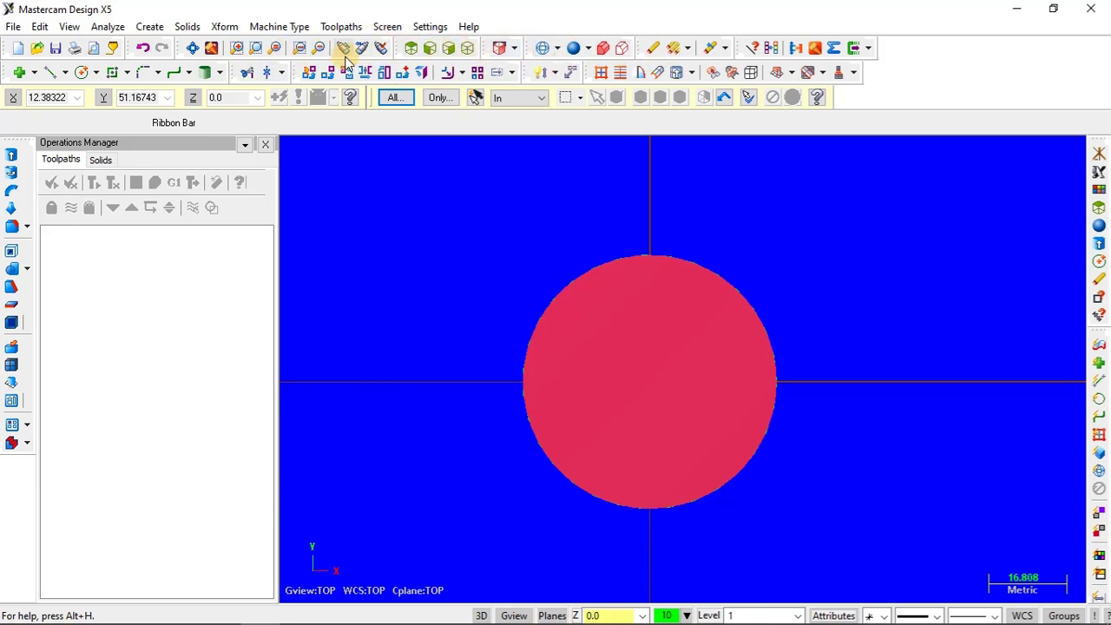
{"action": "left_click", "coordinate": [149, 28]}
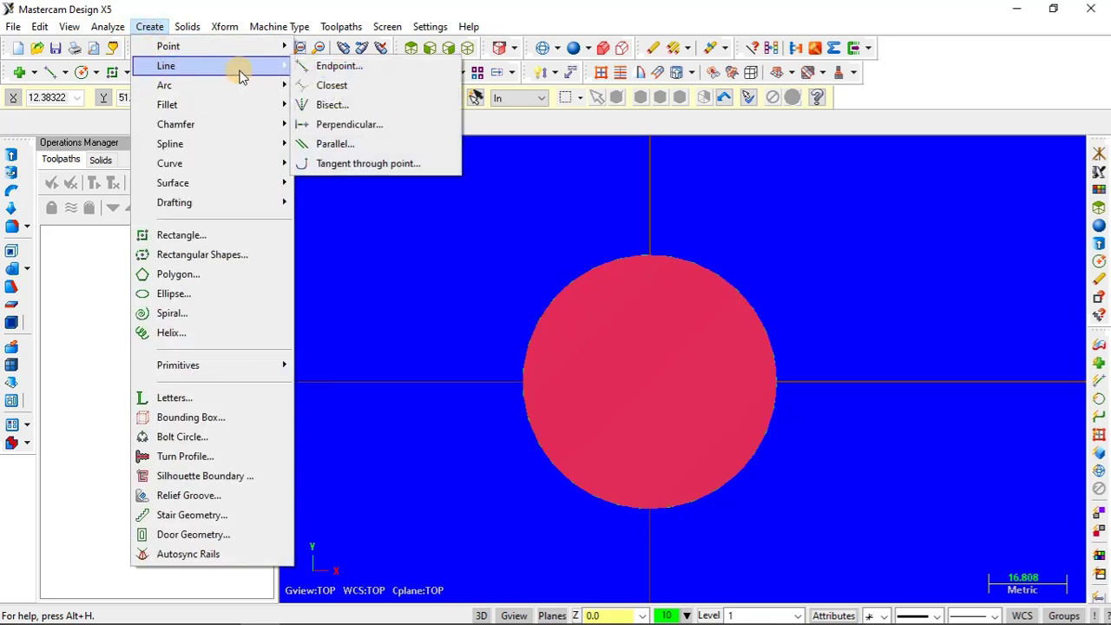
{"action": "mouse_move", "coordinate": [252, 182]}
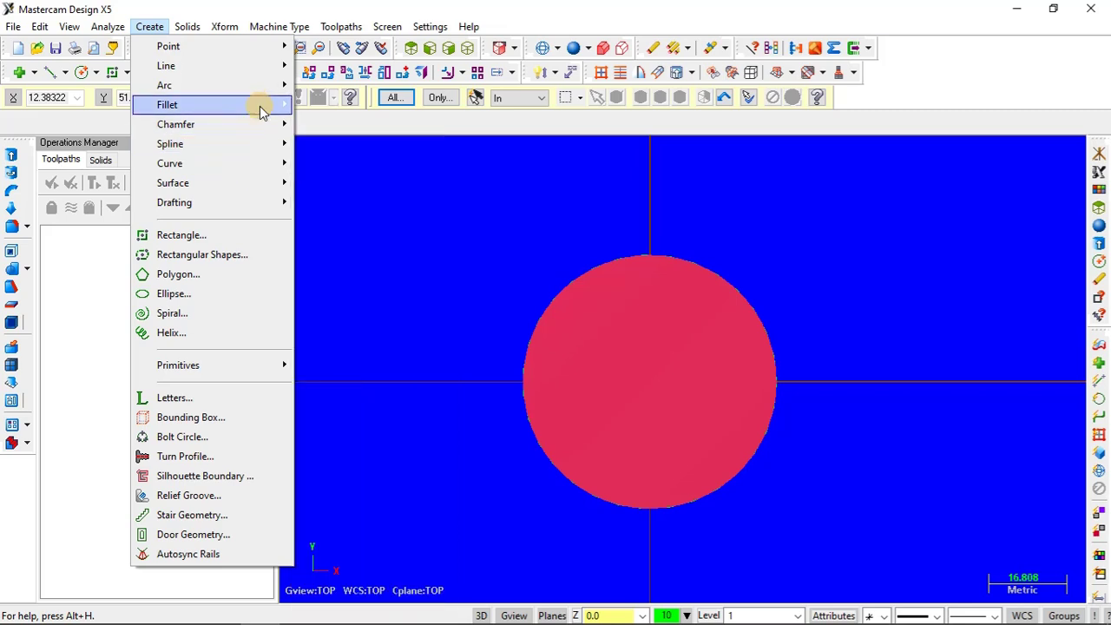
{"action": "left_click", "coordinate": [576, 24]}
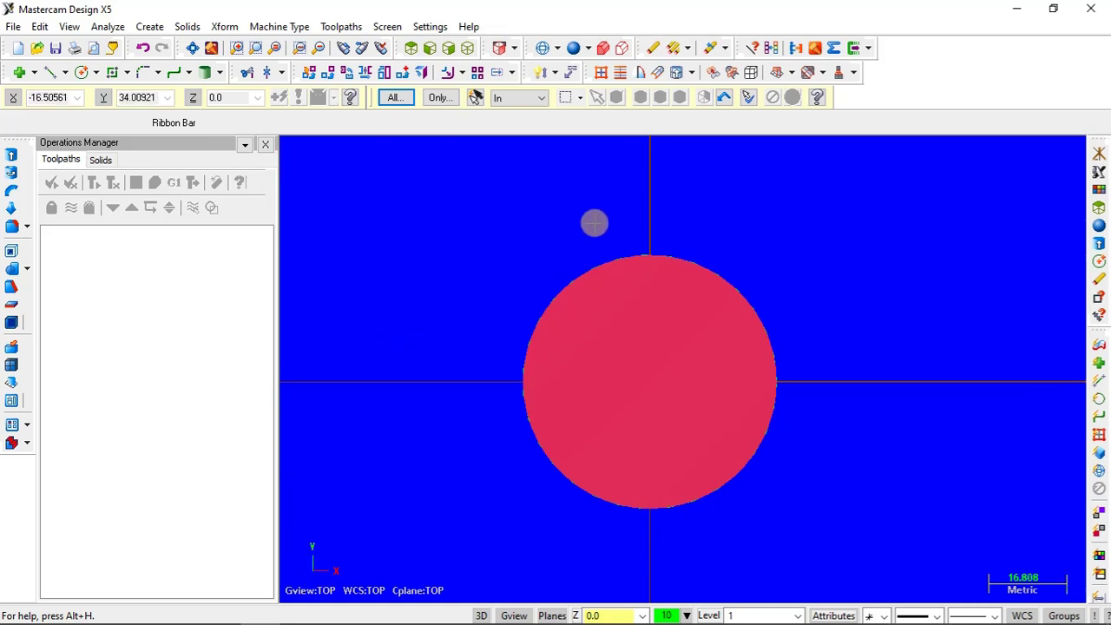
{"action": "left_click", "coordinate": [625, 292]}
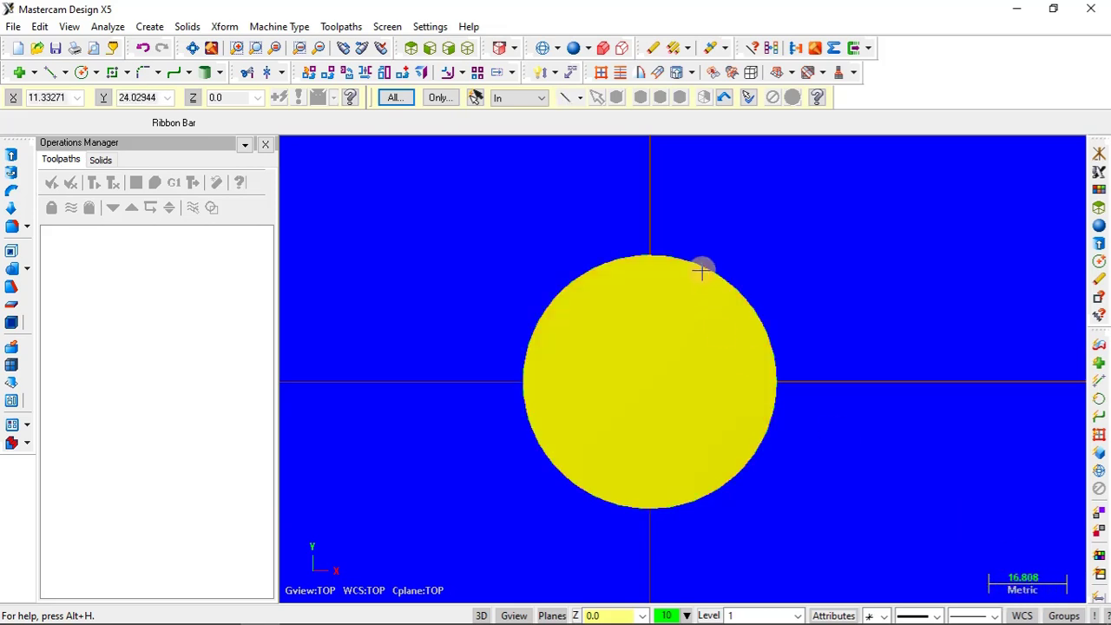
Set the graphics background color to white (color 15) in the system configuration and save it to the metric configuration file mcamxm.config
{"action": "left_click", "coordinate": [428, 28]}
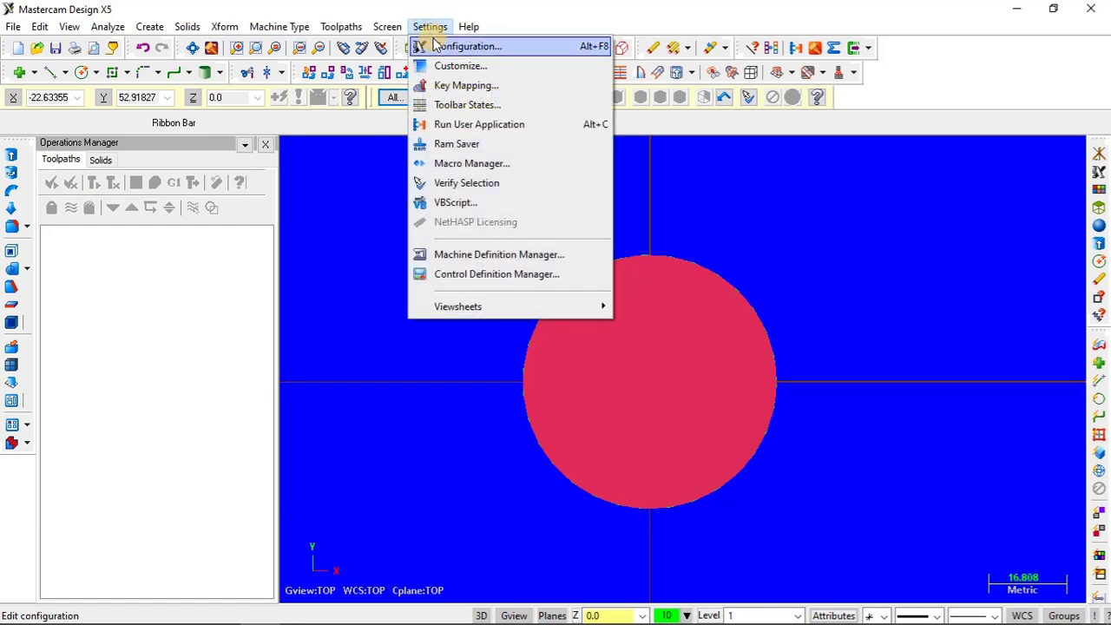
{"action": "left_click", "coordinate": [437, 47]}
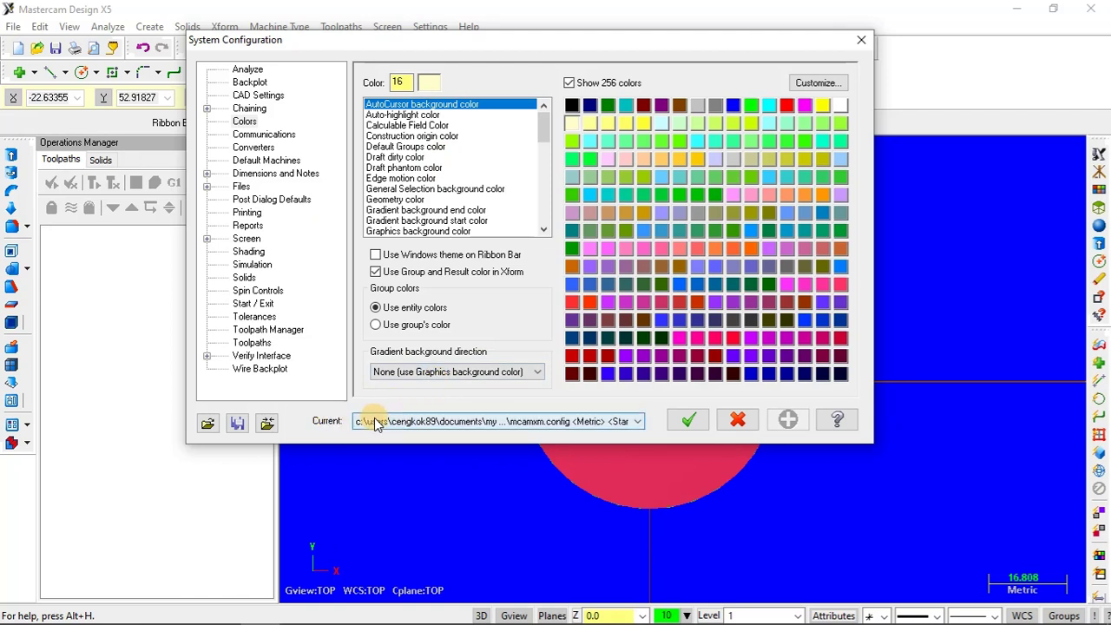
{"action": "left_click", "coordinate": [443, 422]}
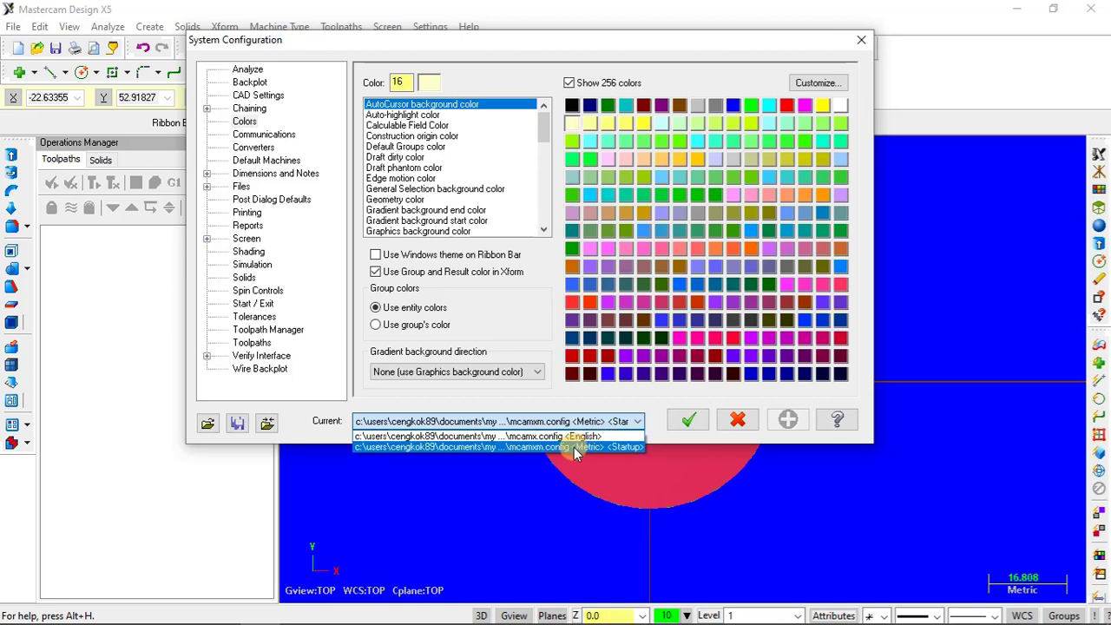
{"action": "left_click", "coordinate": [549, 406]}
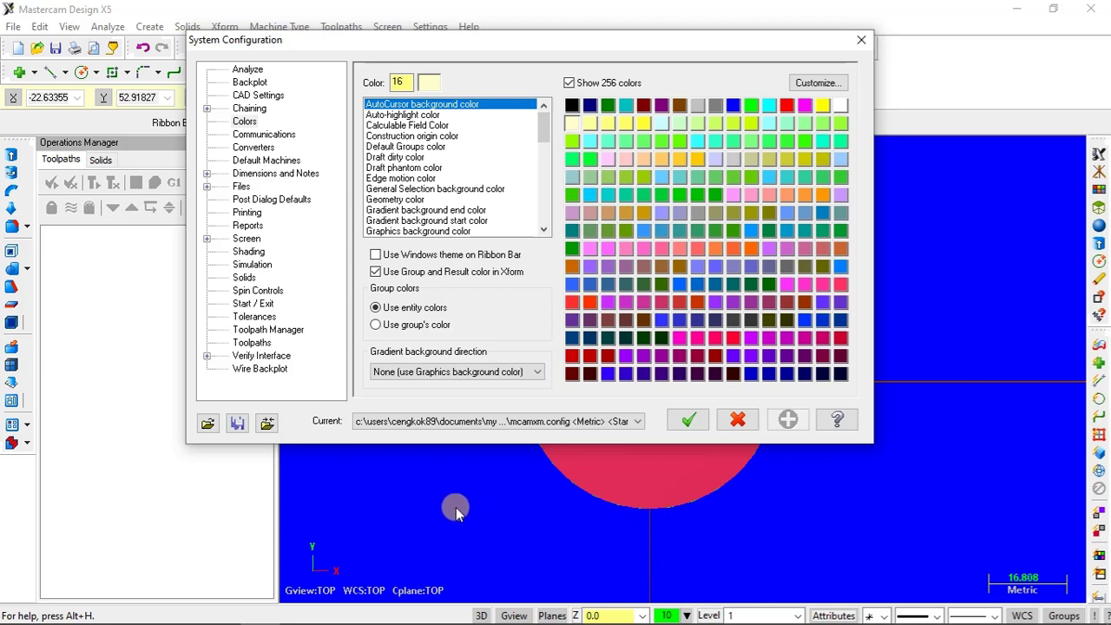
{"action": "left_click", "coordinate": [244, 122]}
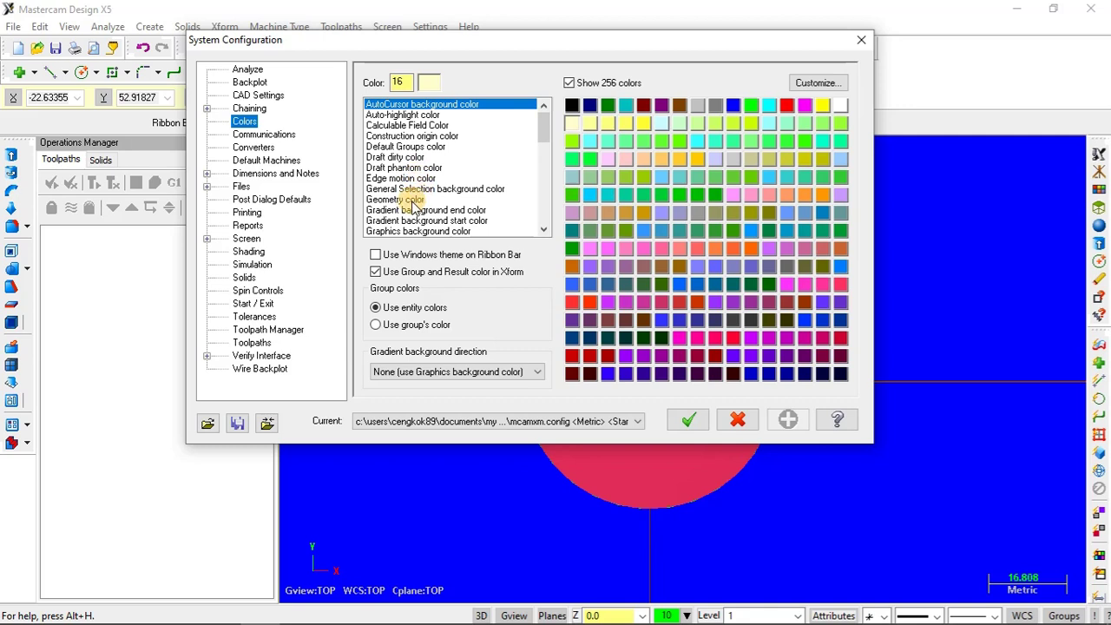
{"action": "scroll", "coordinate": [428, 193], "scroll_direction": "down", "scroll_amount": 1}
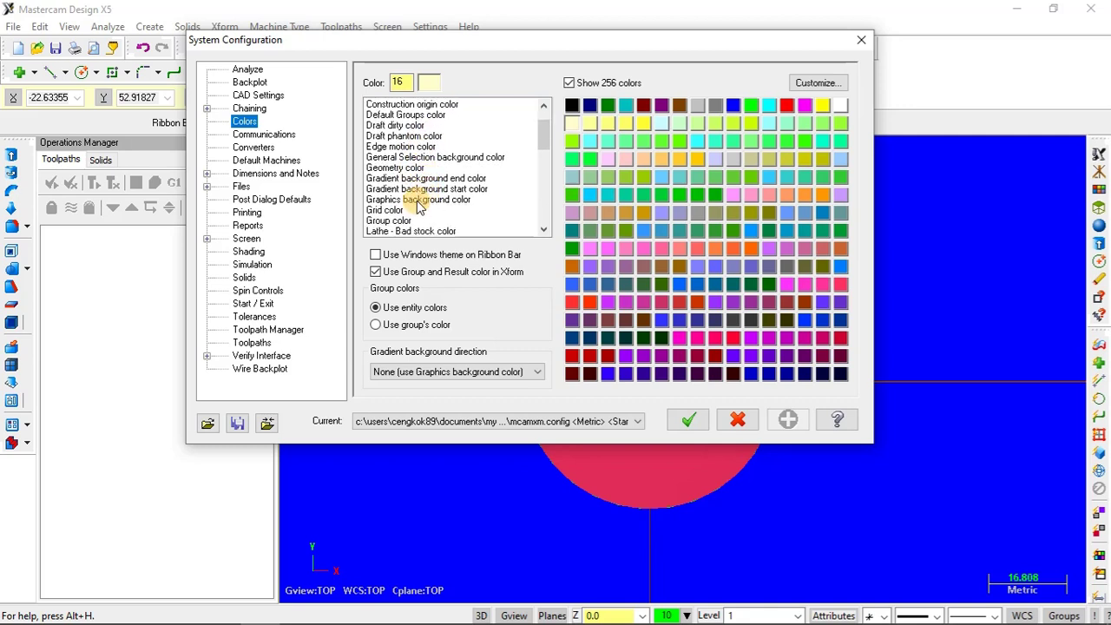
{"action": "left_click", "coordinate": [420, 201]}
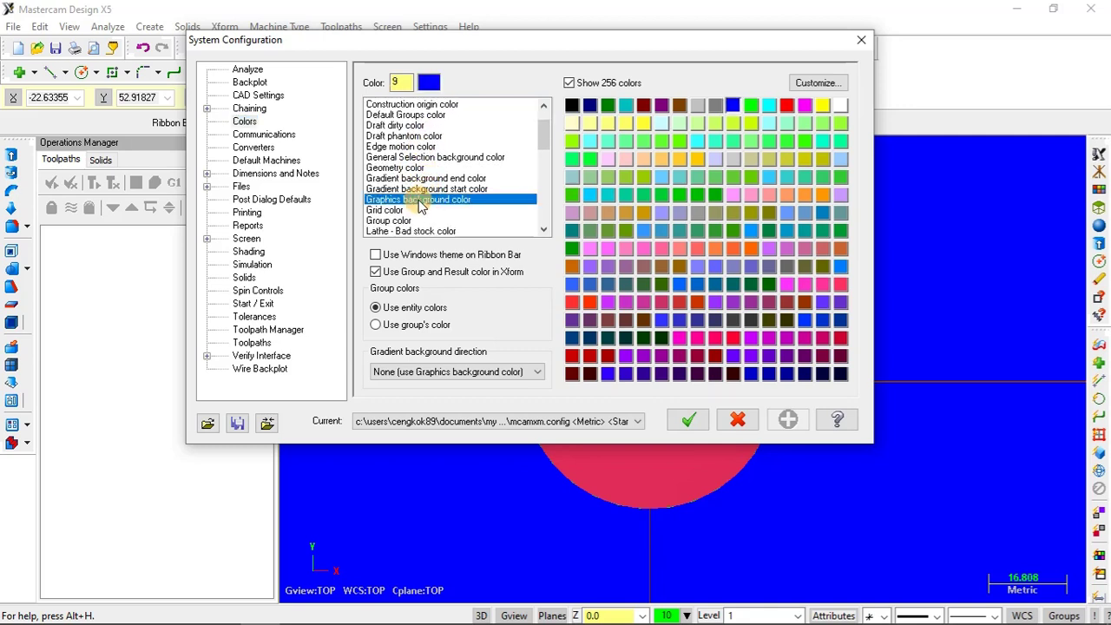
{"action": "left_click", "coordinate": [838, 105]}
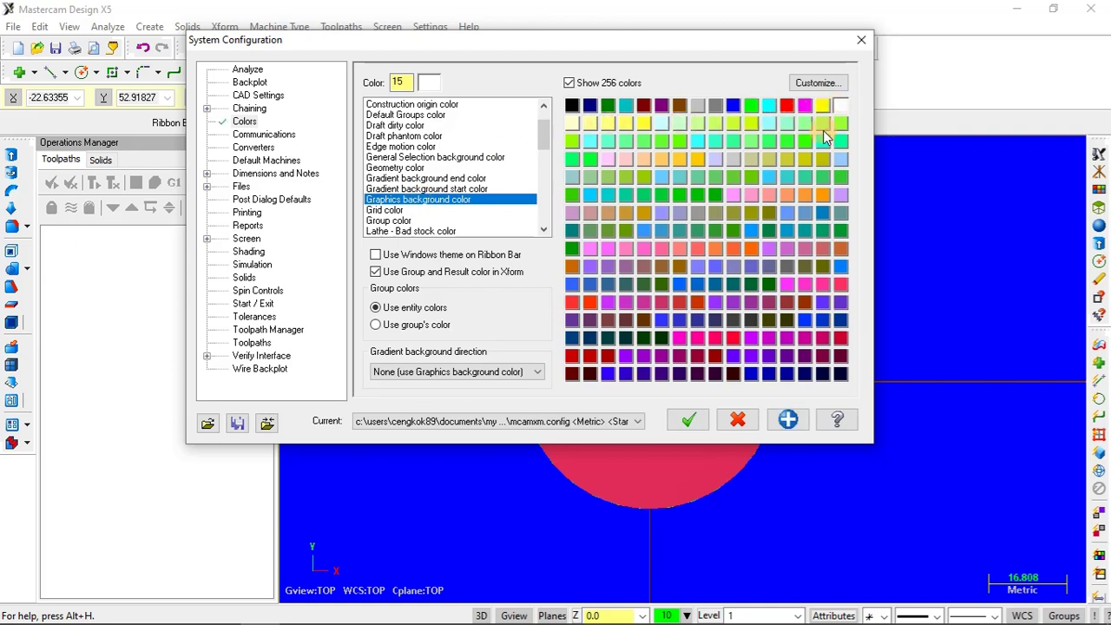
{"action": "left_click", "coordinate": [689, 422]}
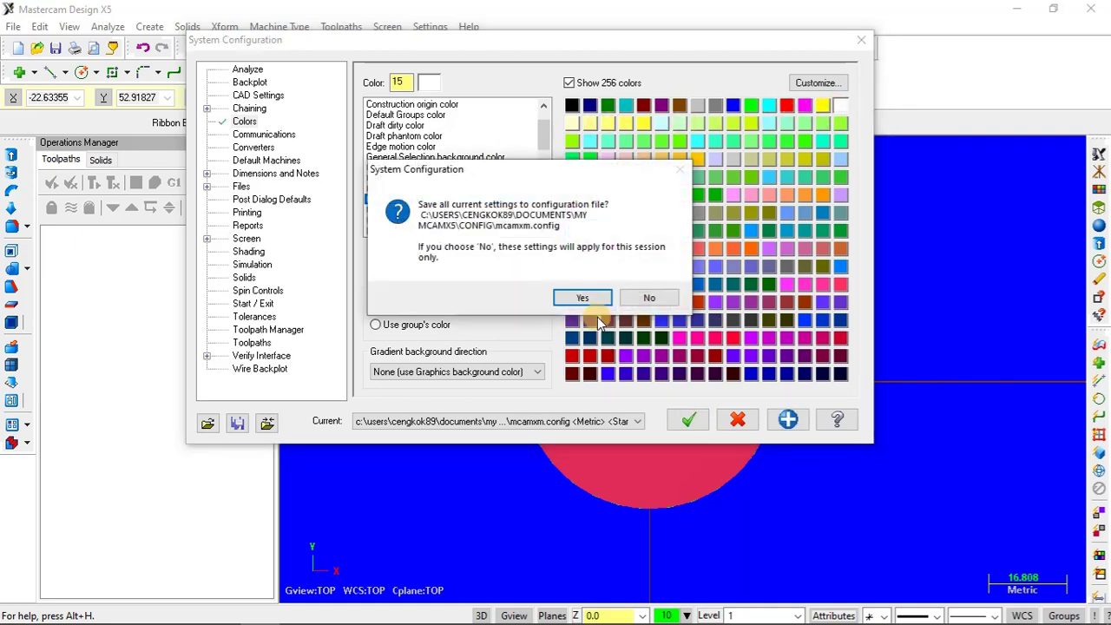
{"action": "left_click", "coordinate": [587, 295]}
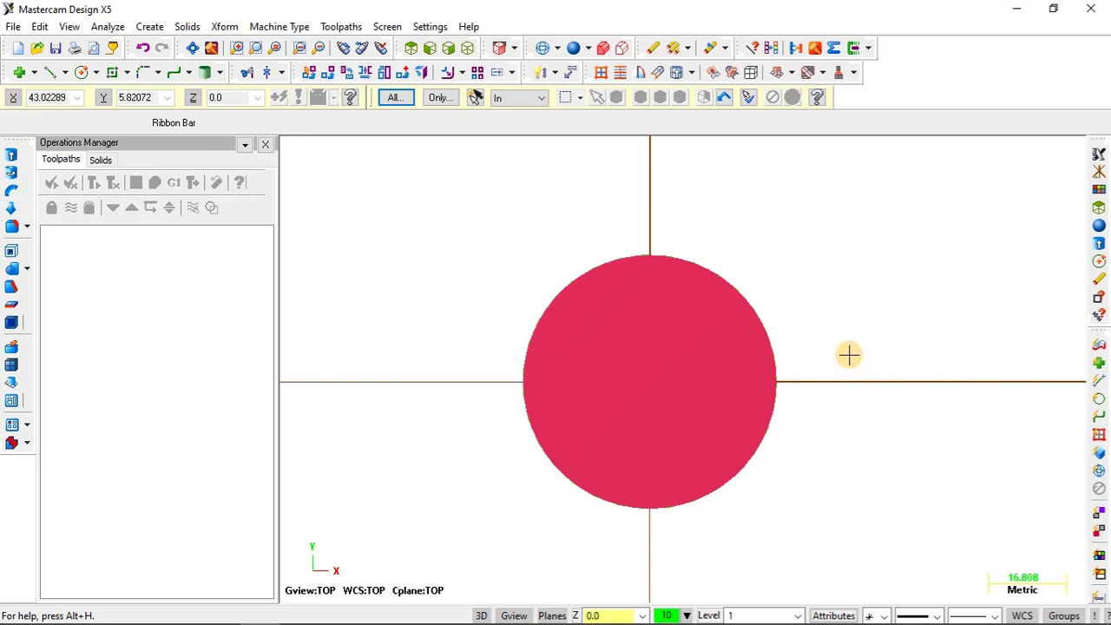
Toggle the display of the coordinate axes off and on several times, leaving the axes displayed
{"action": "left_click", "coordinate": [1100, 155]}
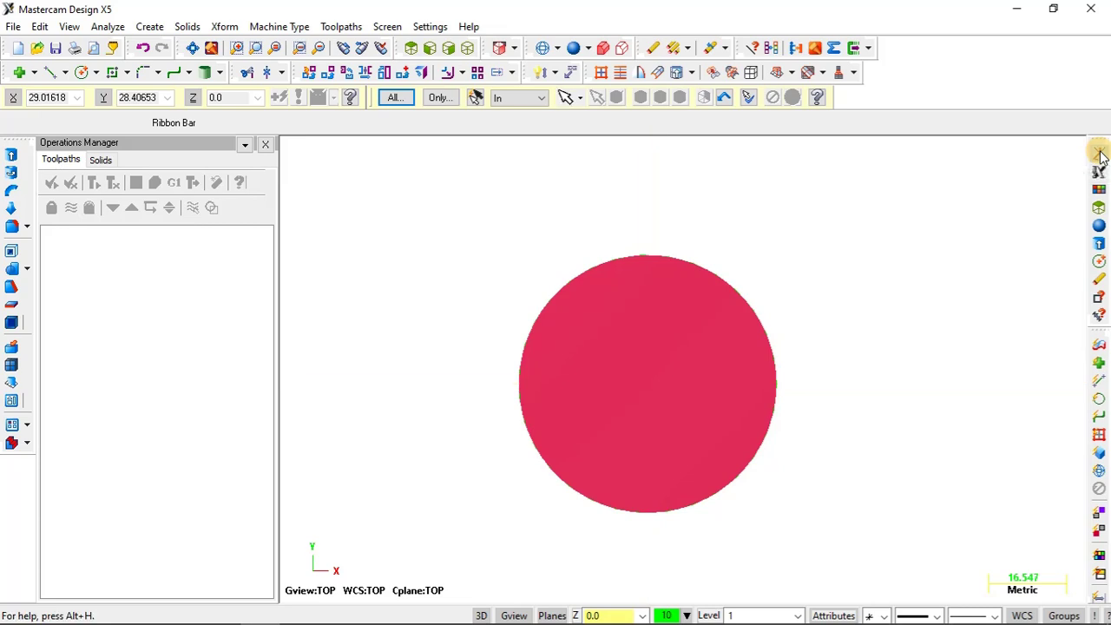
{"action": "left_click", "coordinate": [1100, 155]}
{"action": "left_click", "coordinate": [1100, 155]}
{"action": "left_click", "coordinate": [1099, 152]}
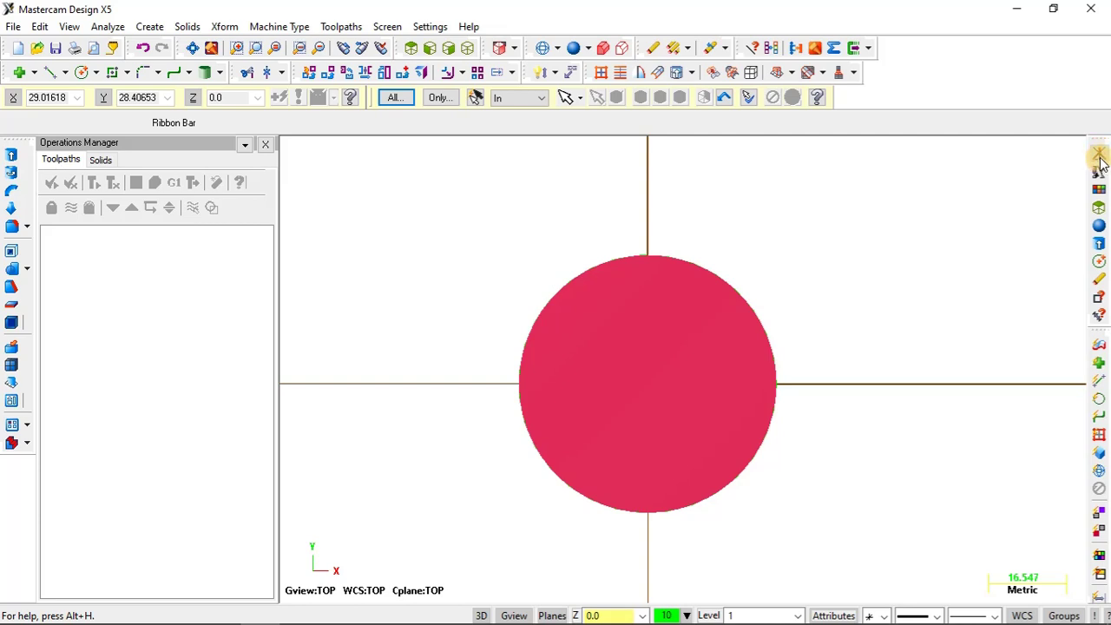
{"action": "left_click", "coordinate": [1099, 154]}
{"action": "left_click", "coordinate": [1098, 155]}
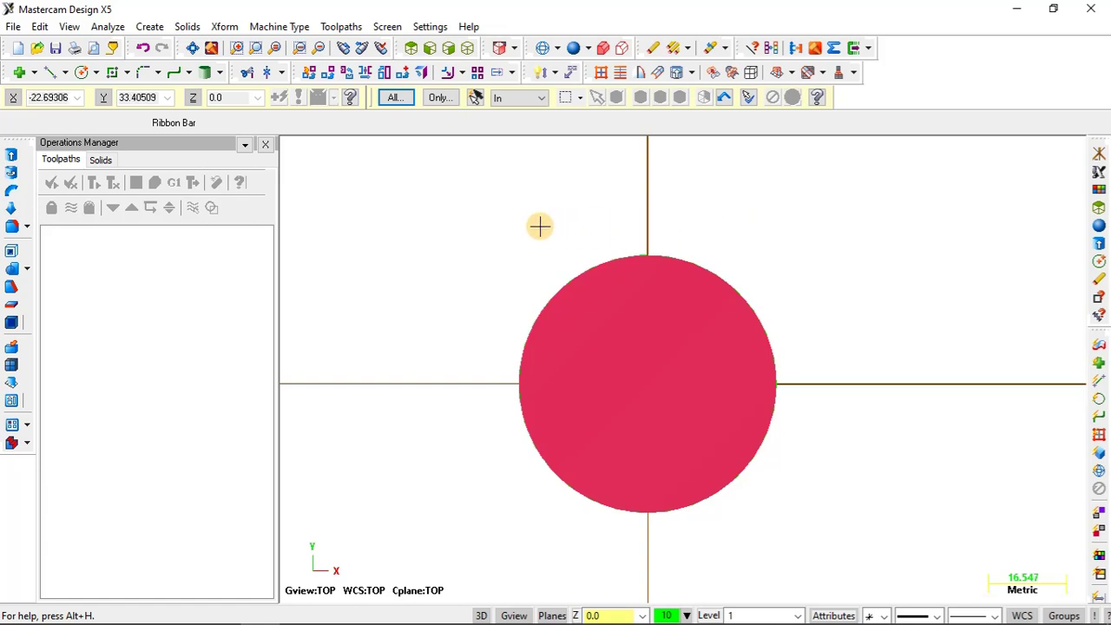
Select the cylinder and clear the selection again
{"action": "left_click", "coordinate": [605, 301]}
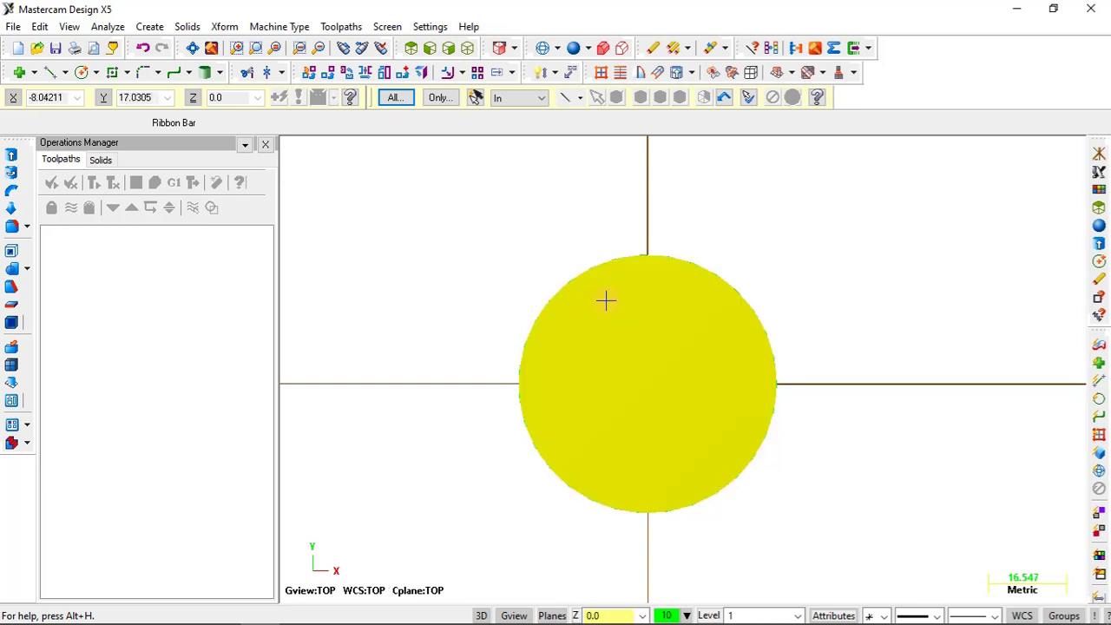
{"action": "left_click", "coordinate": [799, 254]}
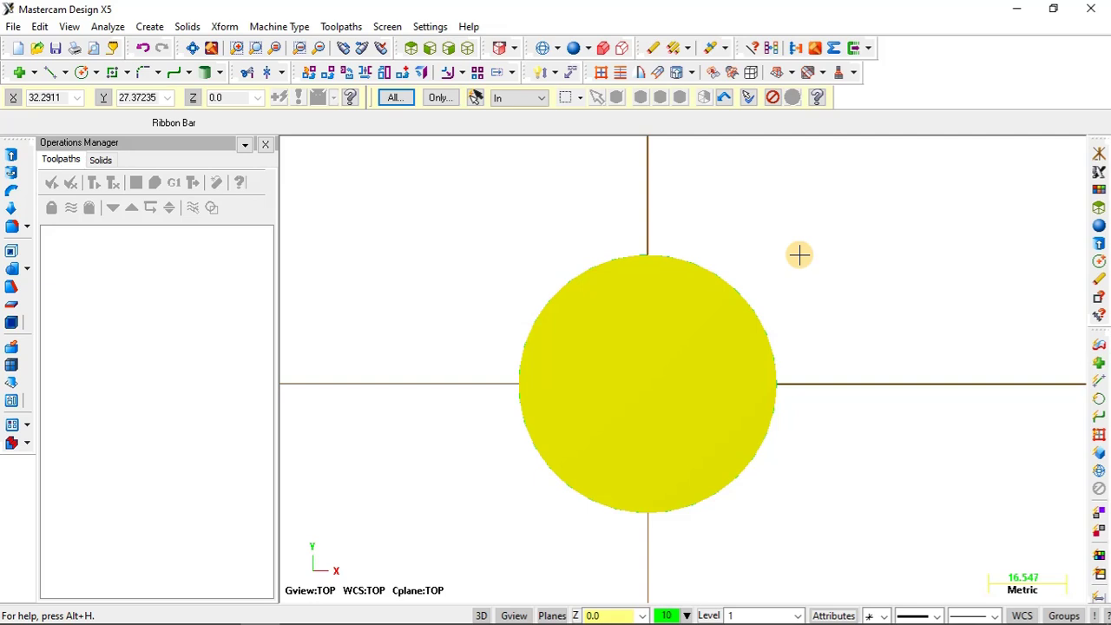
{"action": "key", "text": "Escape"}
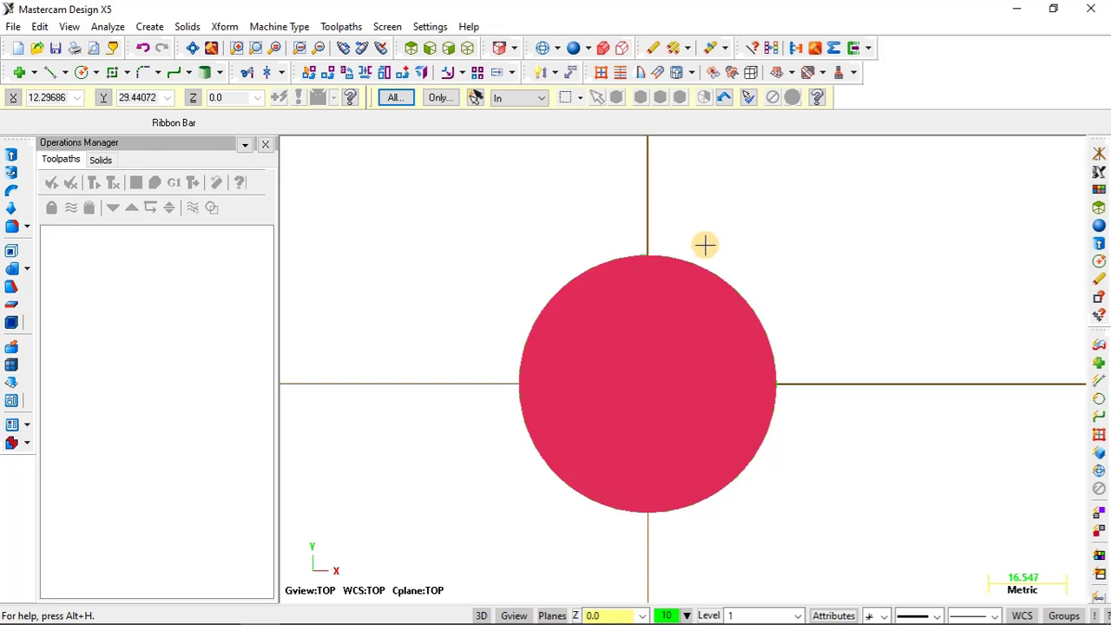
Examine the cylinder in the top view at several magnifications, zooming in and out around the origin
{"action": "left_click", "coordinate": [679, 262]}
{"action": "scroll", "coordinate": [650, 318], "scroll_direction": "down", "scroll_amount": 3}
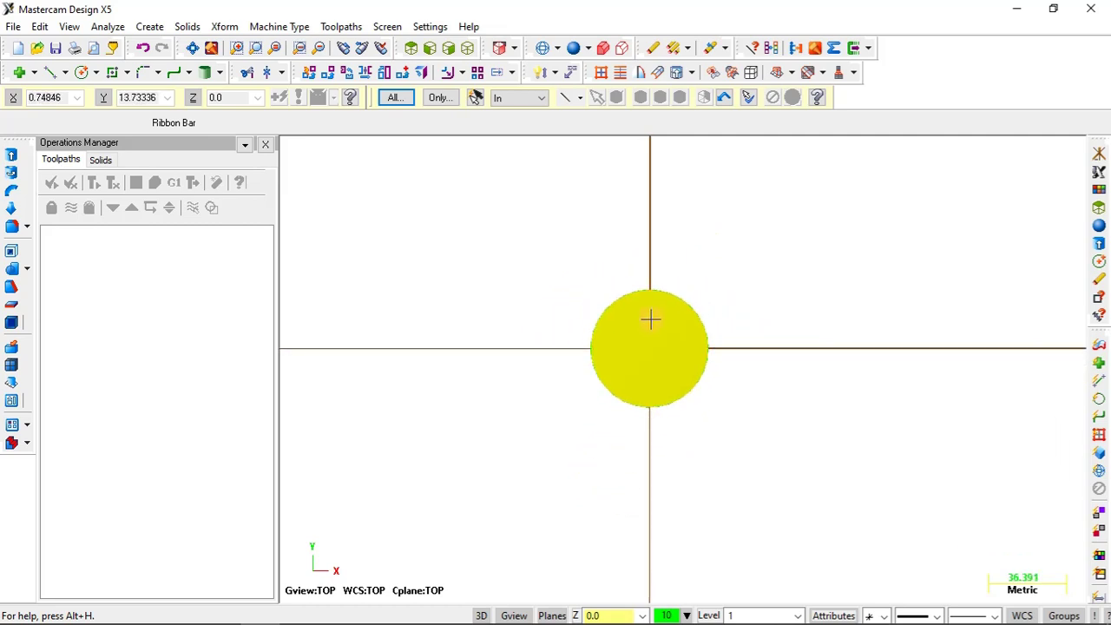
{"action": "scroll", "coordinate": [650, 318], "scroll_direction": "up", "scroll_amount": 5}
{"action": "scroll", "coordinate": [651, 319], "scroll_direction": "up", "scroll_amount": 2}
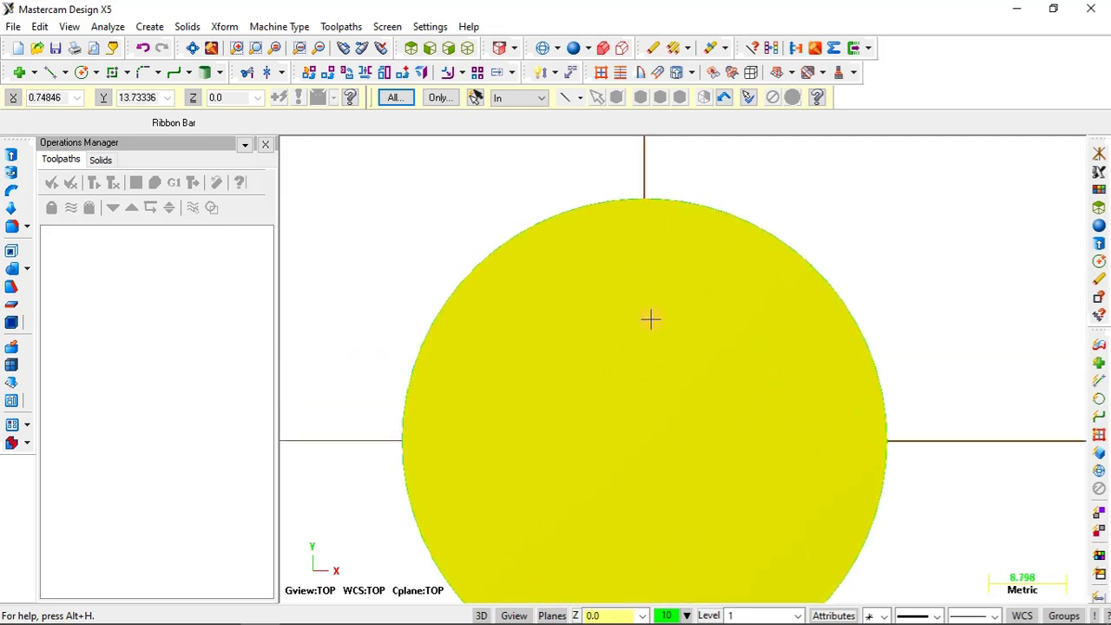
{"action": "scroll", "coordinate": [650, 318], "scroll_direction": "down", "scroll_amount": 5}
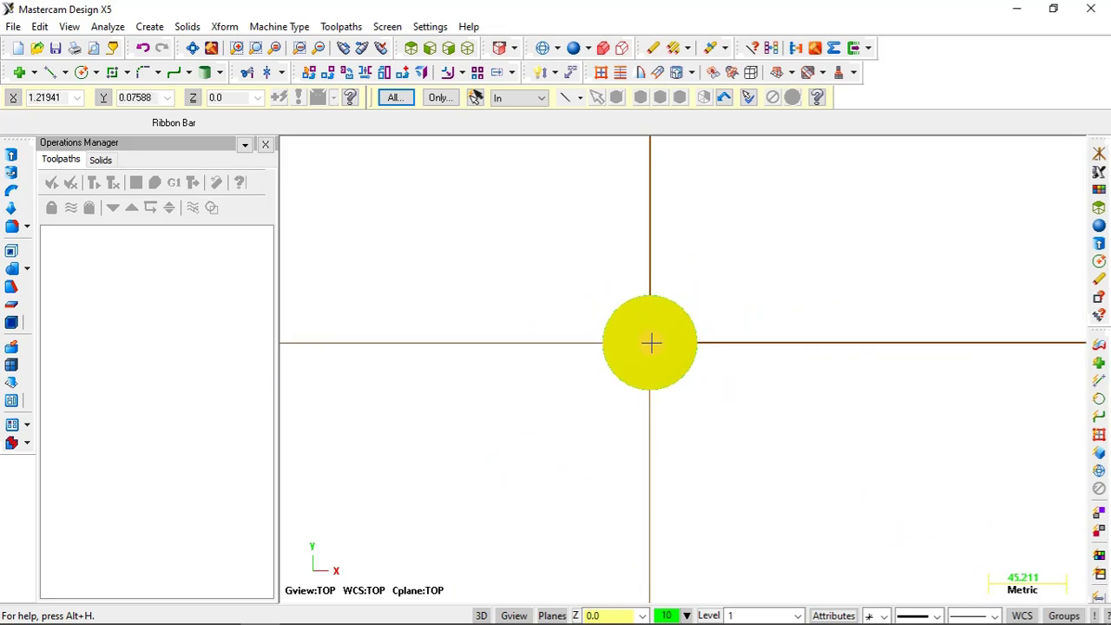
{"action": "scroll", "coordinate": [651, 340], "scroll_direction": "up", "scroll_amount": 5}
{"action": "scroll", "coordinate": [652, 340], "scroll_direction": "down", "scroll_amount": 2}
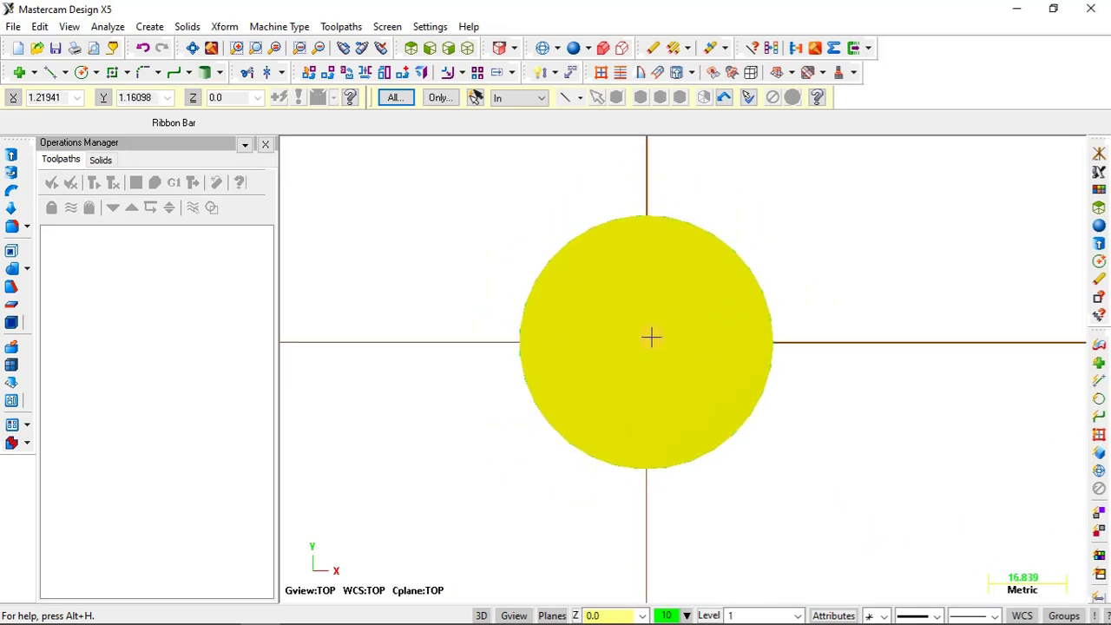
{"action": "scroll", "coordinate": [653, 295], "scroll_direction": "up", "scroll_amount": 1}
{"action": "scroll", "coordinate": [654, 295], "scroll_direction": "up", "scroll_amount": 1}
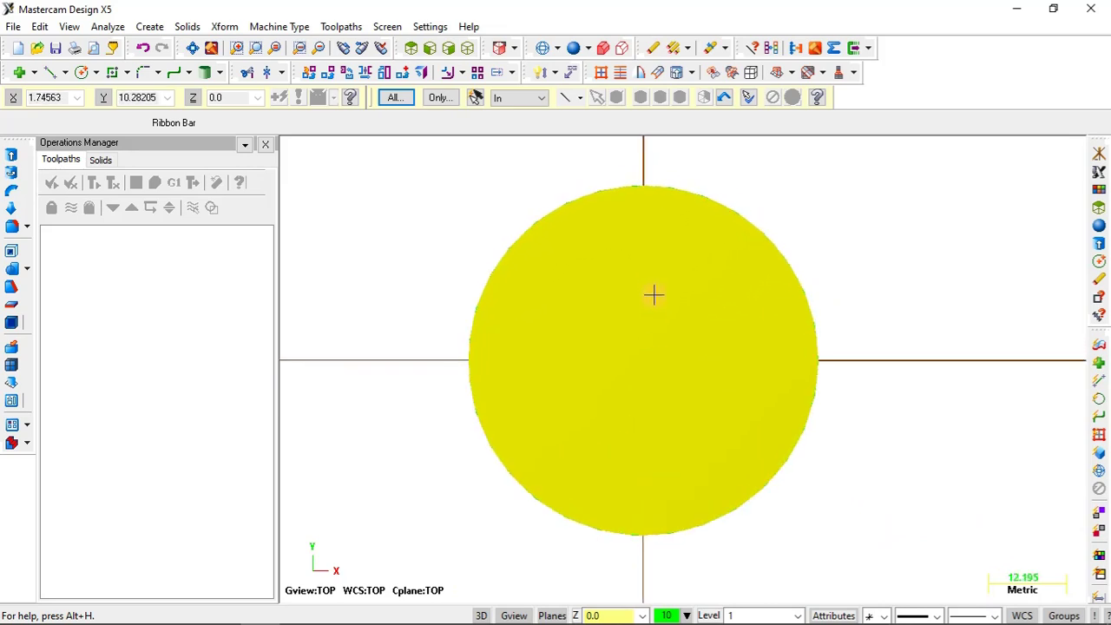
{"action": "scroll", "coordinate": [654, 295], "scroll_direction": "up", "scroll_amount": 1}
{"action": "scroll", "coordinate": [654, 295], "scroll_direction": "down", "scroll_amount": 3}
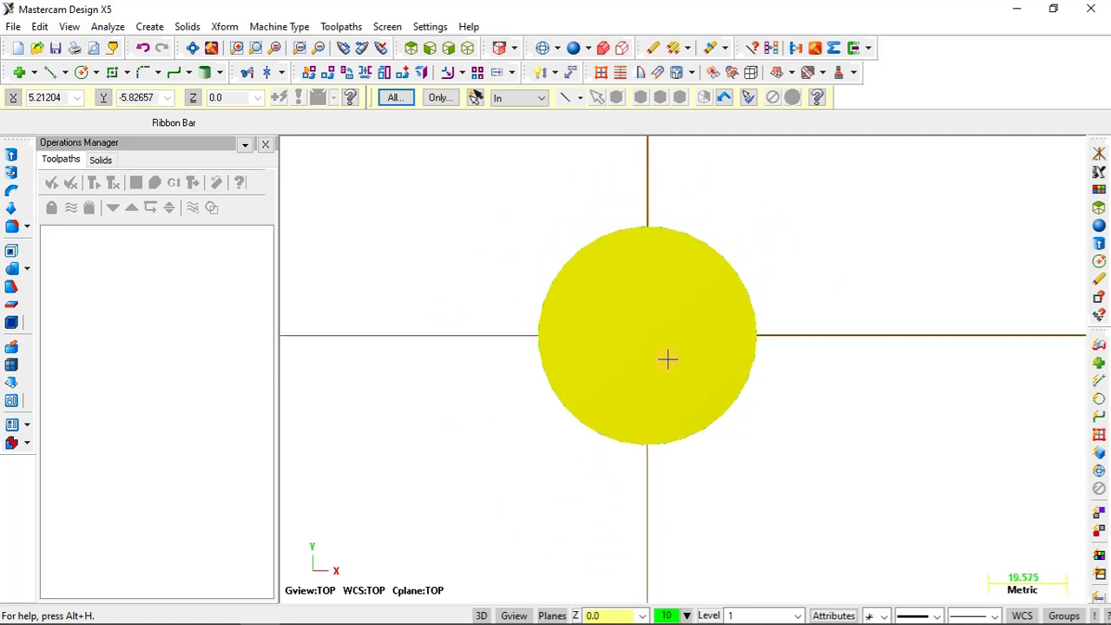
Rotate the view away from the top to examine the cylinder's side and height in 3D
{"action": "middle_click_drag", "start_coordinate": [665, 357], "coordinate": [658, 320]}
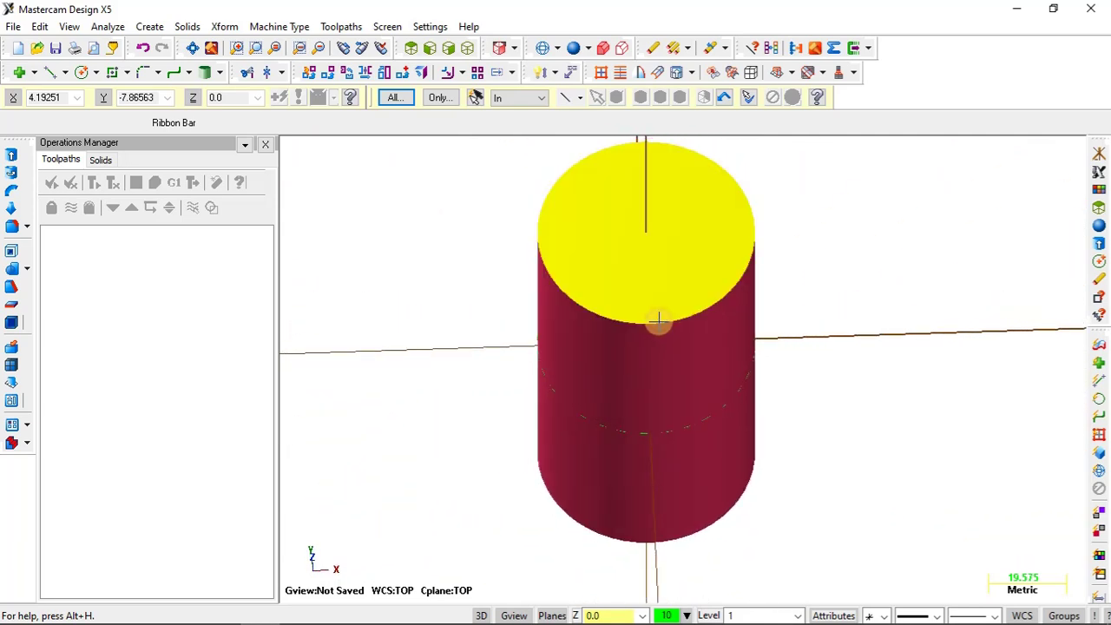
{"action": "scroll", "coordinate": [658, 322], "scroll_direction": "down", "scroll_amount": 6}
{"action": "scroll", "coordinate": [675, 239], "scroll_direction": "up", "scroll_amount": 5}
{"action": "middle_click_drag", "start_coordinate": [675, 239], "coordinate": [819, 288]}
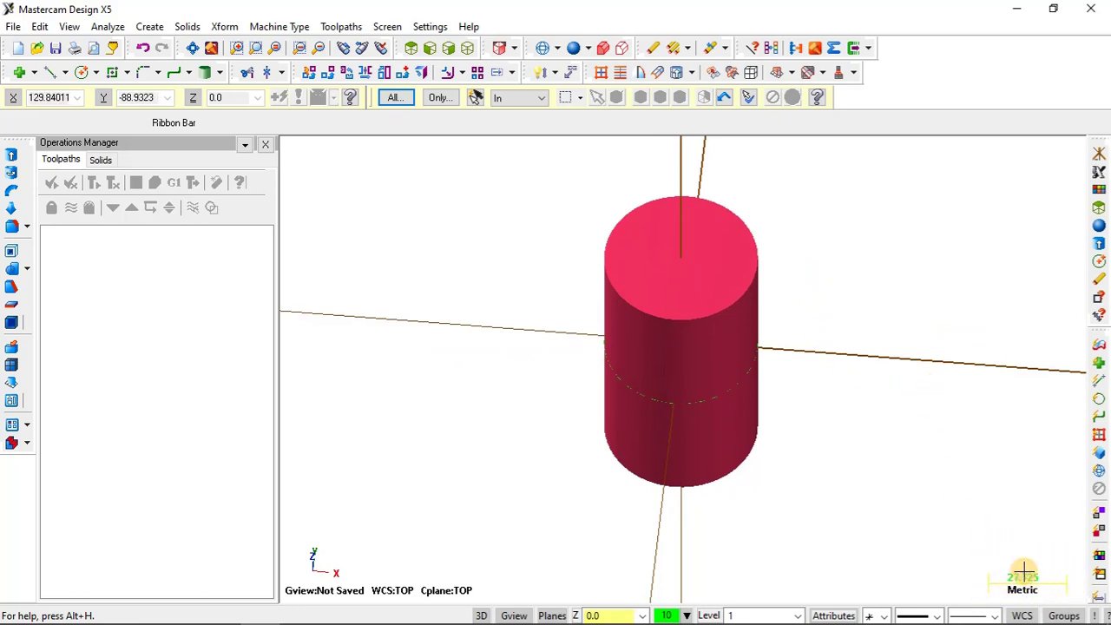
Examine the metric scale bar while zooming in and out, and view the cylinder from other 3D angles
{"action": "scroll", "coordinate": [1016, 566], "scroll_direction": "down", "scroll_amount": 1}
{"action": "scroll", "coordinate": [1027, 577], "scroll_direction": "up", "scroll_amount": 2}
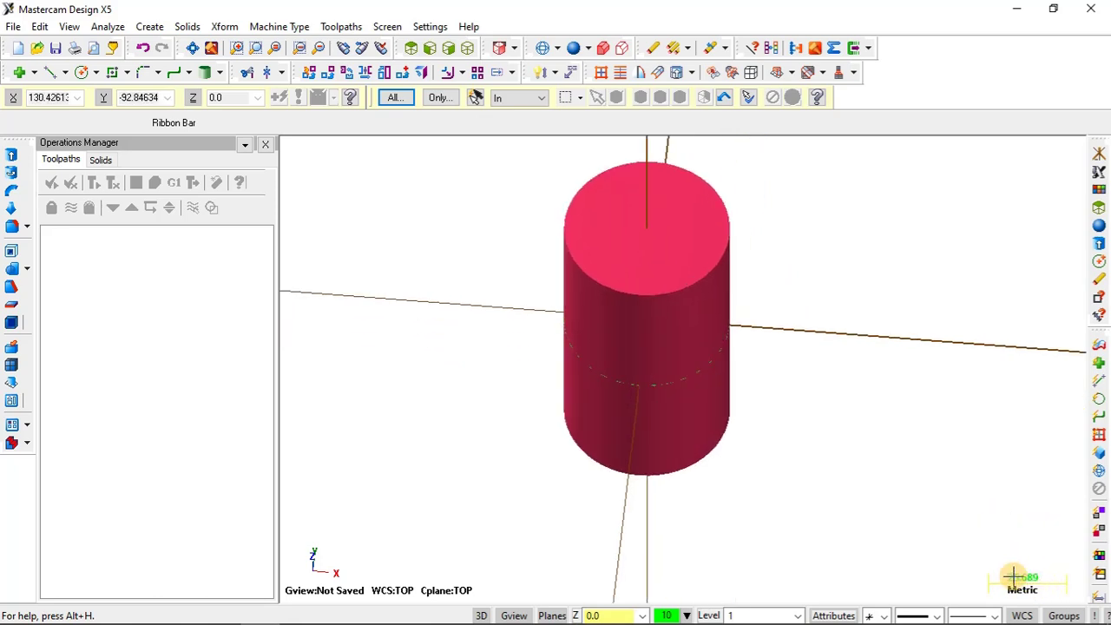
{"action": "scroll", "coordinate": [1014, 575], "scroll_direction": "up", "scroll_amount": 1}
{"action": "scroll", "coordinate": [1016, 574], "scroll_direction": "down", "scroll_amount": 2}
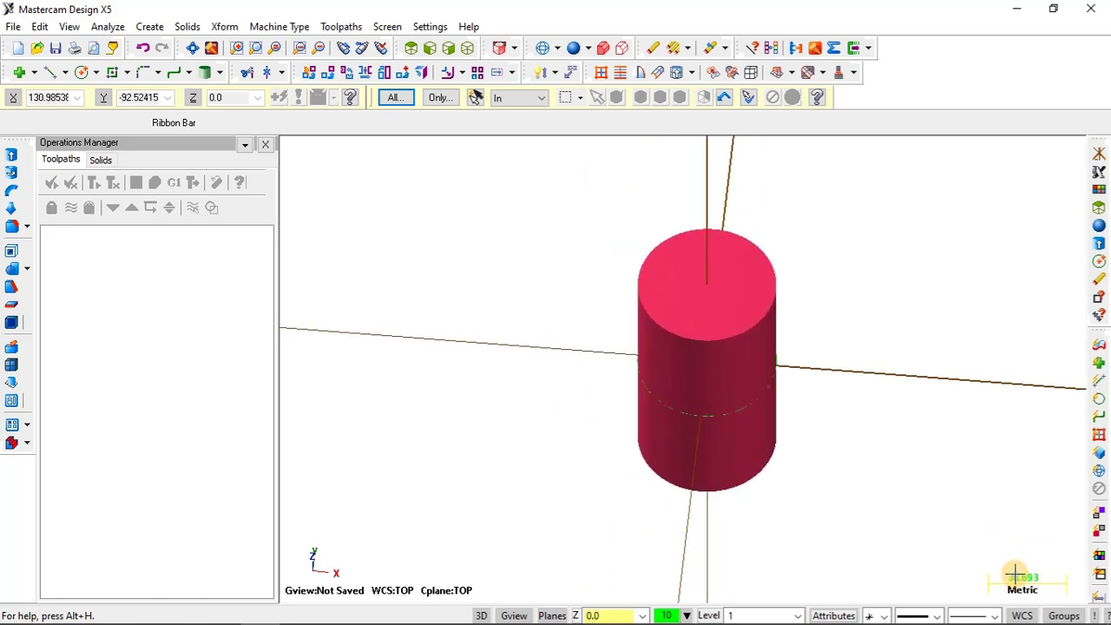
{"action": "scroll", "coordinate": [1024, 577], "scroll_direction": "up", "scroll_amount": 1}
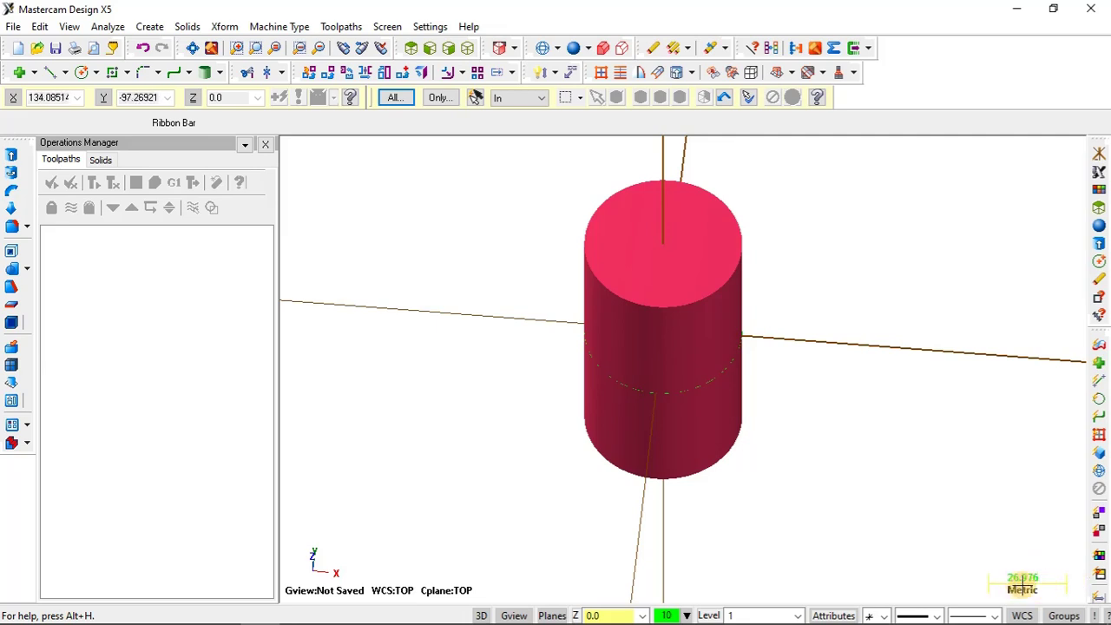
{"action": "middle_click_drag", "start_coordinate": [908, 494], "coordinate": [843, 467]}
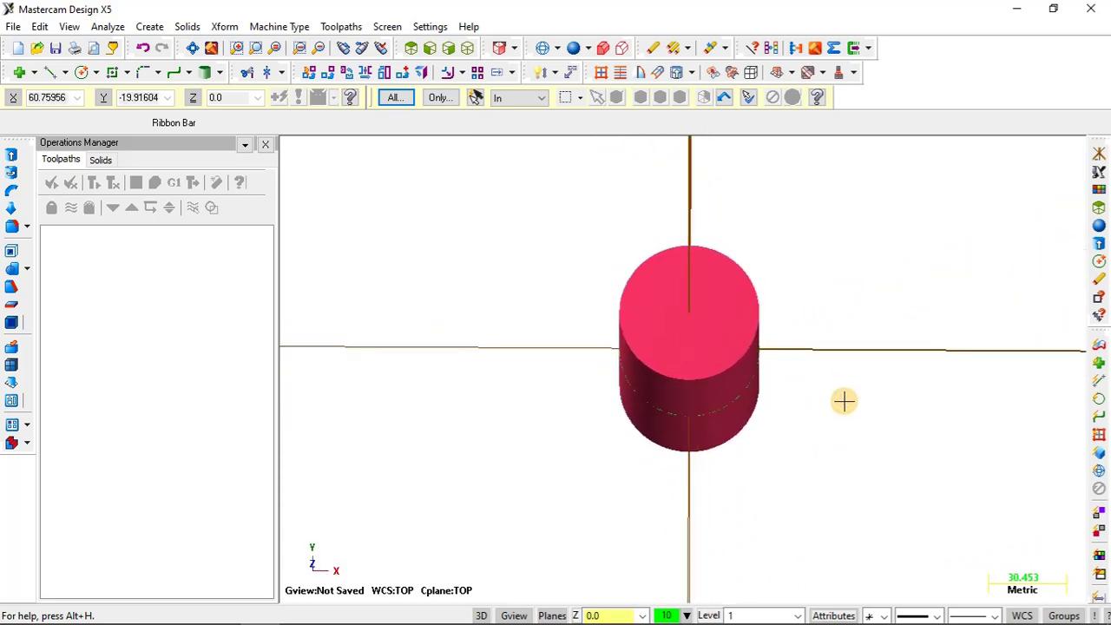
{"action": "middle_click_drag", "start_coordinate": [841, 385], "coordinate": [887, 345]}
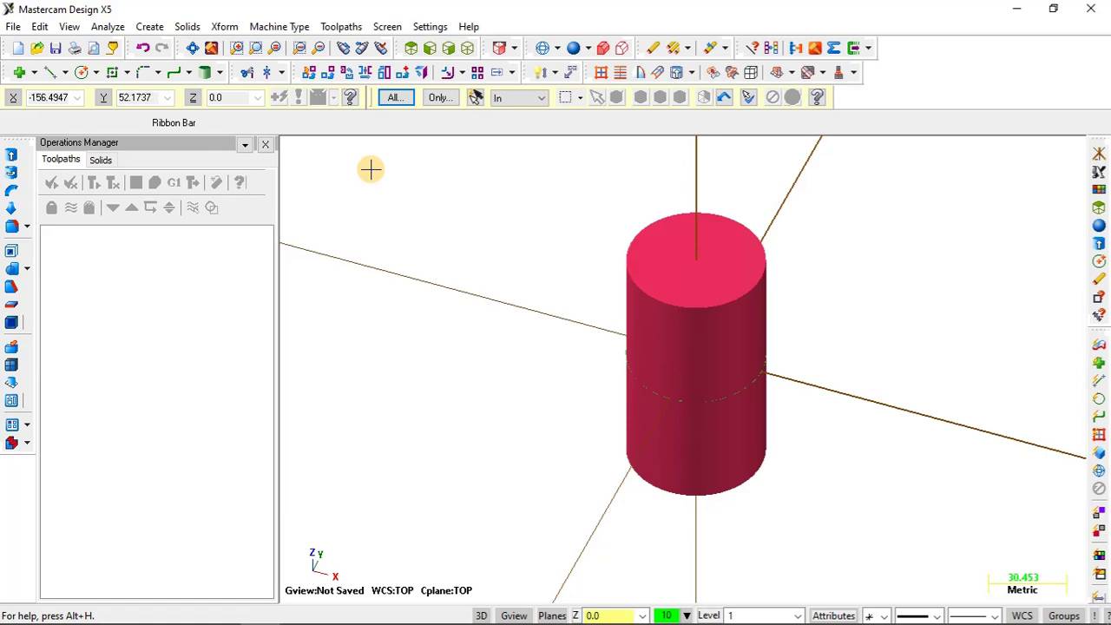
{"action": "left_click", "coordinate": [69, 27]}
{"action": "mouse_move", "coordinate": [192, 331]}
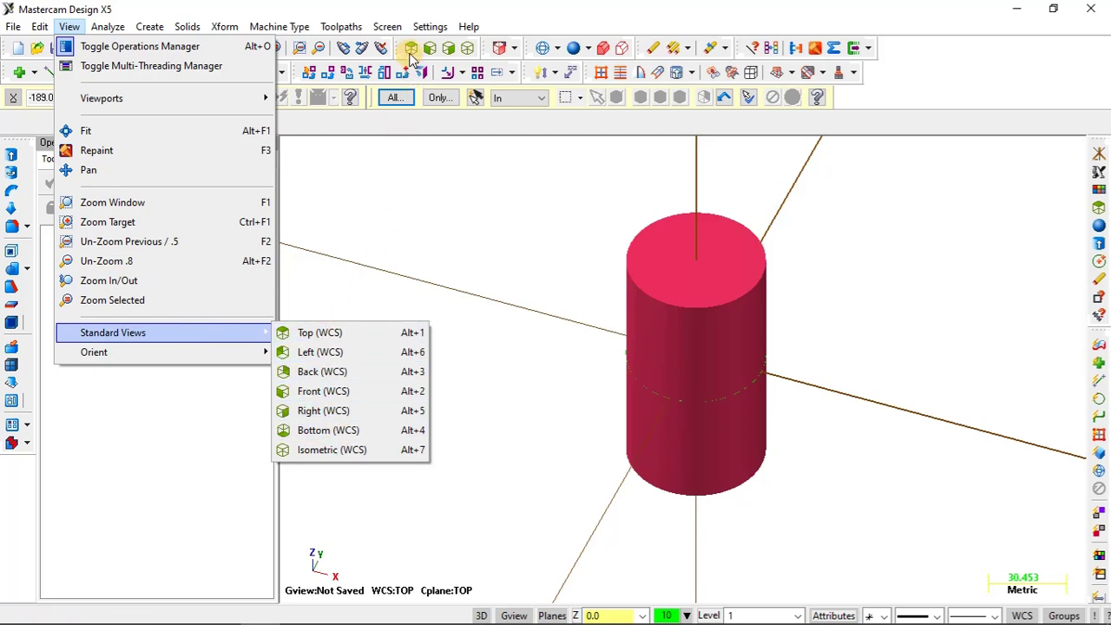
{"action": "left_click", "coordinate": [512, 26]}
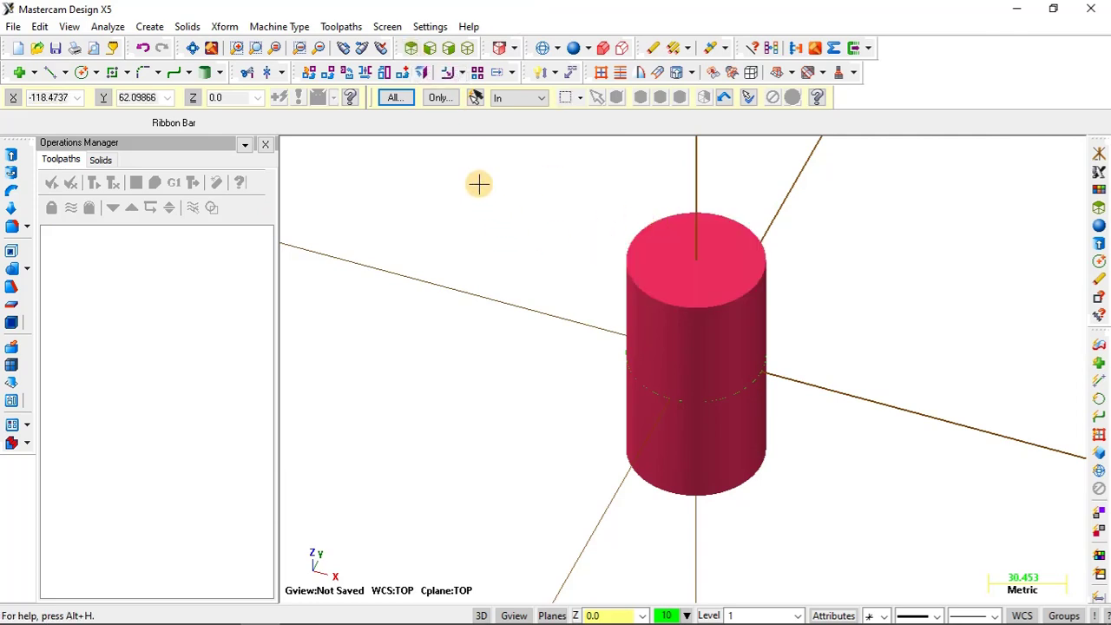
Examine the cylinder in the Top, Front, Right and Isometric views and from a freely rotated angle
{"action": "left_click", "coordinate": [411, 50]}
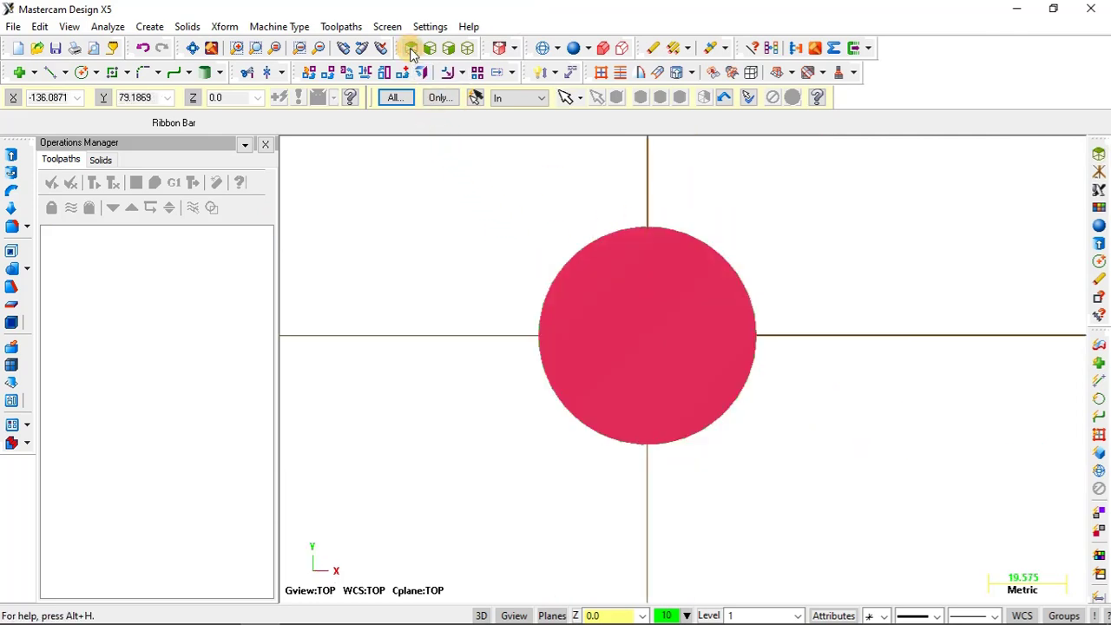
{"action": "left_click", "coordinate": [431, 50]}
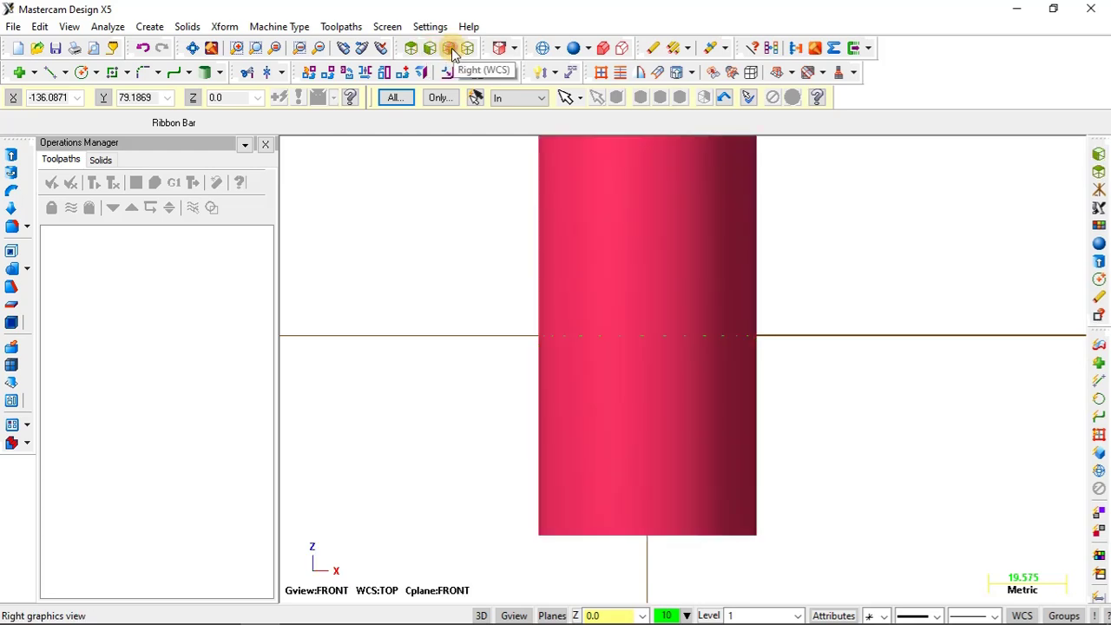
{"action": "left_click", "coordinate": [450, 49]}
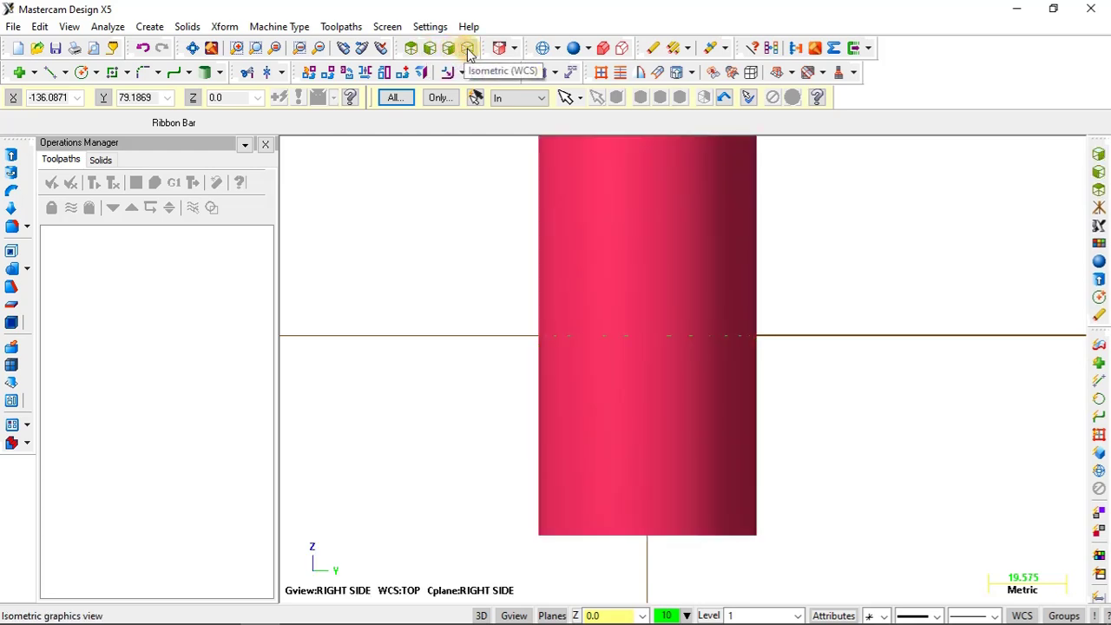
{"action": "left_click", "coordinate": [468, 49]}
{"action": "scroll", "coordinate": [585, 299], "scroll_direction": "down", "scroll_amount": 3}
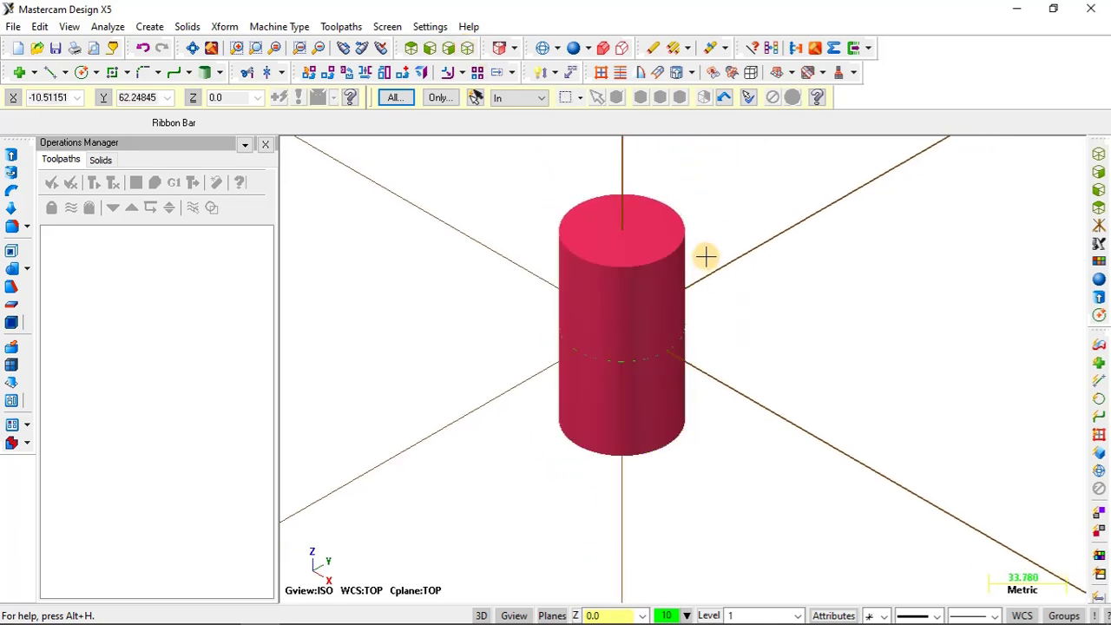
{"action": "scroll", "coordinate": [686, 260], "scroll_direction": "down", "scroll_amount": 1}
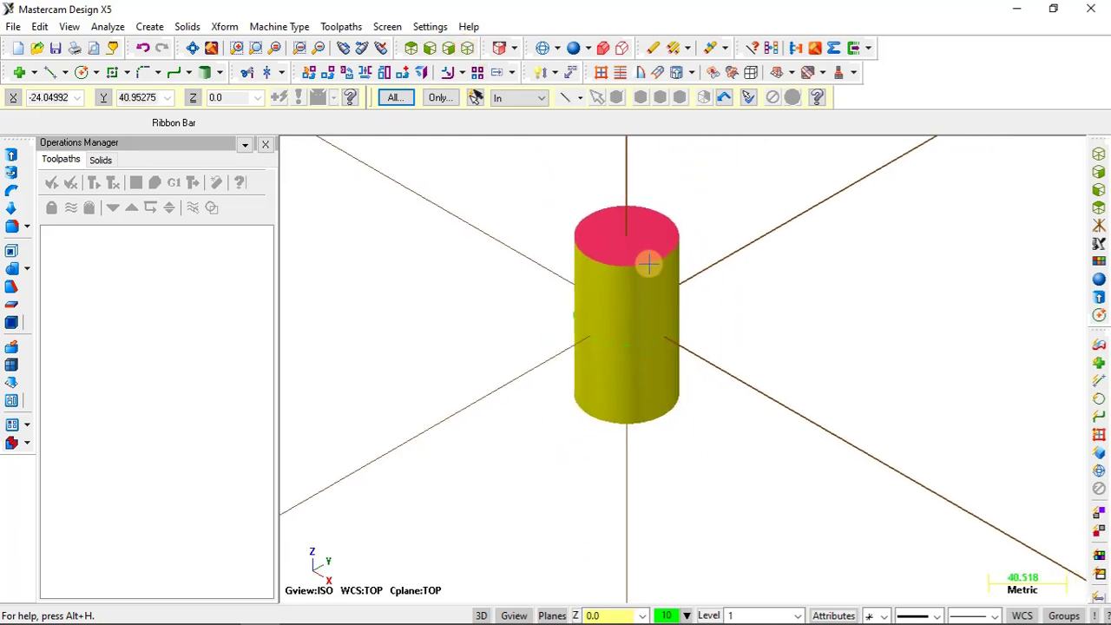
{"action": "middle_click_drag", "start_coordinate": [724, 245], "coordinate": [657, 287]}
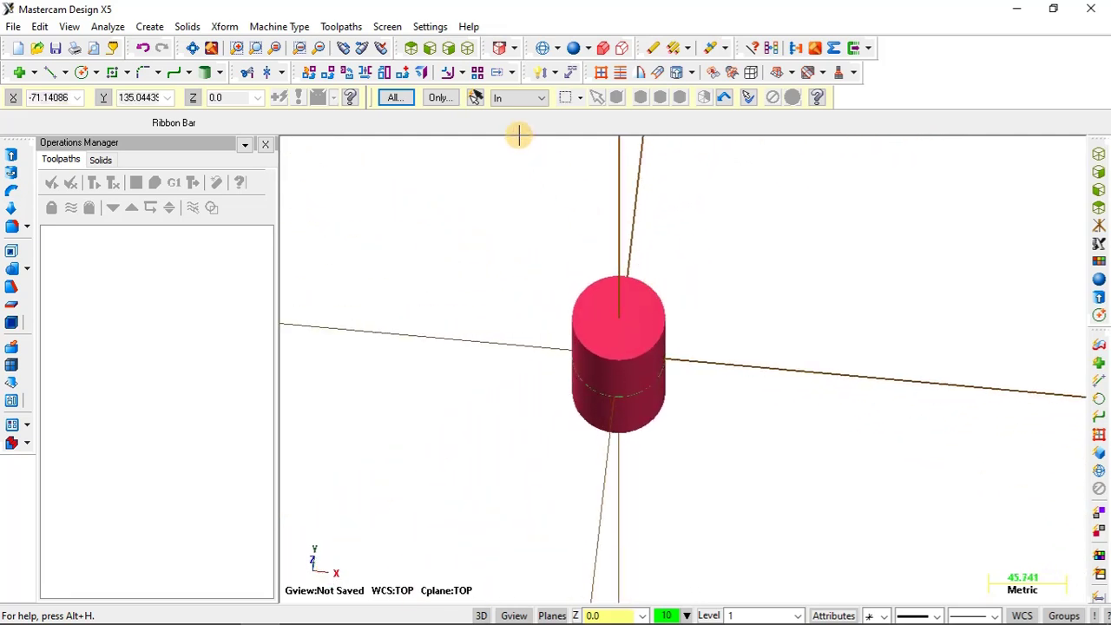
Review the available construction plane options and compare the cylinder again in the Top, Front, Right Side and Isometric graphics views
{"action": "left_click", "coordinate": [514, 49]}
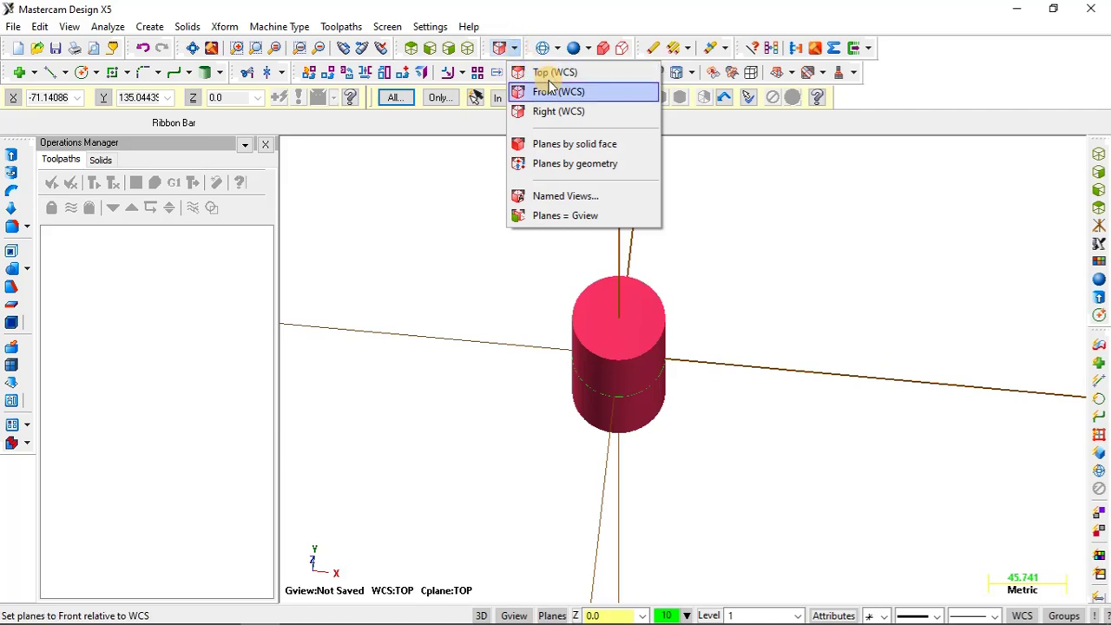
{"action": "left_click", "coordinate": [514, 48]}
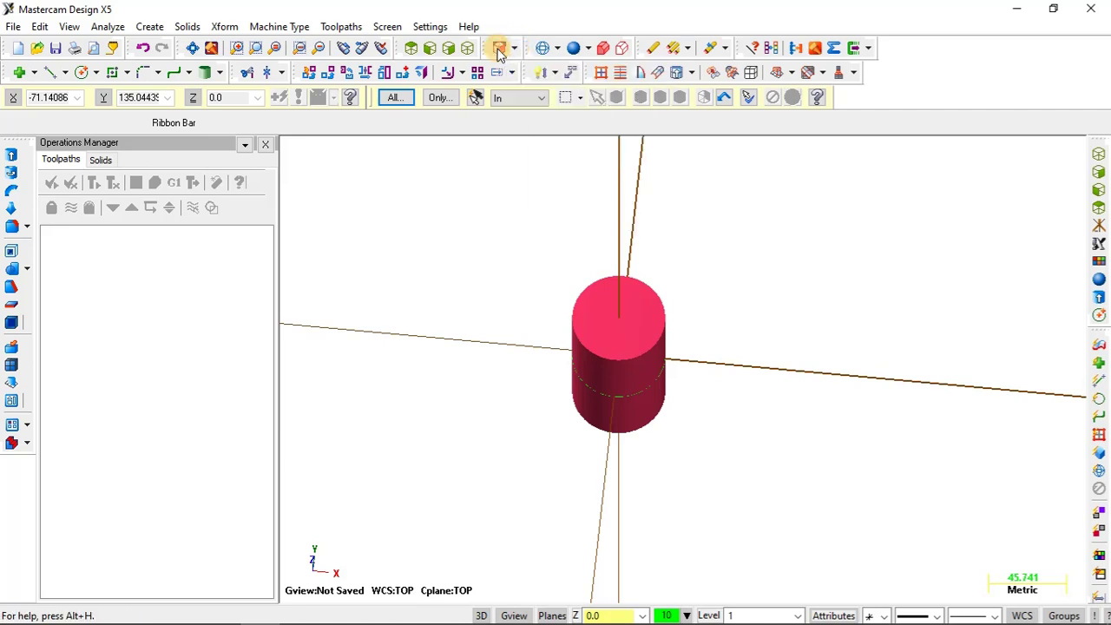
{"action": "left_click", "coordinate": [413, 49]}
{"action": "left_click", "coordinate": [429, 47]}
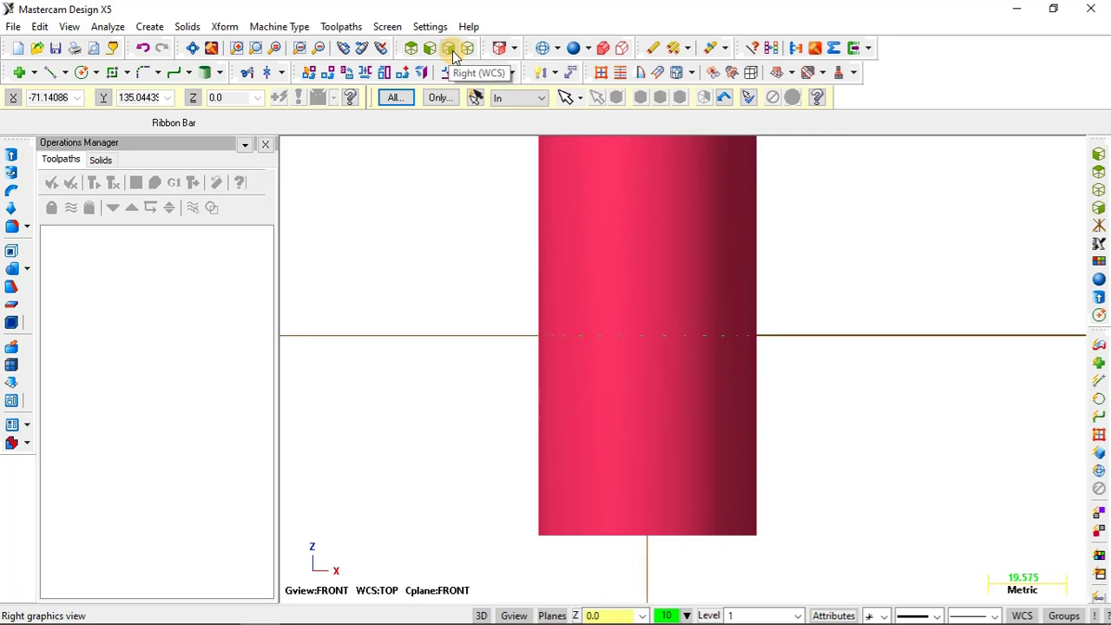
{"action": "left_click", "coordinate": [450, 49]}
{"action": "left_click", "coordinate": [469, 49]}
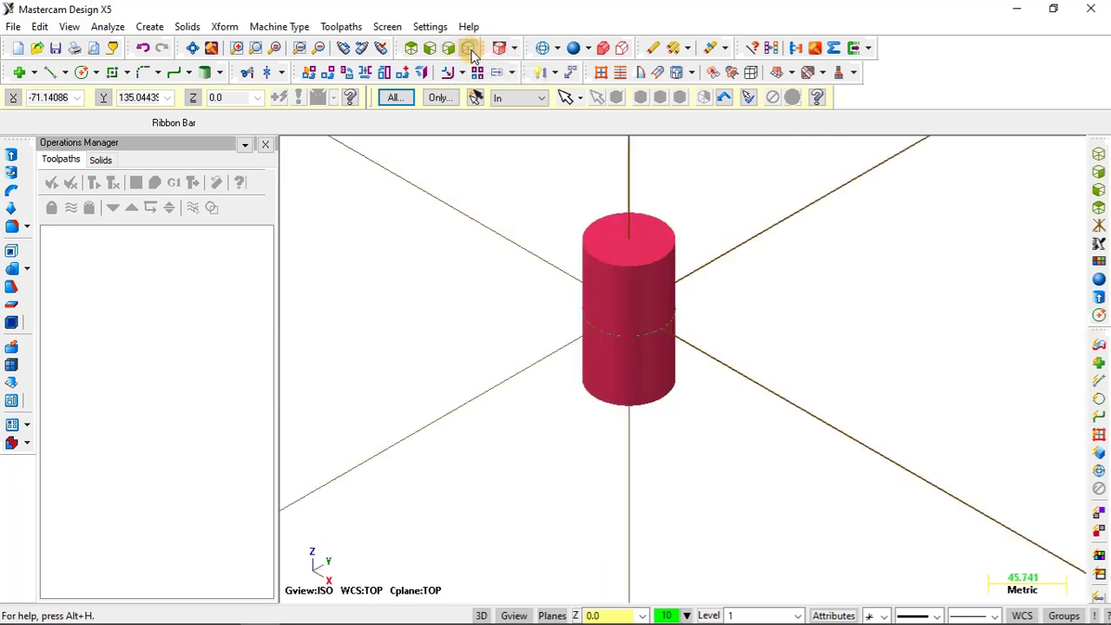
Set the construction plane to Top (WCS) and draw a rectangle about 228 mm wide and 196 mm high, overlapping the cylinder's position
{"action": "left_click", "coordinate": [515, 50]}
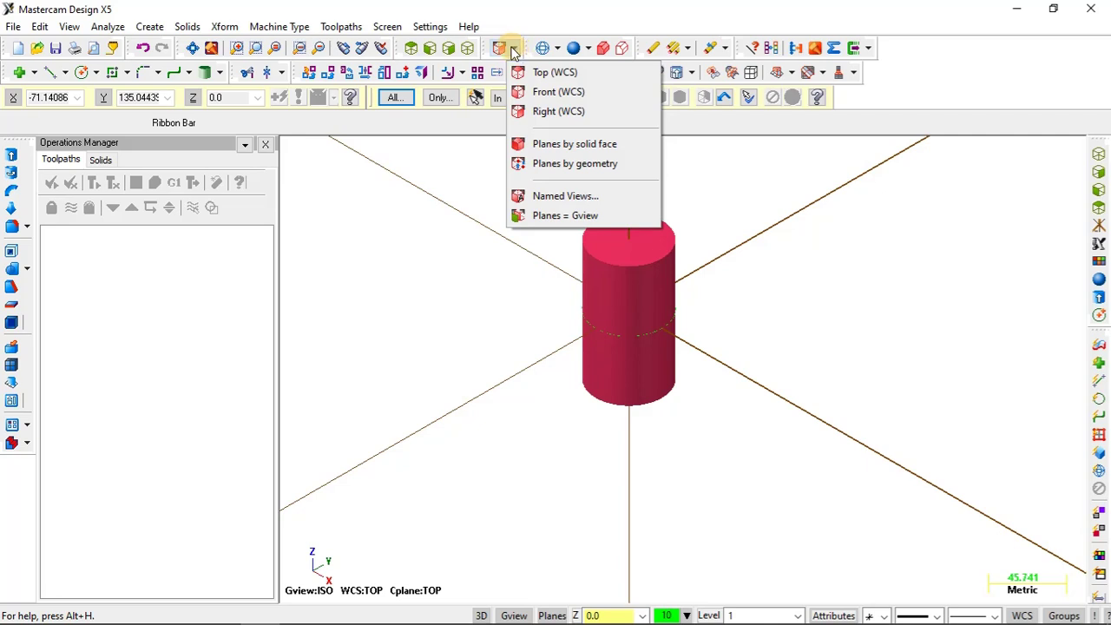
{"action": "left_click", "coordinate": [554, 74]}
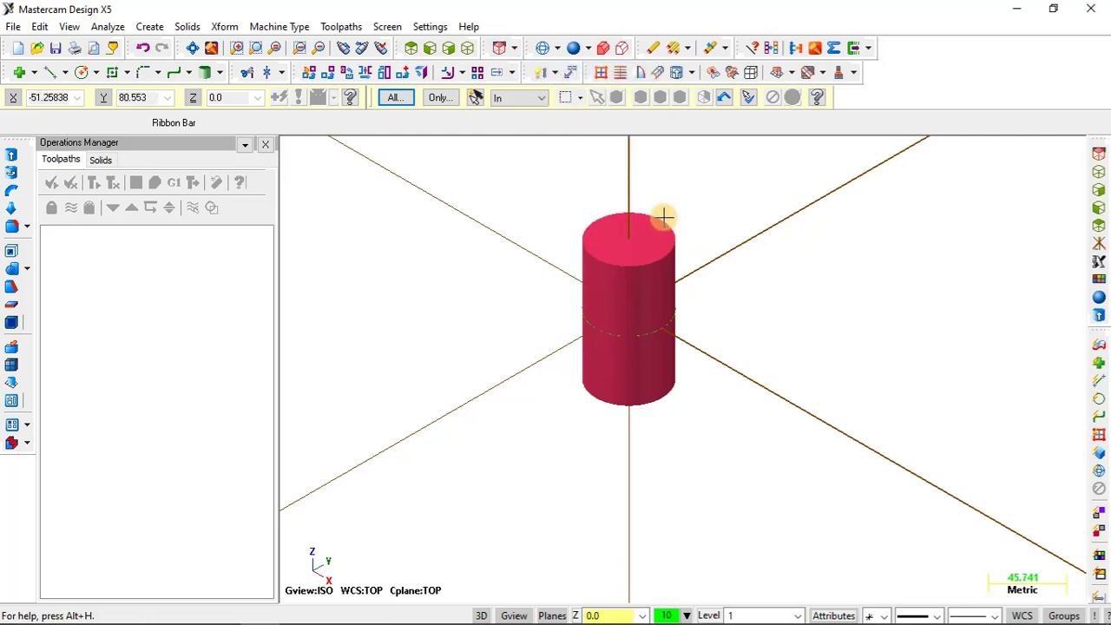
{"action": "middle_click_drag", "start_coordinate": [663, 217], "coordinate": [655, 217]}
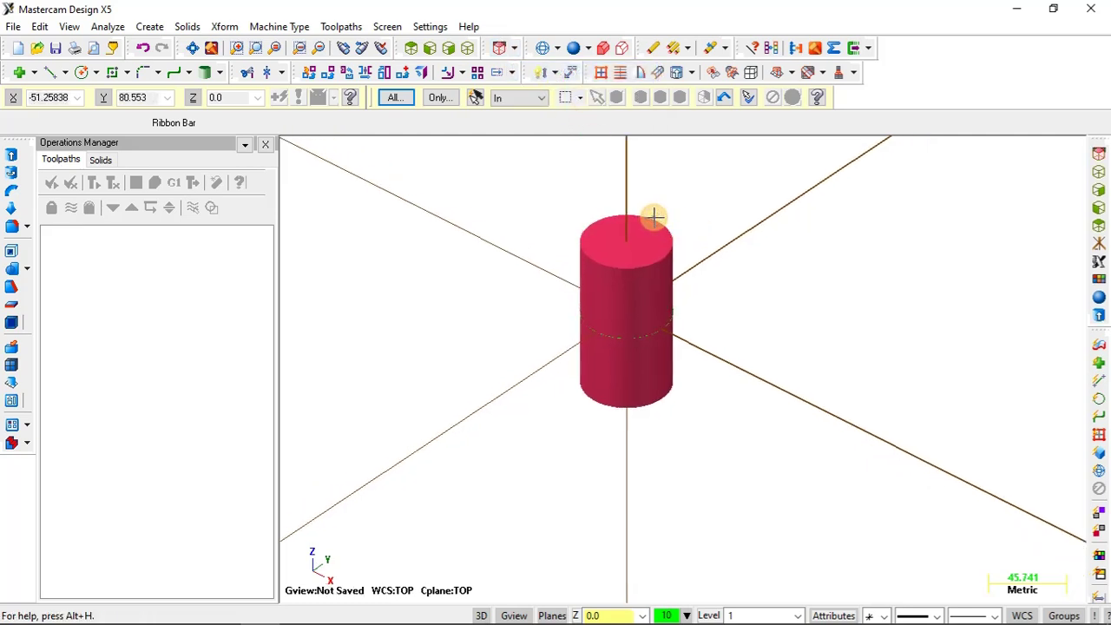
{"action": "left_click", "coordinate": [116, 74]}
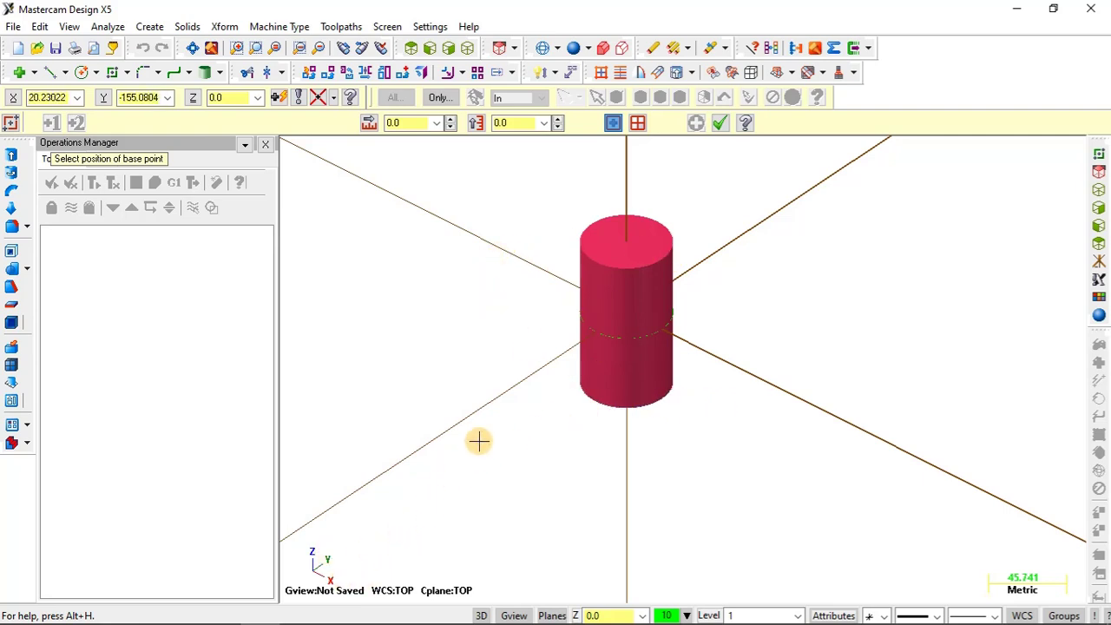
{"action": "left_click", "coordinate": [517, 293]}
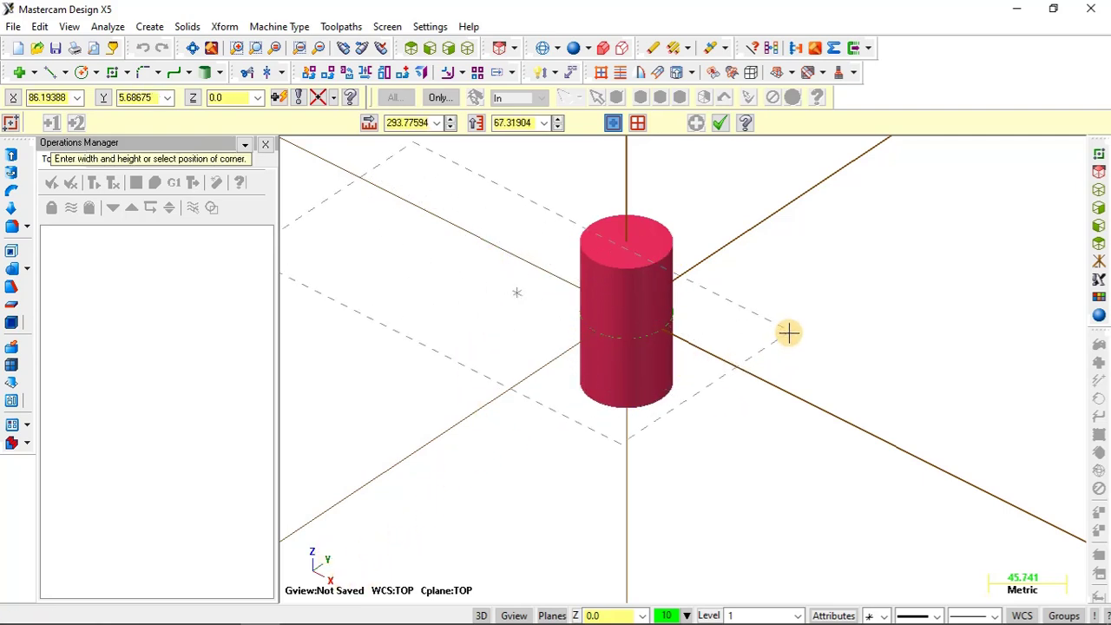
{"action": "left_click", "coordinate": [773, 293]}
{"action": "scroll", "coordinate": [784, 322], "scroll_direction": "down", "scroll_amount": 1}
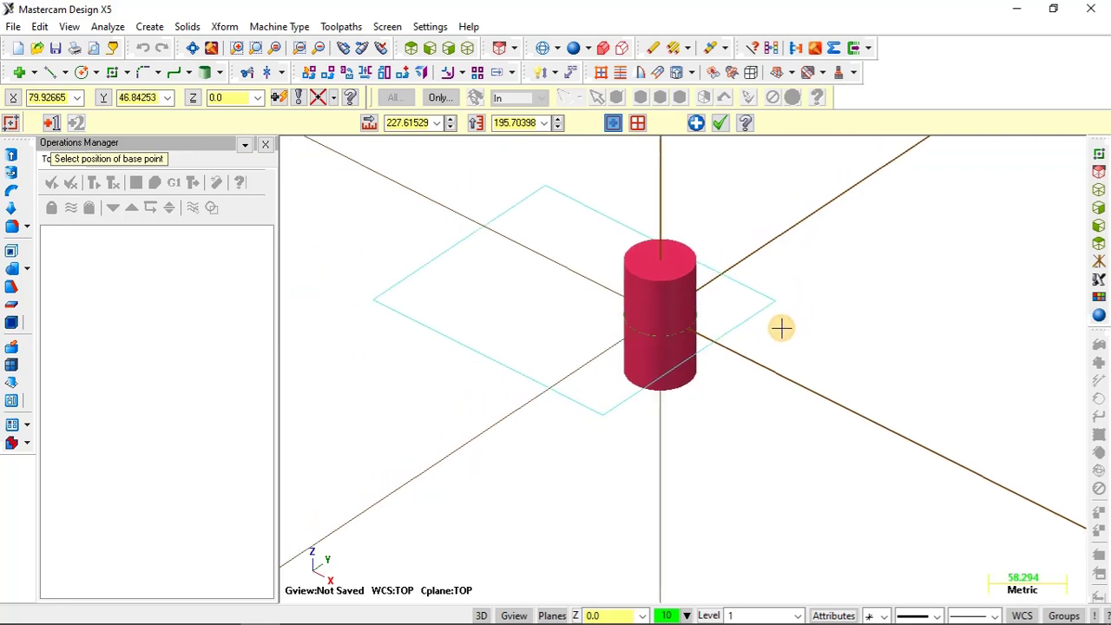
{"action": "scroll", "coordinate": [729, 261], "scroll_direction": "up", "scroll_amount": 1}
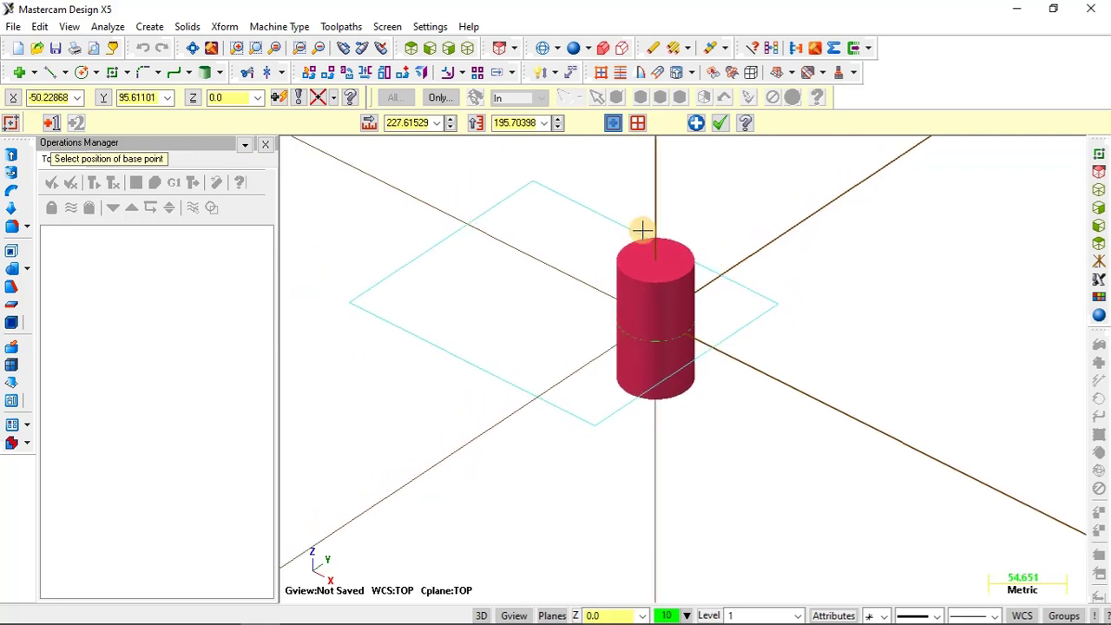
{"action": "key", "text": "Escape"}
Window-select the cylinder and delete it, keeping the rectangle on the Top plane
{"action": "left_click_drag", "start_coordinate": [551, 228], "coordinate": [710, 457]}
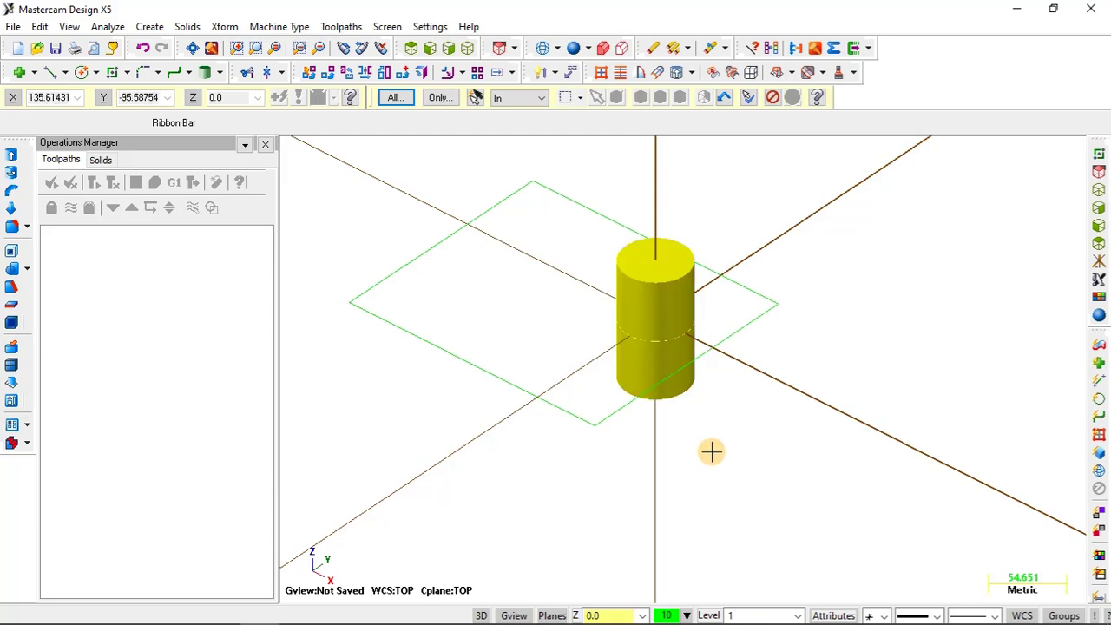
{"action": "key", "text": "Delete"}
{"action": "middle_click_drag", "start_coordinate": [700, 426], "coordinate": [456, 341]}
{"action": "middle_click_drag", "start_coordinate": [551, 328], "coordinate": [605, 240]}
Set the construction plane to Front (WCS) and draw an upright rectangle about 246 mm wide and 308 mm high crossing the first one
{"action": "left_click", "coordinate": [513, 48]}
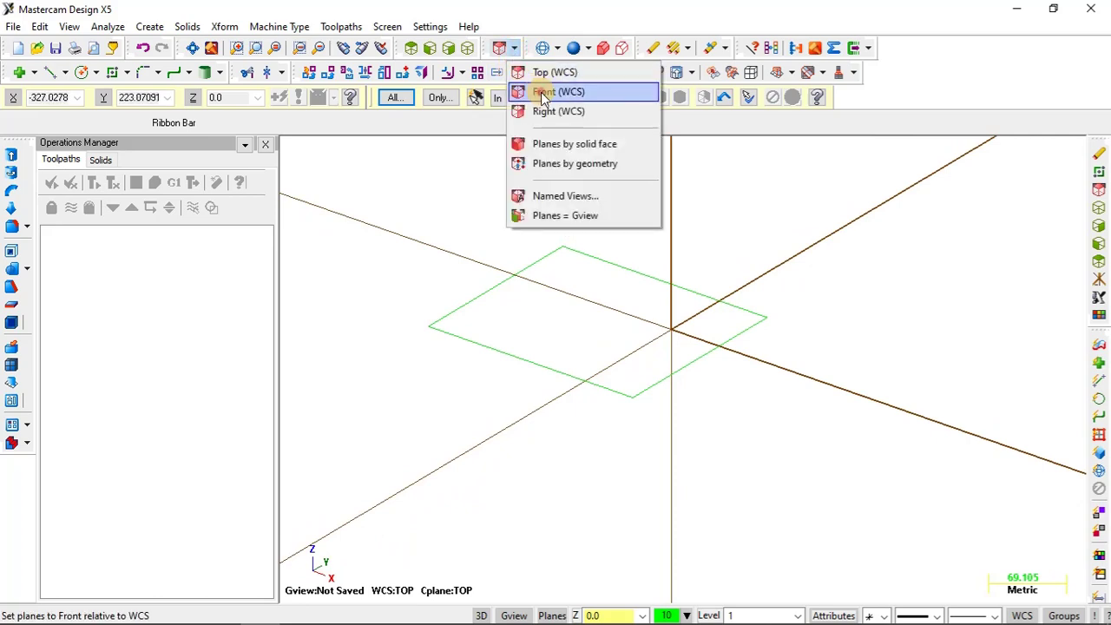
{"action": "left_click", "coordinate": [542, 92]}
{"action": "left_click", "coordinate": [114, 75]}
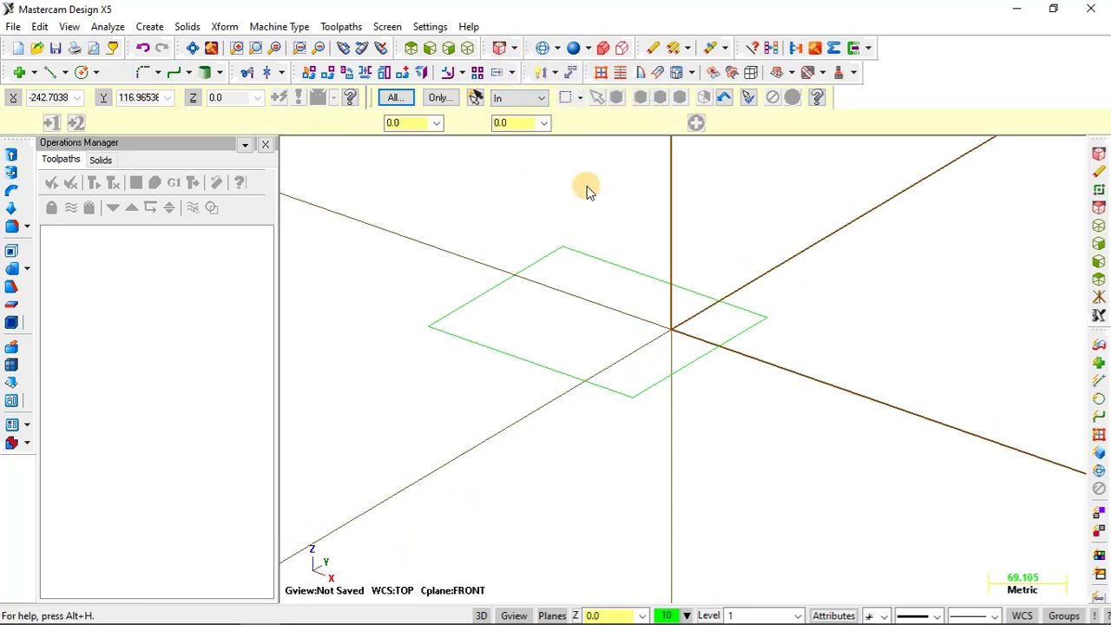
{"action": "left_click", "coordinate": [623, 196]}
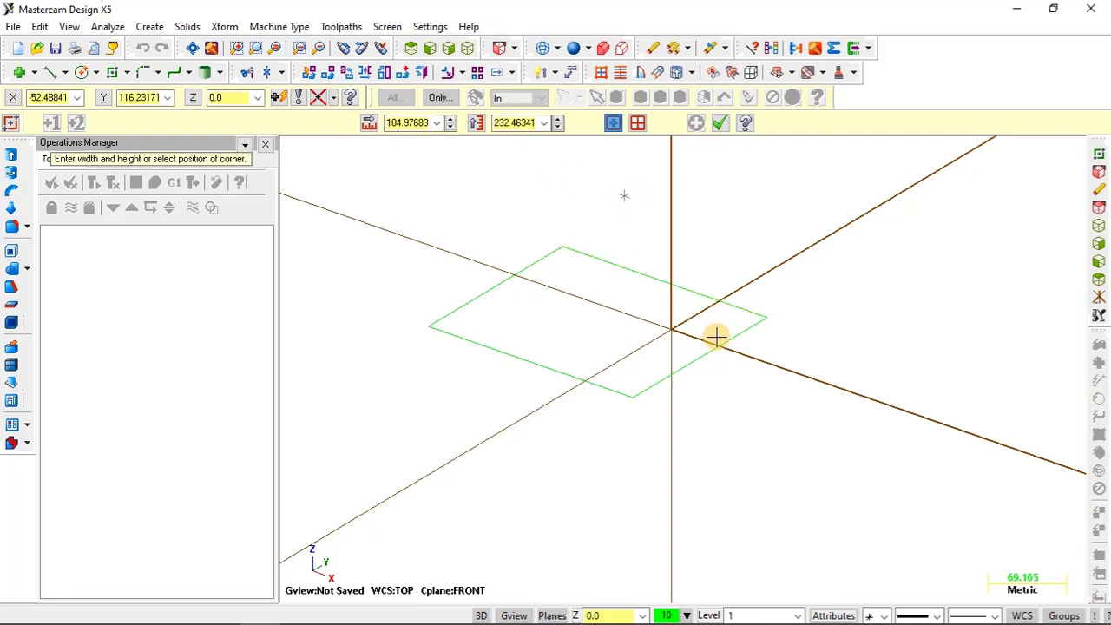
{"action": "left_click", "coordinate": [735, 388]}
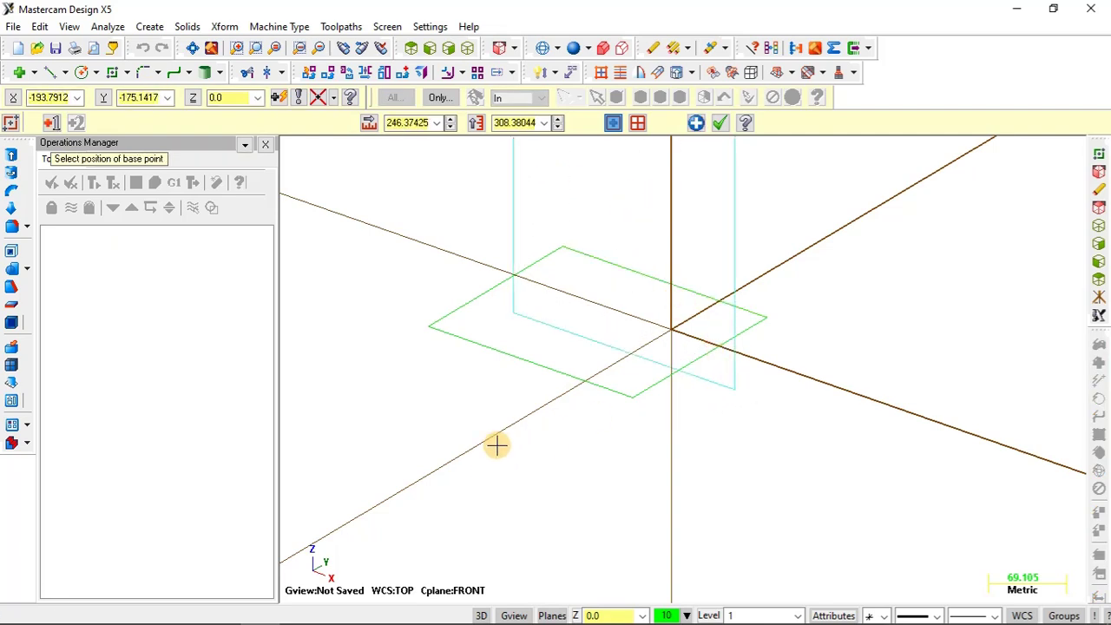
{"action": "scroll", "coordinate": [646, 463], "scroll_direction": "down", "scroll_amount": 1}
{"action": "key", "text": "Escape"}
Set the construction plane to Right (WCS) and draw a rectangle about 257 mm wide and 384 mm high through the other two
{"action": "mouse_move", "coordinate": [685, 449]}
{"action": "middle_mouse_down"}
{"action": "mouse_move", "coordinate": [584, 424]}
{"action": "mouse_move", "coordinate": [479, 417]}
{"action": "mouse_move", "coordinate": [402, 436]}
{"action": "mouse_move", "coordinate": [664, 458]}
{"action": "mouse_move", "coordinate": [642, 531]}
{"action": "mouse_move", "coordinate": [668, 460]}
{"action": "middle_mouse_up"}
{"action": "left_click", "coordinate": [512, 47]}
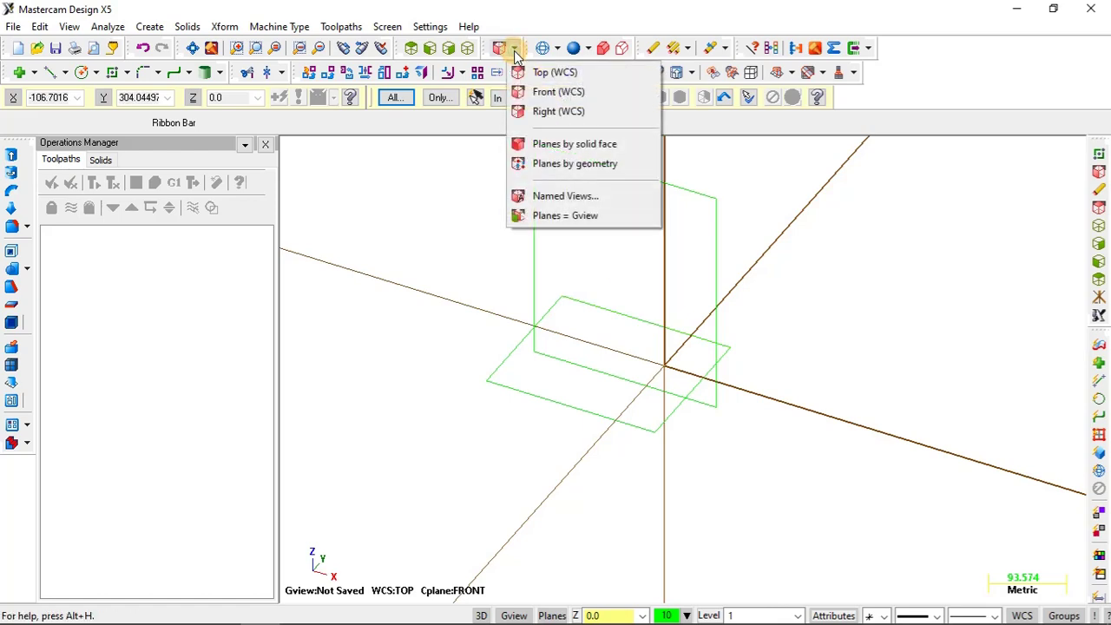
{"action": "left_click", "coordinate": [542, 113]}
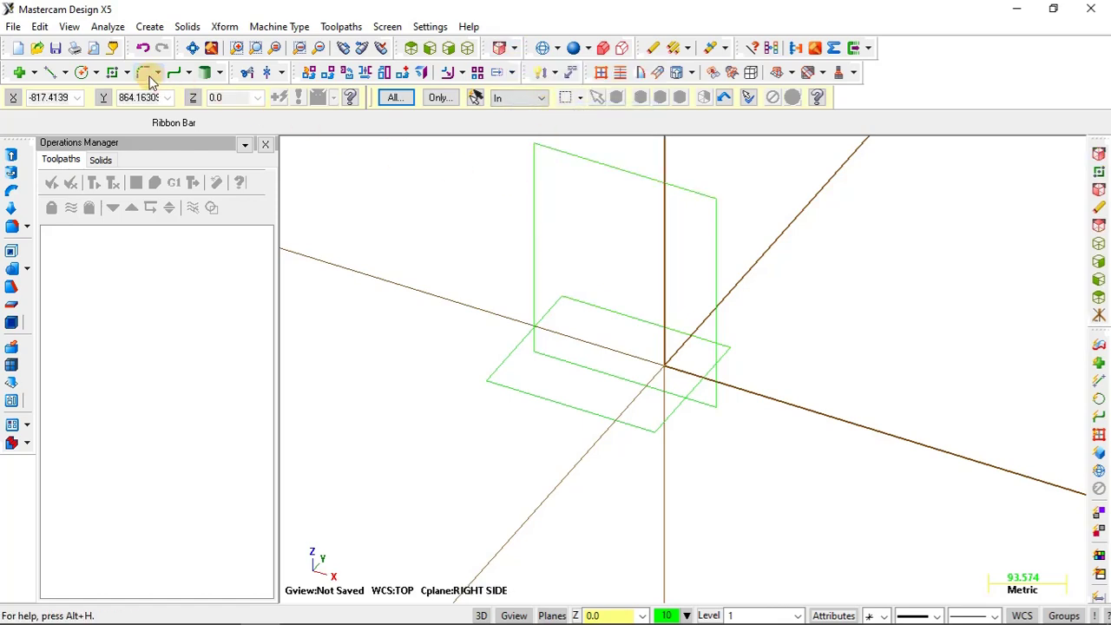
{"action": "left_click", "coordinate": [113, 72]}
{"action": "left_click", "coordinate": [627, 241]}
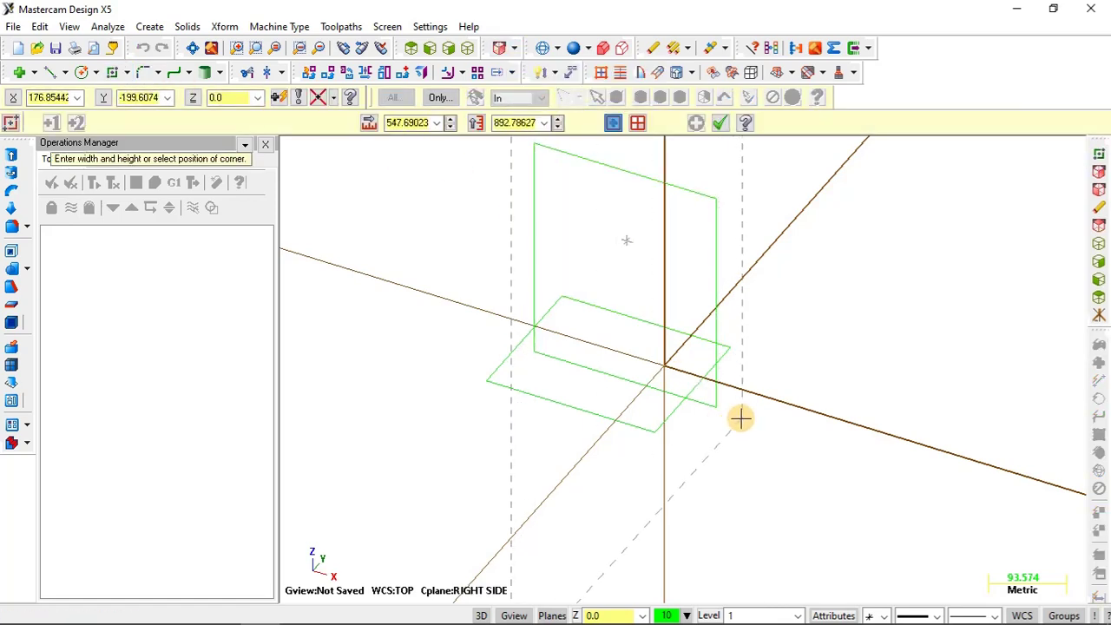
{"action": "left_click", "coordinate": [674, 317]}
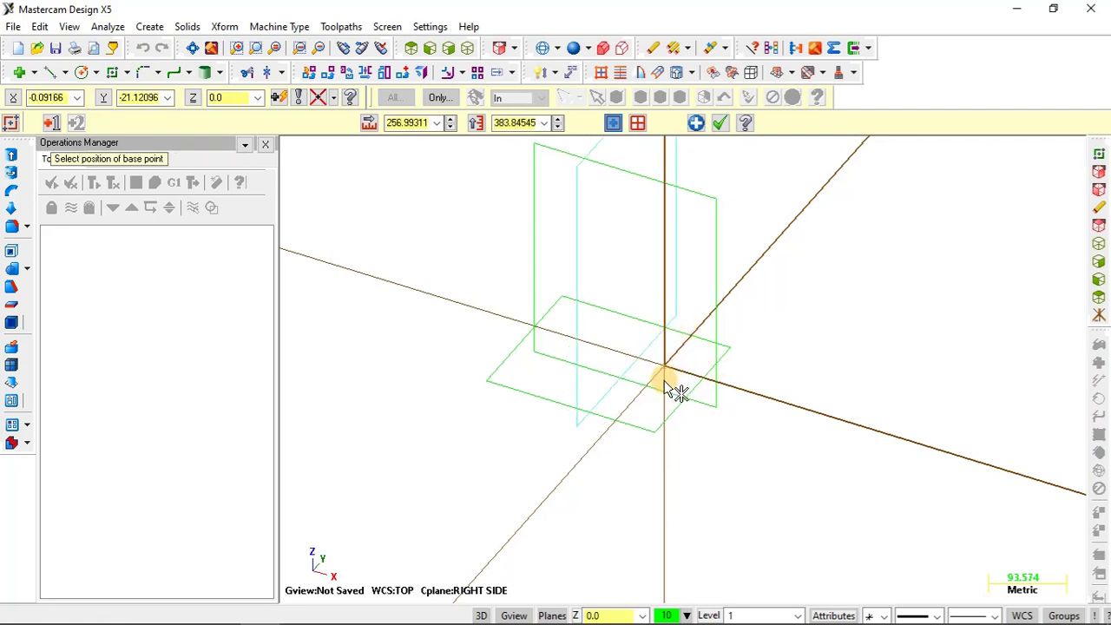
{"action": "key", "text": "Escape"}
{"action": "middle_click_drag", "start_coordinate": [737, 374], "coordinate": [721, 434]}
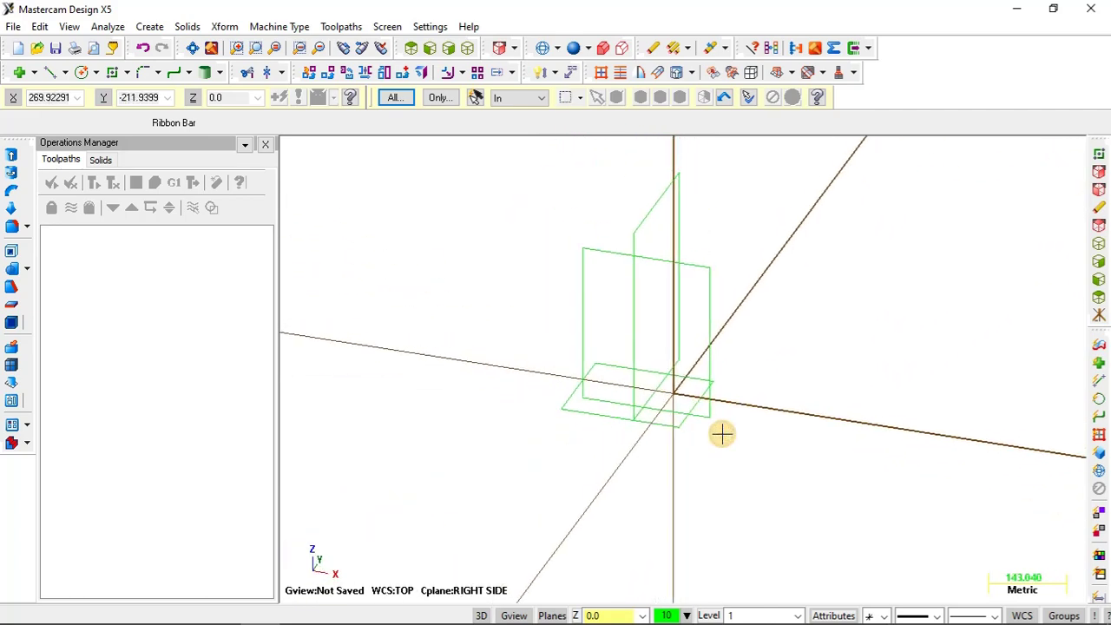
Window-select all three rectangles on the Top, Front and Right planes and delete them
{"action": "left_click", "coordinate": [515, 48]}
{"action": "left_click", "coordinate": [516, 52]}
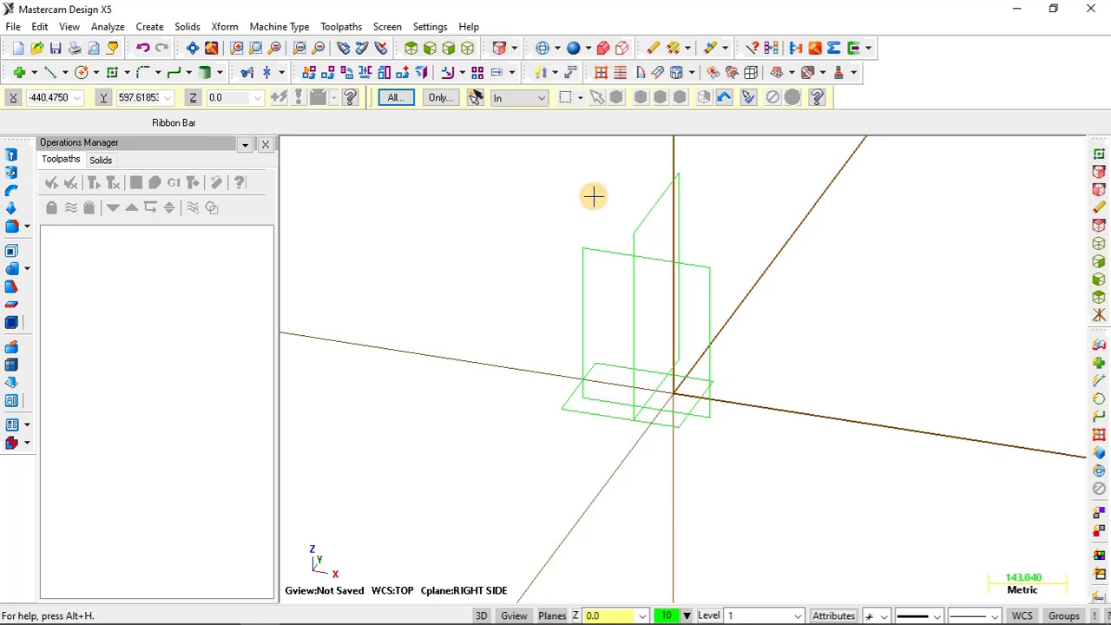
{"action": "left_click_drag", "start_coordinate": [512, 172], "coordinate": [782, 450]}
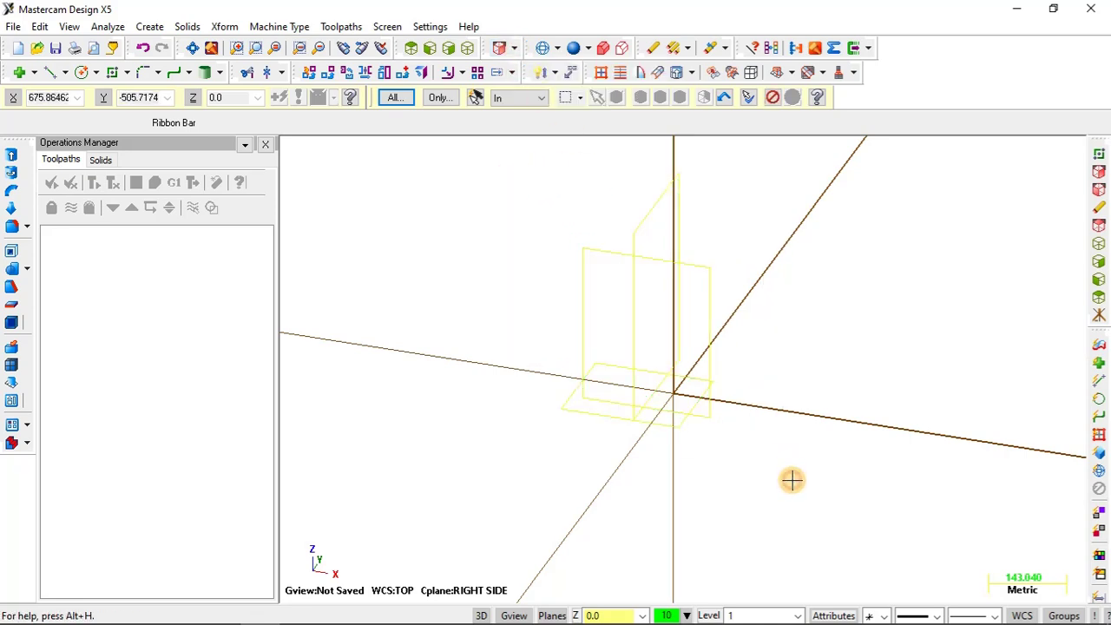
{"action": "key", "text": "Delete"}
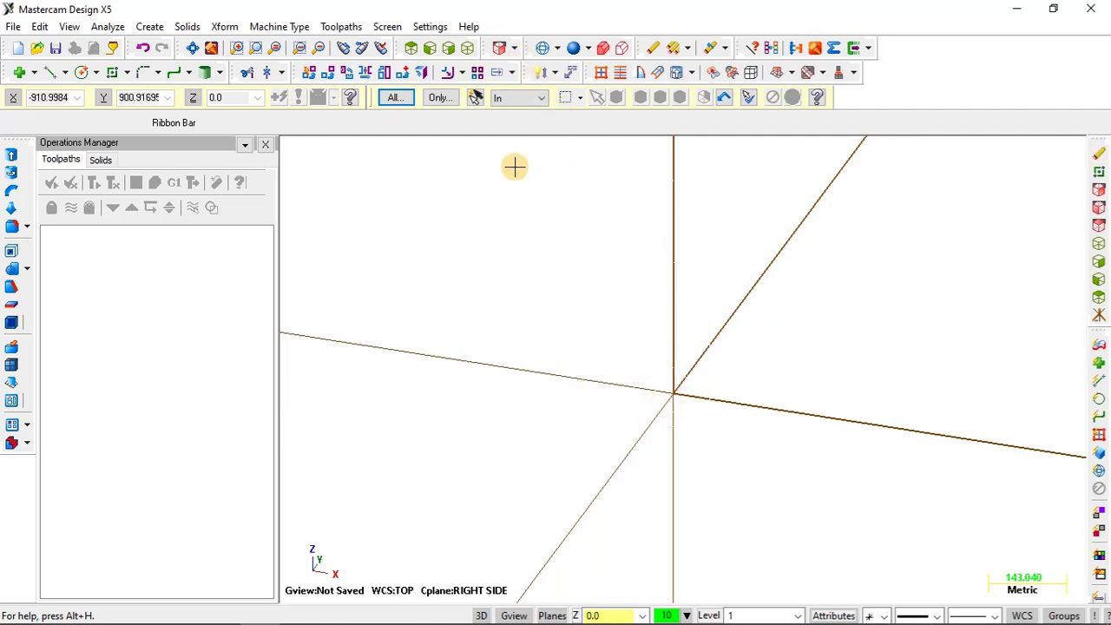
Set the construction plane to Top (WCS) and switch the graphics view to Top
{"action": "left_click", "coordinate": [514, 51]}
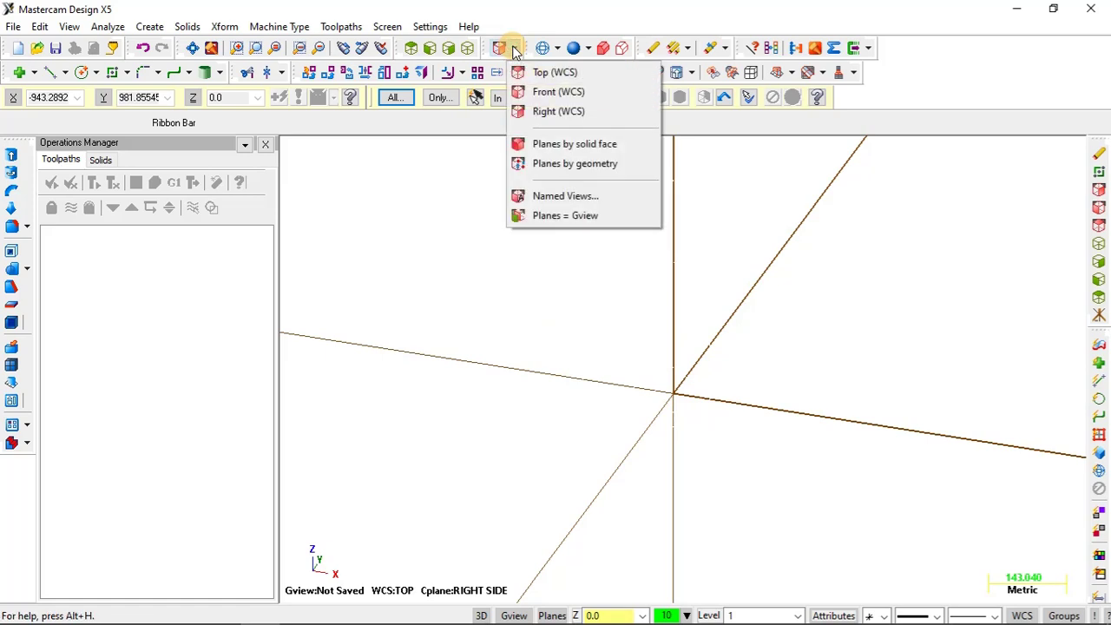
{"action": "left_click", "coordinate": [539, 73]}
{"action": "left_click", "coordinate": [514, 52]}
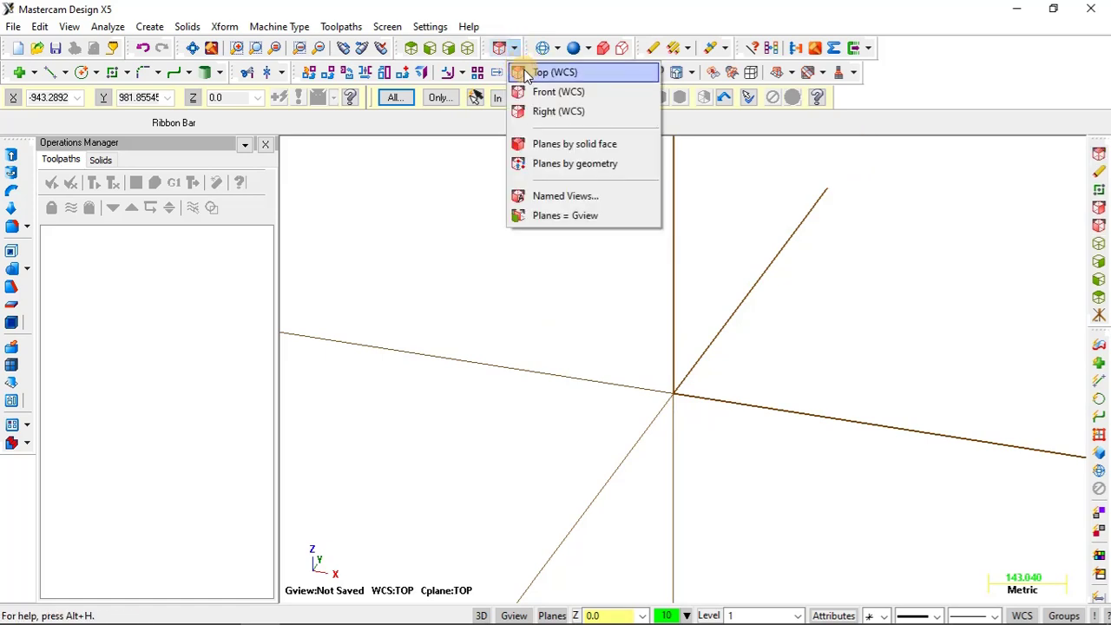
{"action": "left_click", "coordinate": [527, 73]}
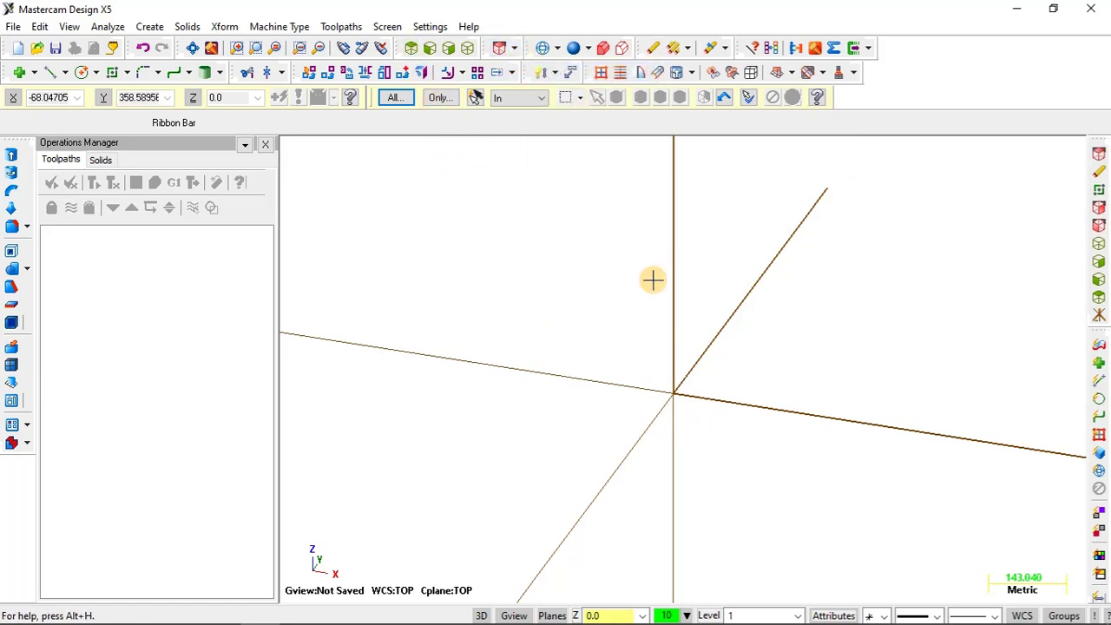
{"action": "left_click", "coordinate": [411, 48]}
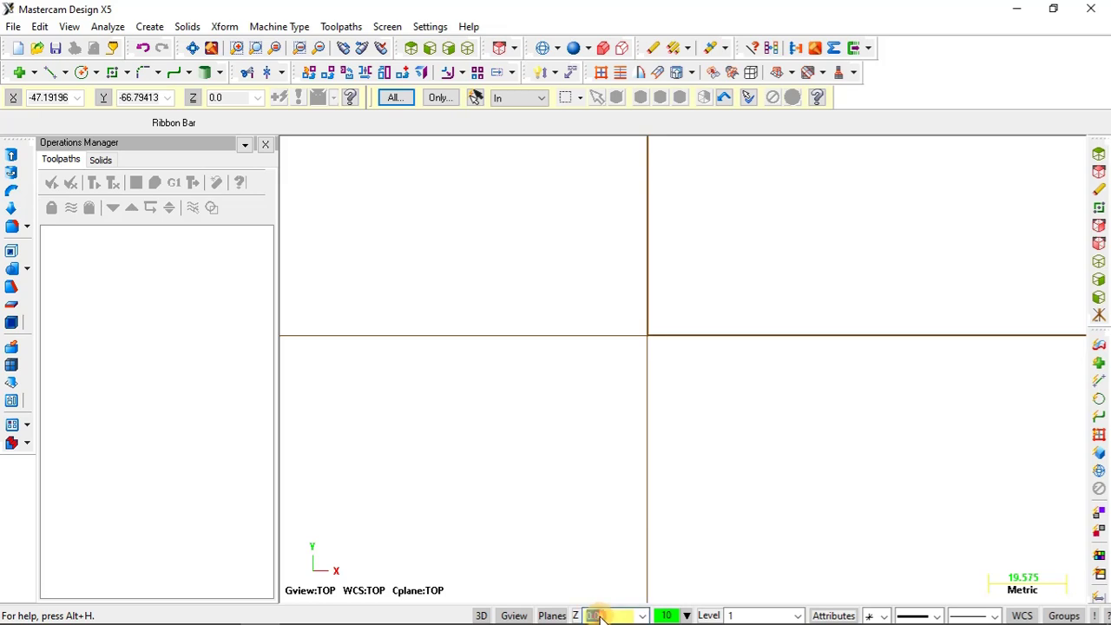
Draw a rectangle about 63 mm wide and 53 mm high at Z depth 0 on the Top plane
{"action": "left_click", "coordinate": [597, 615]}
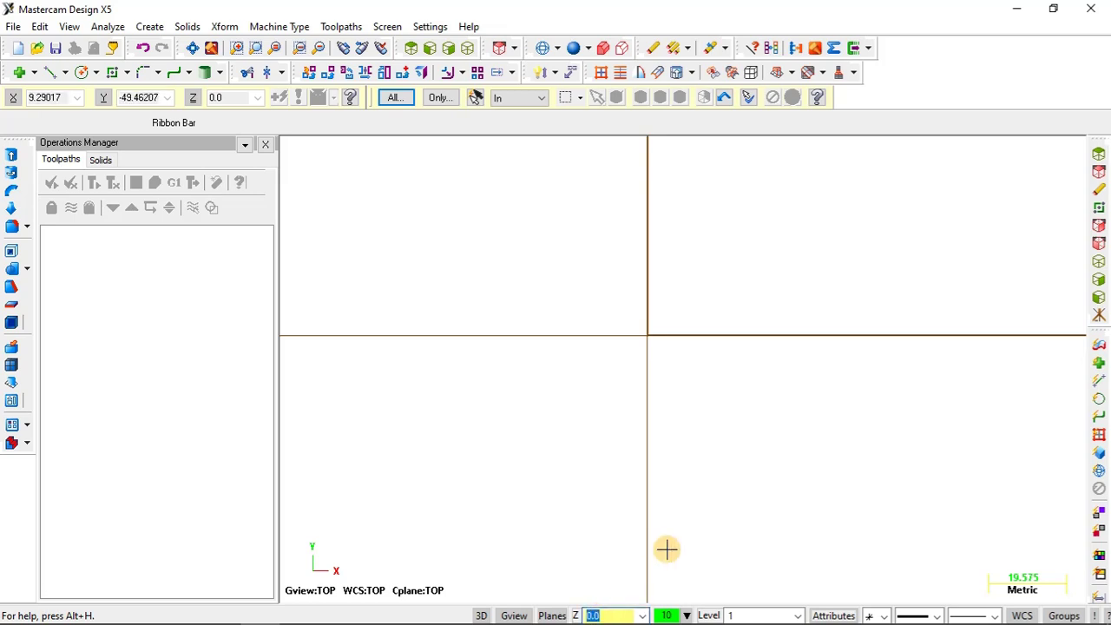
{"action": "left_click", "coordinate": [610, 617]}
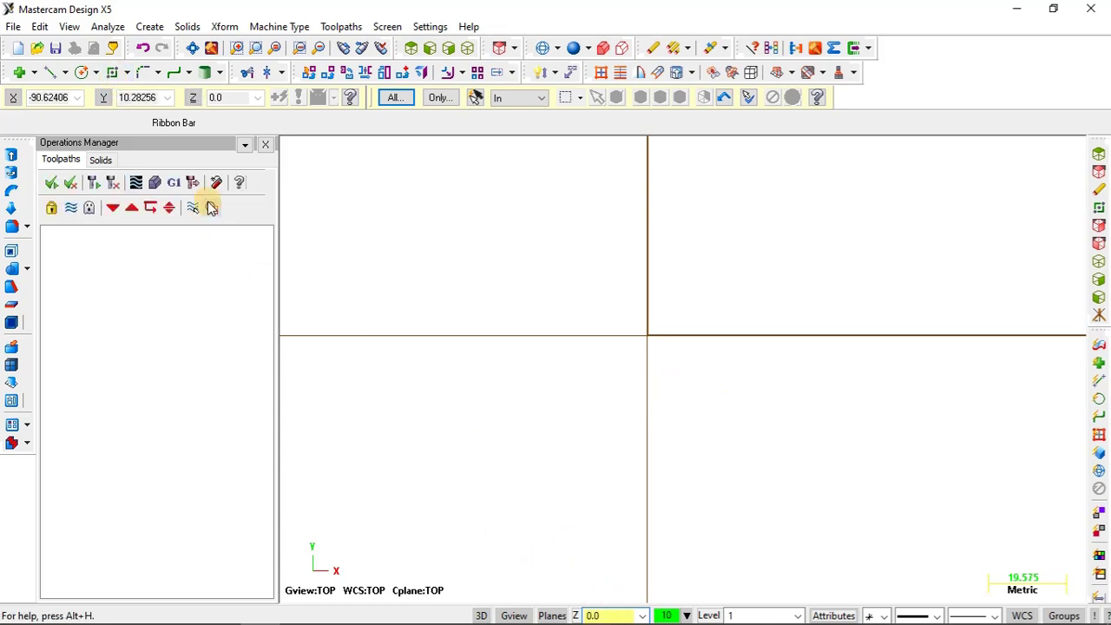
{"action": "left_click", "coordinate": [115, 77]}
{"action": "left_click", "coordinate": [575, 275]}
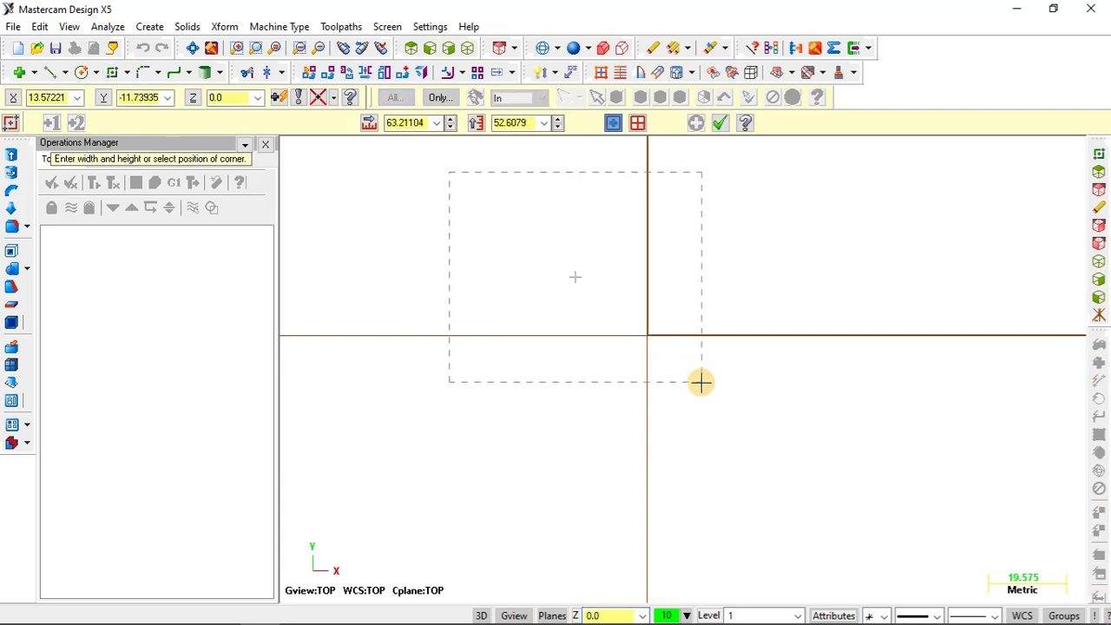
{"action": "left_click", "coordinate": [700, 381]}
Switch to the Front view and set the Z depth to 10
{"action": "middle_click_drag", "start_coordinate": [628, 399], "coordinate": [669, 316]}
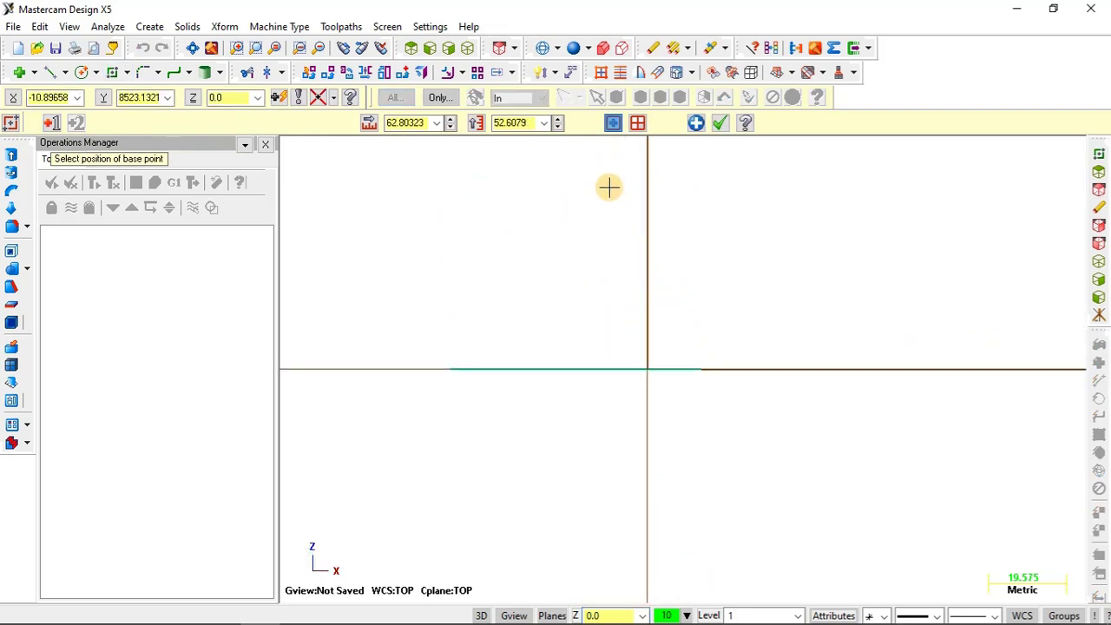
{"action": "left_click", "coordinate": [431, 50]}
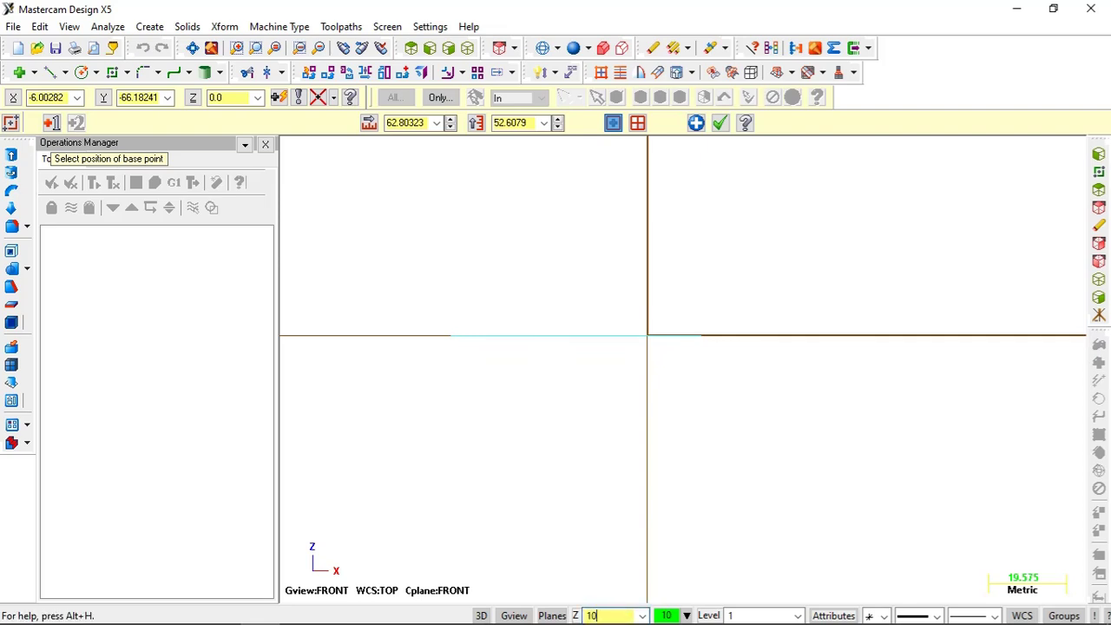
{"action": "key", "text": "Return"}
Draw an upright rectangle about 107 mm wide and 34 mm high on the Front plane, and delete it
{"action": "middle_click_drag", "start_coordinate": [701, 277], "coordinate": [775, 318]}
{"action": "left_click", "coordinate": [487, 190]}
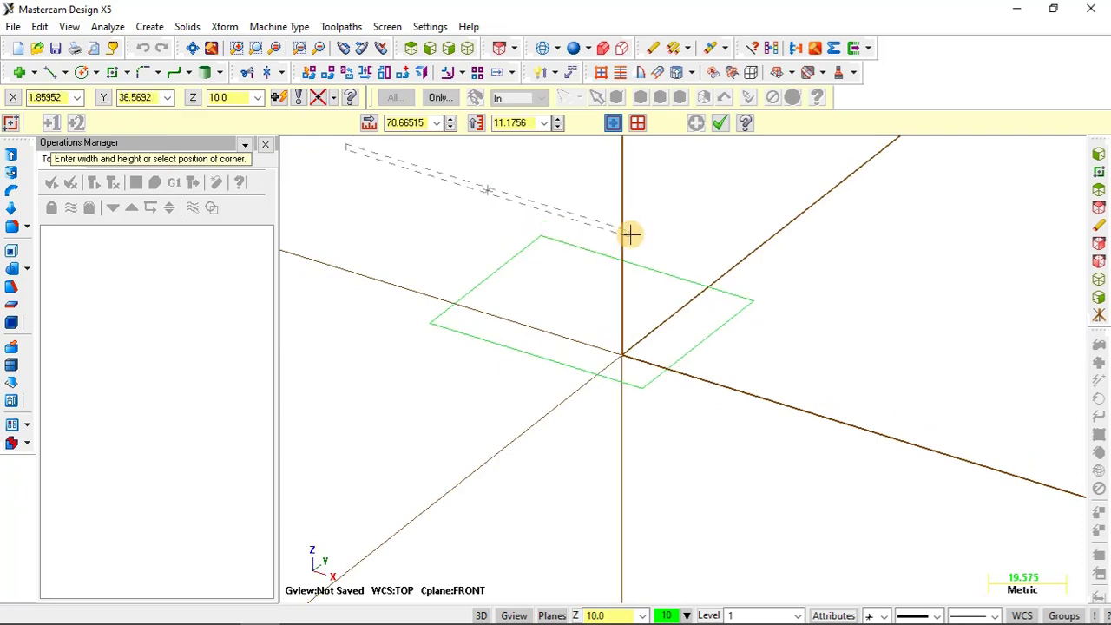
{"action": "left_click", "coordinate": [666, 196]}
{"action": "middle_click_drag", "start_coordinate": [694, 365], "coordinate": [723, 343]}
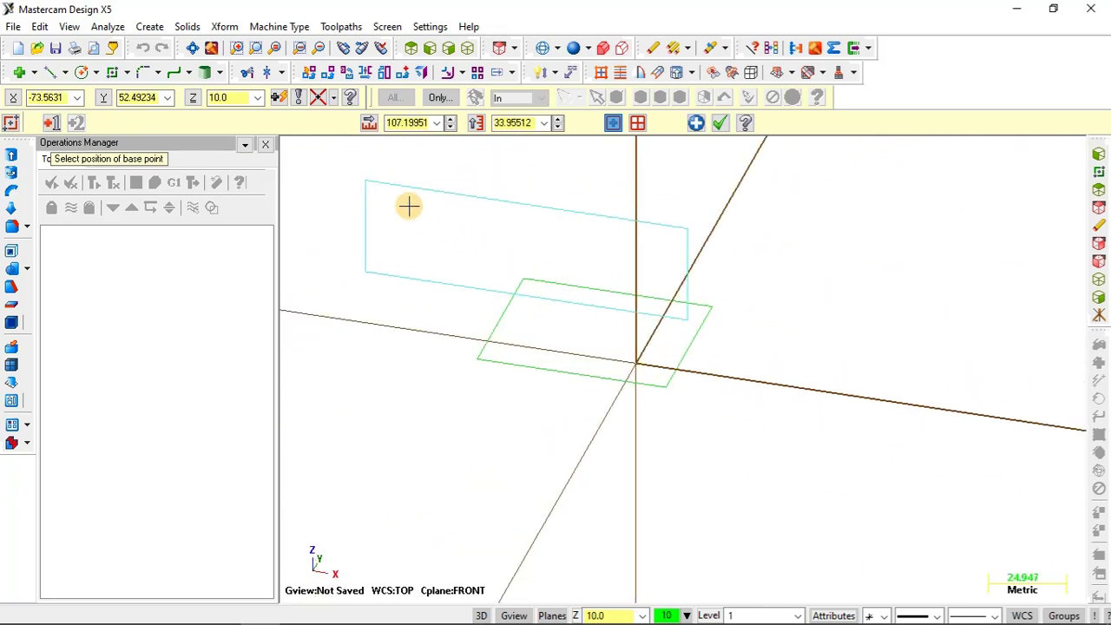
{"action": "key", "text": "Escape"}
{"action": "left_click_drag", "start_coordinate": [354, 168], "coordinate": [708, 327]}
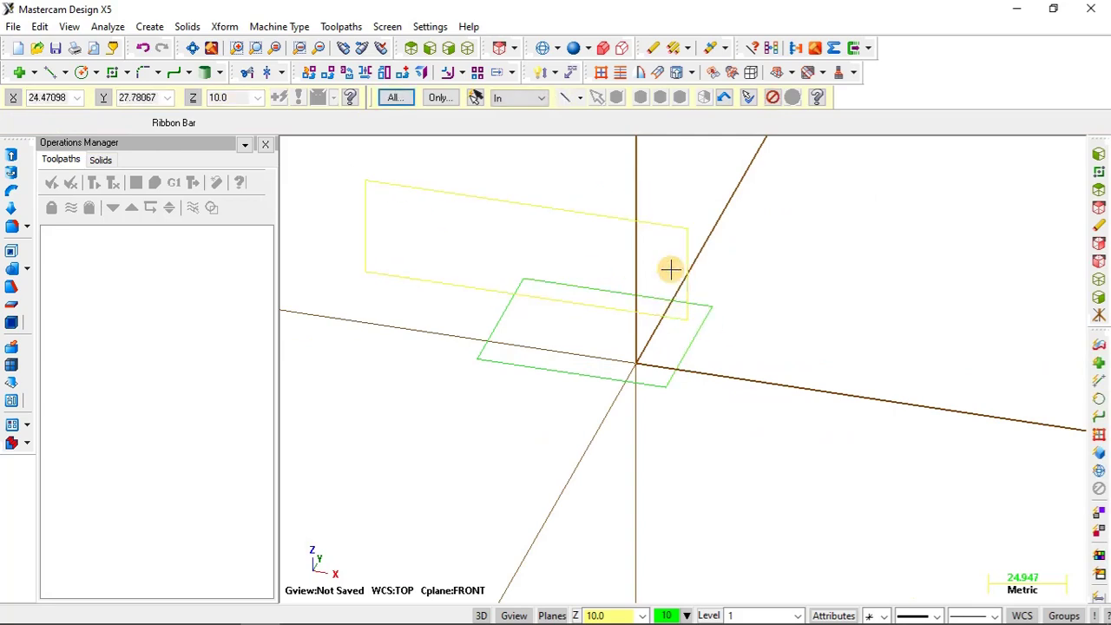
{"action": "key", "text": "Delete"}
Set the construction plane to Top (WCS) and draw a rectangle about 80 mm wide and 53 mm high at Z 10
{"action": "left_click", "coordinate": [515, 48]}
{"action": "left_click", "coordinate": [526, 77]}
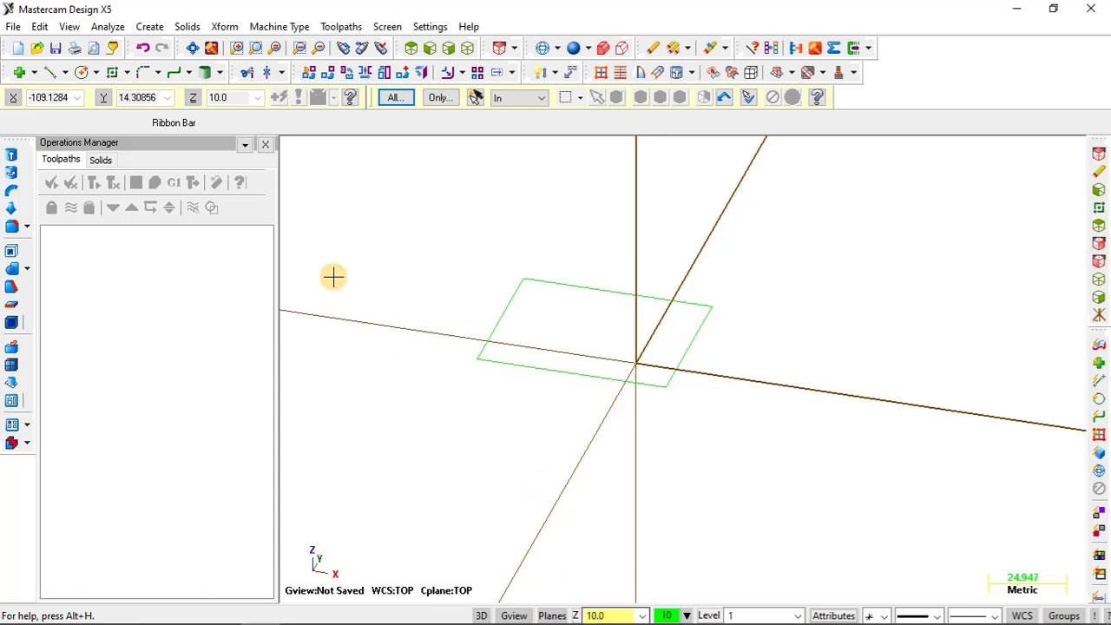
{"action": "left_click", "coordinate": [112, 72]}
{"action": "left_click", "coordinate": [457, 237]}
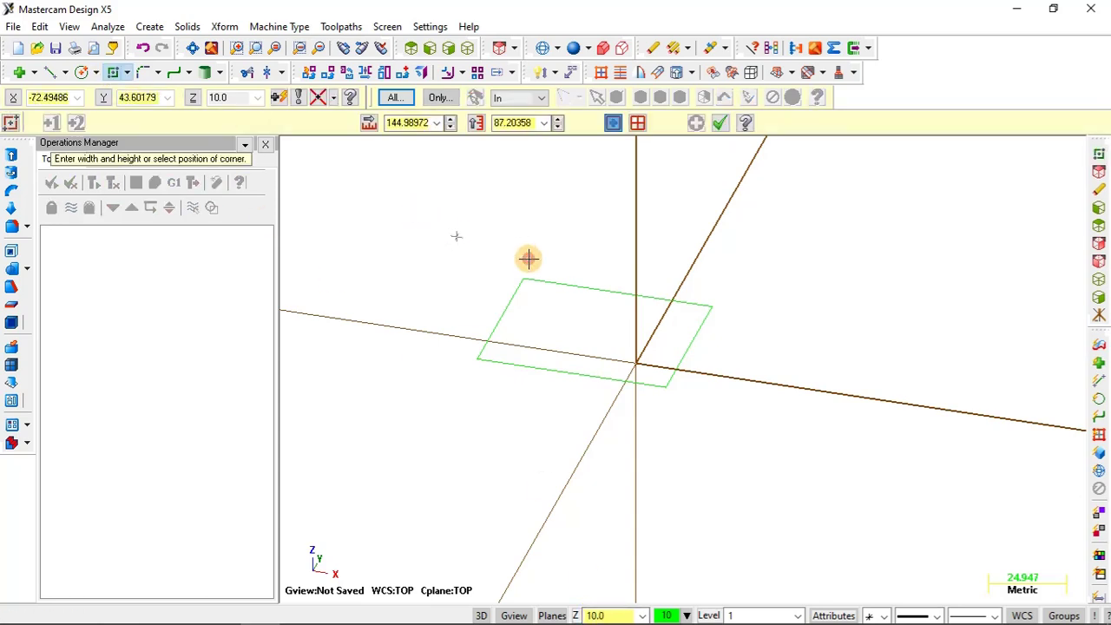
{"action": "left_click", "coordinate": [589, 234]}
Examine the height offset between the two Top-plane rectangles from the Front view and at an angle
{"action": "middle_click_drag", "start_coordinate": [598, 214], "coordinate": [687, 261]}
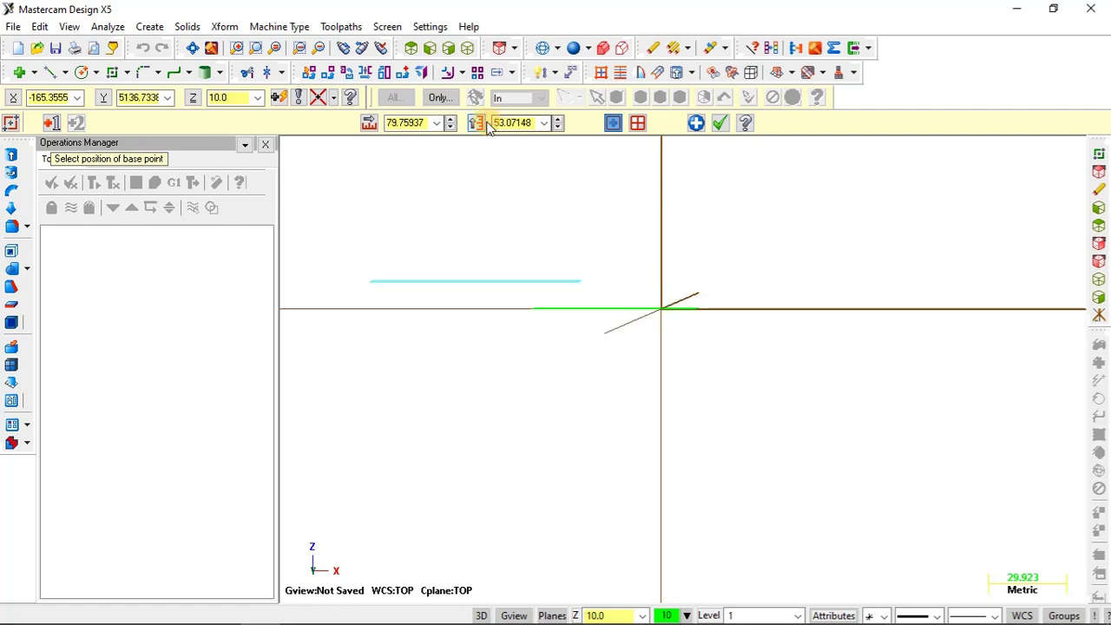
{"action": "left_click", "coordinate": [429, 50]}
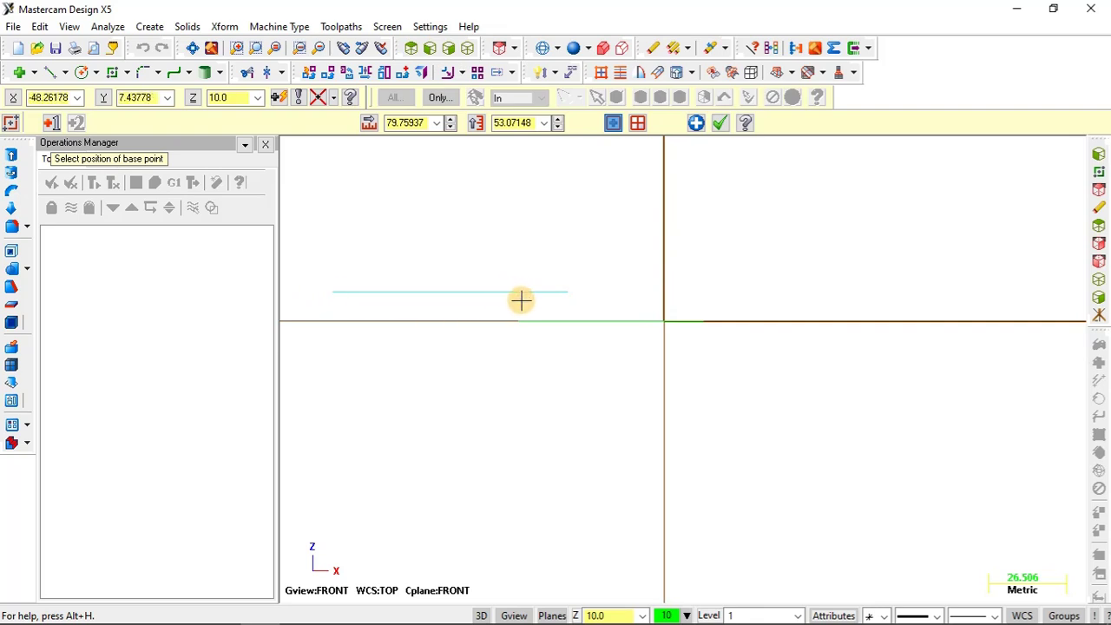
{"action": "mouse_move", "coordinate": [532, 302]}
{"action": "middle_mouse_down"}
{"action": "mouse_move", "coordinate": [598, 318]}
{"action": "mouse_move", "coordinate": [578, 303]}
{"action": "mouse_move", "coordinate": [543, 304]}
{"action": "middle_mouse_up"}
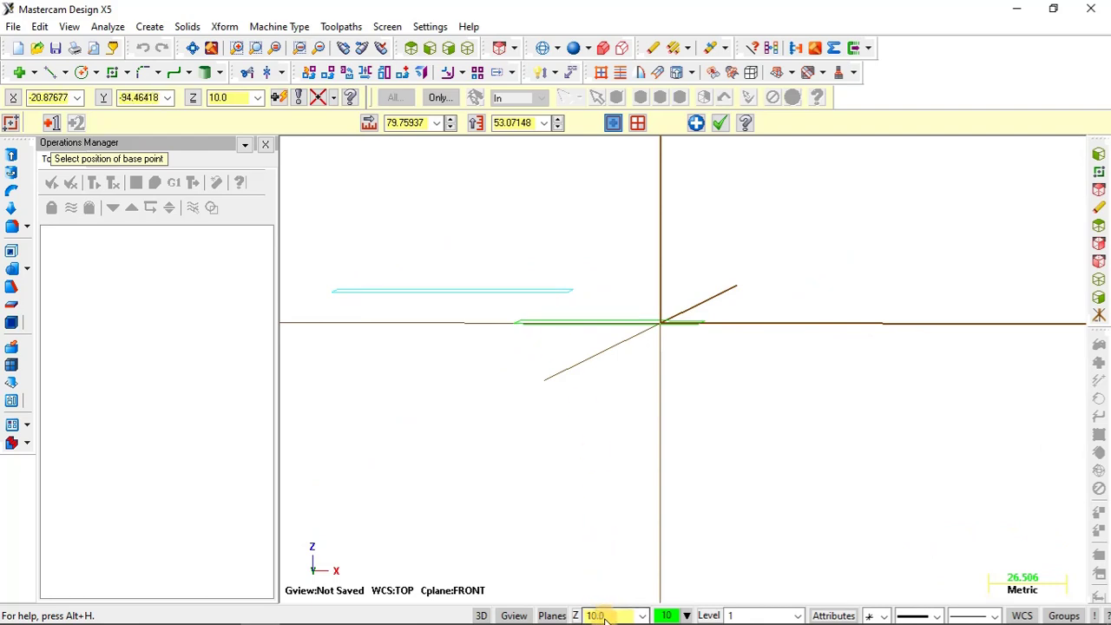
{"action": "scroll", "coordinate": [541, 295], "scroll_direction": "up", "scroll_amount": 2}
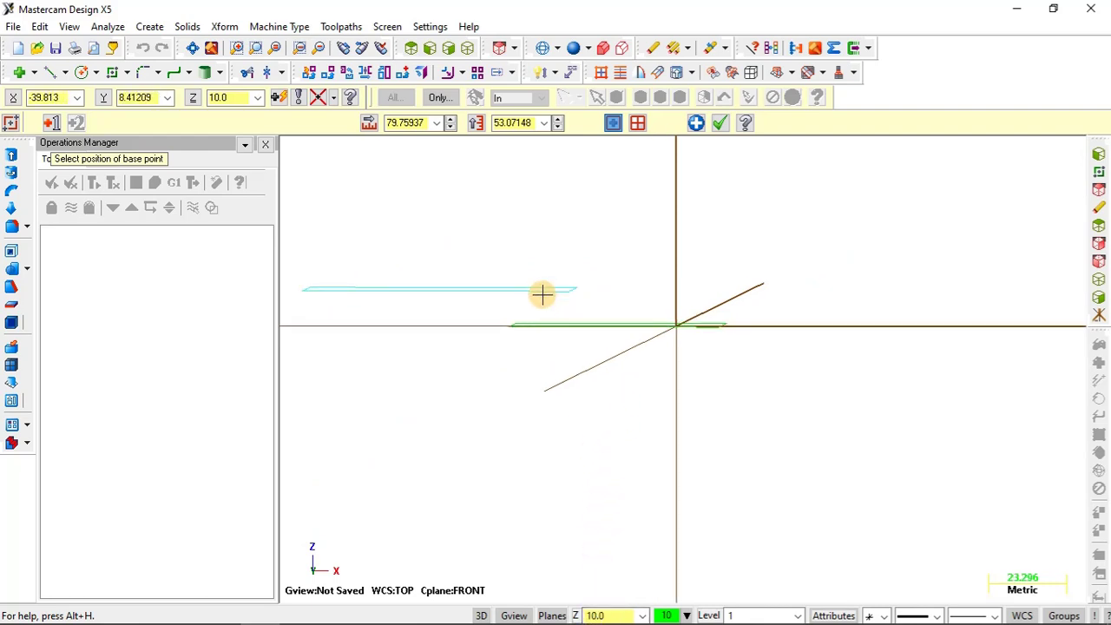
{"action": "scroll", "coordinate": [712, 345], "scroll_direction": "down", "scroll_amount": 1}
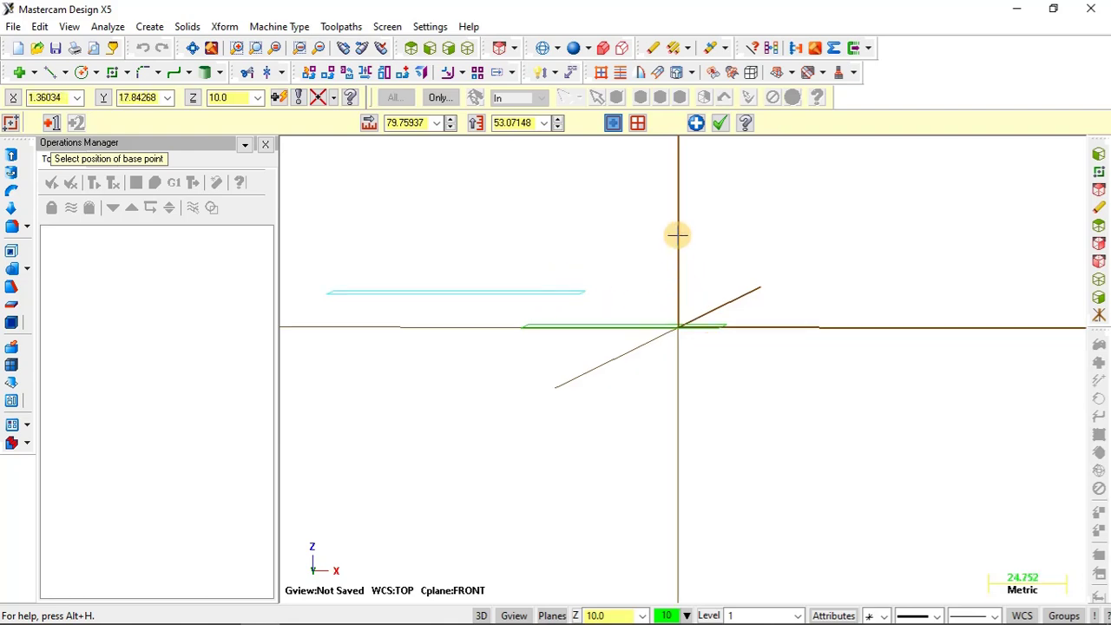
{"action": "middle_click_drag", "start_coordinate": [712, 388], "coordinate": [850, 399]}
{"action": "scroll", "coordinate": [848, 393], "scroll_direction": "down", "scroll_amount": 2}
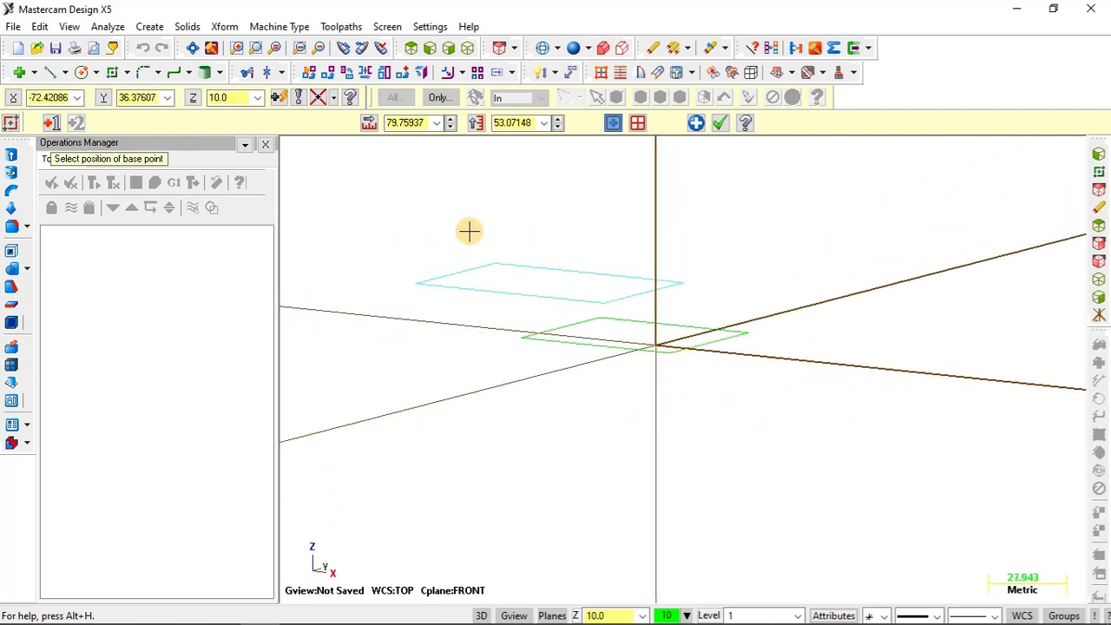
Window-select and delete both rectangles, and set the Z depth to 0
{"action": "key", "text": "Escape"}
{"action": "left_click_drag", "start_coordinate": [389, 226], "coordinate": [784, 446]}
{"action": "key", "text": "Delete"}
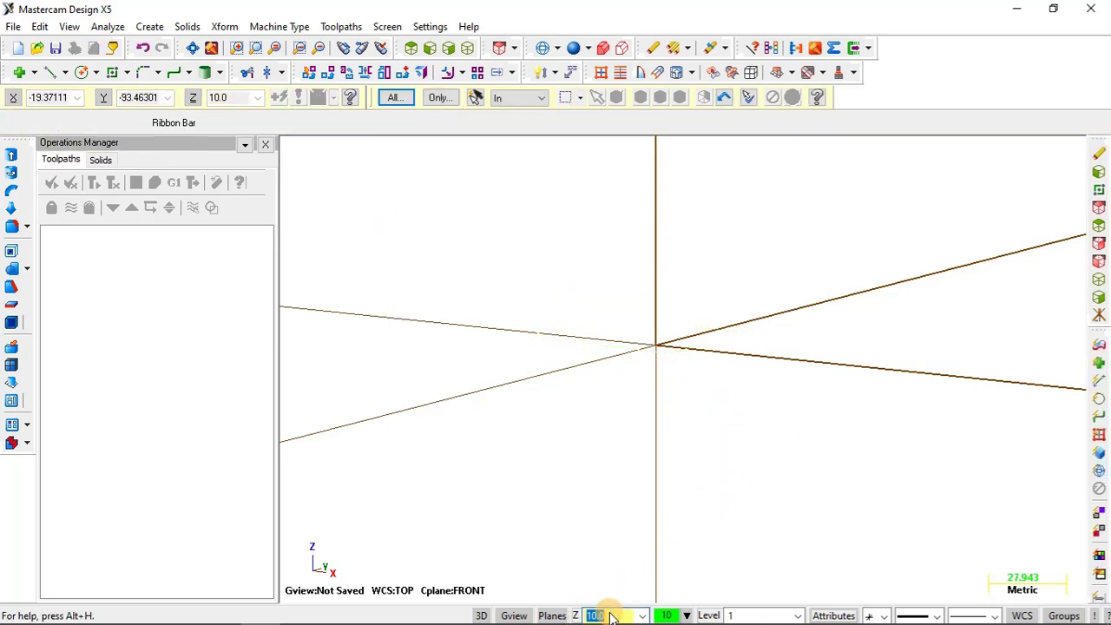
{"action": "type", "text": "0"}
{"action": "key", "text": "Return"}
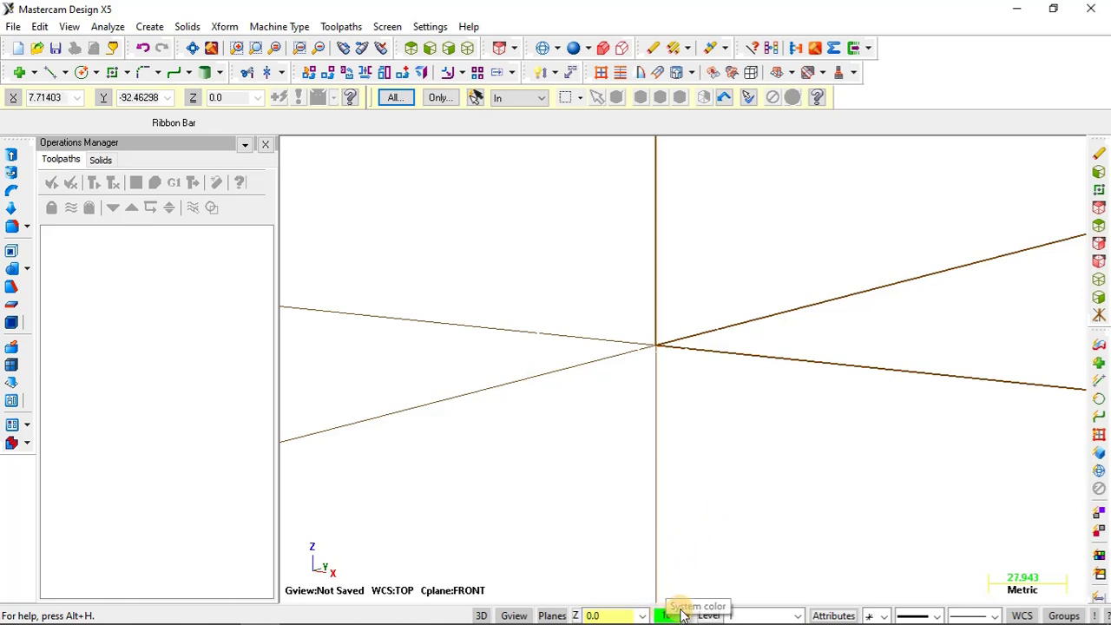
Draw a green upright rectangle on the Front plane with its lower corner at the origin
{"action": "left_click", "coordinate": [112, 72]}
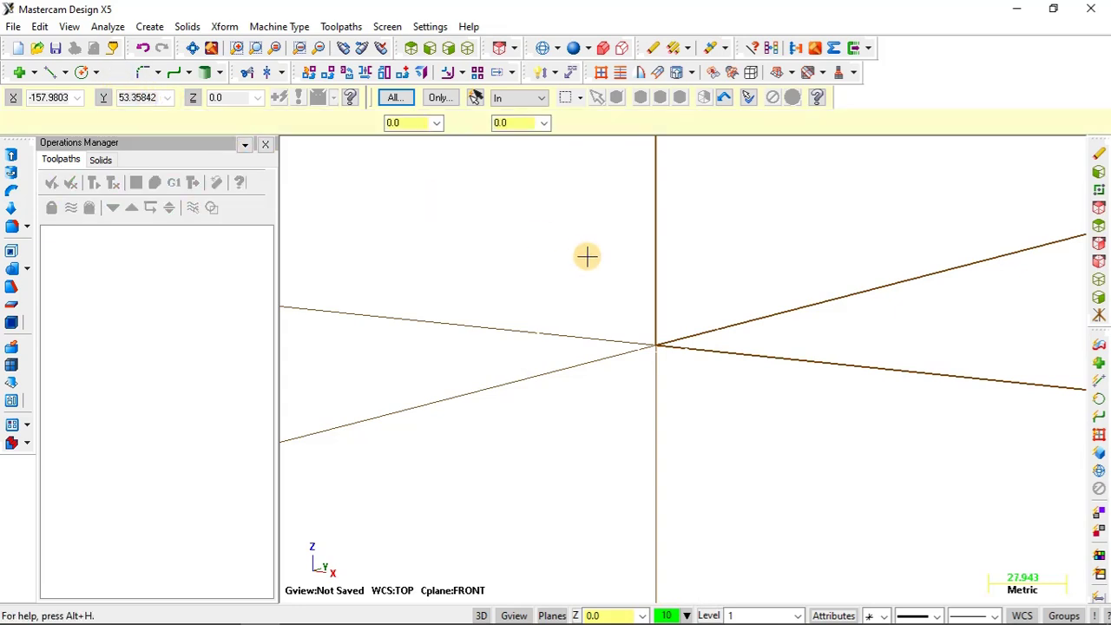
{"action": "left_click", "coordinate": [538, 188]}
{"action": "left_click", "coordinate": [655, 345]}
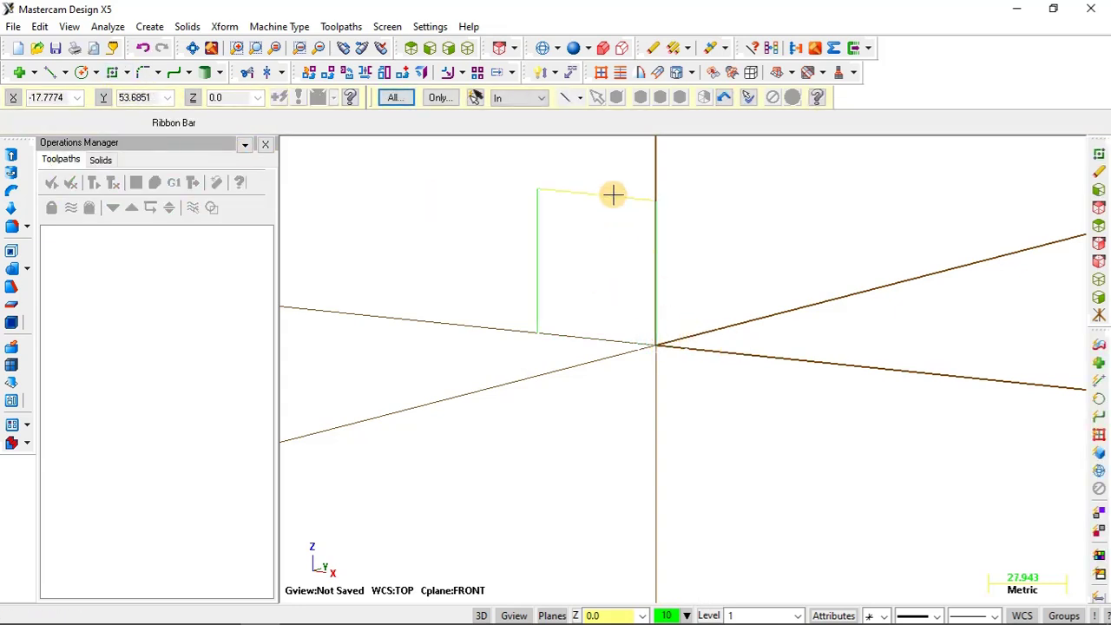
{"action": "scroll", "coordinate": [613, 194], "scroll_direction": "up", "scroll_amount": 1}
{"action": "scroll", "coordinate": [631, 373], "scroll_direction": "down", "scroll_amount": 1}
Set the system color to red, color 12
{"action": "left_click", "coordinate": [687, 615]}
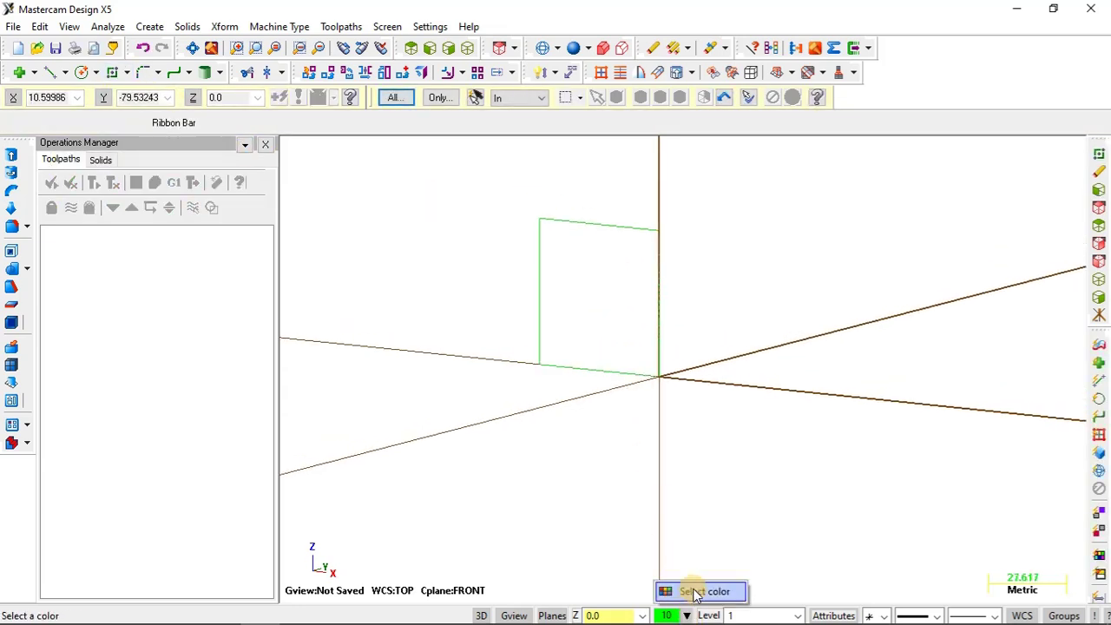
{"action": "left_click", "coordinate": [690, 590]}
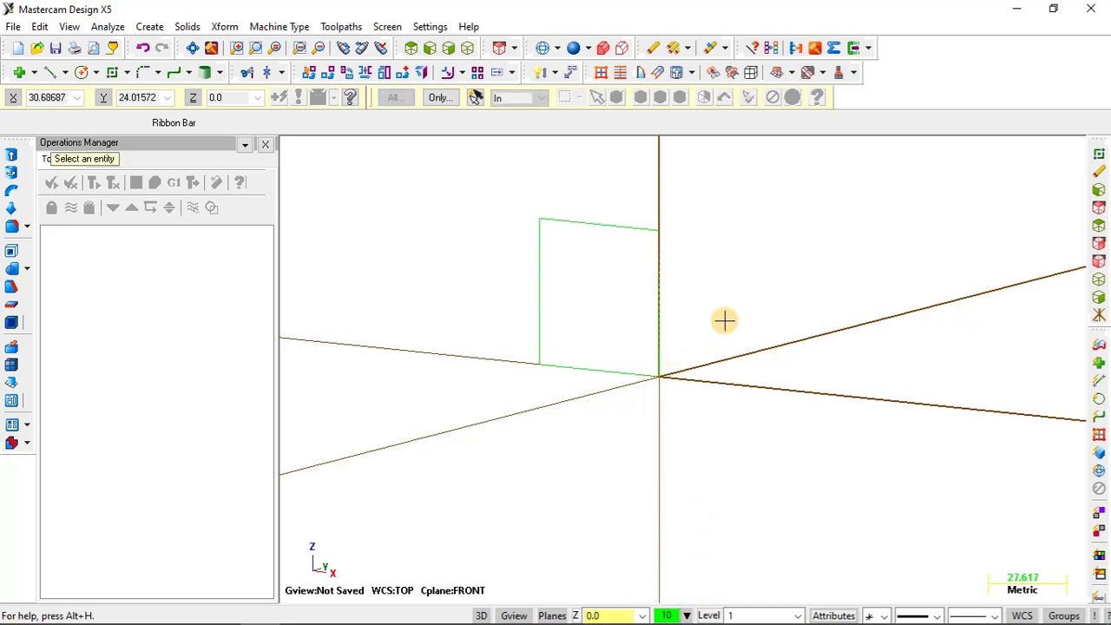
{"action": "left_click", "coordinate": [668, 615]}
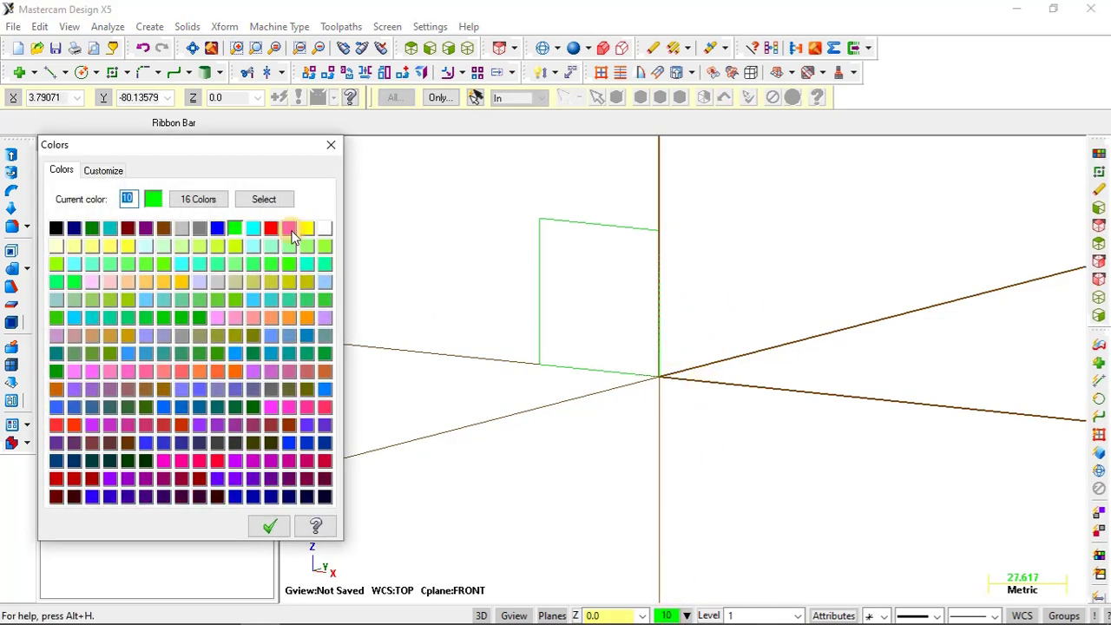
{"action": "left_click", "coordinate": [272, 229]}
{"action": "left_click", "coordinate": [270, 527]}
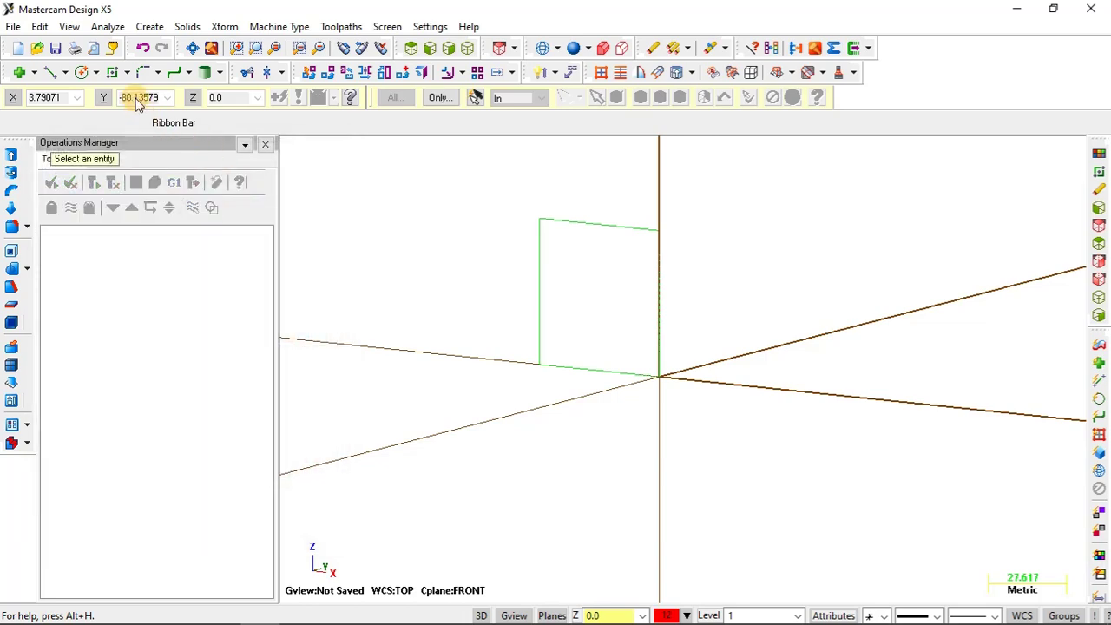
Draw a small red rectangle on the Front plane below the green one
{"action": "left_click", "coordinate": [116, 74]}
{"action": "left_click", "coordinate": [472, 392]}
{"action": "left_click", "coordinate": [601, 453]}
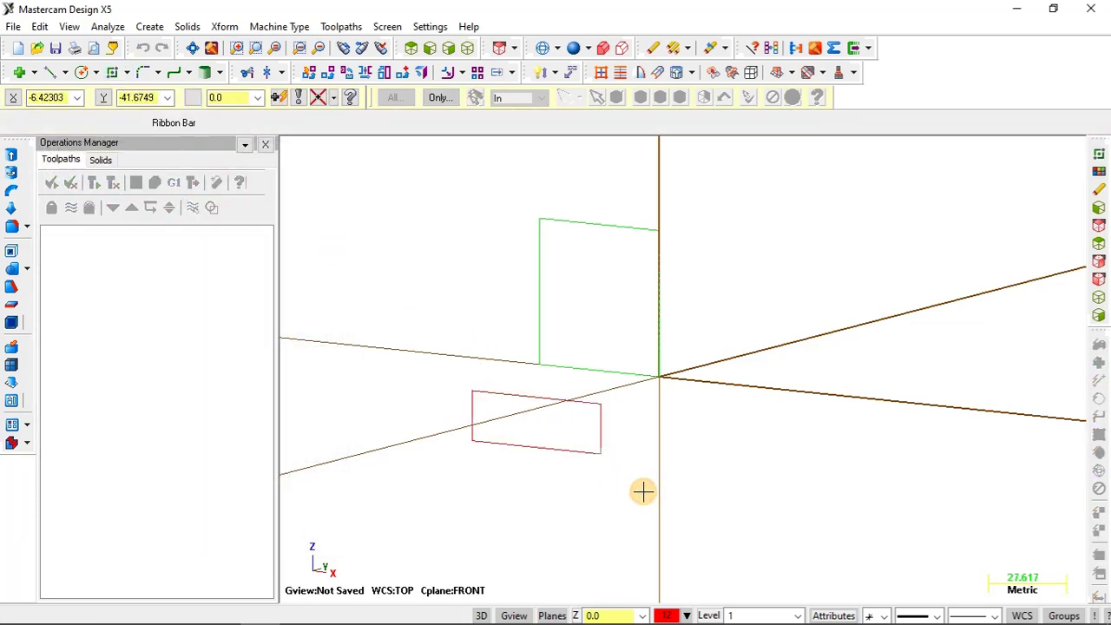
Window-select the green and red rectangles and delete them
{"action": "scroll", "coordinate": [515, 426], "scroll_direction": "up", "scroll_amount": 2}
{"action": "left_click_drag", "start_coordinate": [417, 185], "coordinate": [775, 487]}
{"action": "key", "text": "Delete"}
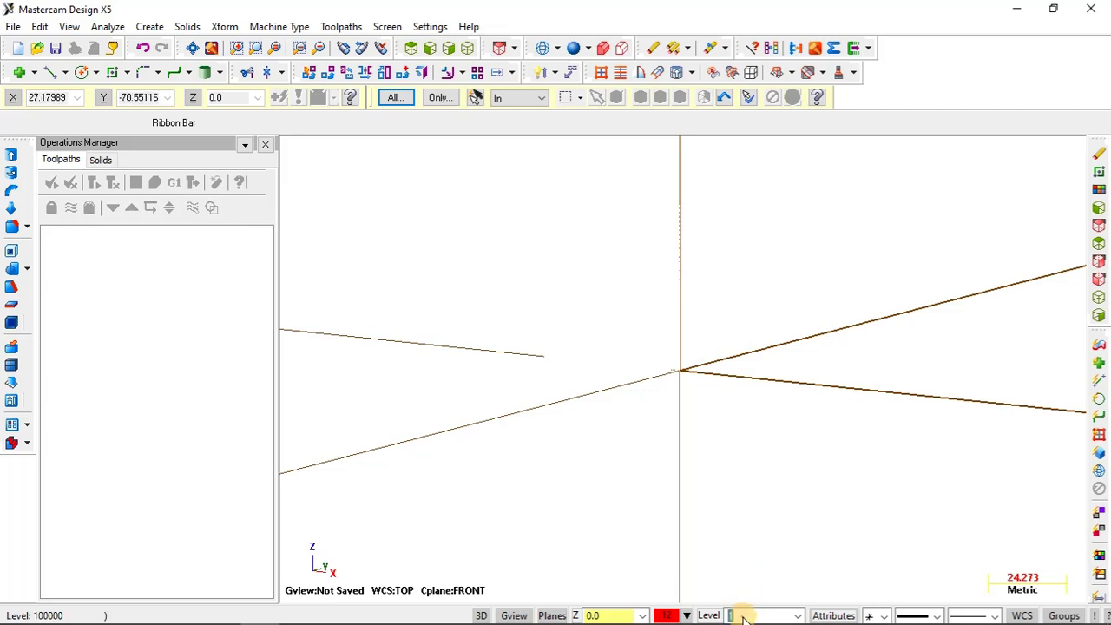
{"action": "left_click", "coordinate": [797, 616]}
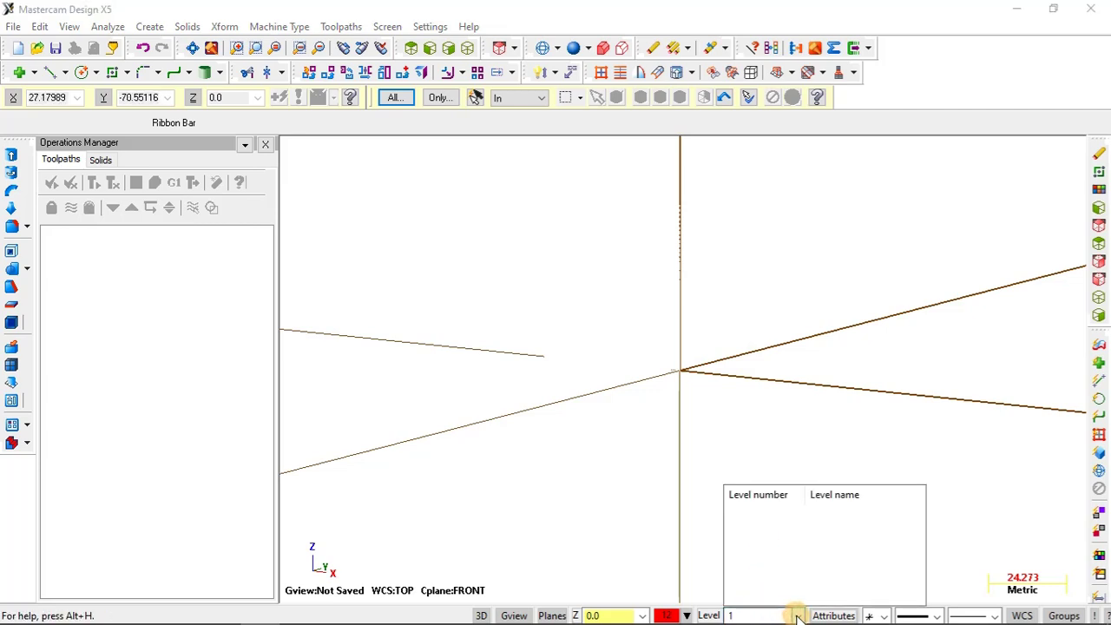
{"action": "left_click", "coordinate": [757, 417]}
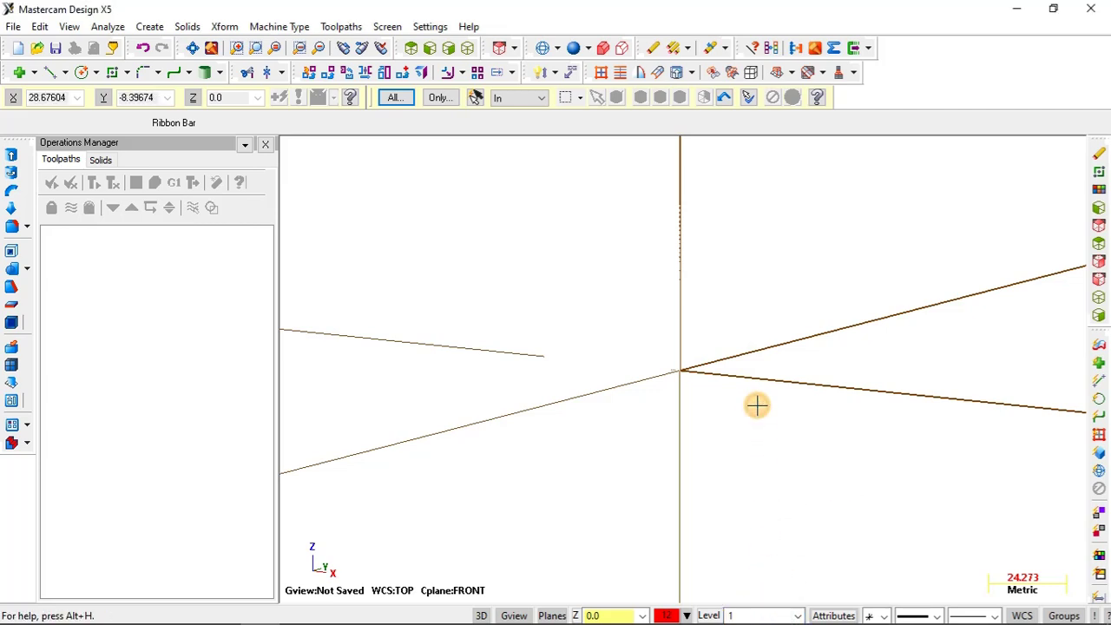
{"action": "scroll", "coordinate": [757, 424], "scroll_direction": "down", "scroll_amount": 2}
{"action": "scroll", "coordinate": [671, 383], "scroll_direction": "up", "scroll_amount": 1}
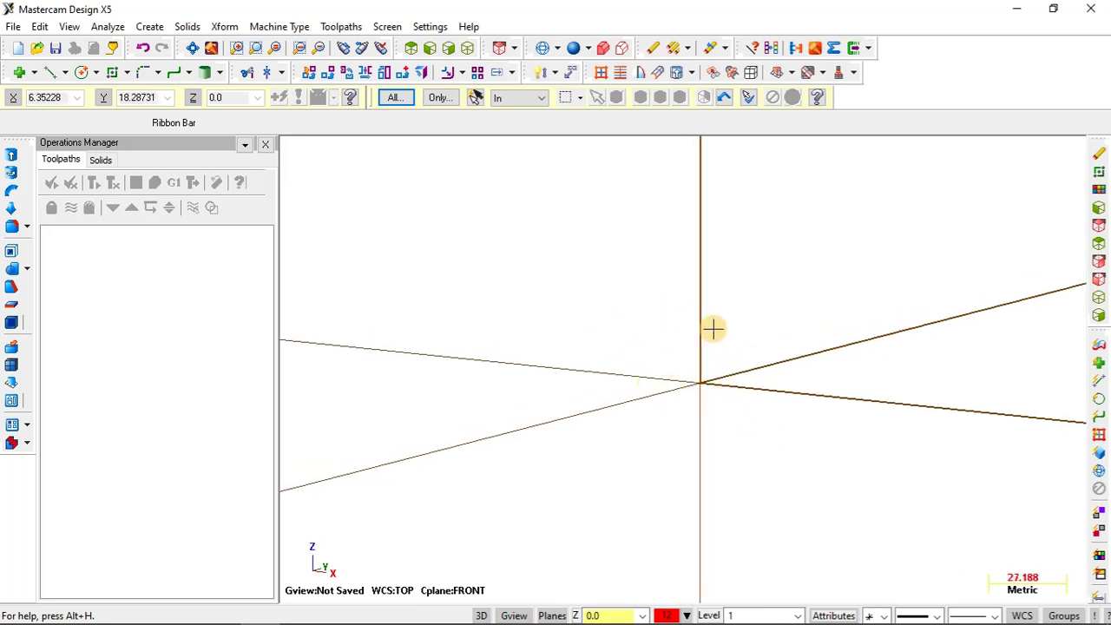
{"action": "scroll", "coordinate": [796, 384], "scroll_direction": "up", "scroll_amount": 1}
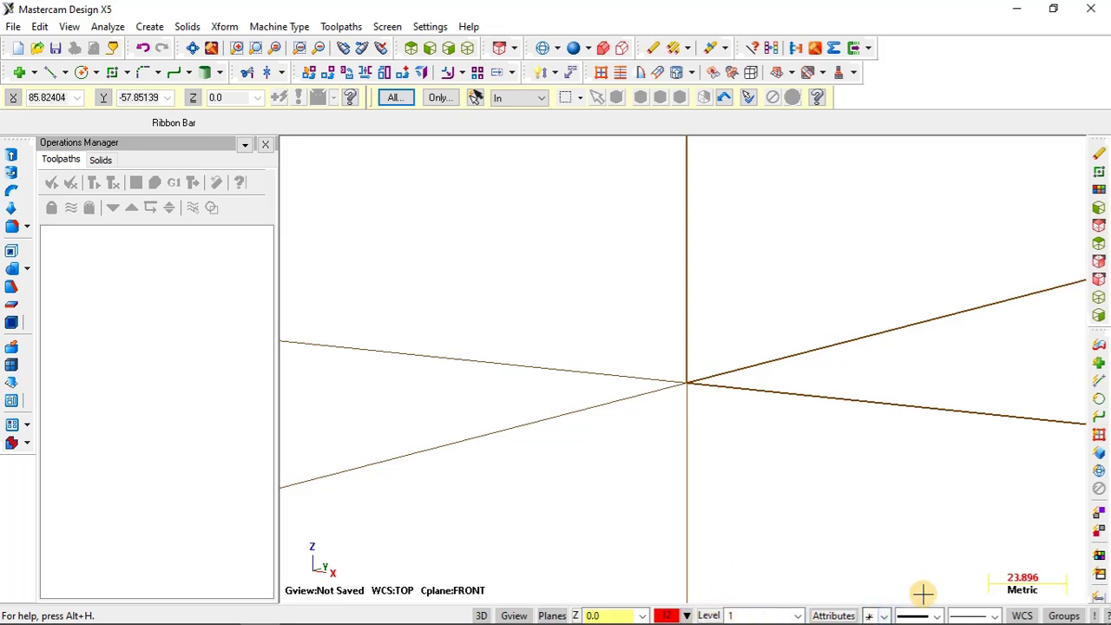
Look through the available line styles and line widths
{"action": "left_click", "coordinate": [937, 616]}
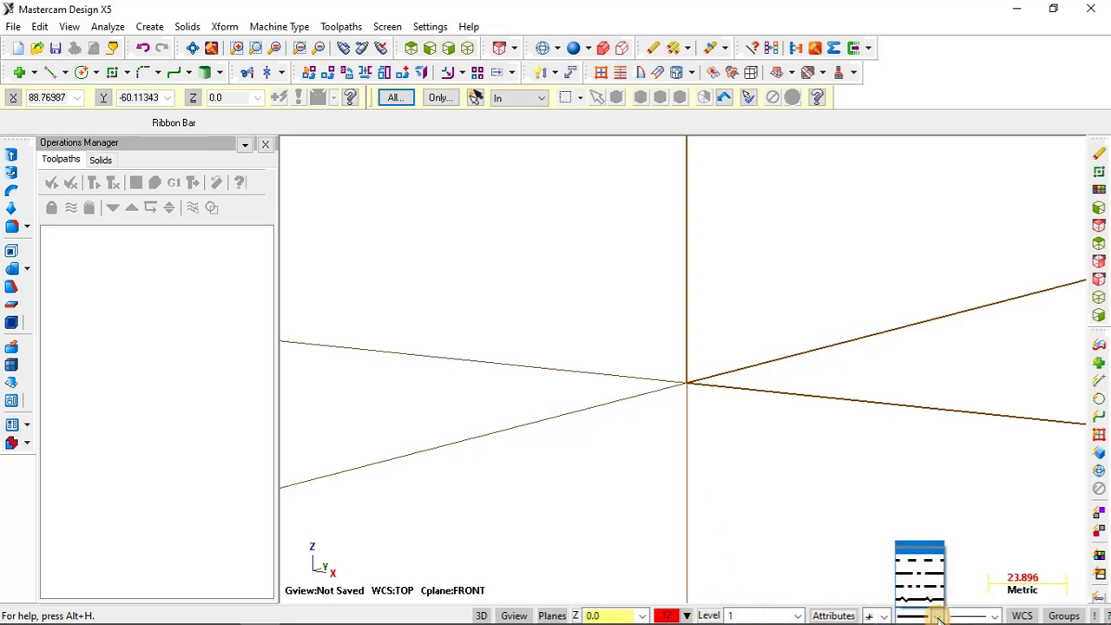
{"action": "left_click", "coordinate": [925, 576]}
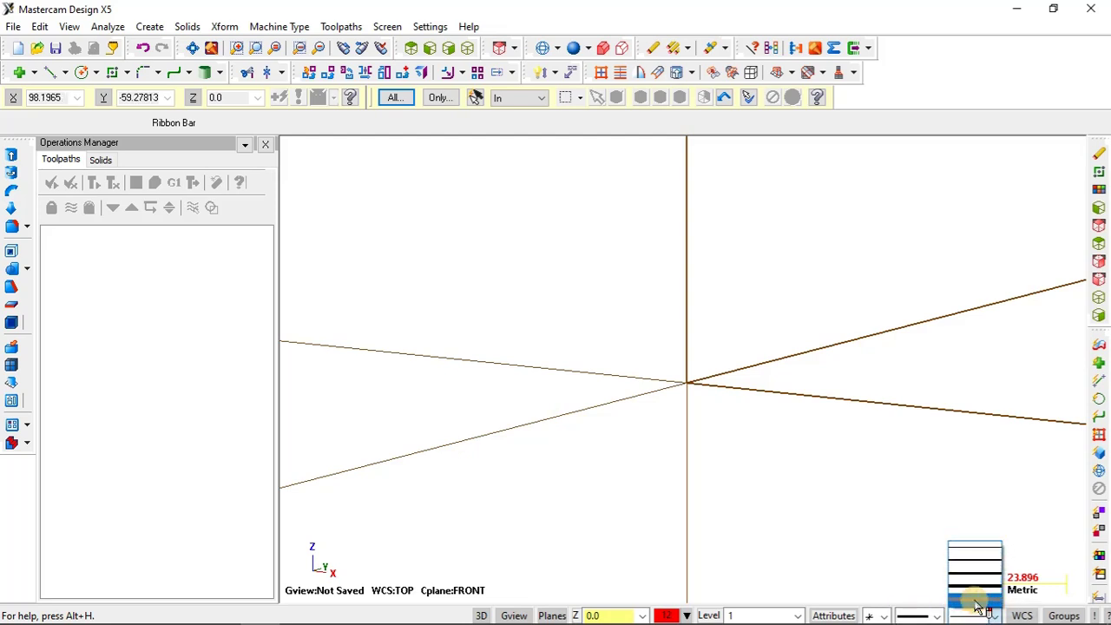
{"action": "left_click", "coordinate": [977, 601]}
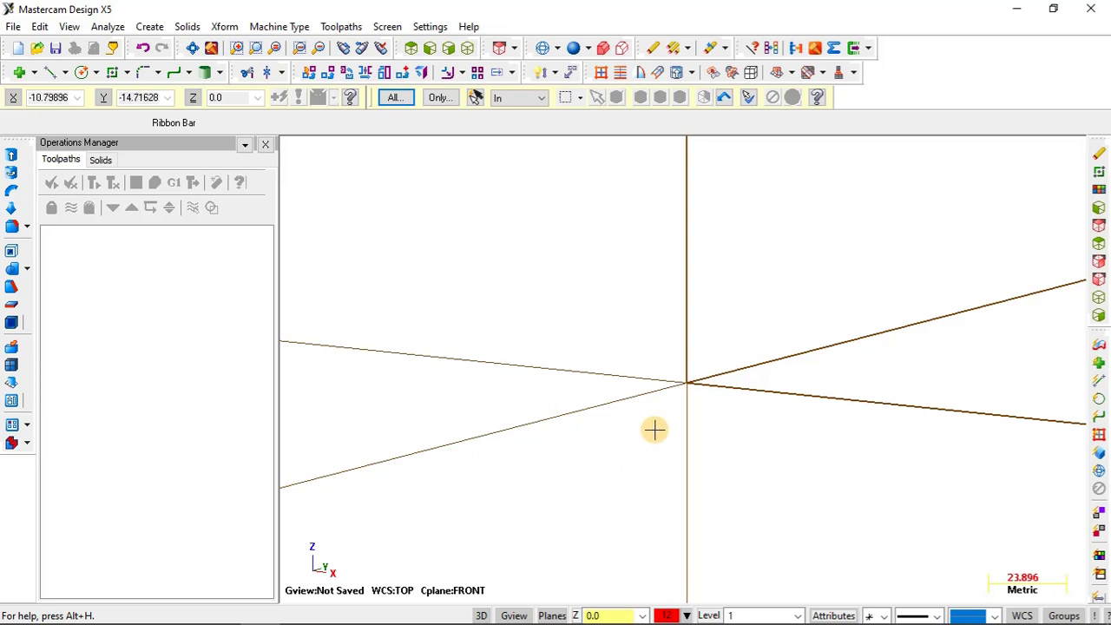
{"action": "mouse_move", "coordinate": [660, 417]}
{"action": "middle_mouse_down"}
{"action": "mouse_move", "coordinate": [665, 426]}
{"action": "mouse_move", "coordinate": [629, 406]}
{"action": "mouse_move", "coordinate": [643, 424]}
{"action": "mouse_move", "coordinate": [664, 424]}
{"action": "middle_mouse_up"}
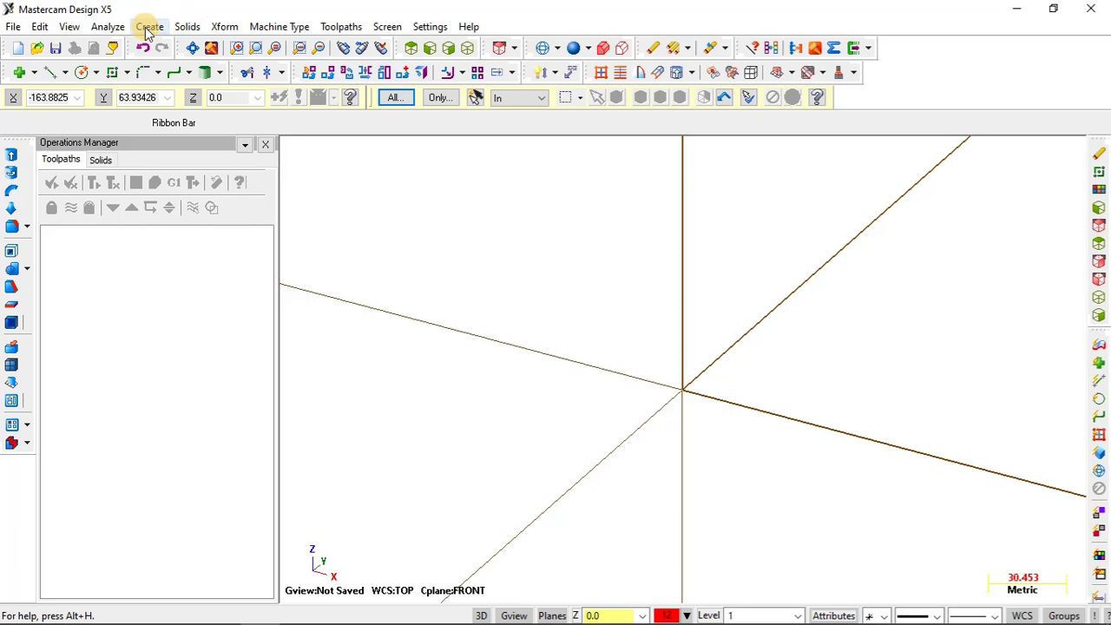
{"action": "left_click", "coordinate": [150, 27]}
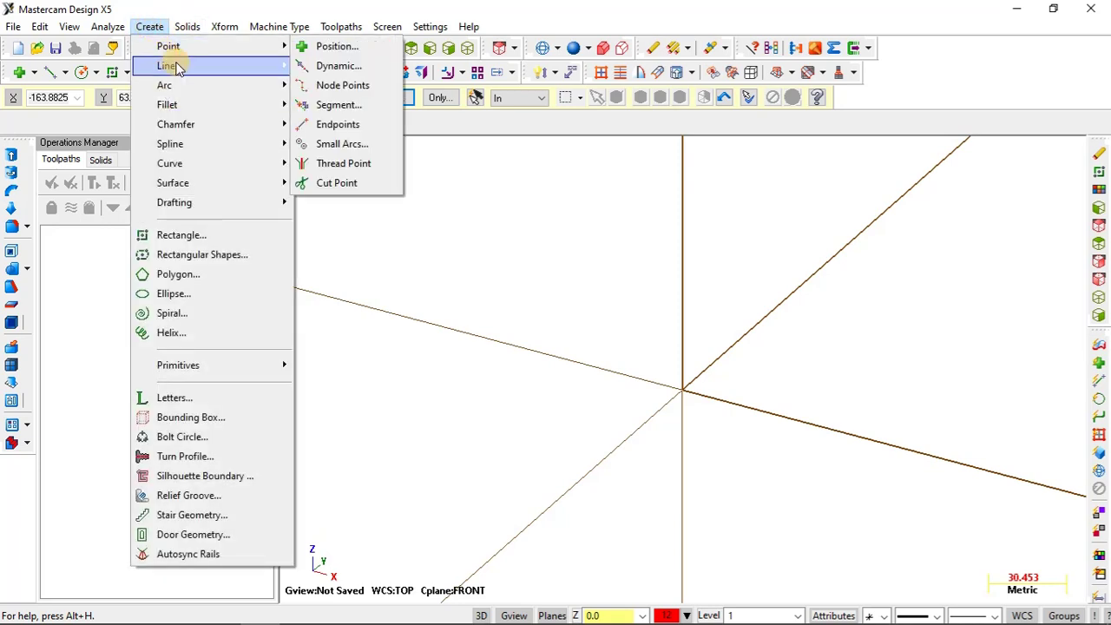
{"action": "mouse_move", "coordinate": [177, 68]}
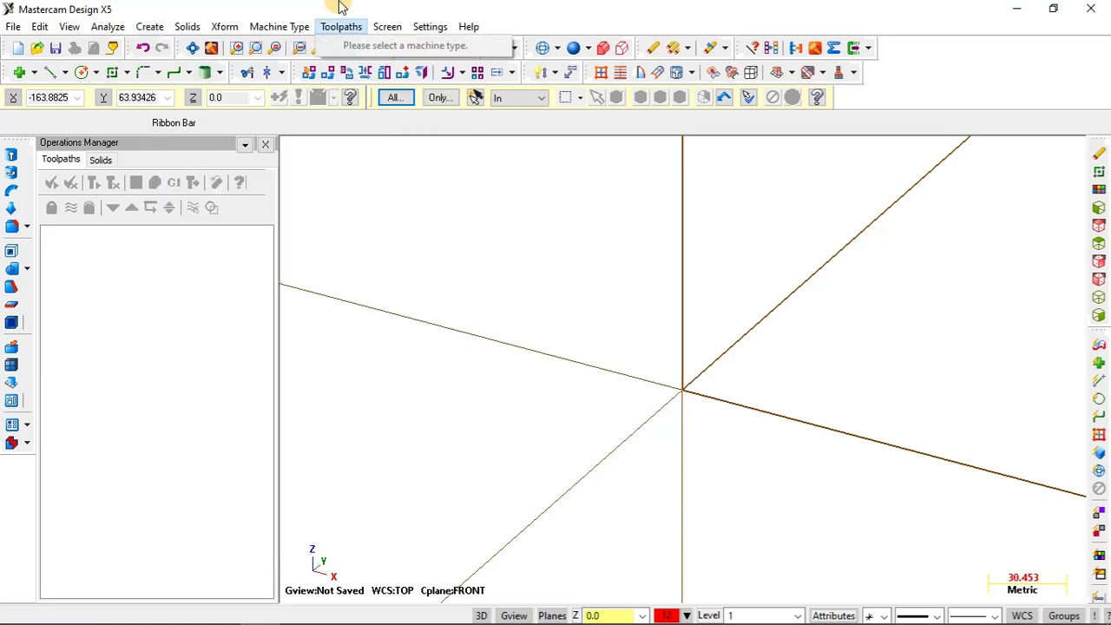
{"action": "left_click", "coordinate": [341, 11]}
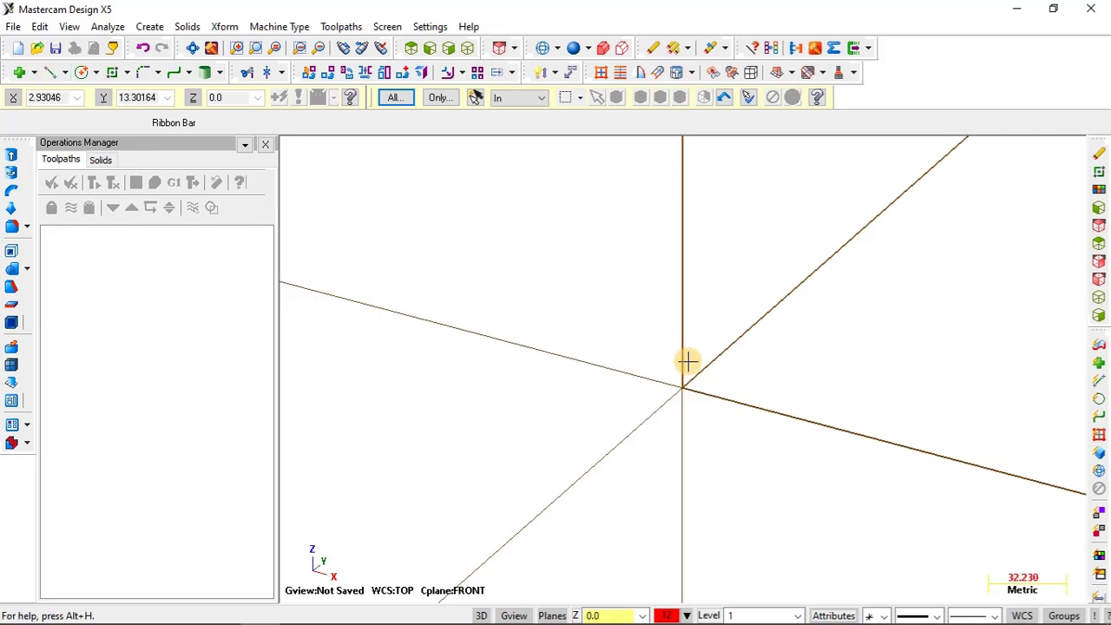
Set the construction plane to Top (WCS) and switch the graphics view to Top
{"action": "left_click", "coordinate": [513, 48]}
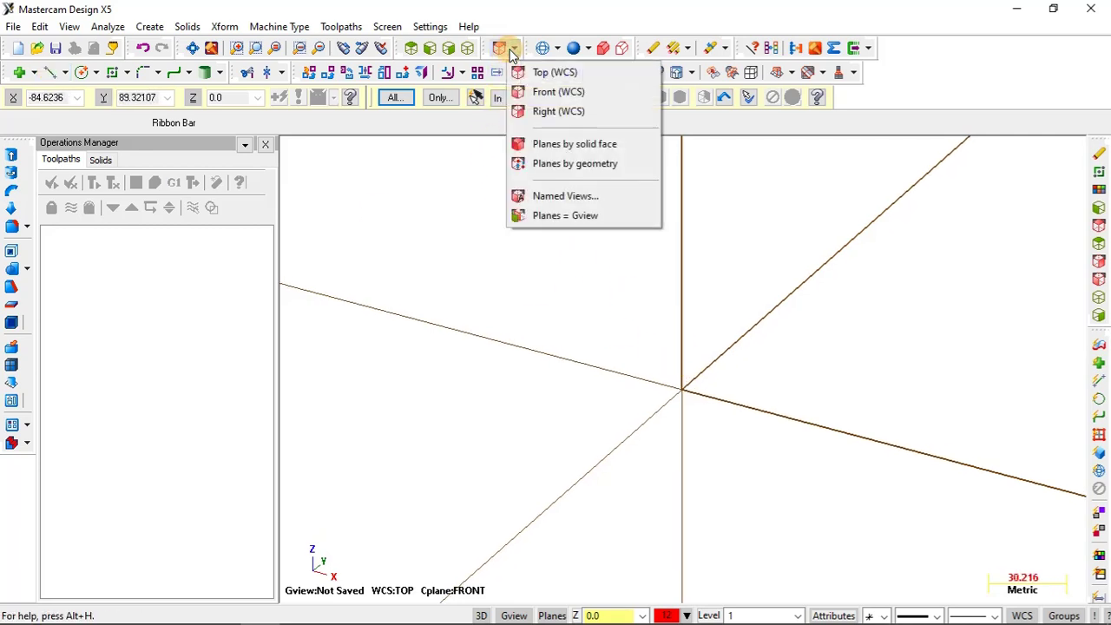
{"action": "left_click", "coordinate": [539, 77]}
{"action": "left_click", "coordinate": [411, 47]}
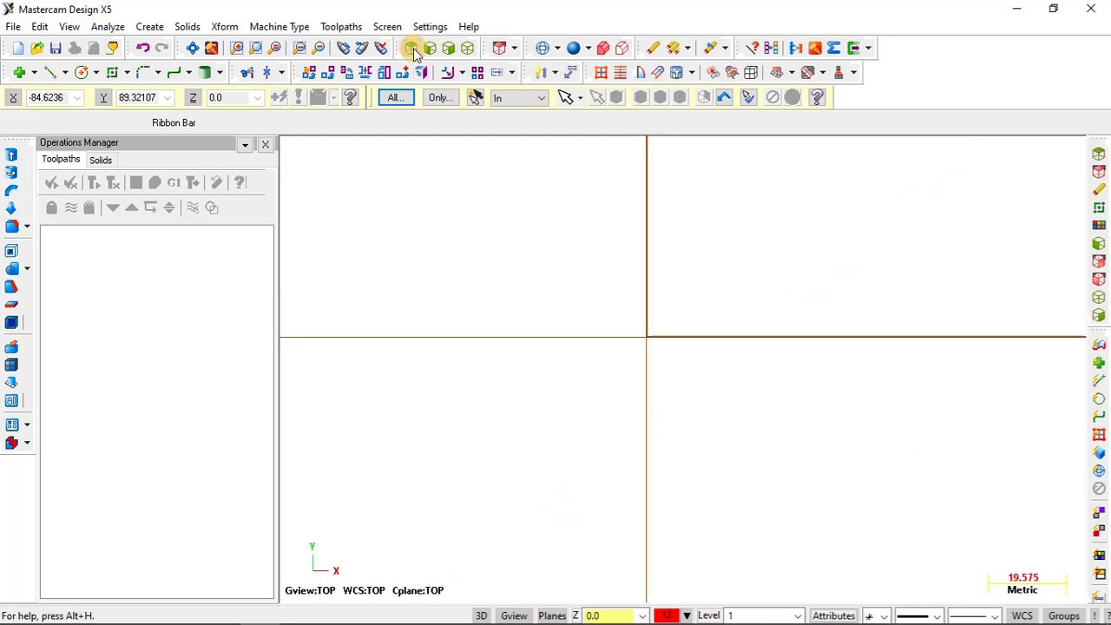
{"action": "scroll", "coordinate": [687, 345], "scroll_direction": "down", "scroll_amount": 1}
{"action": "scroll", "coordinate": [643, 265], "scroll_direction": "up", "scroll_amount": 2}
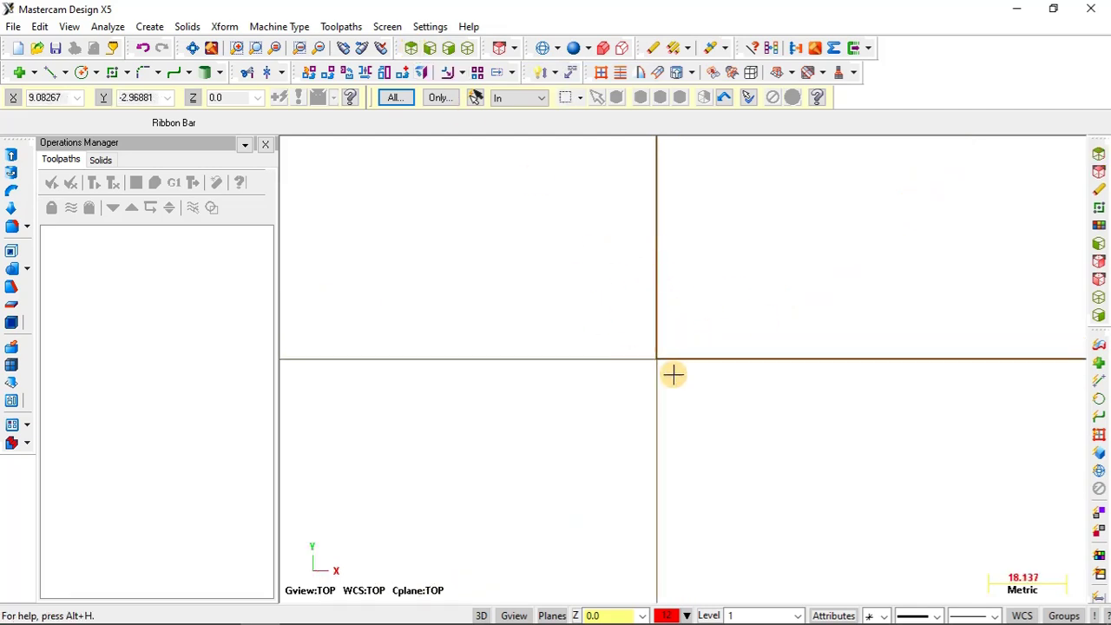
Draw three separate red freehand lines around the origin, about 72, 56 and 50 mm long, on the Top plane
{"action": "left_click", "coordinate": [50, 73]}
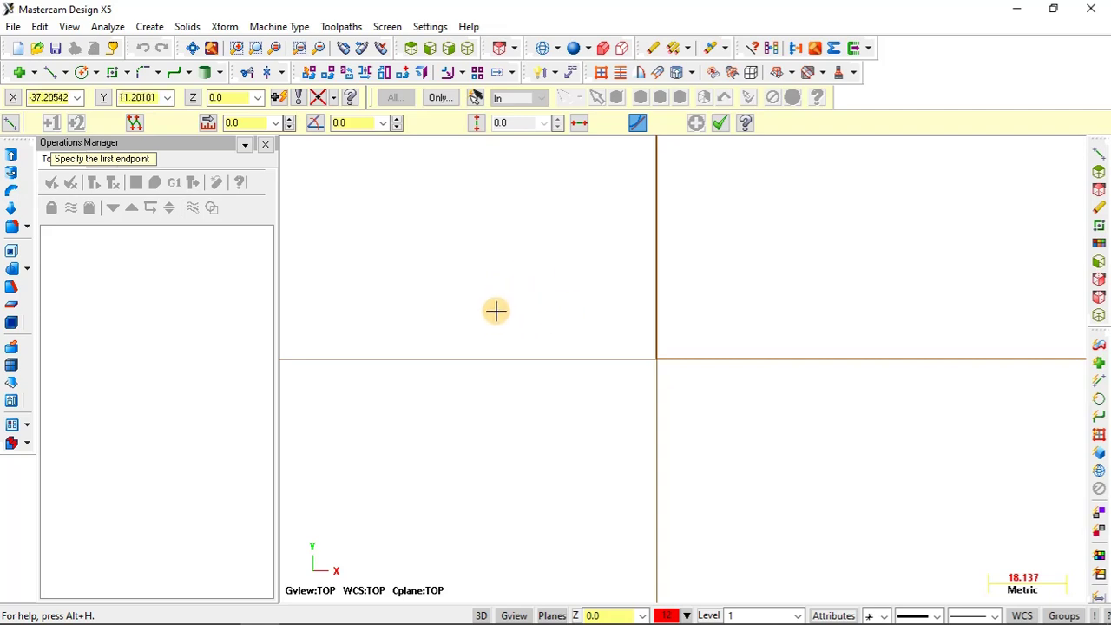
{"action": "left_click", "coordinate": [496, 311]}
{"action": "left_click", "coordinate": [787, 210]}
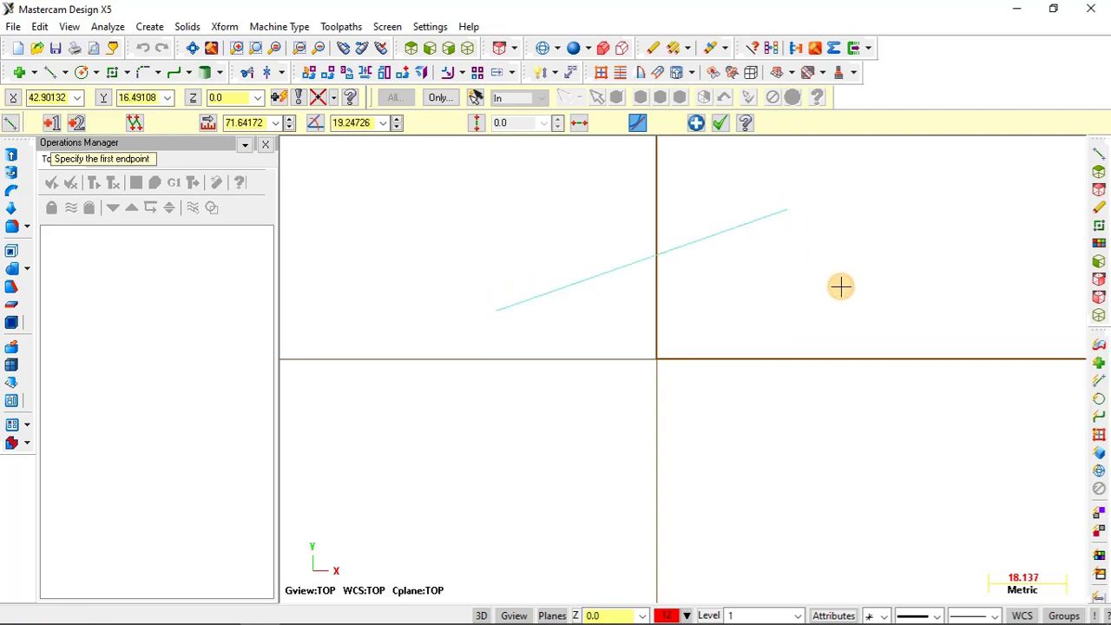
{"action": "left_click", "coordinate": [831, 243]}
{"action": "left_click", "coordinate": [760, 474]}
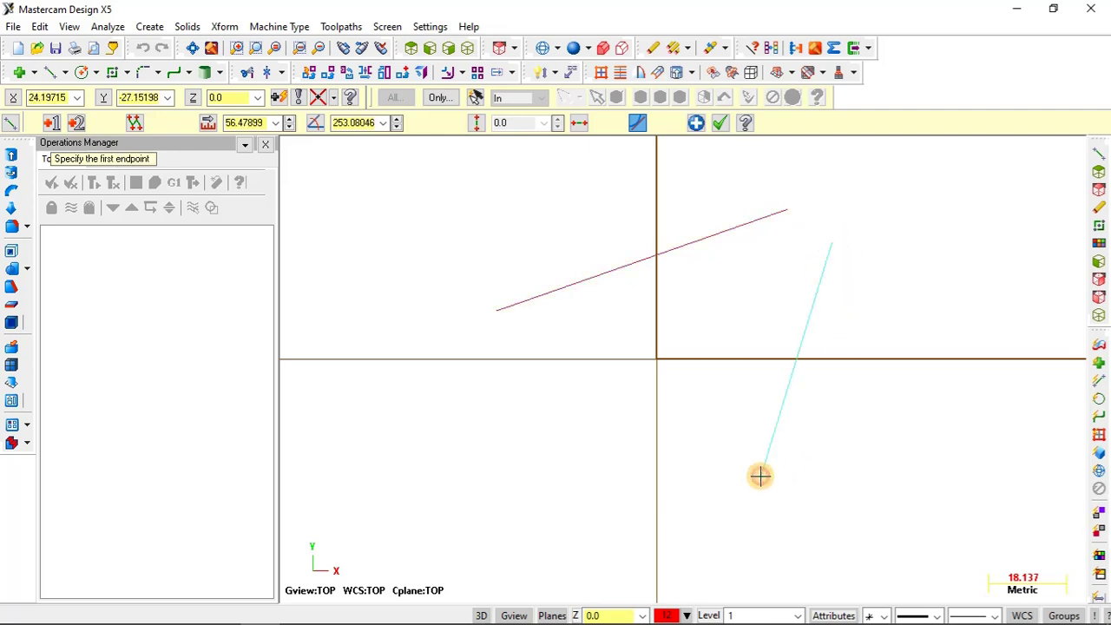
{"action": "left_click", "coordinate": [476, 399]}
{"action": "left_click", "coordinate": [427, 385]}
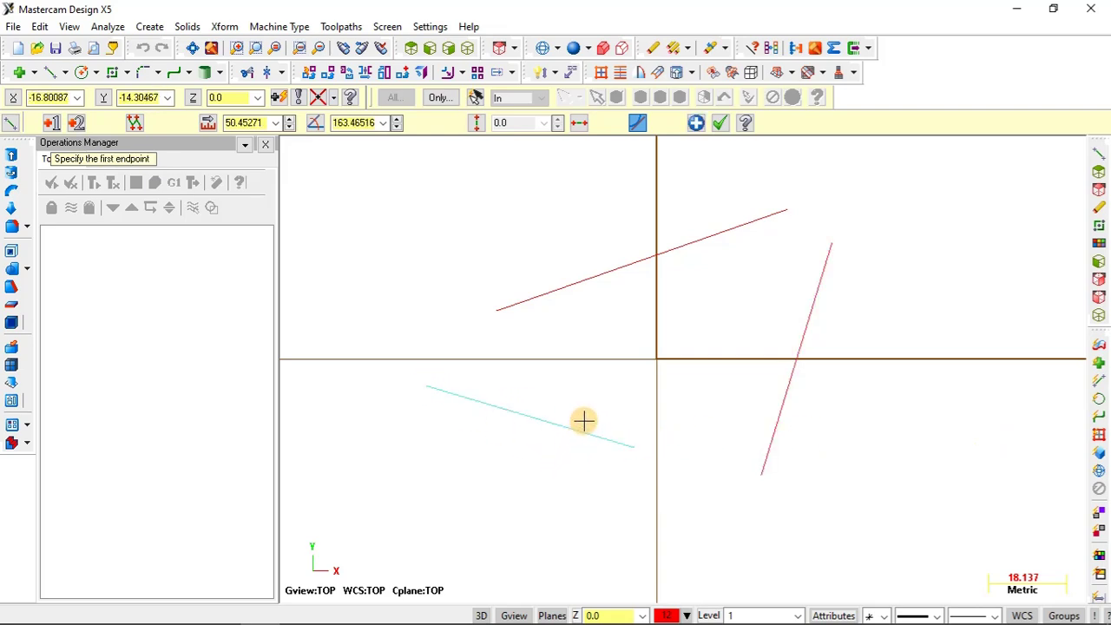
{"action": "left_click", "coordinate": [721, 124]}
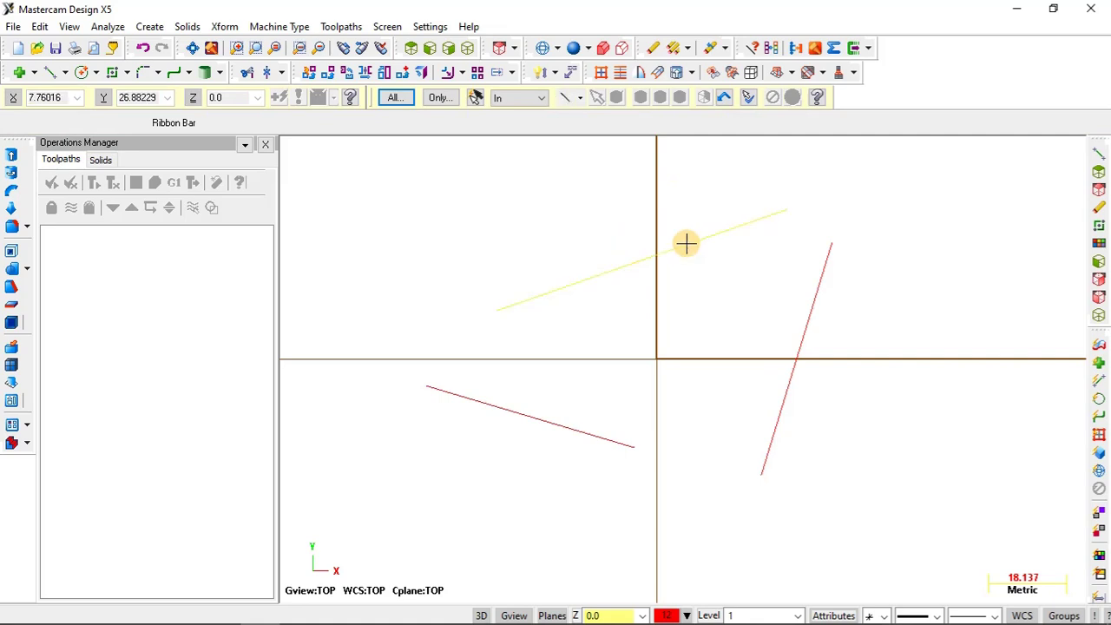
{"action": "scroll", "coordinate": [767, 331], "scroll_direction": "down", "scroll_amount": 1}
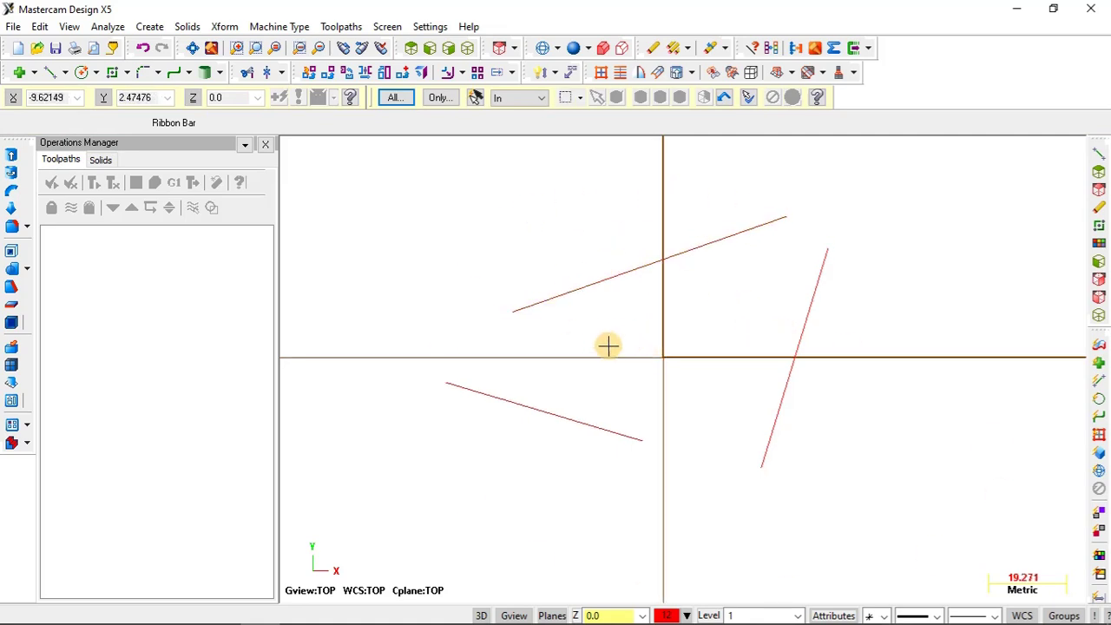
{"action": "scroll", "coordinate": [638, 346], "scroll_direction": "down", "scroll_amount": 2}
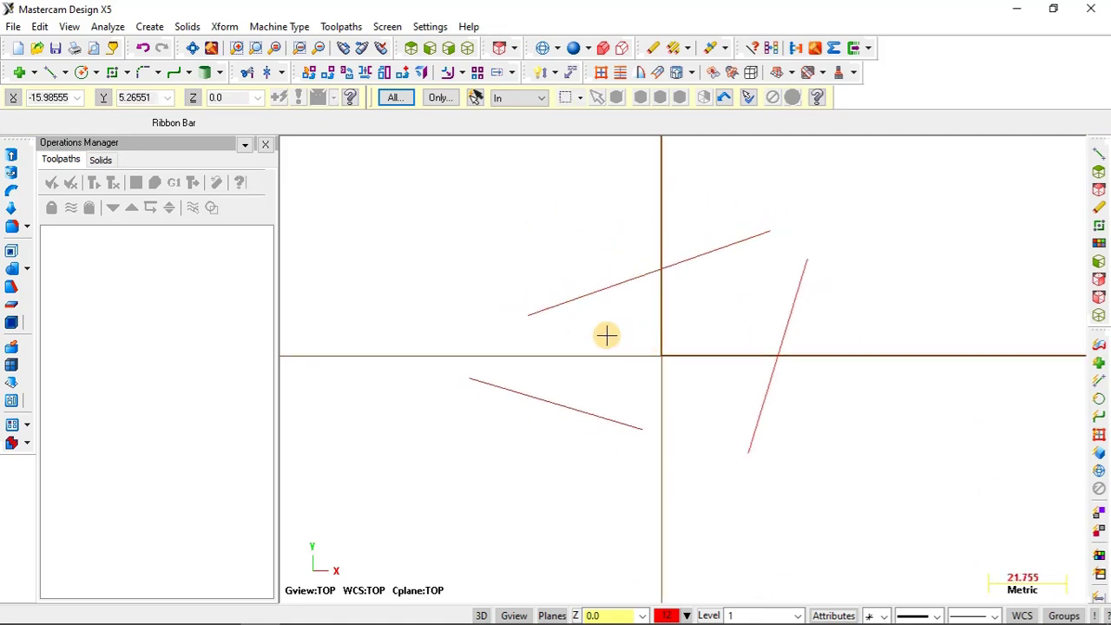
{"action": "mouse_move", "coordinate": [488, 216]}
{"action": "left_mouse_down"}
{"action": "mouse_move", "coordinate": [623, 251]}
{"action": "mouse_move", "coordinate": [633, 230]}
{"action": "left_mouse_up"}
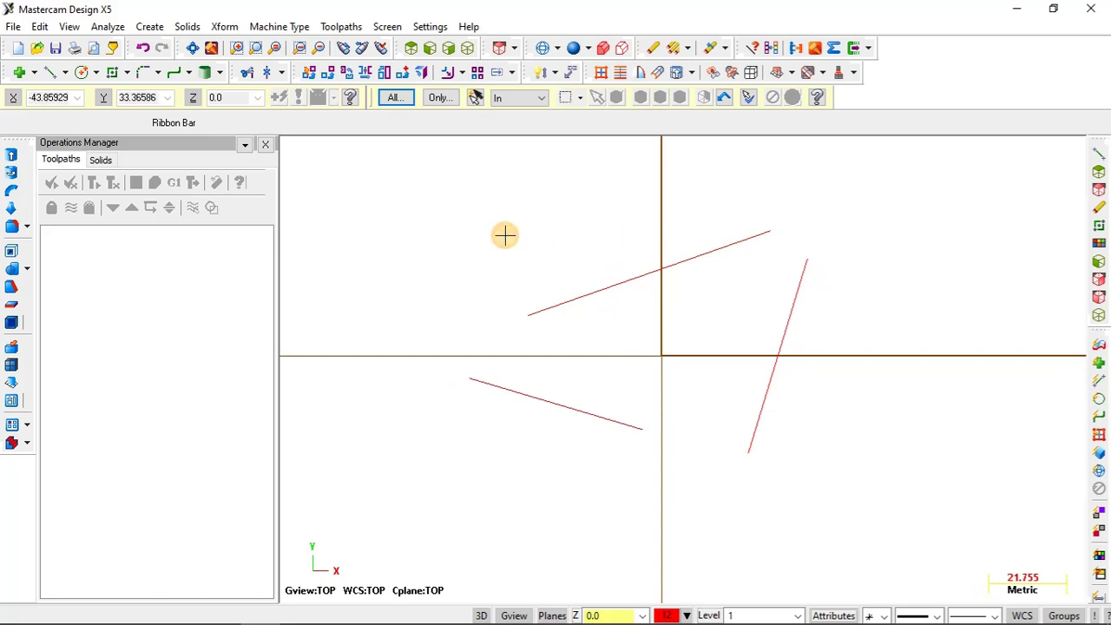
{"action": "left_click_drag", "start_coordinate": [502, 236], "coordinate": [593, 176]}
{"action": "left_click_drag", "start_coordinate": [448, 287], "coordinate": [555, 195]}
{"action": "left_click_drag", "start_coordinate": [501, 253], "coordinate": [575, 188]}
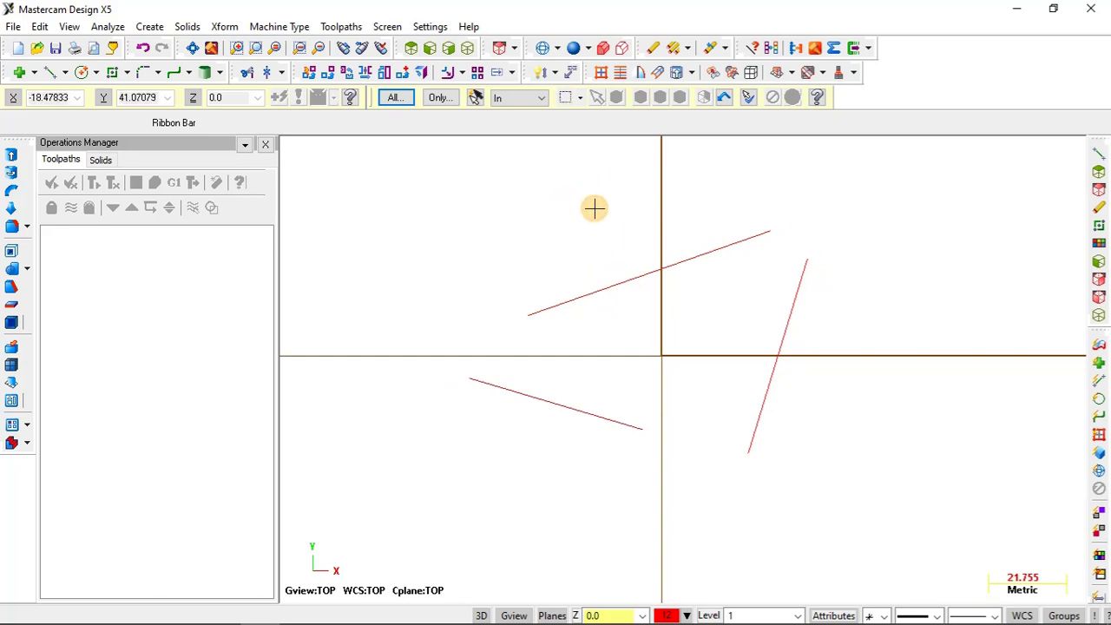
{"action": "scroll", "coordinate": [595, 208], "scroll_direction": "up", "scroll_amount": 1}
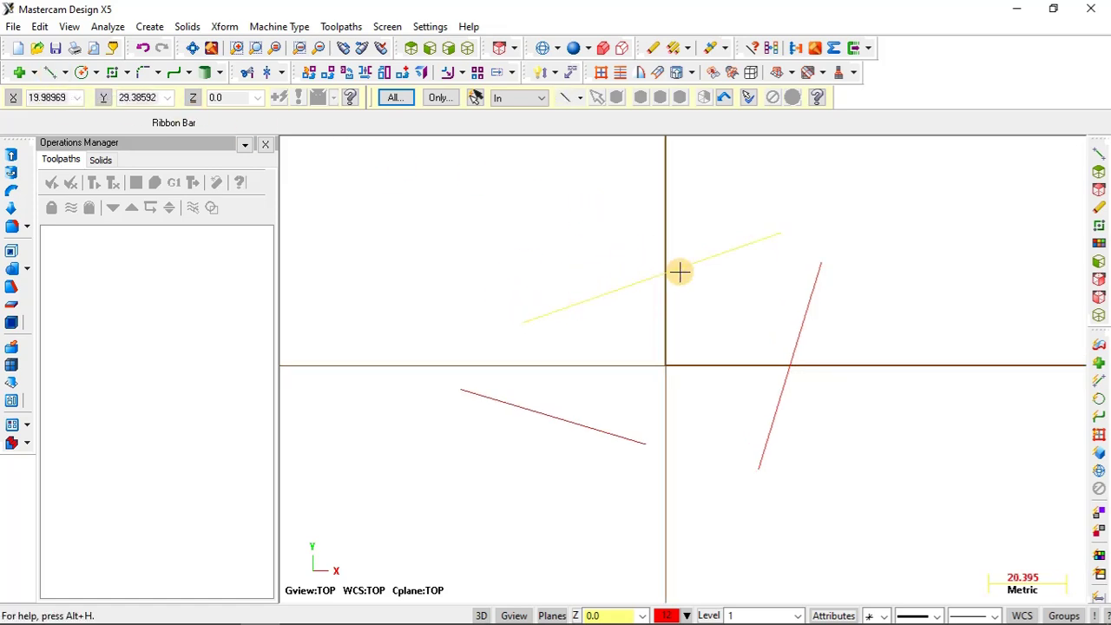
{"action": "left_click", "coordinate": [50, 73]}
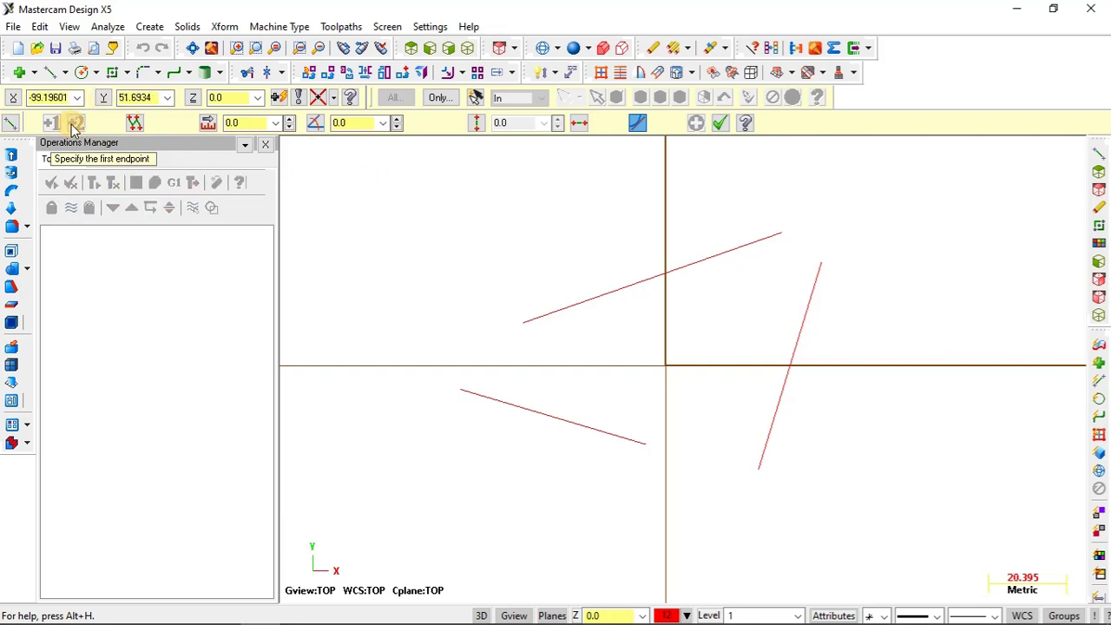
{"action": "left_click", "coordinate": [13, 102]}
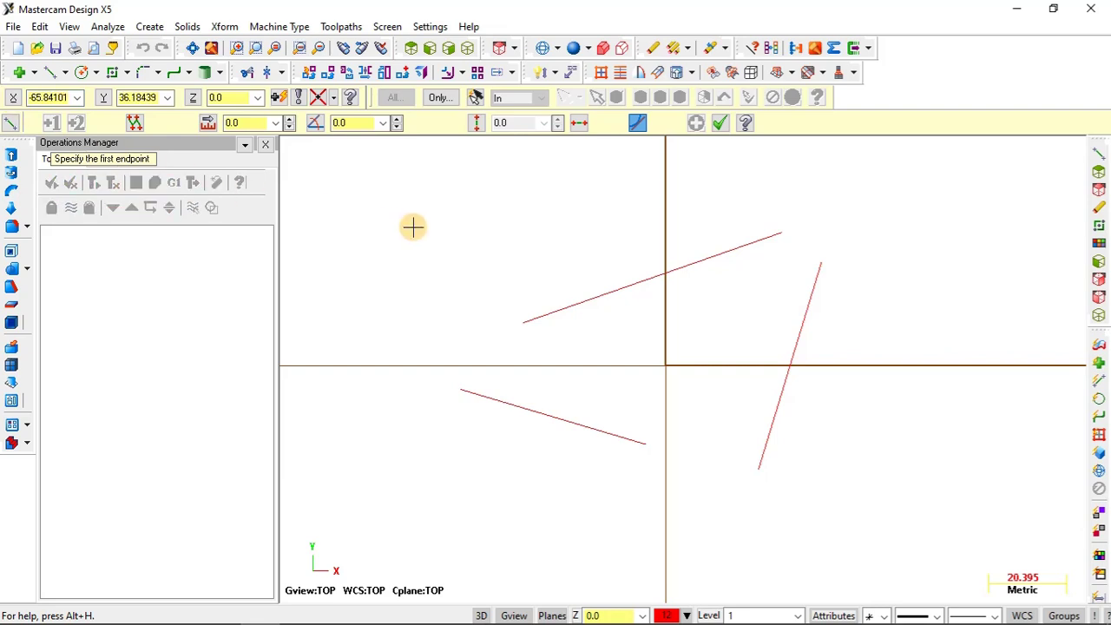
{"action": "type", "text": "X"}
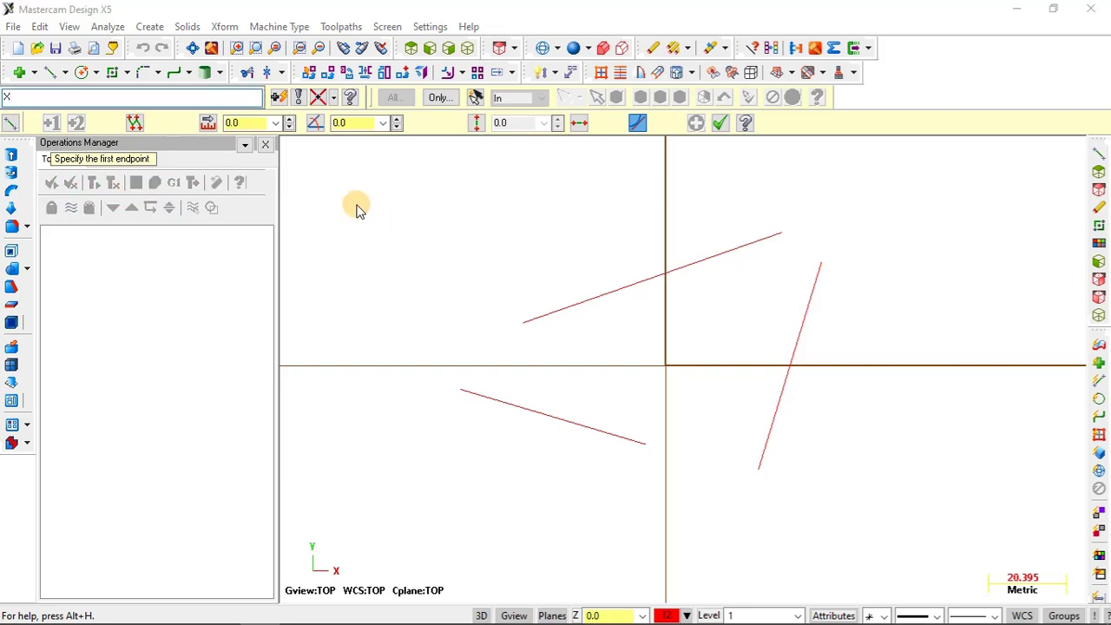
{"action": "type", "text": "0y0"}
{"action": "key", "text": "Return"}
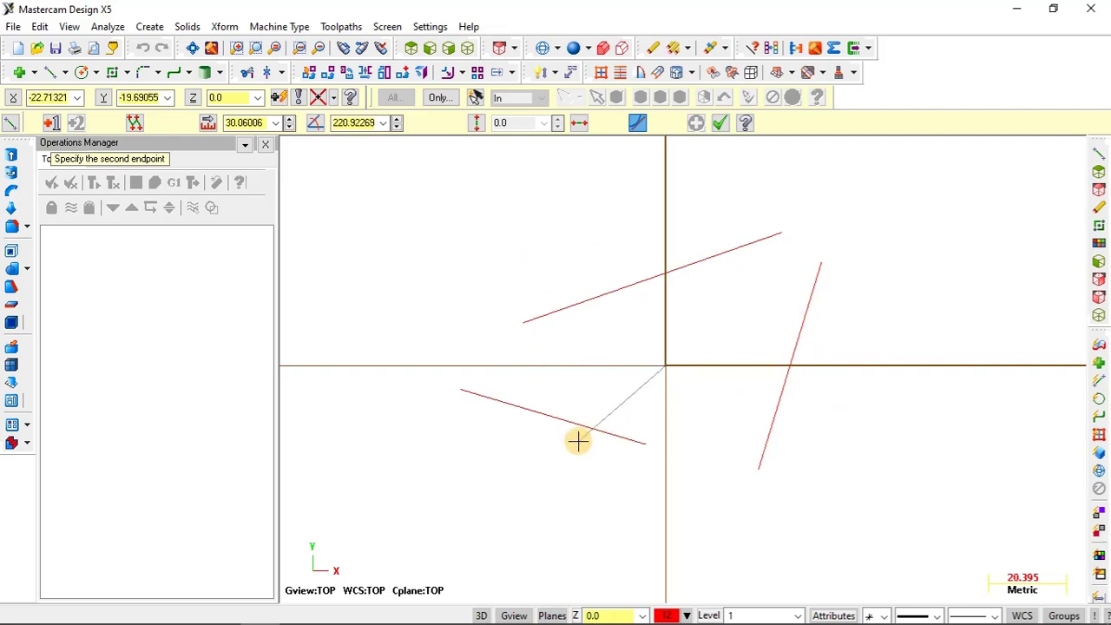
{"action": "key", "text": "Escape"}
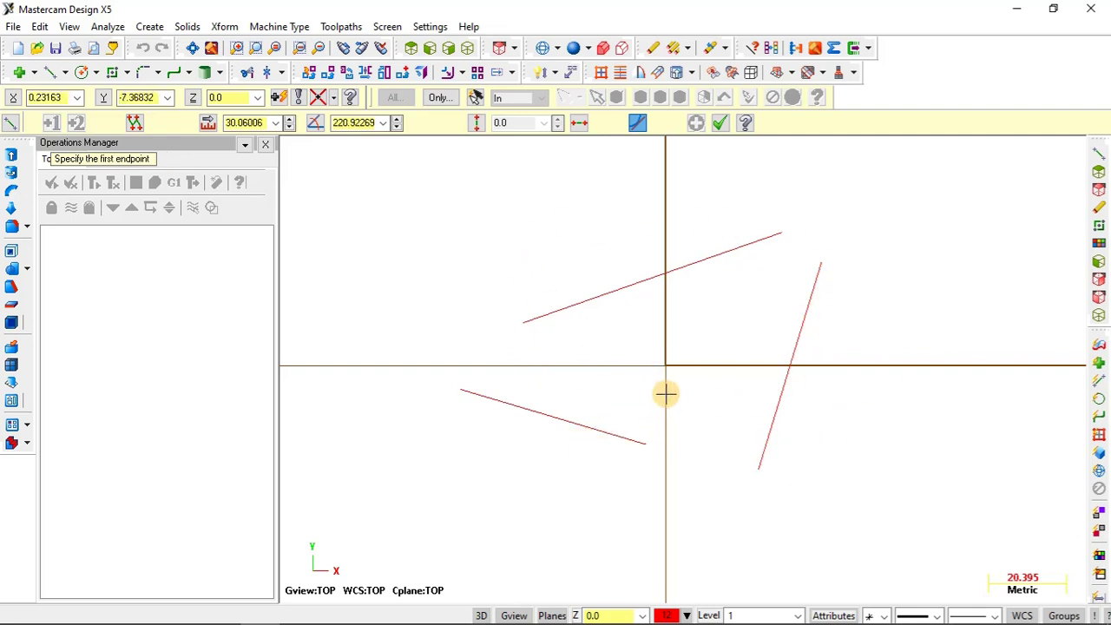
{"action": "key", "text": "Escape"}
Start a new line with its first endpoint at entered coordinates X10, Y10
{"action": "left_click", "coordinate": [52, 75]}
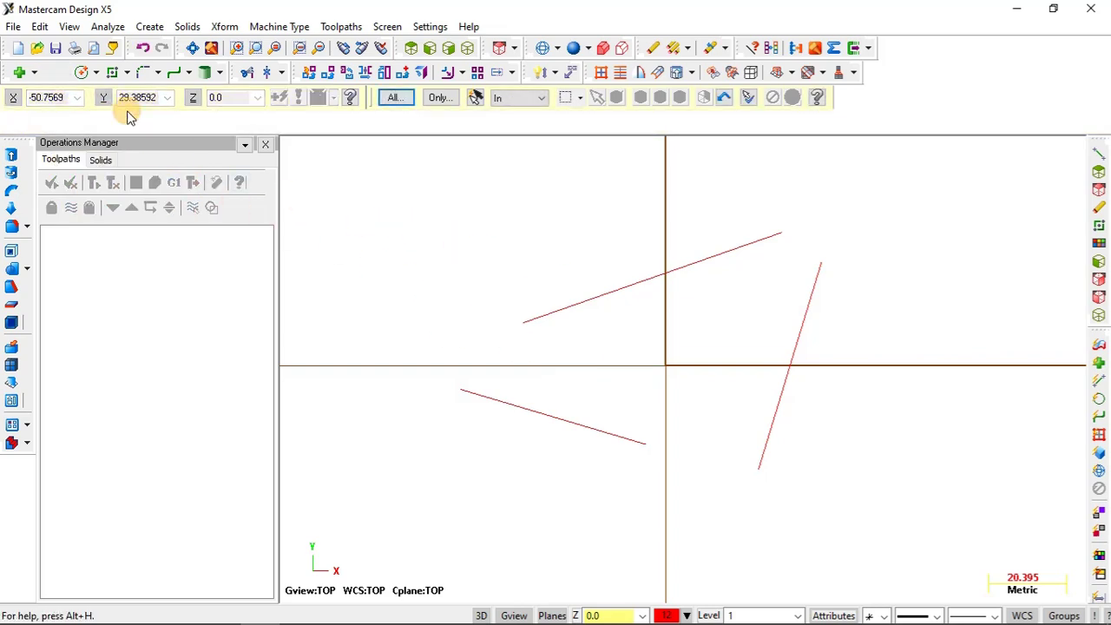
{"action": "key", "text": "o"}
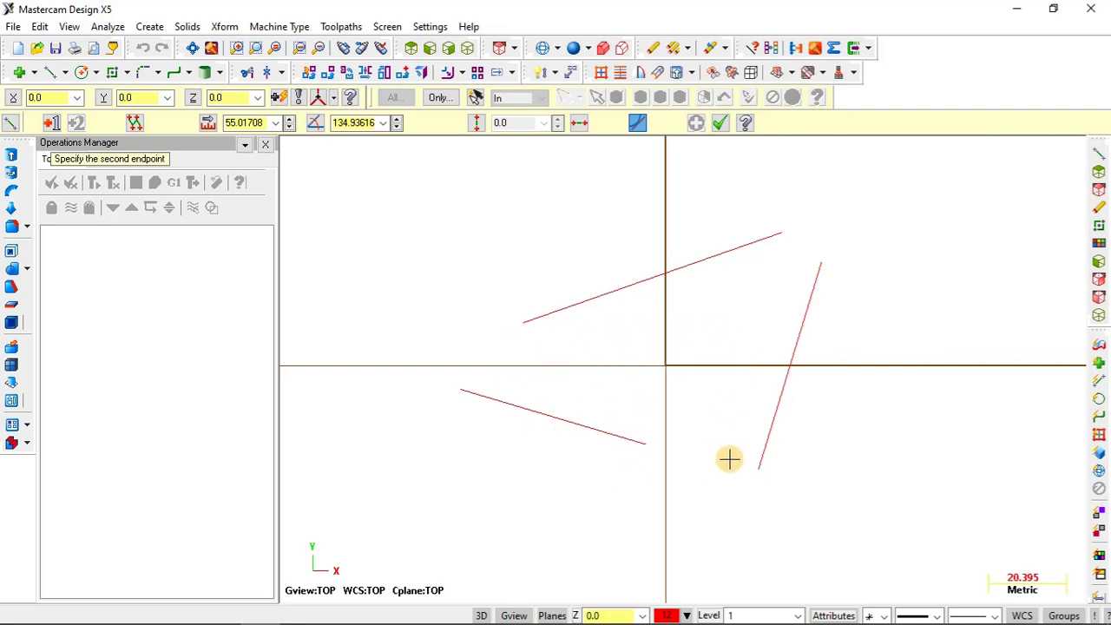
{"action": "key", "text": "Escape"}
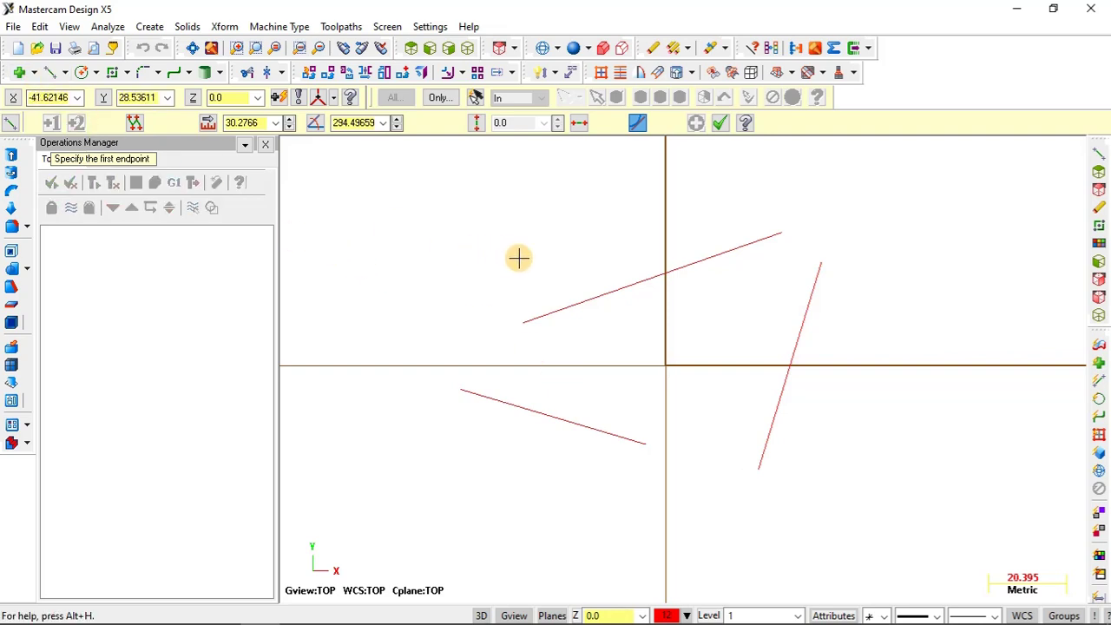
{"action": "type", "text": "X"}
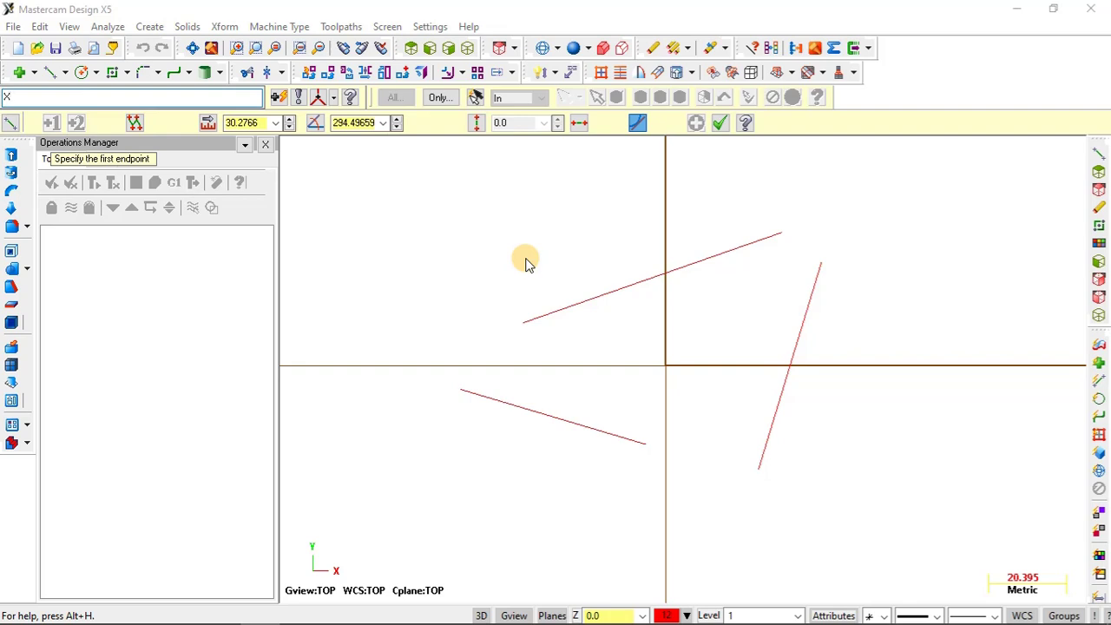
{"action": "type", "text": "10"}
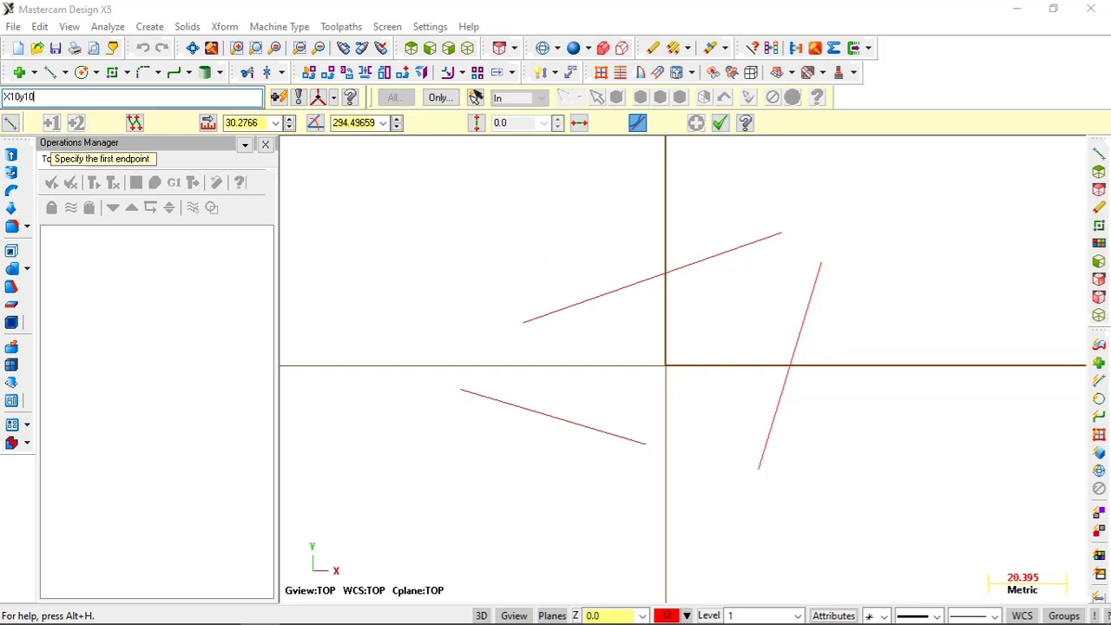
{"action": "type", "text": "y10"}
{"action": "key", "text": "Return"}
Finish the line by entering X100, Y100 as its second endpoint
{"action": "scroll", "coordinate": [735, 323], "scroll_direction": "up", "scroll_amount": 1}
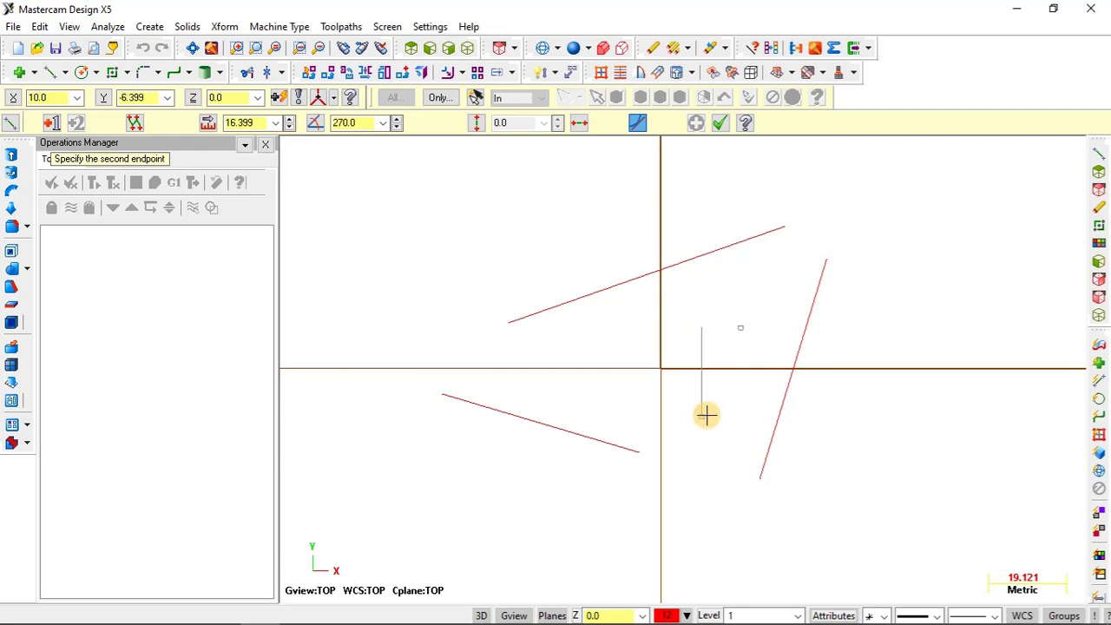
{"action": "scroll", "coordinate": [706, 334], "scroll_direction": "up", "scroll_amount": 1}
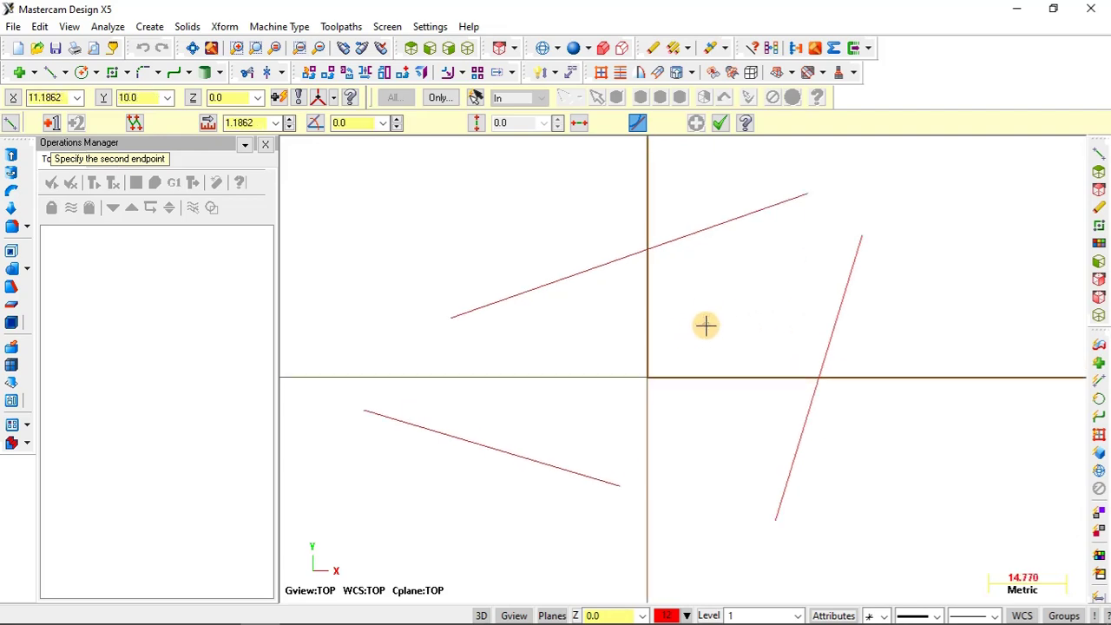
{"action": "scroll", "coordinate": [752, 290], "scroll_direction": "down", "scroll_amount": 1}
{"action": "scroll", "coordinate": [700, 442], "scroll_direction": "down", "scroll_amount": 1}
{"action": "scroll", "coordinate": [865, 227], "scroll_direction": "up", "scroll_amount": 1}
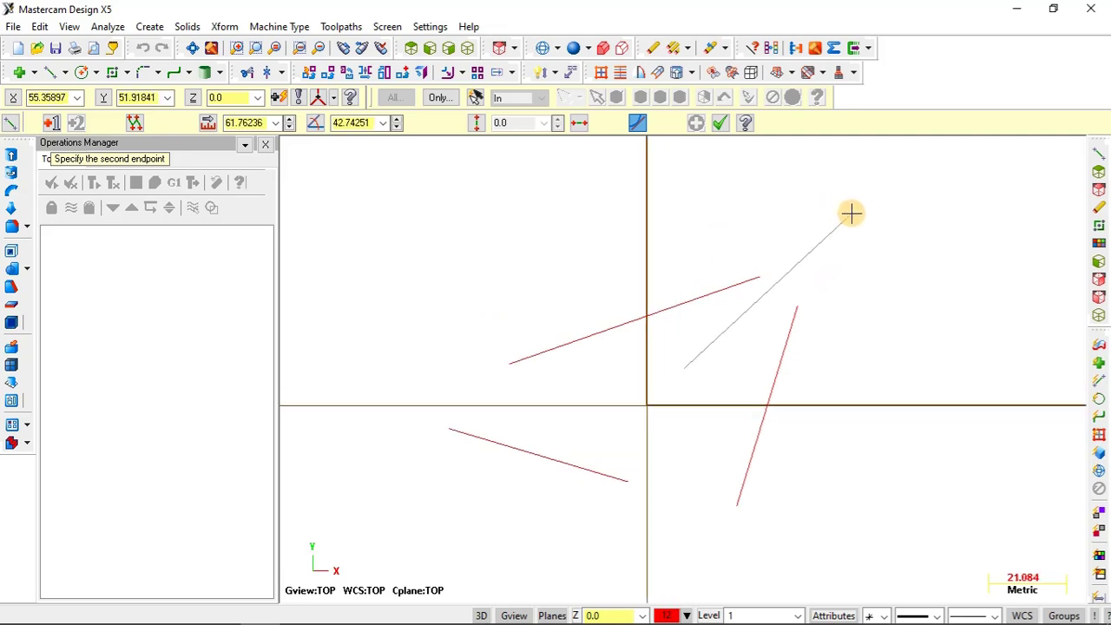
{"action": "type", "text": "X100"}
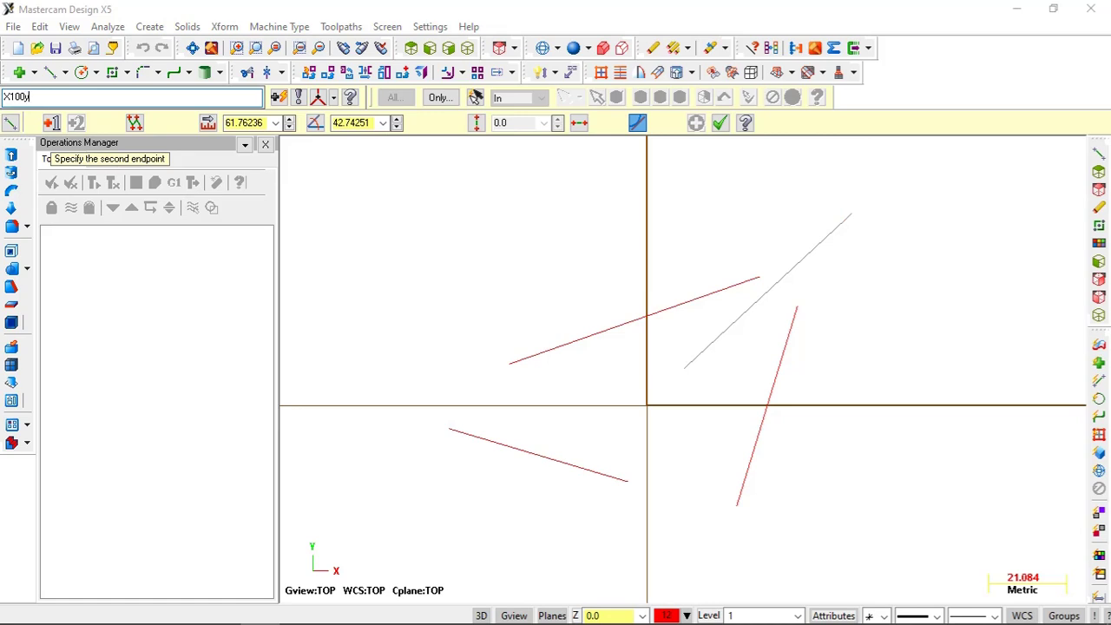
{"action": "type", "text": "y100"}
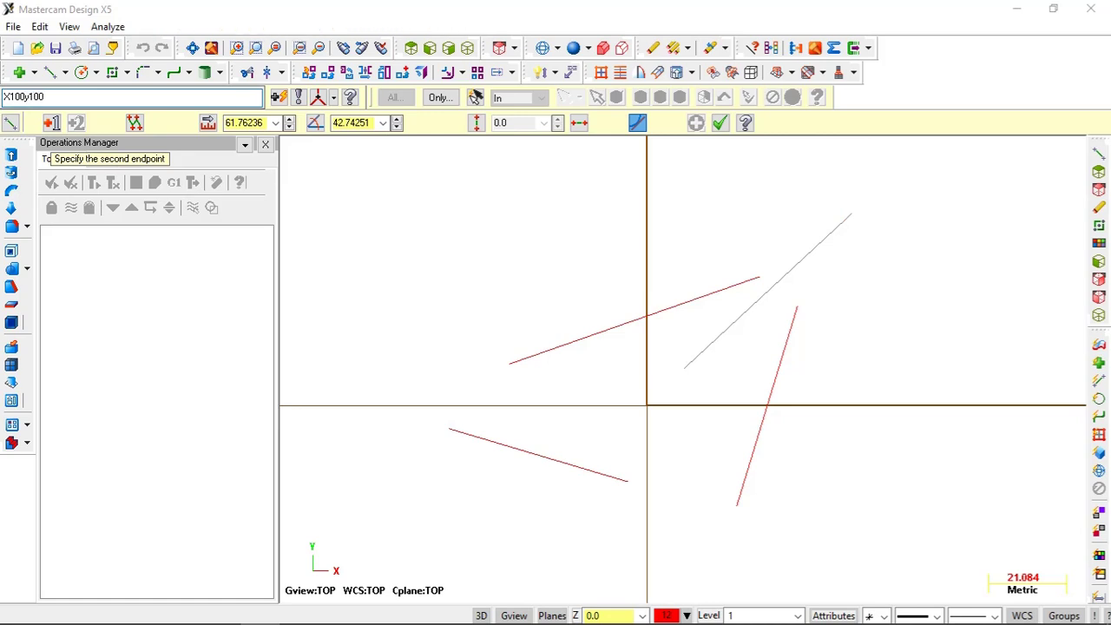
{"action": "key", "text": "Return"}
{"action": "scroll", "coordinate": [694, 399], "scroll_direction": "down", "scroll_amount": 2}
{"action": "scroll", "coordinate": [653, 470], "scroll_direction": "down", "scroll_amount": 1}
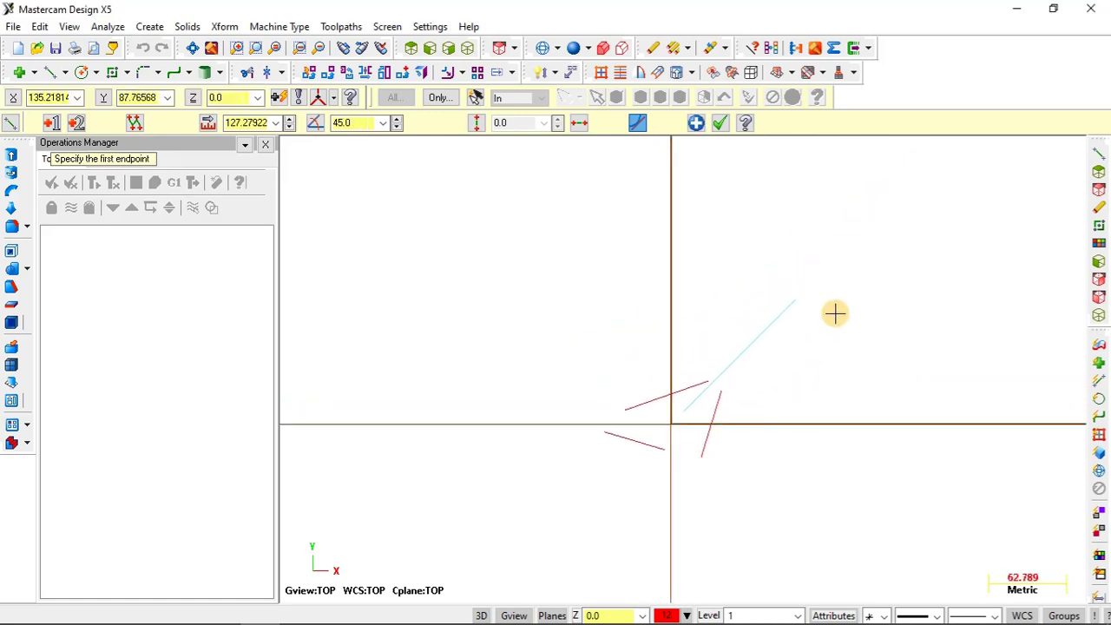
{"action": "scroll", "coordinate": [790, 311], "scroll_direction": "up", "scroll_amount": 1}
{"action": "key", "text": "Escape"}
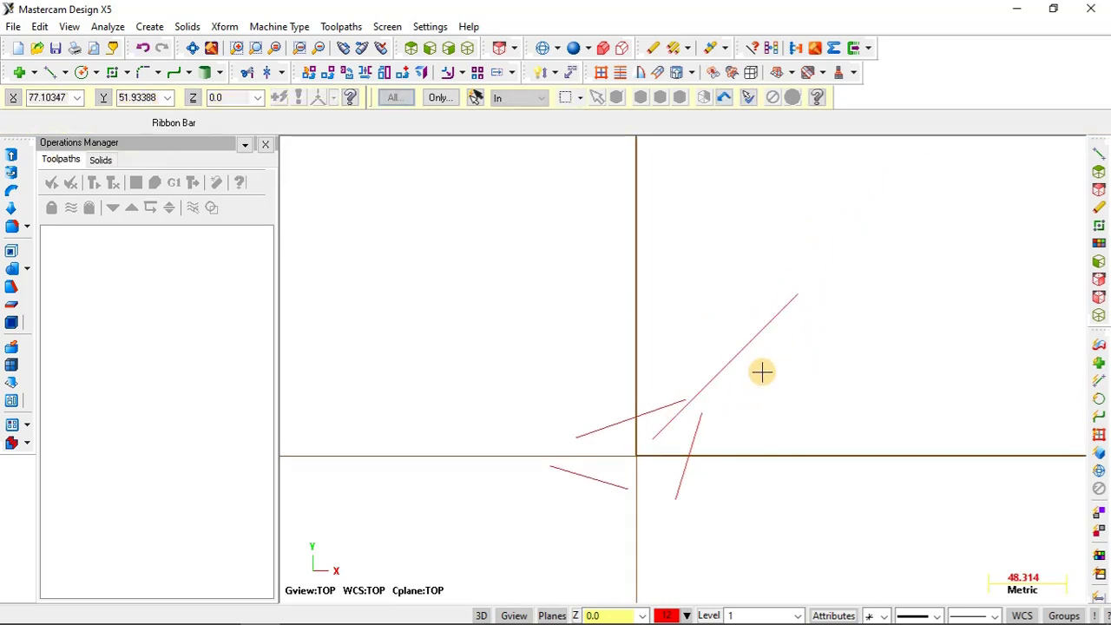
Window-select all the red lines around the origin and delete them
{"action": "scroll", "coordinate": [747, 347], "scroll_direction": "up", "scroll_amount": 1}
{"action": "scroll", "coordinate": [768, 365], "scroll_direction": "down", "scroll_amount": 1}
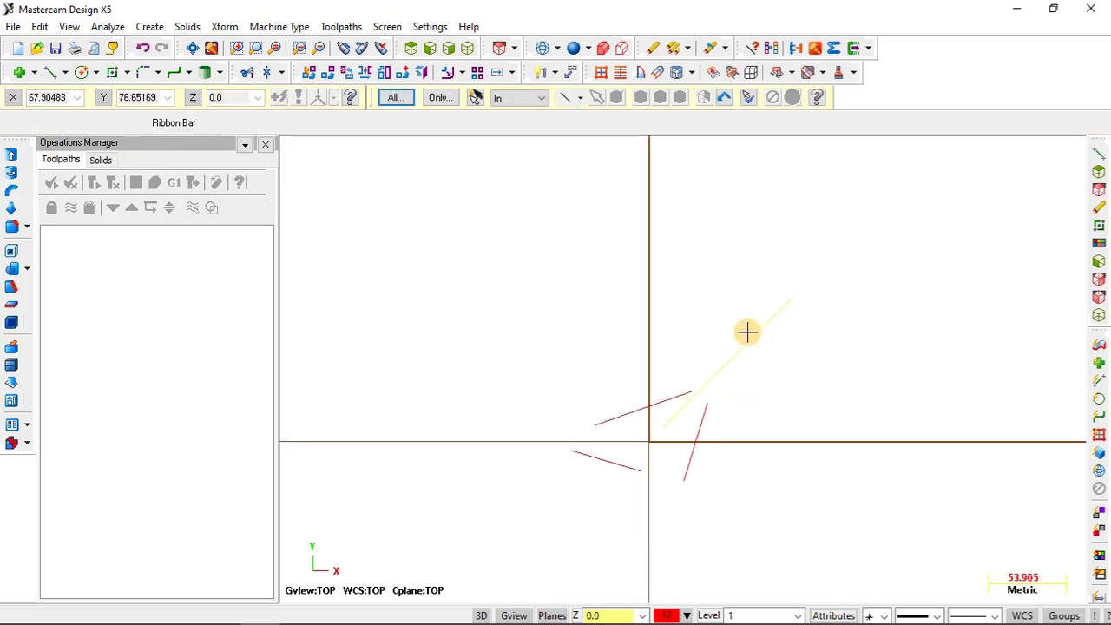
{"action": "left_click_drag", "start_coordinate": [483, 260], "coordinate": [869, 518]}
{"action": "key", "text": "Delete"}
Start a line at the origin and lock its angle at 45 degrees
{"action": "scroll", "coordinate": [608, 422], "scroll_direction": "up", "scroll_amount": 2}
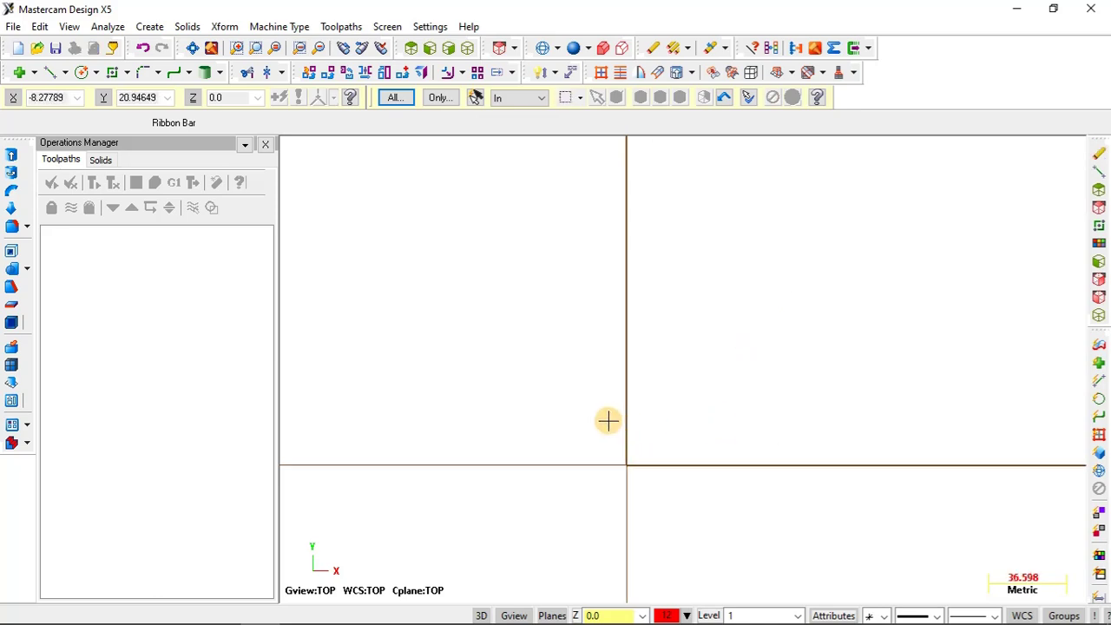
{"action": "left_click", "coordinate": [50, 72]}
{"action": "scroll", "coordinate": [412, 235], "scroll_direction": "down", "scroll_amount": 2}
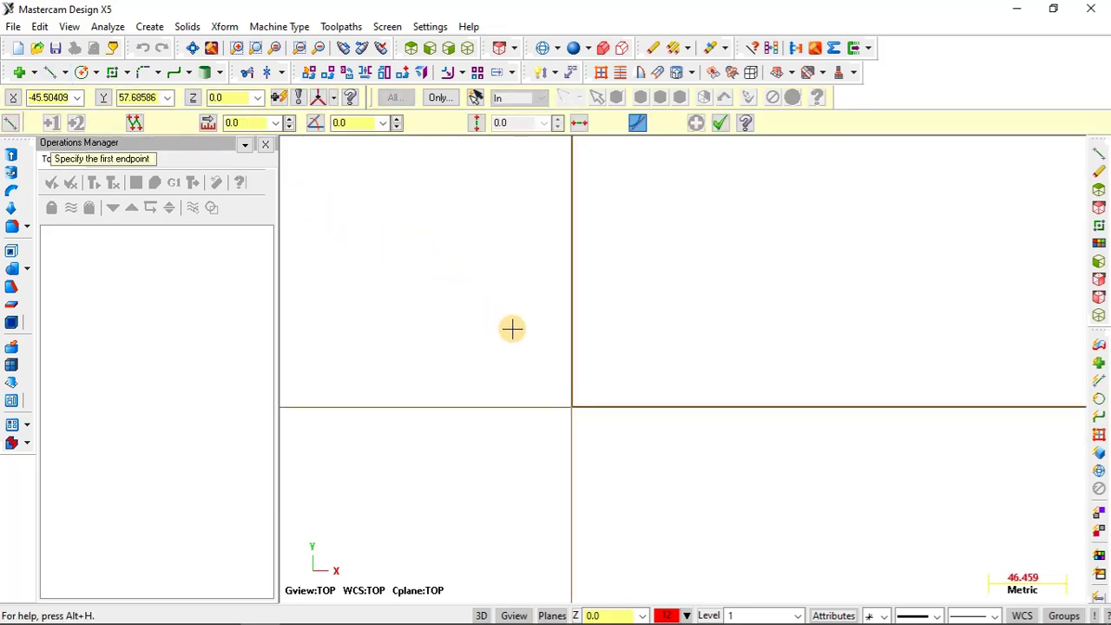
{"action": "scroll", "coordinate": [527, 346], "scroll_direction": "up", "scroll_amount": 1}
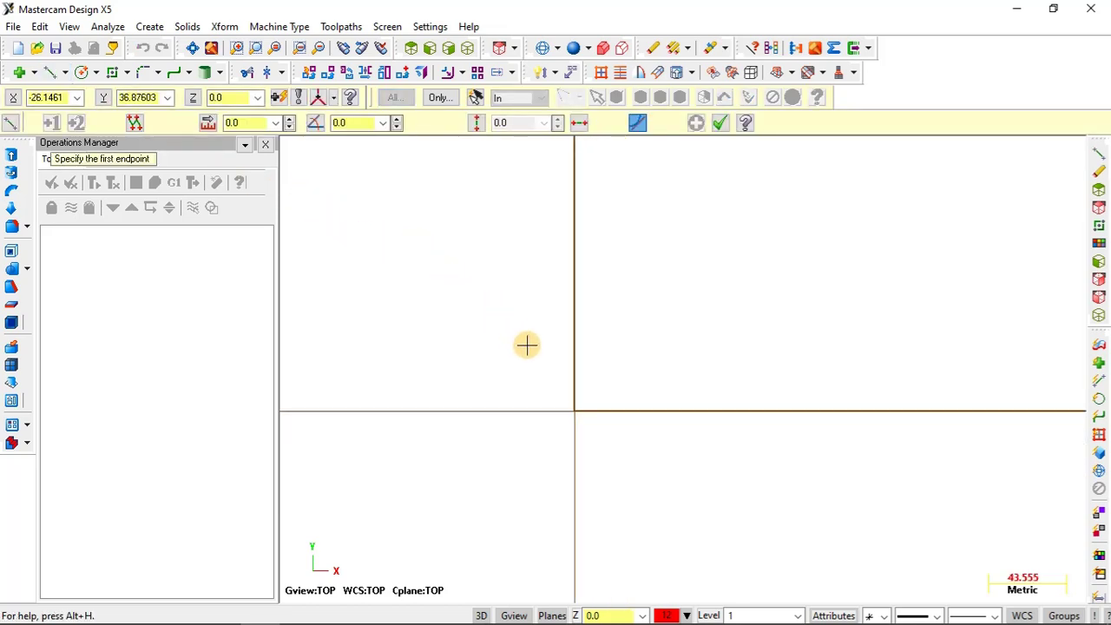
{"action": "key", "text": "o"}
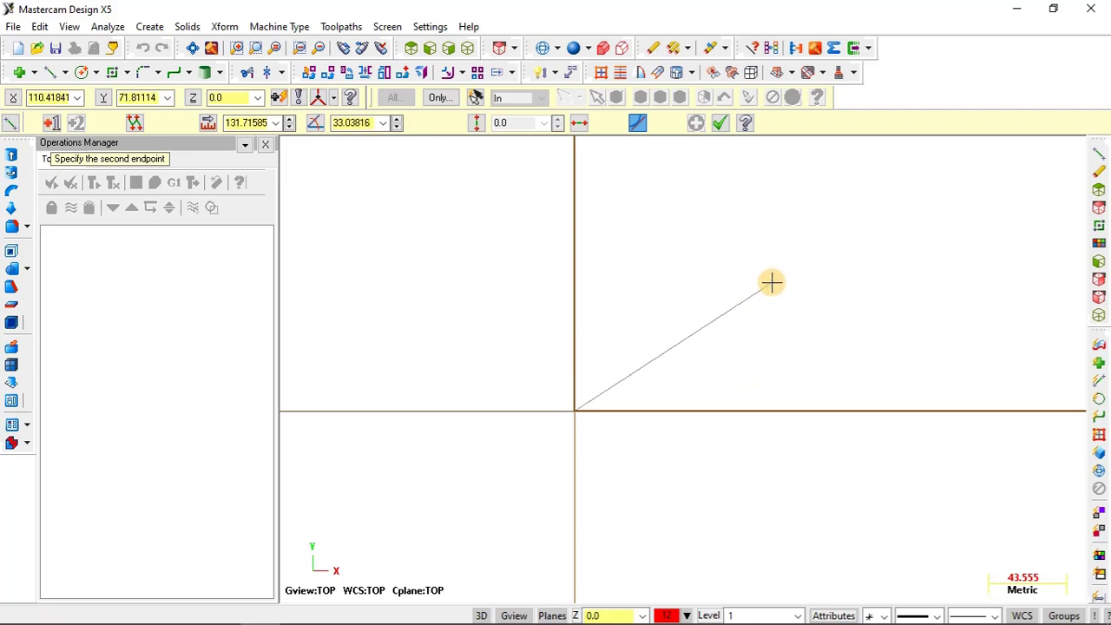
{"action": "scroll", "coordinate": [743, 289], "scroll_direction": "up", "scroll_amount": 1}
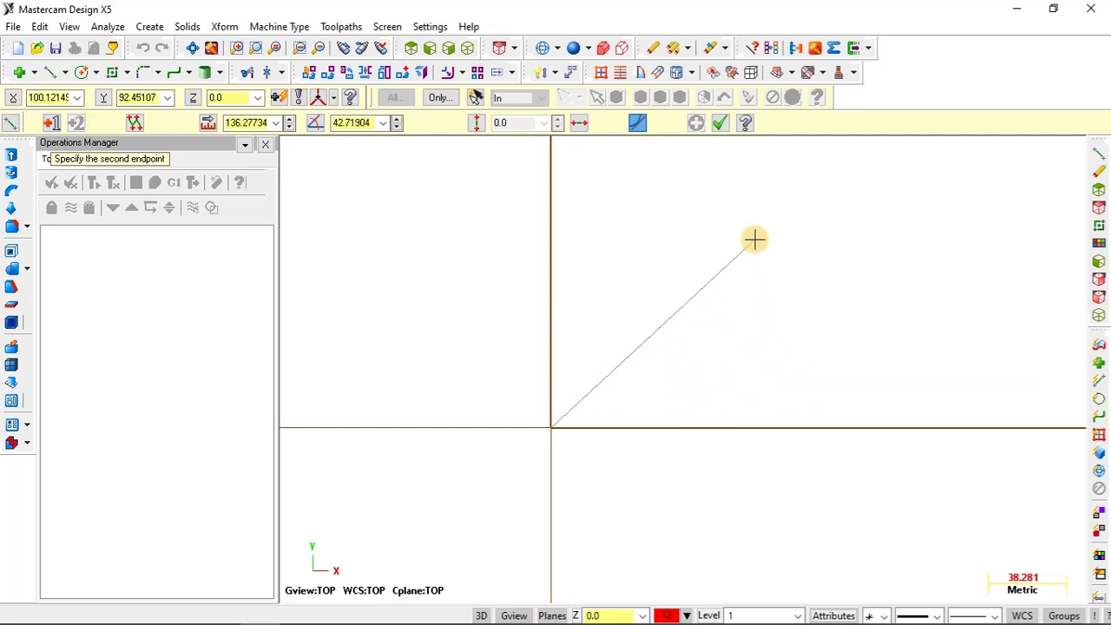
{"action": "left_click", "coordinate": [319, 127]}
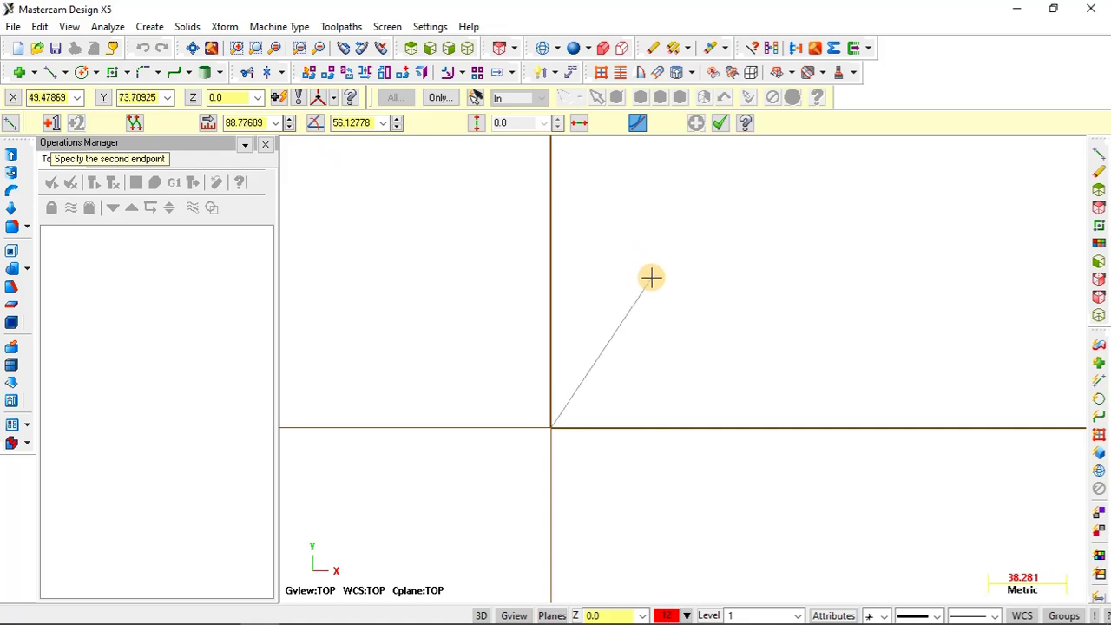
{"action": "key", "text": "a"}
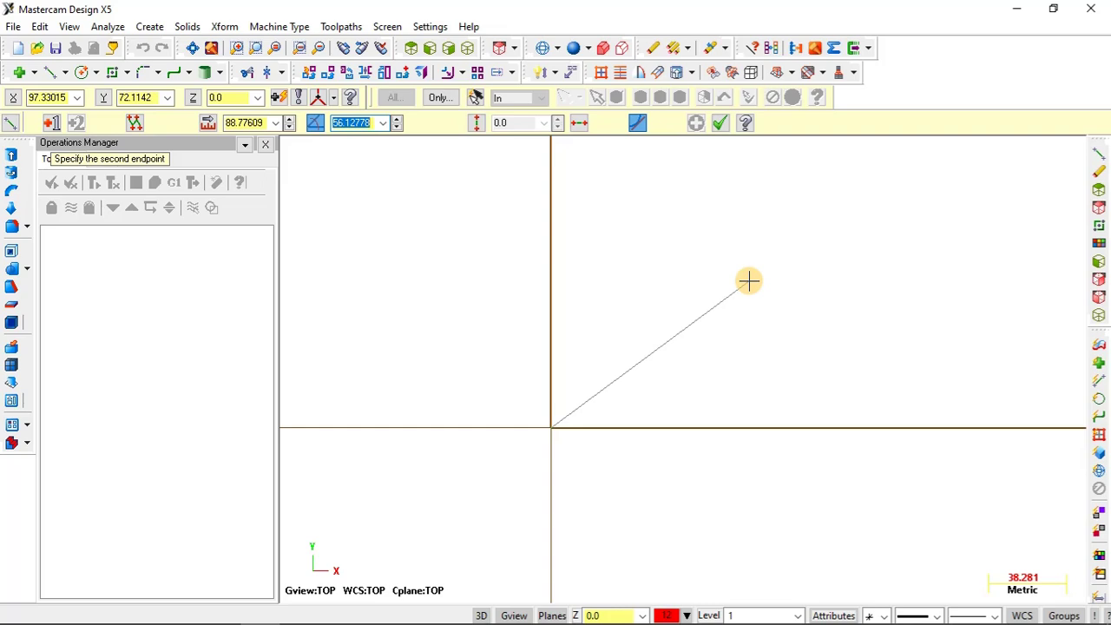
{"action": "type", "text": "45"}
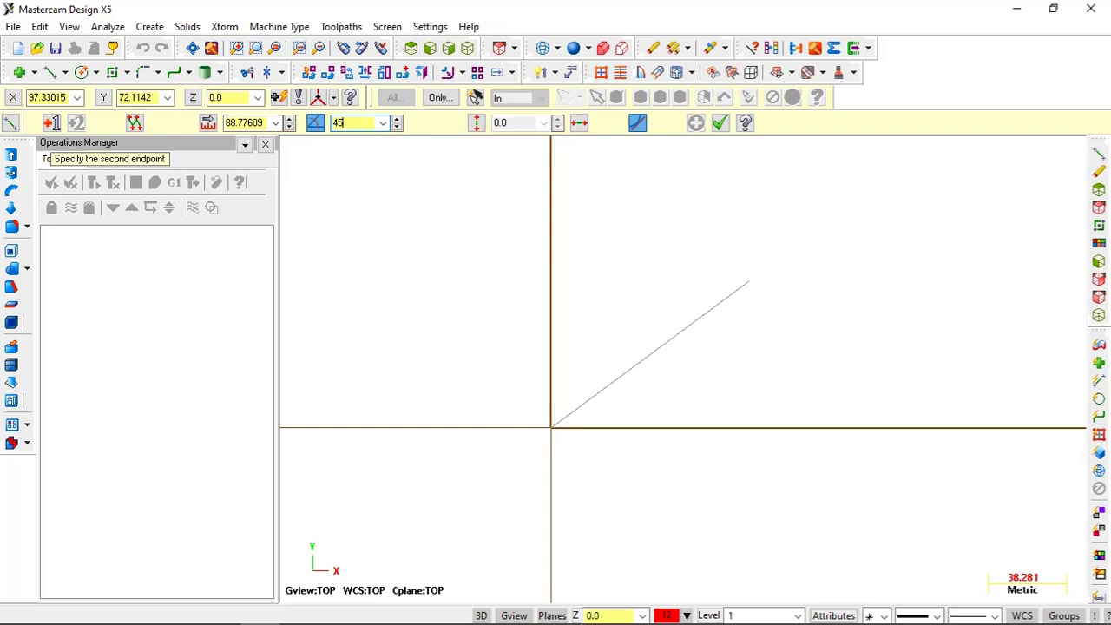
{"action": "key", "text": "Return"}
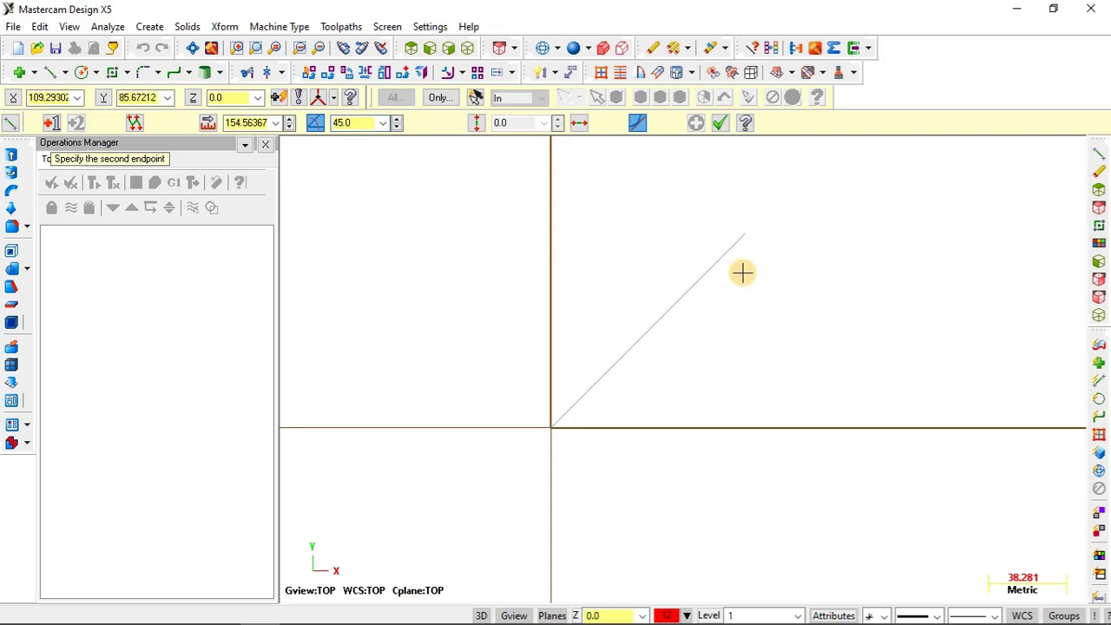
Set the angled line's length to 100 mm and complete the line
{"action": "scroll", "coordinate": [637, 379], "scroll_direction": "down", "scroll_amount": 2}
{"action": "scroll", "coordinate": [703, 304], "scroll_direction": "up", "scroll_amount": 1}
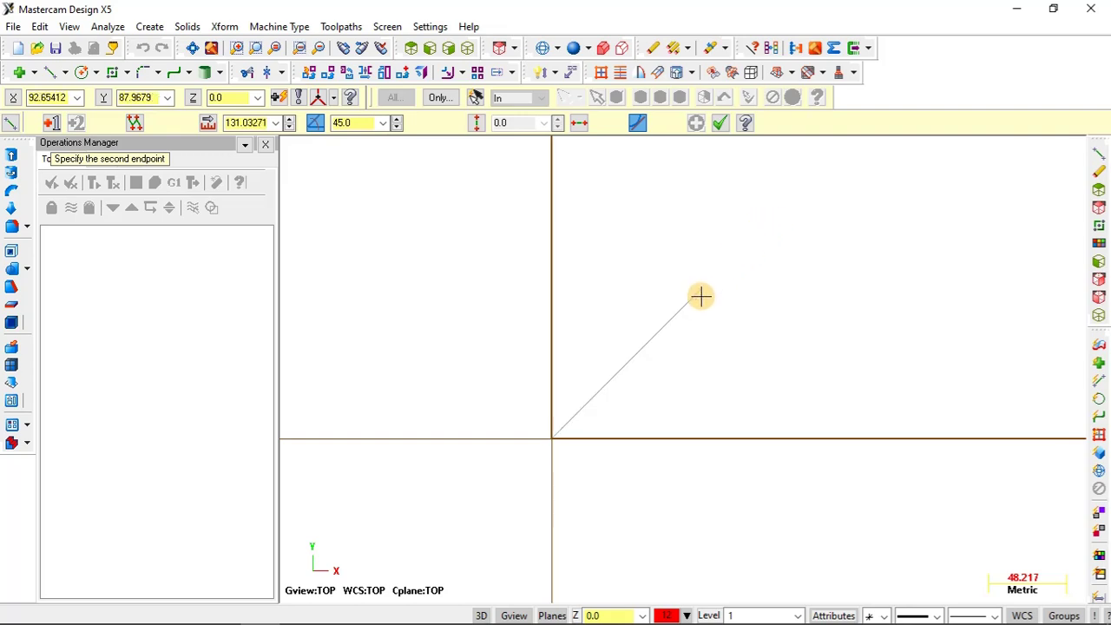
{"action": "scroll", "coordinate": [652, 334], "scroll_direction": "down", "scroll_amount": 1}
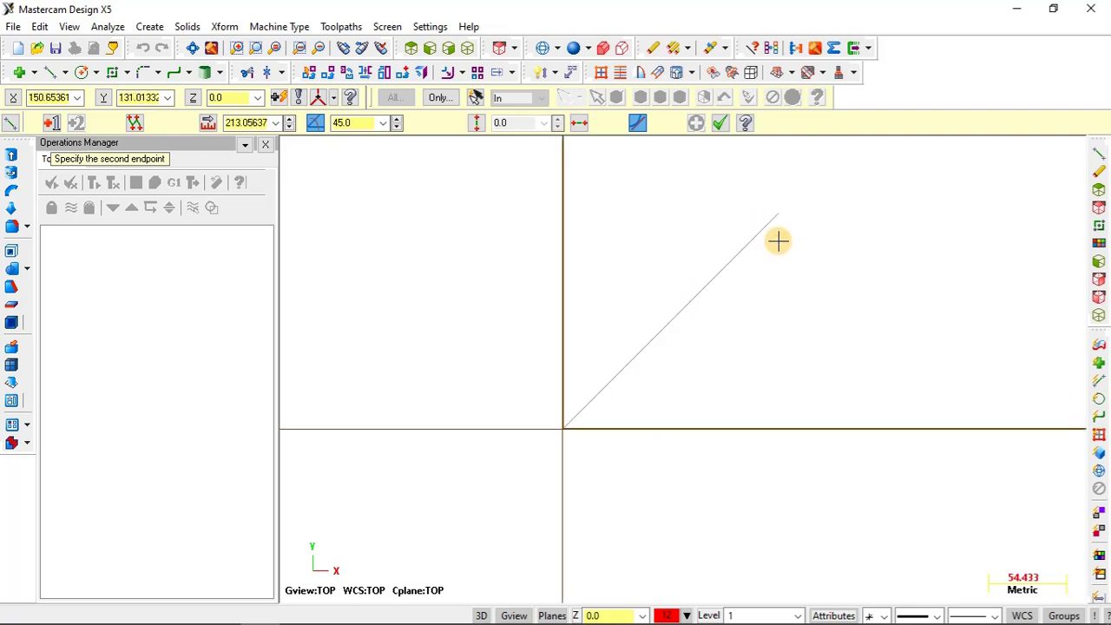
{"action": "scroll", "coordinate": [773, 244], "scroll_direction": "up", "scroll_amount": 1}
{"action": "scroll", "coordinate": [727, 304], "scroll_direction": "down", "scroll_amount": 1}
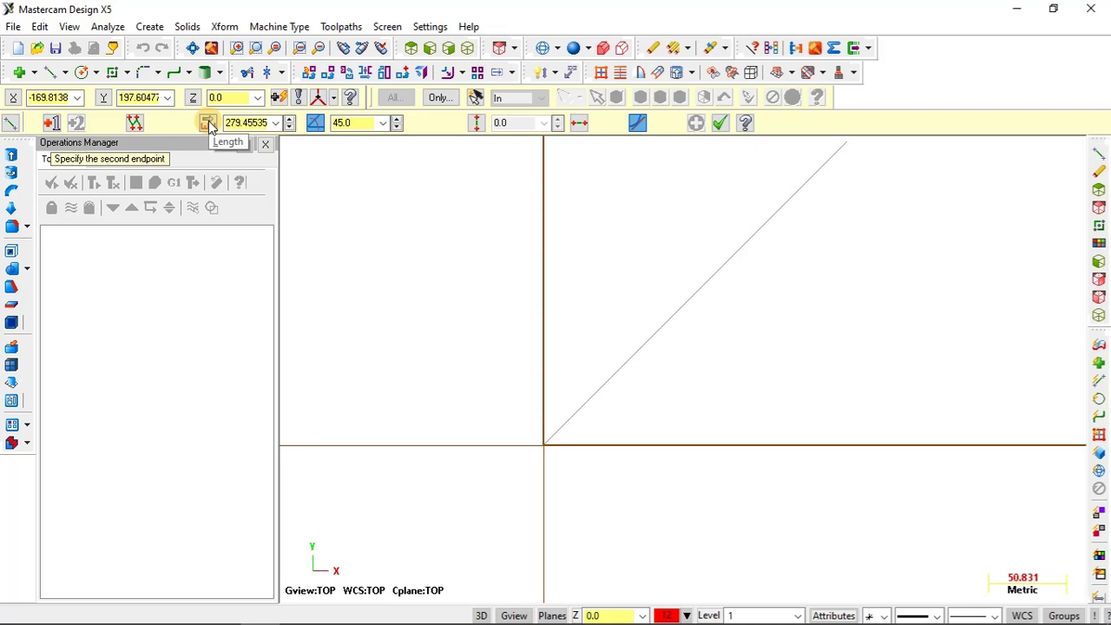
{"action": "scroll", "coordinate": [712, 325], "scroll_direction": "down", "scroll_amount": 1}
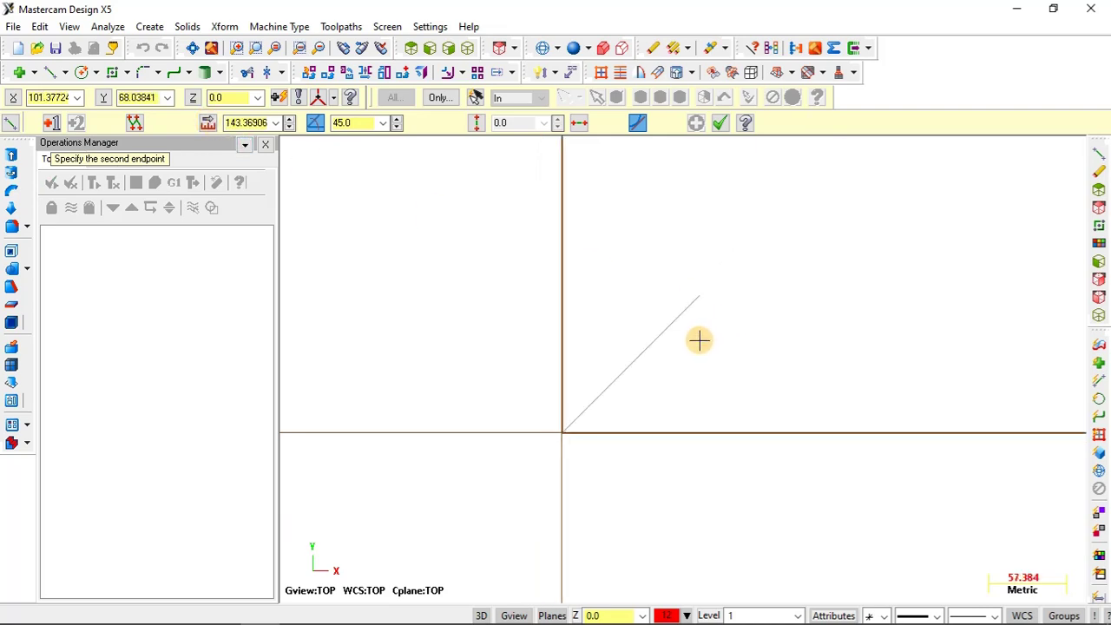
{"action": "key", "text": "alt+l"}
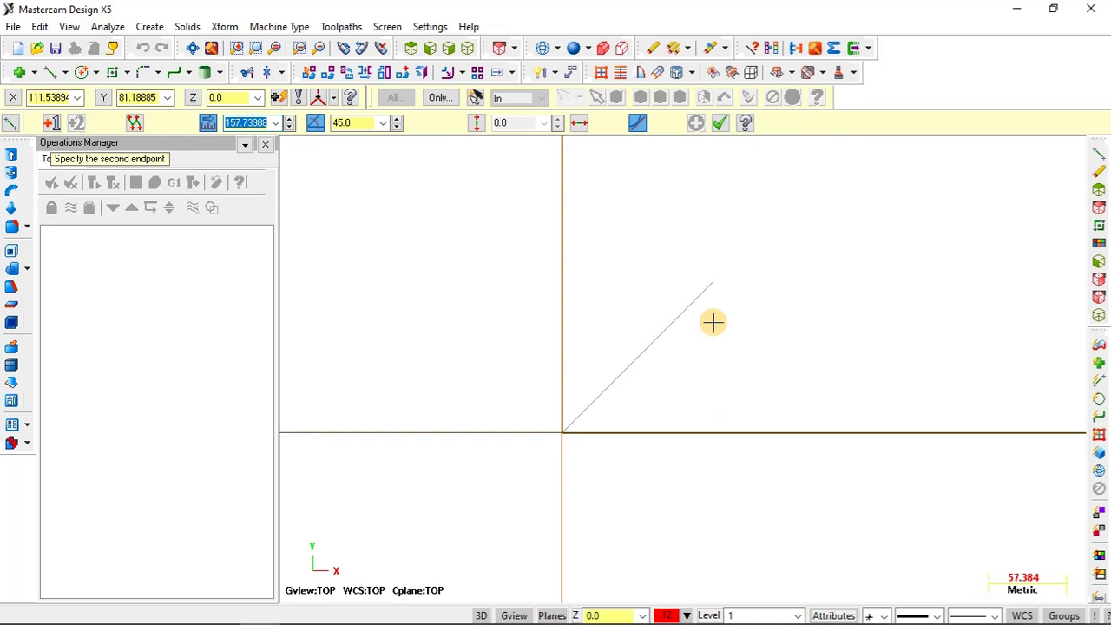
{"action": "type", "text": "100"}
{"action": "key", "text": "Return"}
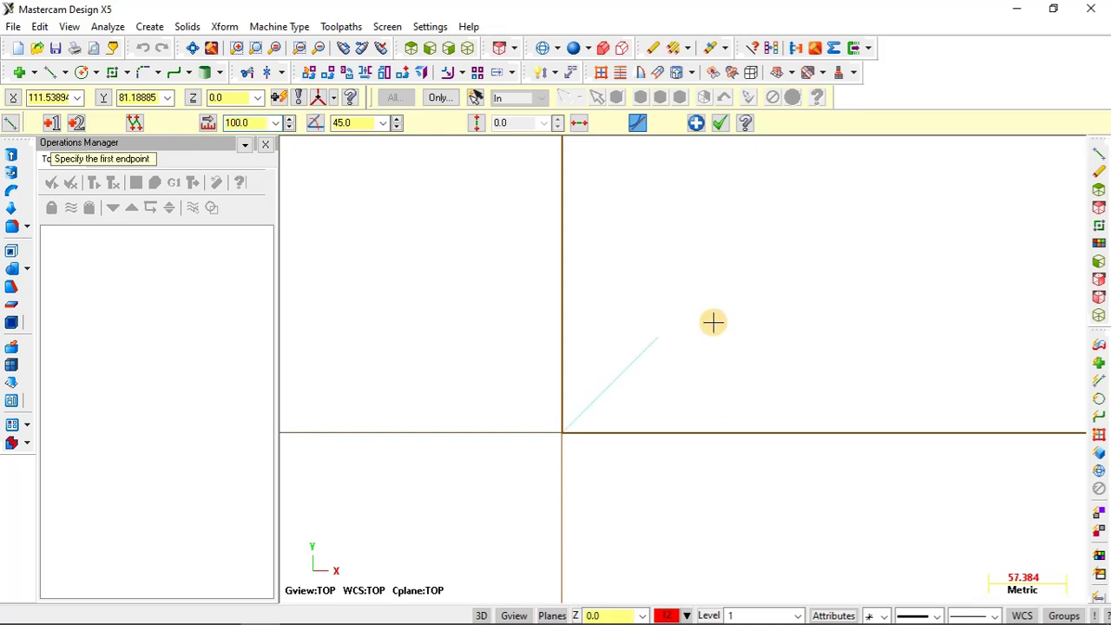
{"action": "scroll", "coordinate": [625, 402], "scroll_direction": "up", "scroll_amount": 3}
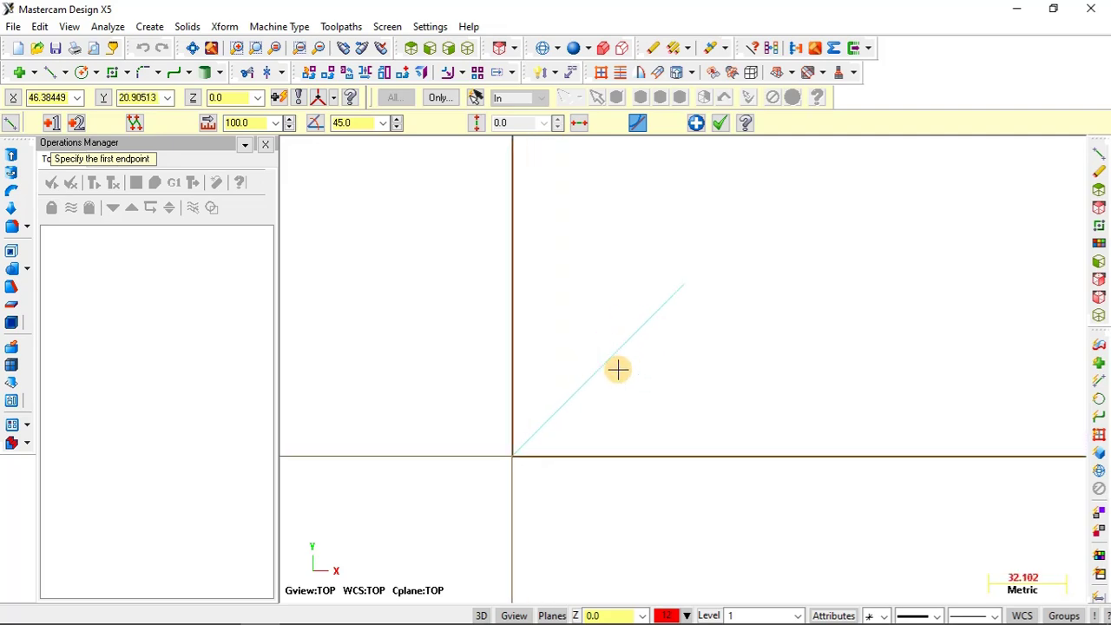
{"action": "scroll", "coordinate": [625, 330], "scroll_direction": "up", "scroll_amount": 1}
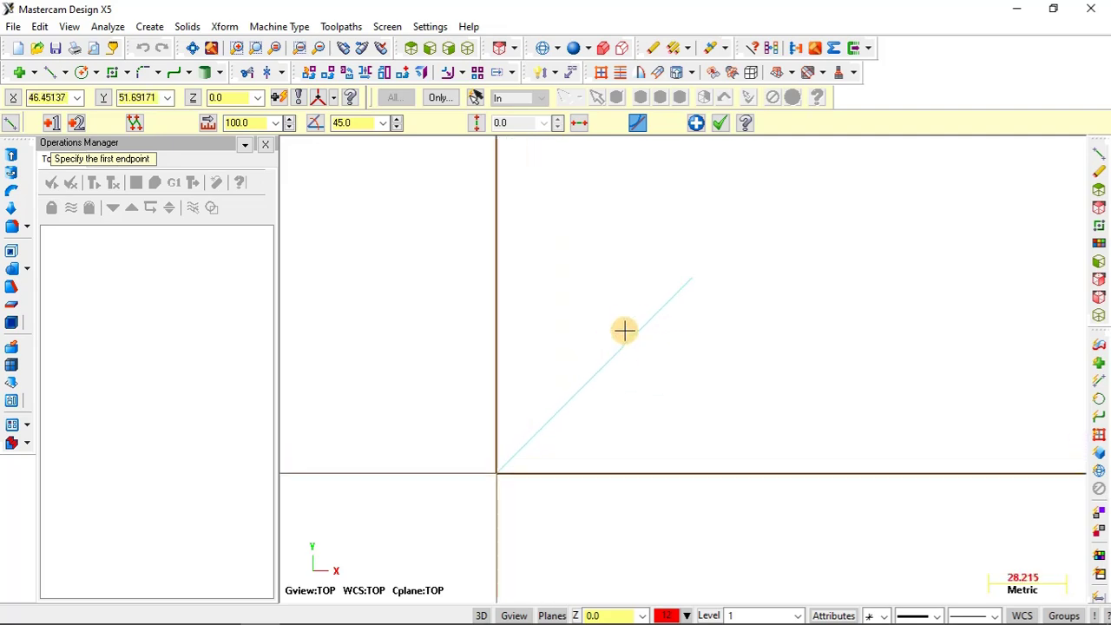
{"action": "scroll", "coordinate": [724, 344], "scroll_direction": "down", "scroll_amount": 2}
{"action": "scroll", "coordinate": [653, 358], "scroll_direction": "up", "scroll_amount": 1}
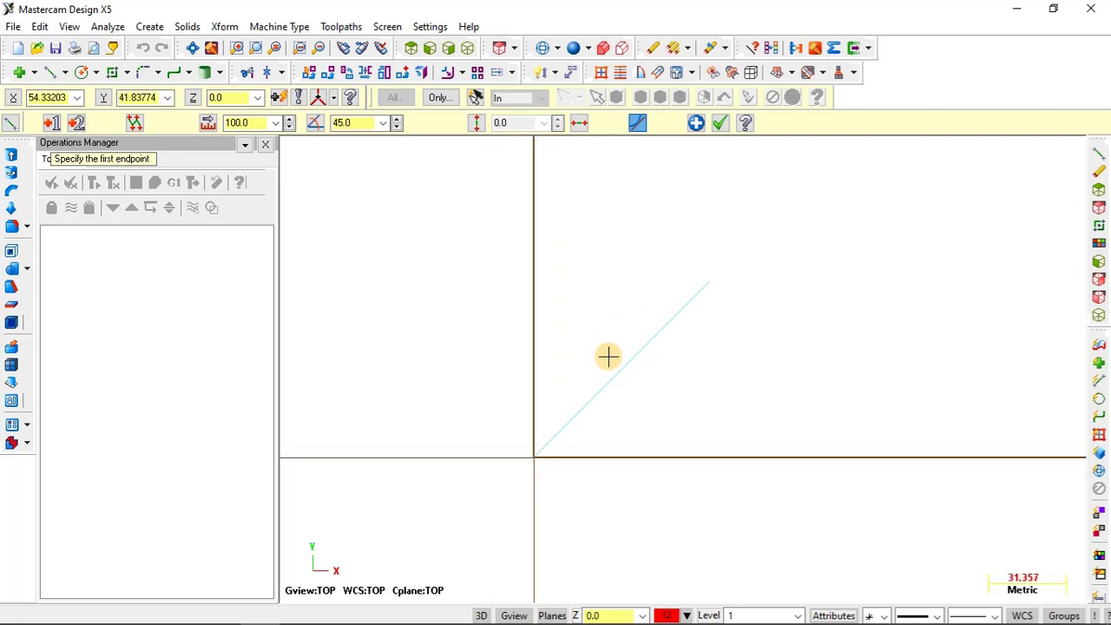
{"action": "key", "text": "Escape"}
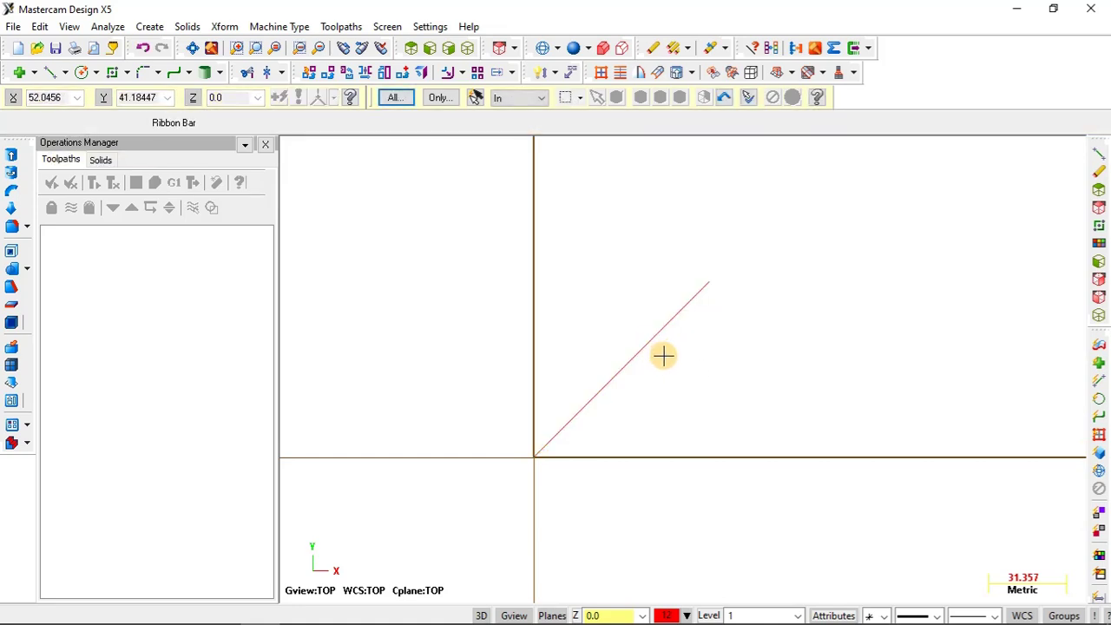
Delete the 45-degree line that starts at the origin
{"action": "scroll", "coordinate": [662, 355], "scroll_direction": "down", "scroll_amount": 1}
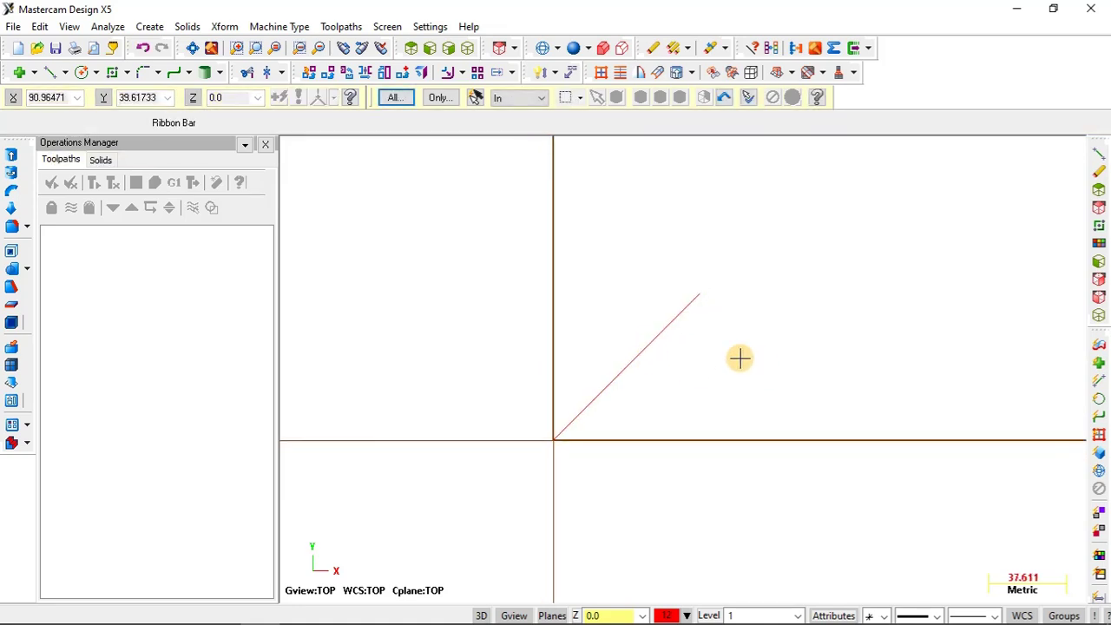
{"action": "left_click", "coordinate": [663, 347]}
{"action": "key", "text": "Delete"}
Draw a vertically constrained line about 354 mm long on the negative X side of the origin, crossing the X axis
{"action": "scroll", "coordinate": [648, 295], "scroll_direction": "down", "scroll_amount": 2}
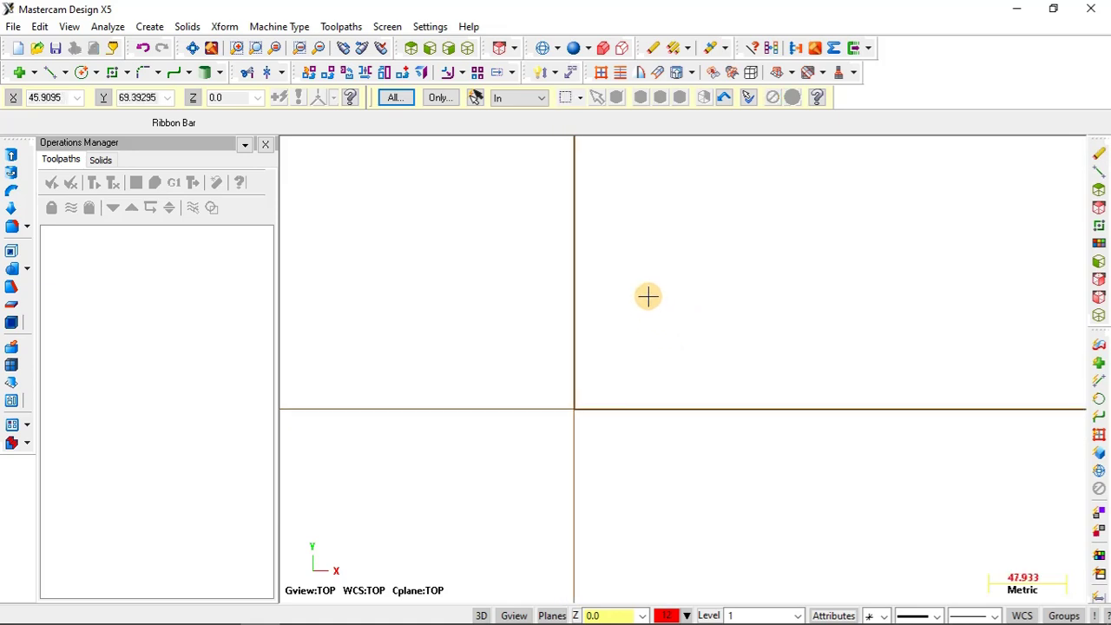
{"action": "left_click", "coordinate": [50, 73]}
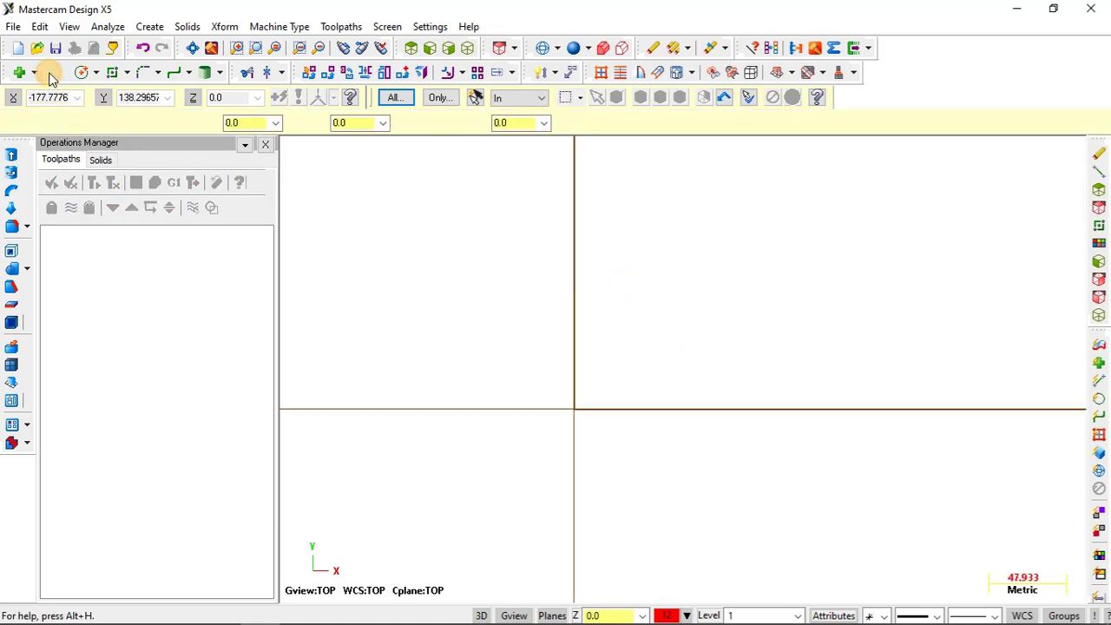
{"action": "scroll", "coordinate": [667, 262], "scroll_direction": "down", "scroll_amount": 1}
{"action": "scroll", "coordinate": [620, 290], "scroll_direction": "down", "scroll_amount": 1}
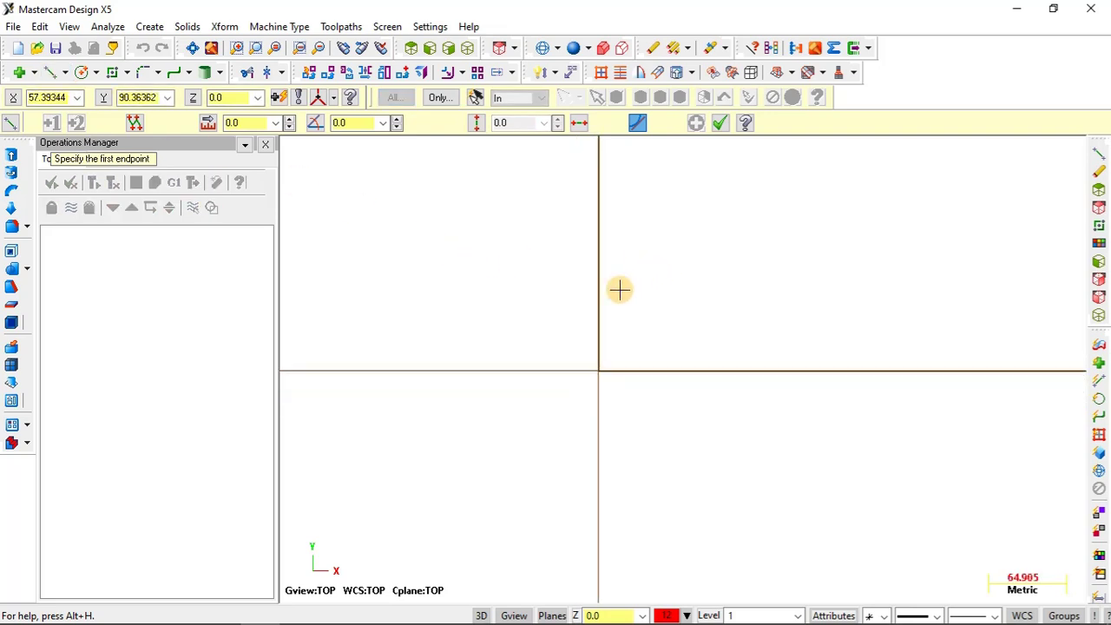
{"action": "scroll", "coordinate": [515, 314], "scroll_direction": "up", "scroll_amount": 1}
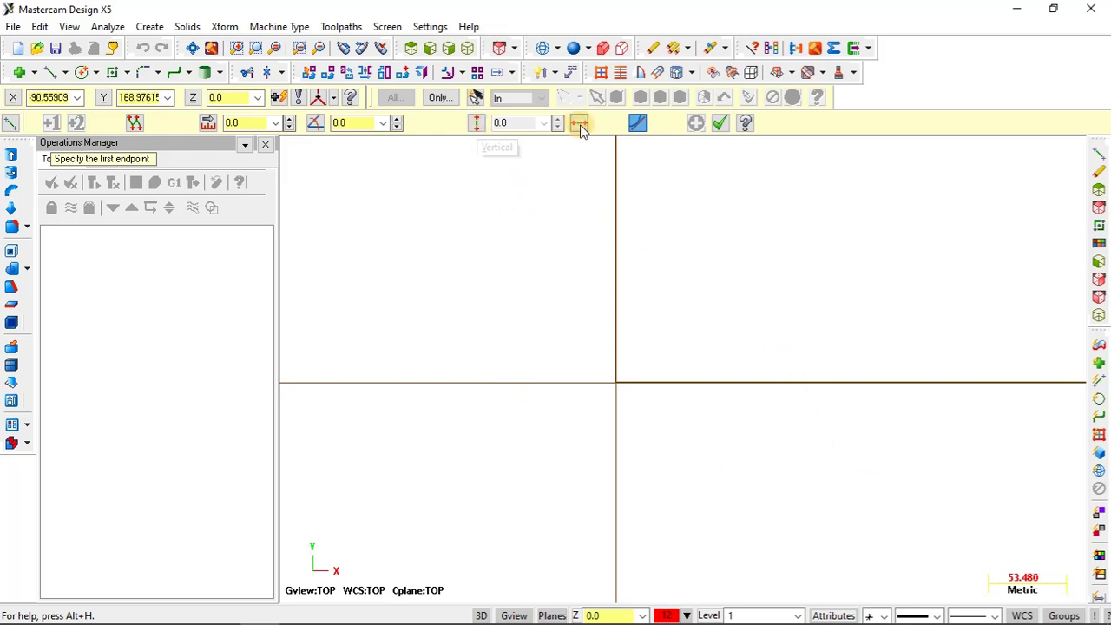
{"action": "left_click", "coordinate": [477, 124]}
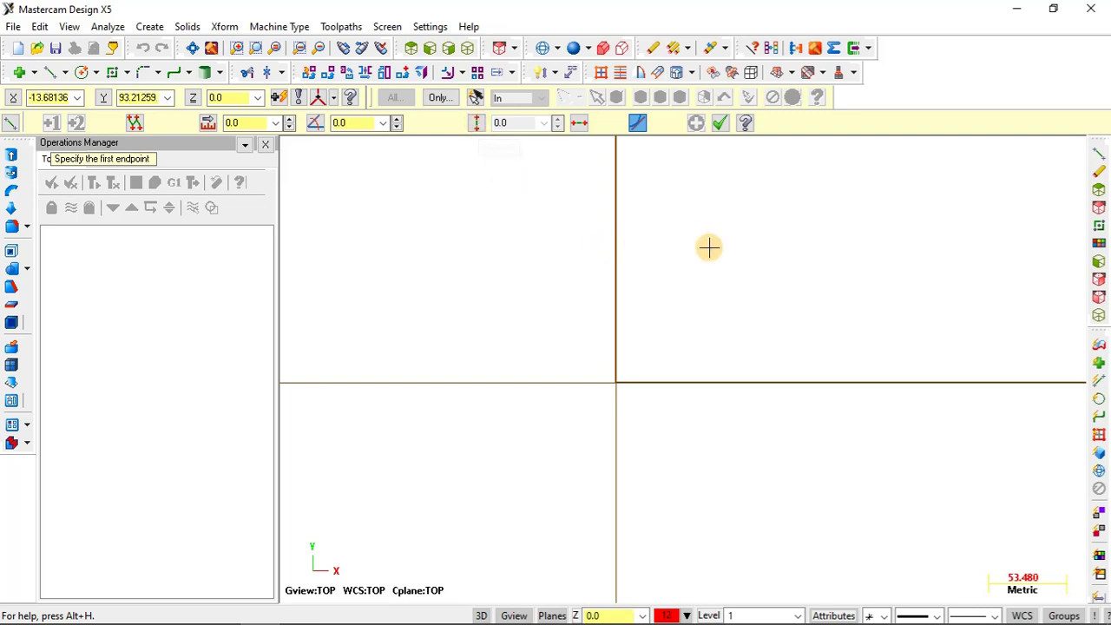
{"action": "scroll", "coordinate": [712, 251], "scroll_direction": "down", "scroll_amount": 2}
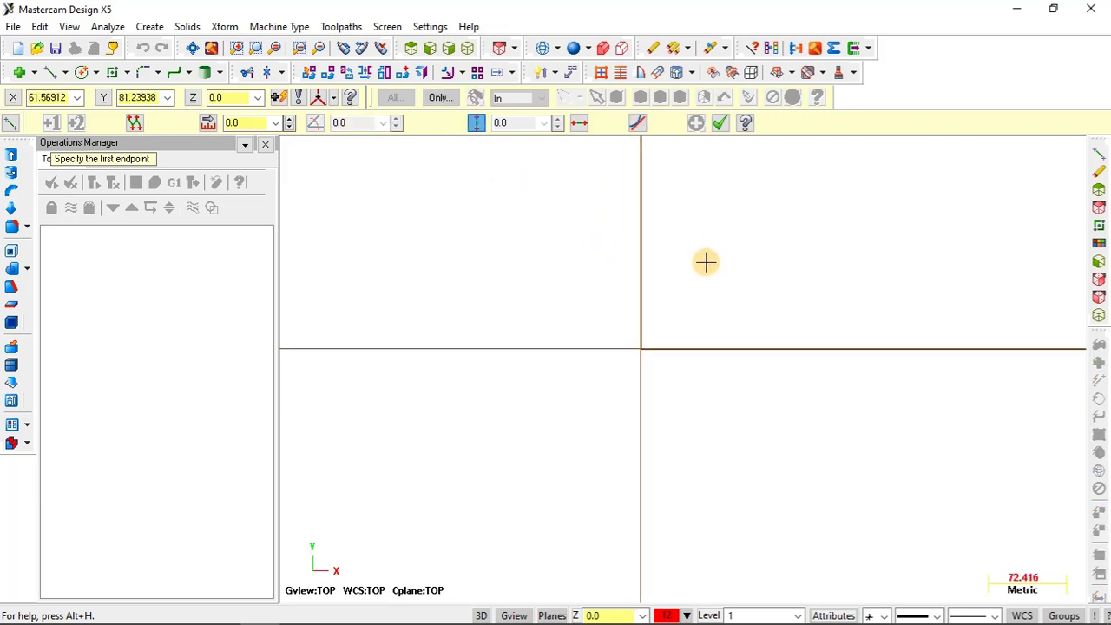
{"action": "left_click", "coordinate": [499, 201]}
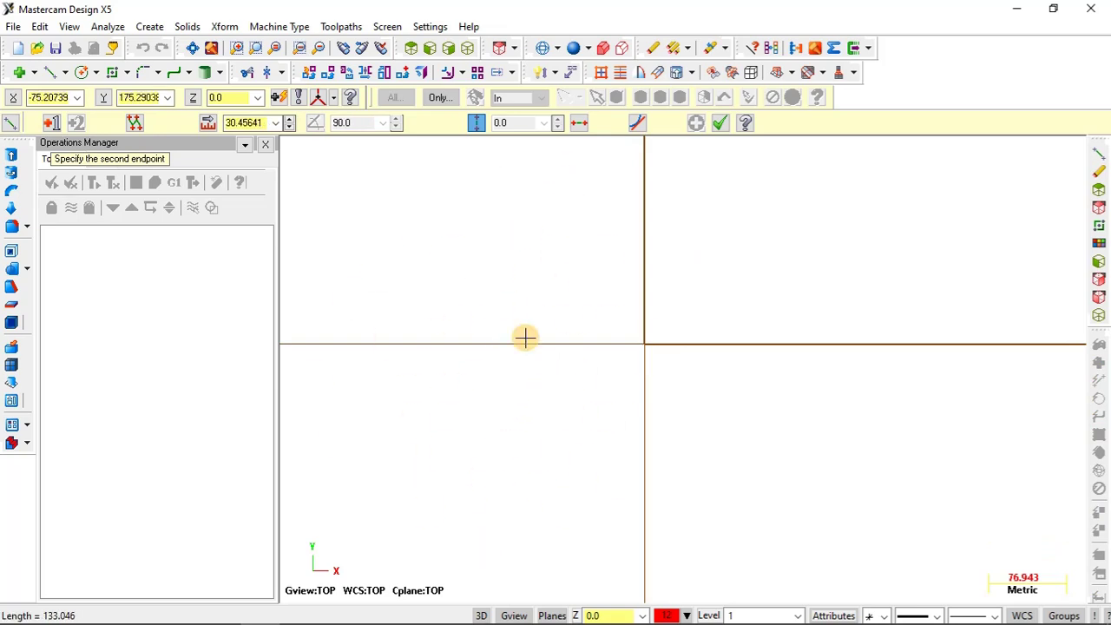
{"action": "scroll", "coordinate": [577, 295], "scroll_direction": "down", "scroll_amount": 2}
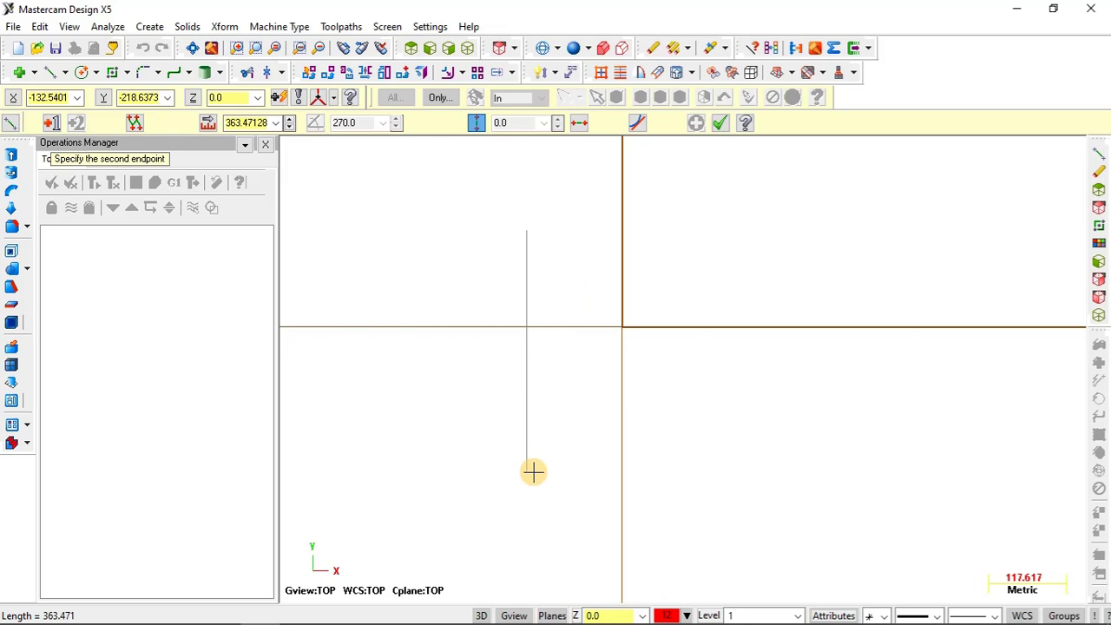
{"action": "left_click", "coordinate": [531, 466]}
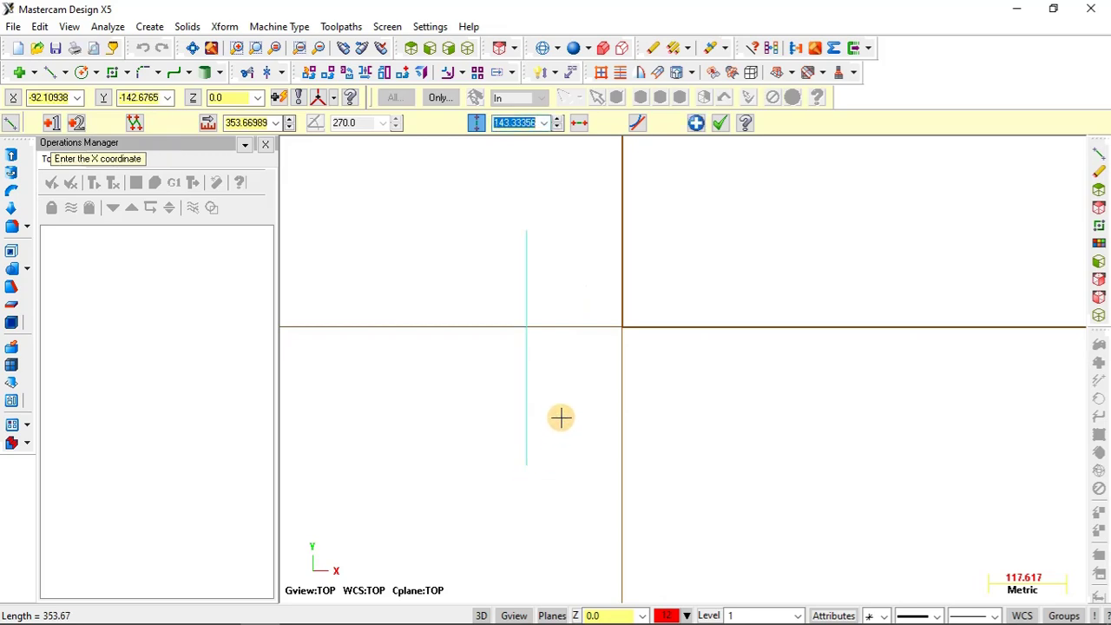
Set the vertical line's X coordinate to 0 so it runs through the origin
{"action": "scroll", "coordinate": [584, 343], "scroll_direction": "up", "scroll_amount": 1}
{"action": "scroll", "coordinate": [584, 343], "scroll_direction": "up", "scroll_amount": 1}
{"action": "scroll", "coordinate": [582, 343], "scroll_direction": "up", "scroll_amount": 1}
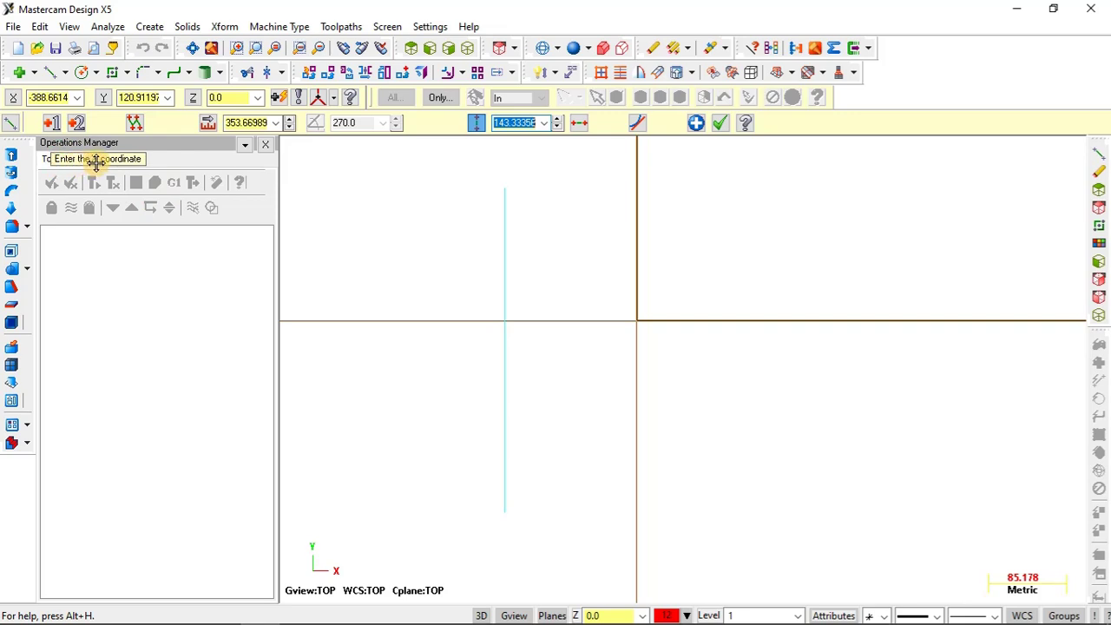
{"action": "scroll", "coordinate": [628, 340], "scroll_direction": "down", "scroll_amount": 1}
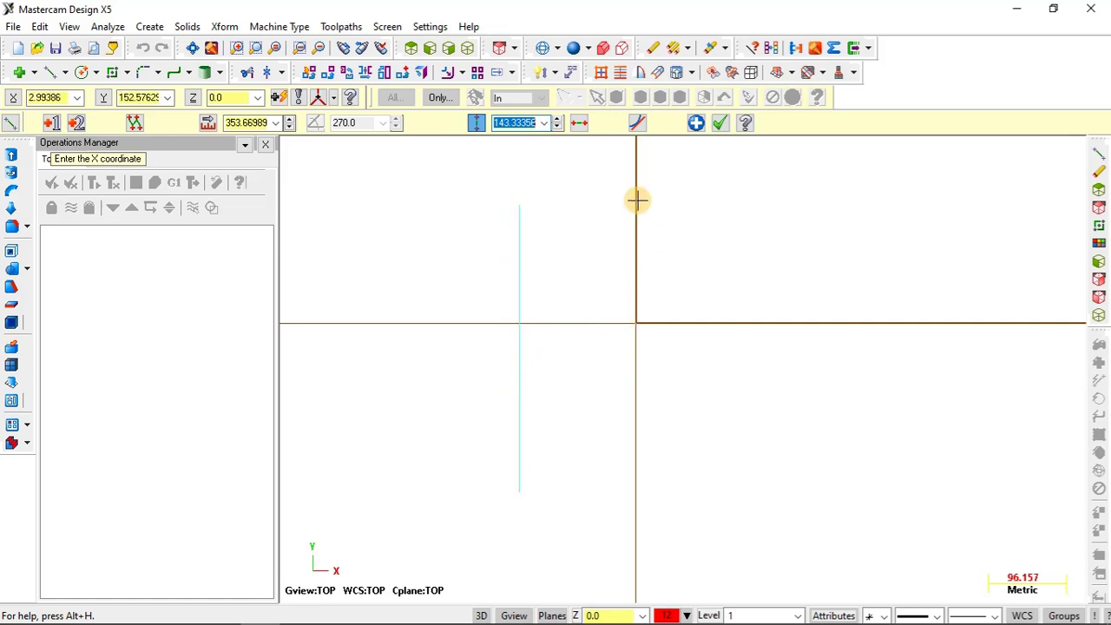
{"action": "type", "text": "0"}
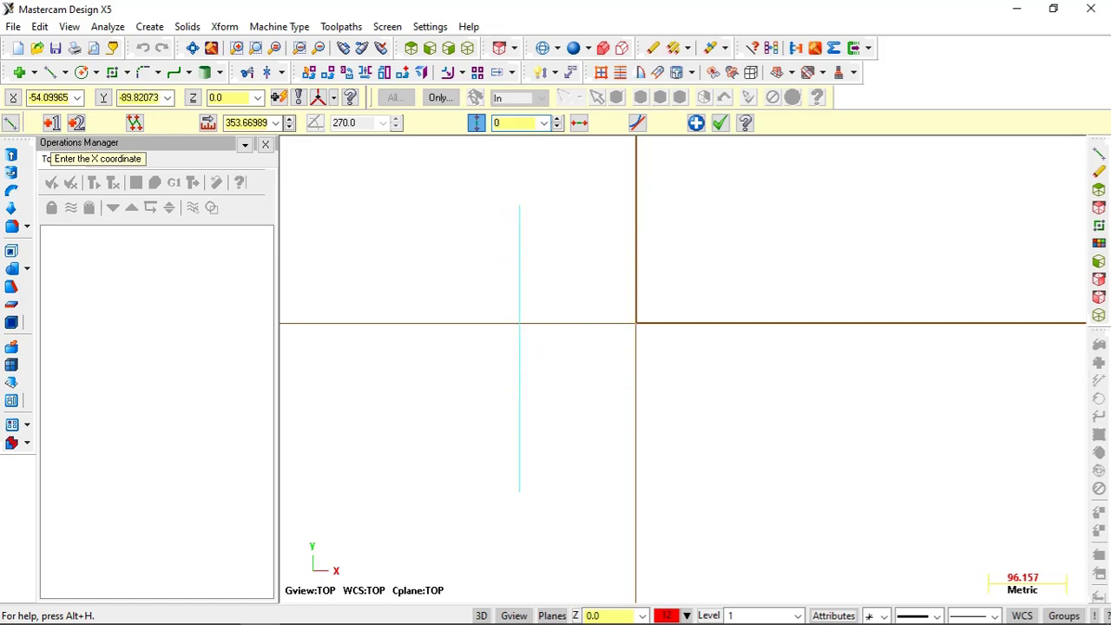
{"action": "key", "text": "Return"}
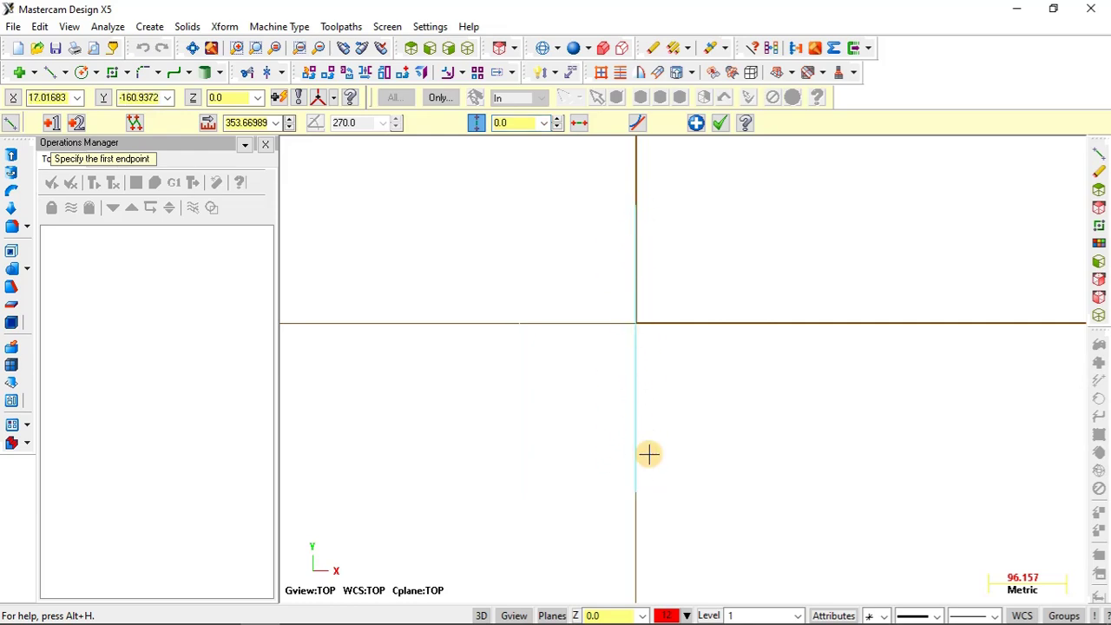
Draw a second vertical line about 296 mm long and place it at X coordinate -100
{"action": "left_click", "coordinate": [495, 211]}
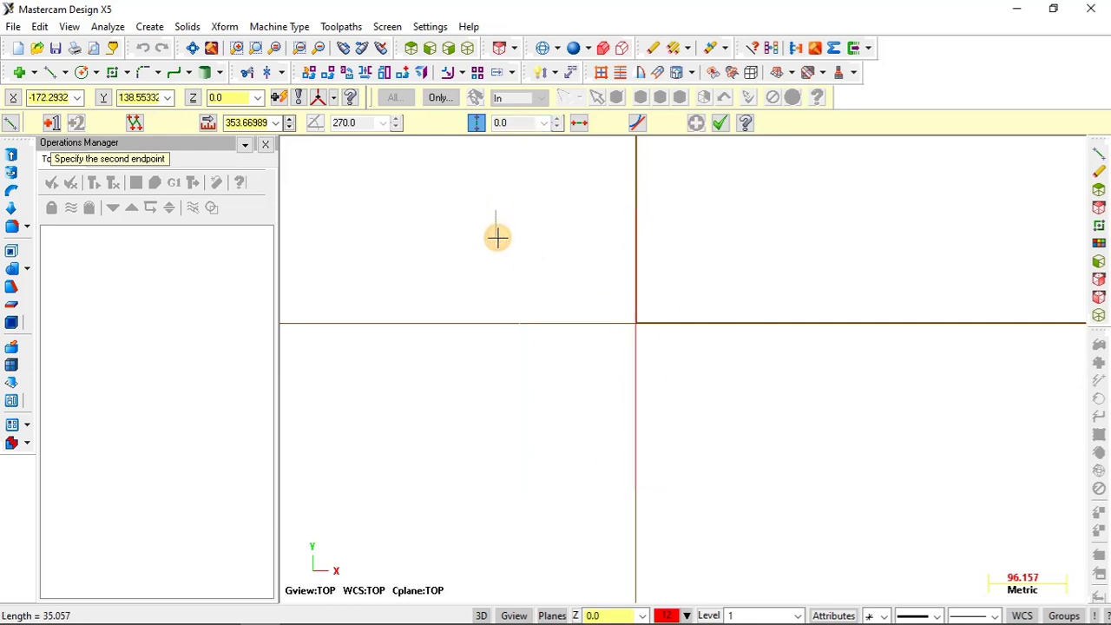
{"action": "left_click", "coordinate": [513, 446]}
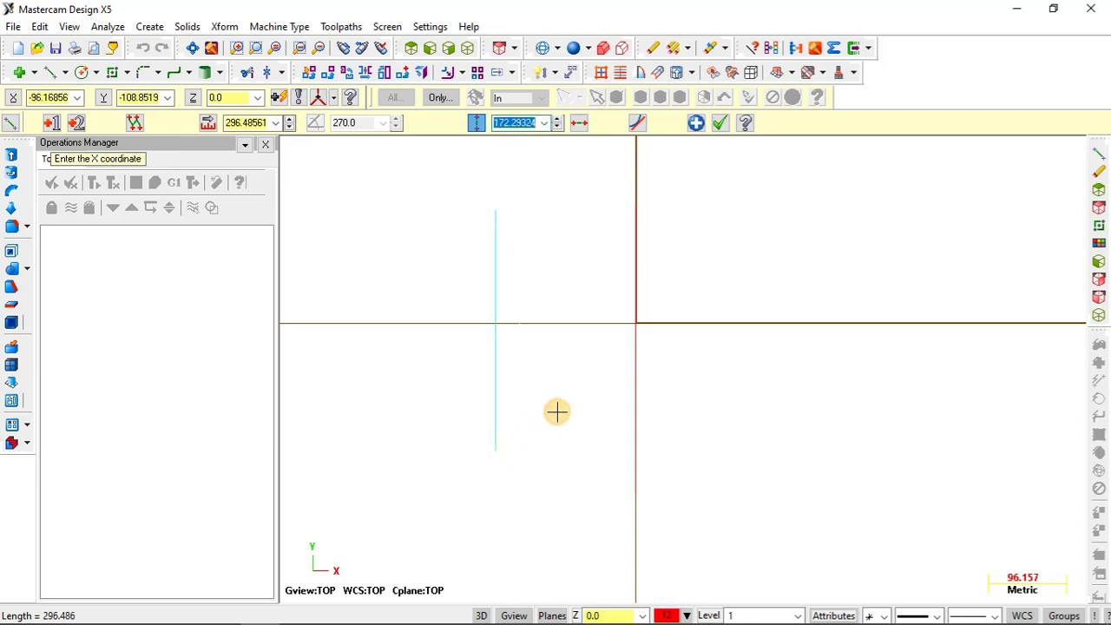
{"action": "type", "text": "-100"}
{"action": "key", "text": "Return"}
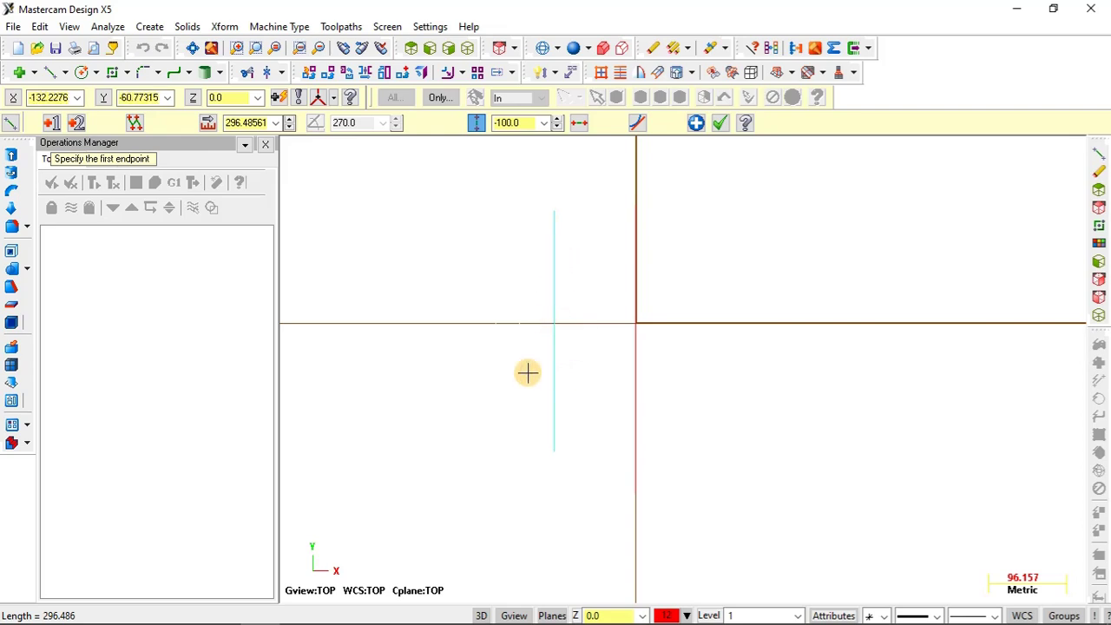
Draw a third vertical line about 277 mm long and place it at X coordinate 100
{"action": "left_click", "coordinate": [442, 205]}
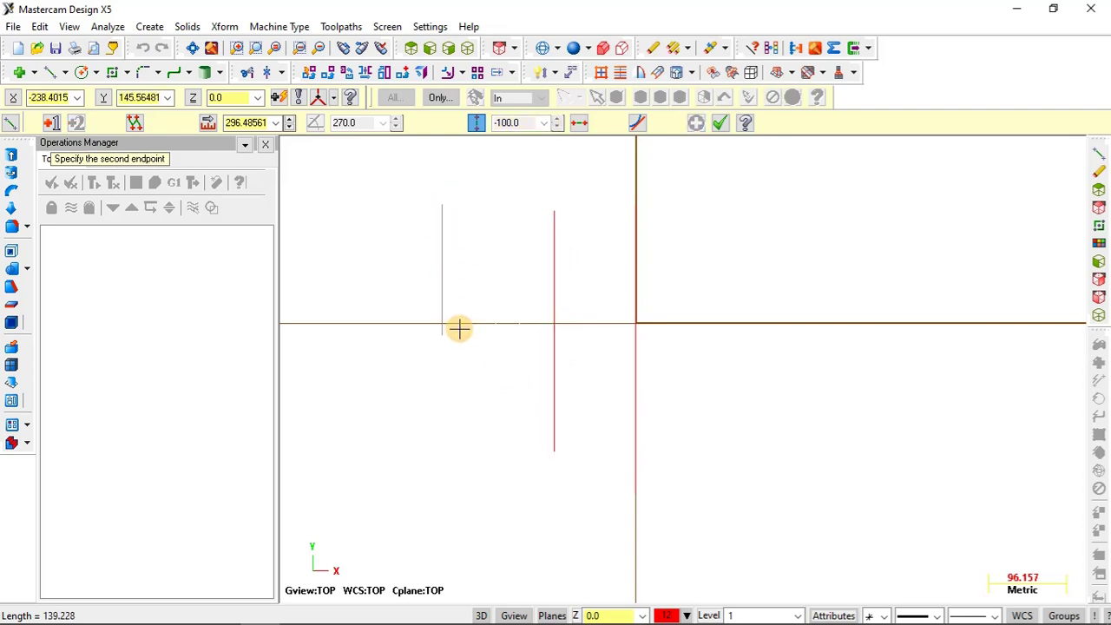
{"action": "left_click", "coordinate": [466, 430]}
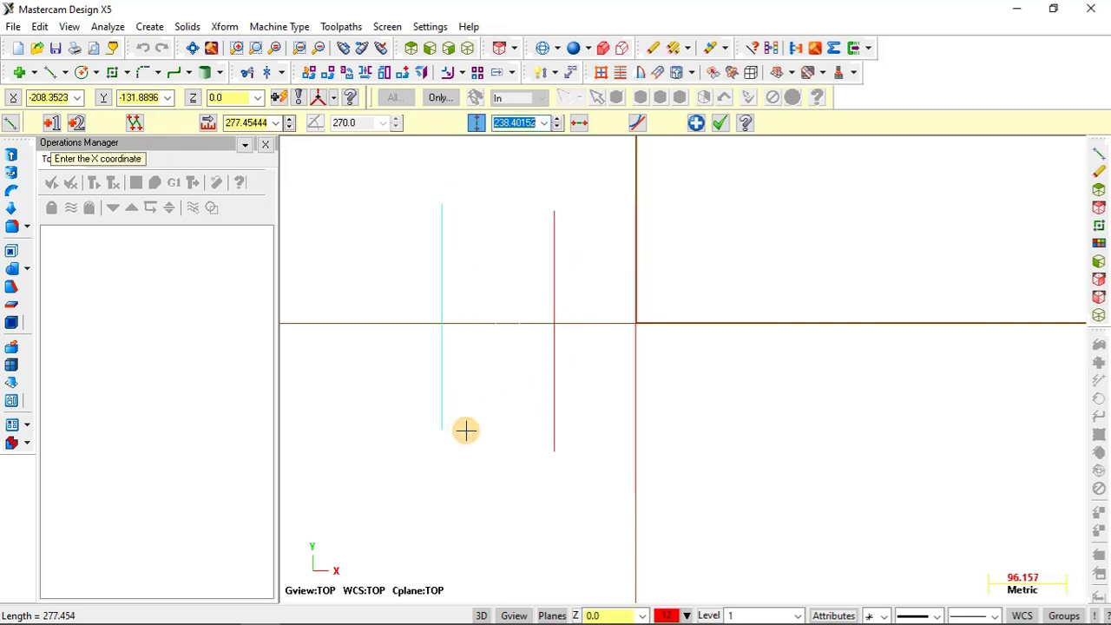
{"action": "type", "text": "100"}
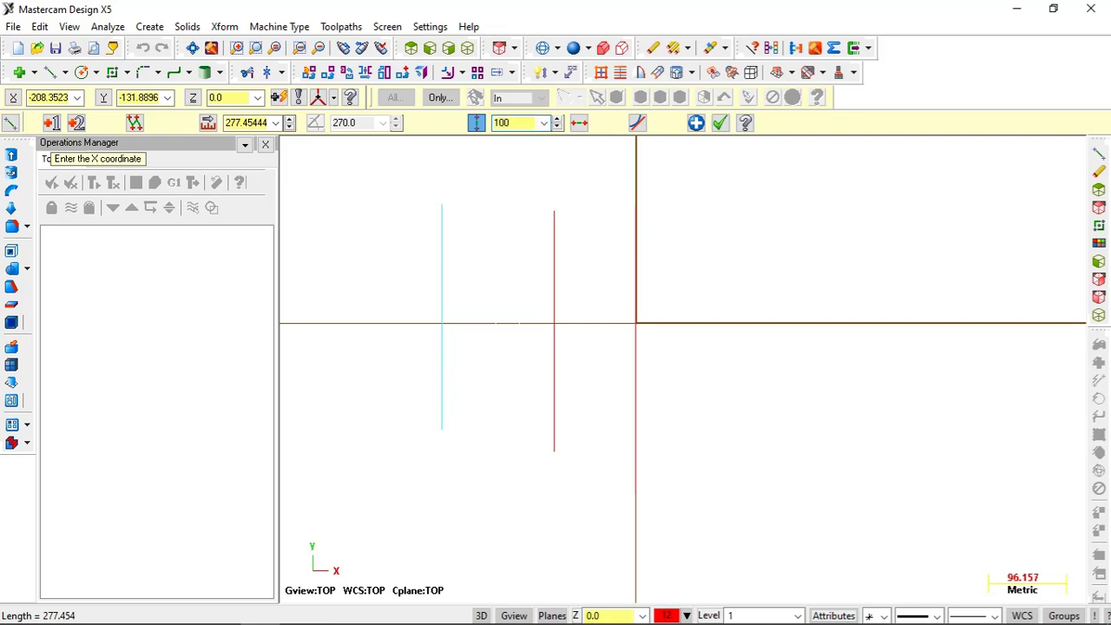
{"action": "key", "text": "Return"}
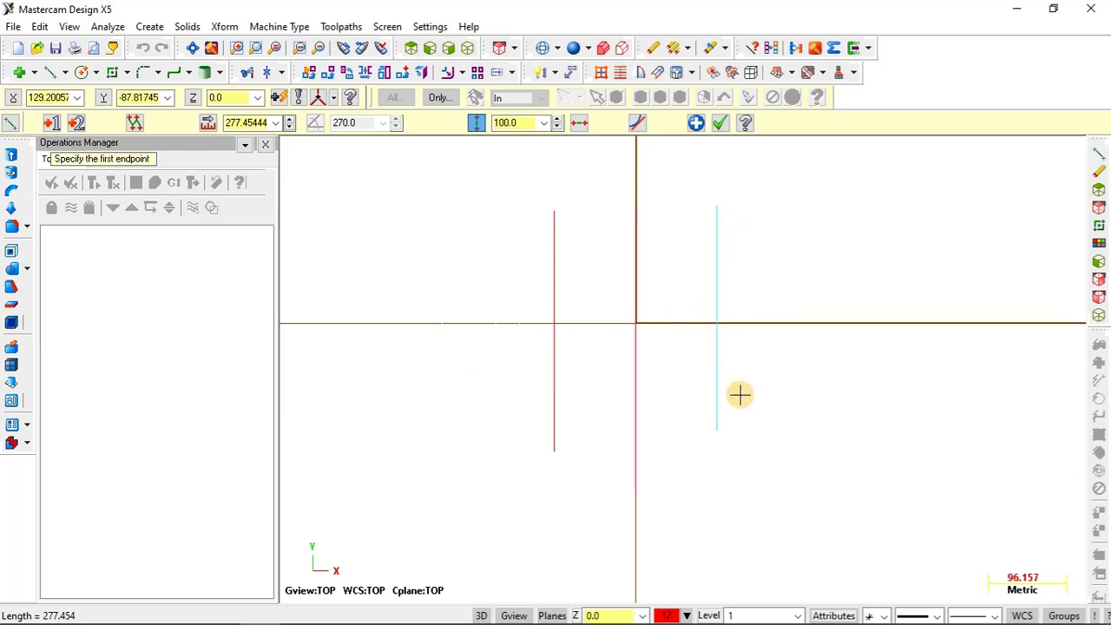
Switch to horizontal lines and draw one about 474 mm long across the verticals, placed at Y coordinate 100
{"action": "left_click", "coordinate": [579, 124]}
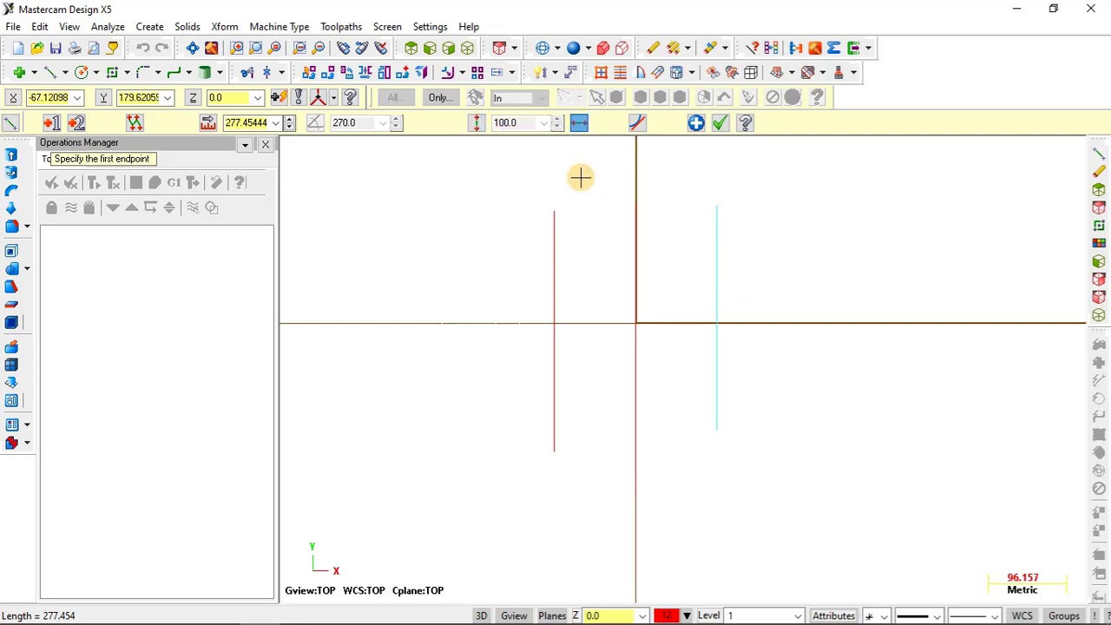
{"action": "key", "text": "Escape"}
{"action": "left_click", "coordinate": [49, 73]}
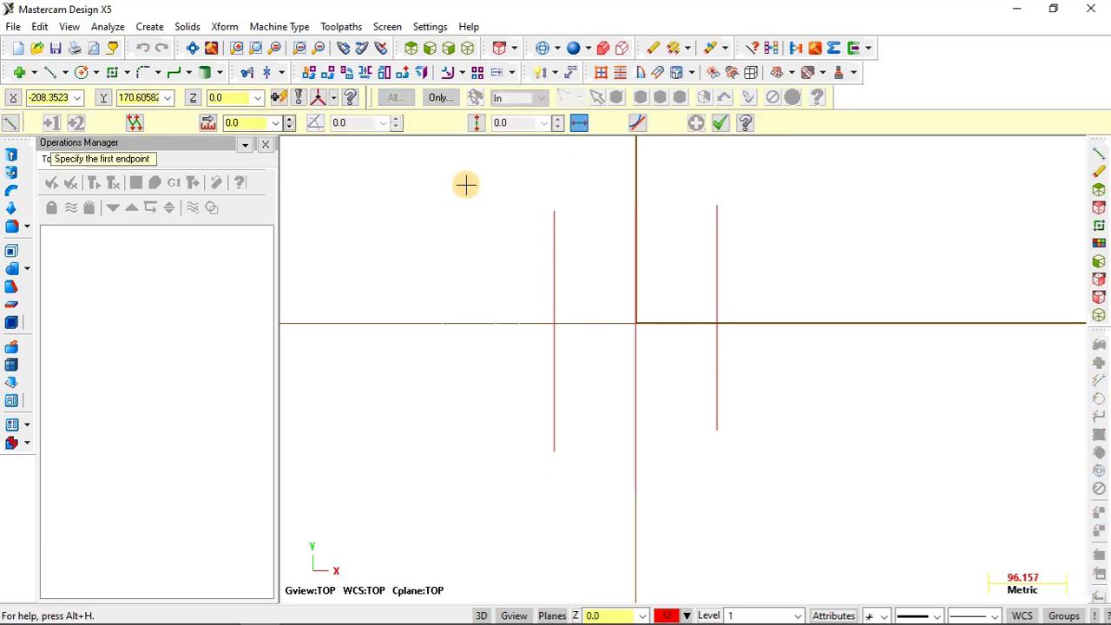
{"action": "left_click", "coordinate": [416, 211]}
{"action": "left_click", "coordinate": [802, 217]}
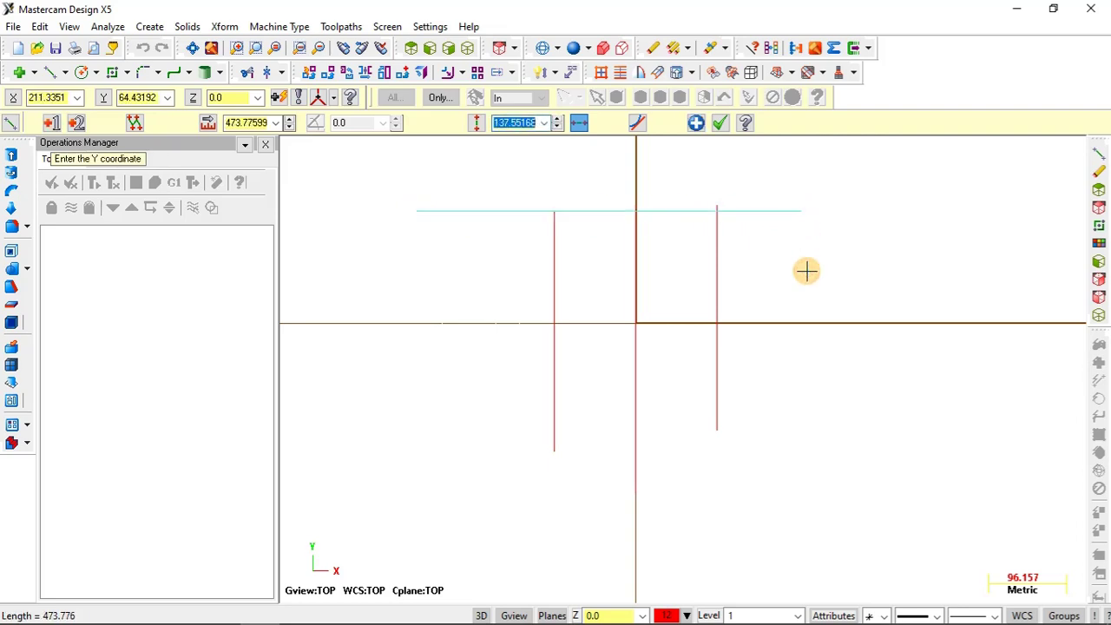
{"action": "type", "text": "100"}
{"action": "key", "text": "Return"}
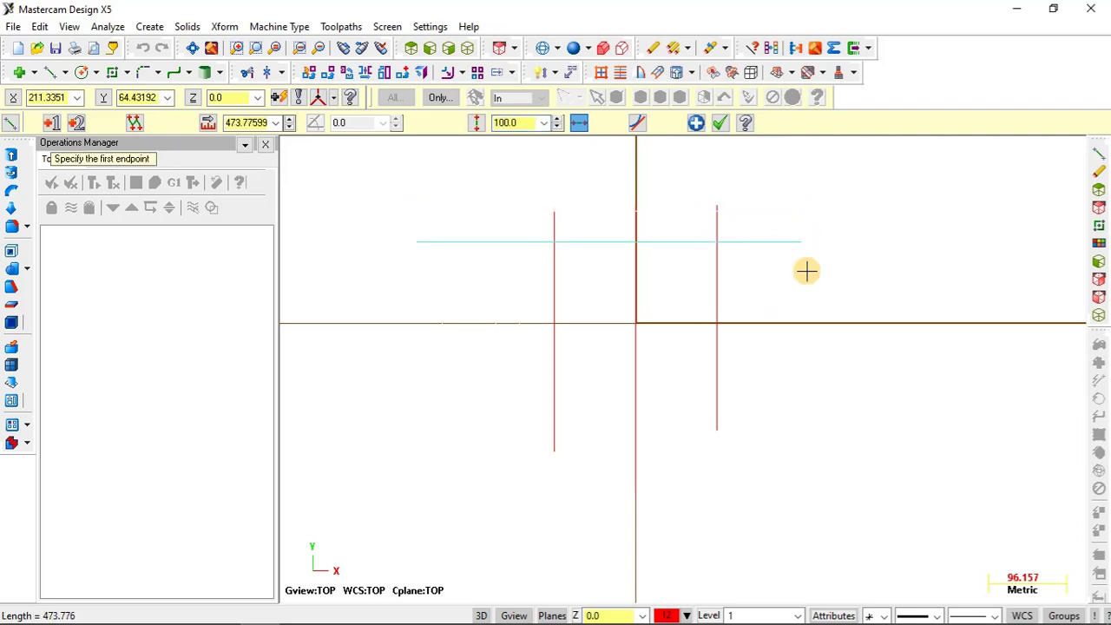
Draw a second horizontal line about 445 mm long, place it at Y coordinate -100 and end the line command
{"action": "left_click", "coordinate": [414, 188]}
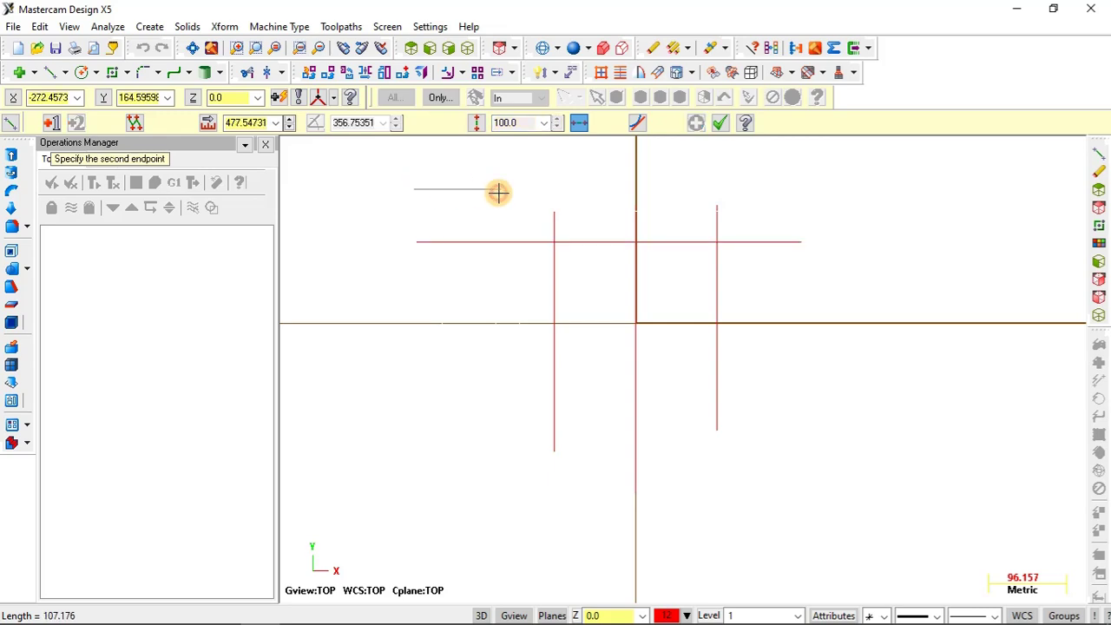
{"action": "left_click", "coordinate": [776, 190]}
{"action": "type", "text": "-1"}
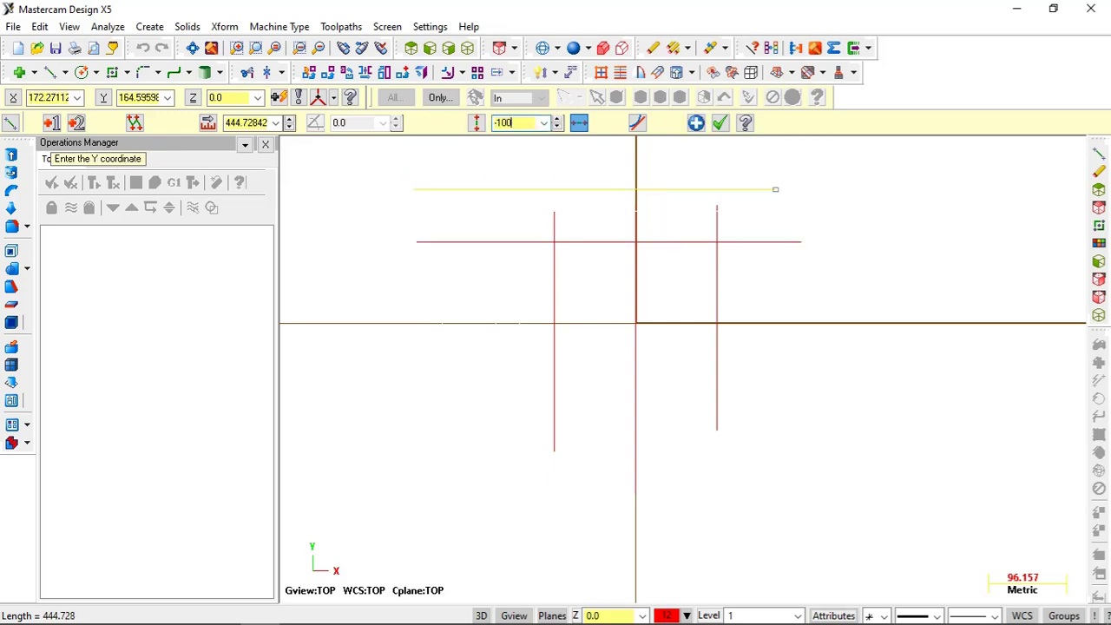
{"action": "type", "text": "00"}
{"action": "key", "text": "Return"}
{"action": "scroll", "coordinate": [778, 197], "scroll_direction": "up", "scroll_amount": 1}
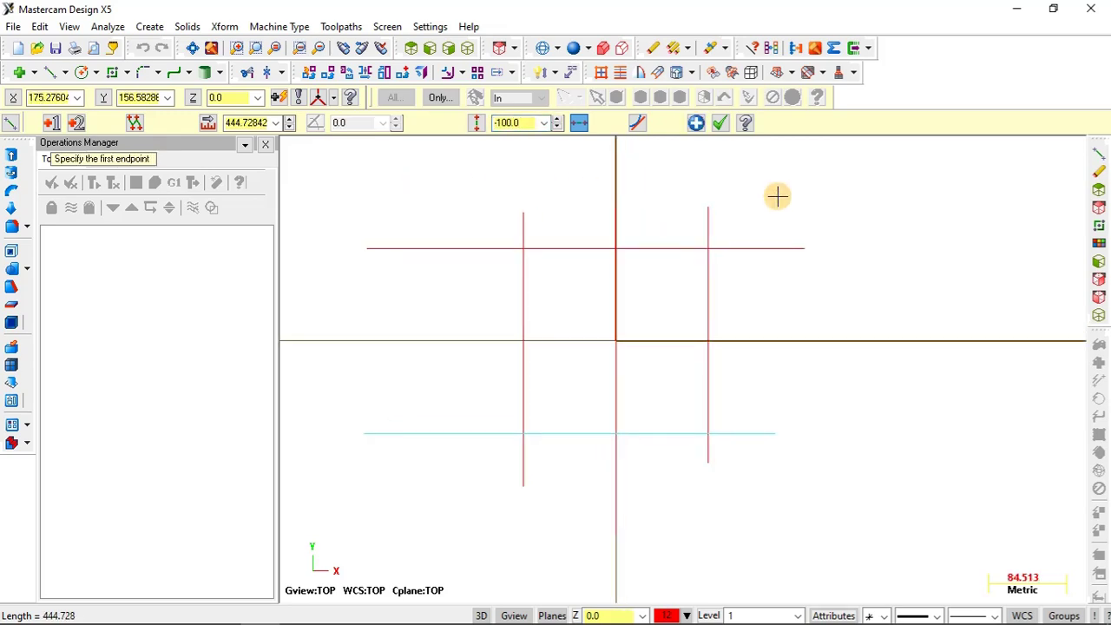
{"action": "key", "text": "Escape"}
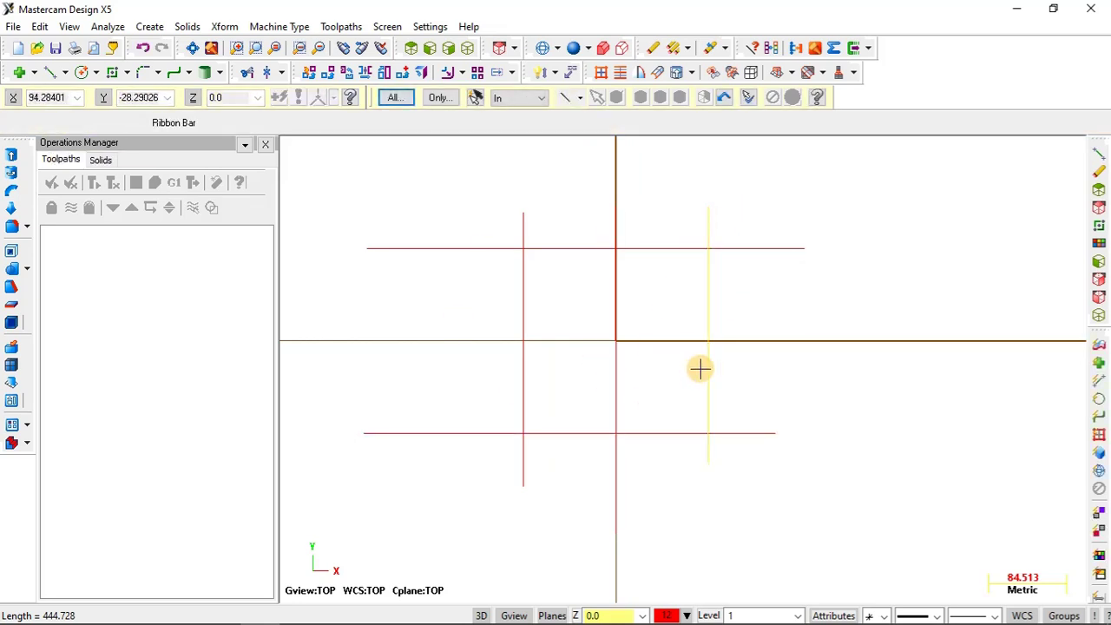
Window-select and delete the crossing horizontal and vertical lines, including the vertical line through the origin
{"action": "scroll", "coordinate": [708, 355], "scroll_direction": "down", "scroll_amount": 1}
{"action": "scroll", "coordinate": [707, 351], "scroll_direction": "down", "scroll_amount": 2}
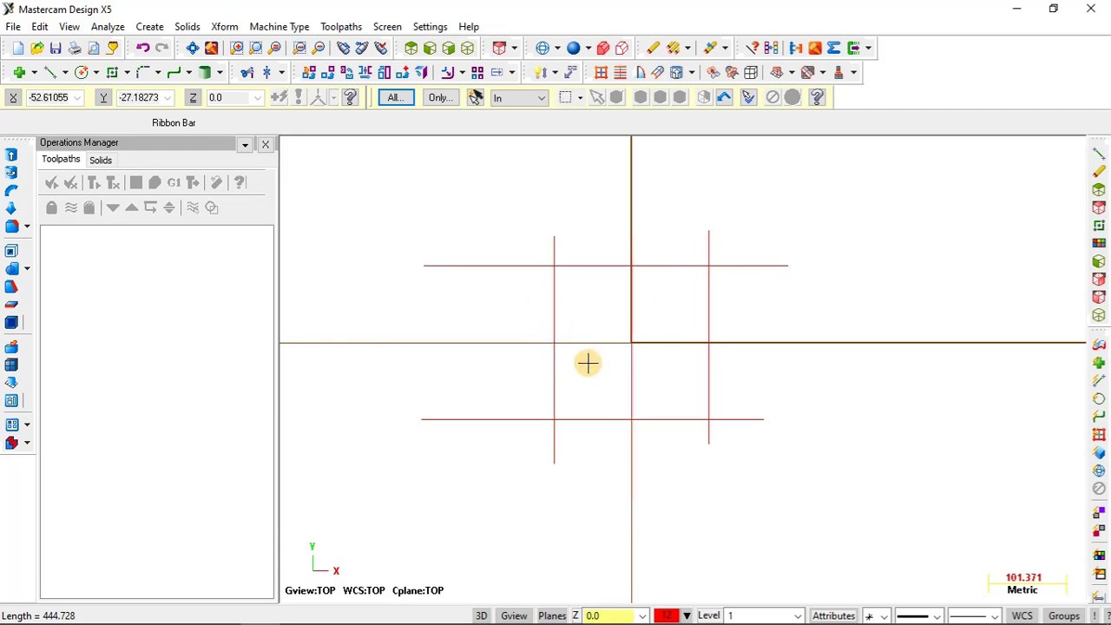
{"action": "scroll", "coordinate": [525, 277], "scroll_direction": "down", "scroll_amount": 2}
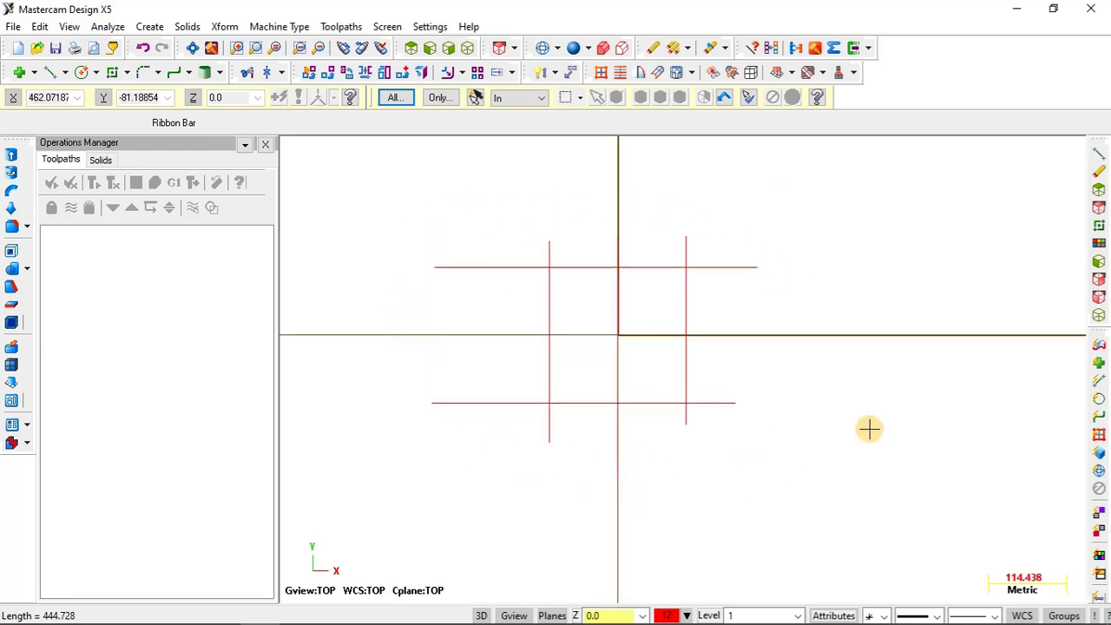
{"action": "scroll", "coordinate": [462, 223], "scroll_direction": "up", "scroll_amount": 2}
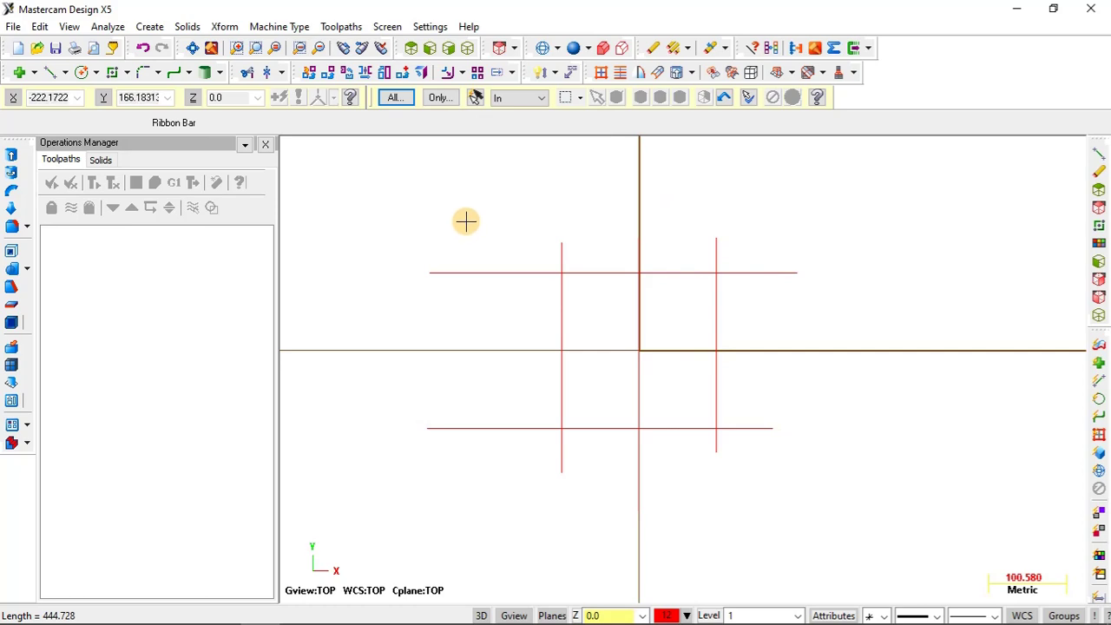
{"action": "left_click_drag", "start_coordinate": [402, 218], "coordinate": [834, 494]}
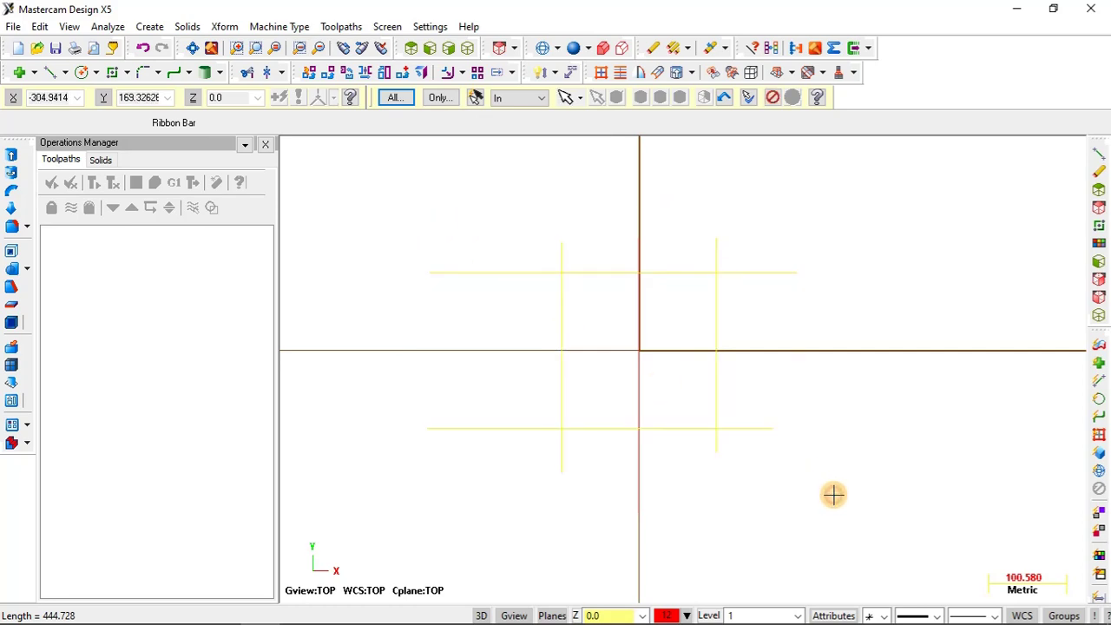
{"action": "key", "text": "Delete"}
{"action": "left_click_drag", "start_coordinate": [604, 209], "coordinate": [705, 545]}
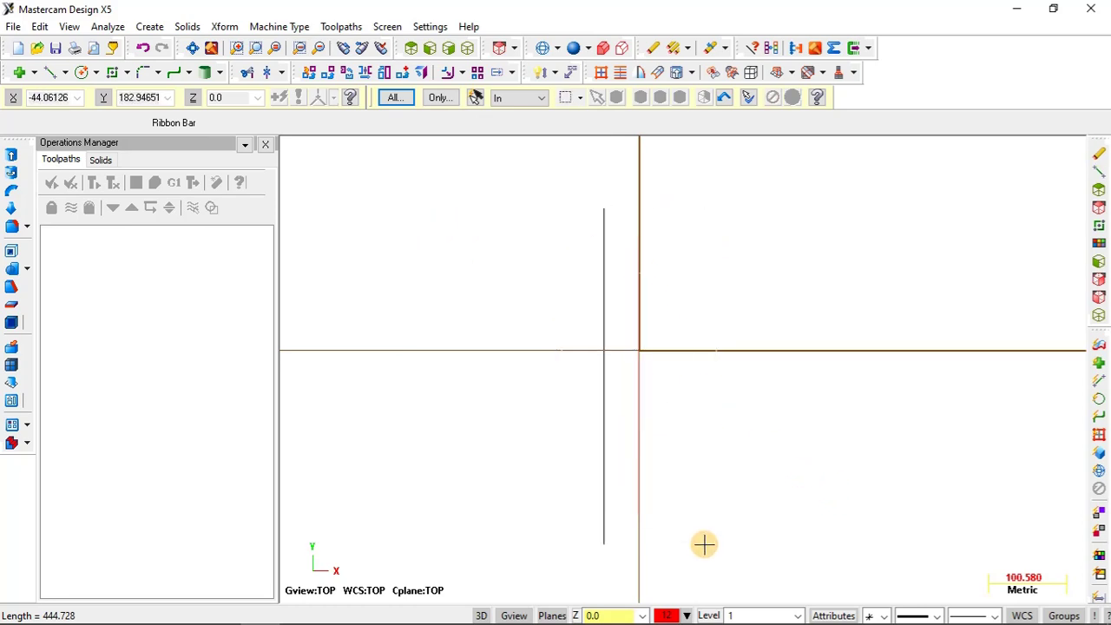
{"action": "key", "text": "Delete"}
{"action": "scroll", "coordinate": [461, 300], "scroll_direction": "up", "scroll_amount": 1}
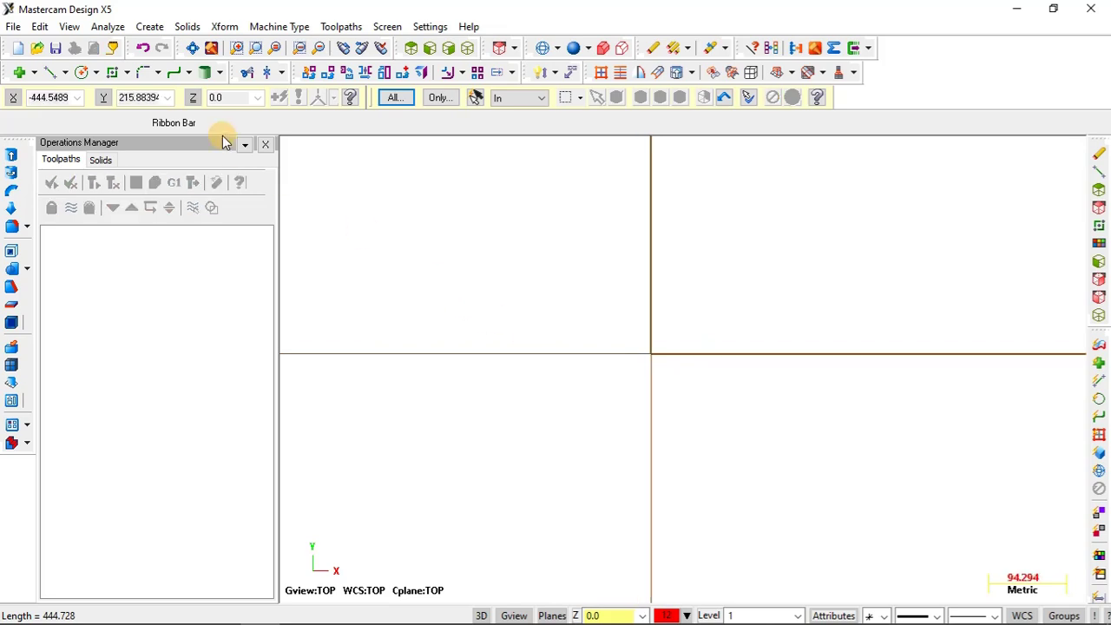
{"action": "left_click", "coordinate": [155, 28]}
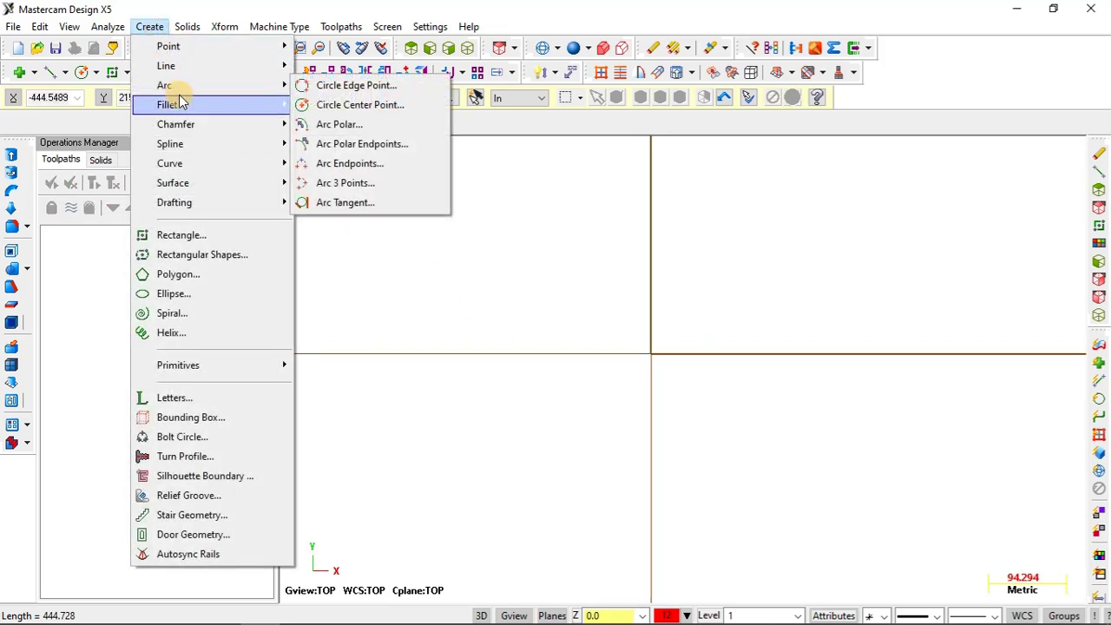
{"action": "mouse_move", "coordinate": [209, 91]}
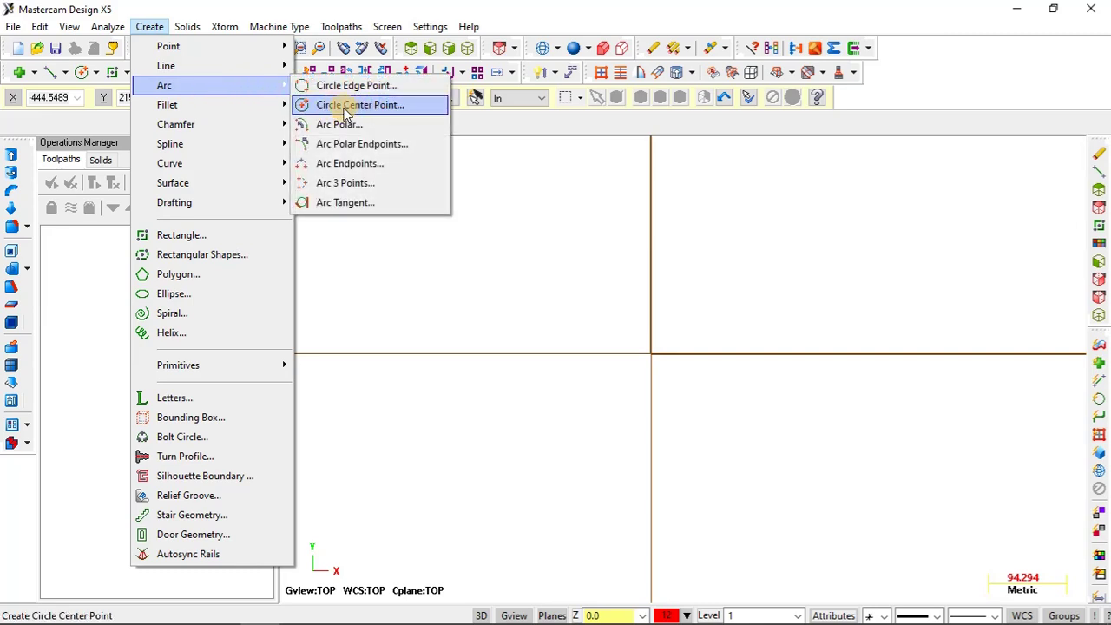
{"action": "left_click", "coordinate": [197, 5]}
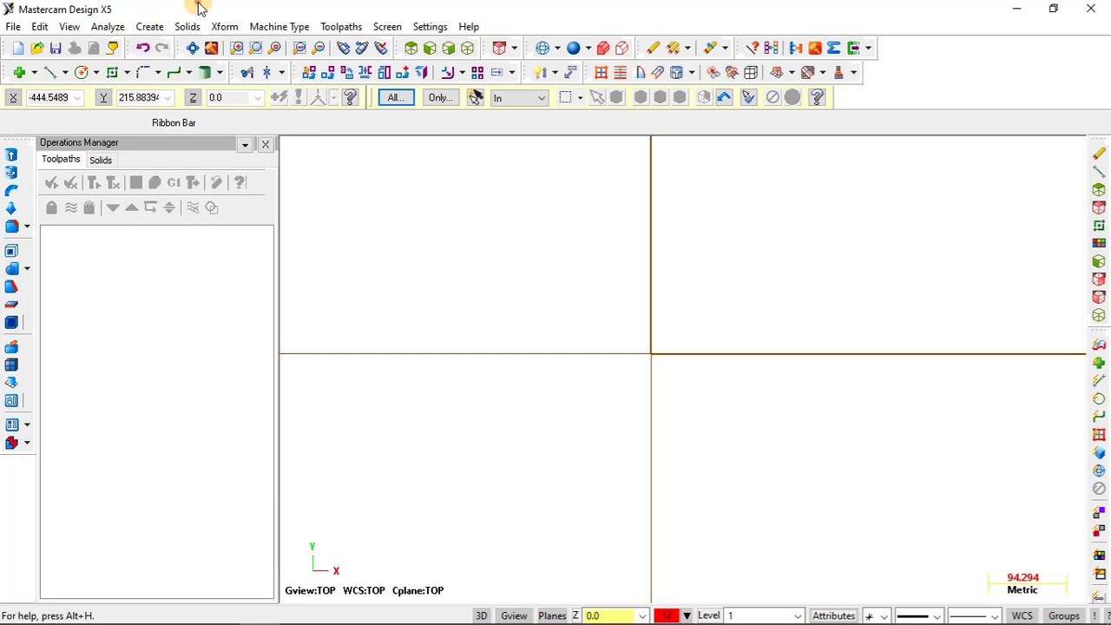
Draw a center-point circle of about 91 mm radius in the upper-left quadrant, end the command and delete all geometry
{"action": "left_click", "coordinate": [84, 74]}
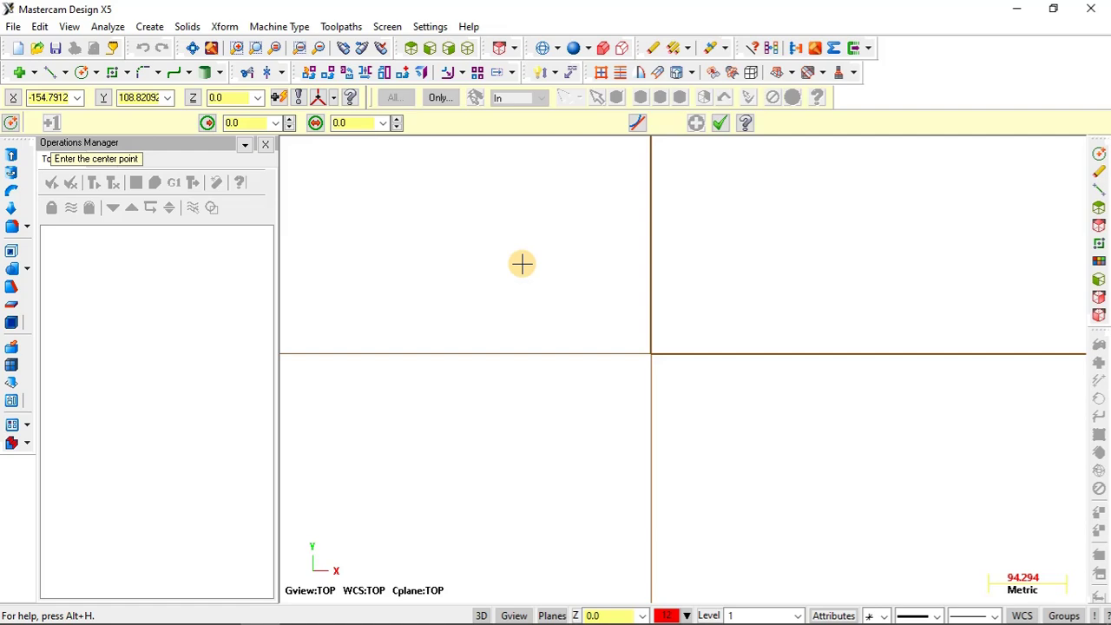
{"action": "scroll", "coordinate": [527, 264], "scroll_direction": "down", "scroll_amount": 1}
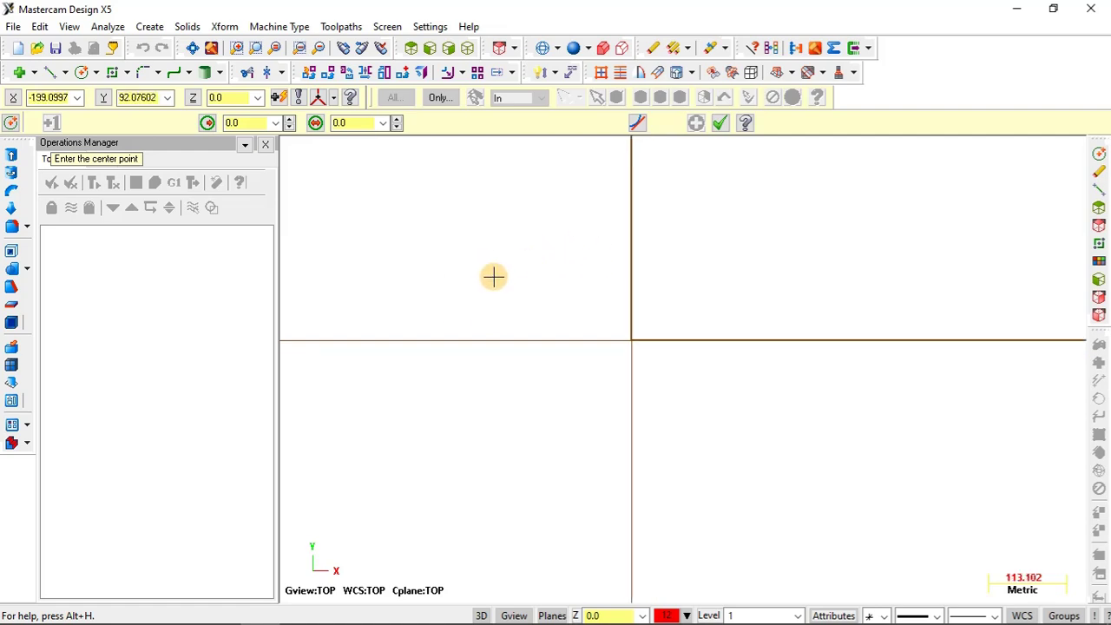
{"action": "scroll", "coordinate": [522, 257], "scroll_direction": "down", "scroll_amount": 1}
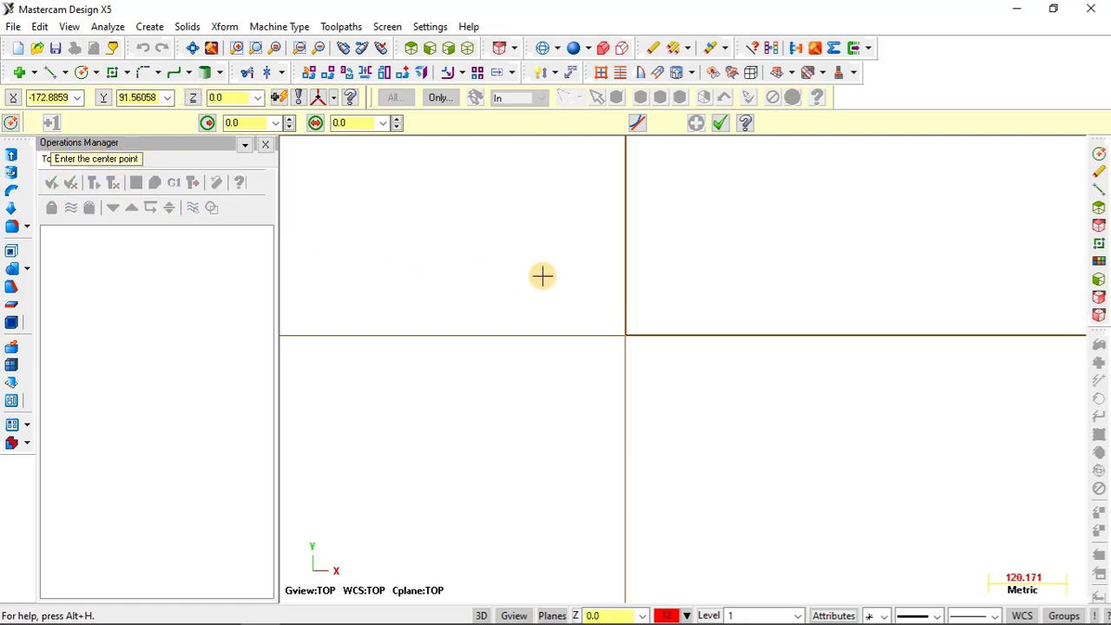
{"action": "scroll", "coordinate": [542, 276], "scroll_direction": "up", "scroll_amount": 2}
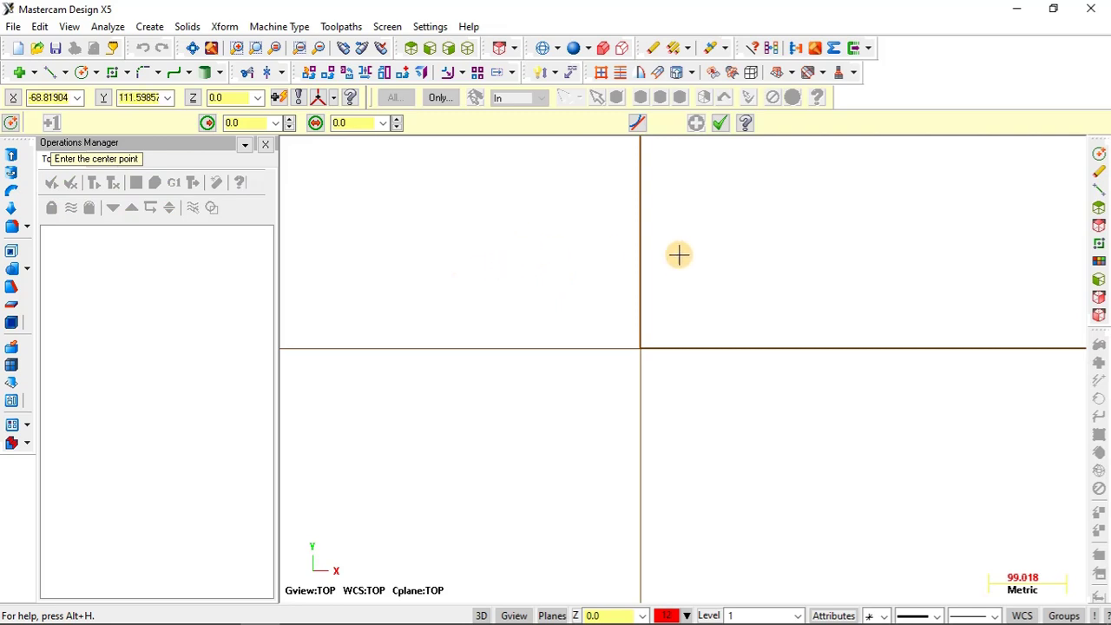
{"action": "left_click", "coordinate": [499, 248]}
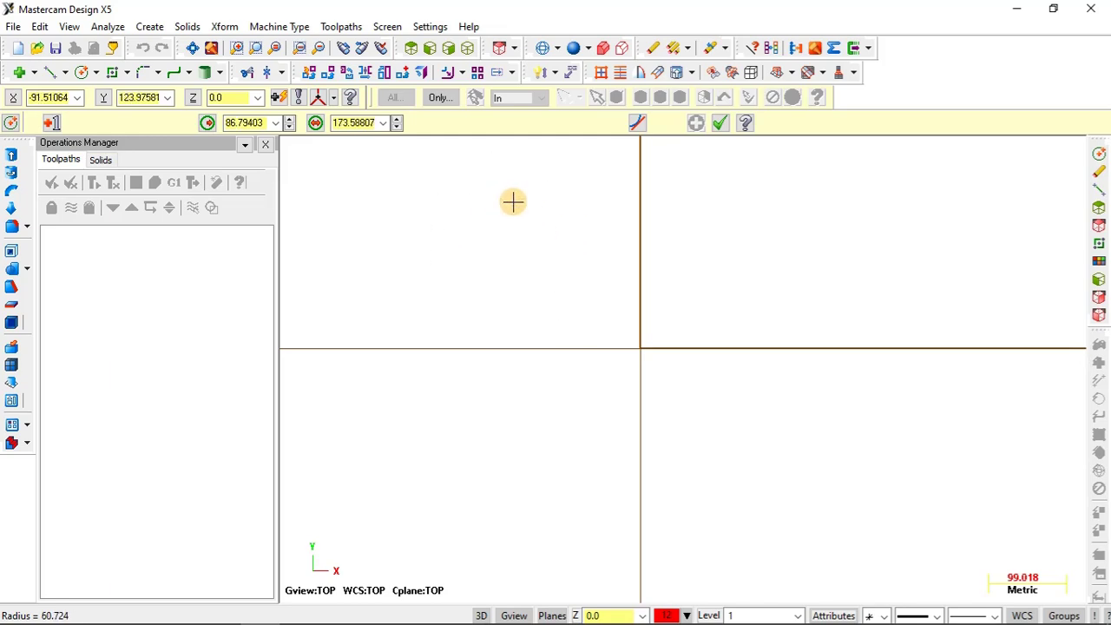
{"action": "left_click", "coordinate": [566, 220]}
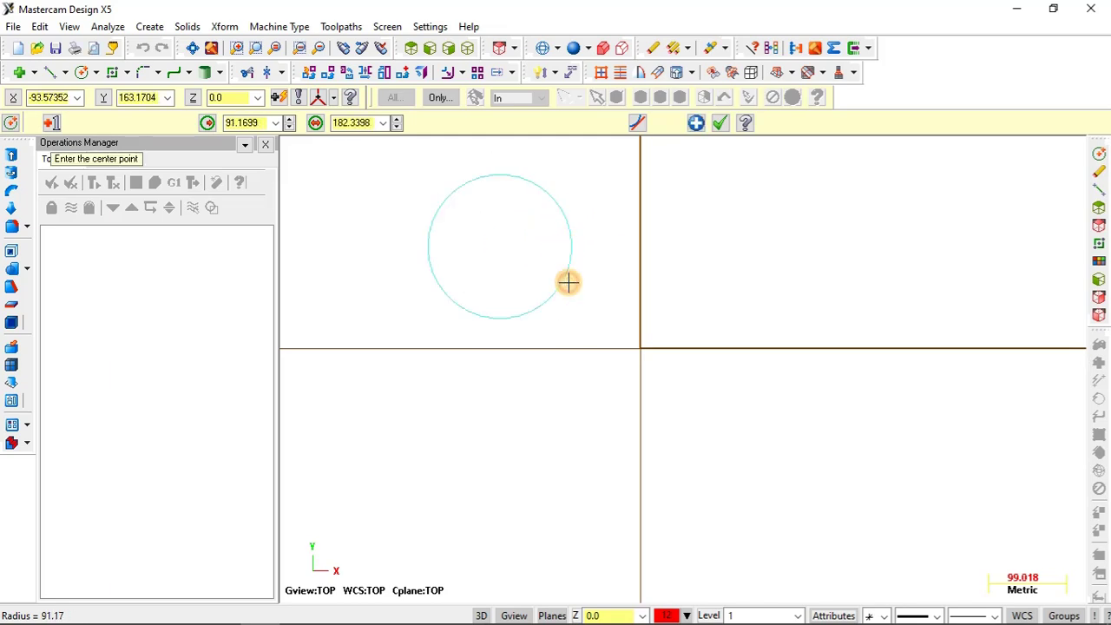
{"action": "scroll", "coordinate": [569, 372], "scroll_direction": "down", "scroll_amount": 1}
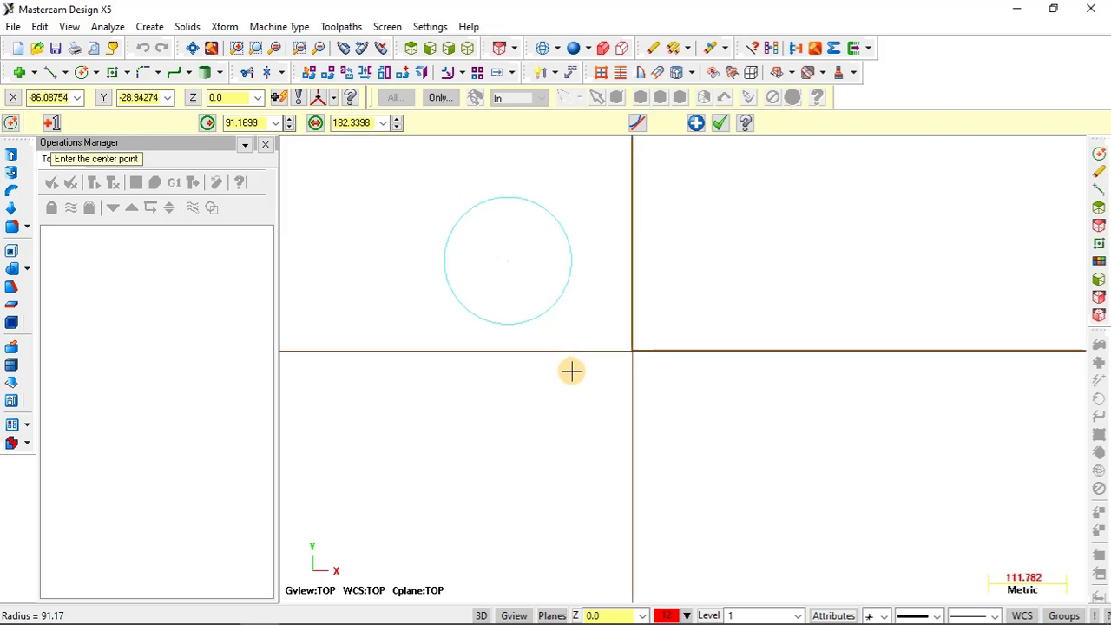
{"action": "key", "text": "Escape"}
{"action": "key", "text": "ctrl+a"}
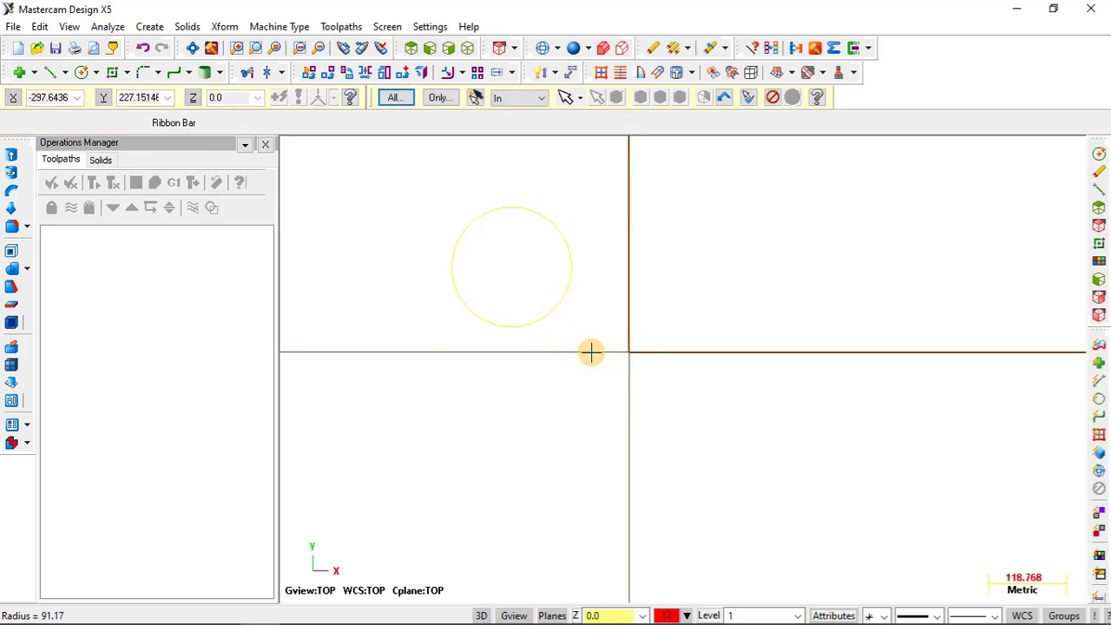
{"action": "key", "text": "Delete"}
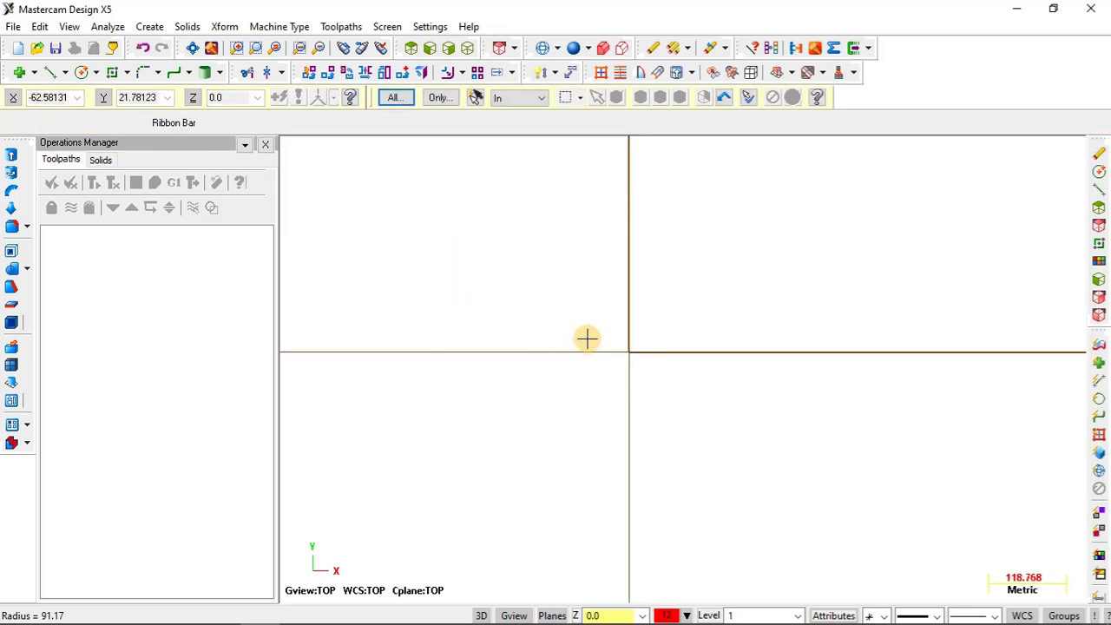
Draw a center-point circle on the origin with a diameter of 100 mm and end the circle command
{"action": "left_click", "coordinate": [81, 74]}
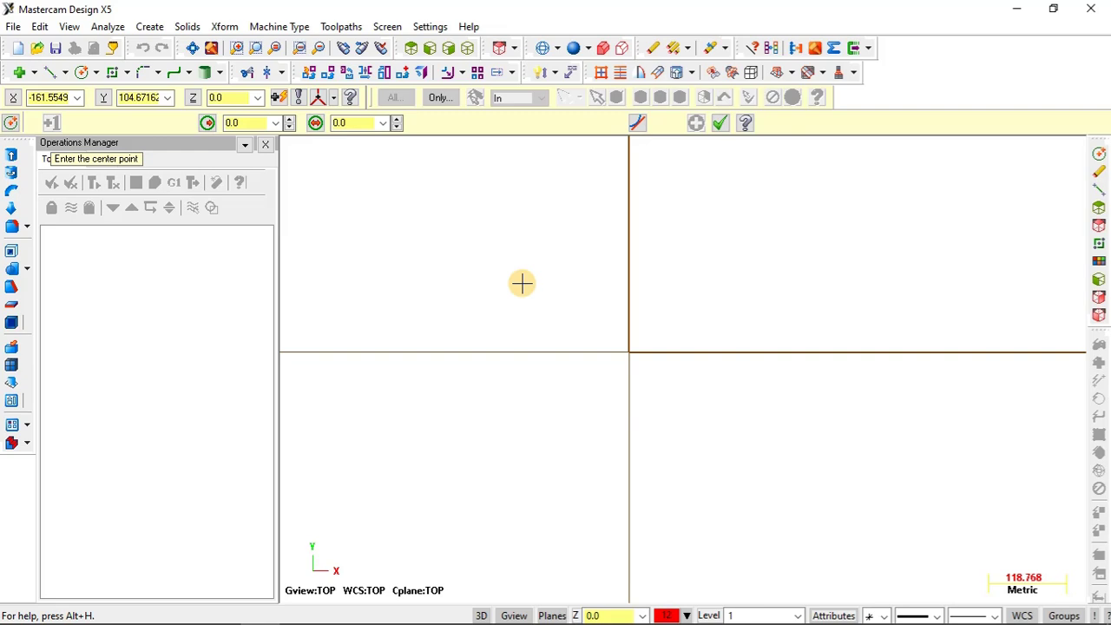
{"action": "key", "text": "o"}
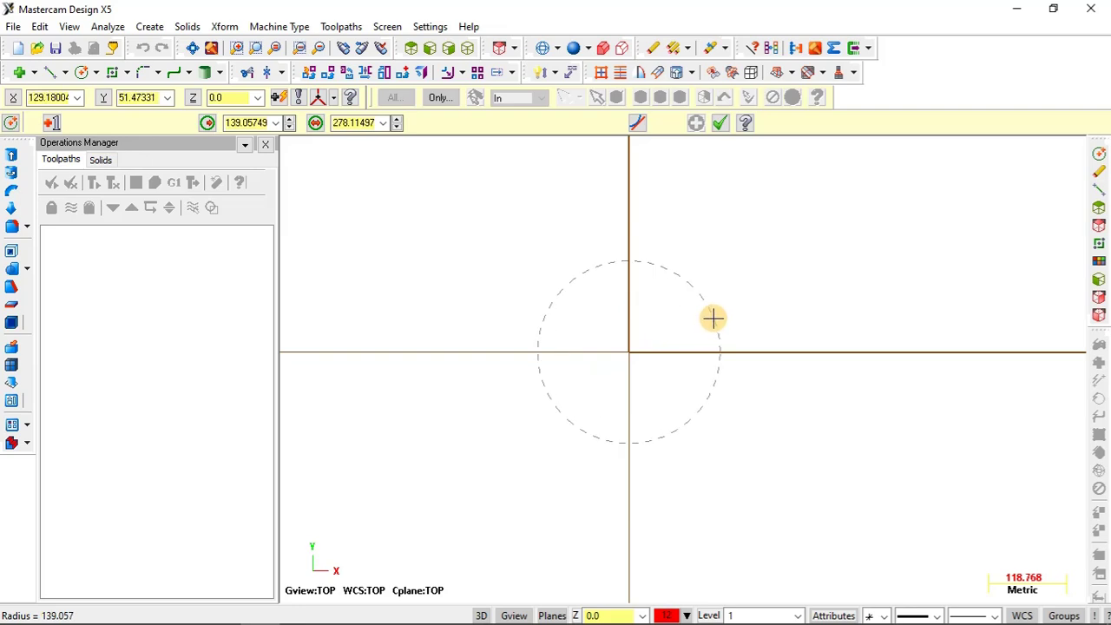
{"action": "scroll", "coordinate": [730, 299], "scroll_direction": "up", "scroll_amount": 1}
{"action": "scroll", "coordinate": [689, 300], "scroll_direction": "down", "scroll_amount": 1}
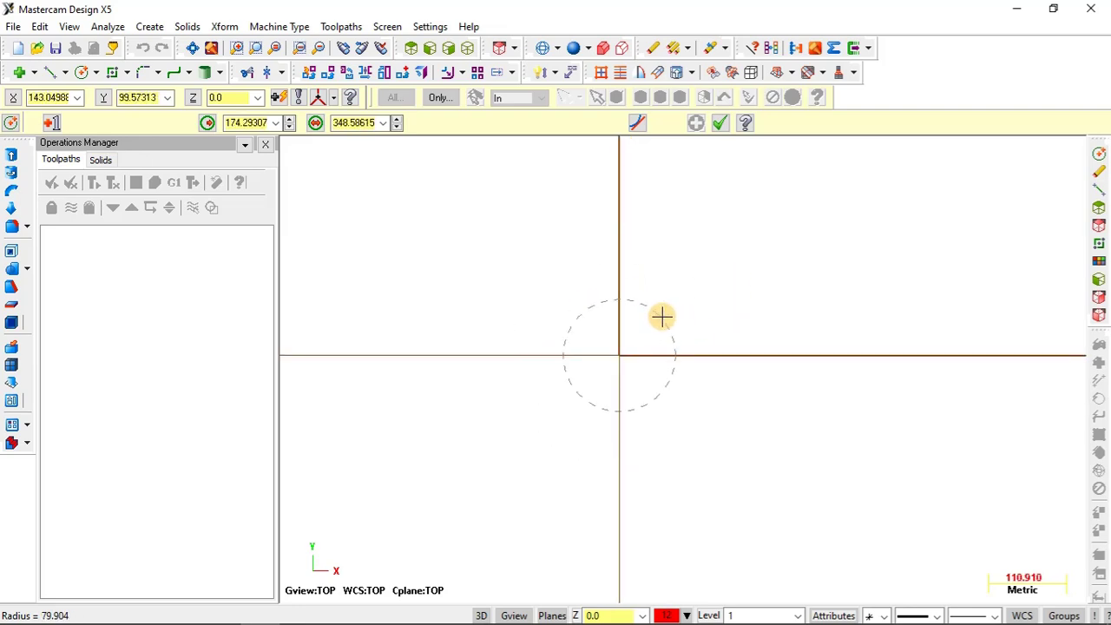
{"action": "scroll", "coordinate": [709, 330], "scroll_direction": "up", "scroll_amount": 1}
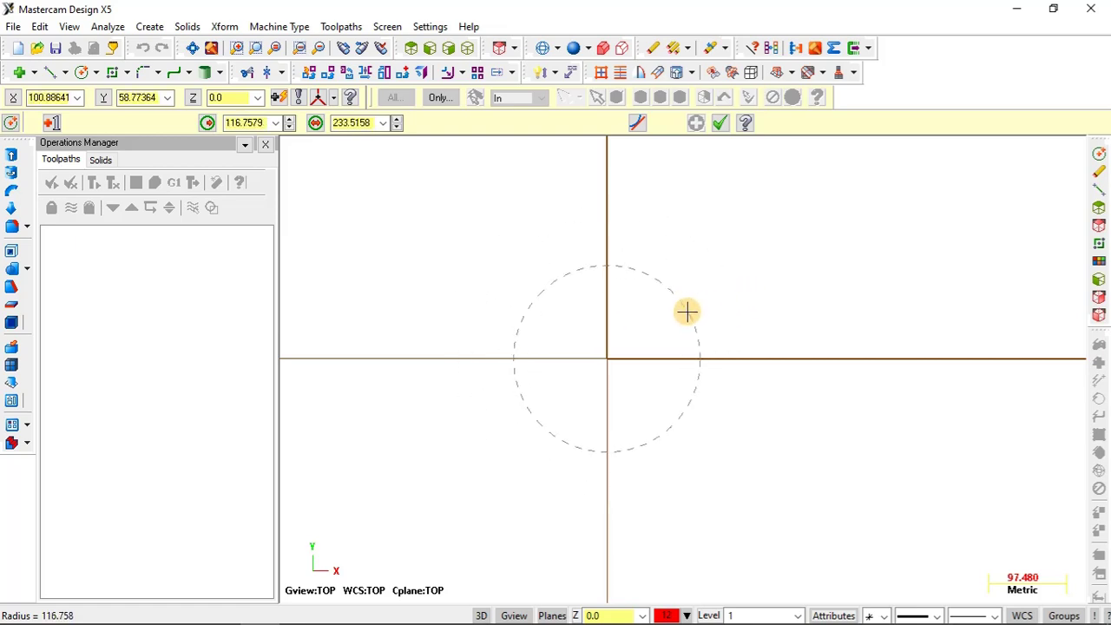
{"action": "scroll", "coordinate": [688, 308], "scroll_direction": "up", "scroll_amount": 1}
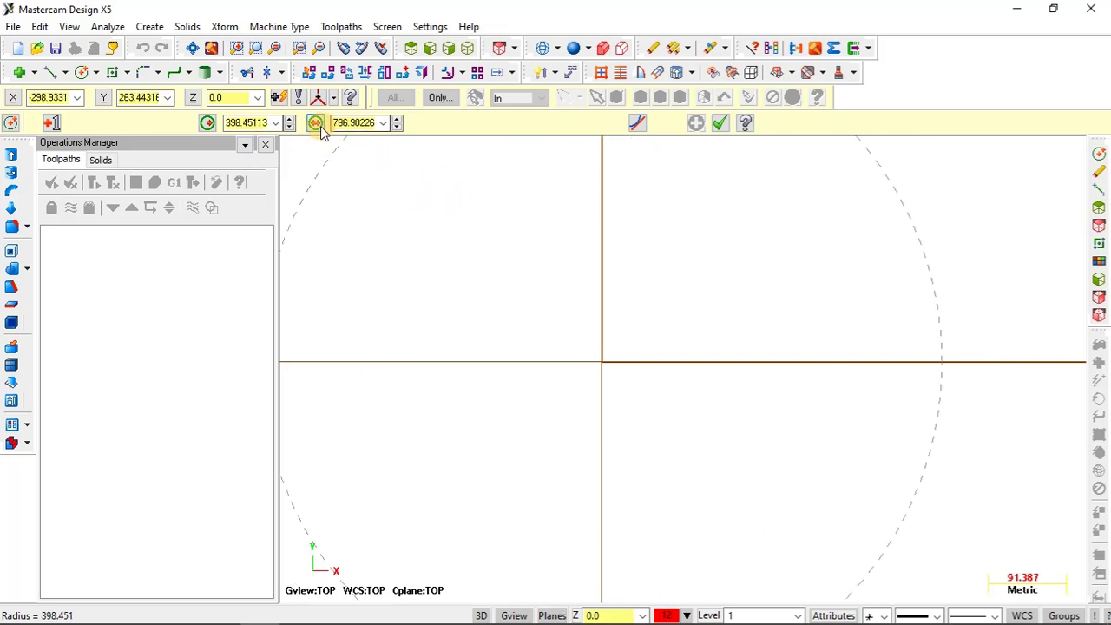
{"action": "scroll", "coordinate": [621, 349], "scroll_direction": "up", "scroll_amount": 2}
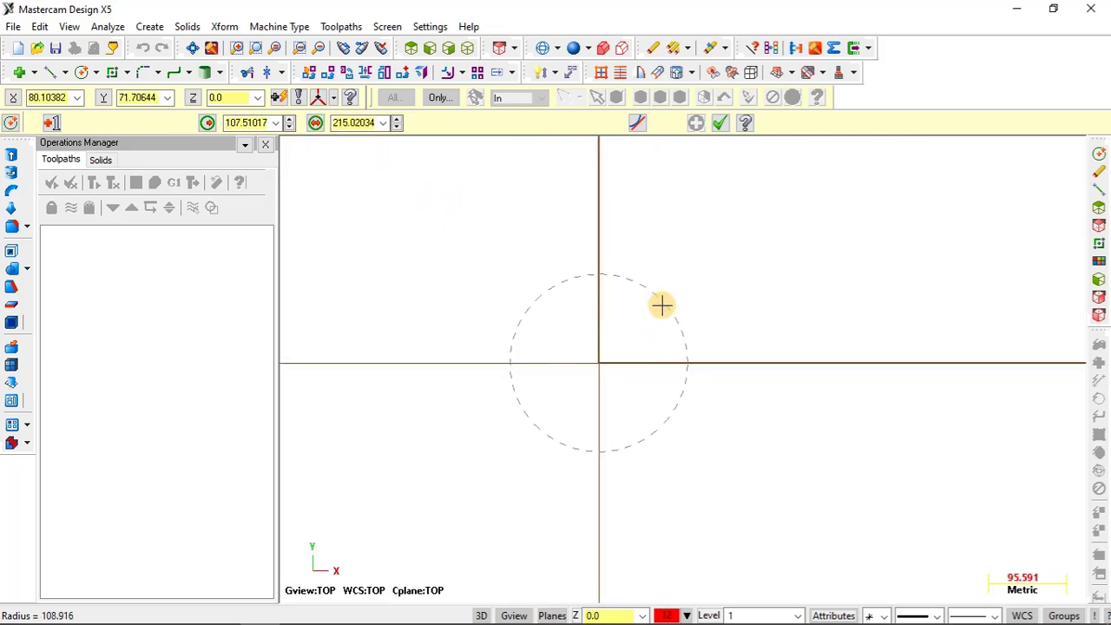
{"action": "key", "text": "d"}
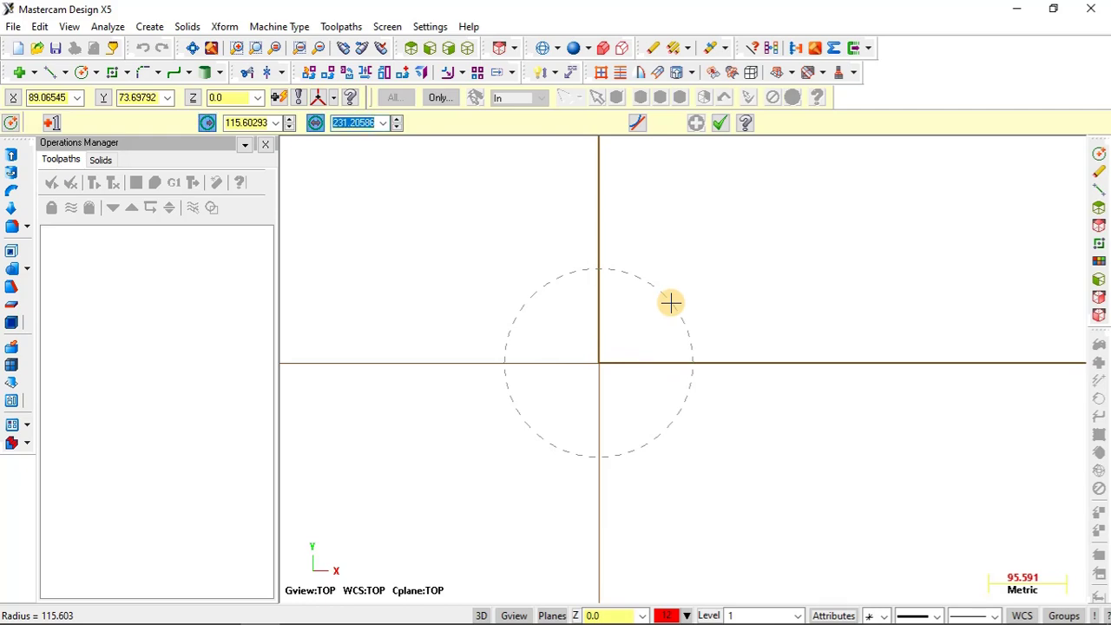
{"action": "type", "text": "100"}
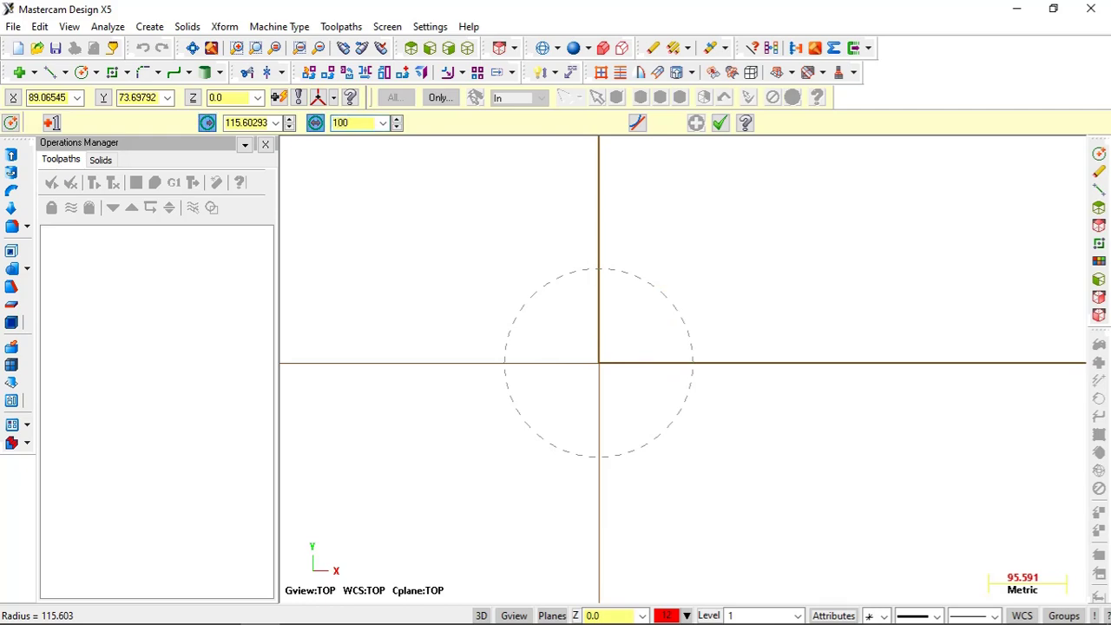
{"action": "key", "text": "Return"}
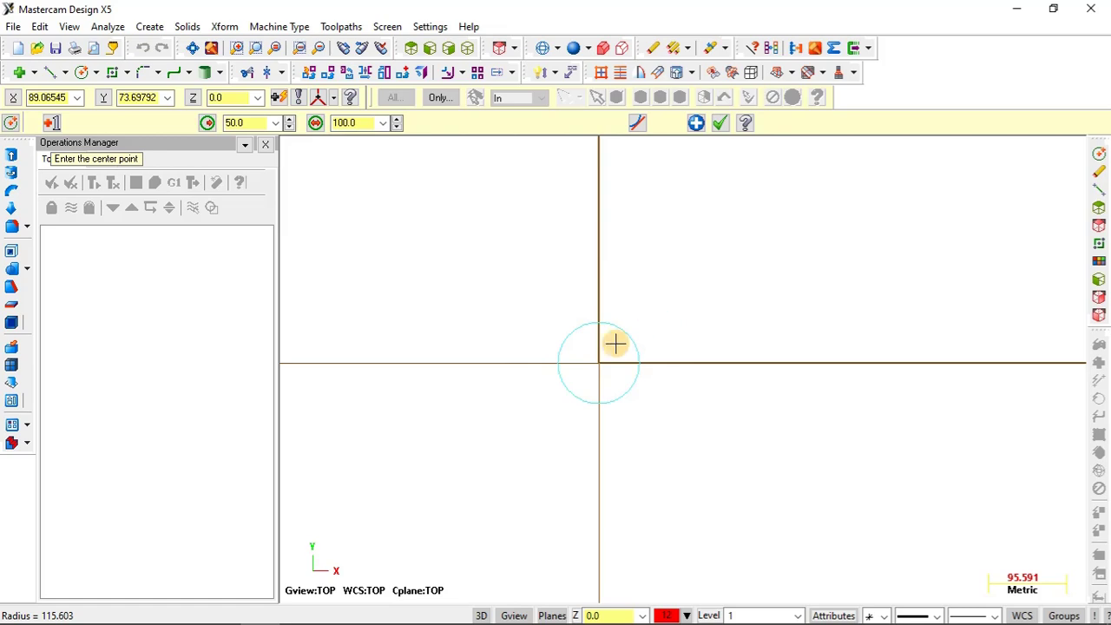
{"action": "scroll", "coordinate": [617, 356], "scroll_direction": "up", "scroll_amount": 5}
{"action": "key", "text": "Escape"}
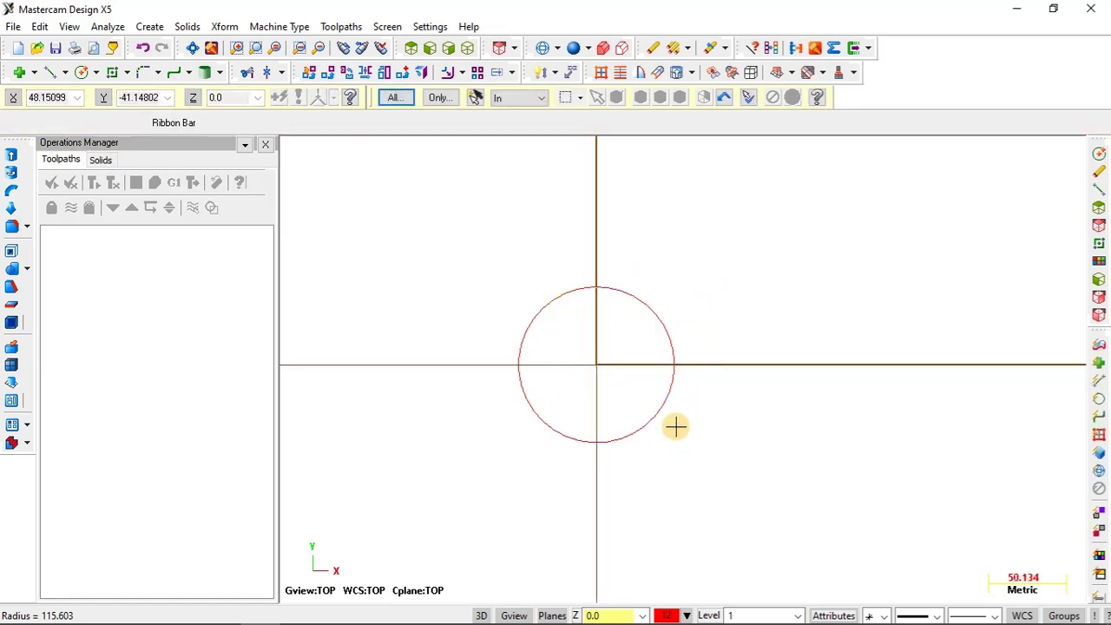
Window-select the circle around the origin and delete it
{"action": "scroll", "coordinate": [694, 413], "scroll_direction": "down", "scroll_amount": 1}
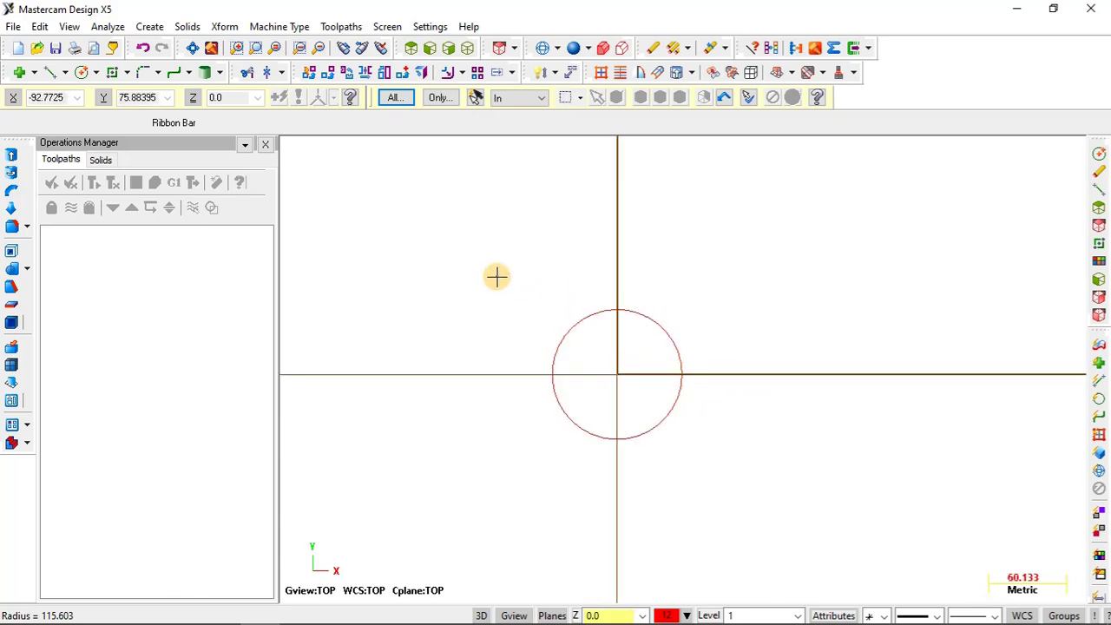
{"action": "left_click_drag", "start_coordinate": [496, 277], "coordinate": [760, 492]}
{"action": "key", "text": "Delete"}
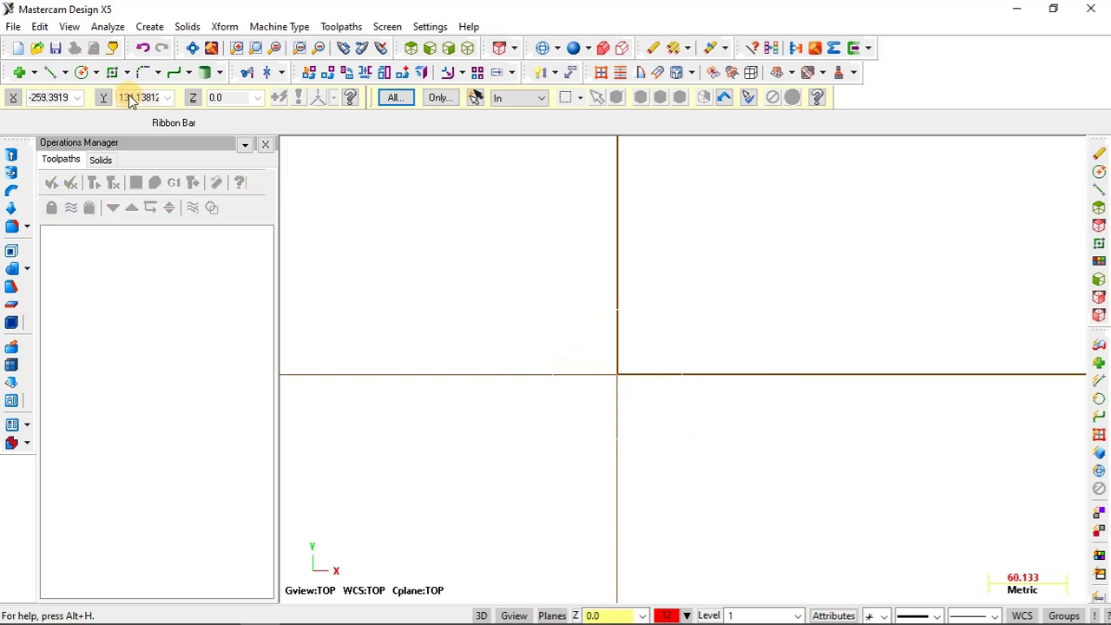
Draw a center-anchored rectangle about 136 by 132 mm in the upper-left quadrant and end the command
{"action": "left_click", "coordinate": [150, 27]}
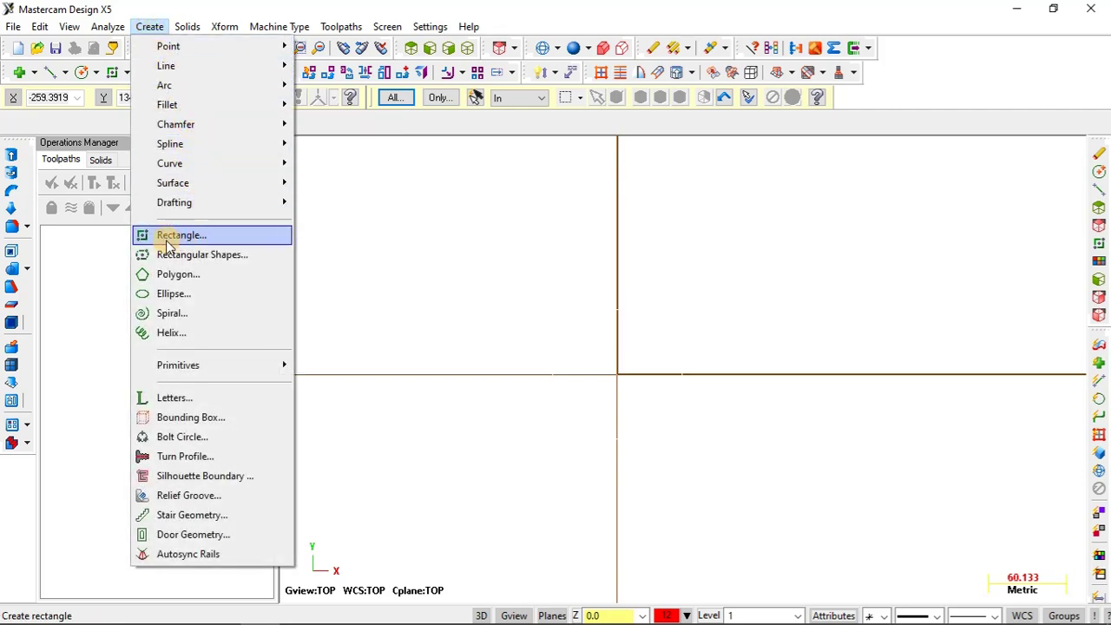
{"action": "left_click", "coordinate": [221, 9]}
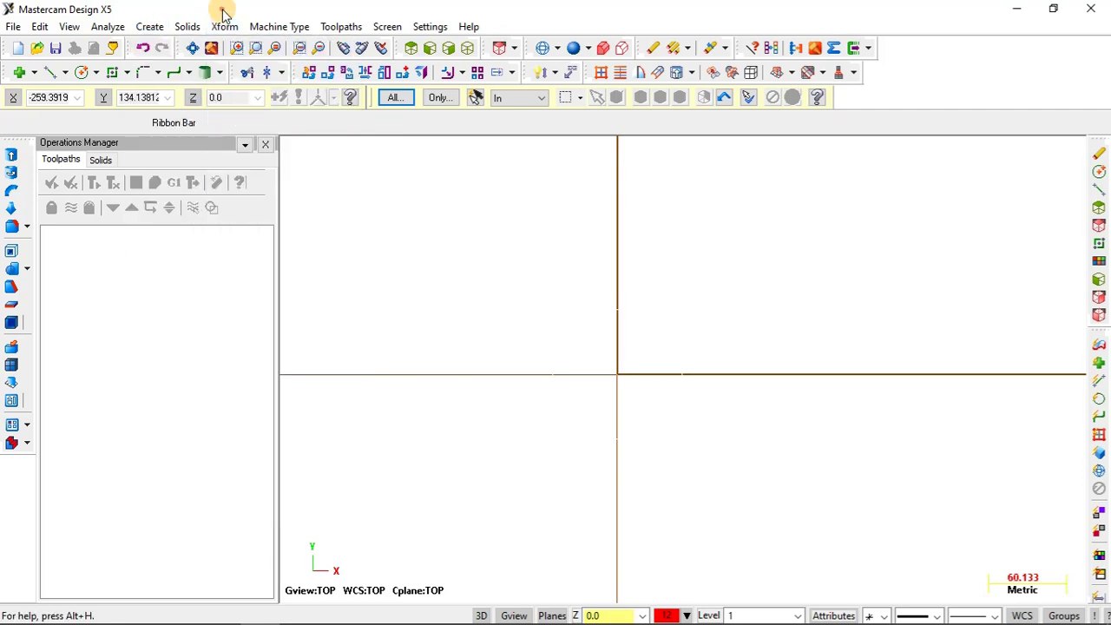
{"action": "left_click", "coordinate": [114, 76]}
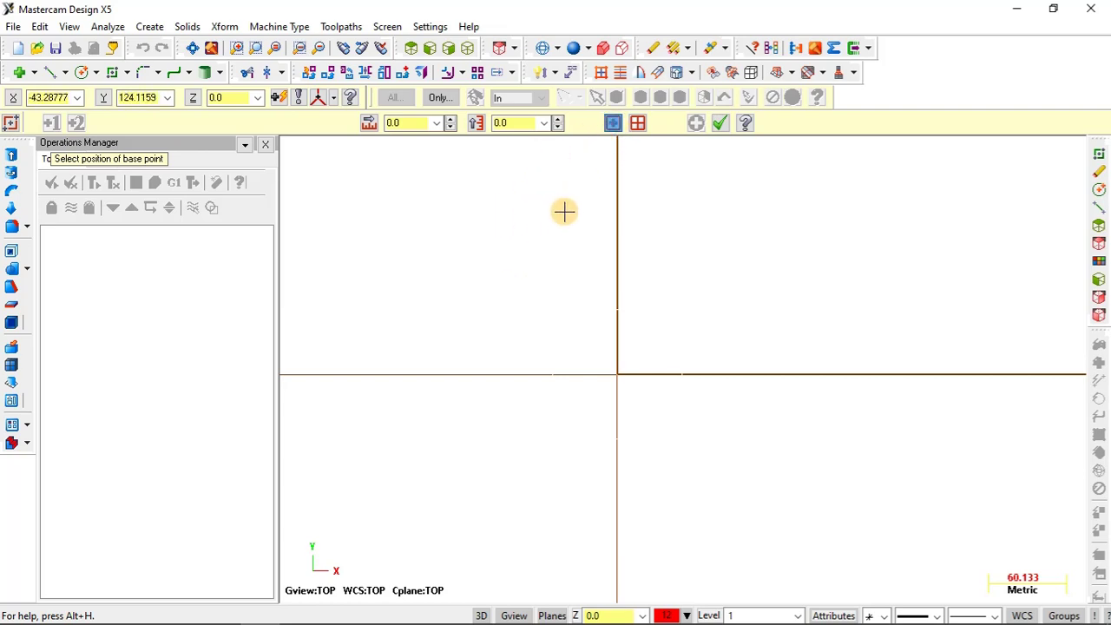
{"action": "scroll", "coordinate": [608, 276], "scroll_direction": "down", "scroll_amount": 3}
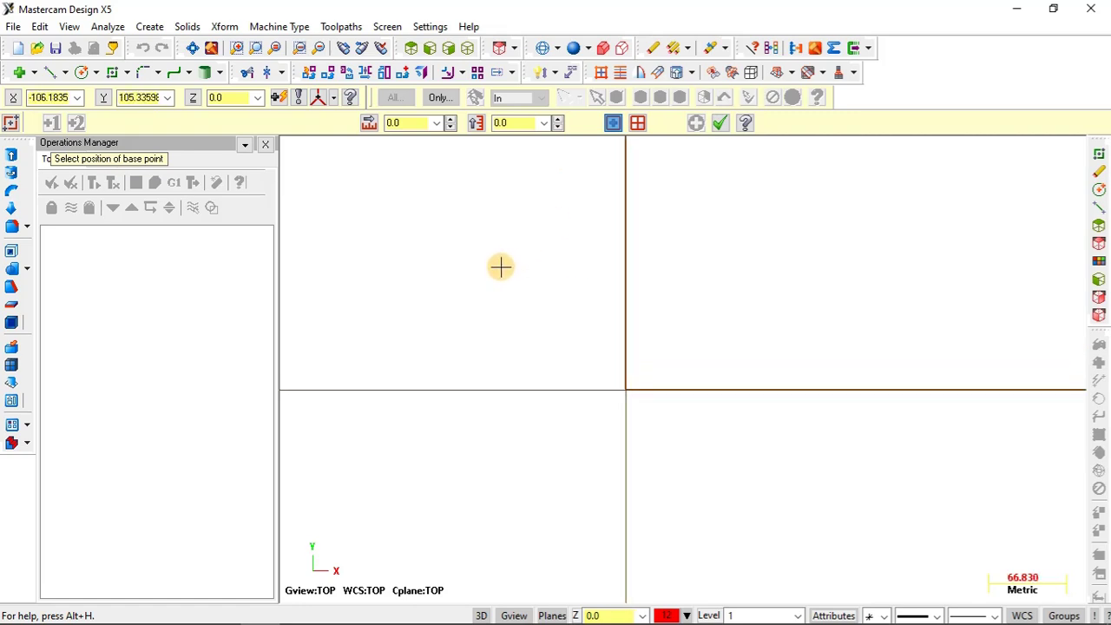
{"action": "left_click", "coordinate": [613, 123]}
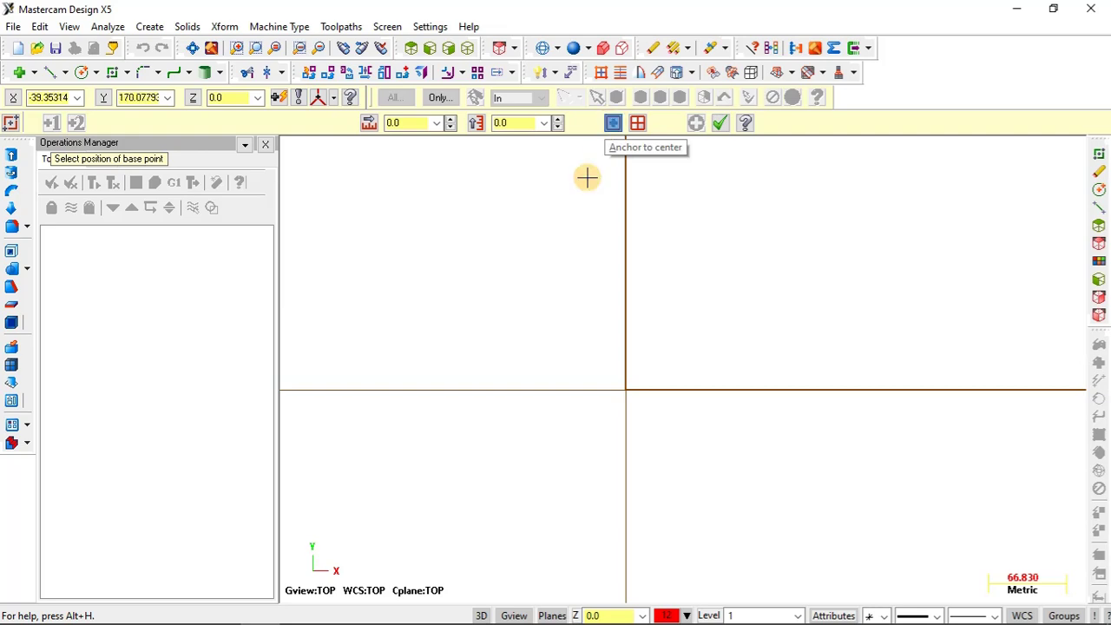
{"action": "left_click", "coordinate": [492, 280]}
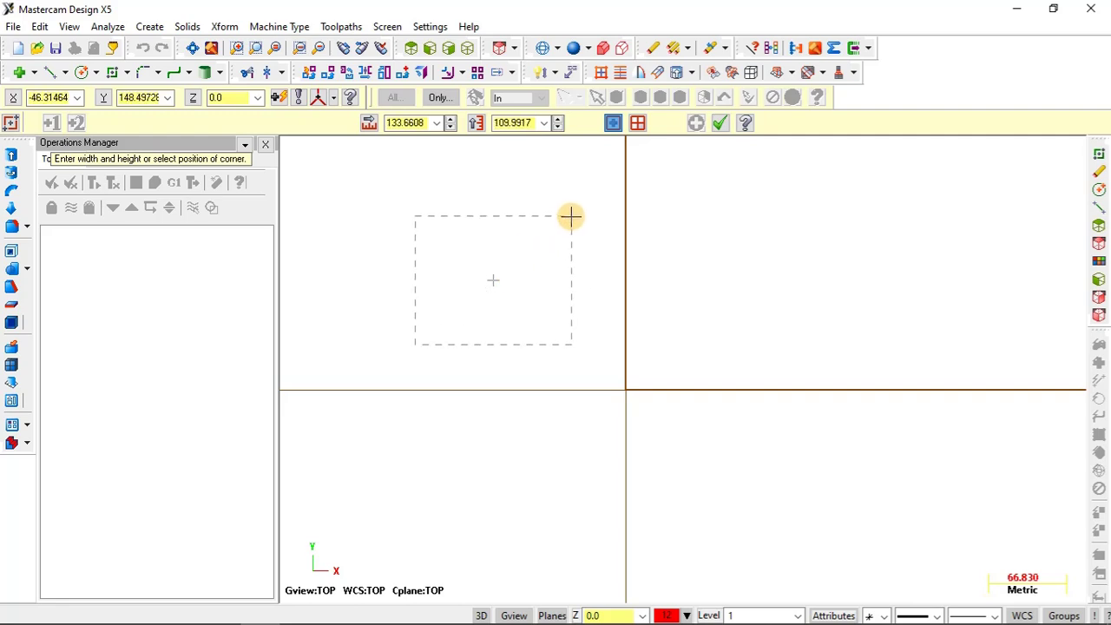
{"action": "left_click", "coordinate": [572, 203]}
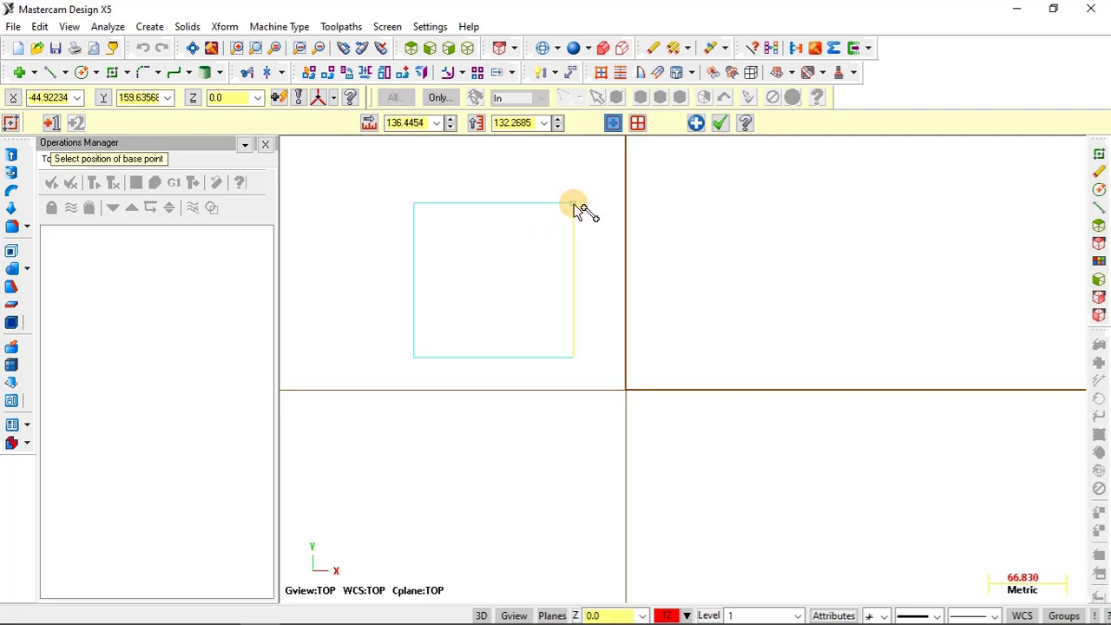
{"action": "key", "text": "Escape"}
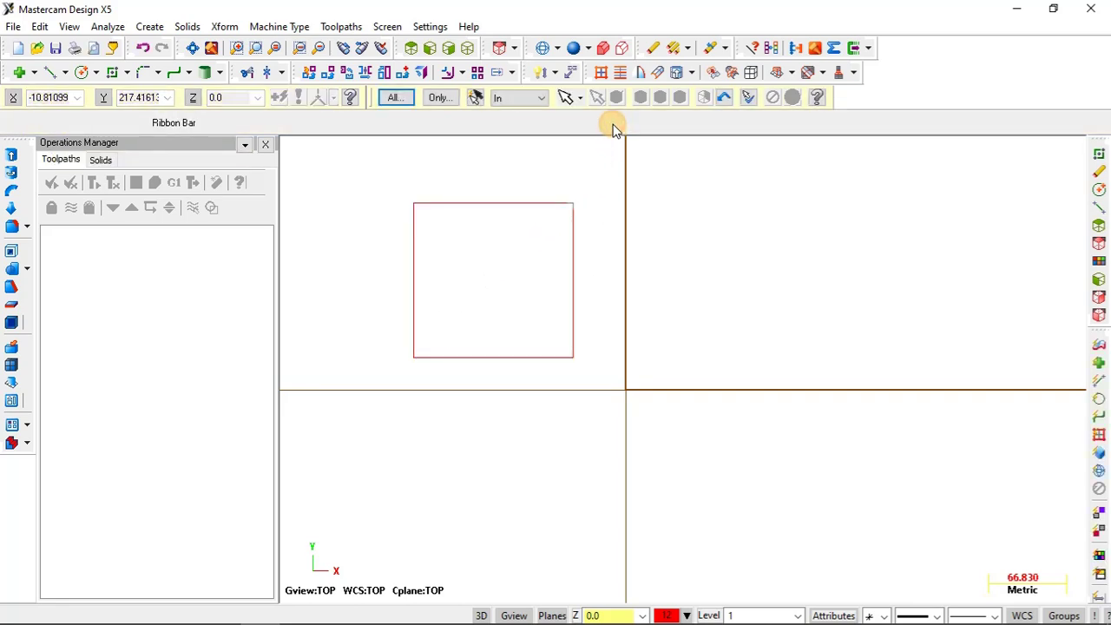
Restart the rectangle command without the center anchor and draw a corner-to-corner rectangle about 145 by 127 mm in the upper-right quadrant
{"action": "left_click", "coordinate": [112, 72]}
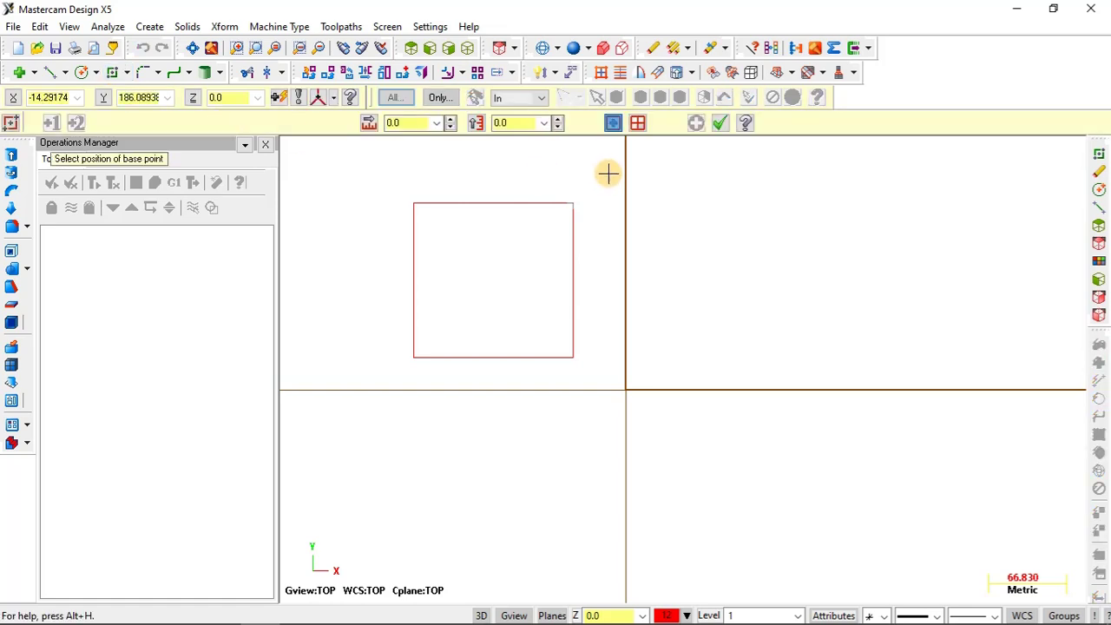
{"action": "left_click", "coordinate": [613, 124]}
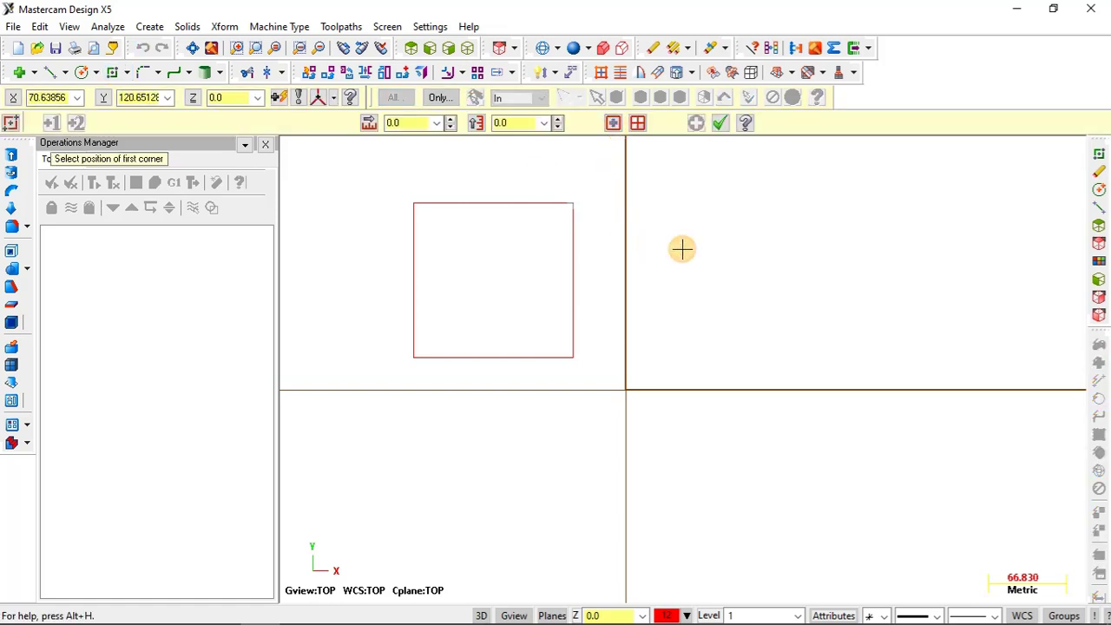
{"action": "left_click", "coordinate": [706, 195]}
{"action": "left_click", "coordinate": [877, 344]}
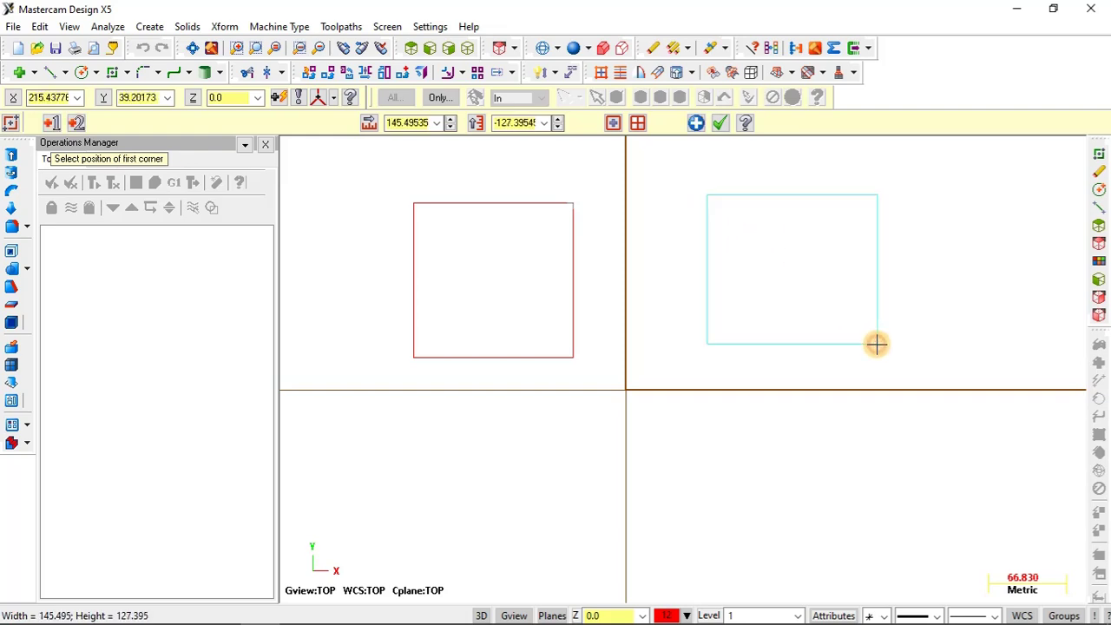
End the rectangle command, then window-select both rectangles above the X axis and delete them
{"action": "key", "text": "Escape"}
{"action": "left_click_drag", "start_coordinate": [382, 167], "coordinate": [923, 408]}
{"action": "key", "text": "Delete"}
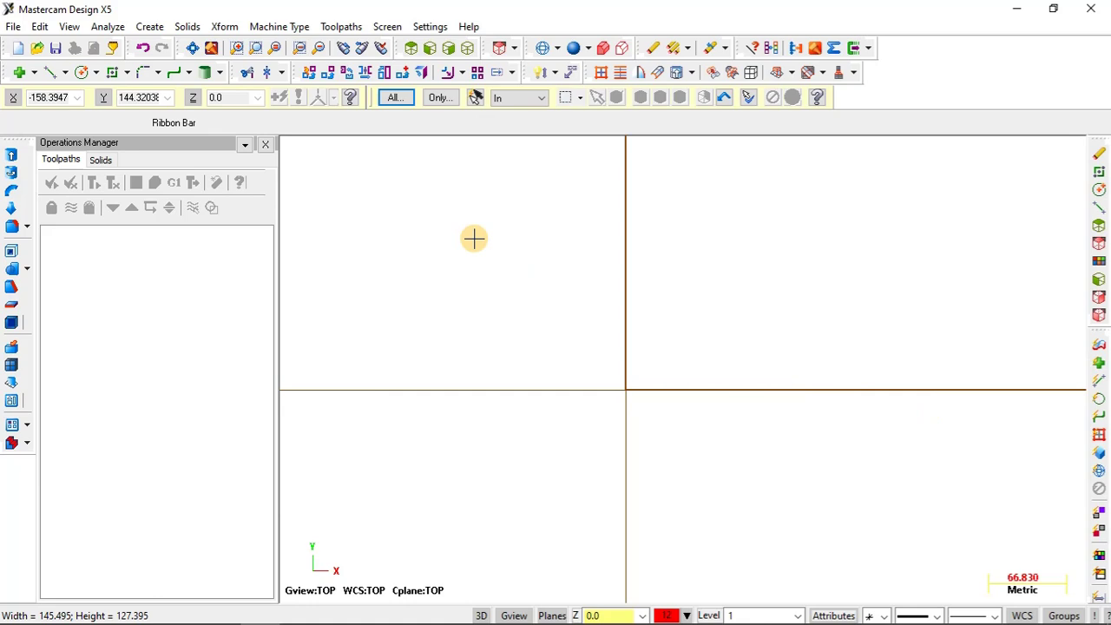
Start a rectangle anchored by its center and place its base point on the origin
{"action": "left_click", "coordinate": [112, 72]}
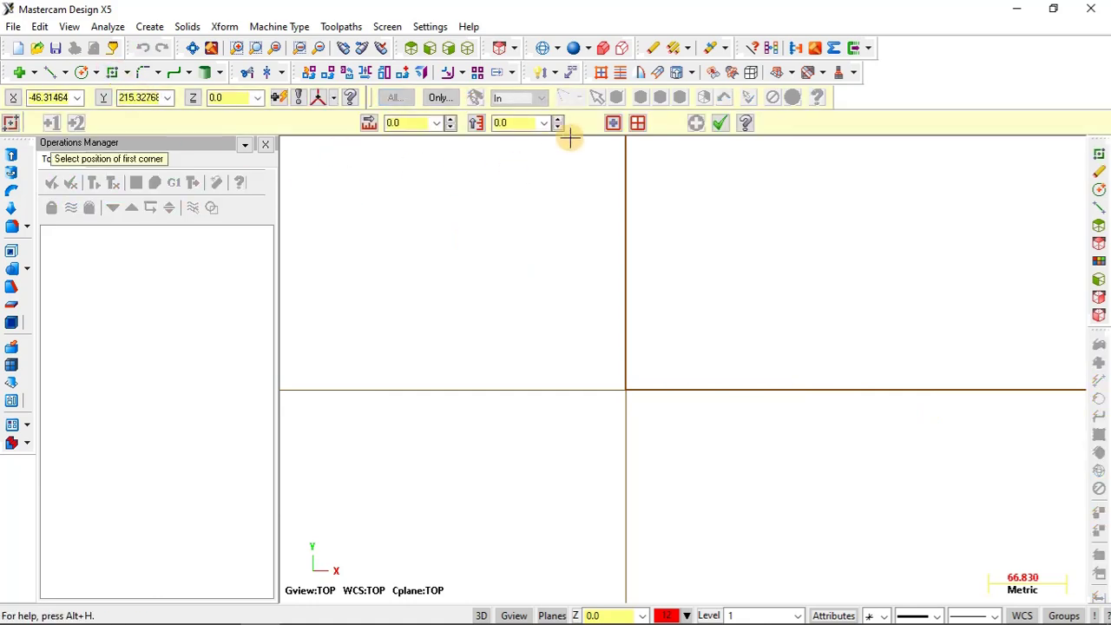
{"action": "left_click", "coordinate": [612, 124]}
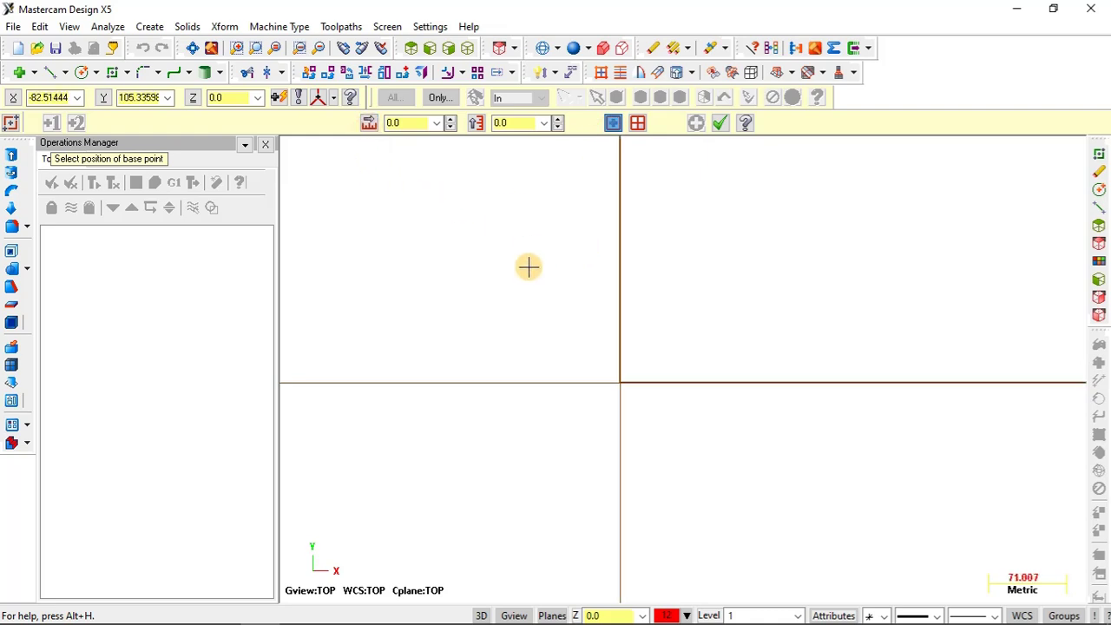
{"action": "scroll", "coordinate": [529, 265], "scroll_direction": "down", "scroll_amount": 2}
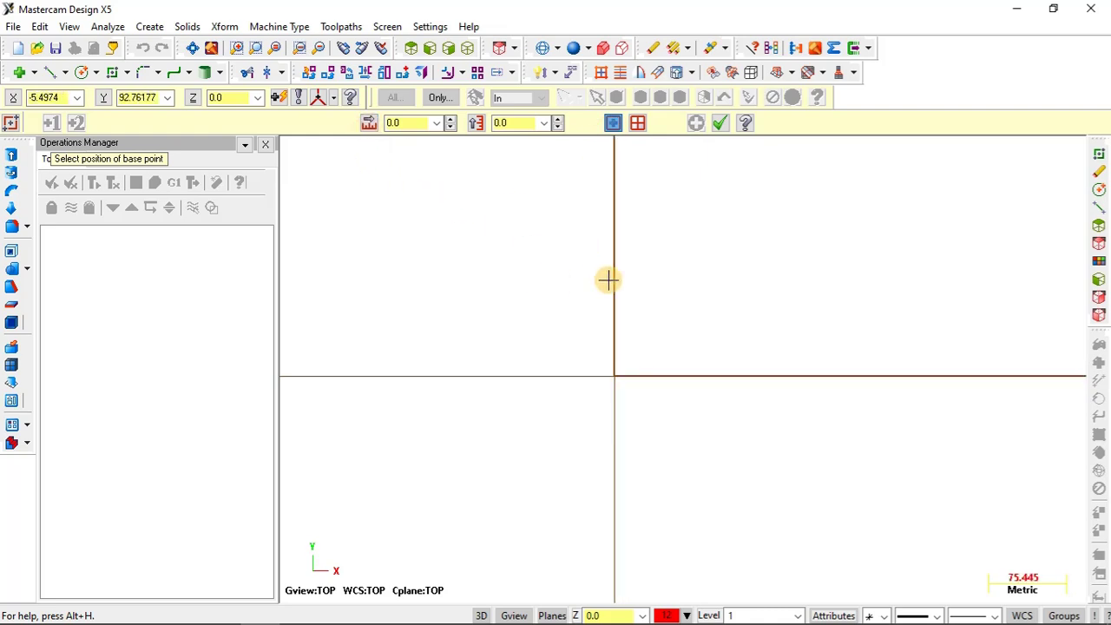
{"action": "left_click", "coordinate": [549, 294]}
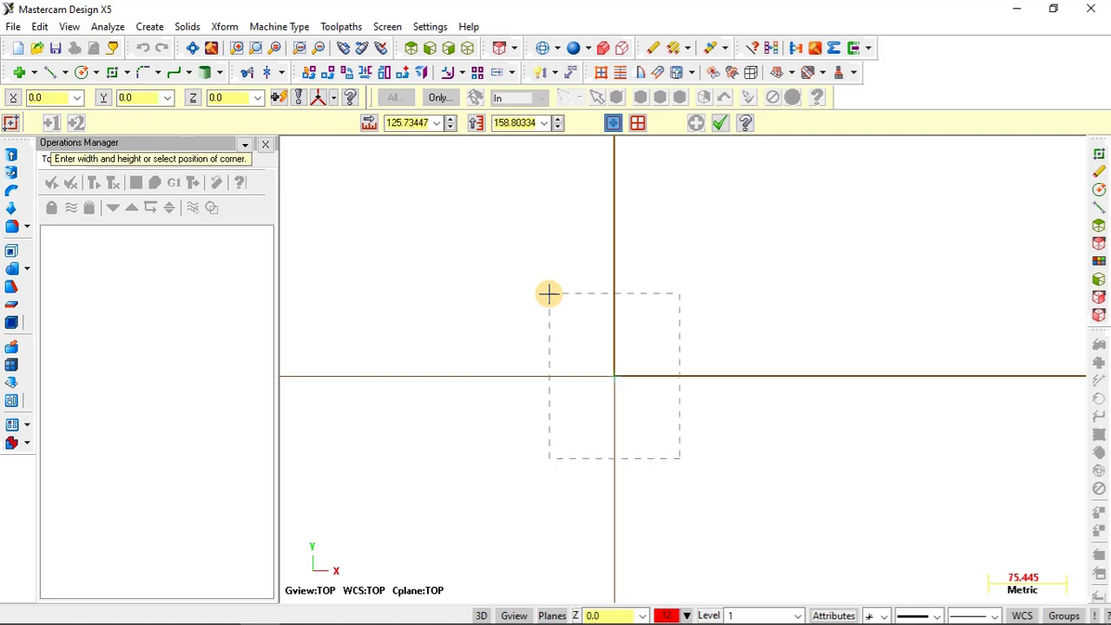
{"action": "scroll", "coordinate": [640, 342], "scroll_direction": "up", "scroll_amount": 1}
{"action": "scroll", "coordinate": [647, 333], "scroll_direction": "up", "scroll_amount": 1}
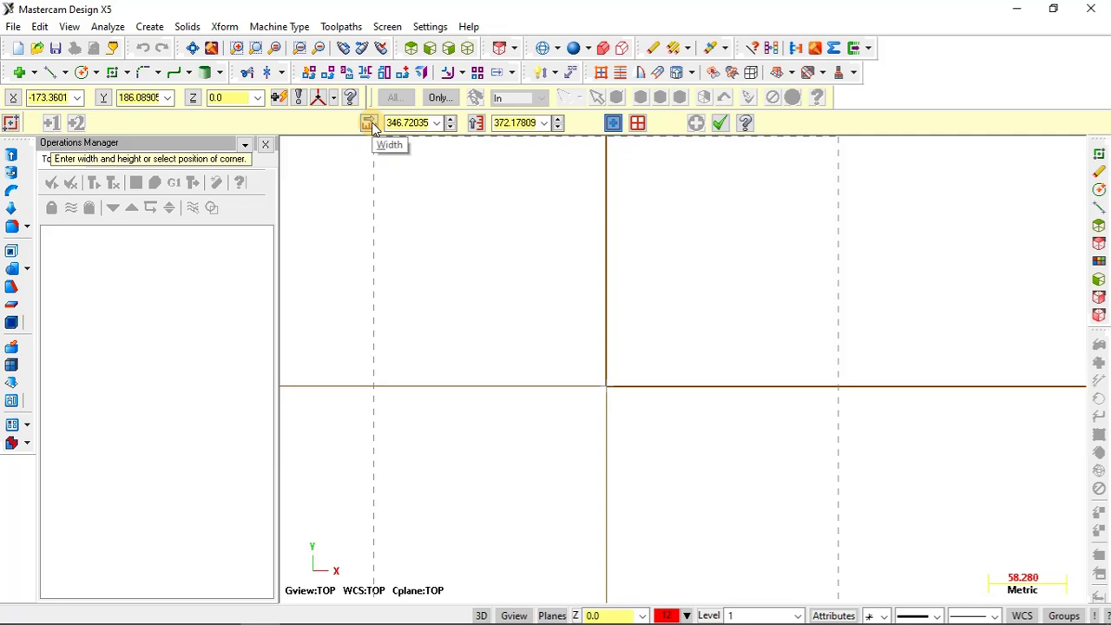
{"action": "scroll", "coordinate": [618, 288], "scroll_direction": "down", "scroll_amount": 1}
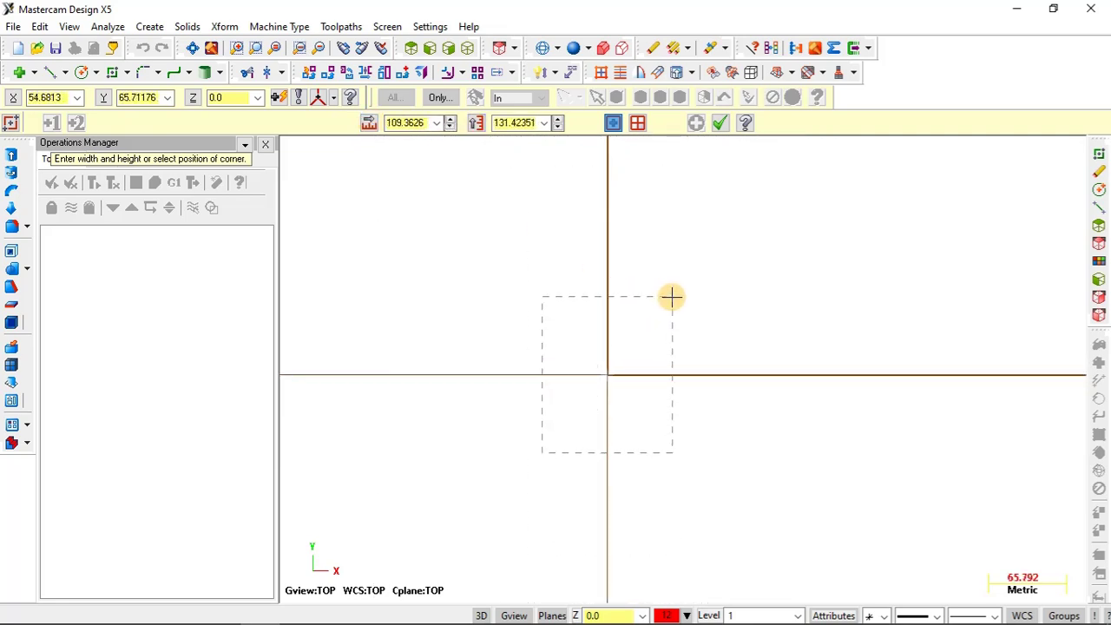
Set the rectangle's width and height to 100 mm each and finish the command
{"action": "type", "text": "100"}
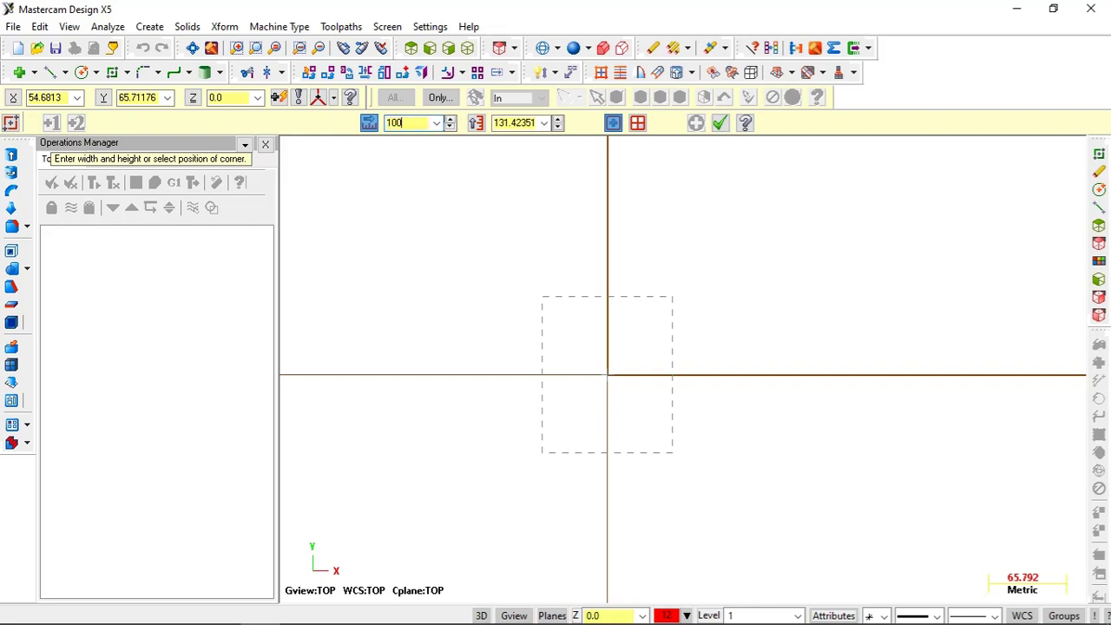
{"action": "key", "text": "Return"}
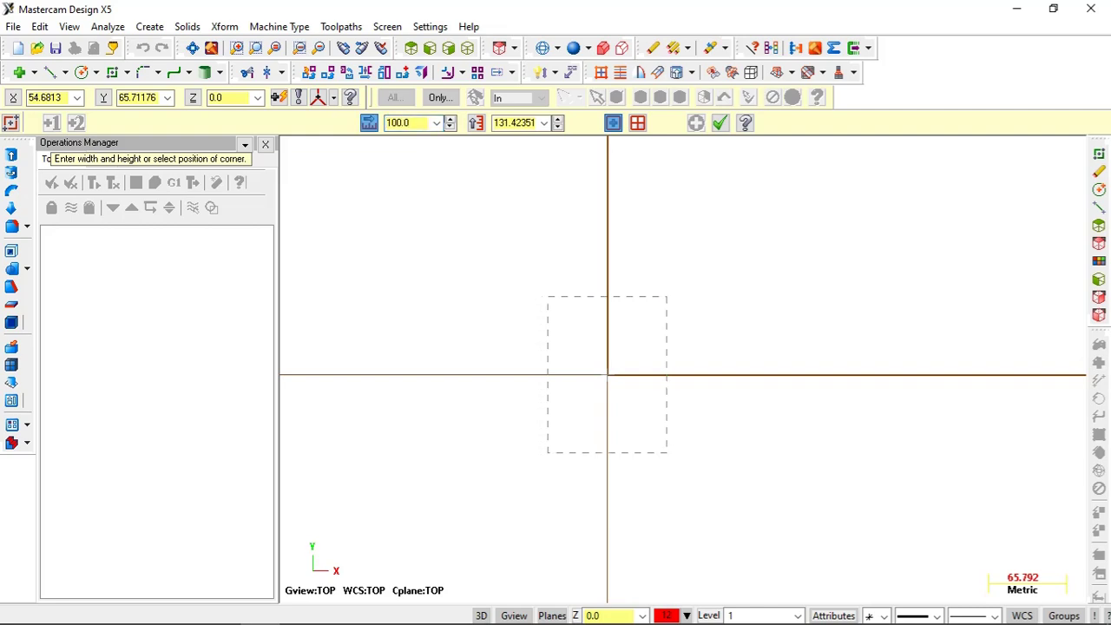
{"action": "key", "text": "Tab"}
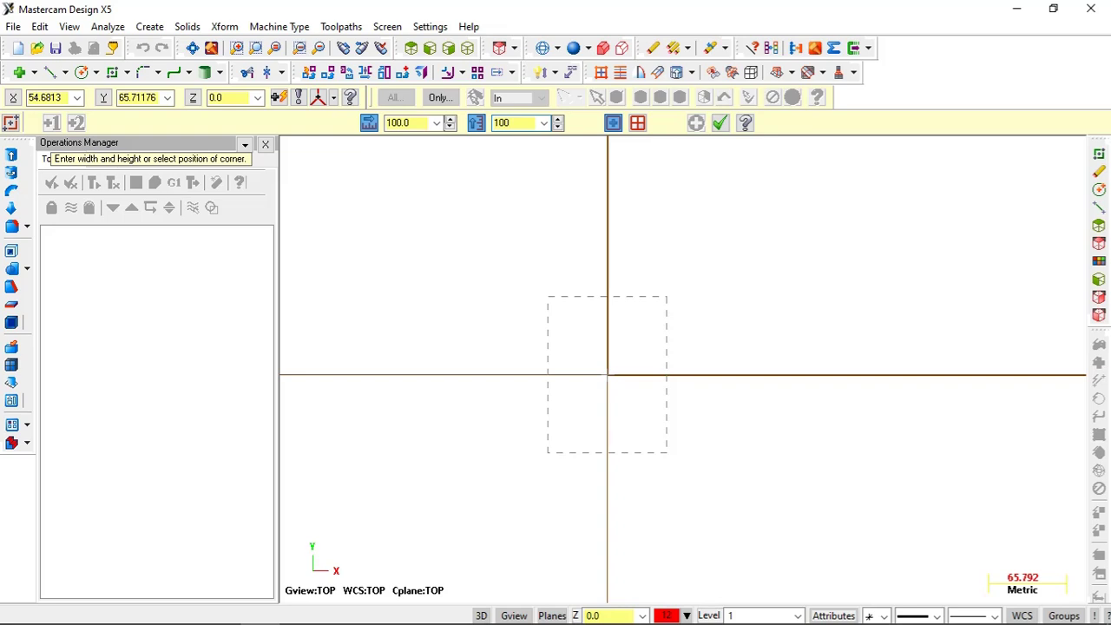
{"action": "type", "text": "100"}
{"action": "key", "text": "Return"}
{"action": "scroll", "coordinate": [608, 378], "scroll_direction": "up", "scroll_amount": 1}
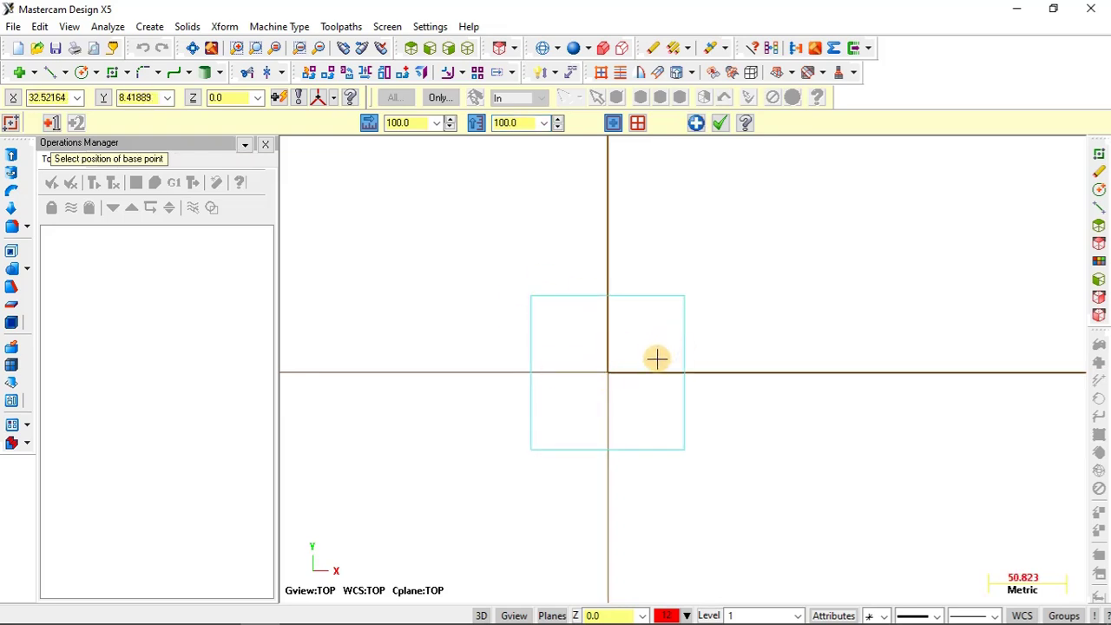
{"action": "scroll", "coordinate": [621, 352], "scroll_direction": "up", "scroll_amount": 1}
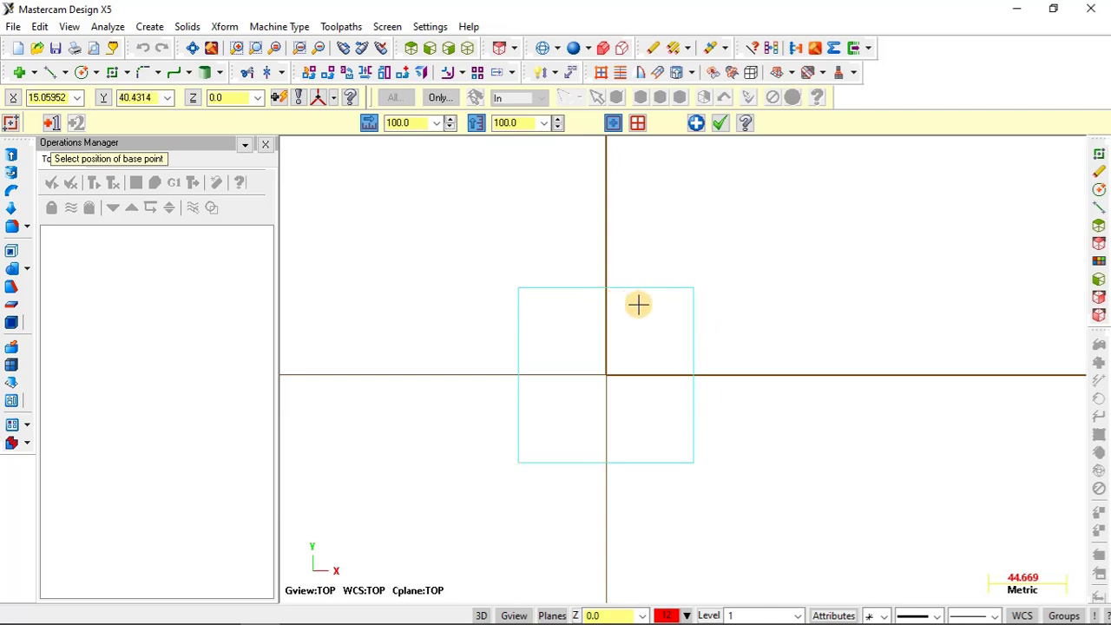
{"action": "key", "text": "Return"}
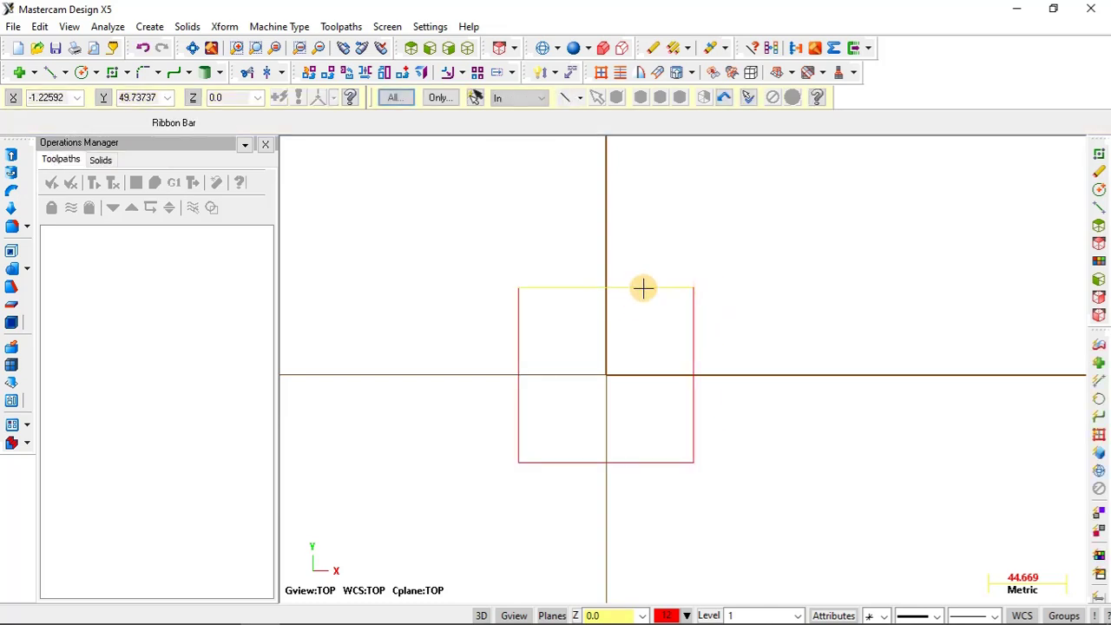
Window-select the square around the origin and delete it
{"action": "left_click_drag", "start_coordinate": [464, 263], "coordinate": [779, 505]}
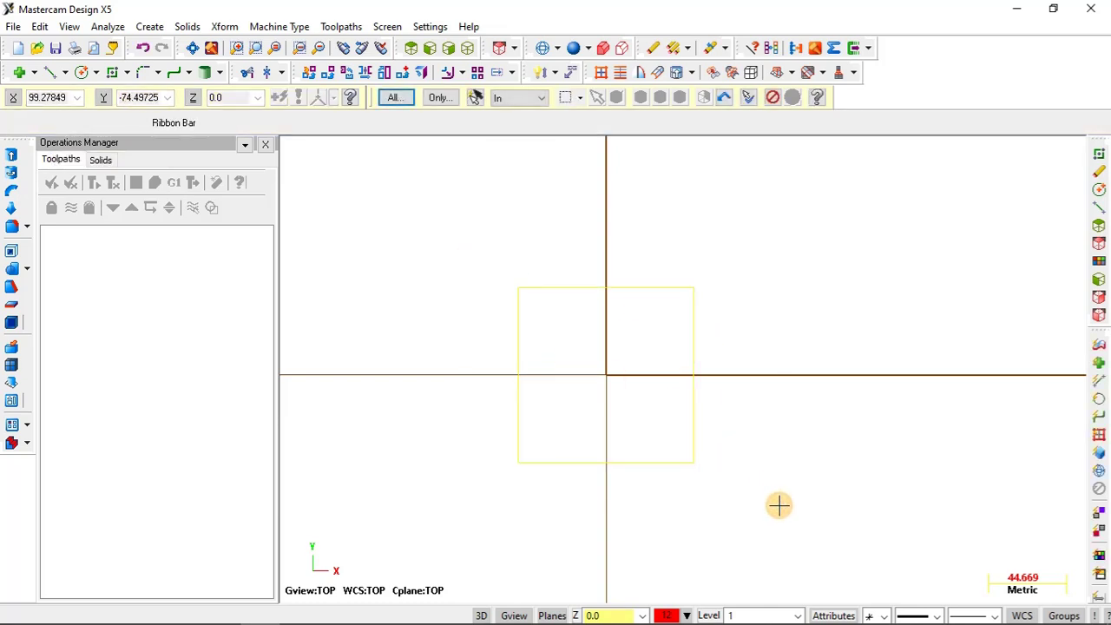
{"action": "key", "text": "Delete"}
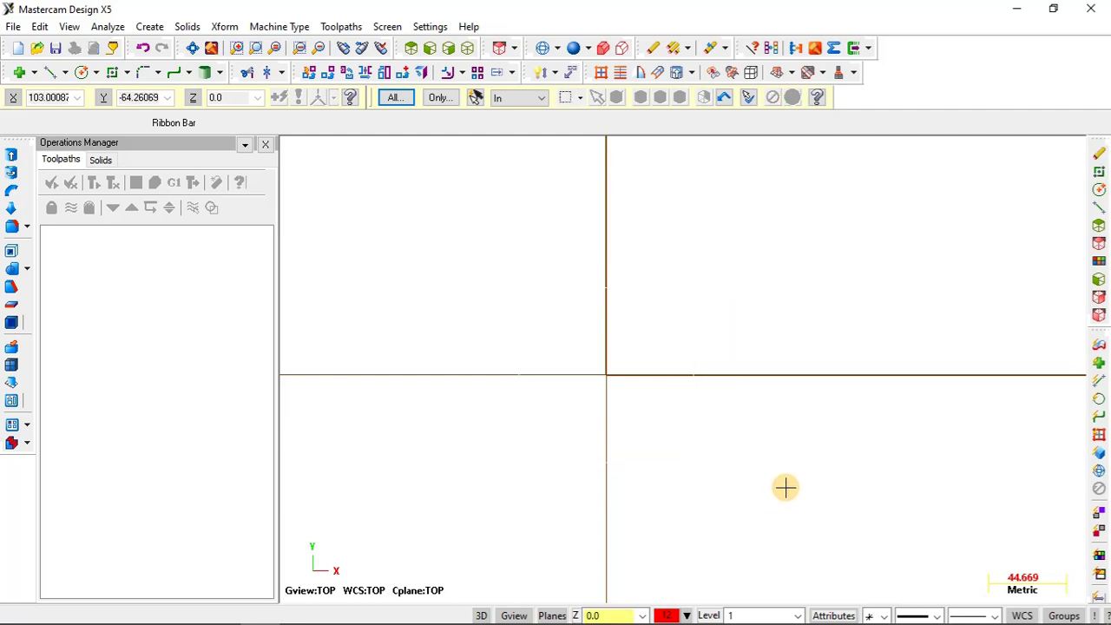
{"action": "scroll", "coordinate": [587, 404], "scroll_direction": "up", "scroll_amount": 1}
{"action": "scroll", "coordinate": [587, 403], "scroll_direction": "down", "scroll_amount": 1}
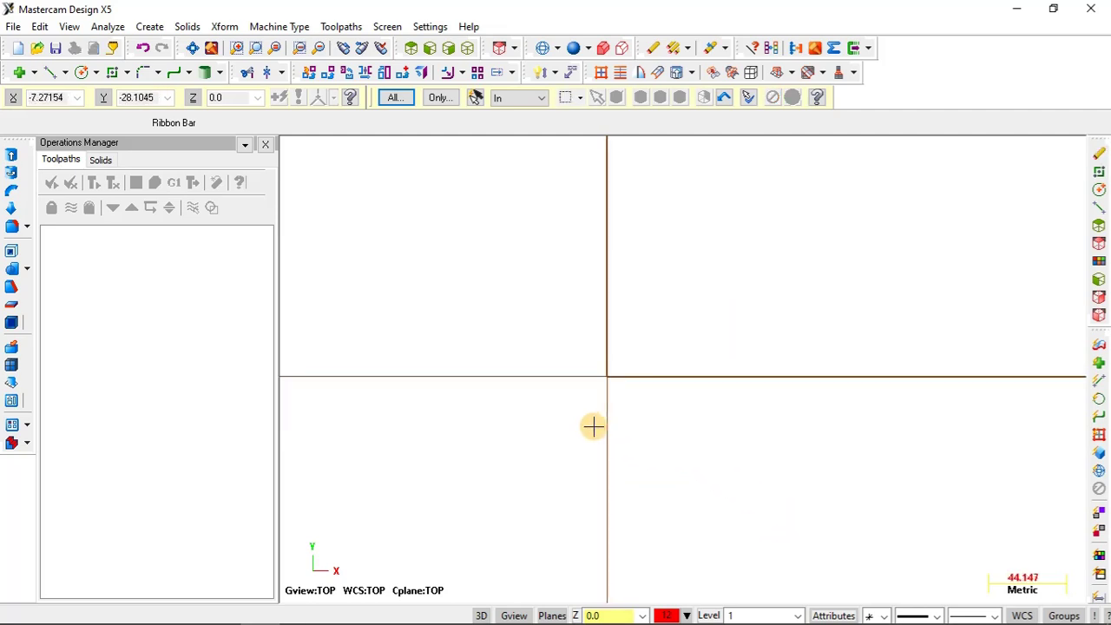
{"action": "scroll", "coordinate": [593, 427], "scroll_direction": "down", "scroll_amount": 1}
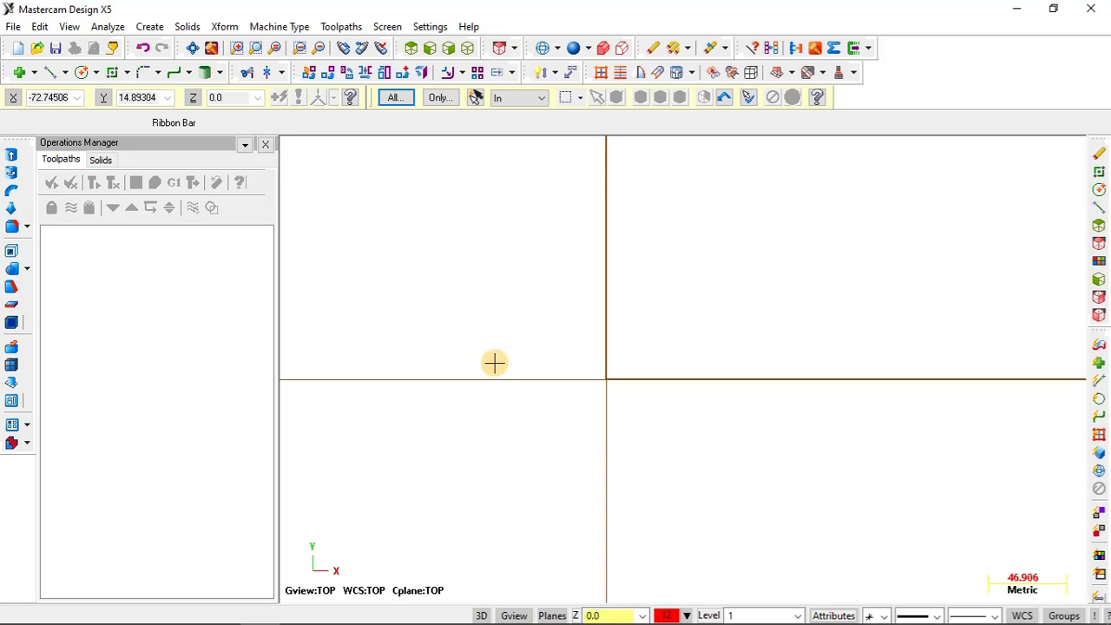
{"action": "left_click", "coordinate": [150, 27]}
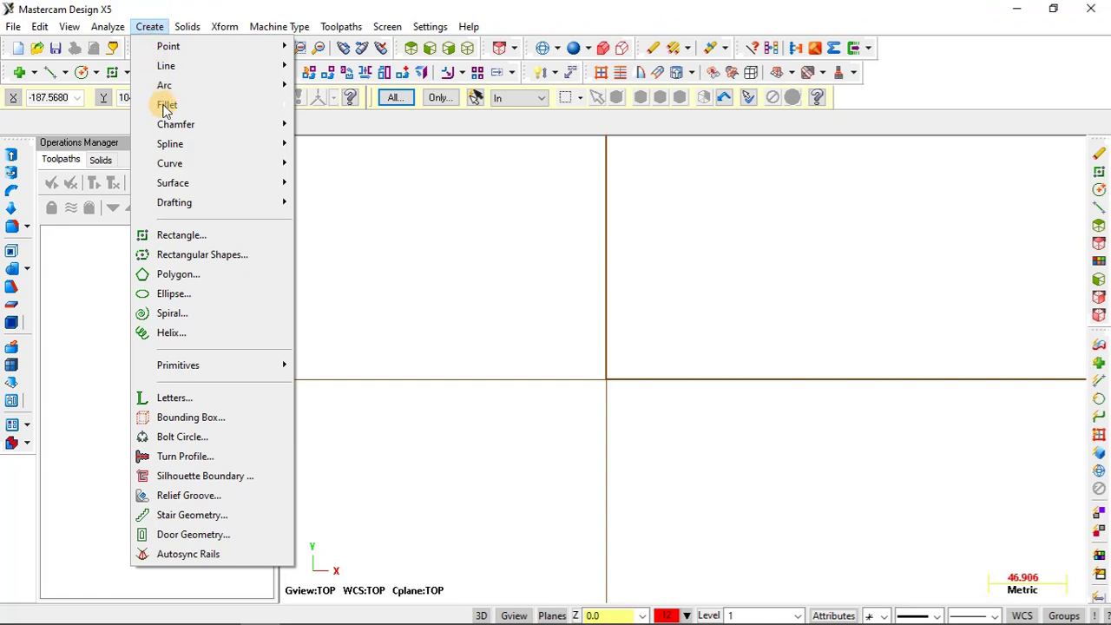
{"action": "mouse_move", "coordinate": [197, 104]}
{"action": "left_click", "coordinate": [150, 27]}
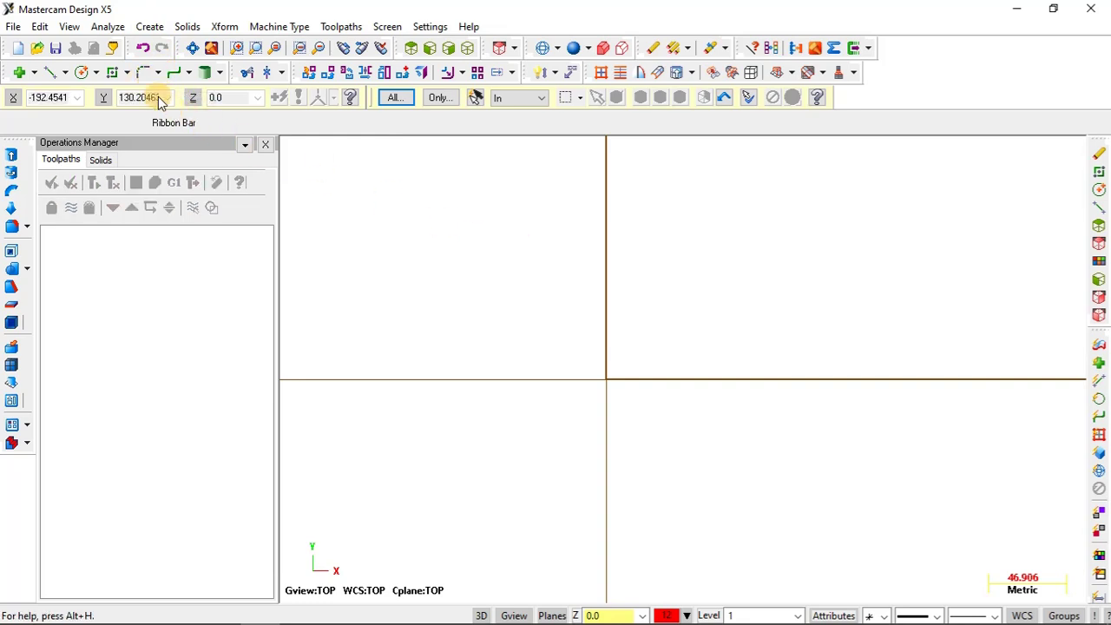
{"action": "left_click", "coordinate": [141, 76]}
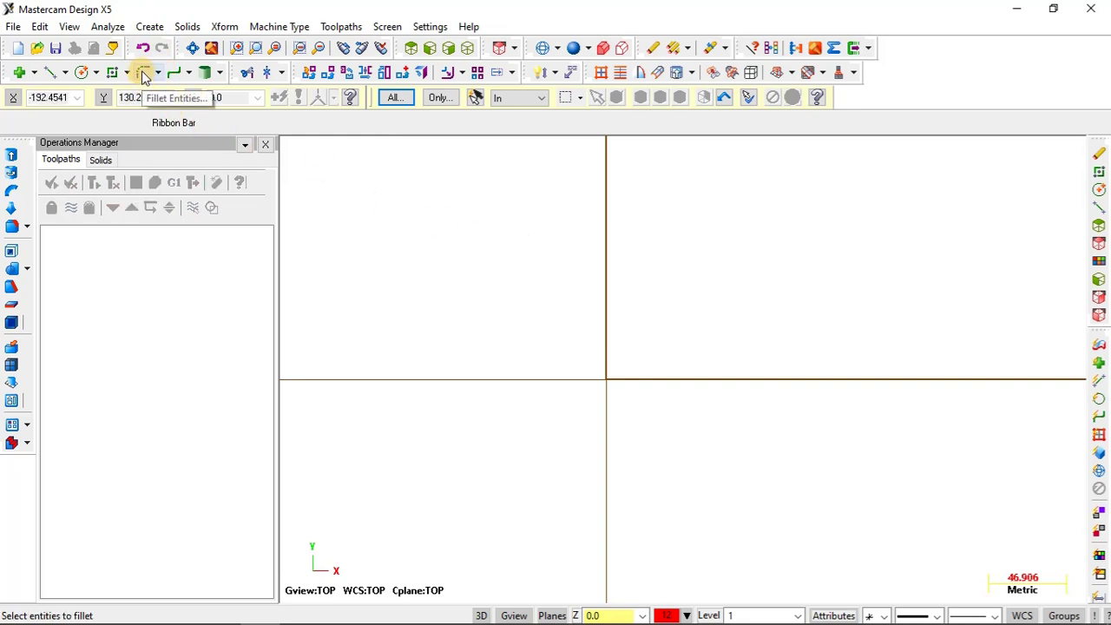
Draw a center-anchored rectangle about 181 by 184 mm, centered in the upper-left quadrant and extending past both axes, and accept it
{"action": "left_click", "coordinate": [112, 72]}
{"action": "left_click", "coordinate": [519, 267]}
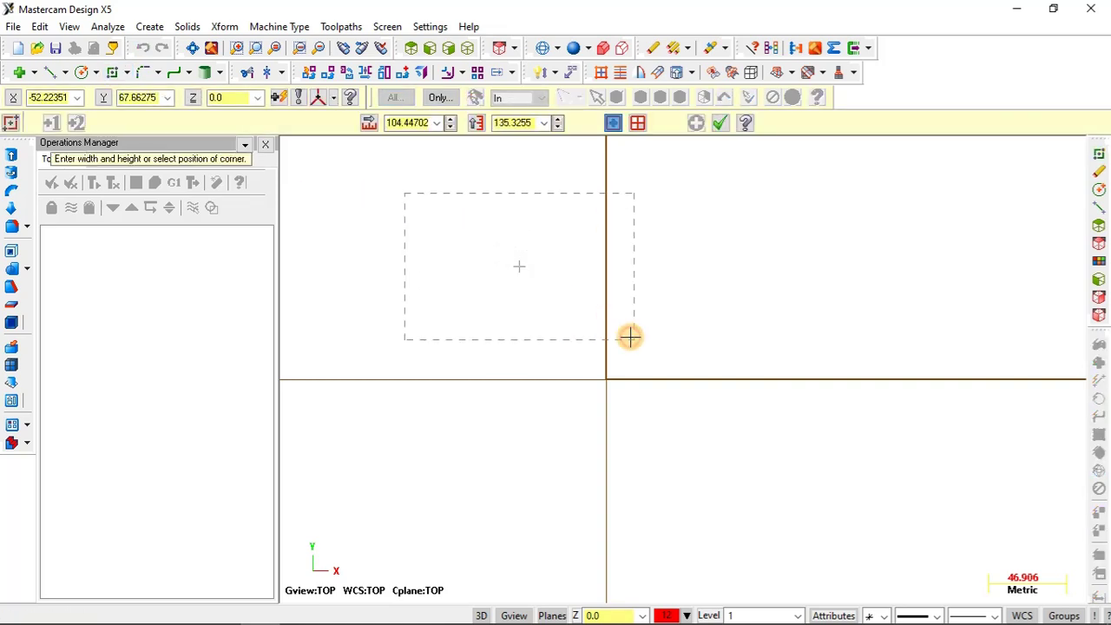
{"action": "left_click", "coordinate": [669, 425]}
{"action": "scroll", "coordinate": [670, 424], "scroll_direction": "down", "scroll_amount": 1}
{"action": "scroll", "coordinate": [721, 365], "scroll_direction": "down", "scroll_amount": 1}
{"action": "scroll", "coordinate": [722, 365], "scroll_direction": "down", "scroll_amount": 1}
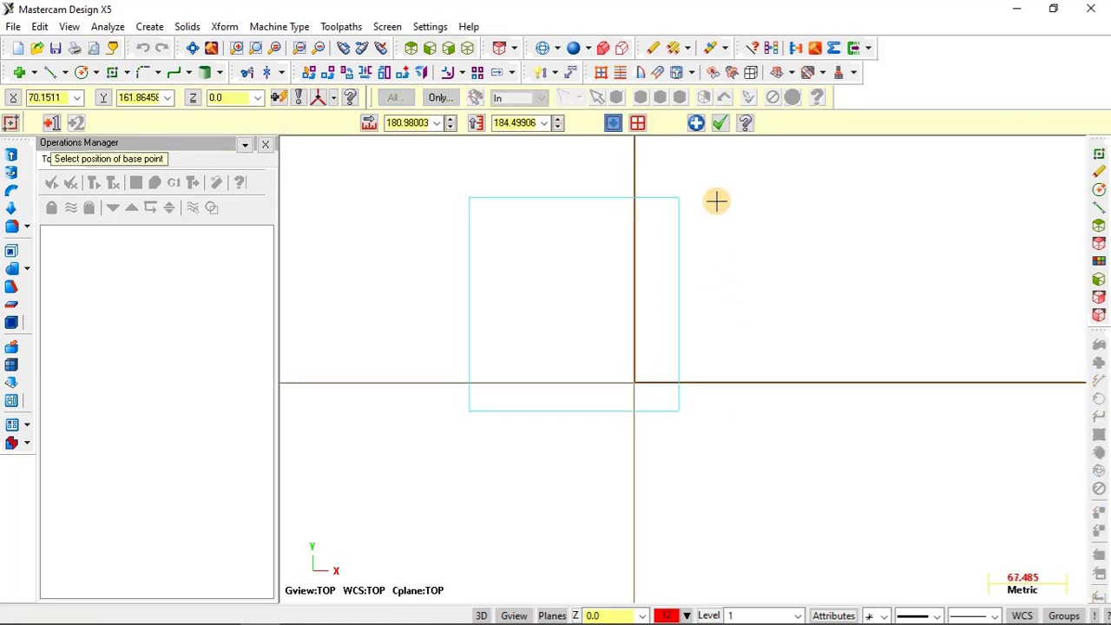
{"action": "left_click", "coordinate": [719, 123]}
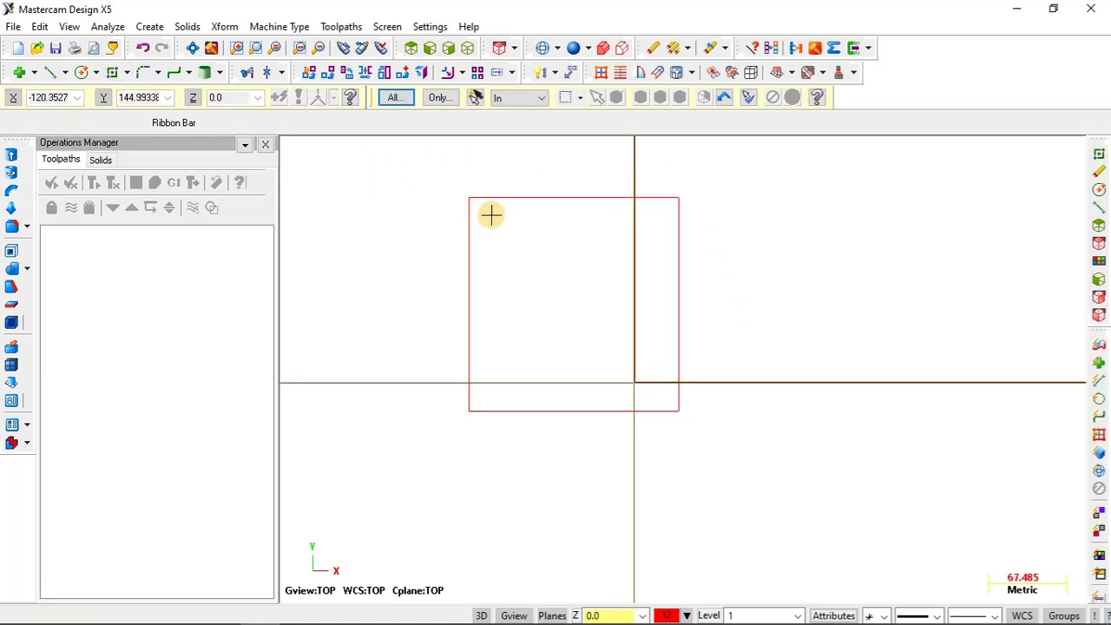
Fillet the rectangle's upper-left corner with a 20 mm radius, using the Normal style with trimming
{"action": "scroll", "coordinate": [469, 231], "scroll_direction": "up", "scroll_amount": 1}
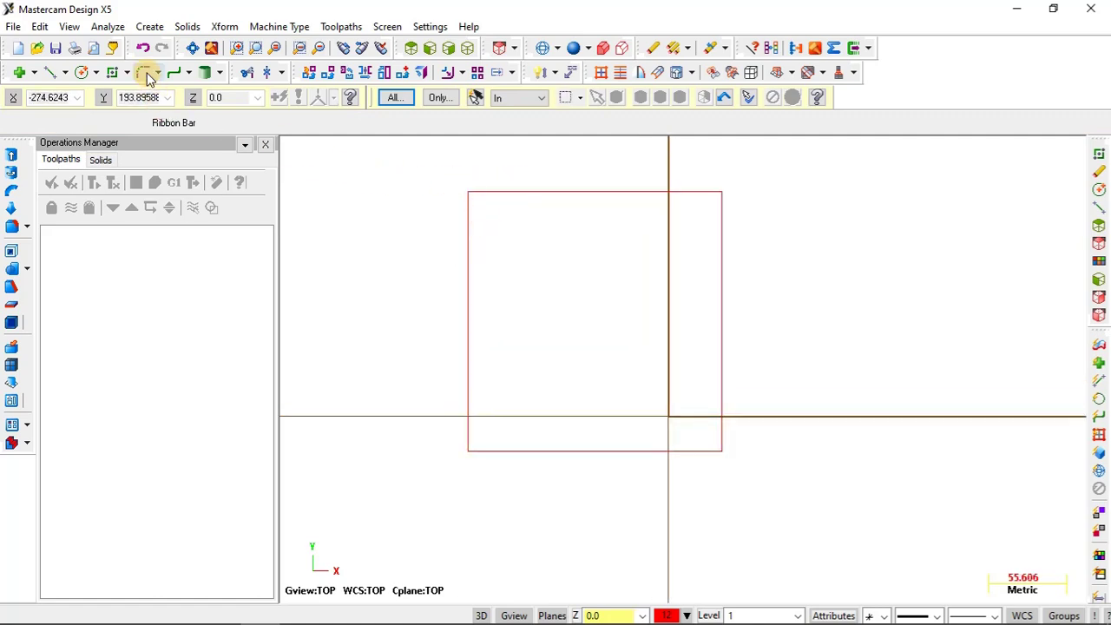
{"action": "left_click", "coordinate": [148, 27]}
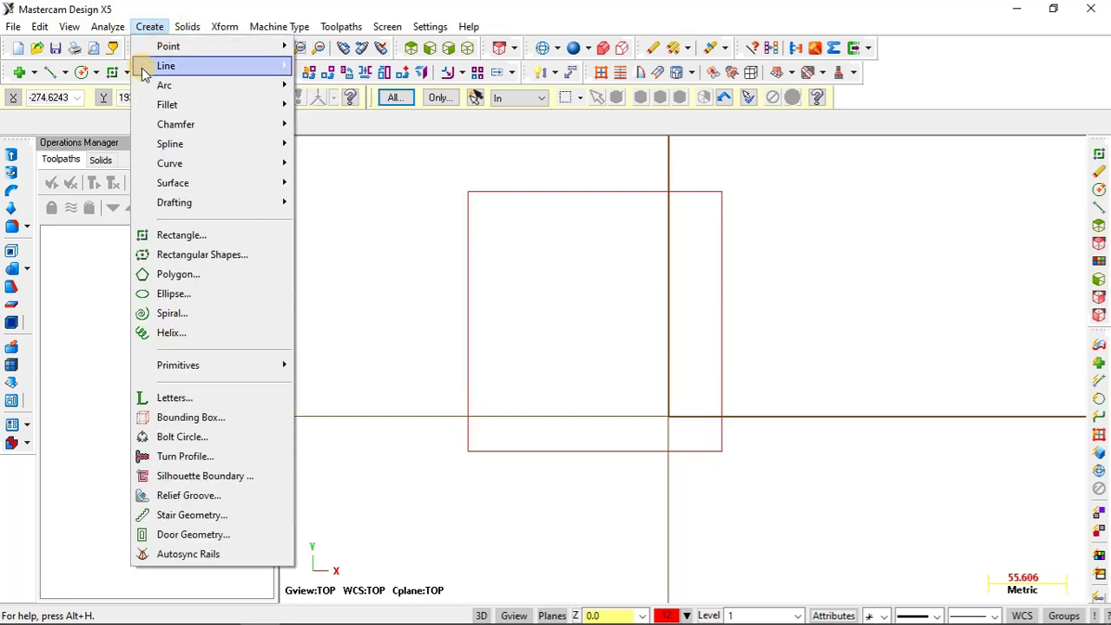
{"action": "left_click", "coordinate": [184, 26]}
{"action": "left_click", "coordinate": [145, 74]}
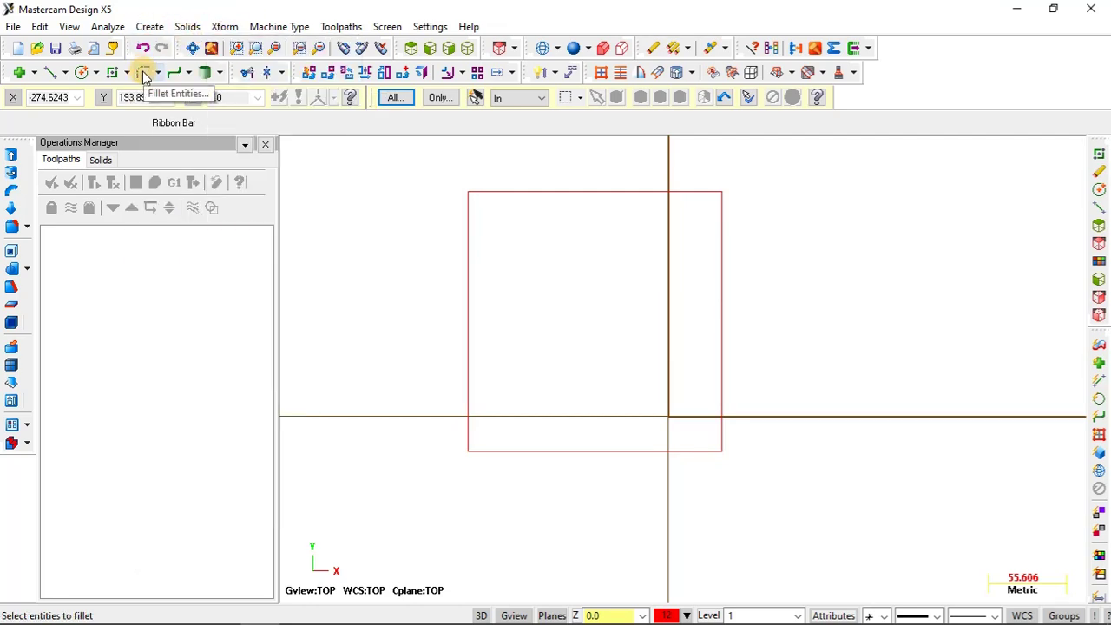
{"action": "left_click", "coordinate": [144, 74]}
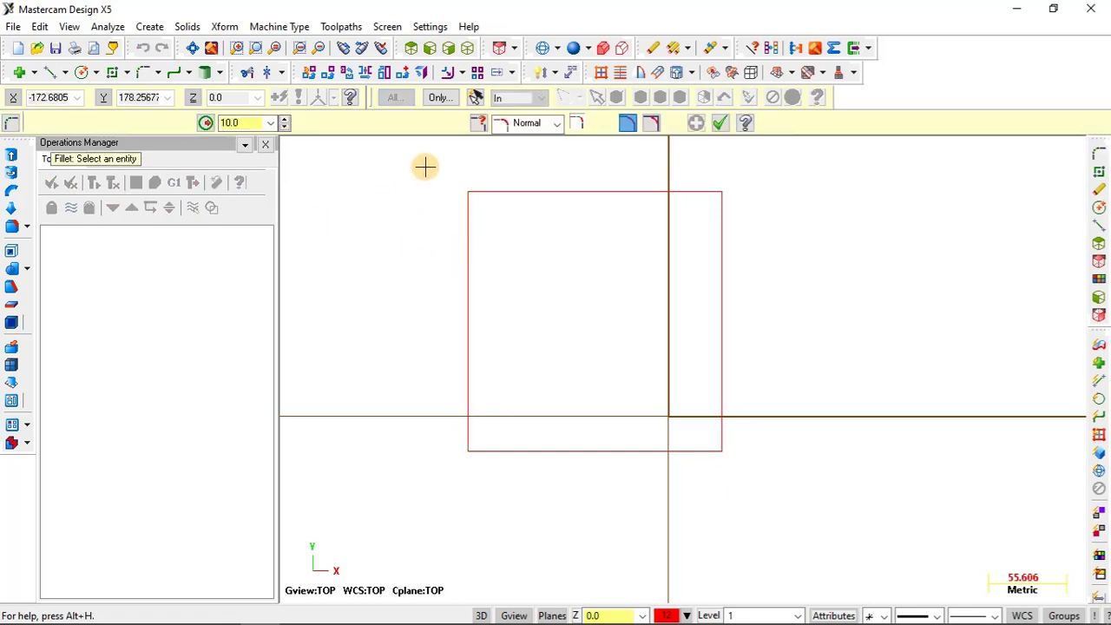
{"action": "scroll", "coordinate": [426, 165], "scroll_direction": "up", "scroll_amount": 1}
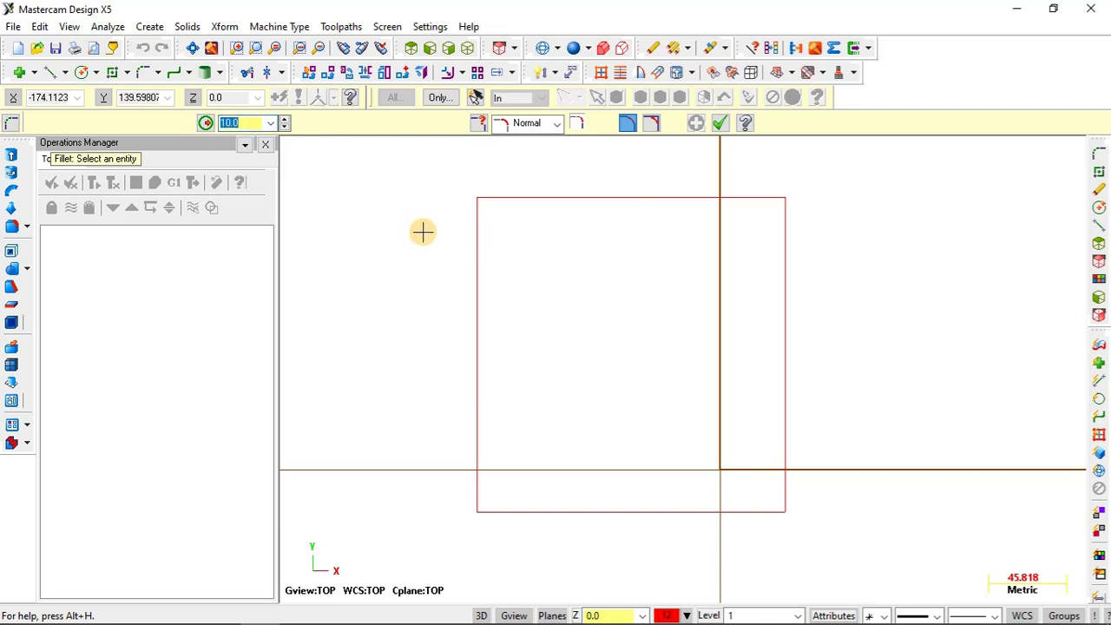
{"action": "type", "text": "2"}
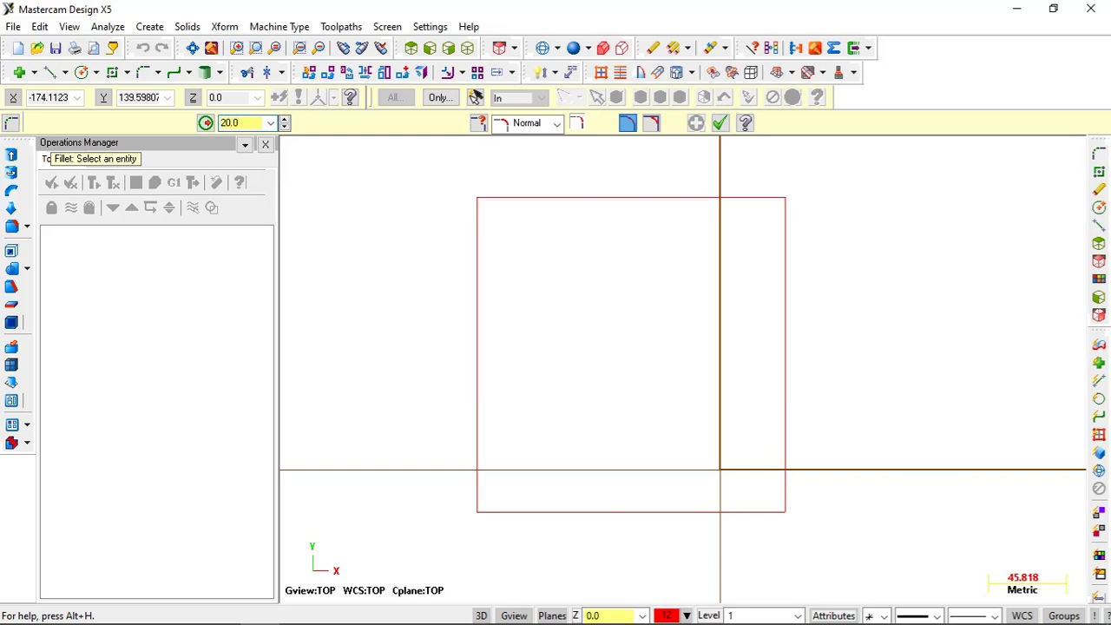
{"action": "left_click", "coordinate": [476, 244]}
{"action": "left_click", "coordinate": [548, 198]}
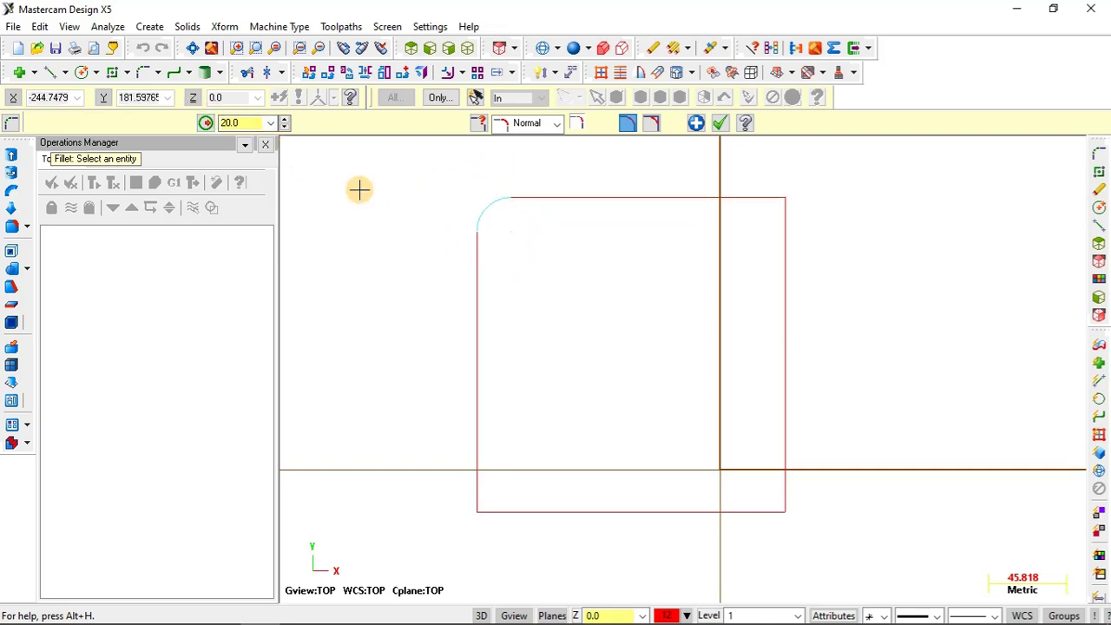
Fillet the rectangle's upper-right corner with the same 20 mm radius
{"action": "scroll", "coordinate": [511, 292], "scroll_direction": "down", "scroll_amount": 1}
{"action": "scroll", "coordinate": [547, 282], "scroll_direction": "up", "scroll_amount": 2}
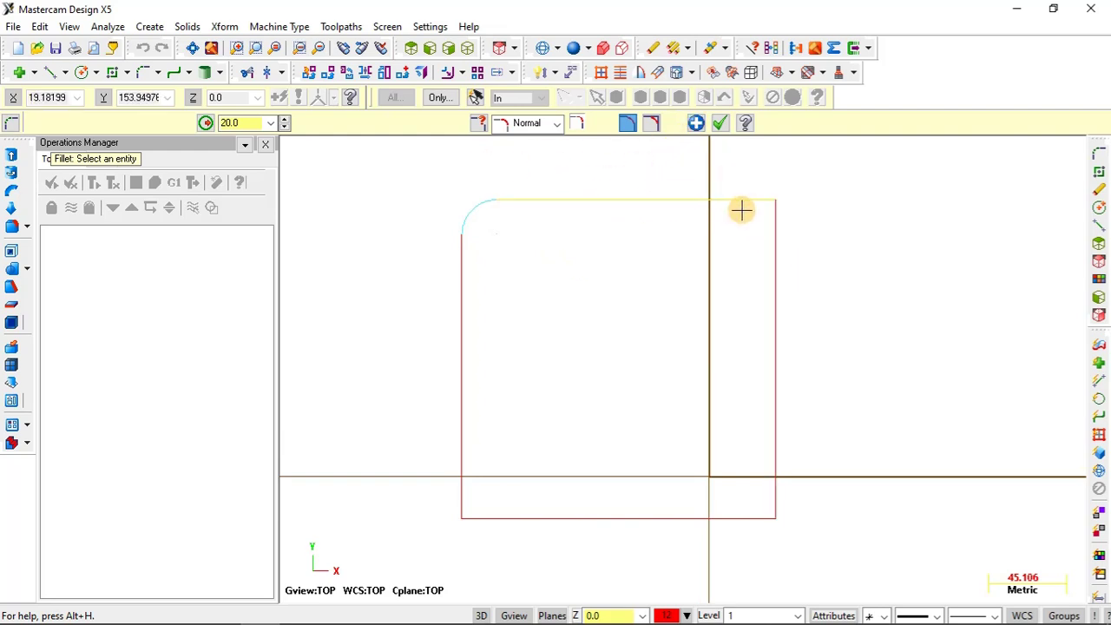
{"action": "scroll", "coordinate": [665, 253], "scroll_direction": "down", "scroll_amount": 2}
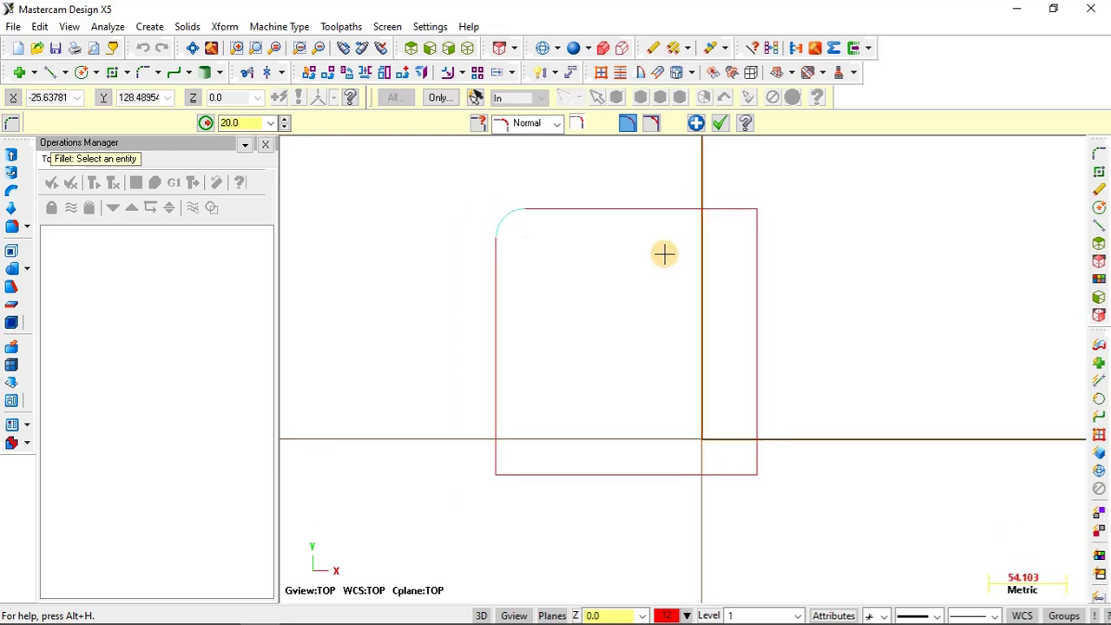
{"action": "scroll", "coordinate": [665, 253], "scroll_direction": "up", "scroll_amount": 2}
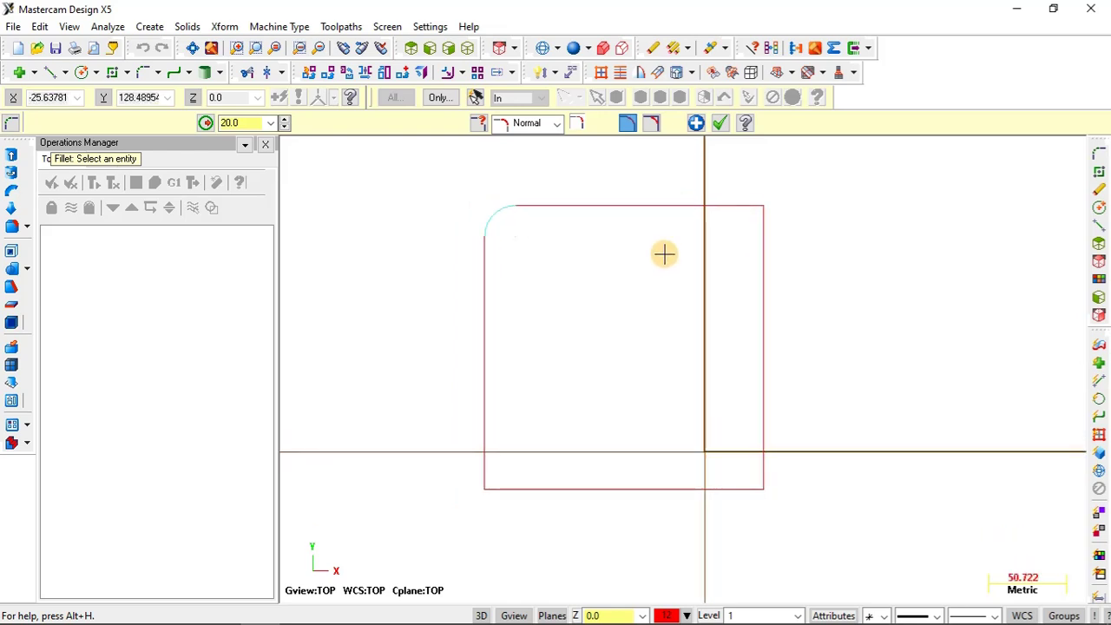
{"action": "left_click", "coordinate": [719, 203]}
{"action": "left_click", "coordinate": [766, 267]}
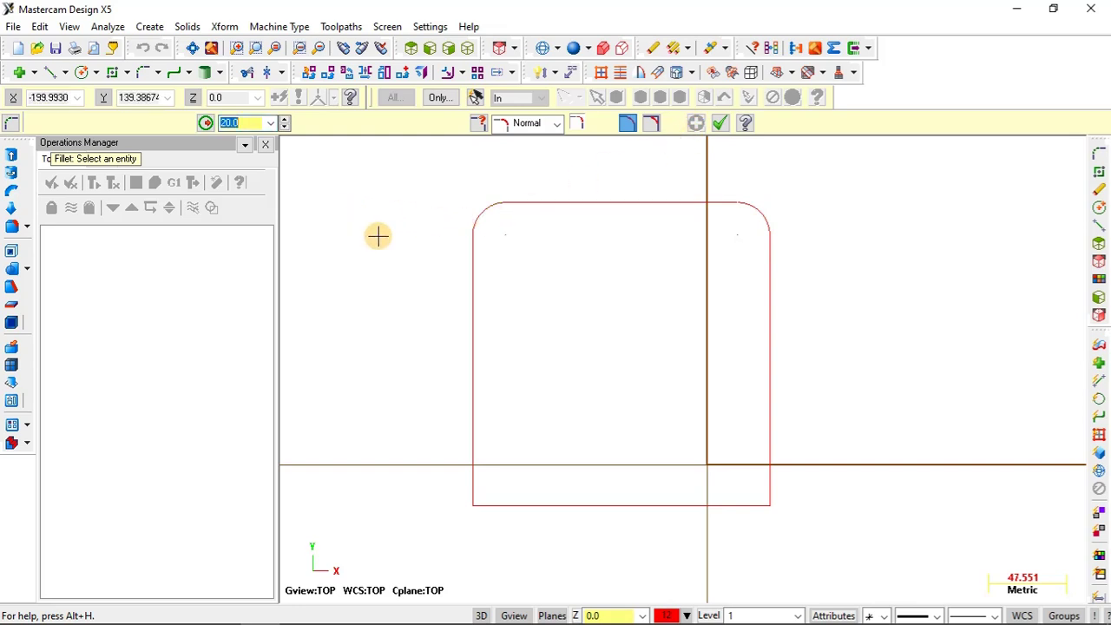
Fillet the rectangle's lower-left corner with a 50 mm radius in the Normal style with trimming
{"action": "type", "text": "5"}
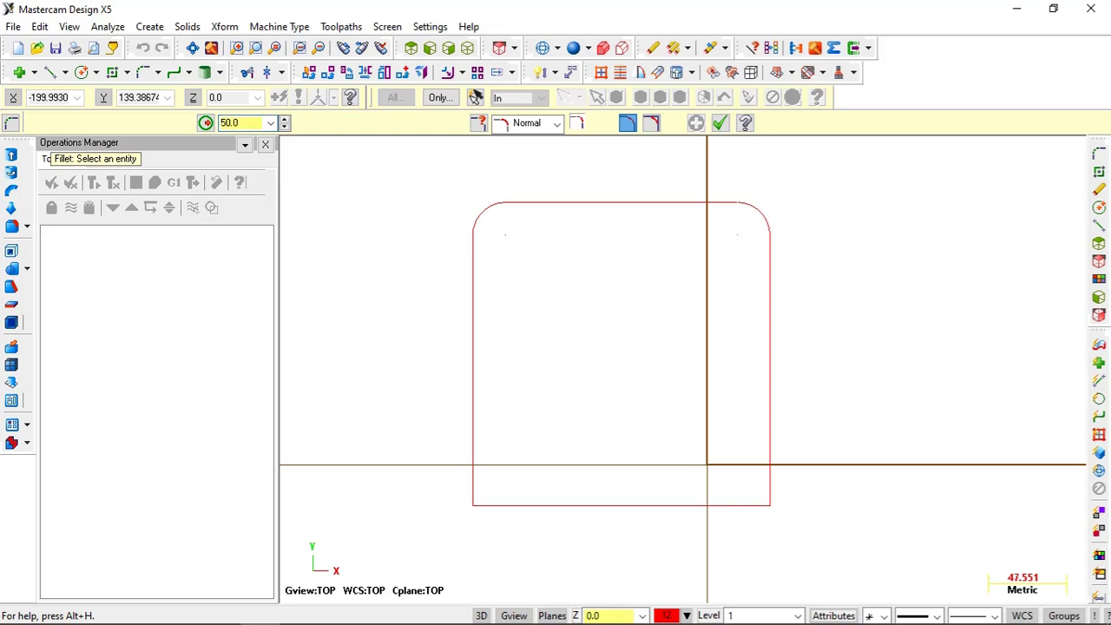
{"action": "left_click", "coordinate": [478, 418]}
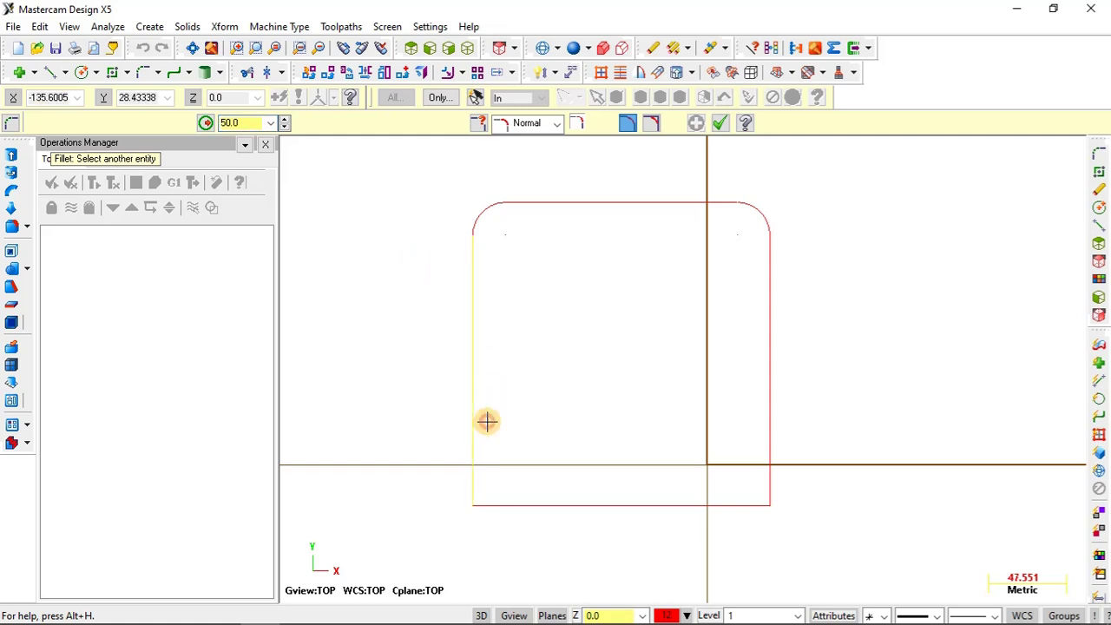
{"action": "left_click", "coordinate": [560, 504]}
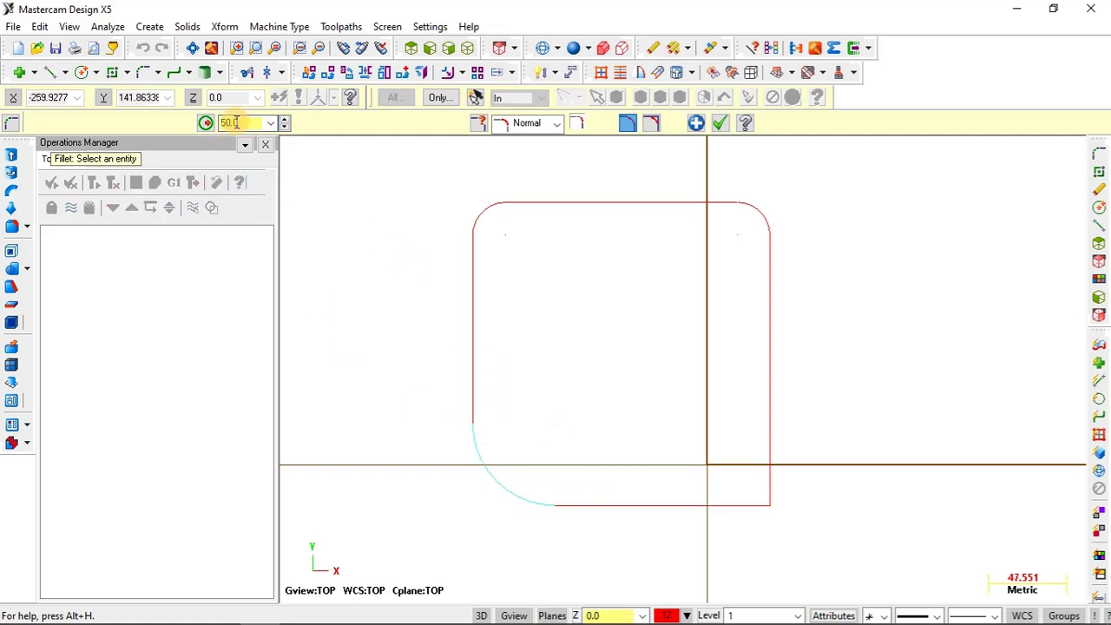
{"action": "scroll", "coordinate": [547, 323], "scroll_direction": "down", "scroll_amount": 1}
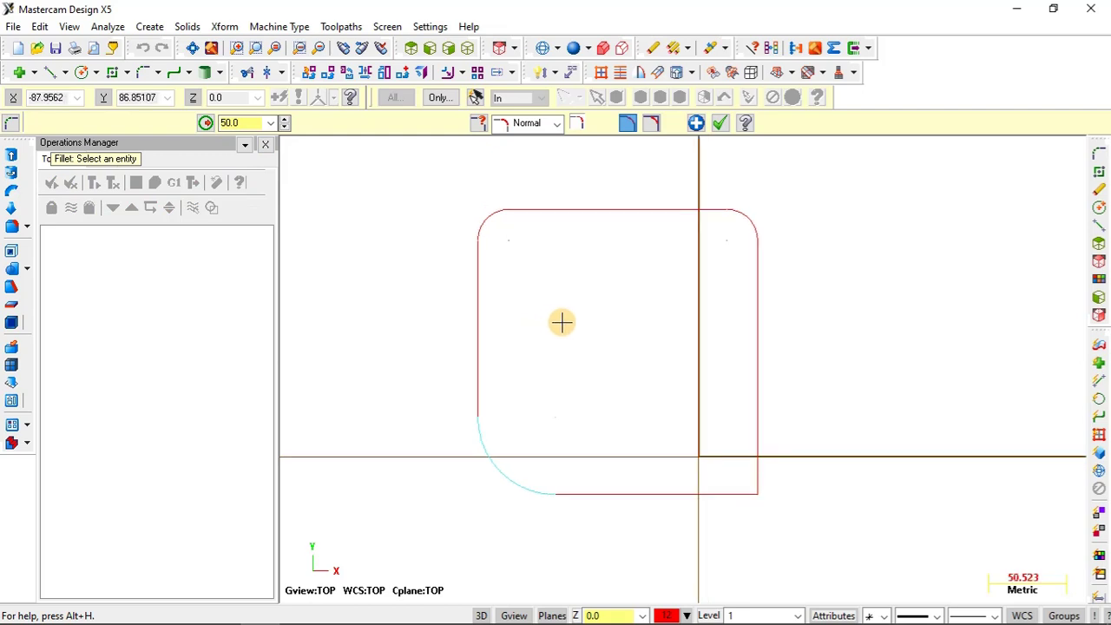
{"action": "key", "text": "Escape"}
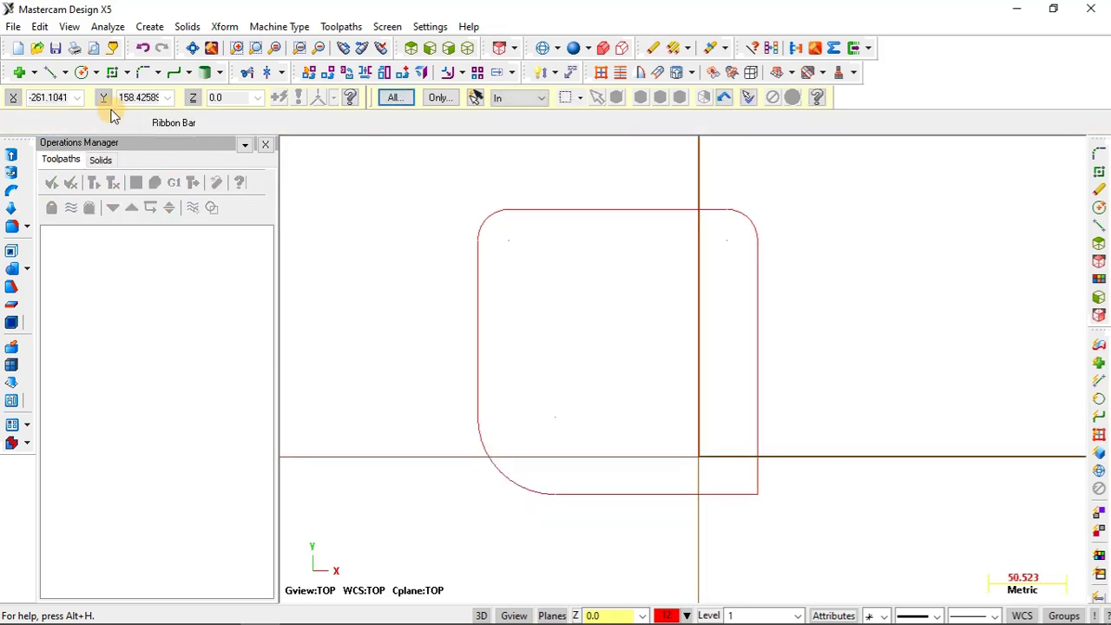
Try a 50 mm Normal fillet without trimming on the rectangle's lower-right corner, and delete the resulting arc
{"action": "left_click", "coordinate": [146, 74]}
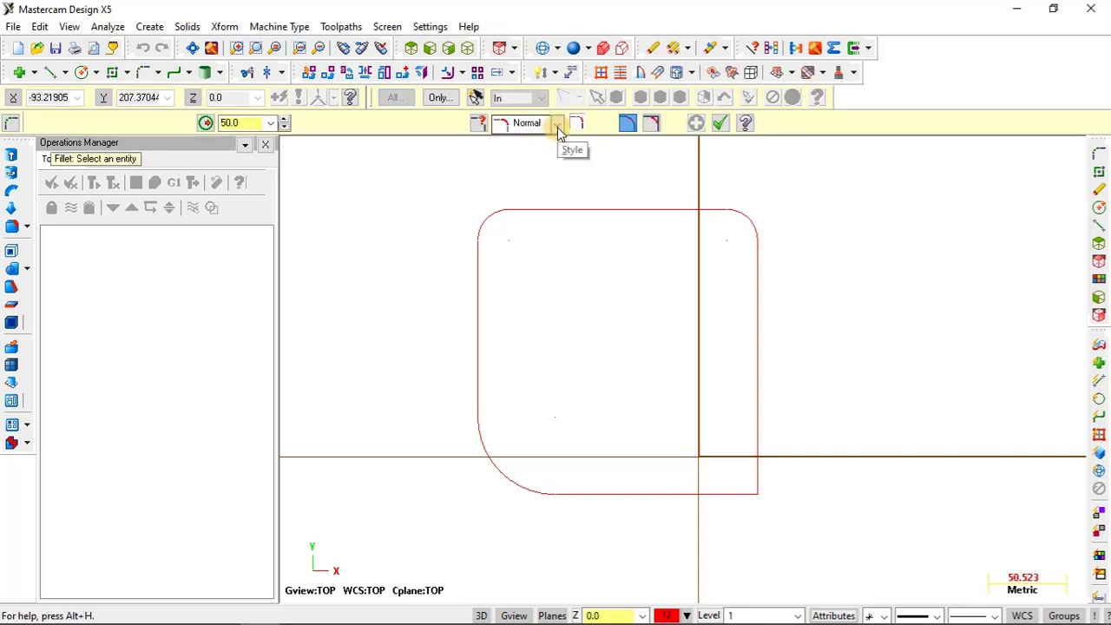
{"action": "left_click", "coordinate": [652, 126]}
{"action": "left_click", "coordinate": [758, 399]}
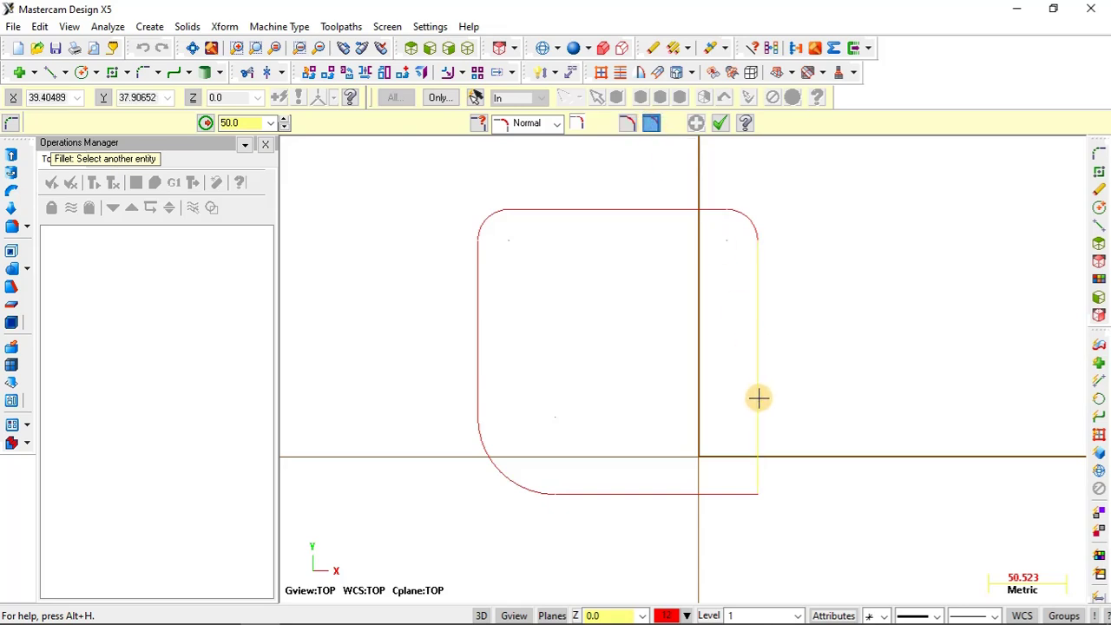
{"action": "left_click", "coordinate": [697, 497]}
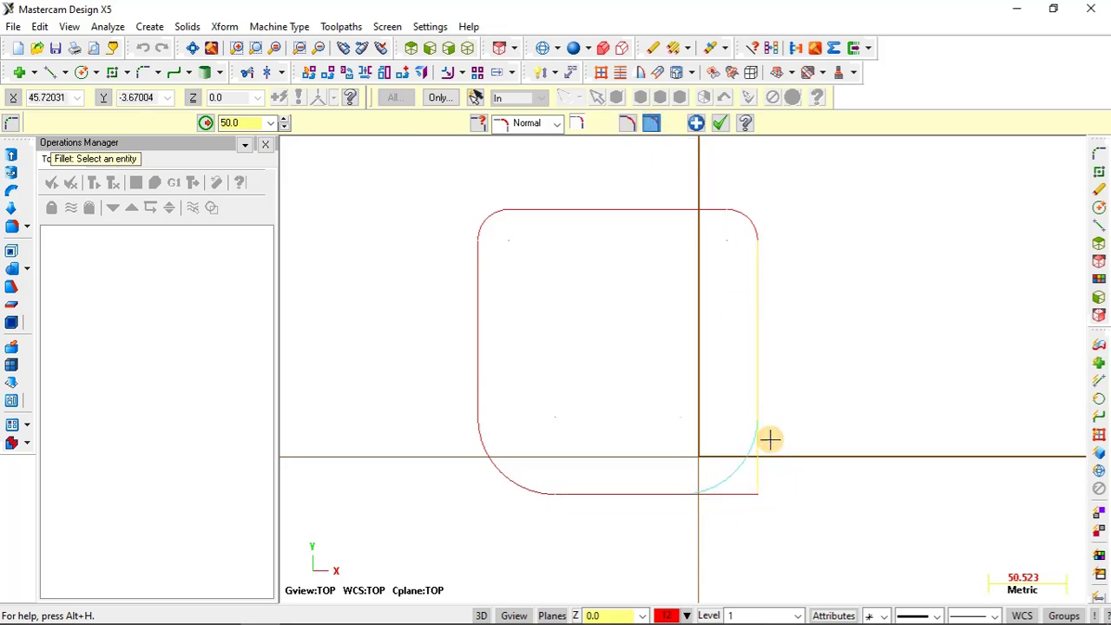
{"action": "scroll", "coordinate": [754, 534], "scroll_direction": "up", "scroll_amount": 1}
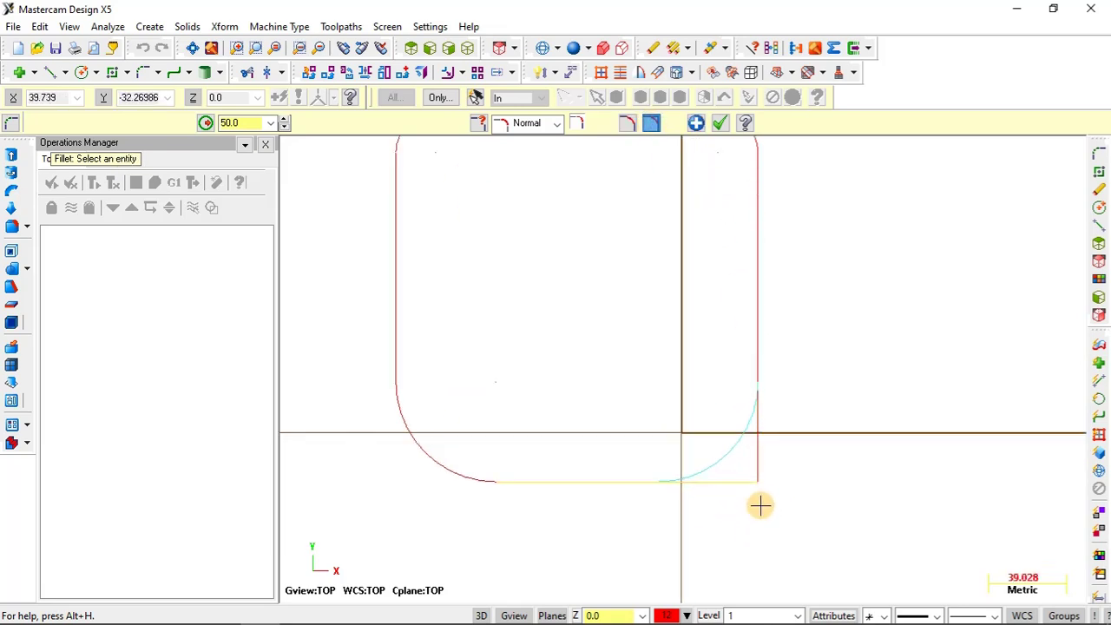
{"action": "key", "text": "Escape"}
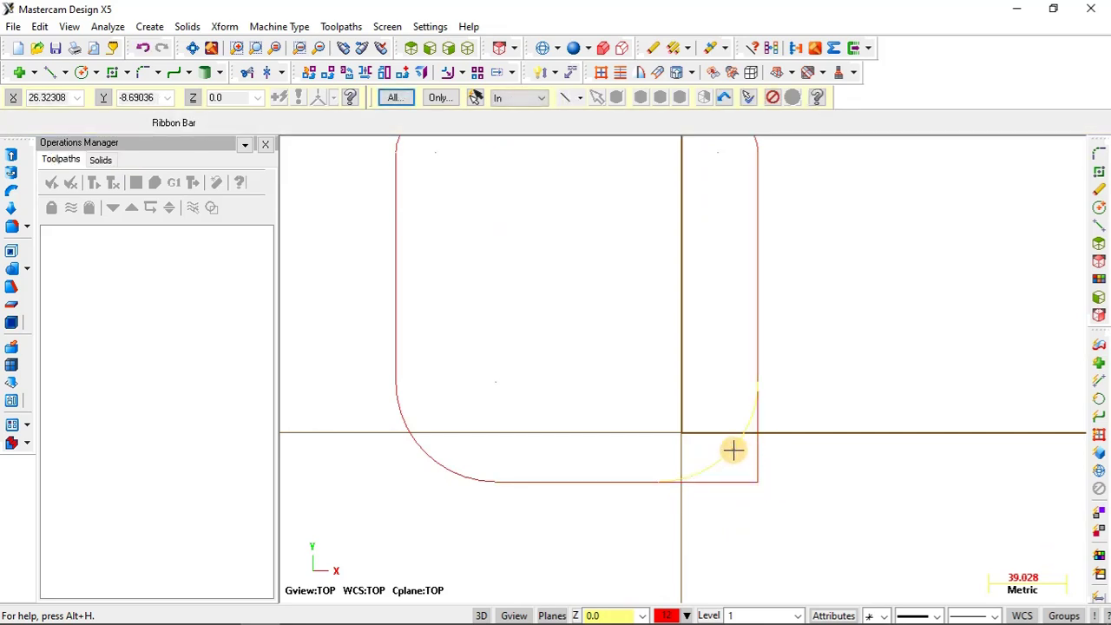
{"action": "scroll", "coordinate": [733, 448], "scroll_direction": "down", "scroll_amount": 1}
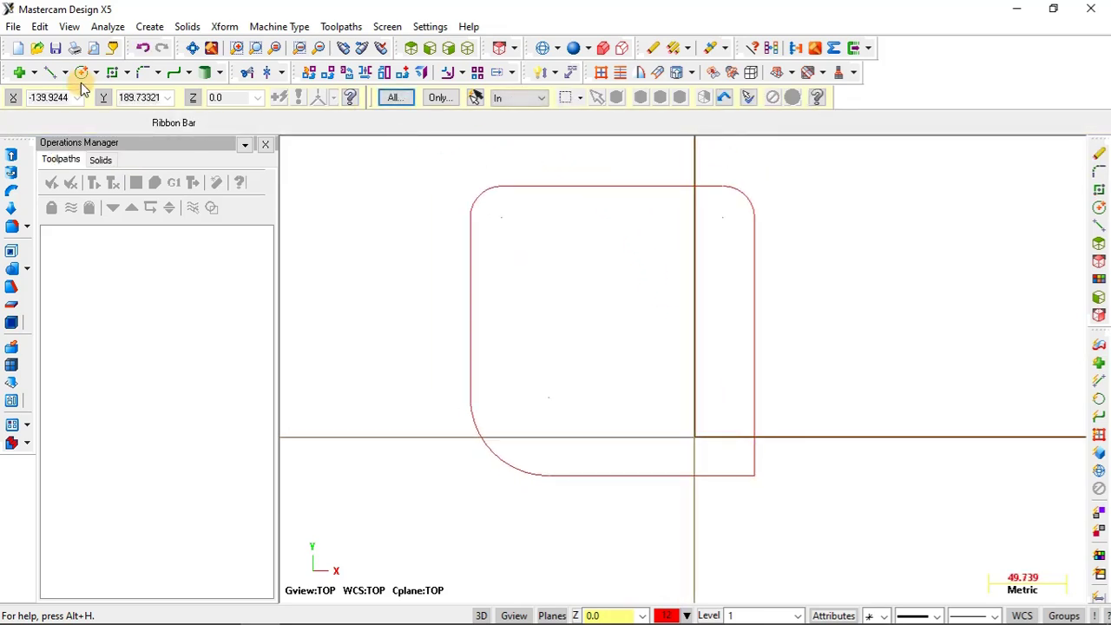
Fillet the rectangle's lower-right corner with a 50 mm Clearance style fillet, and switch it to trim the adjoining edges
{"action": "left_click", "coordinate": [141, 74]}
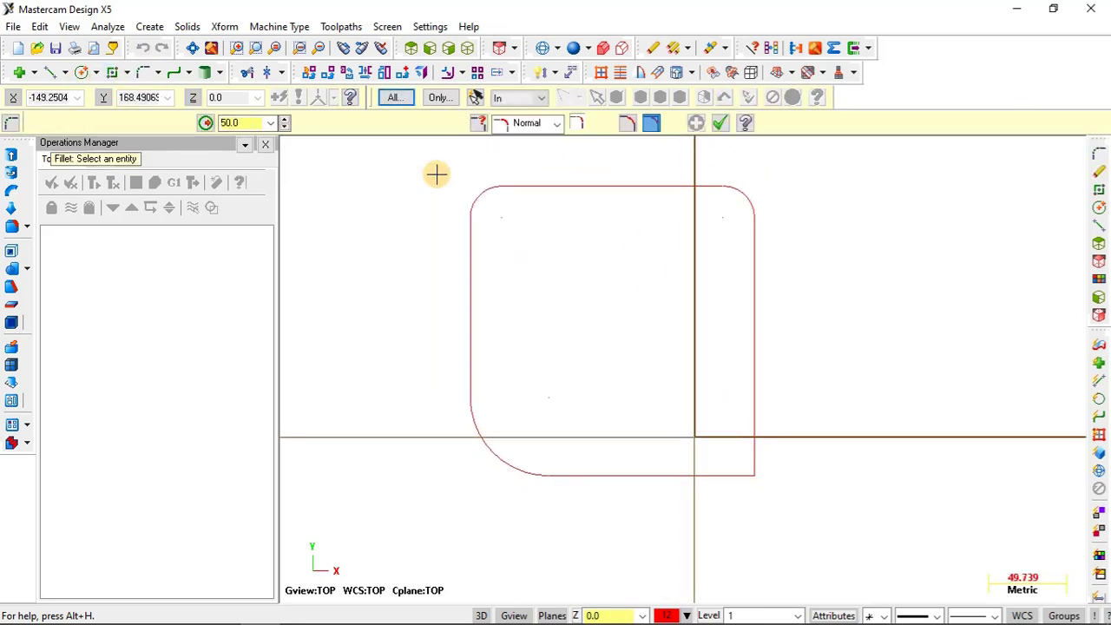
{"action": "left_click", "coordinate": [558, 124]}
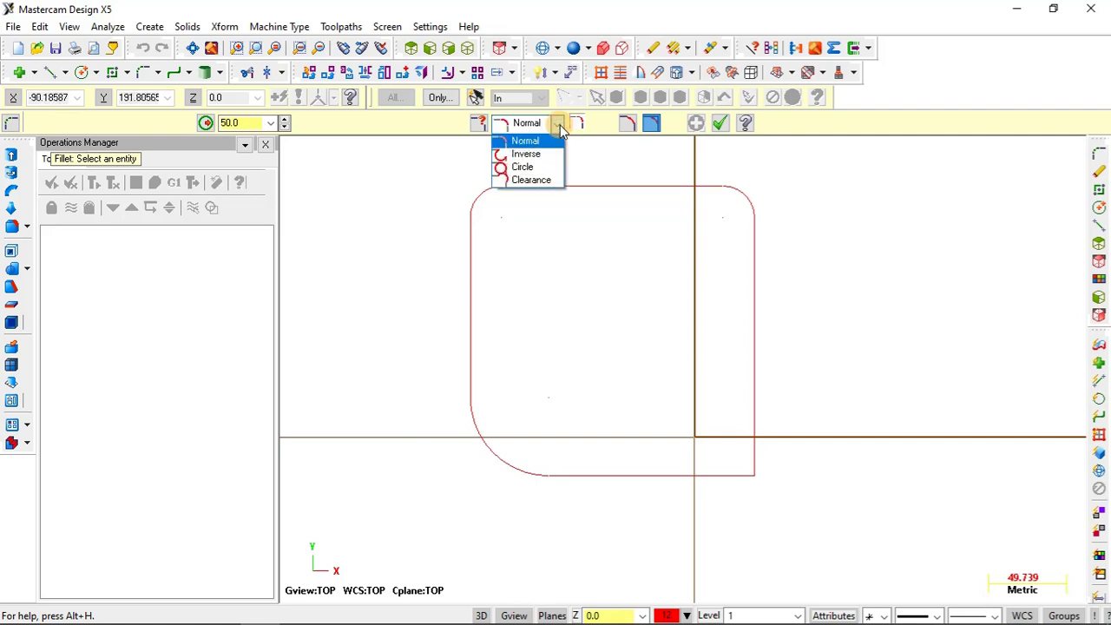
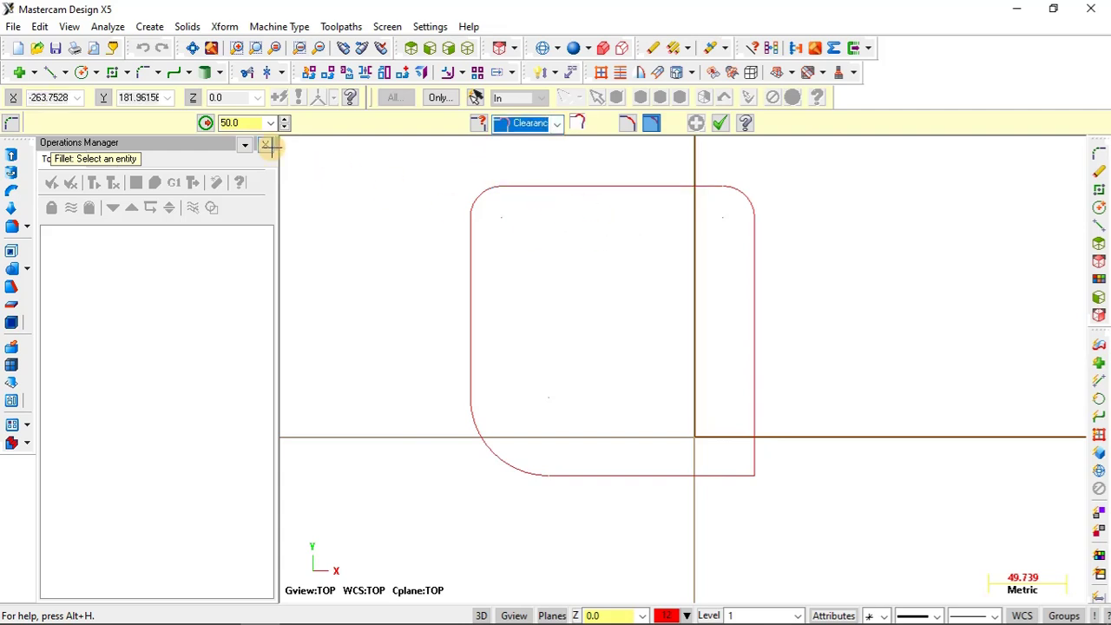
{"action": "left_click", "coordinate": [711, 474]}
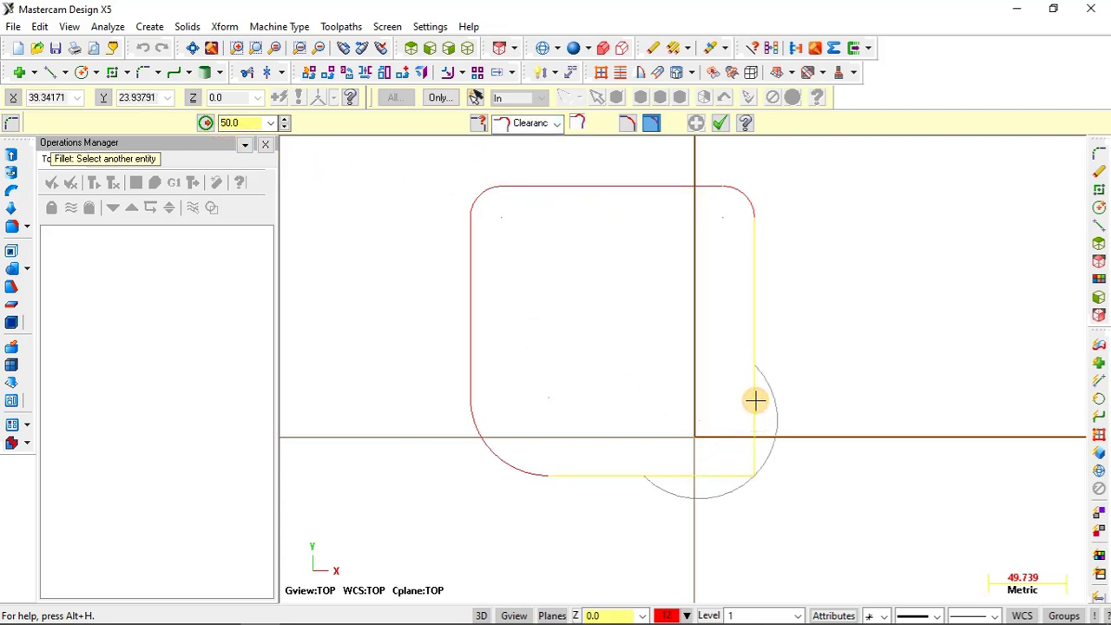
{"action": "left_click", "coordinate": [755, 342]}
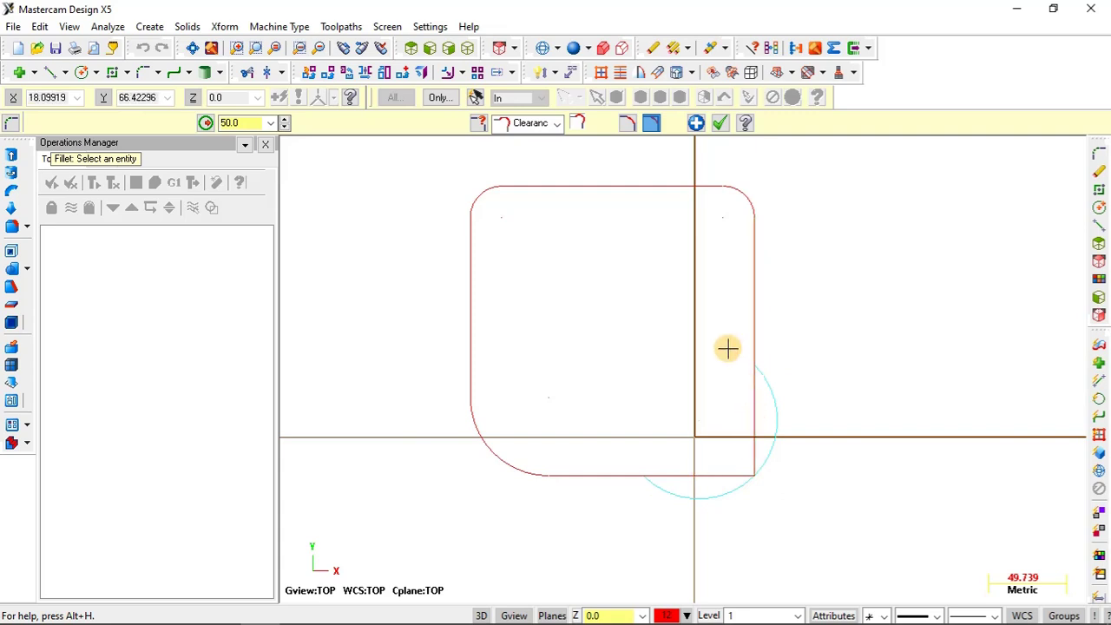
{"action": "left_click", "coordinate": [628, 124]}
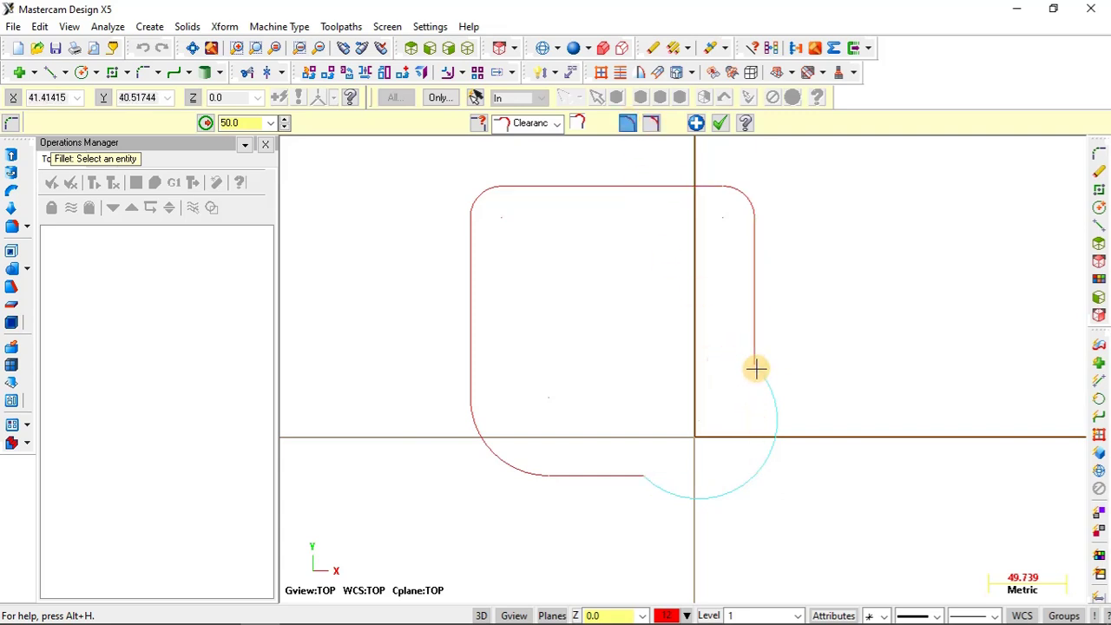
{"action": "scroll", "coordinate": [825, 350], "scroll_direction": "down", "scroll_amount": 1}
{"action": "key", "text": "Escape"}
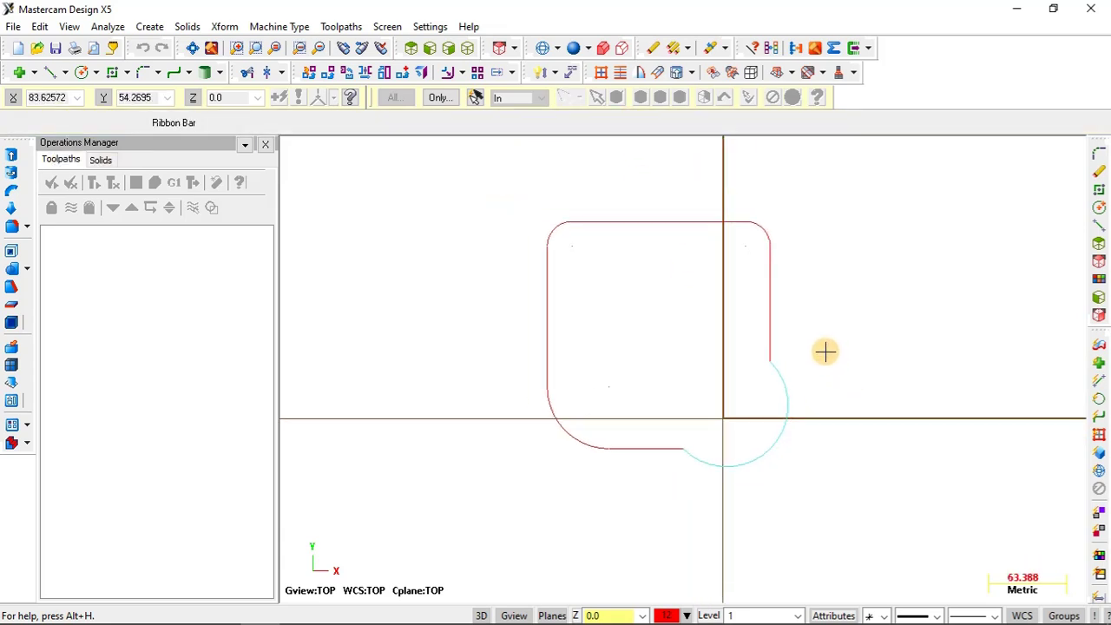
{"action": "scroll", "coordinate": [835, 335], "scroll_direction": "down", "scroll_amount": 1}
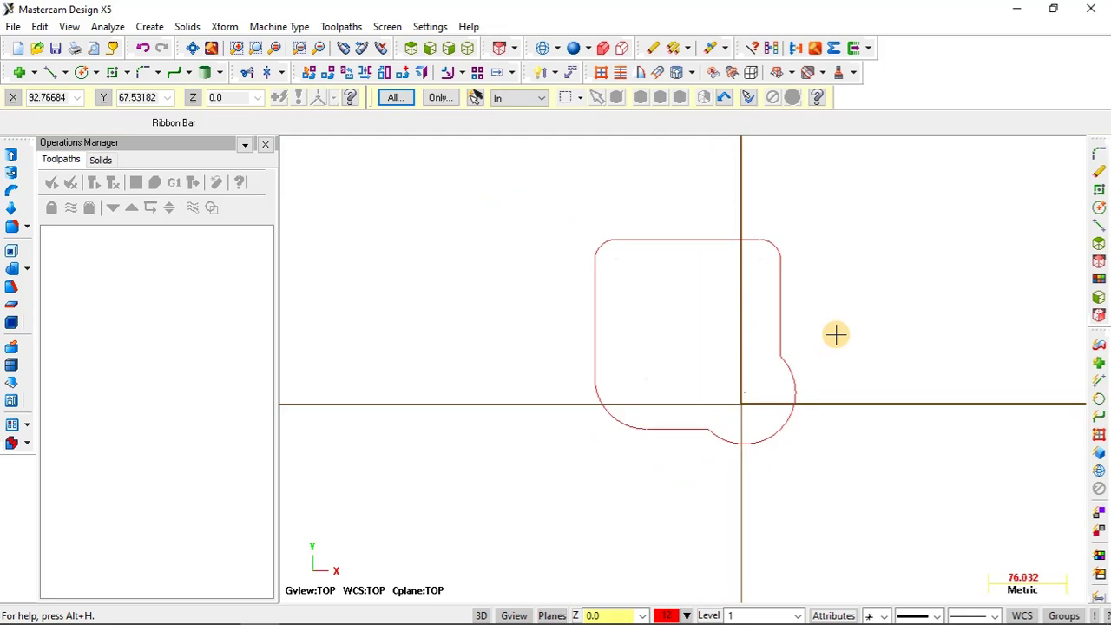
Window-select the whole filleted profile and delete it
{"action": "left_click", "coordinate": [149, 26]}
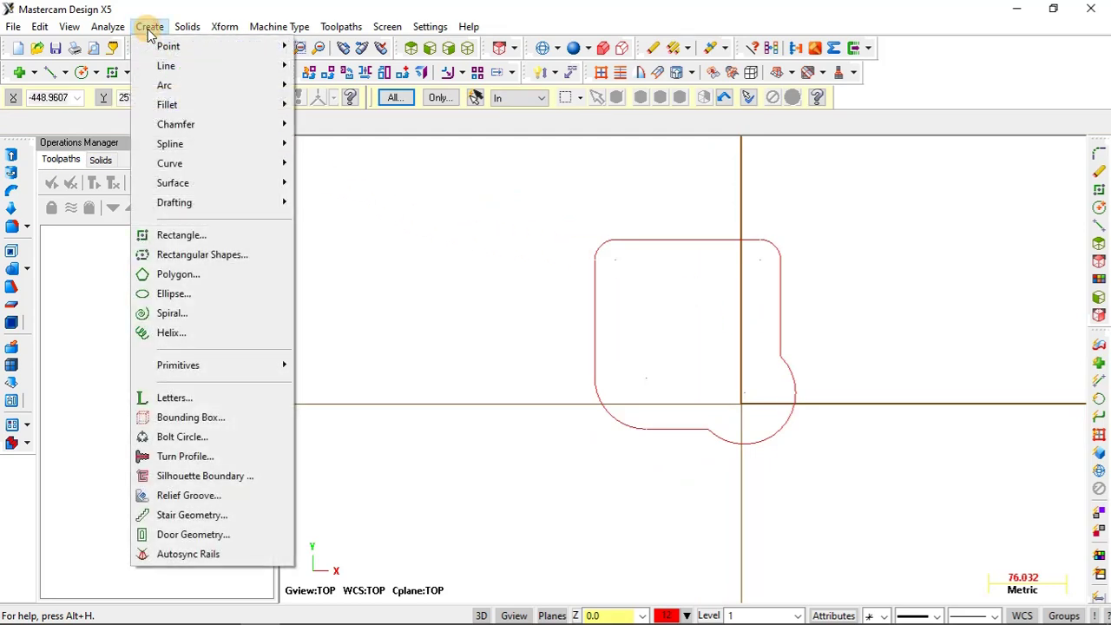
{"action": "left_click", "coordinate": [149, 28]}
{"action": "left_click_drag", "start_coordinate": [530, 206], "coordinate": [861, 498]}
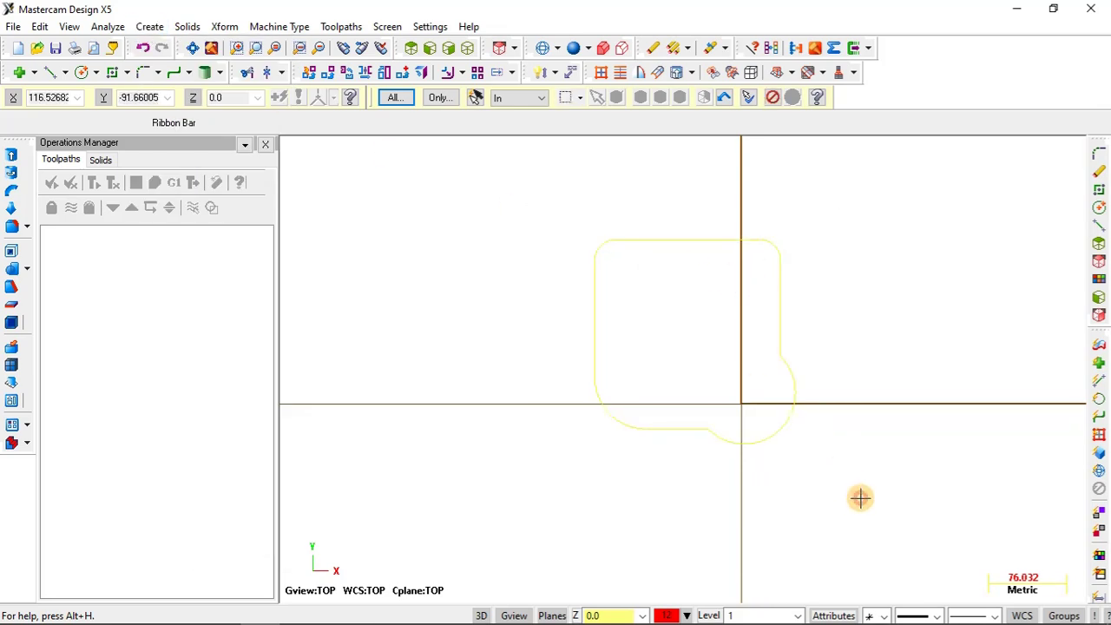
{"action": "key", "text": "Delete"}
{"action": "scroll", "coordinate": [829, 368], "scroll_direction": "up", "scroll_amount": 2}
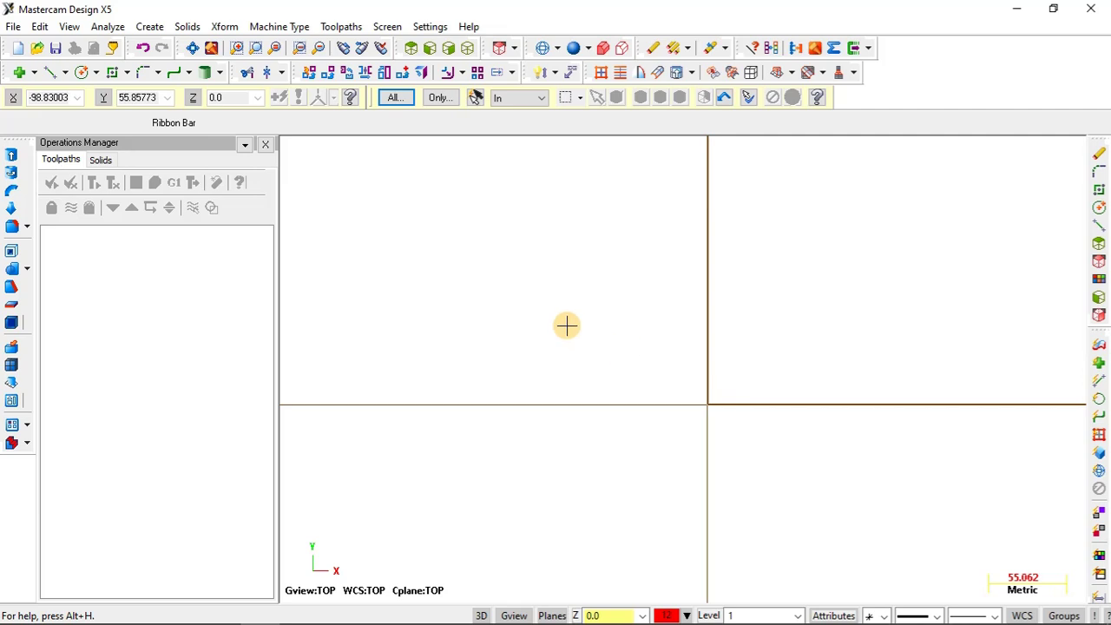
Draw a circle with a radius of about 39.5 mm in the upper-left quadrant
{"action": "left_click", "coordinate": [225, 27]}
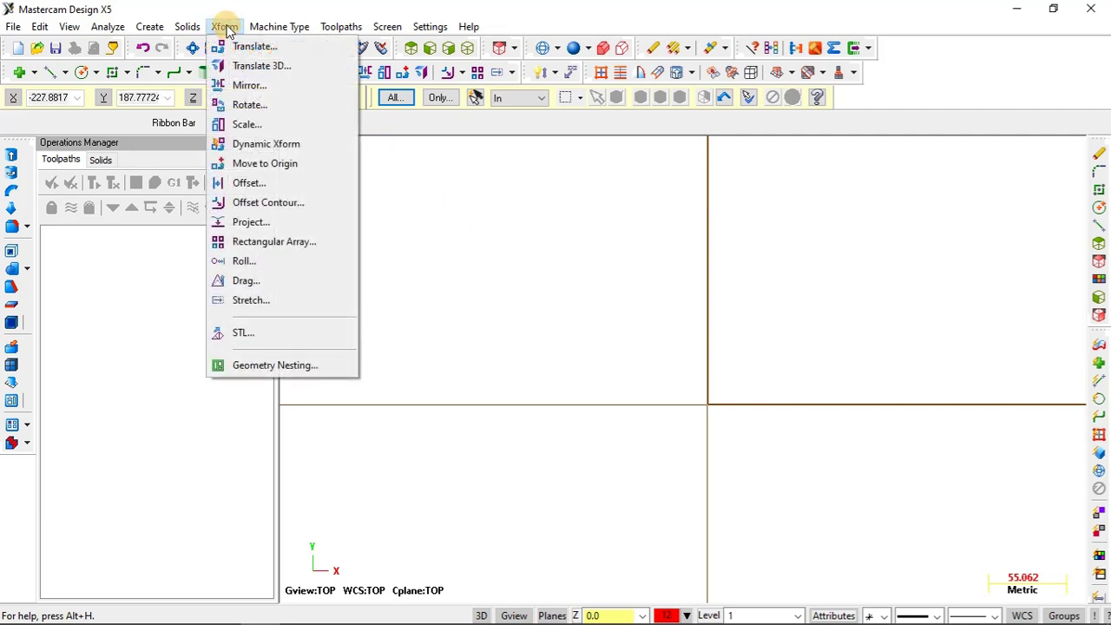
{"action": "left_click", "coordinate": [486, 217]}
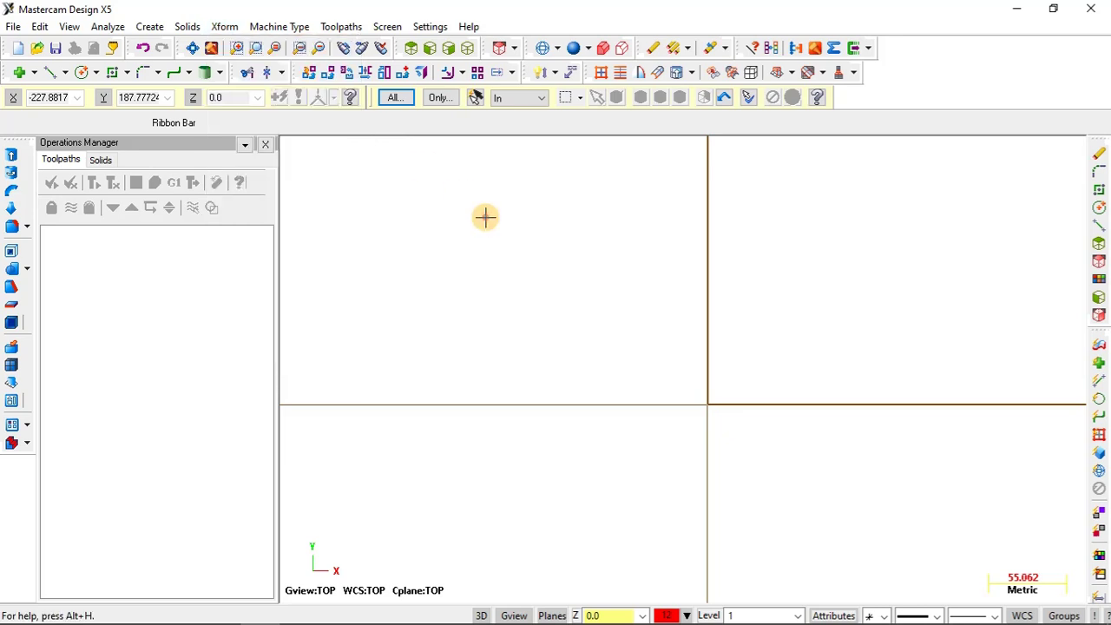
{"action": "left_click", "coordinate": [83, 73]}
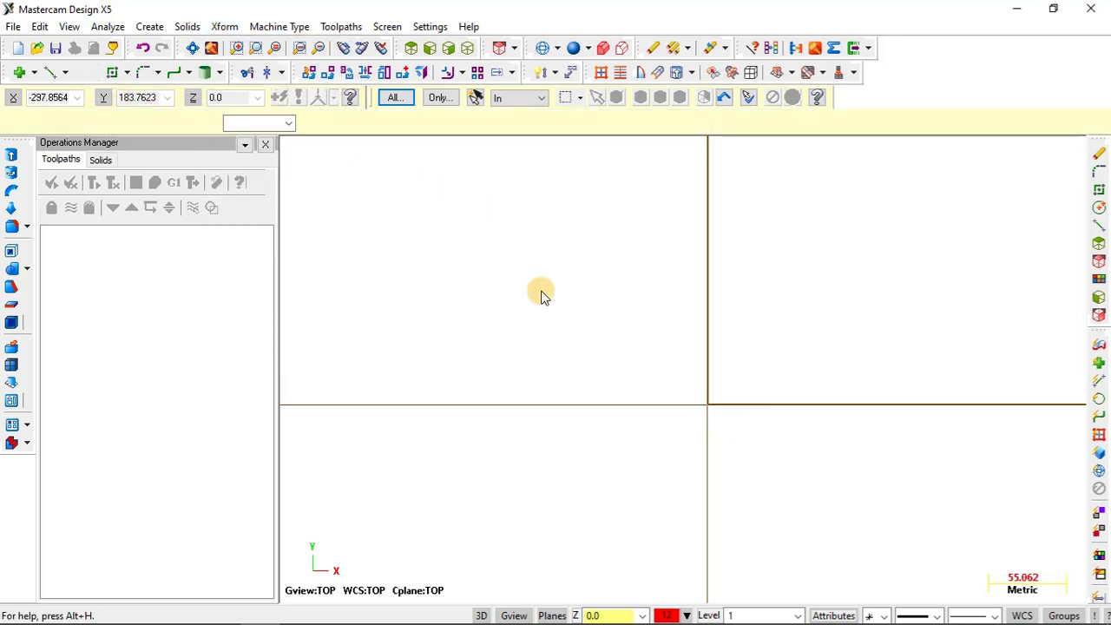
{"action": "left_click", "coordinate": [585, 308]}
{"action": "left_click", "coordinate": [655, 308]}
{"action": "key", "text": "Escape"}
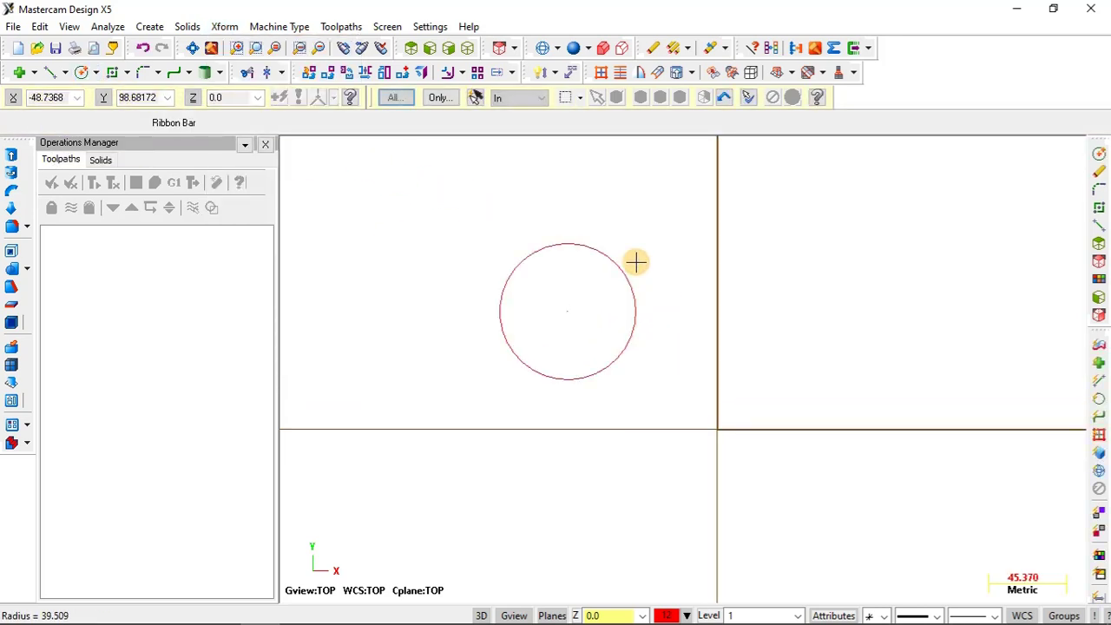
{"action": "left_click", "coordinate": [225, 28]}
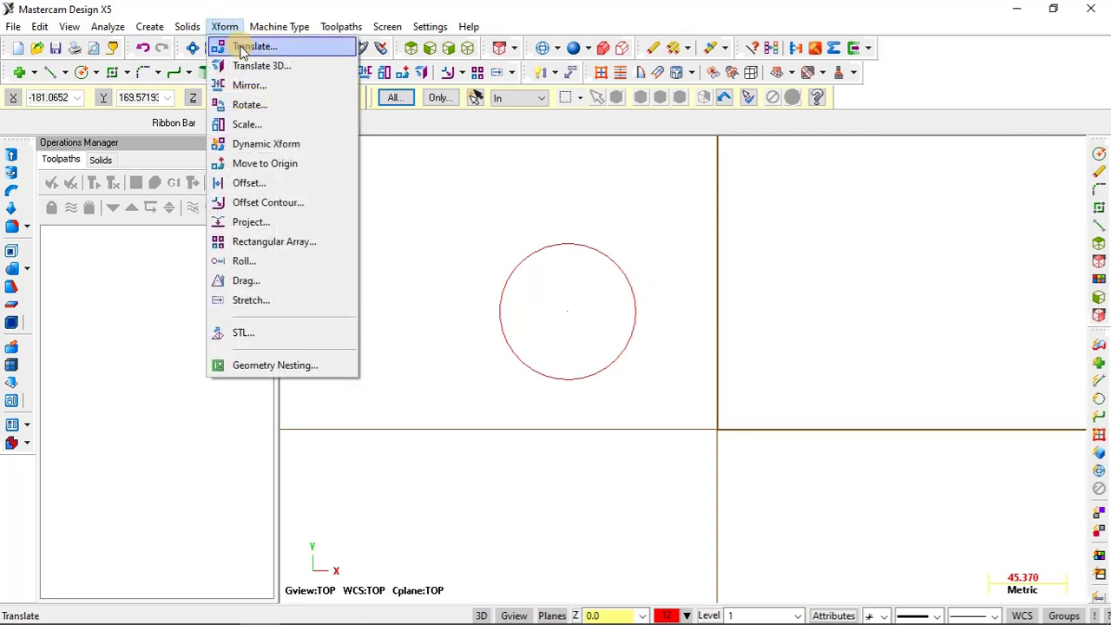
{"action": "left_click", "coordinate": [242, 48]}
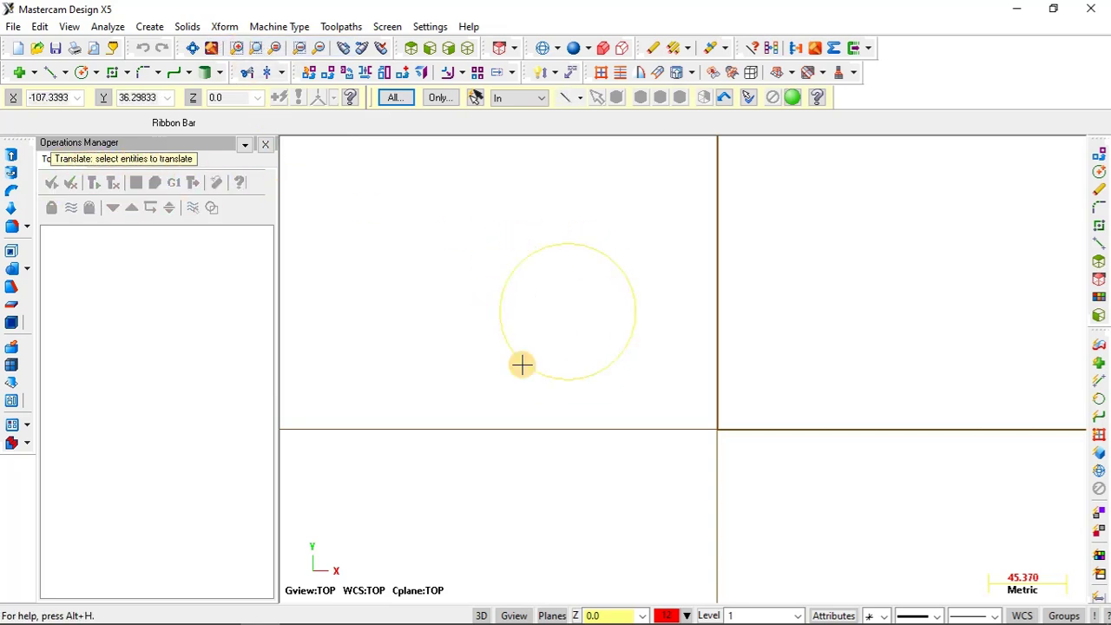
{"action": "left_click", "coordinate": [611, 264]}
{"action": "key", "text": "Return"}
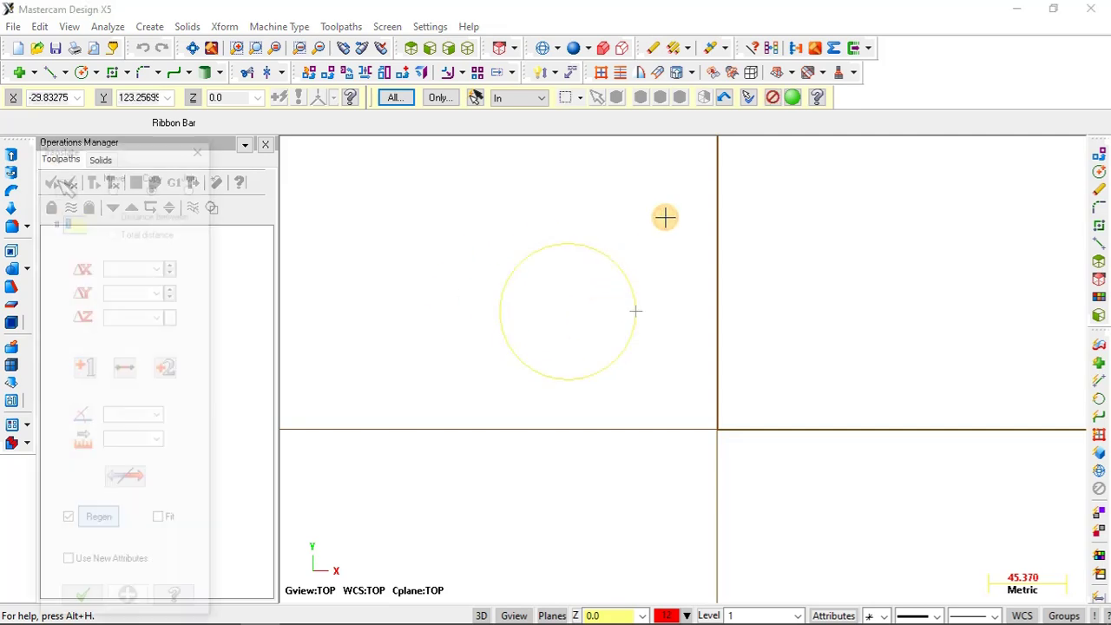
{"action": "key", "text": "Escape"}
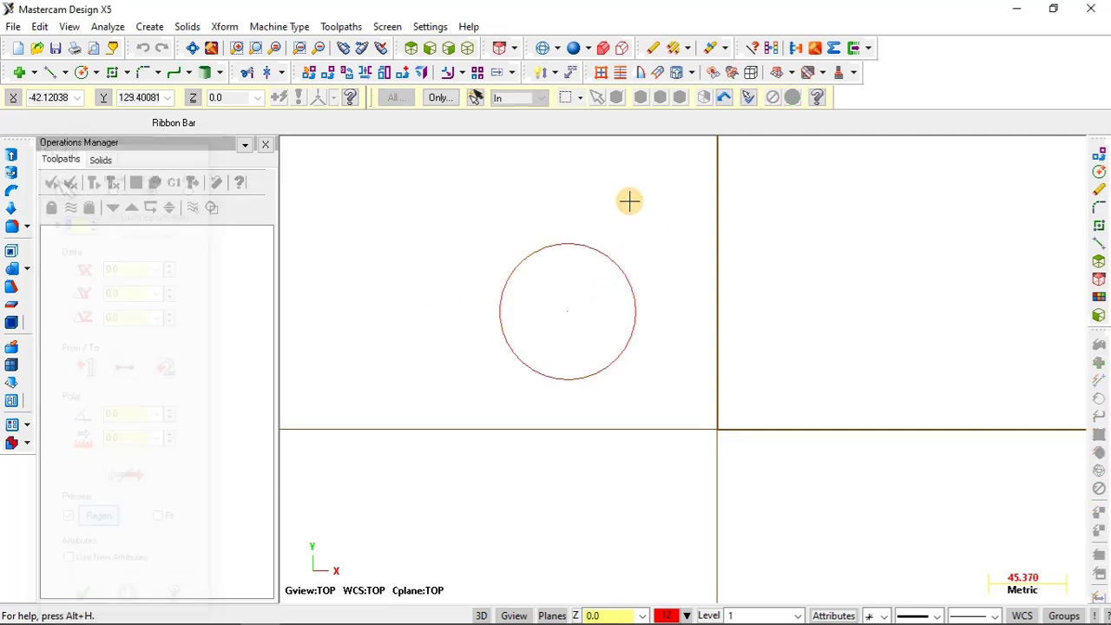
{"action": "left_click", "coordinate": [228, 28]}
{"action": "left_click", "coordinate": [247, 43]}
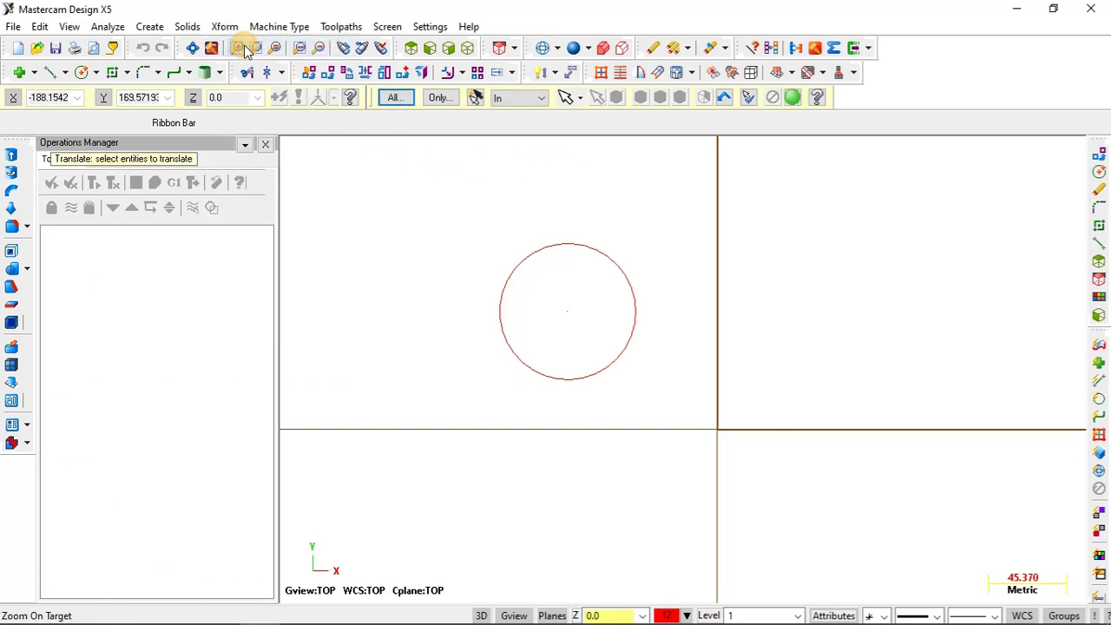
{"action": "left_click", "coordinate": [568, 245]}
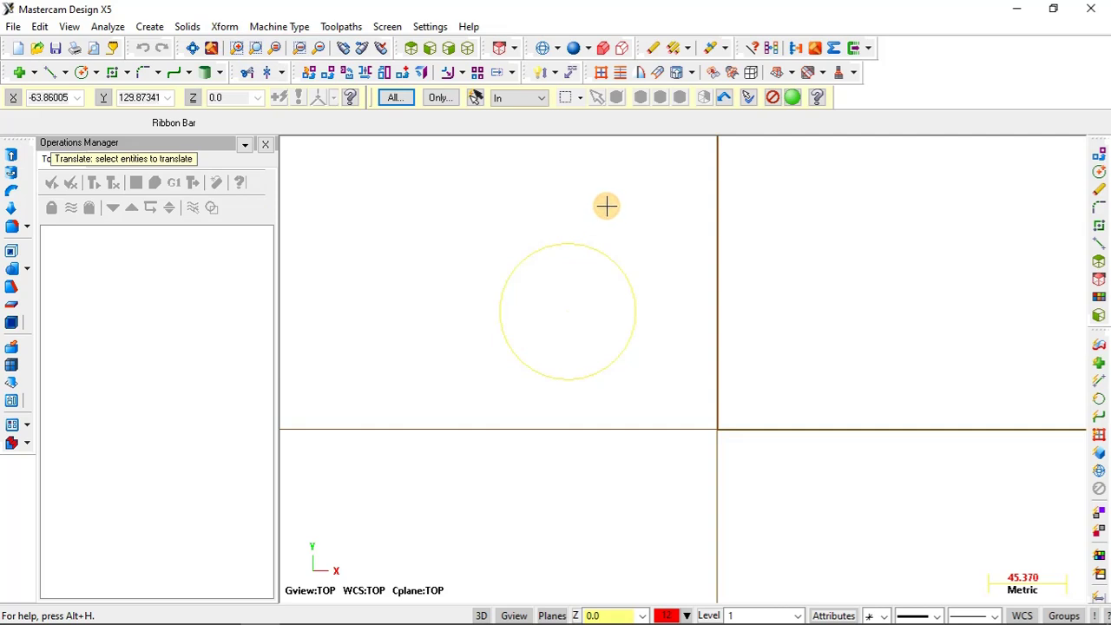
{"action": "key", "text": "Return"}
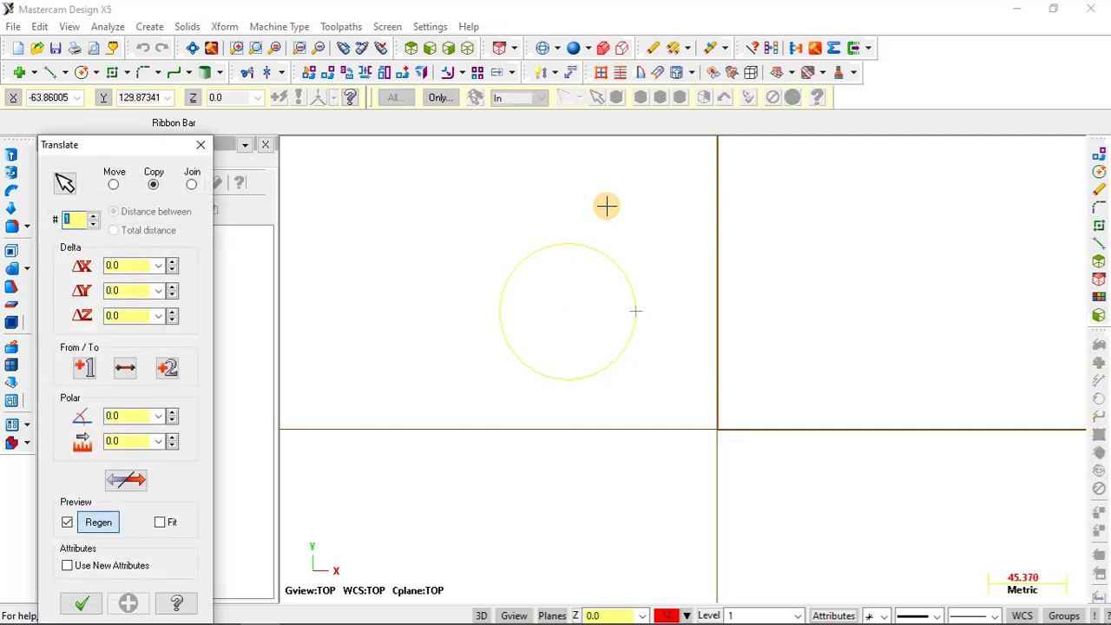
{"action": "key", "text": "Escape"}
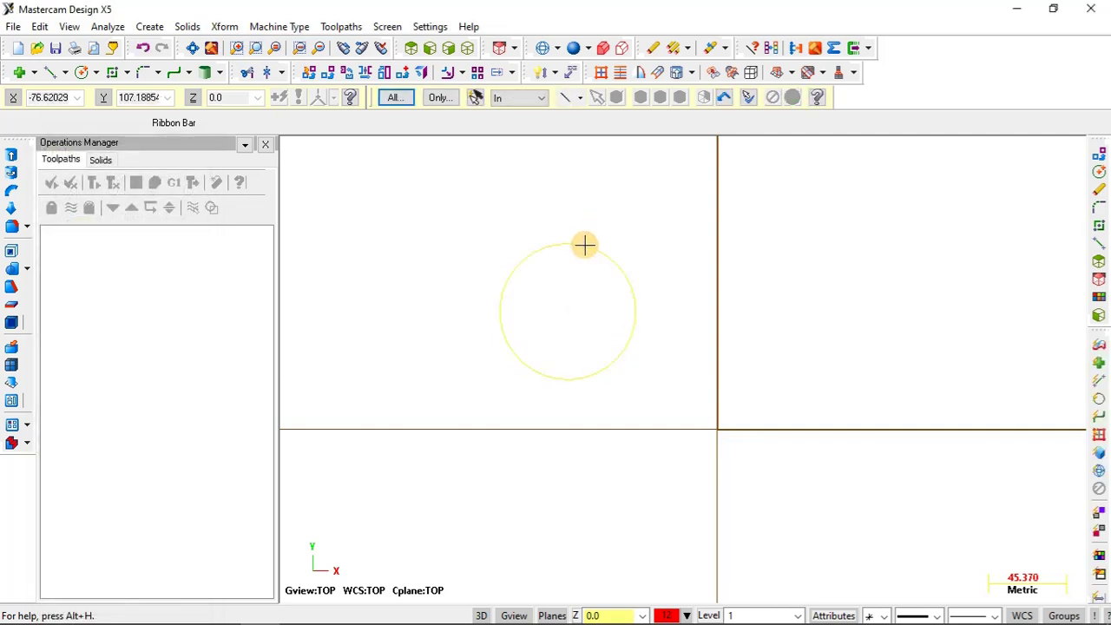
Start a Translate on the circle, move its settings clear of the geometry, and switch between Move and Copy, ending on Copy
{"action": "left_click", "coordinate": [228, 27]}
{"action": "left_click", "coordinate": [252, 42]}
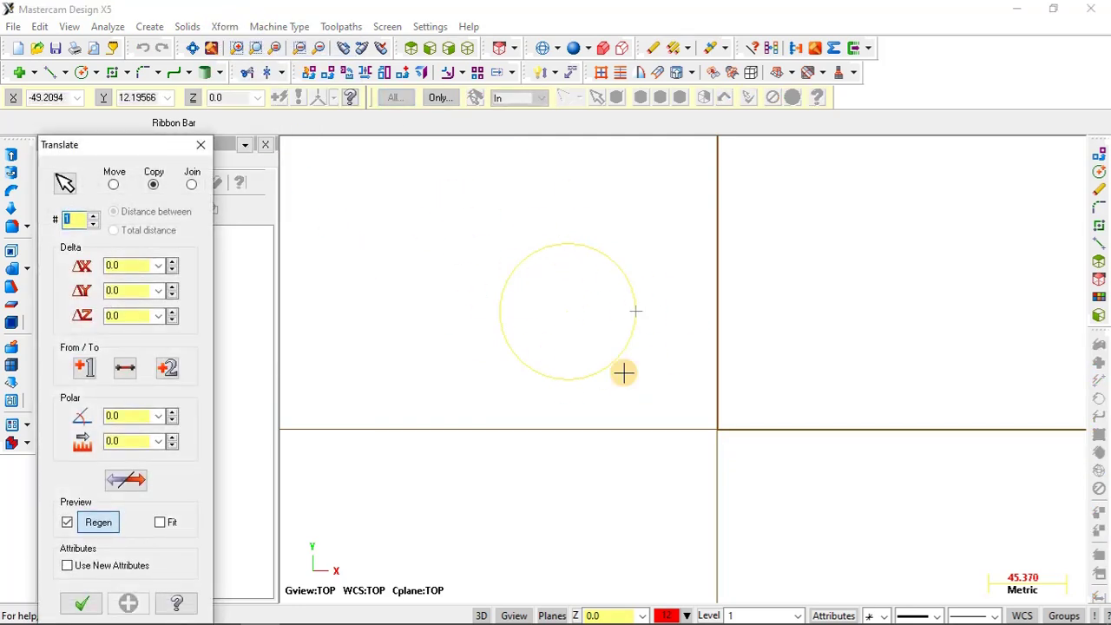
{"action": "left_click_drag", "start_coordinate": [79, 144], "coordinate": [260, 67]}
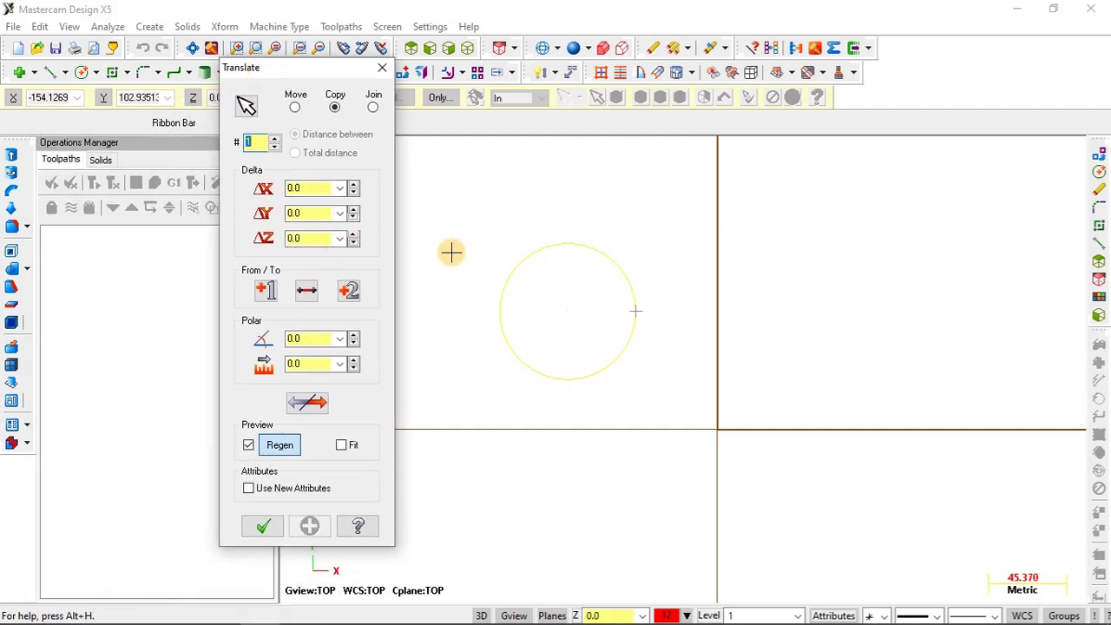
{"action": "scroll", "coordinate": [458, 249], "scroll_direction": "down", "scroll_amount": 1}
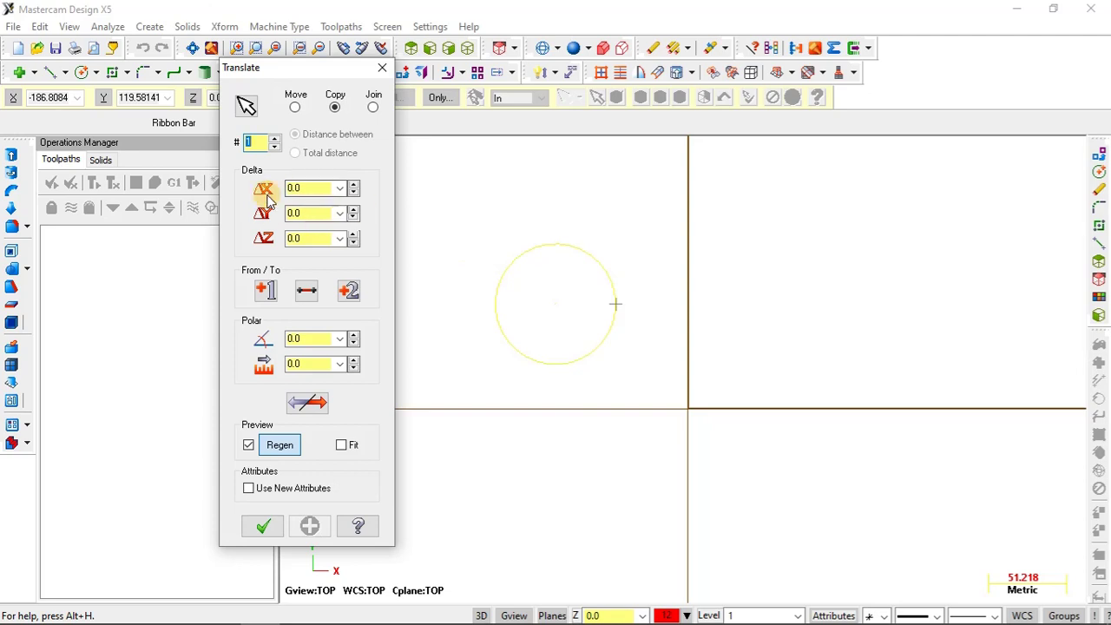
{"action": "left_click", "coordinate": [295, 107]}
{"action": "scroll", "coordinate": [562, 305], "scroll_direction": "up", "scroll_amount": 1}
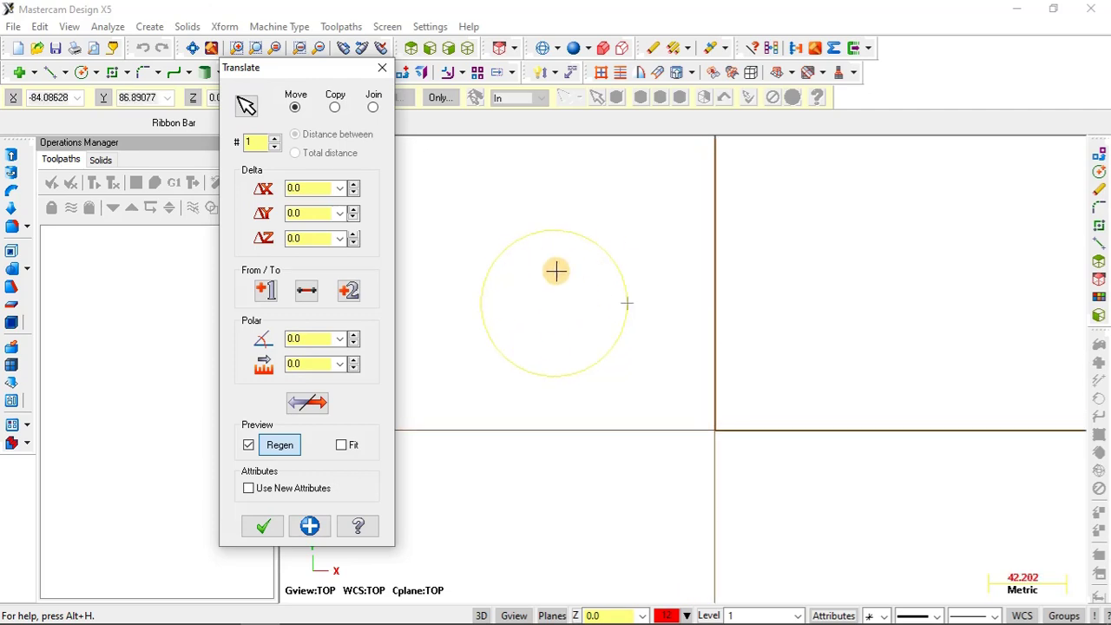
{"action": "scroll", "coordinate": [525, 286], "scroll_direction": "down", "scroll_amount": 1}
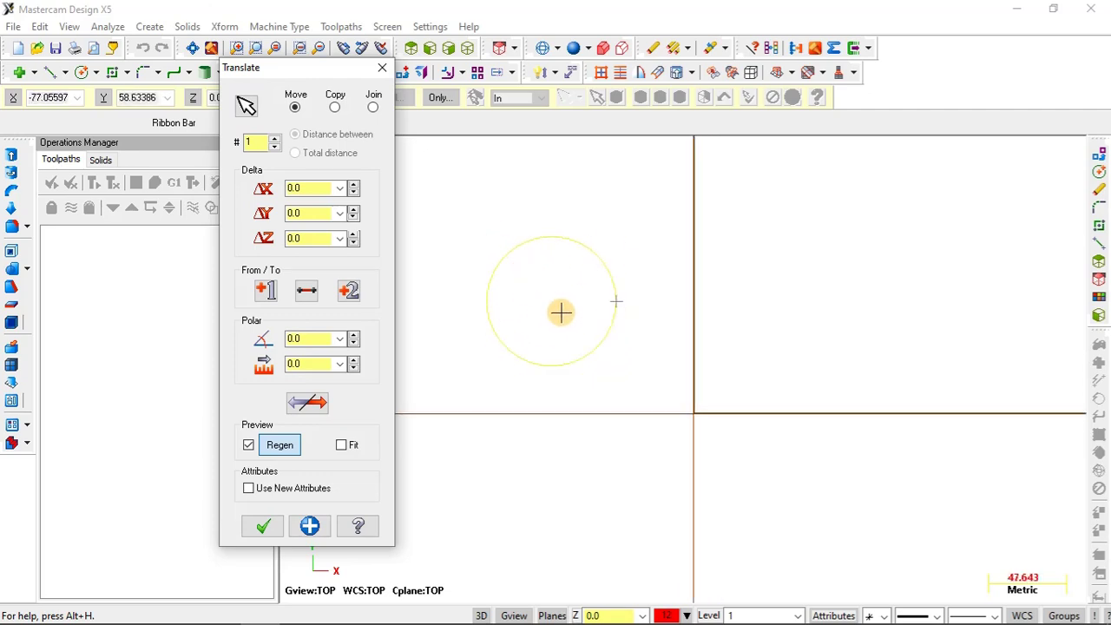
{"action": "left_click", "coordinate": [336, 107]}
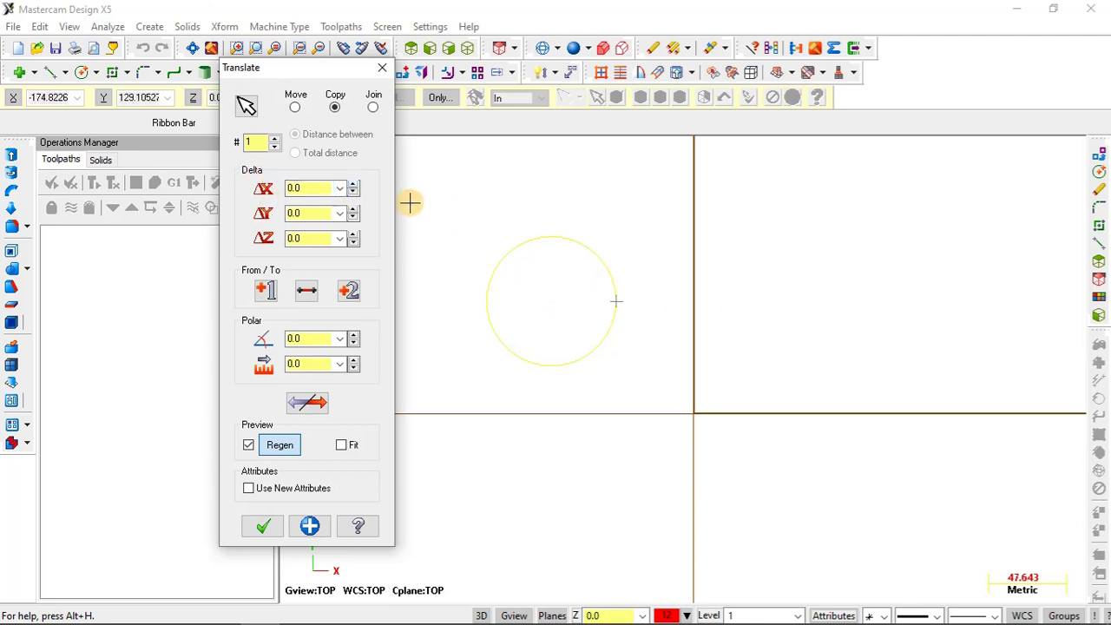
Preview a copy of the circle offset in the positive X direction by raising the X delta to at least 7 mm
{"action": "left_click", "coordinate": [354, 184]}
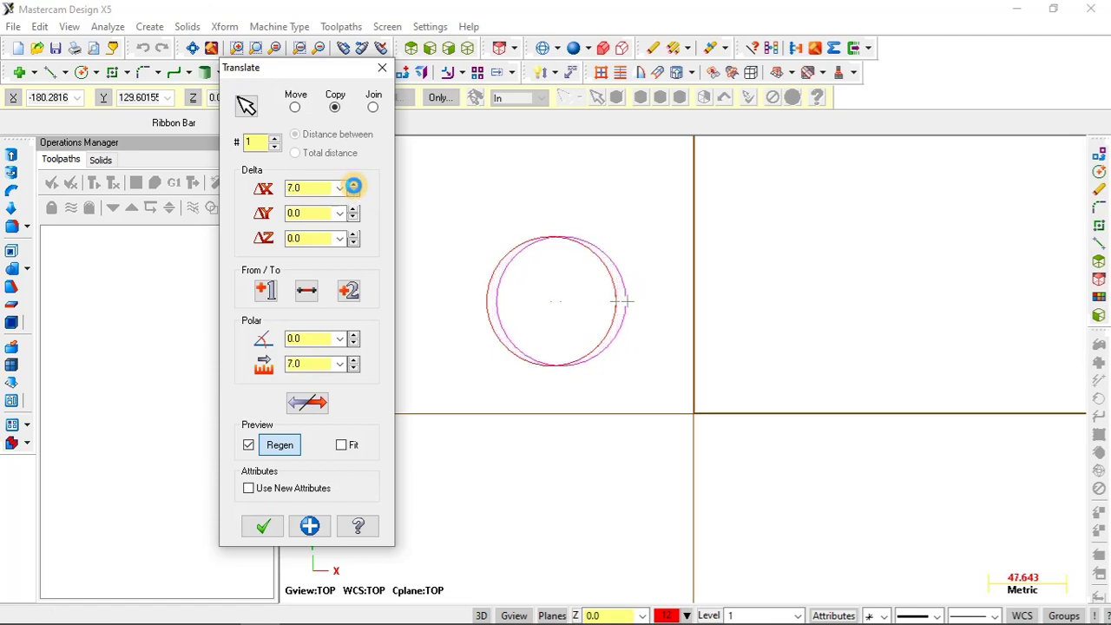
{"action": "left_click", "coordinate": [353, 186]}
{"action": "left_click", "coordinate": [353, 186]}
{"action": "left_click", "coordinate": [353, 186]}
Lower the X delta of the circle's copy in small increments through zero to -10 mm
{"action": "left_click", "coordinate": [353, 191]}
{"action": "left_click", "coordinate": [354, 191]}
{"action": "left_click", "coordinate": [353, 191]}
{"action": "left_click", "coordinate": [354, 191]}
{"action": "left_click", "coordinate": [353, 191]}
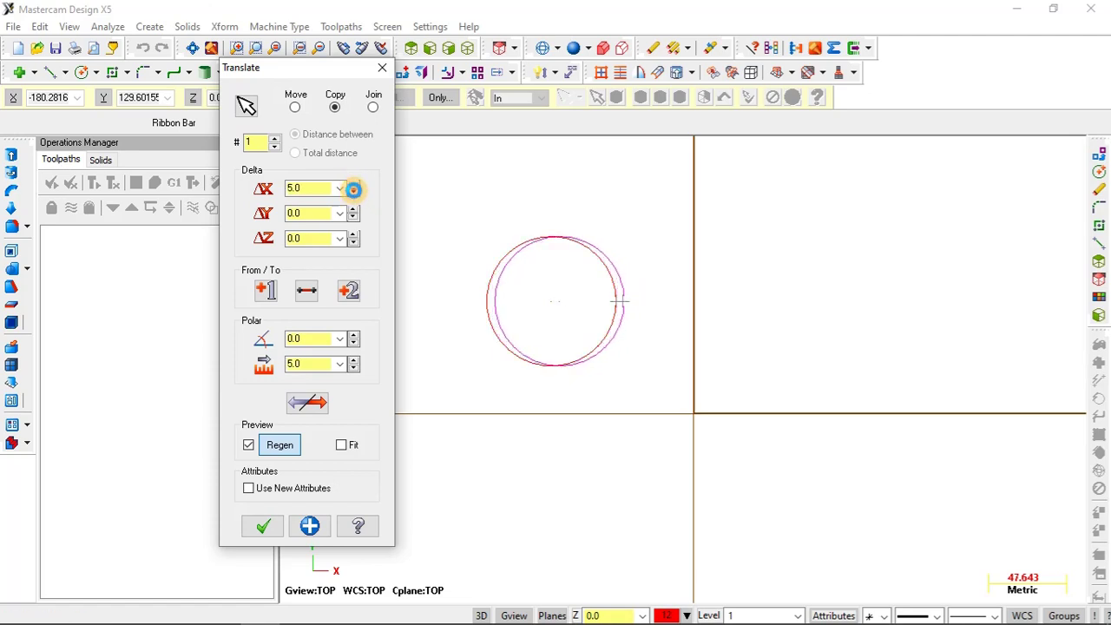
{"action": "left_click", "coordinate": [353, 192]}
{"action": "left_click", "coordinate": [353, 192]}
{"action": "left_click", "coordinate": [353, 191]}
{"action": "left_click", "coordinate": [353, 191]}
{"action": "left_click", "coordinate": [353, 191]}
{"action": "left_click", "coordinate": [354, 192]}
{"action": "left_click", "coordinate": [353, 192]}
{"action": "left_click", "coordinate": [354, 192]}
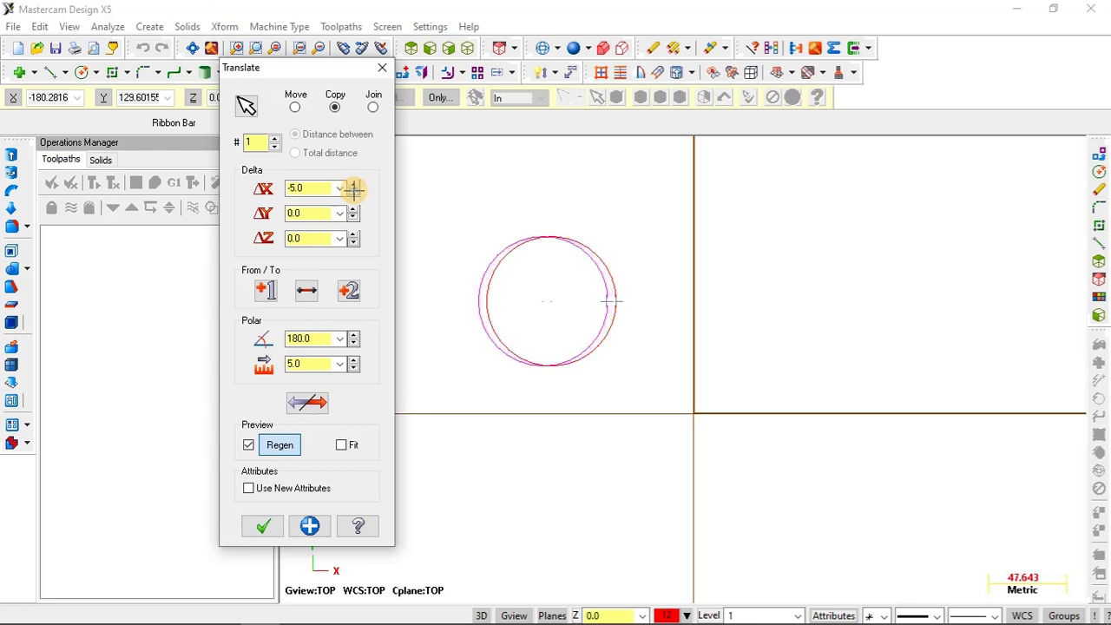
{"action": "left_click", "coordinate": [354, 191]}
{"action": "left_click", "coordinate": [353, 191]}
{"action": "left_click", "coordinate": [353, 191]}
{"action": "left_click", "coordinate": [353, 191]}
{"action": "left_click", "coordinate": [353, 191]}
{"action": "left_click", "coordinate": [354, 191]}
{"action": "left_click", "coordinate": [355, 185]}
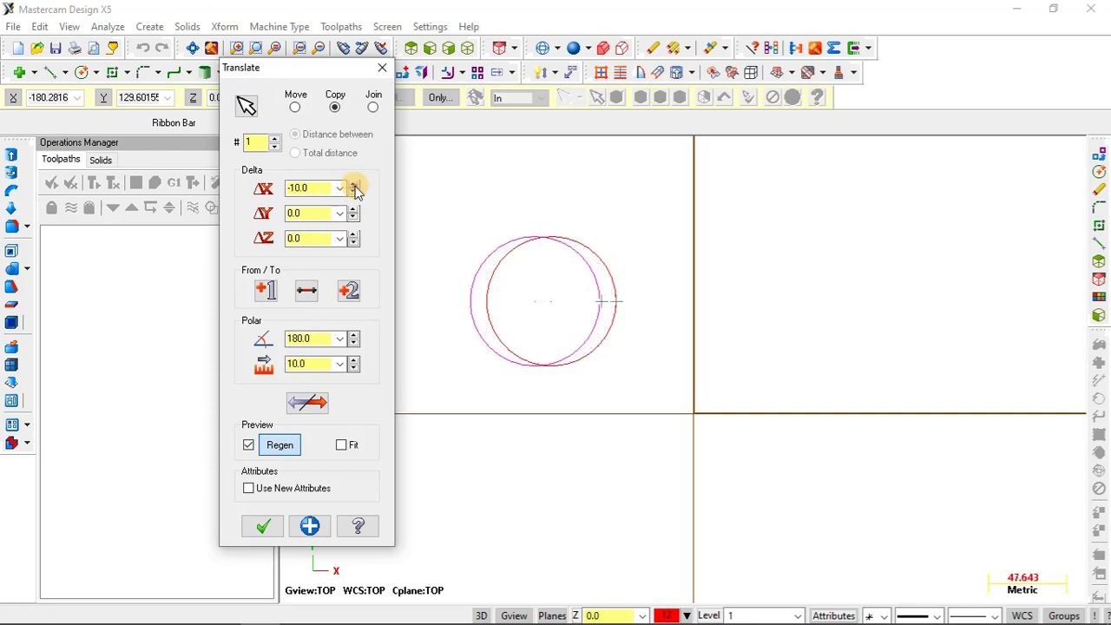
Step the circle copy's X offset to -5, lower it to -9, and reset it to 0
{"action": "left_click", "coordinate": [355, 186]}
{"action": "left_click", "coordinate": [354, 186]}
{"action": "left_click", "coordinate": [355, 186]}
{"action": "left_click", "coordinate": [354, 186]}
{"action": "left_click", "coordinate": [354, 186]}
{"action": "left_click", "coordinate": [354, 185]}
{"action": "left_click", "coordinate": [354, 197]}
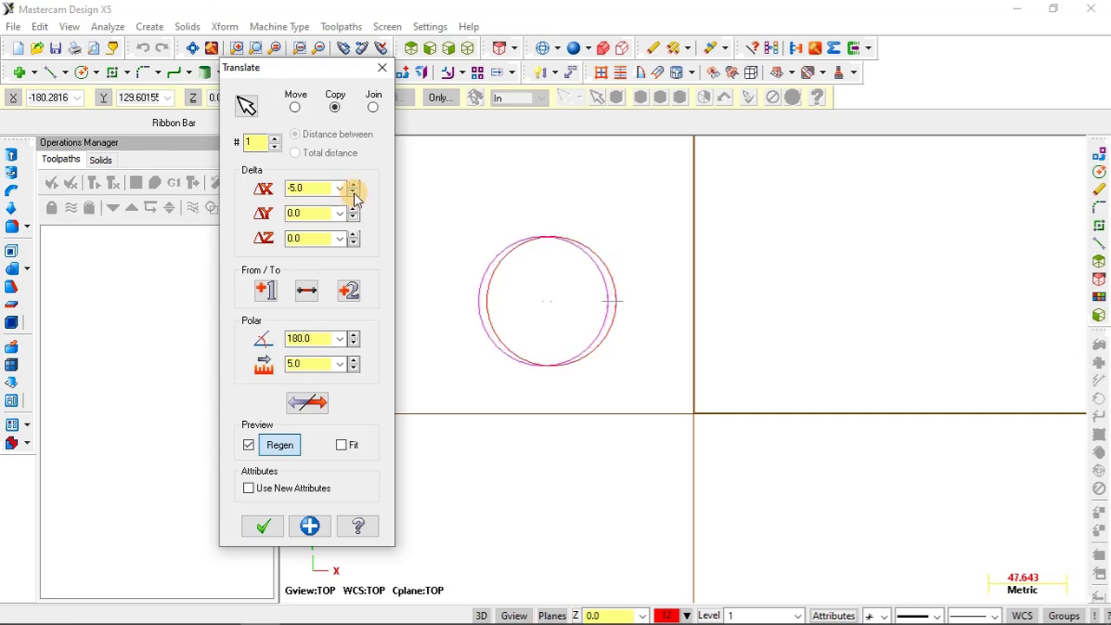
{"action": "left_click", "coordinate": [354, 192]}
{"action": "left_click", "coordinate": [354, 193]}
{"action": "left_click", "coordinate": [353, 193]}
{"action": "left_click", "coordinate": [354, 193]}
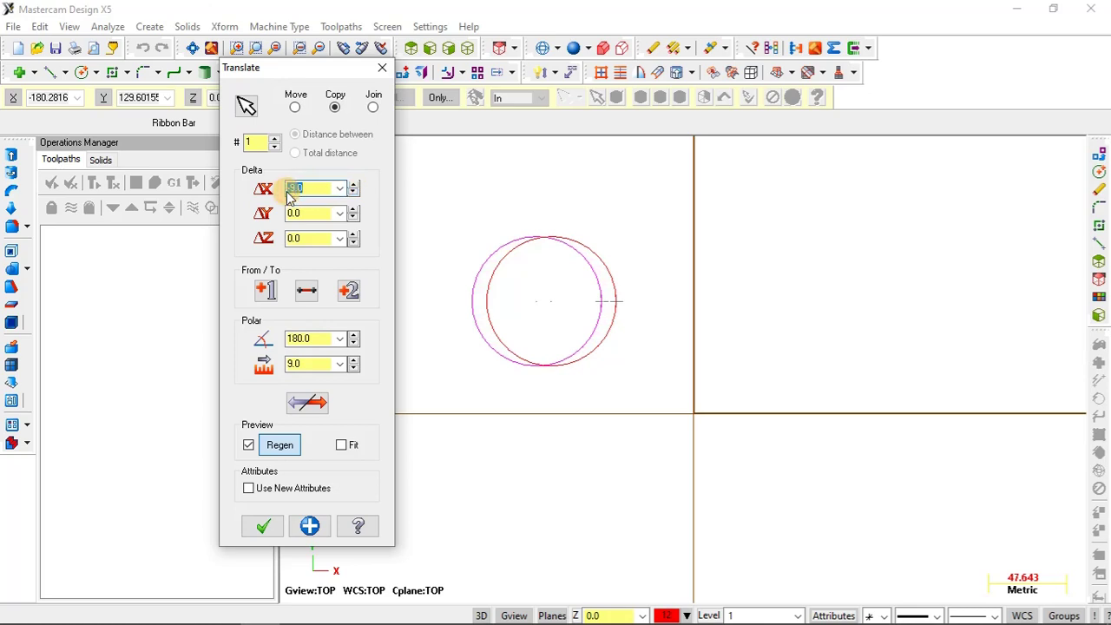
{"action": "left_click", "coordinate": [304, 213]}
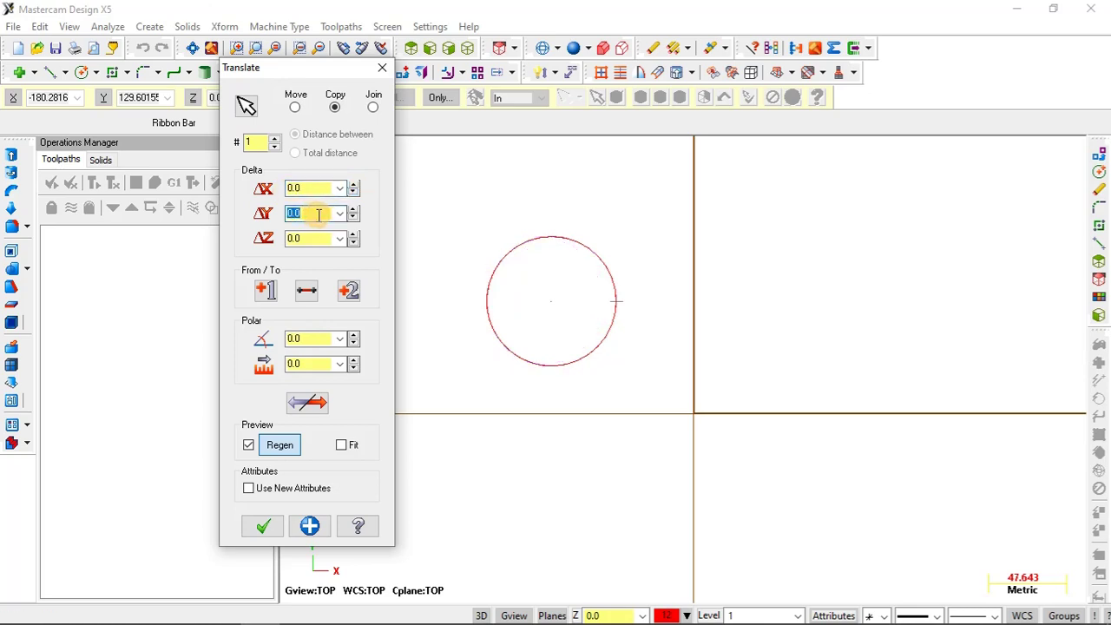
Set the circle copy's Y offset to 100 and reverse it to -100
{"action": "scroll", "coordinate": [650, 386], "scroll_direction": "down", "scroll_amount": 3}
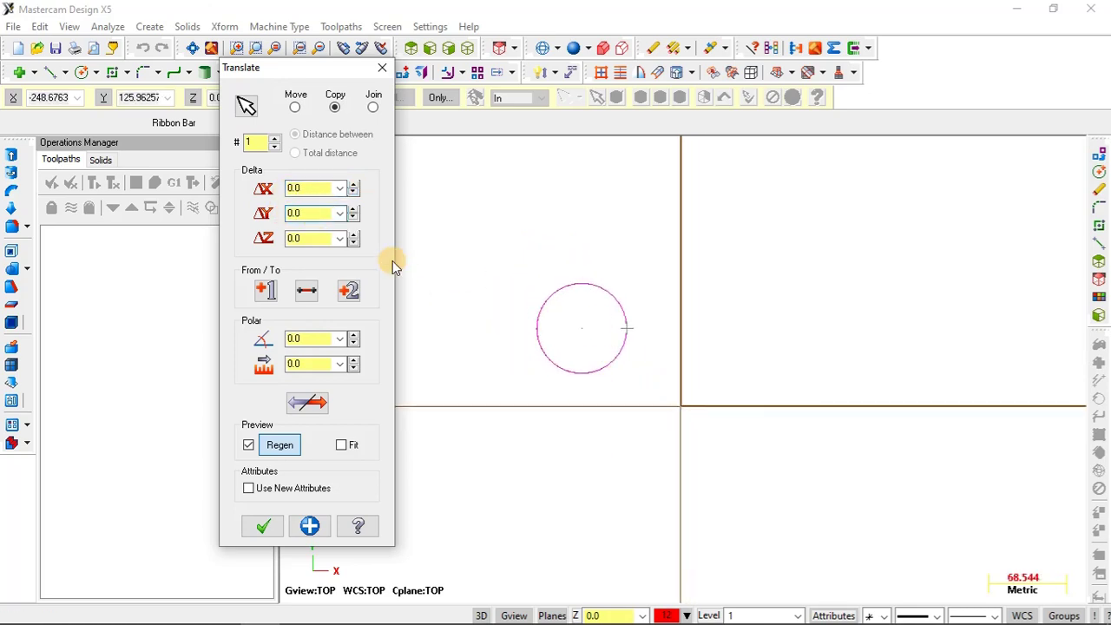
{"action": "left_click", "coordinate": [314, 214]}
{"action": "left_click", "coordinate": [264, 213]}
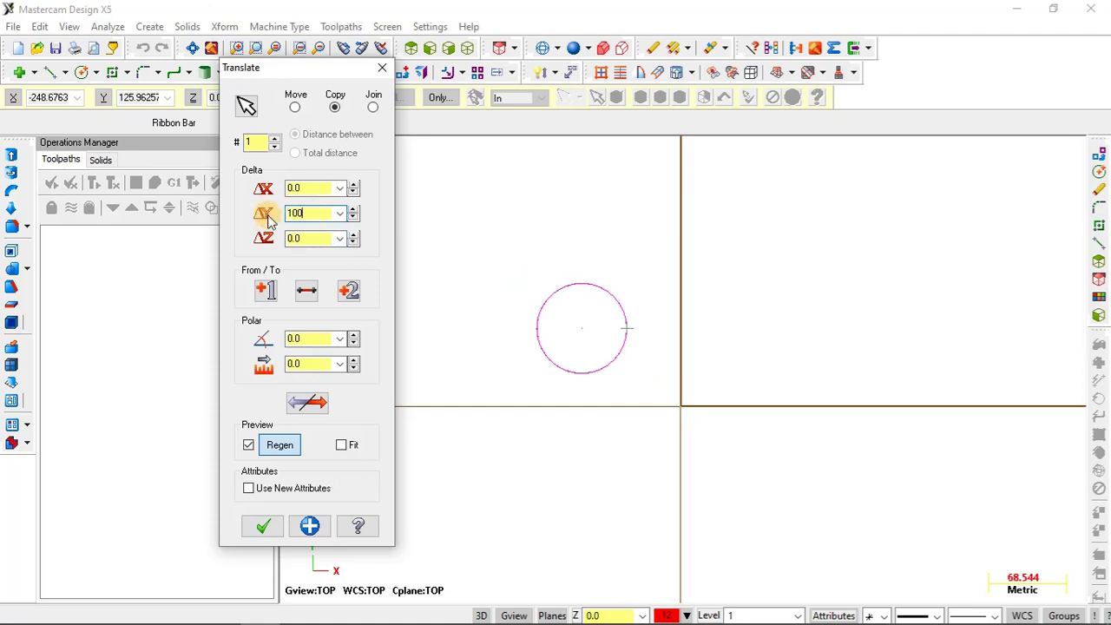
{"action": "left_click", "coordinate": [313, 240]}
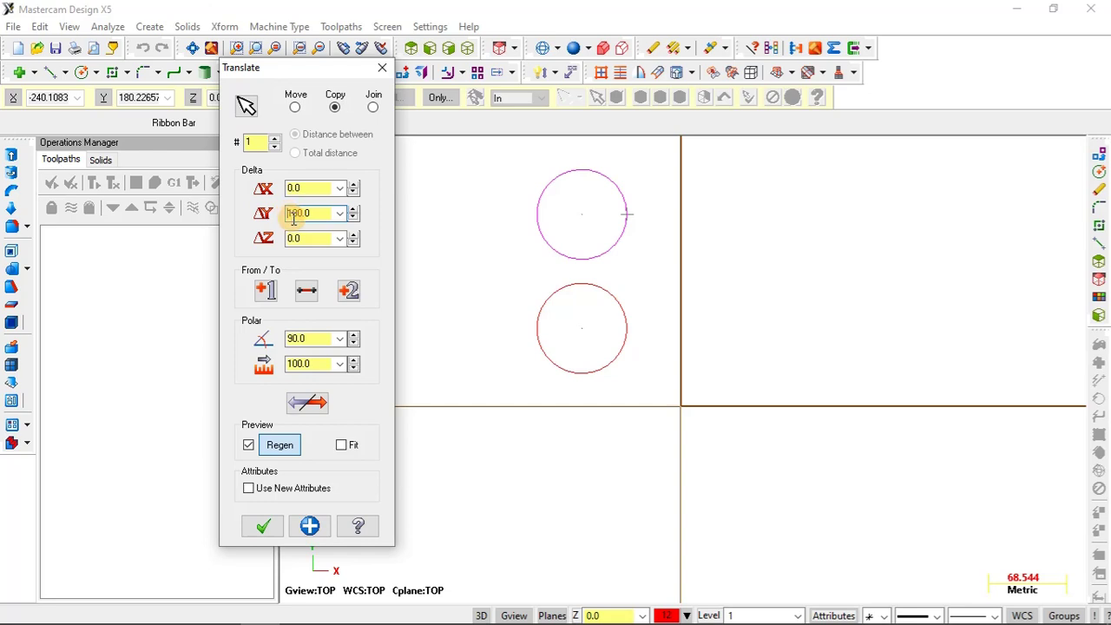
{"action": "type", "text": "-"}
{"action": "left_click", "coordinate": [312, 238]}
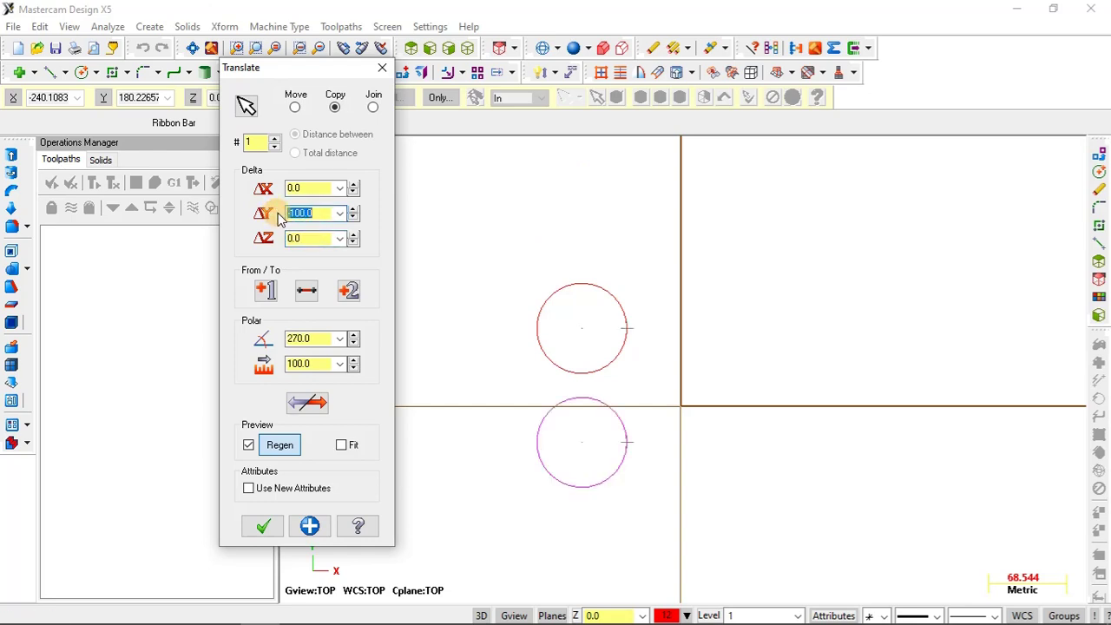
Preview the circle copy with a Y offset of 0 and a Z offset of 100, and reset the Z offset to 0
{"action": "left_click", "coordinate": [312, 189]}
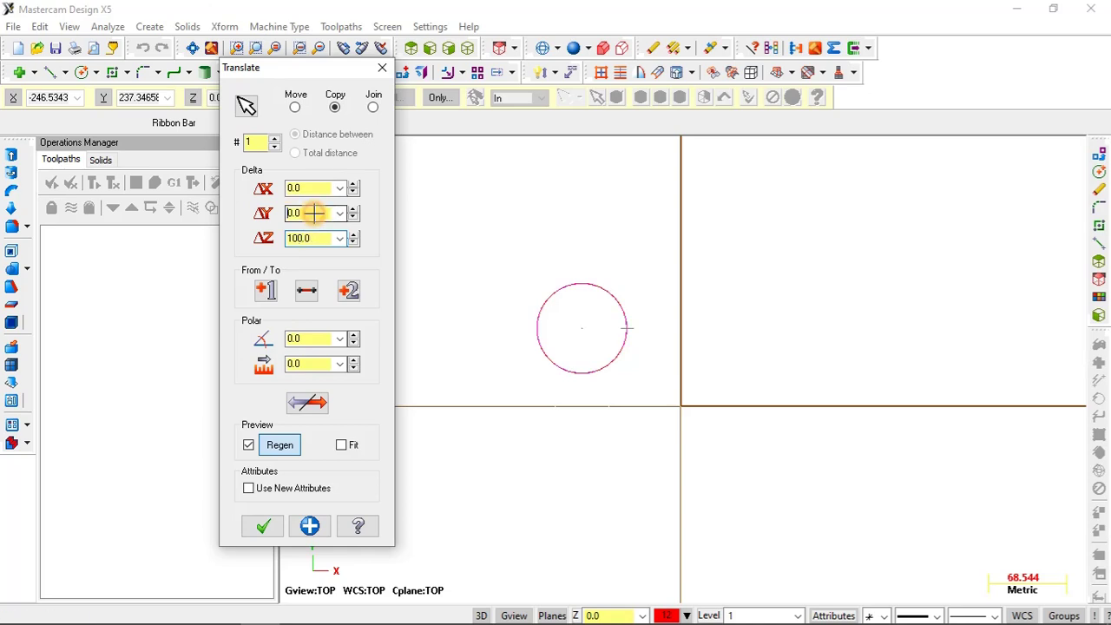
{"action": "mouse_move", "coordinate": [581, 315]}
{"action": "middle_mouse_down"}
{"action": "mouse_move", "coordinate": [613, 340]}
{"action": "mouse_move", "coordinate": [622, 265]}
{"action": "mouse_move", "coordinate": [599, 313]}
{"action": "middle_mouse_up"}
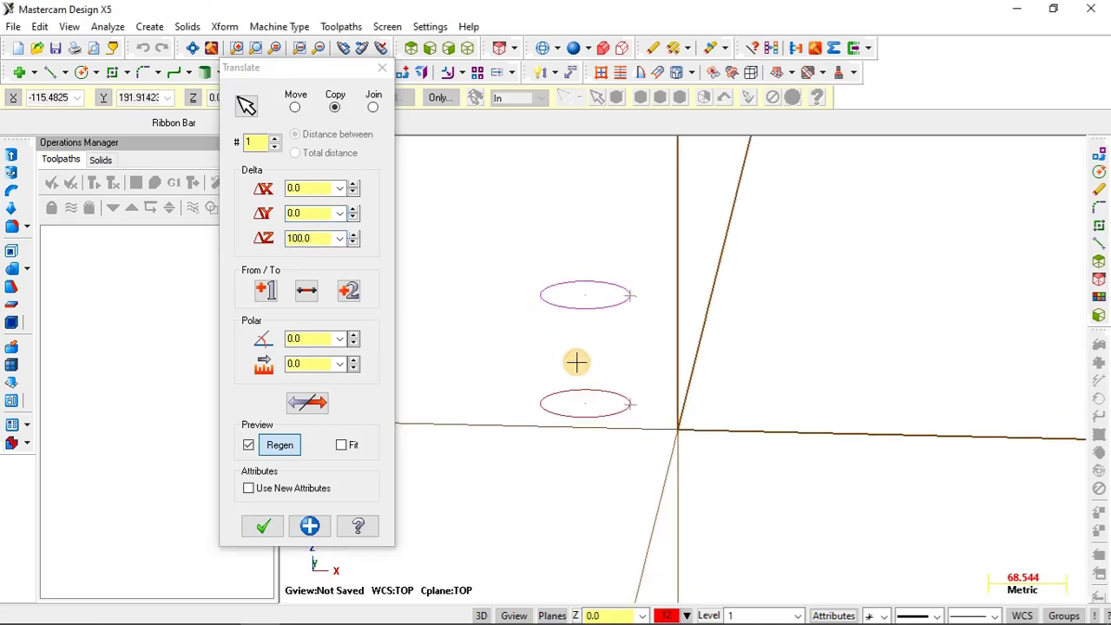
{"action": "left_click", "coordinate": [411, 49]}
{"action": "left_click", "coordinate": [326, 239]}
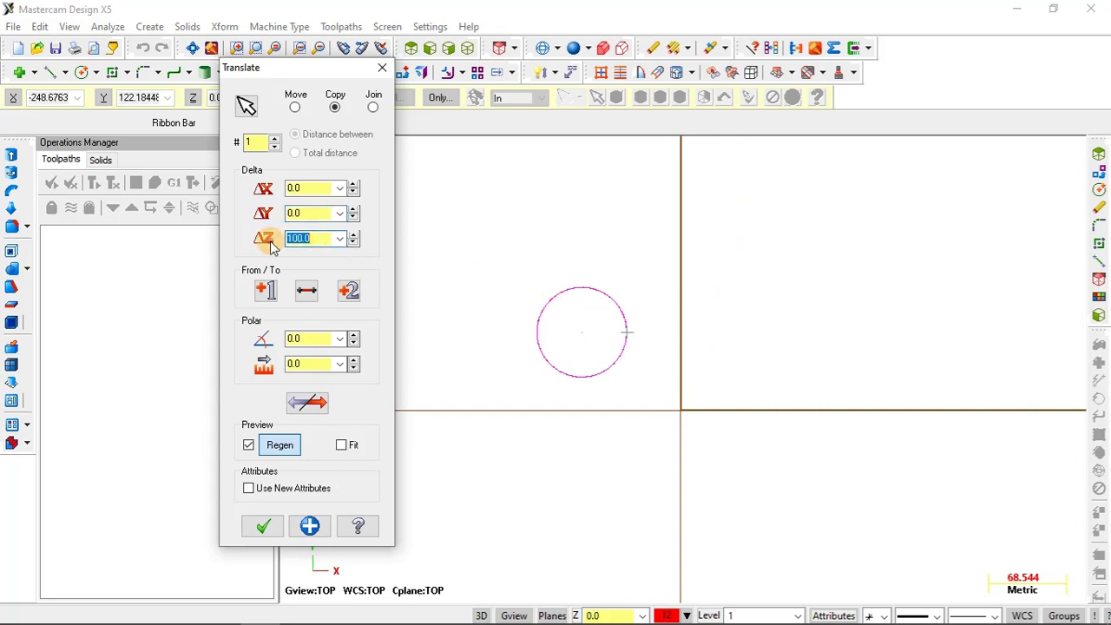
{"action": "type", "text": "0"}
{"action": "left_click", "coordinate": [313, 214]}
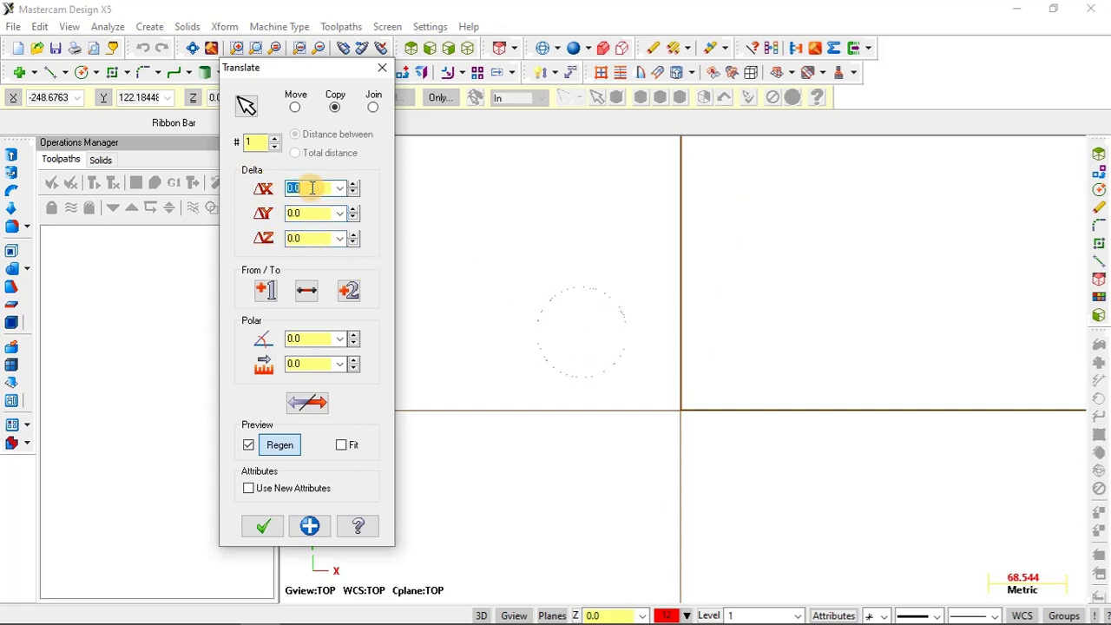
Copy the circle by translating from its center to a point in the upper-right quadrant, about 232 mm in X and 78 mm in Y
{"action": "scroll", "coordinate": [585, 362], "scroll_direction": "up", "scroll_amount": 2}
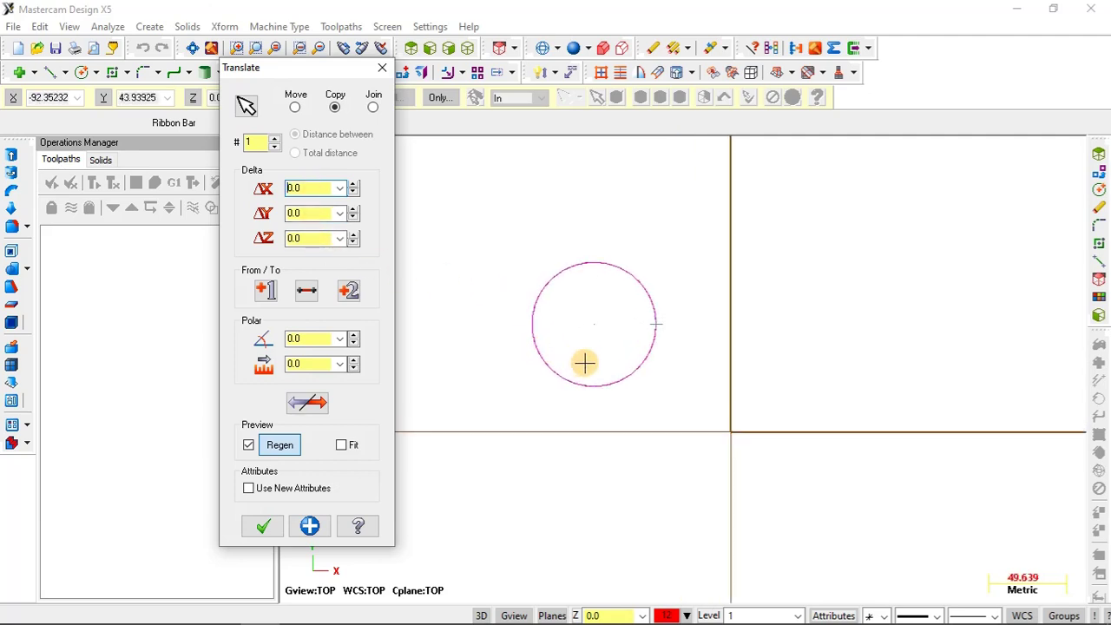
{"action": "left_click", "coordinate": [293, 283]}
{"action": "scroll", "coordinate": [598, 319], "scroll_direction": "down", "scroll_amount": 1}
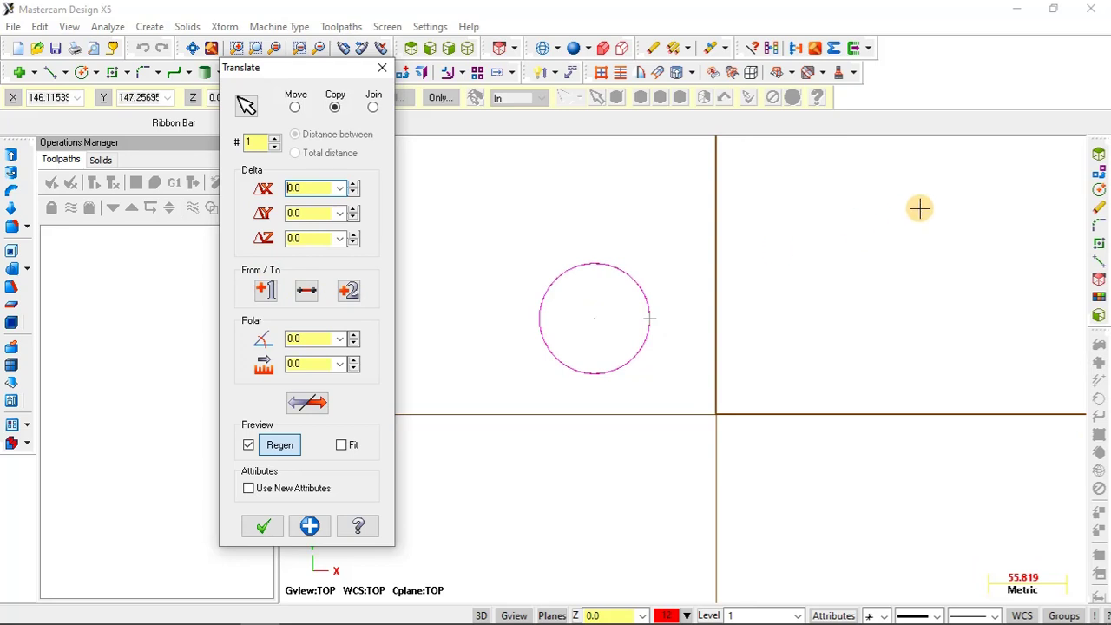
{"action": "left_click", "coordinate": [265, 293]}
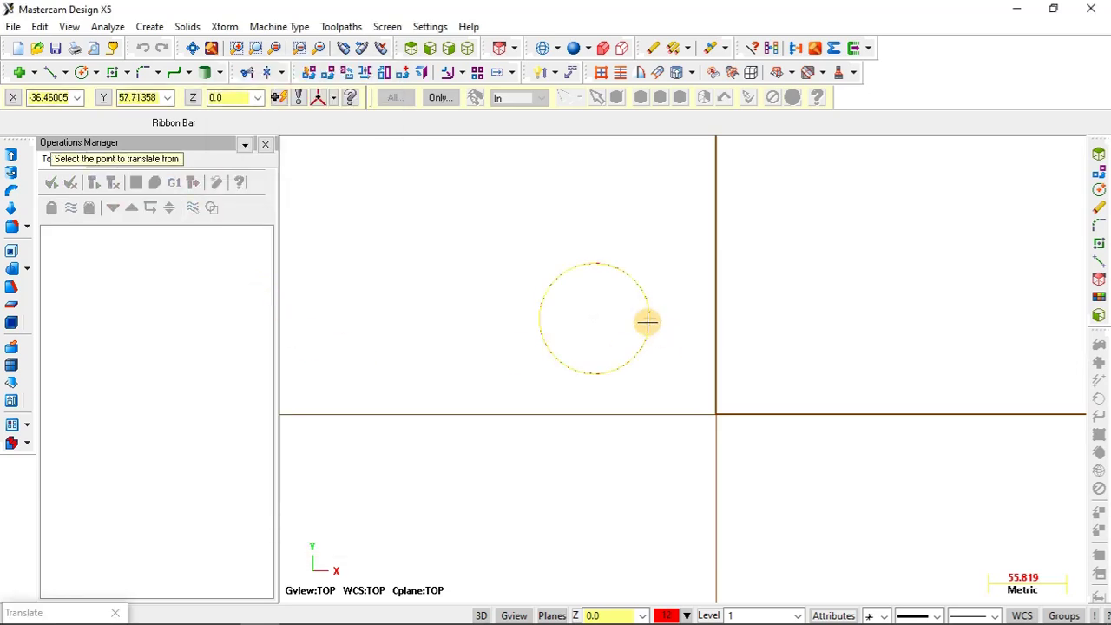
{"action": "left_click", "coordinate": [595, 319]}
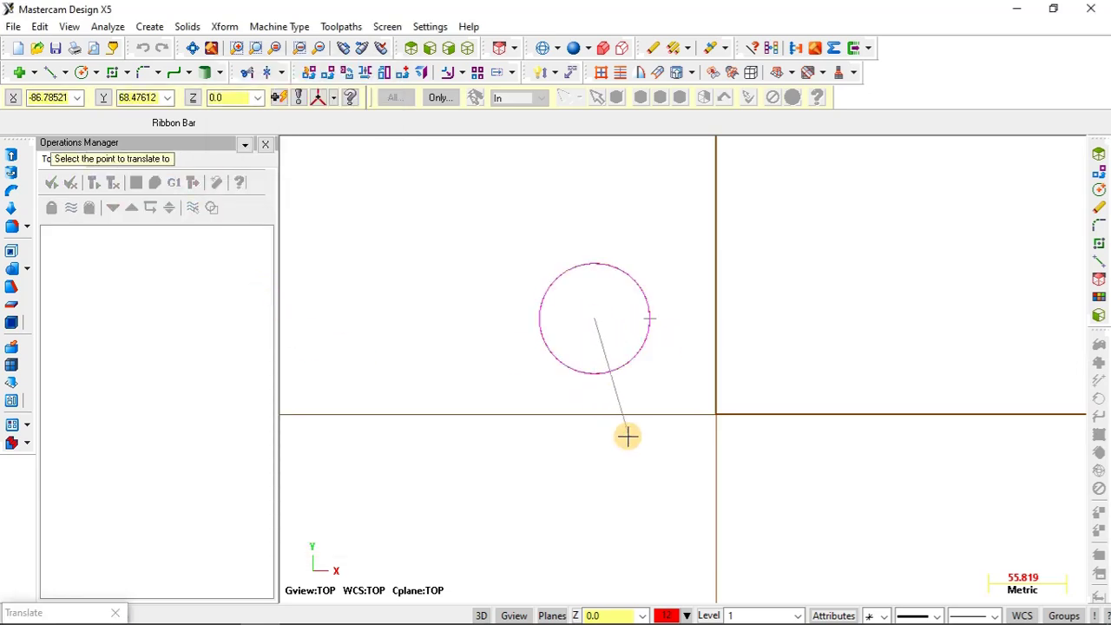
{"action": "left_click", "coordinate": [920, 211]}
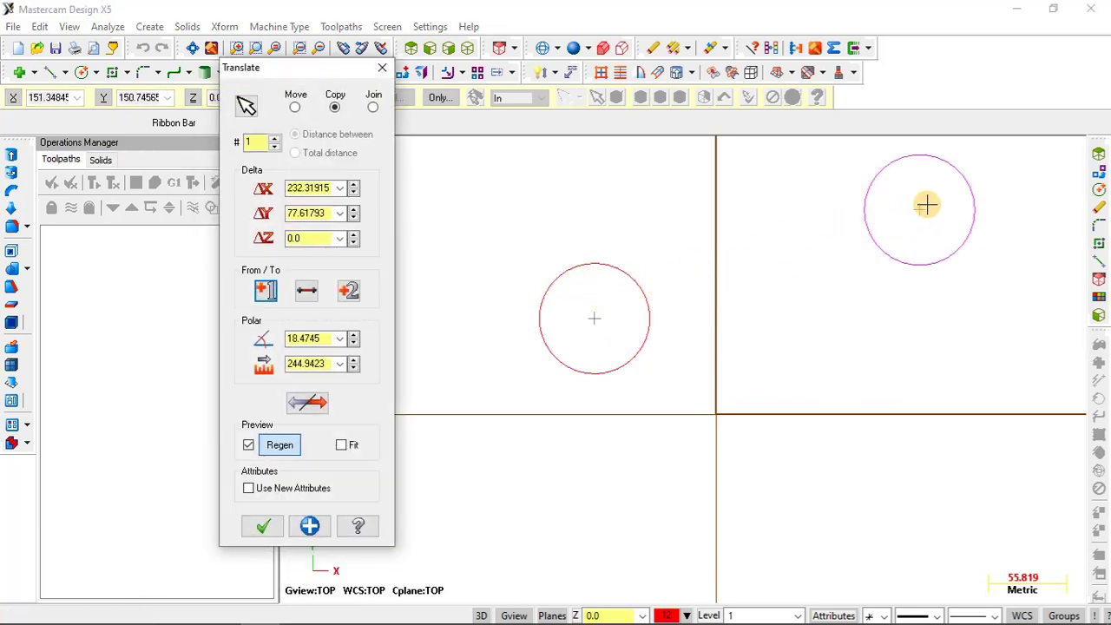
{"action": "scroll", "coordinate": [810, 283], "scroll_direction": "down", "scroll_amount": 2}
{"action": "scroll", "coordinate": [934, 212], "scroll_direction": "up", "scroll_amount": 1}
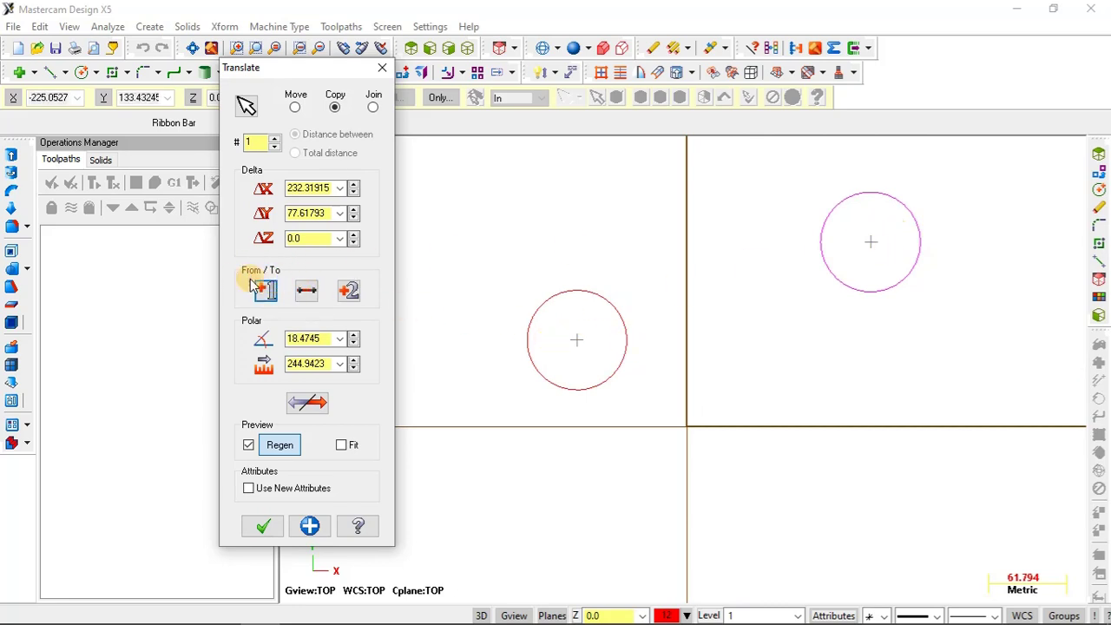
{"action": "left_click", "coordinate": [271, 527]}
Delete both the original circle and its translated copy
{"action": "scroll", "coordinate": [690, 392], "scroll_direction": "down", "scroll_amount": 2}
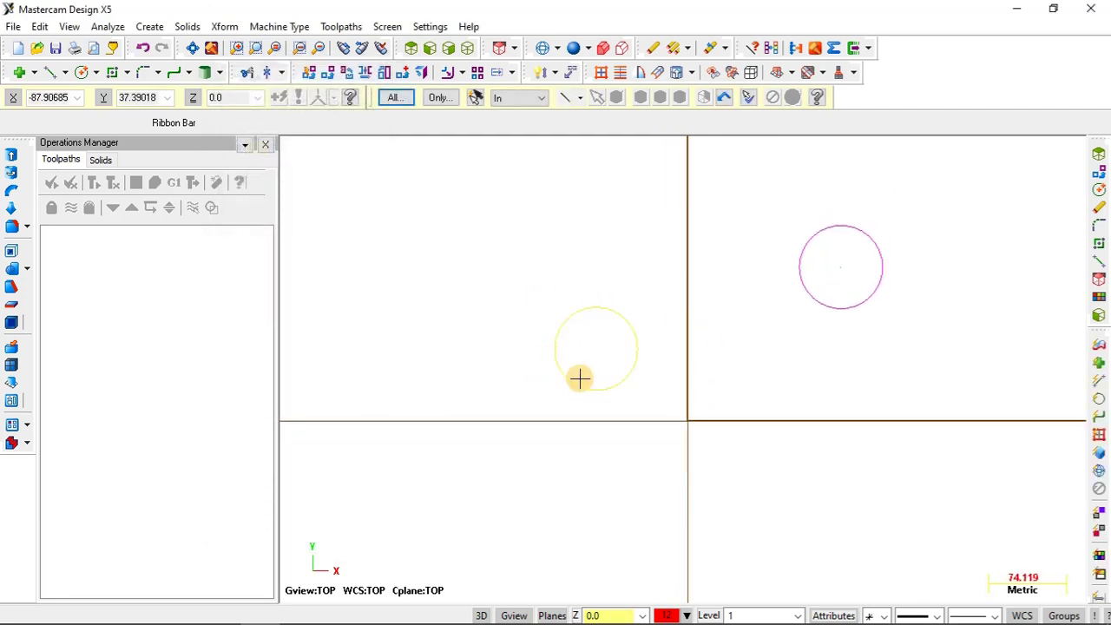
{"action": "left_click_drag", "start_coordinate": [479, 184], "coordinate": [920, 475]}
{"action": "key", "text": "Delete"}
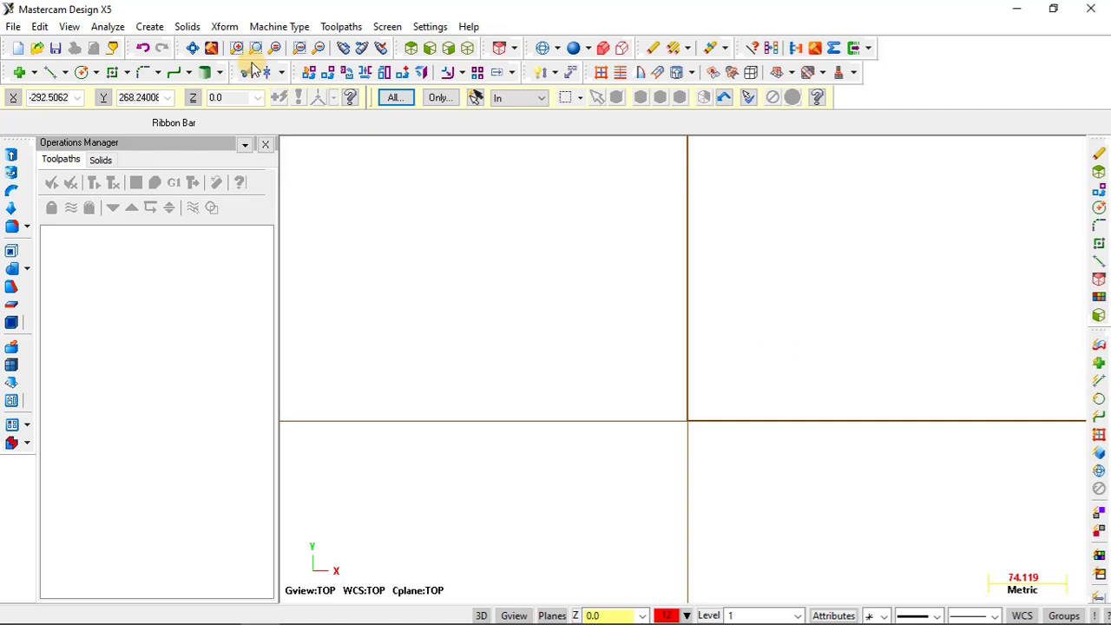
{"action": "left_click", "coordinate": [224, 27]}
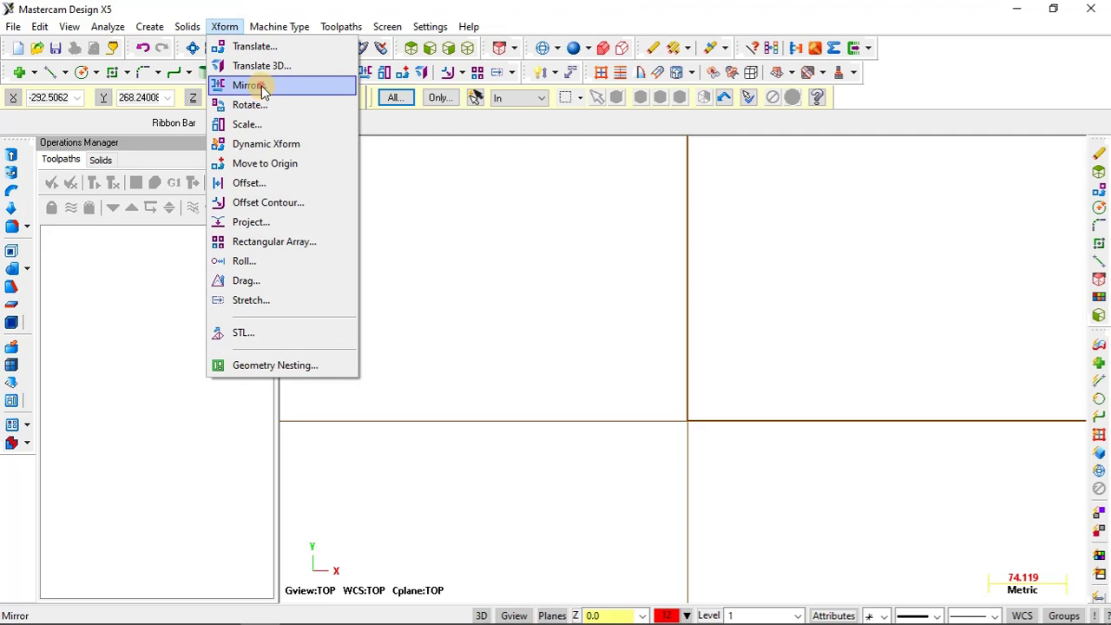
{"action": "left_click", "coordinate": [252, 85]}
{"action": "key", "text": "Escape"}
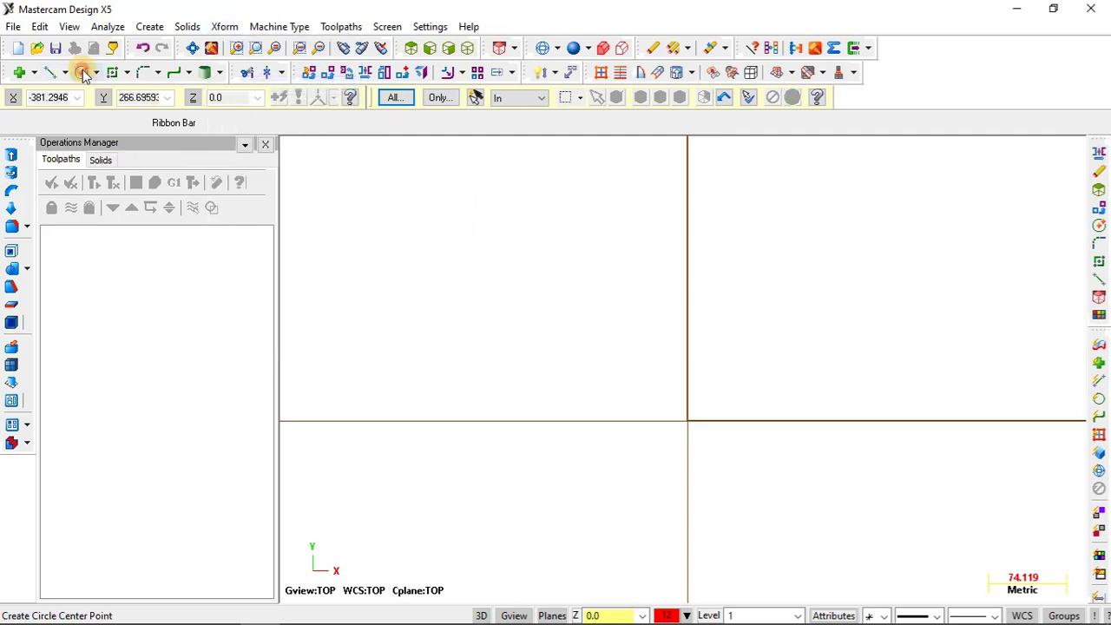
Draw a center-point circle with a radius of about 49 mm in the upper-left quadrant
{"action": "left_click", "coordinate": [82, 73]}
{"action": "left_click", "coordinate": [513, 234]}
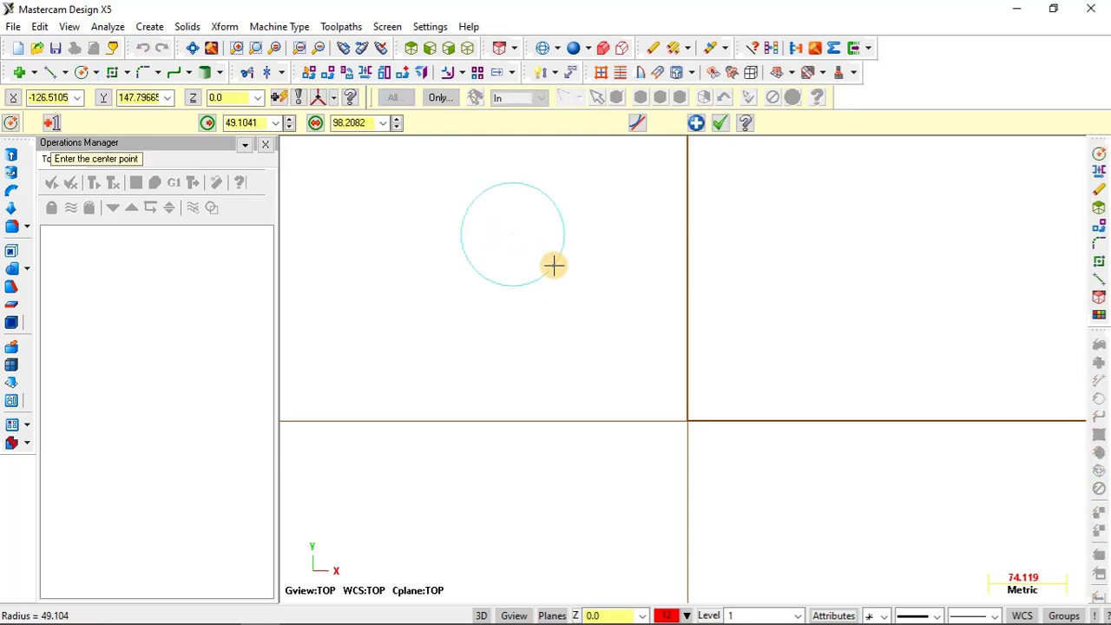
{"action": "left_click", "coordinate": [554, 266]}
{"action": "scroll", "coordinate": [583, 344], "scroll_direction": "down", "scroll_amount": 3}
{"action": "key", "text": "Escape"}
{"action": "scroll", "coordinate": [605, 213], "scroll_direction": "up", "scroll_amount": 2}
{"action": "scroll", "coordinate": [719, 246], "scroll_direction": "up", "scroll_amount": 2}
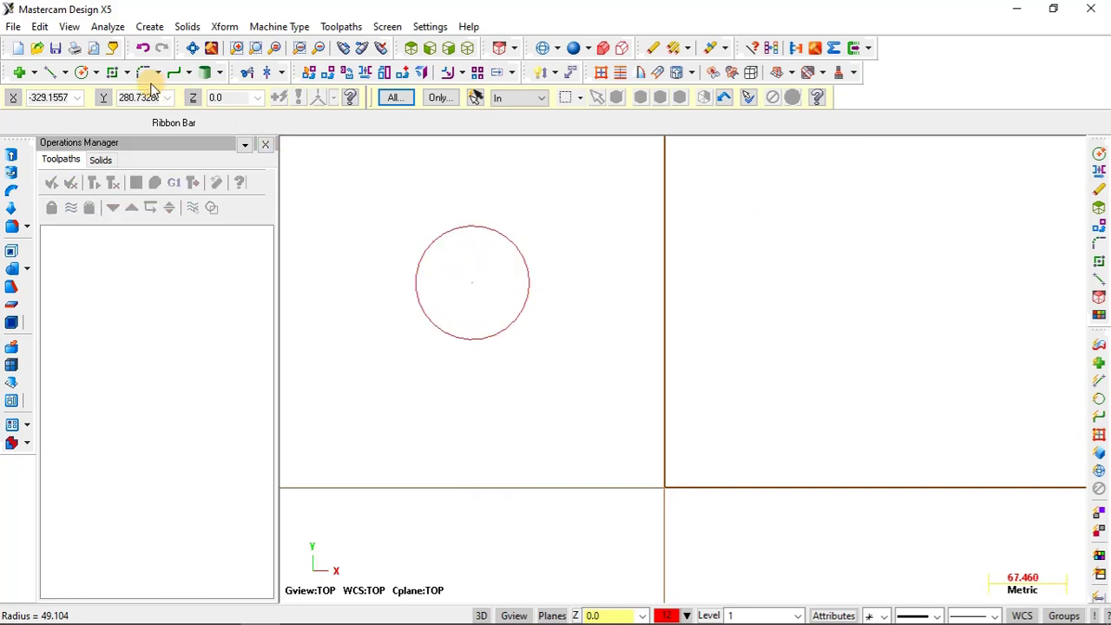
Draw a slanted line about 298 mm long from the upper-right quadrant down across the vertical axis, with the horizontal constraint off
{"action": "left_click", "coordinate": [50, 72]}
{"action": "left_click", "coordinate": [771, 203]}
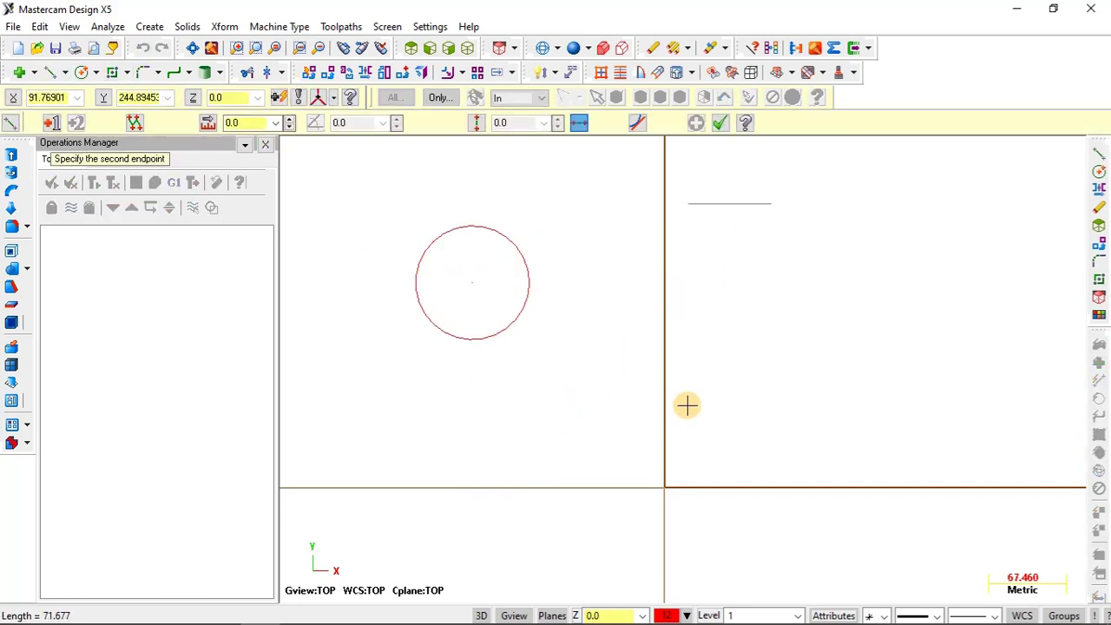
{"action": "left_click", "coordinate": [579, 123]}
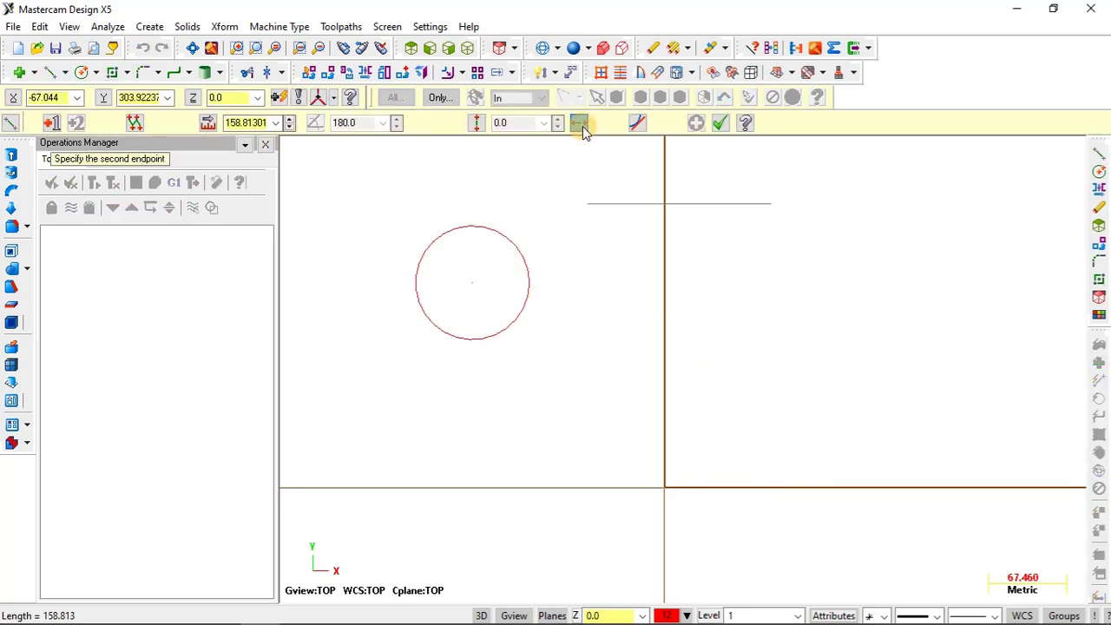
{"action": "left_click", "coordinate": [539, 460]}
{"action": "key", "text": "Escape"}
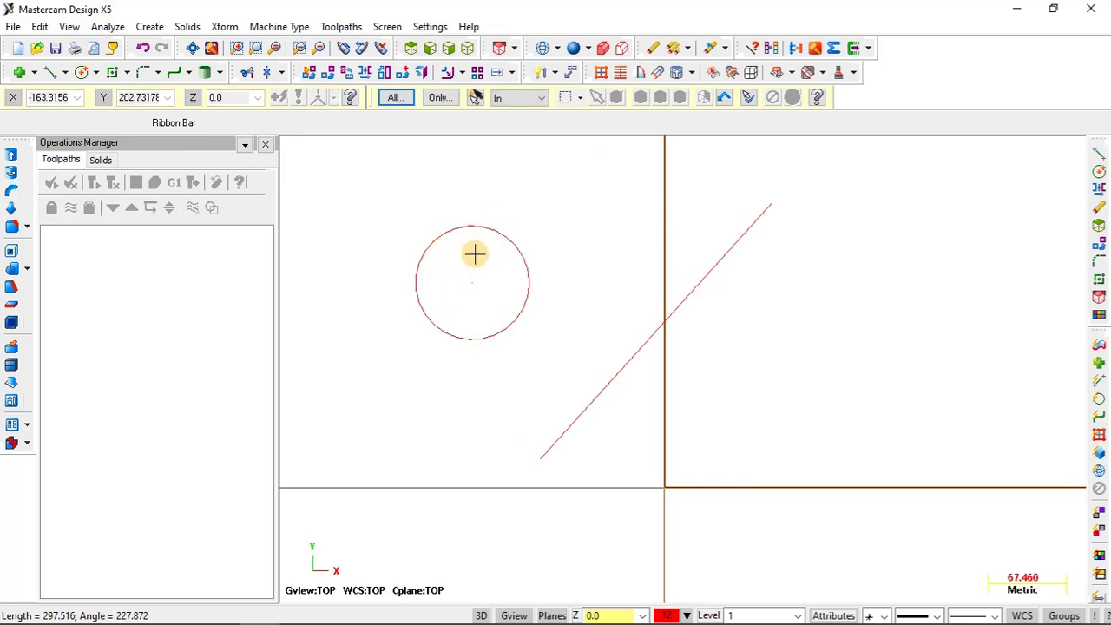
{"action": "left_click", "coordinate": [674, 313]}
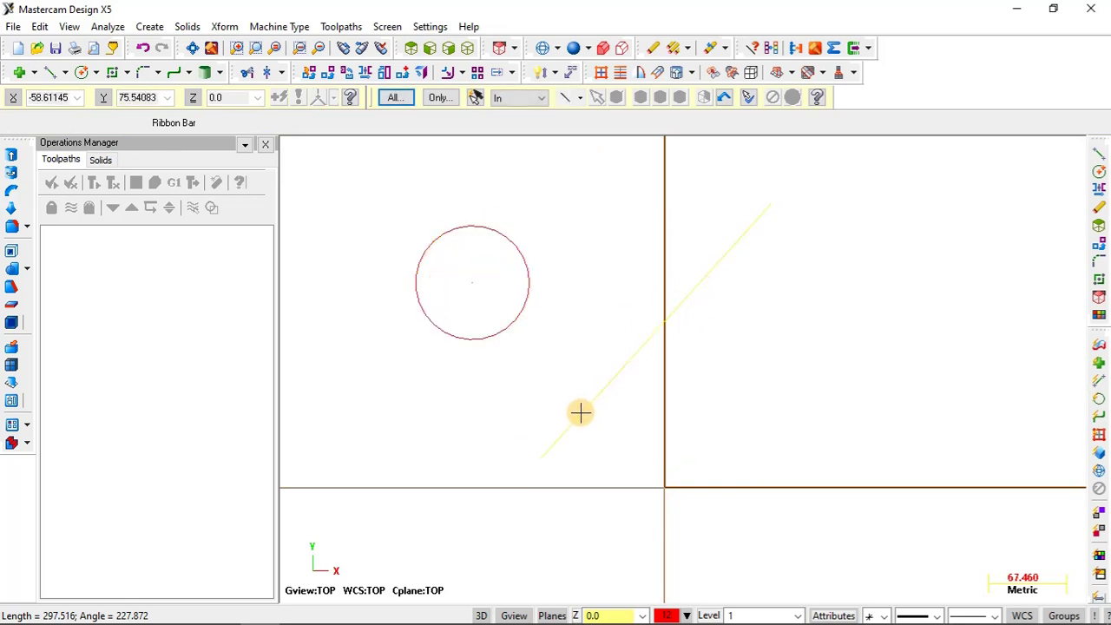
{"action": "left_click", "coordinate": [617, 374]}
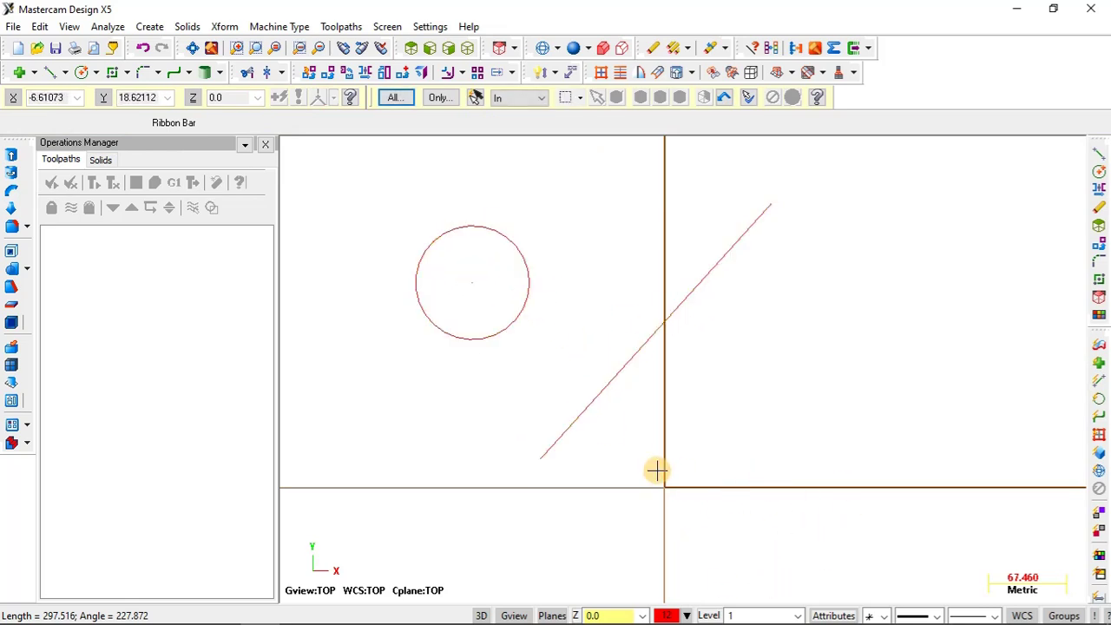
Mirror the circle as a copy with the Mirror command, using the slanted line as the mirror axis
{"action": "left_click", "coordinate": [227, 27]}
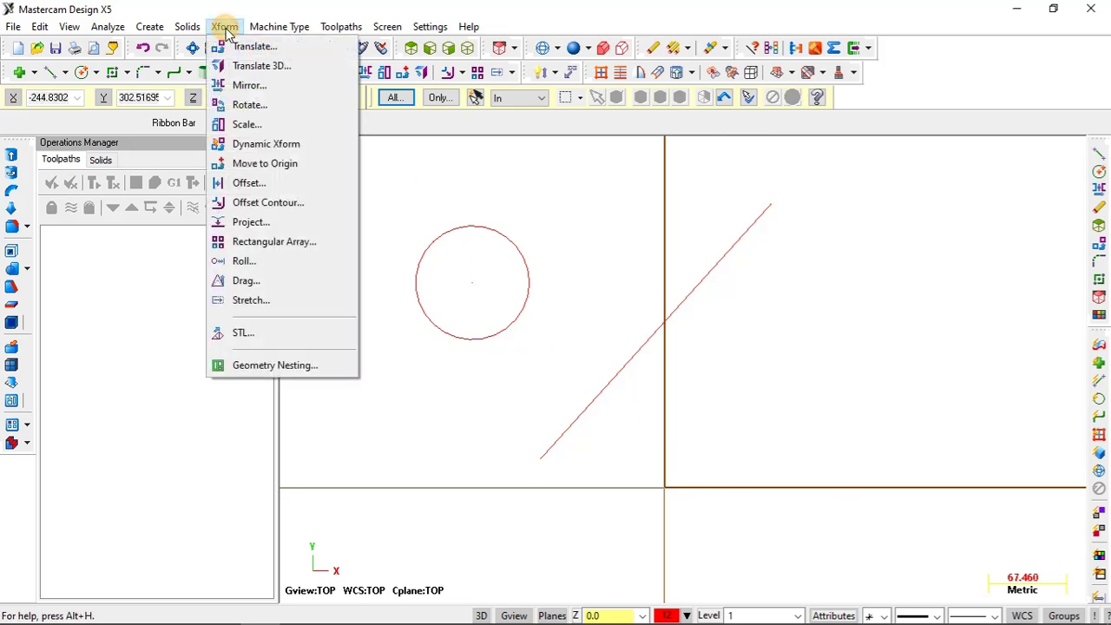
{"action": "left_click", "coordinate": [248, 81]}
{"action": "left_click", "coordinate": [472, 231]}
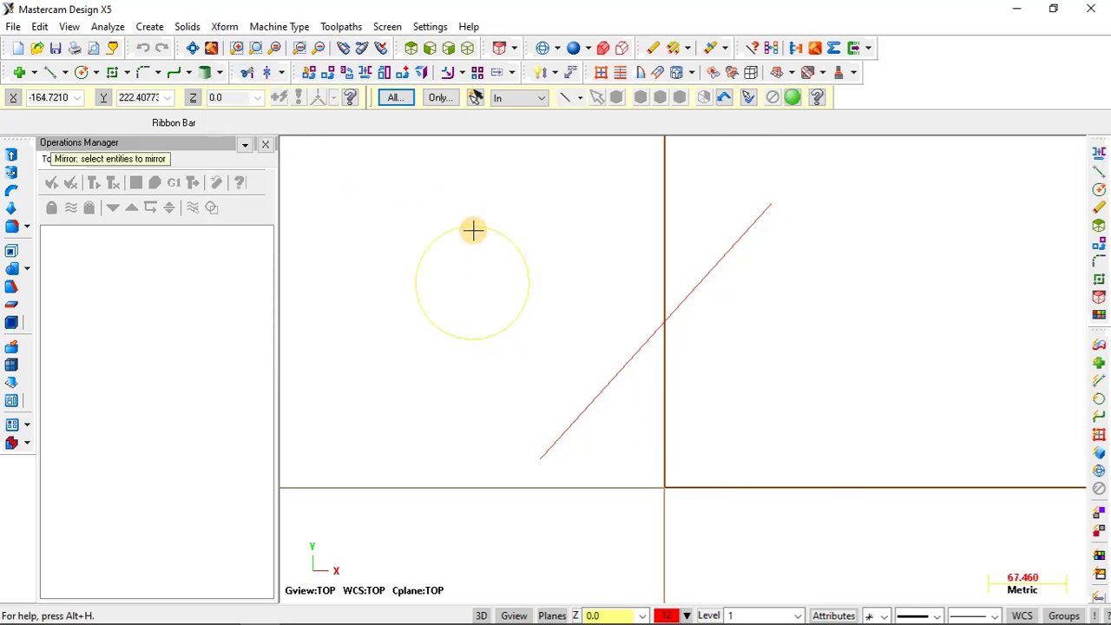
{"action": "key", "text": "Return"}
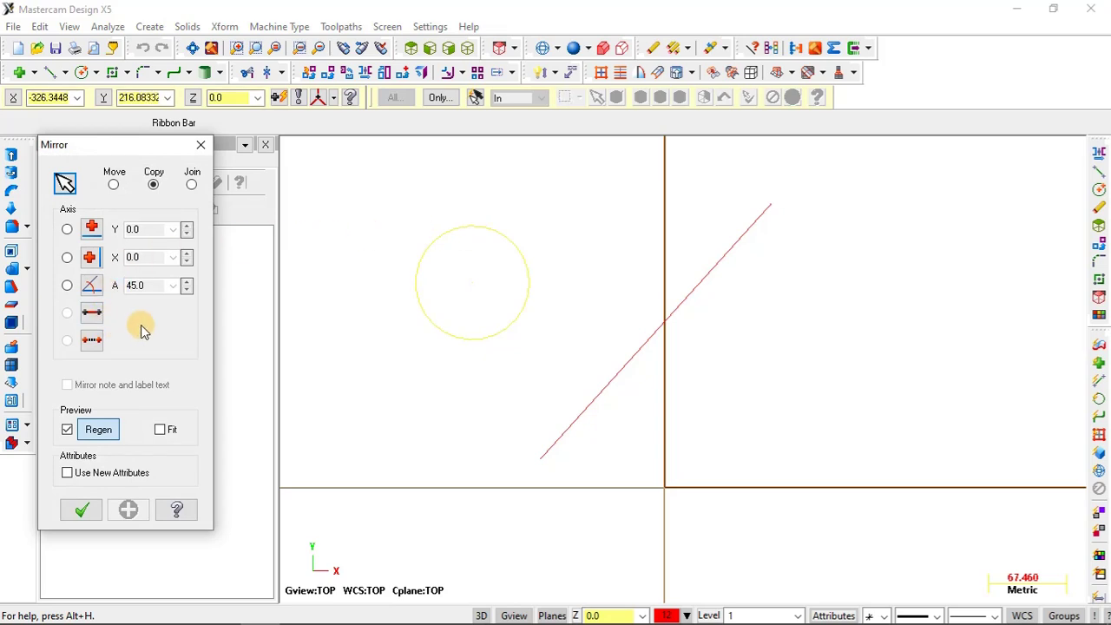
{"action": "left_click", "coordinate": [95, 316]}
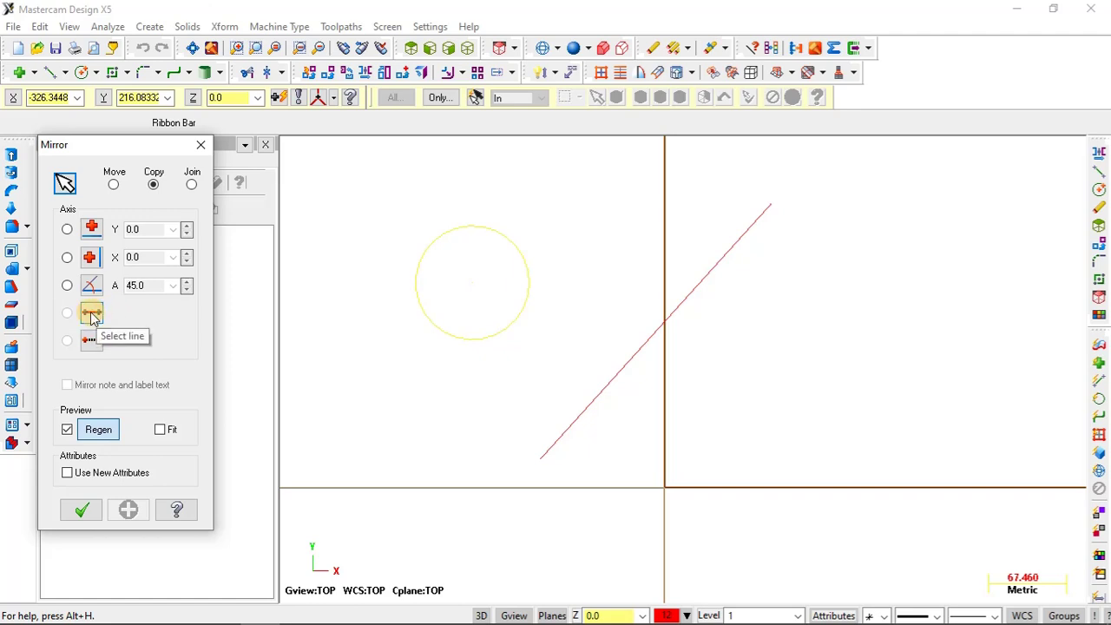
{"action": "left_click", "coordinate": [93, 316]}
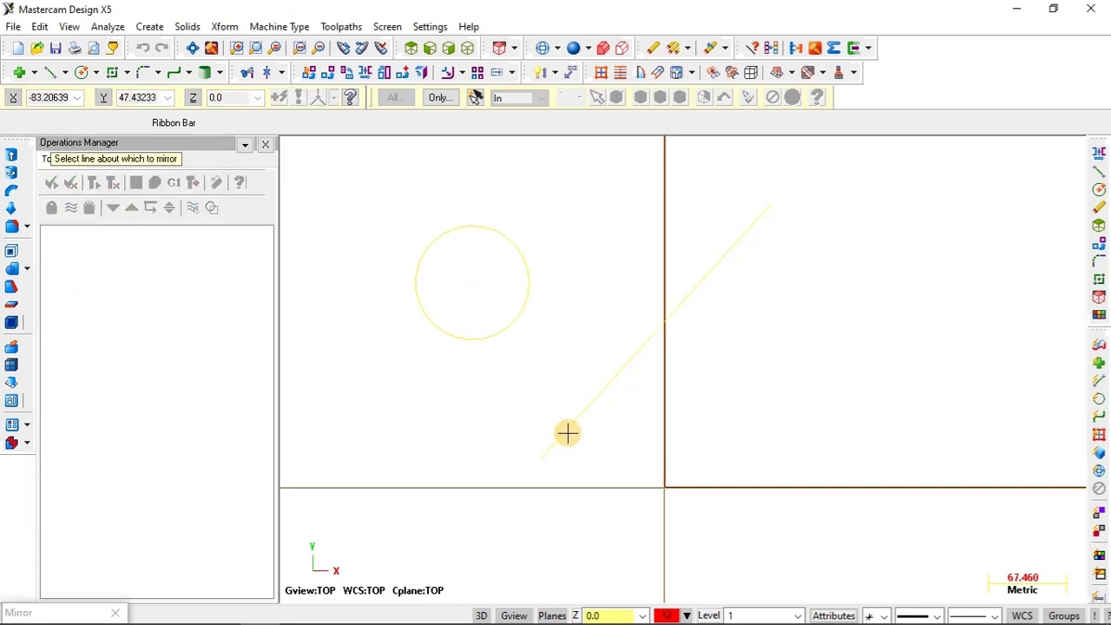
{"action": "left_click", "coordinate": [567, 434]}
{"action": "scroll", "coordinate": [690, 439], "scroll_direction": "down", "scroll_amount": 1}
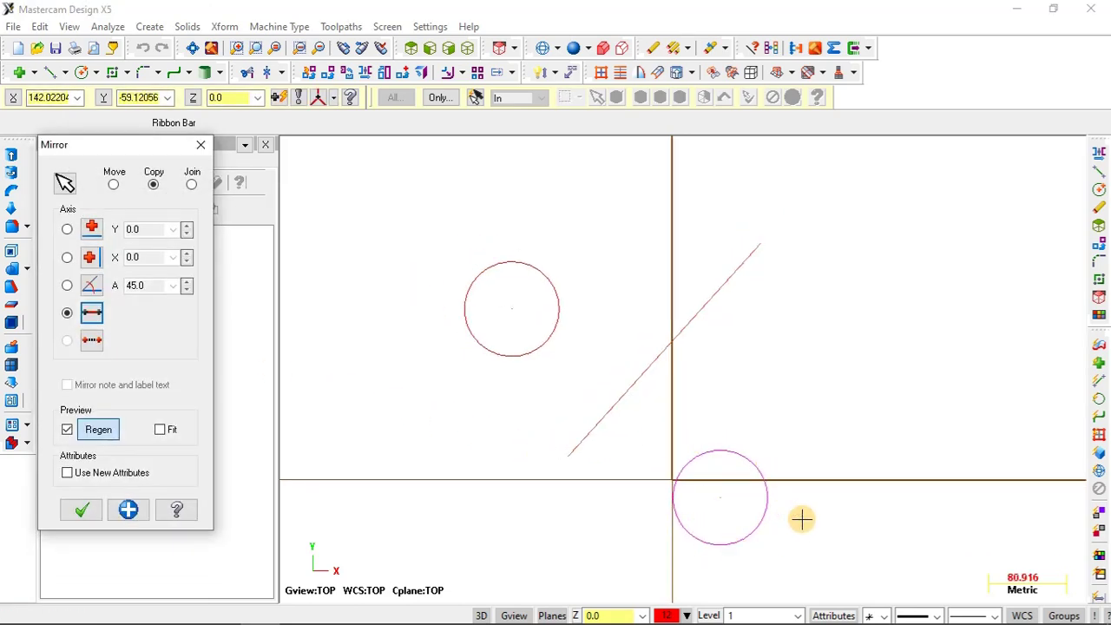
Switch the mirror mode to Move to compare the preview, and return it to Copy
{"action": "left_click", "coordinate": [115, 185]}
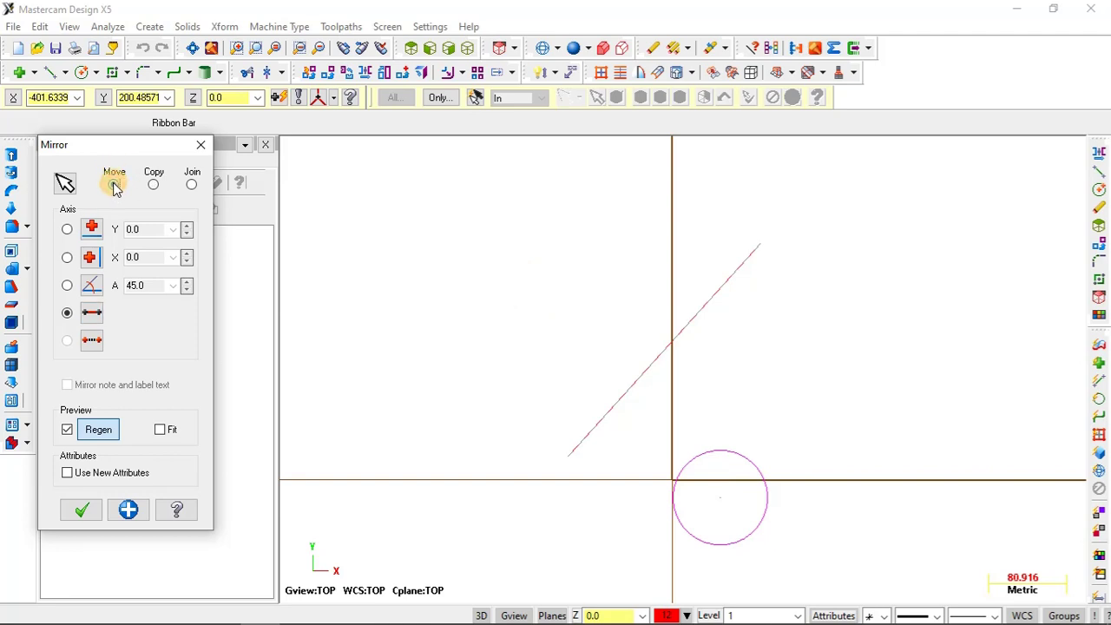
{"action": "left_click", "coordinate": [154, 185]}
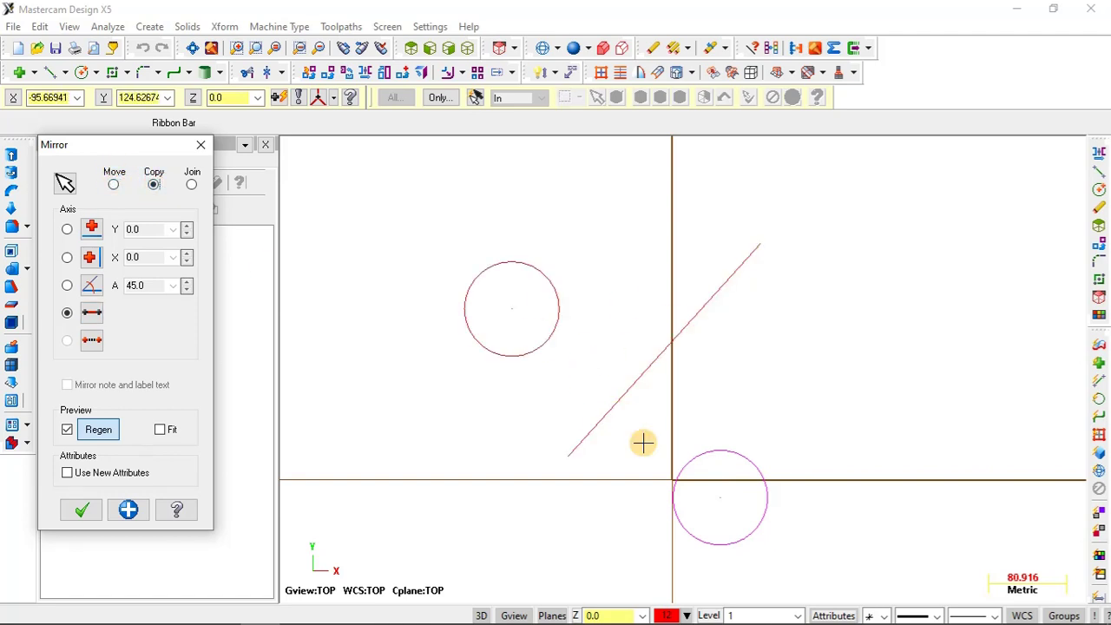
{"action": "scroll", "coordinate": [728, 486], "scroll_direction": "up", "scroll_amount": 2}
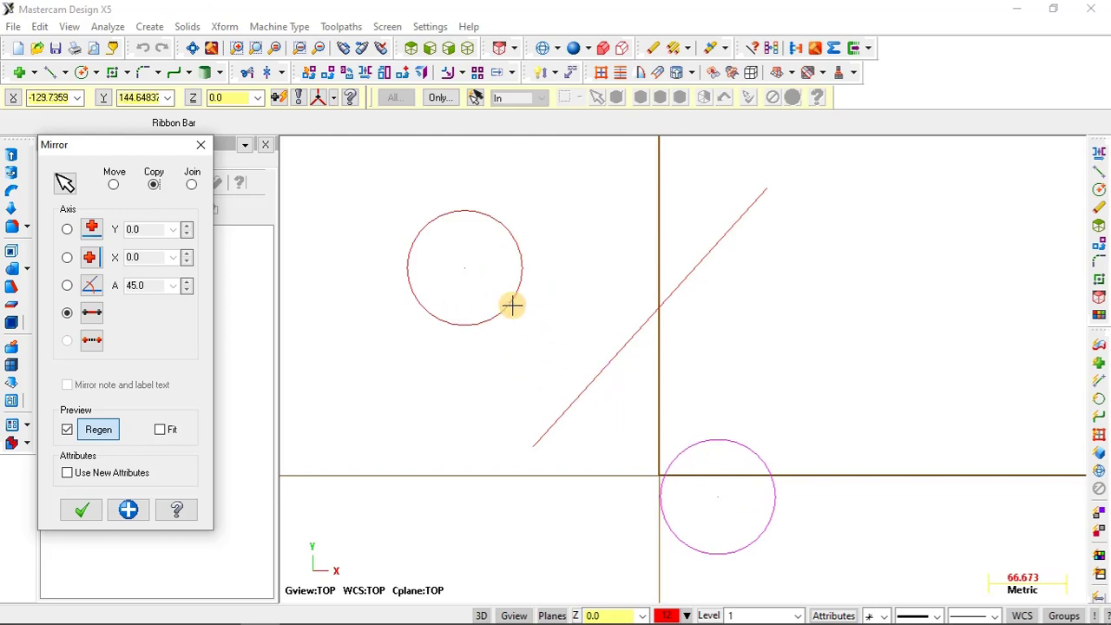
{"action": "scroll", "coordinate": [732, 420], "scroll_direction": "down", "scroll_amount": 1}
{"action": "scroll", "coordinate": [732, 419], "scroll_direction": "down", "scroll_amount": 1}
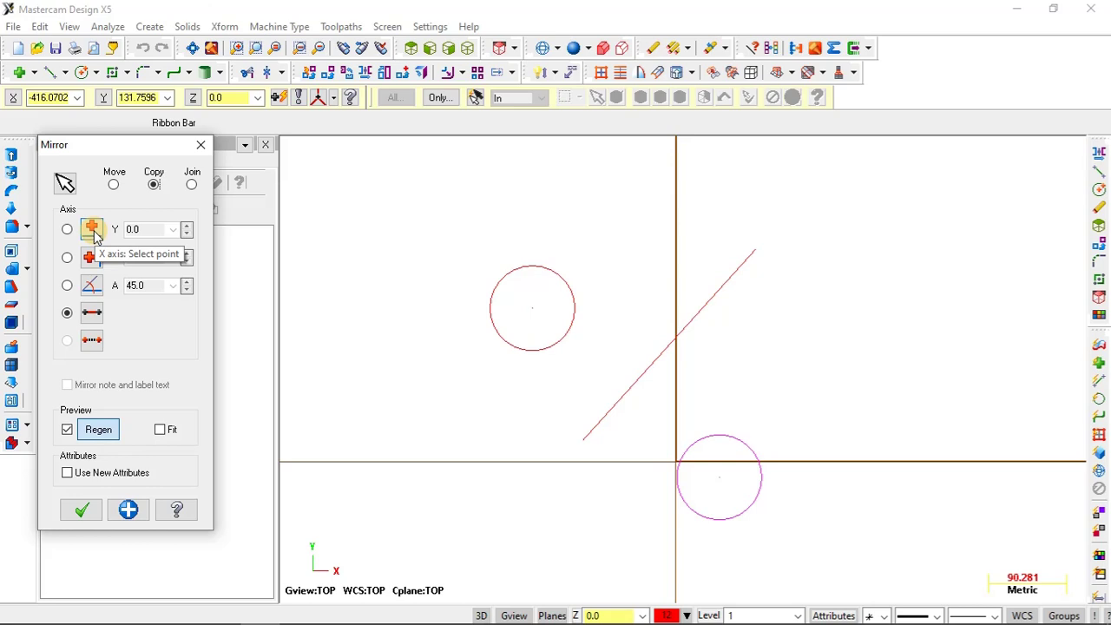
Preview the circle's copy mirrored about a horizontal axis, first through a point below it at Y about 71.5 and again through the origin
{"action": "left_click", "coordinate": [92, 228]}
{"action": "scroll", "coordinate": [672, 392], "scroll_direction": "down", "scroll_amount": 1}
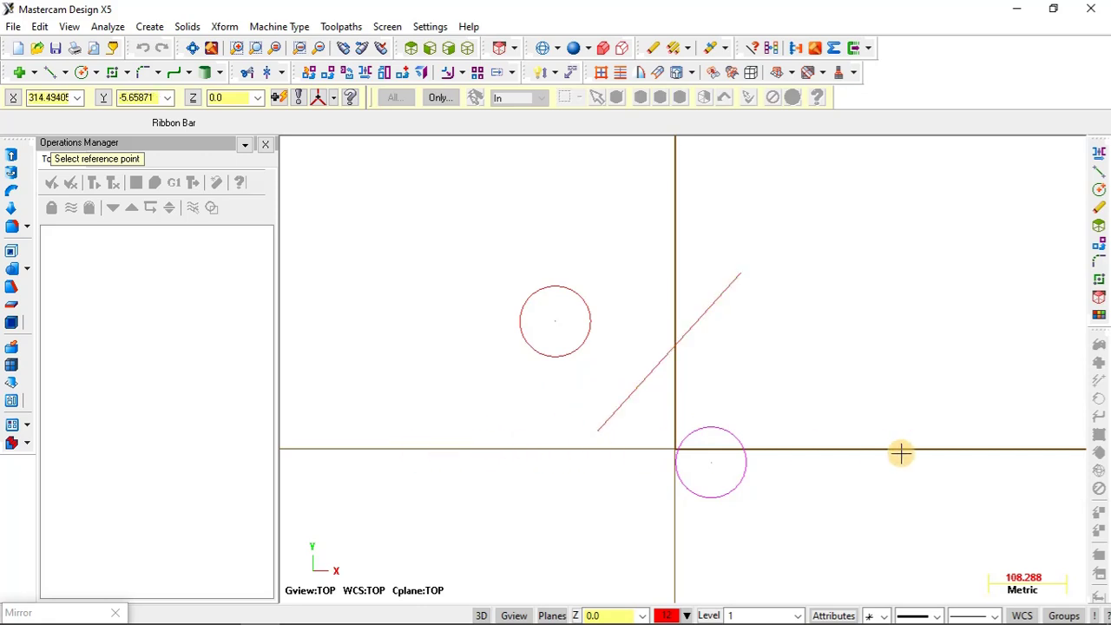
{"action": "scroll", "coordinate": [782, 398], "scroll_direction": "down", "scroll_amount": 1}
{"action": "scroll", "coordinate": [618, 505], "scroll_direction": "up", "scroll_amount": 1}
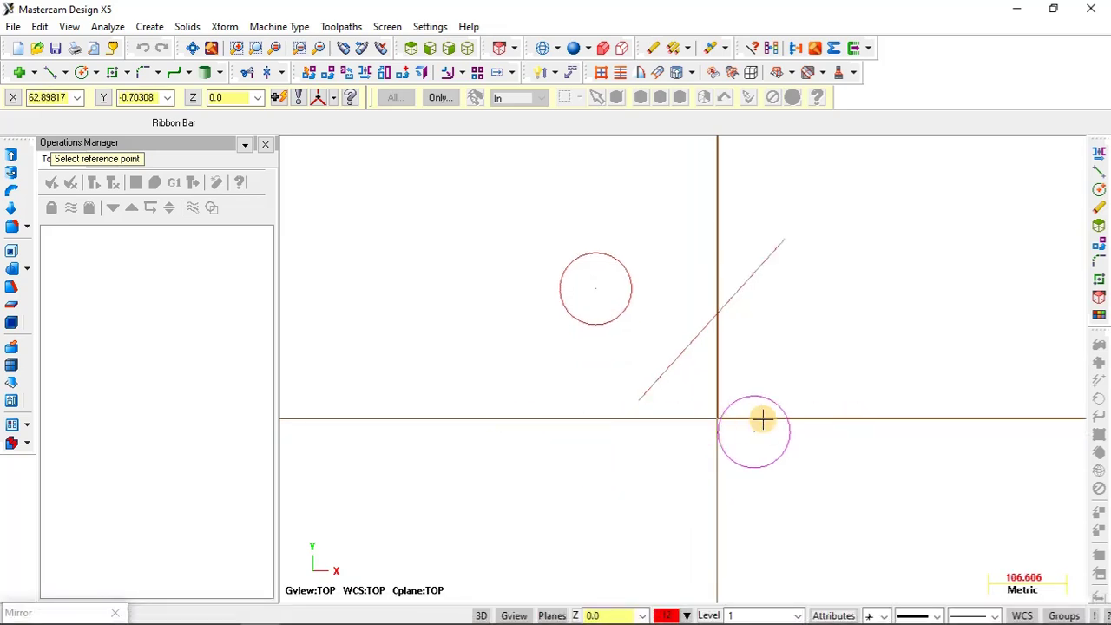
{"action": "left_click", "coordinate": [596, 366]}
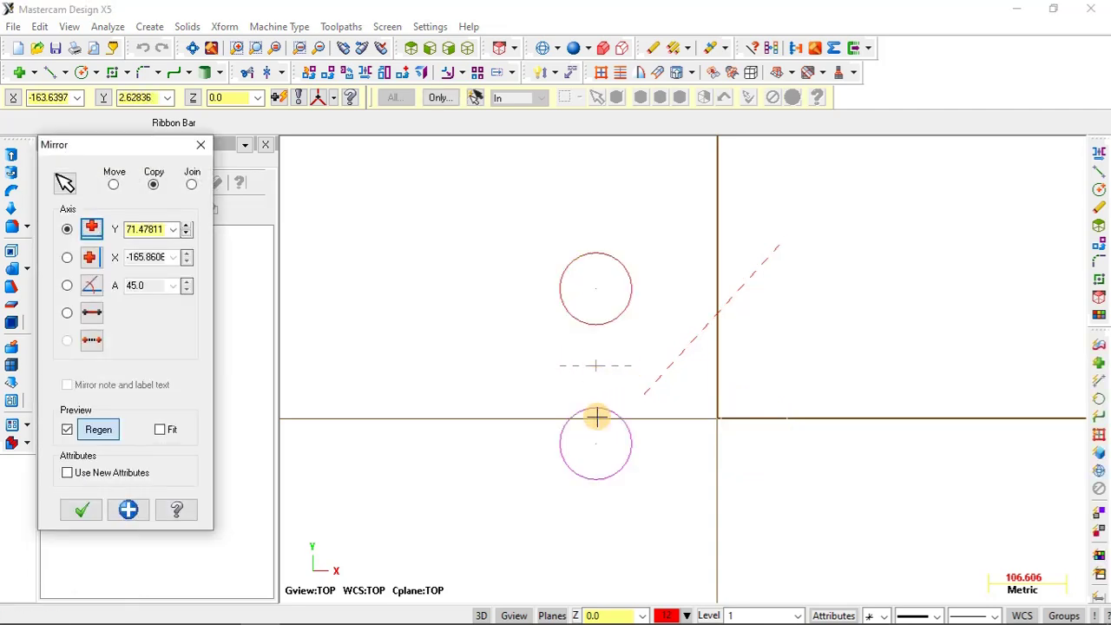
{"action": "left_click", "coordinate": [93, 232]}
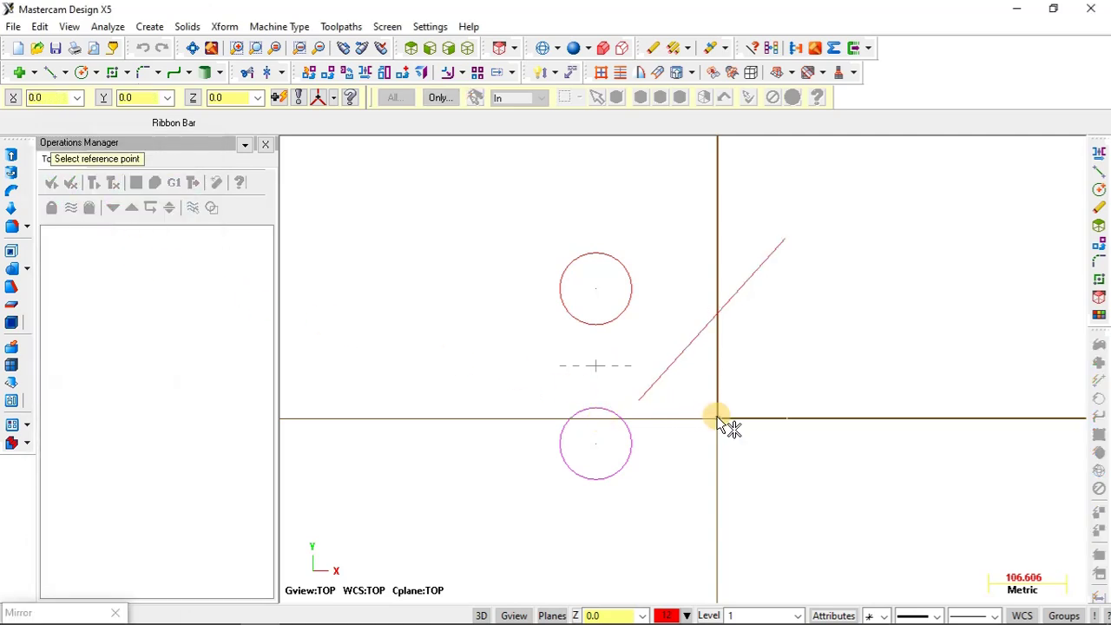
{"action": "left_click", "coordinate": [718, 419]}
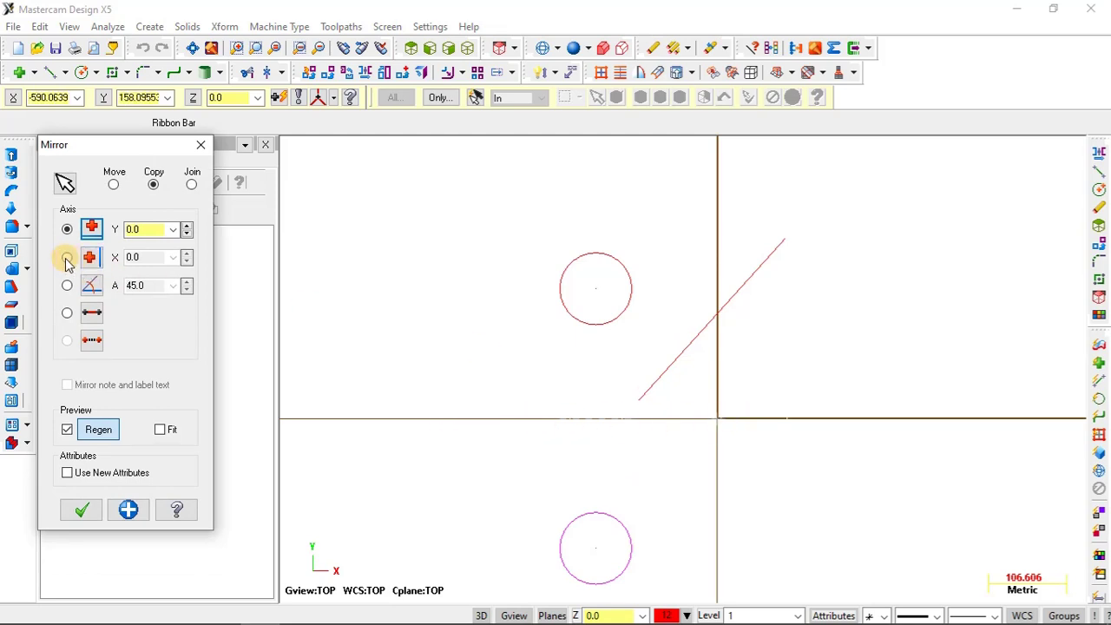
Preview the circle's copy mirrored about a vertical axis through a point in the upper-right quadrant at X about 178
{"action": "left_click", "coordinate": [93, 259]}
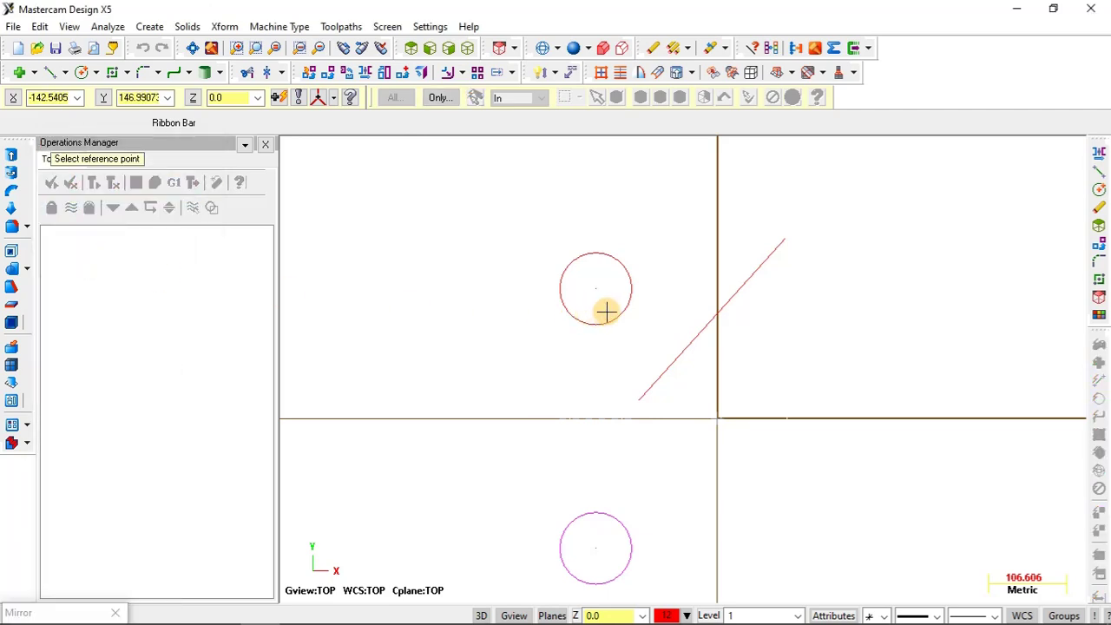
{"action": "scroll", "coordinate": [773, 321], "scroll_direction": "down", "scroll_amount": 1}
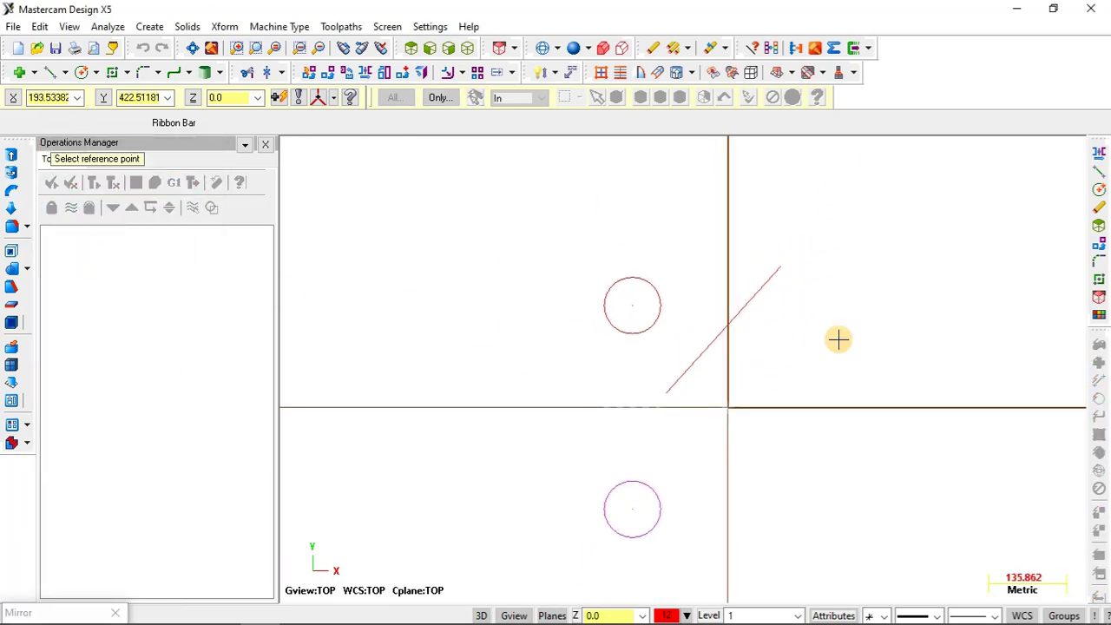
{"action": "left_click", "coordinate": [830, 286]}
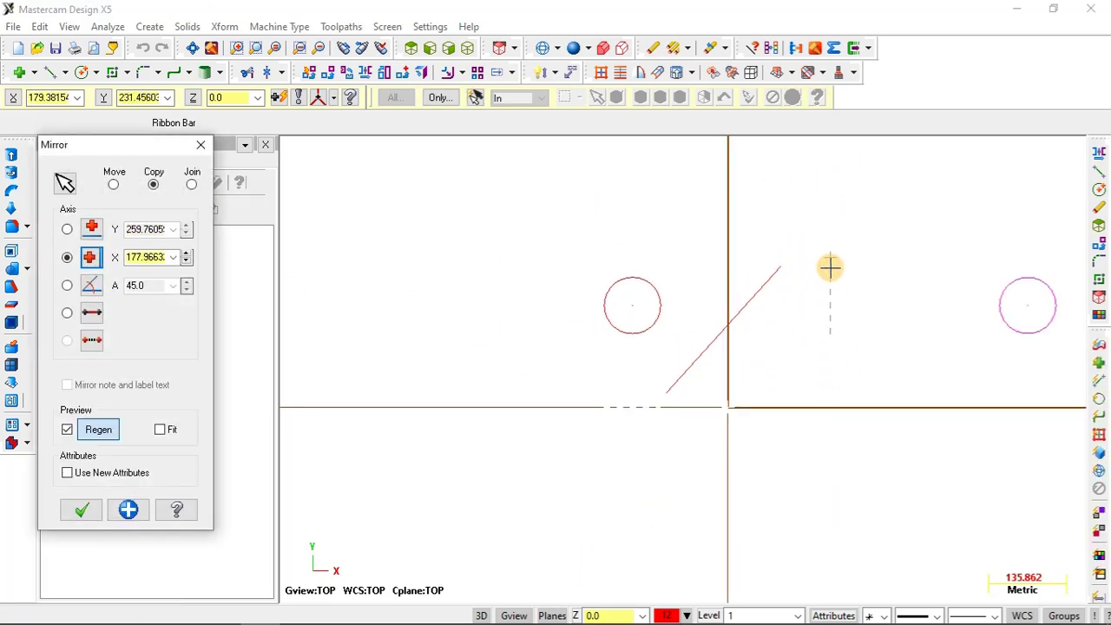
{"action": "scroll", "coordinate": [832, 308], "scroll_direction": "down", "scroll_amount": 1}
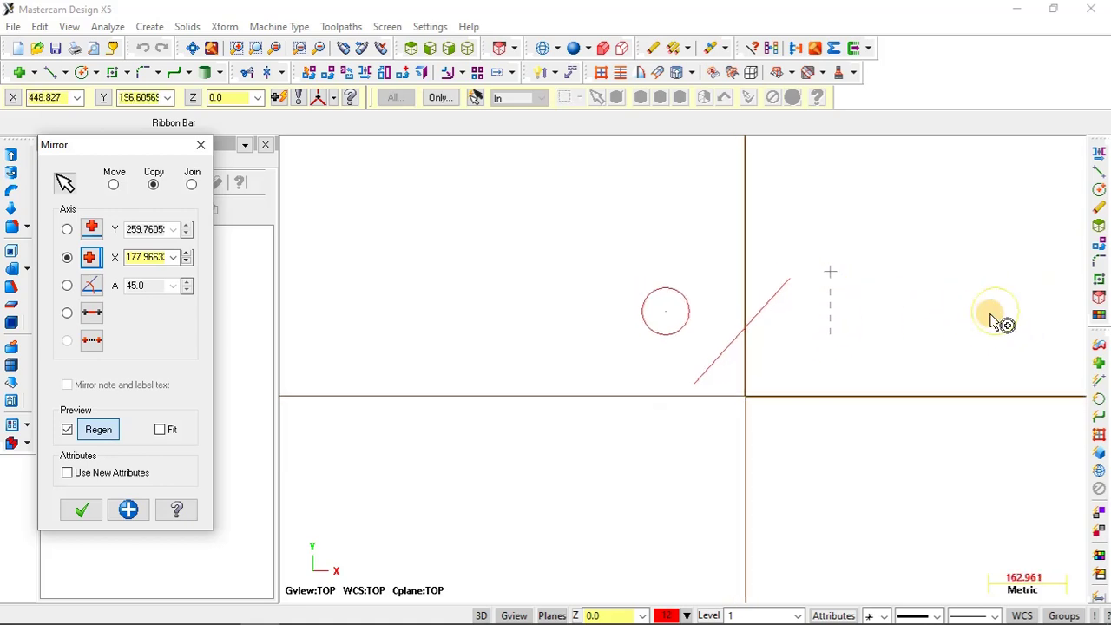
{"action": "scroll", "coordinate": [847, 307], "scroll_direction": "up", "scroll_amount": 1}
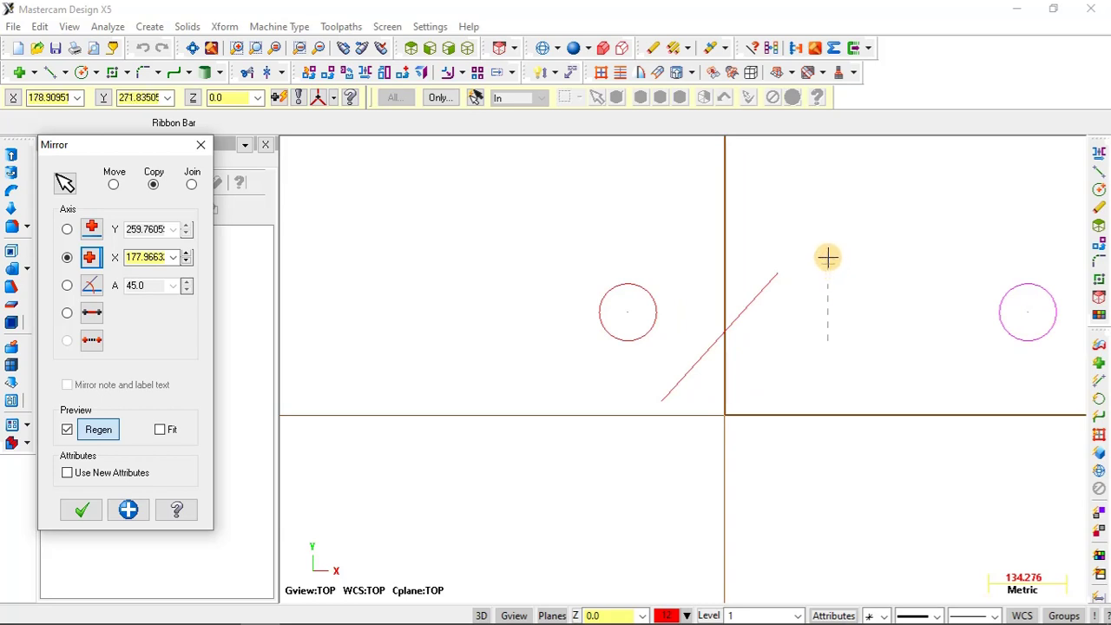
{"action": "scroll", "coordinate": [830, 325], "scroll_direction": "down", "scroll_amount": 1}
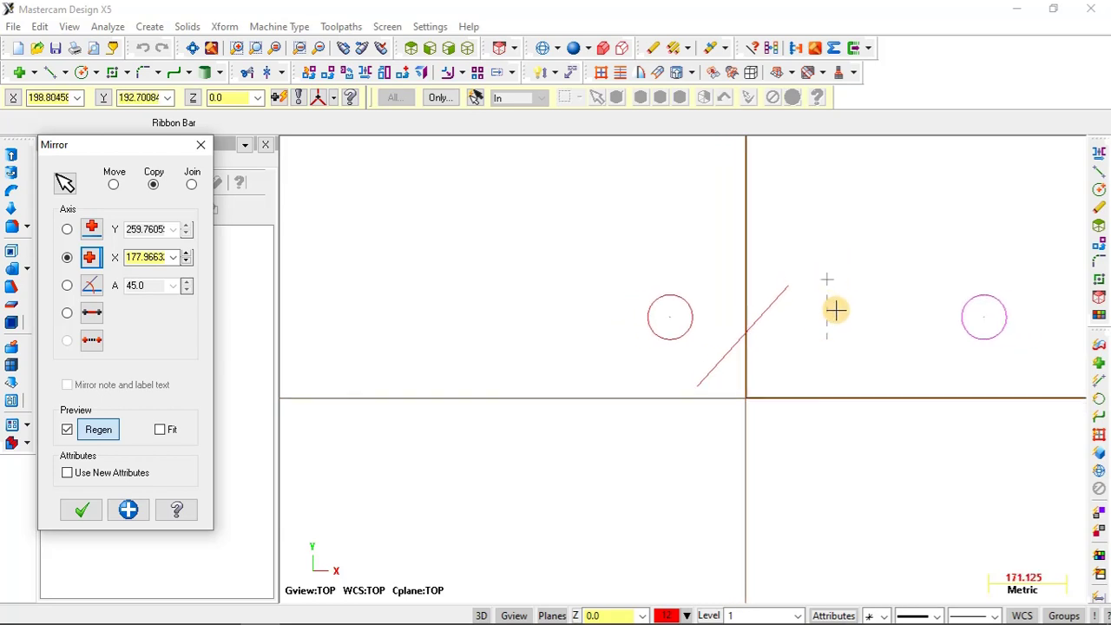
{"action": "scroll", "coordinate": [833, 312], "scroll_direction": "up", "scroll_amount": 1}
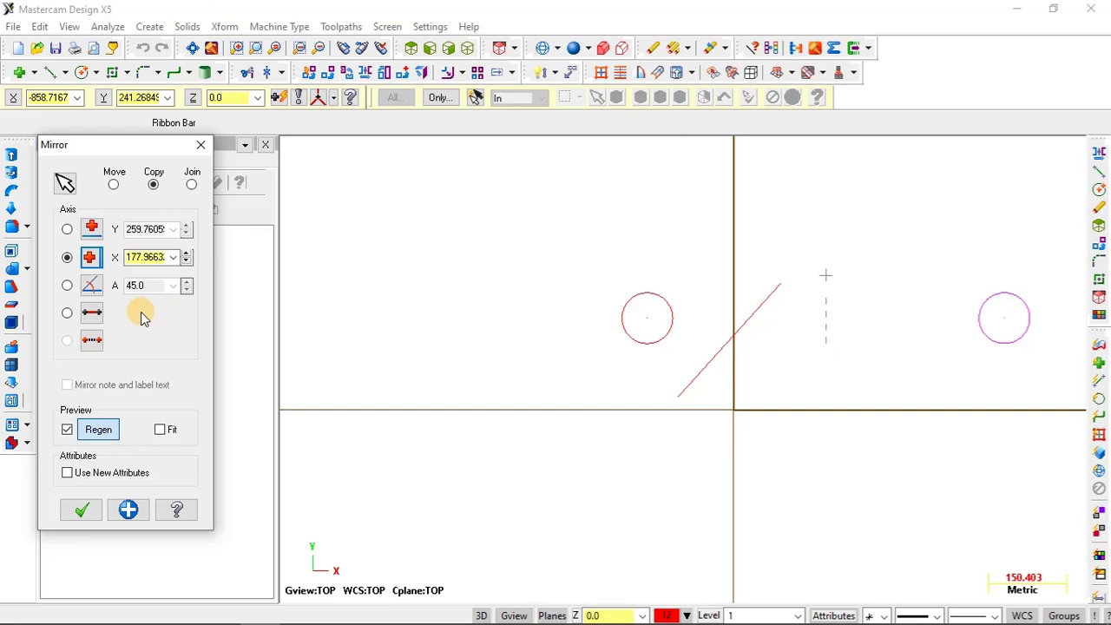
Change the mirror axis to an angled one at 45 degrees passing through the origin
{"action": "left_click", "coordinate": [91, 286]}
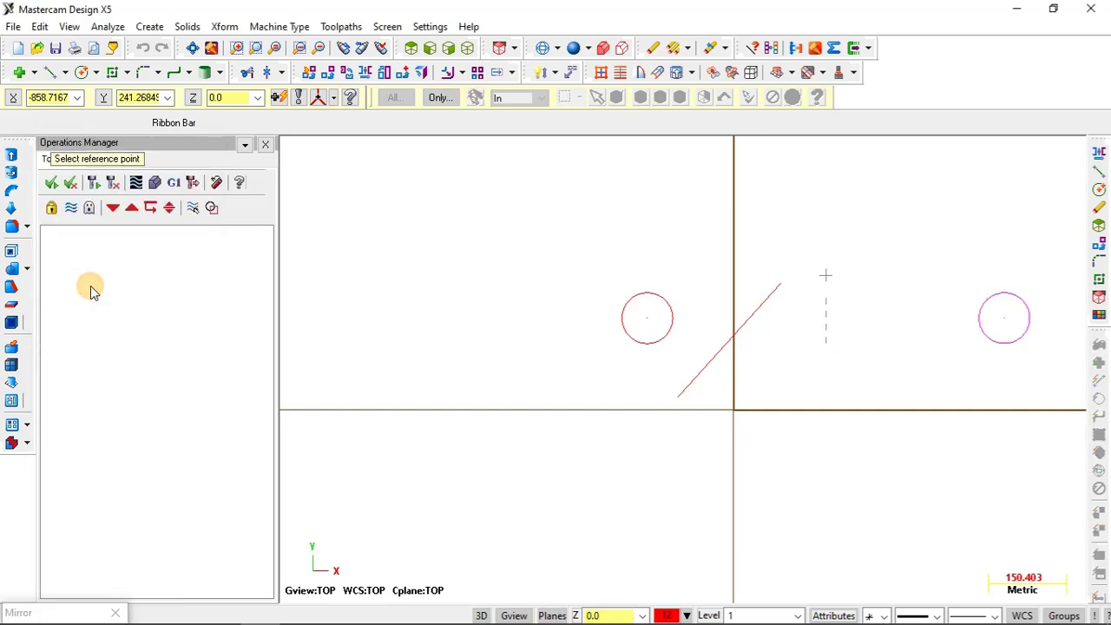
{"action": "scroll", "coordinate": [564, 324], "scroll_direction": "down", "scroll_amount": 2}
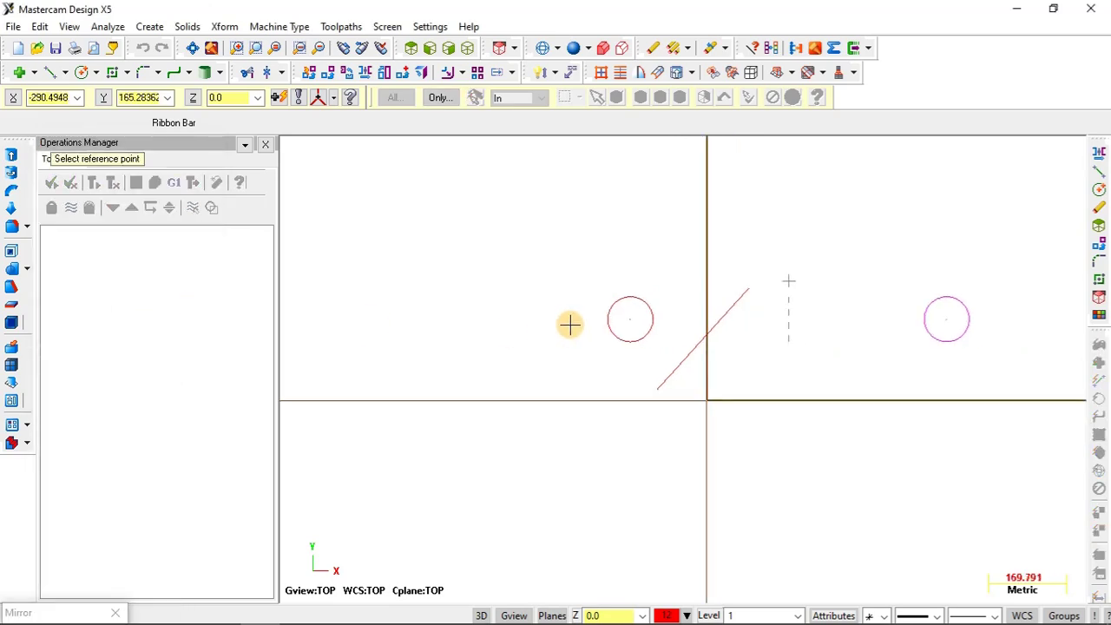
{"action": "scroll", "coordinate": [772, 317], "scroll_direction": "up", "scroll_amount": 2}
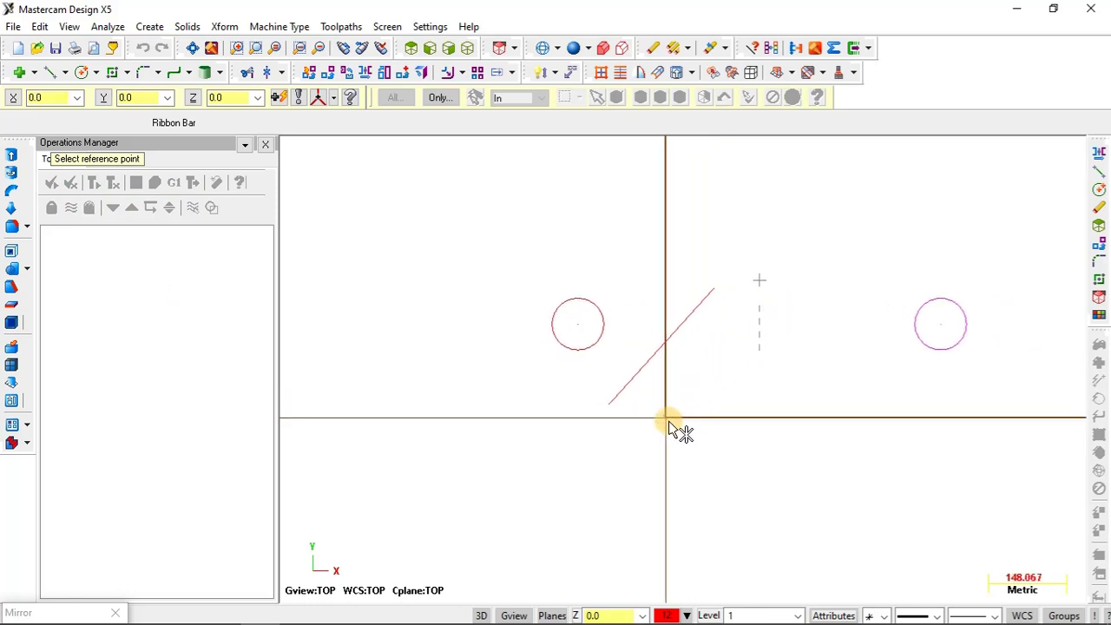
{"action": "left_click", "coordinate": [669, 423]}
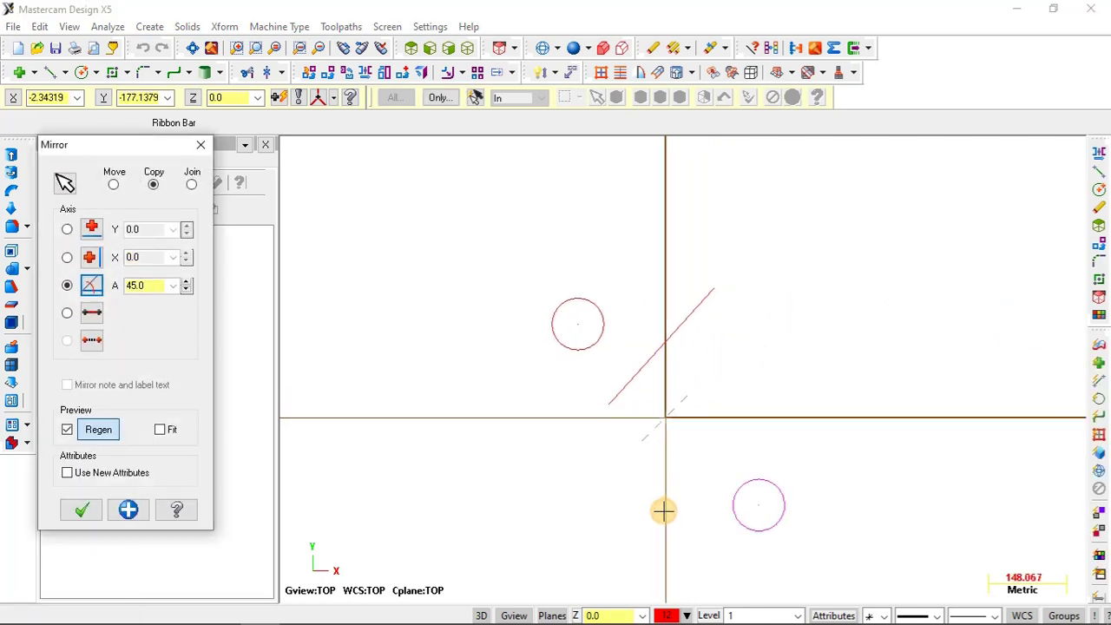
Set the mirror axis angle to 60 degrees, keep the Copy mode, and apply the mirror to the circle
{"action": "double_click", "coordinate": [134, 285]}
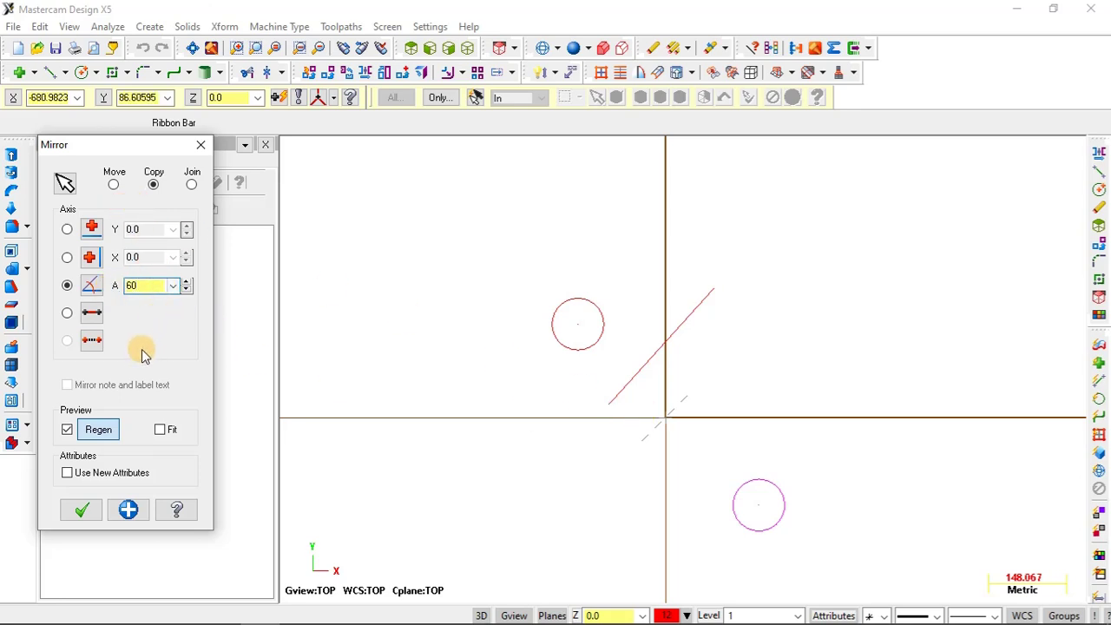
{"action": "left_click", "coordinate": [98, 432]}
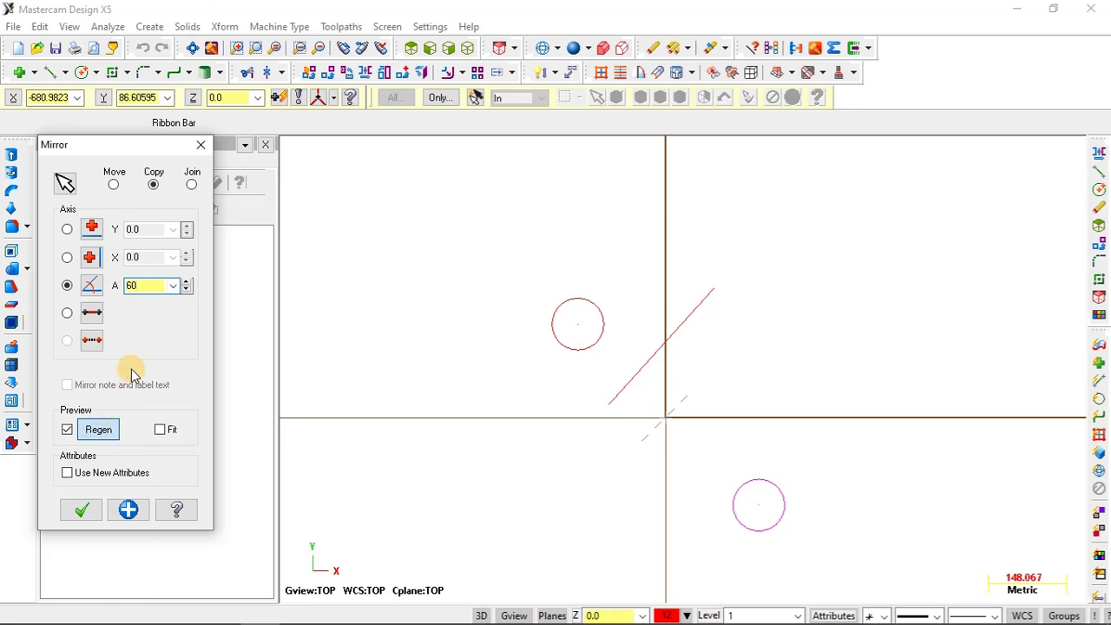
{"action": "left_click", "coordinate": [114, 184]}
{"action": "left_click", "coordinate": [153, 185]}
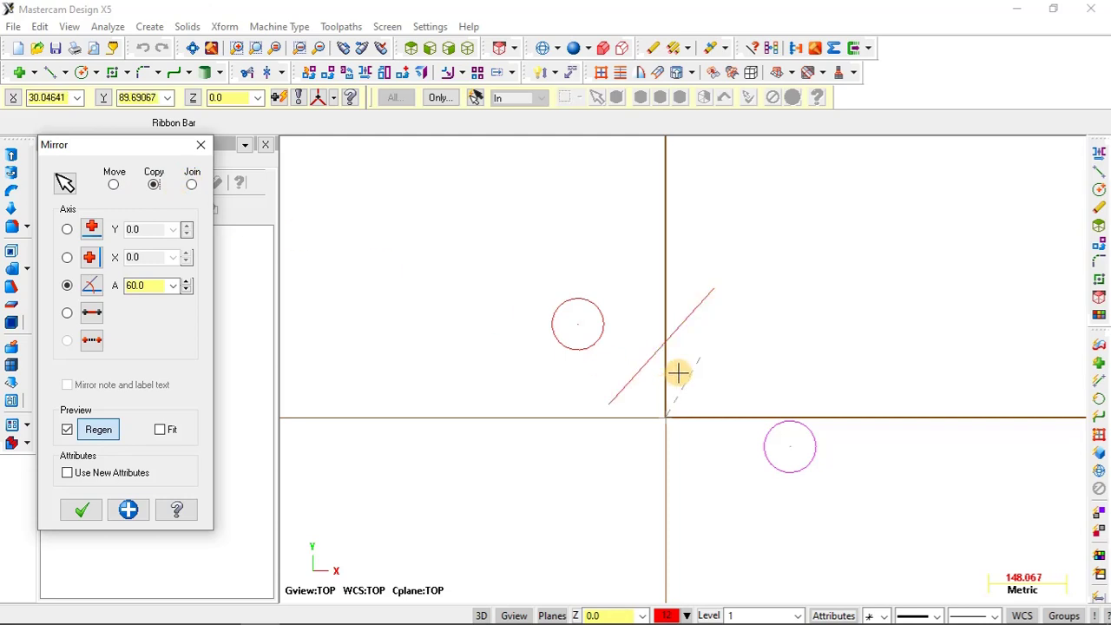
{"action": "scroll", "coordinate": [670, 408], "scroll_direction": "up", "scroll_amount": 1}
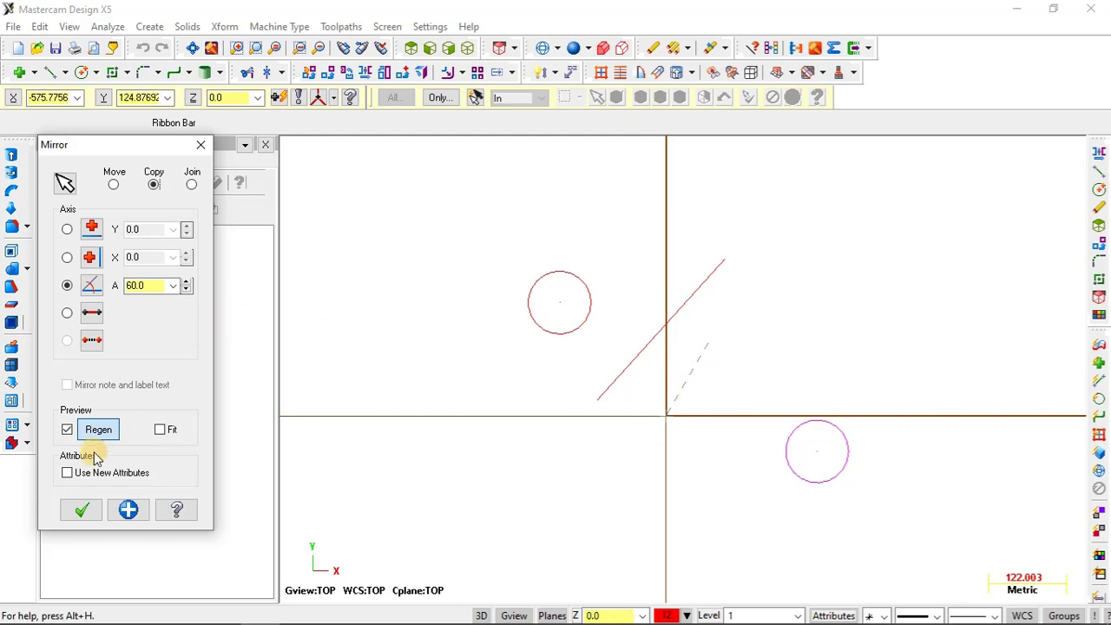
{"action": "left_click", "coordinate": [81, 510]}
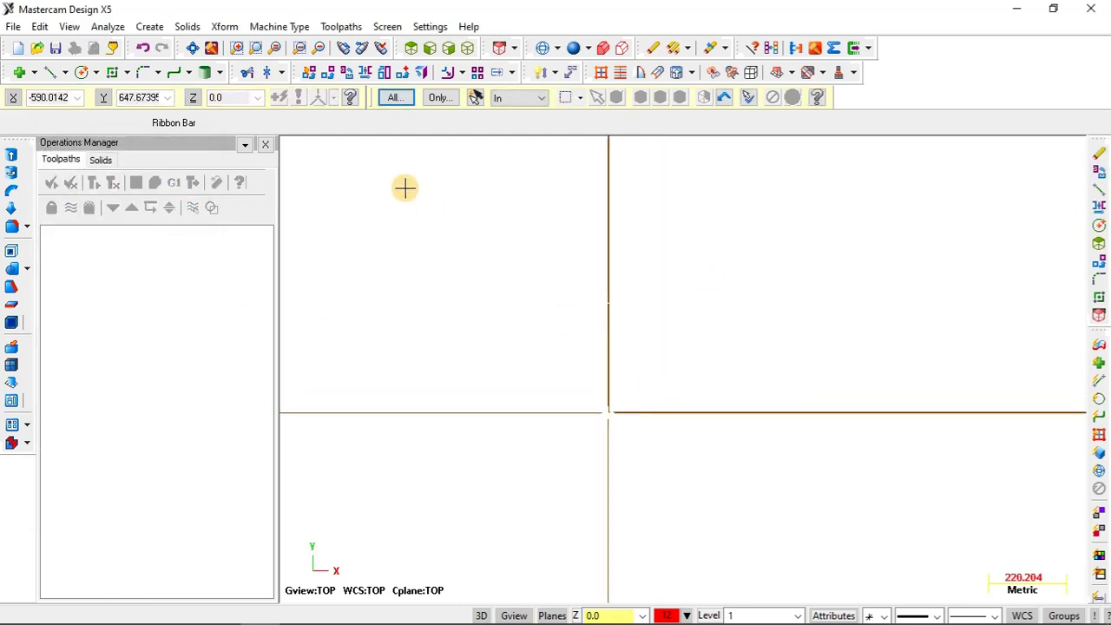
Draw a slanted line from the origin into the upper-right quadrant, about 882 mm long at an angle of about 16.4 degrees
{"action": "left_click", "coordinate": [225, 27]}
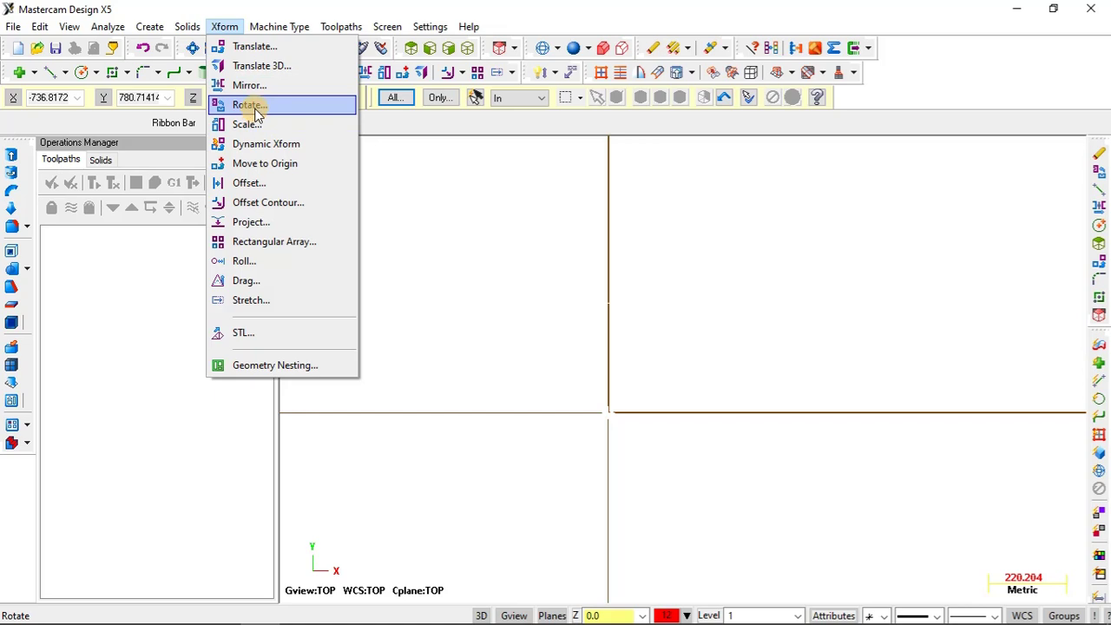
{"action": "key", "text": "Escape"}
{"action": "left_click", "coordinate": [50, 72]}
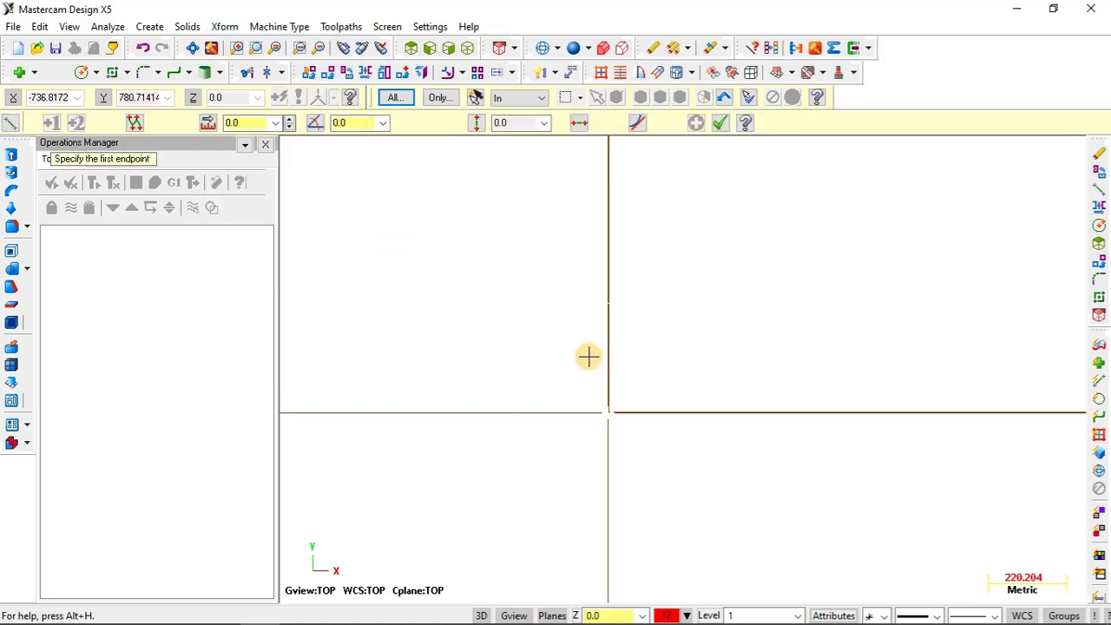
{"action": "left_click", "coordinate": [608, 412]}
{"action": "left_click", "coordinate": [908, 325]}
{"action": "key", "text": "Escape"}
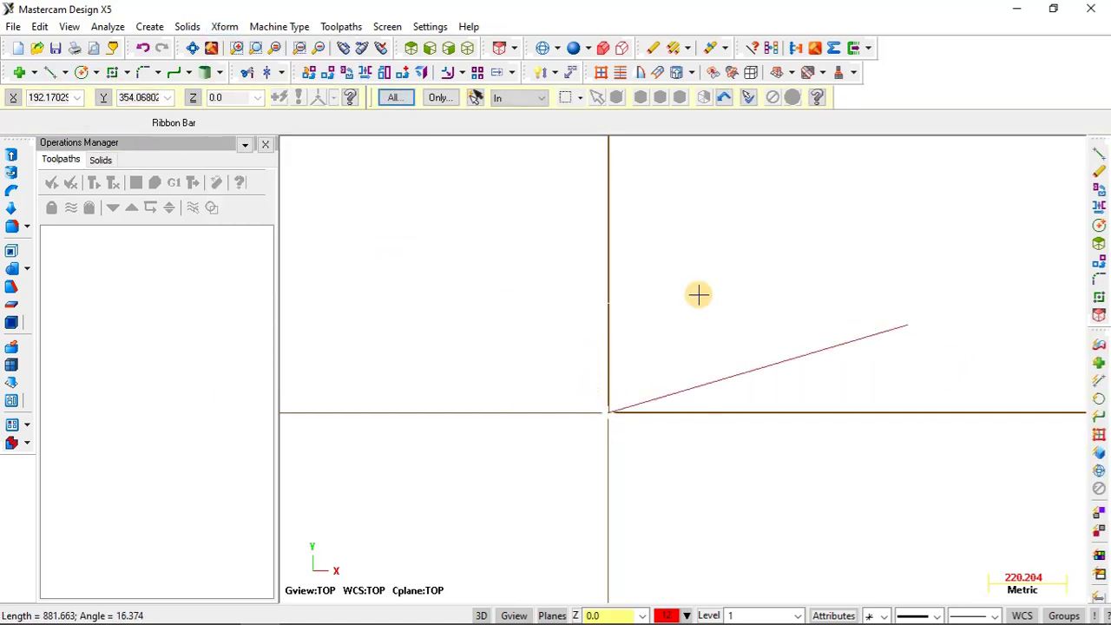
Start a Rotate of the slanted line in Copy mode with an angle of 90 degrees
{"action": "left_click", "coordinate": [224, 27]}
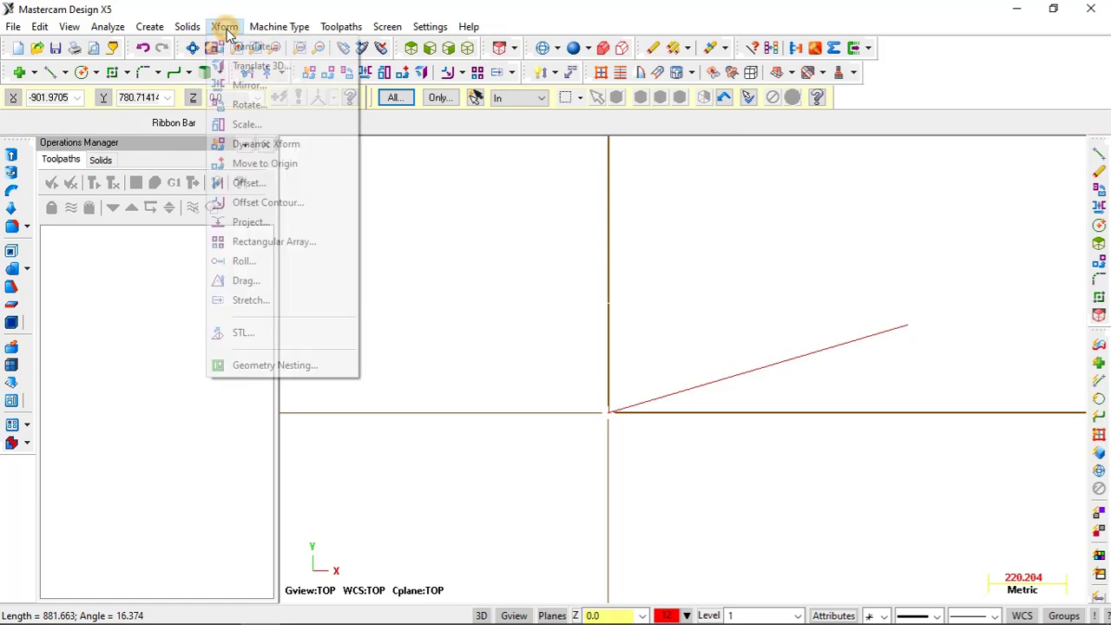
{"action": "left_click", "coordinate": [249, 103]}
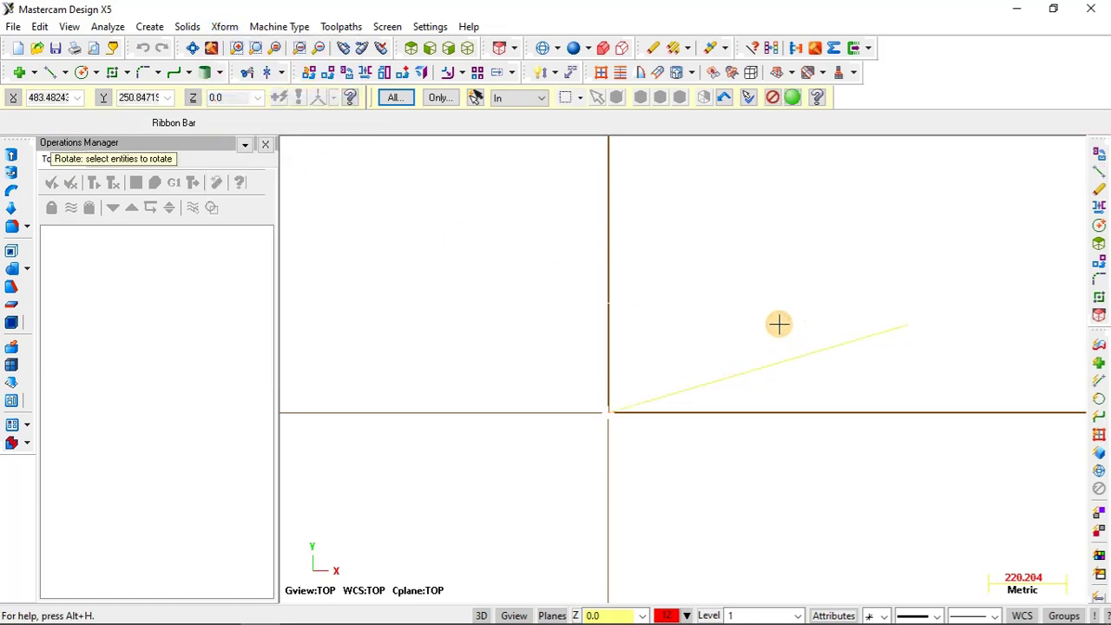
{"action": "key", "text": "Return"}
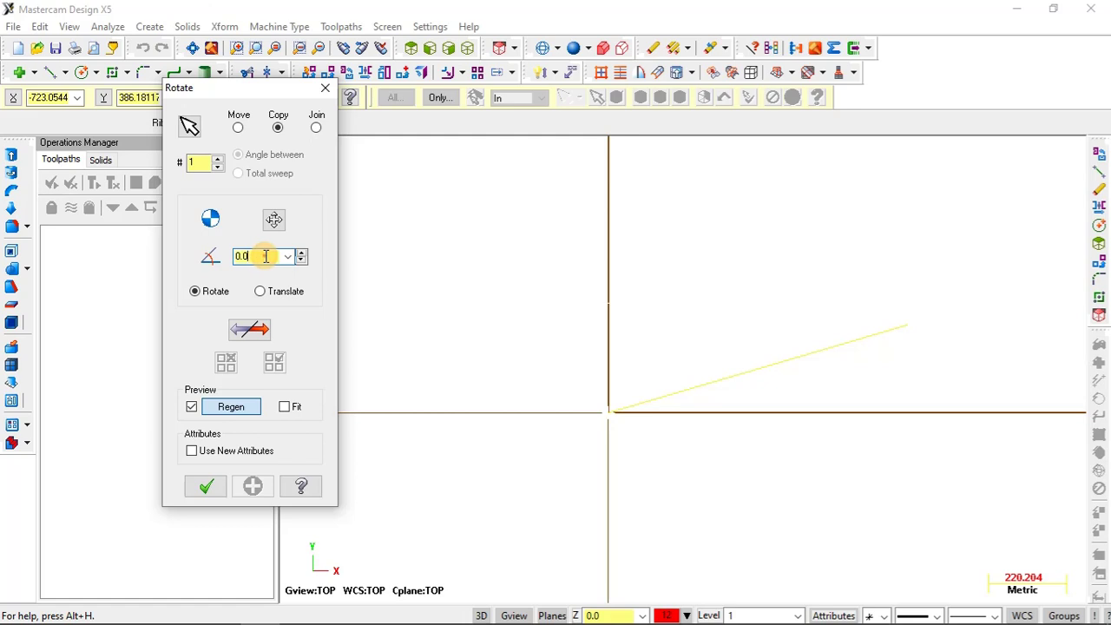
{"action": "left_click_drag", "start_coordinate": [266, 256], "coordinate": [237, 256]}
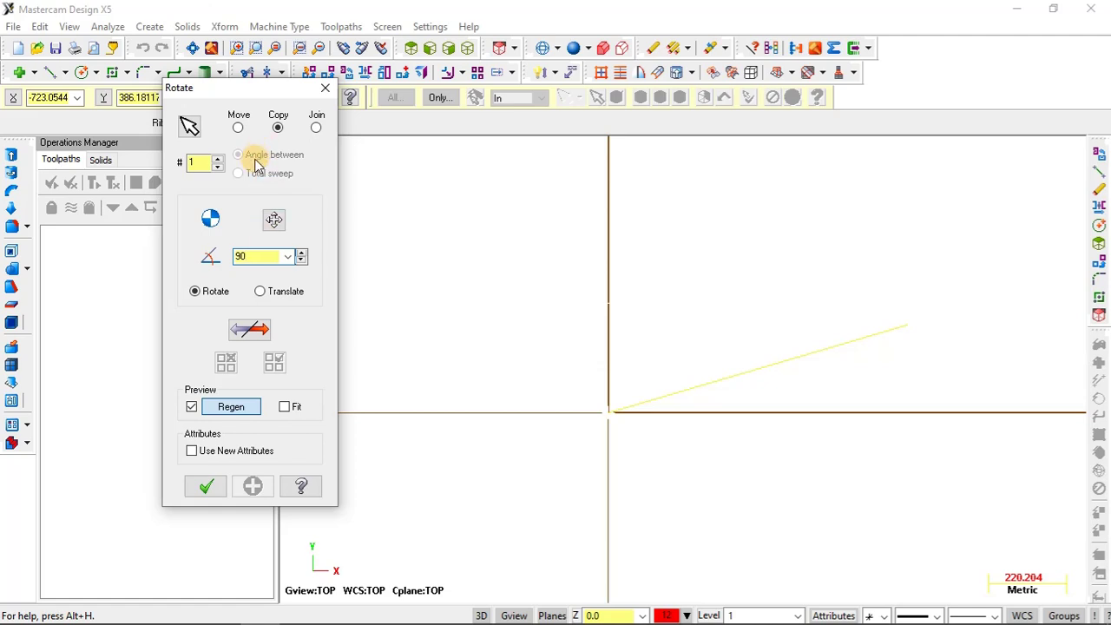
Preview the 90-degree rotation about a point in the upper-left quadrant and about a point above the line
{"action": "left_click", "coordinate": [275, 223]}
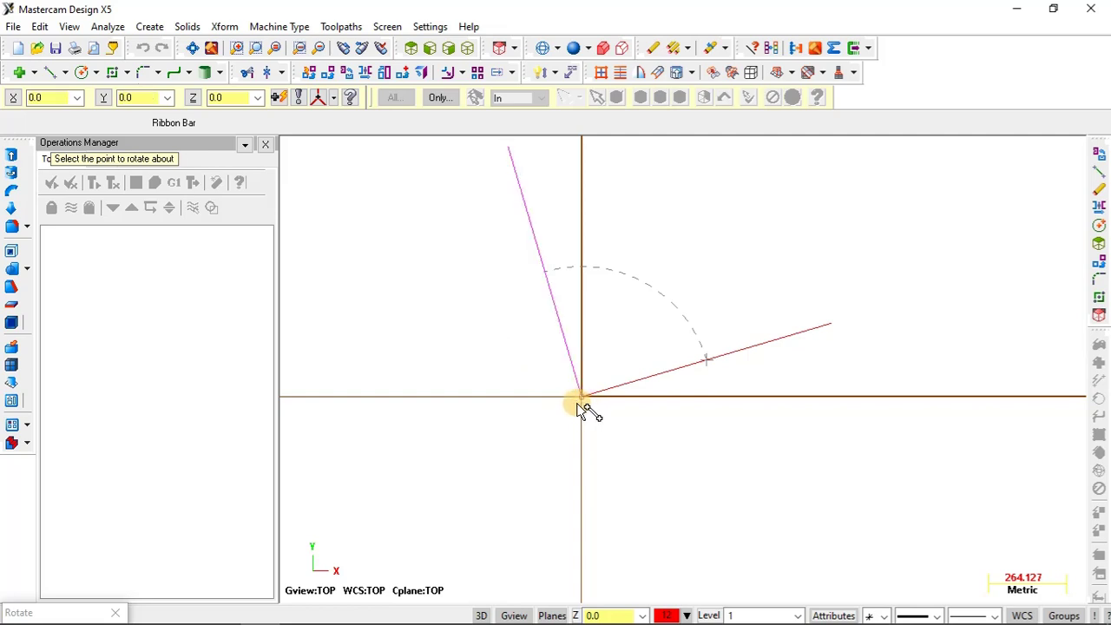
{"action": "scroll", "coordinate": [575, 411], "scroll_direction": "up", "scroll_amount": 1}
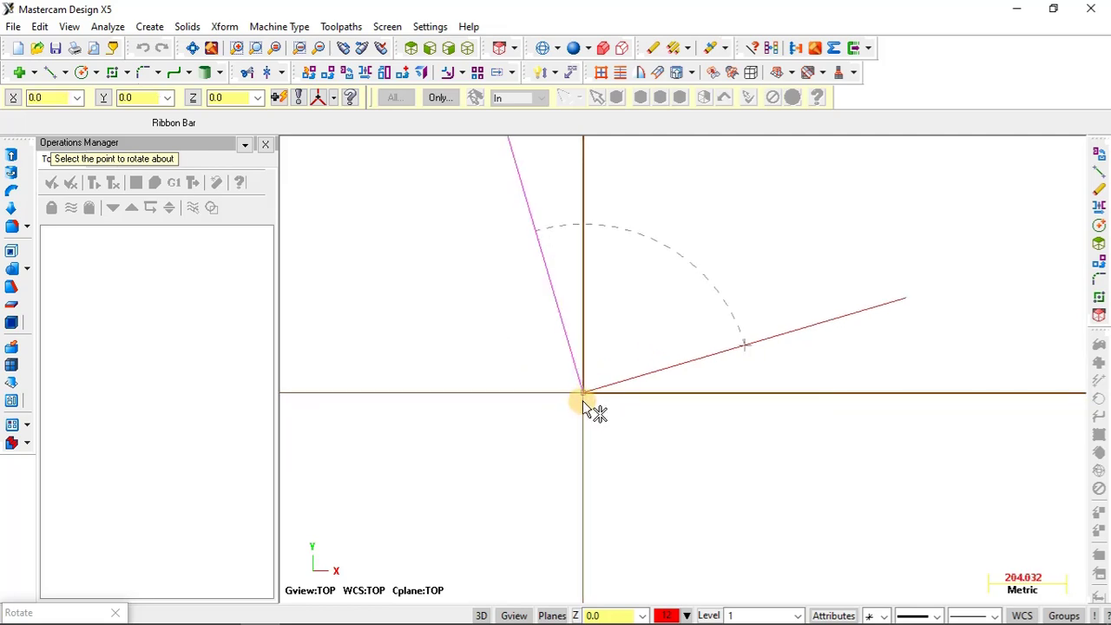
{"action": "left_click", "coordinate": [479, 320]}
{"action": "scroll", "coordinate": [509, 367], "scroll_direction": "down", "scroll_amount": 1}
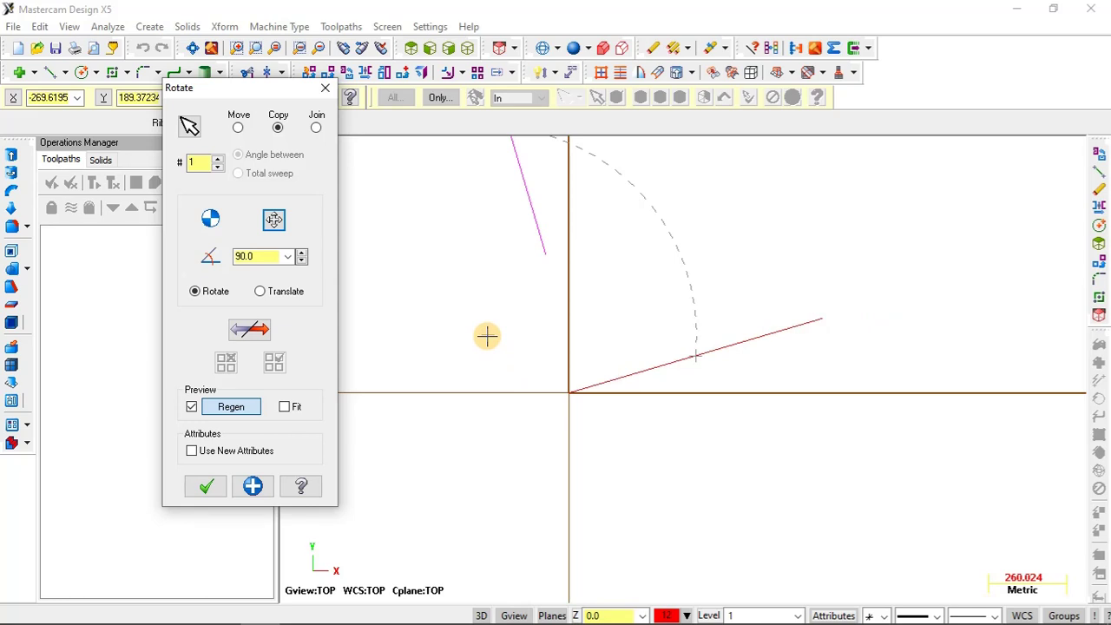
{"action": "left_click", "coordinate": [728, 292]}
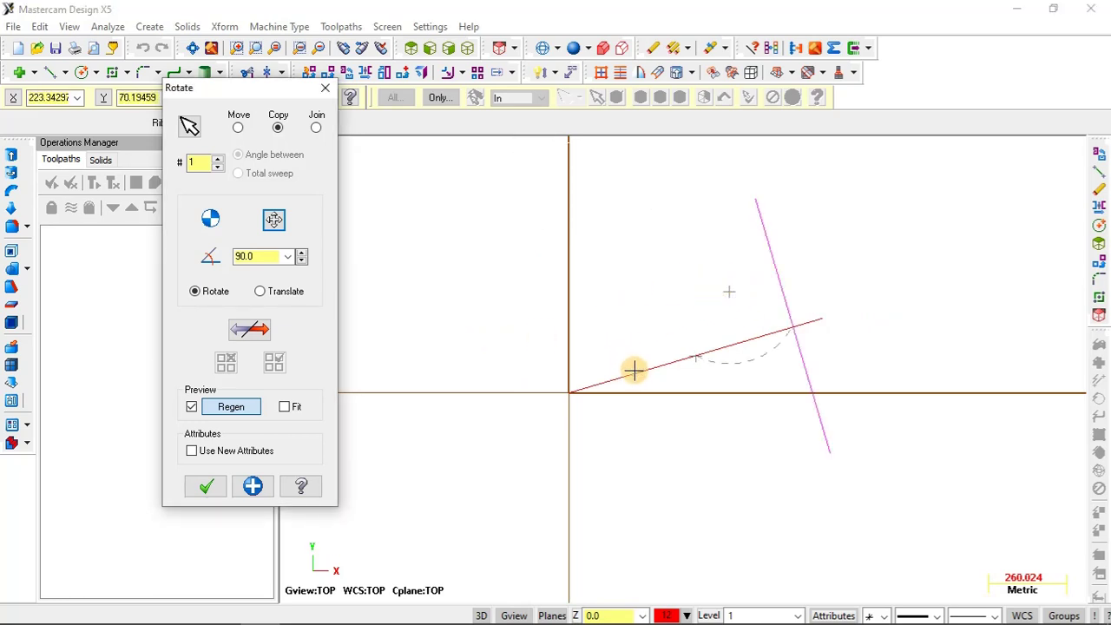
Place the rotation centre at the line's midpoint and set the rotation direction to both ways
{"action": "left_click", "coordinate": [696, 358]}
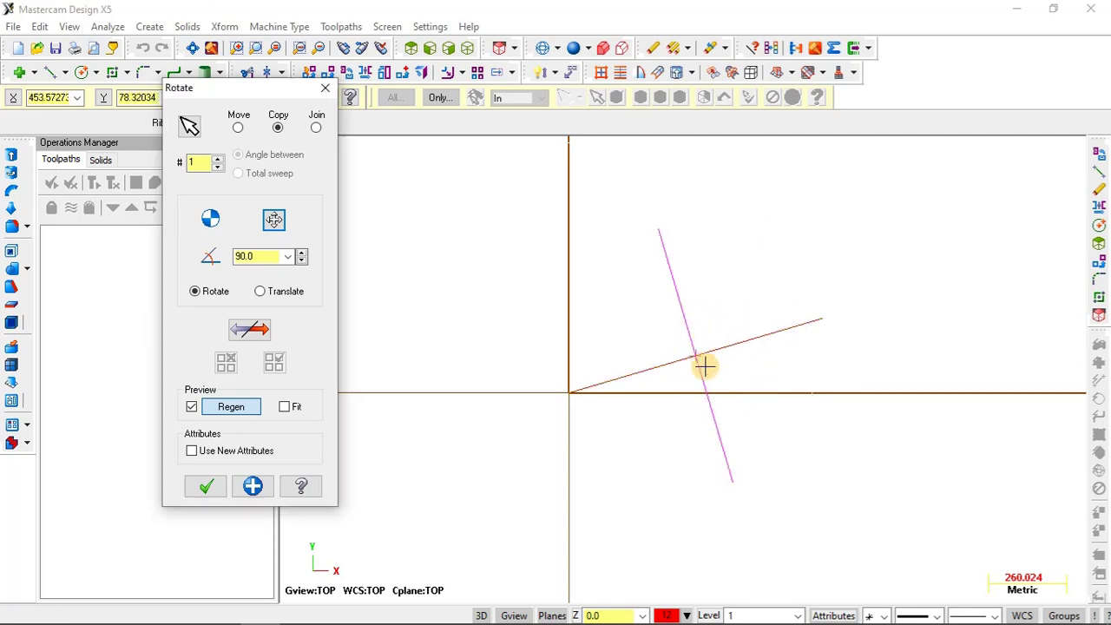
{"action": "scroll", "coordinate": [699, 368], "scroll_direction": "up", "scroll_amount": 1}
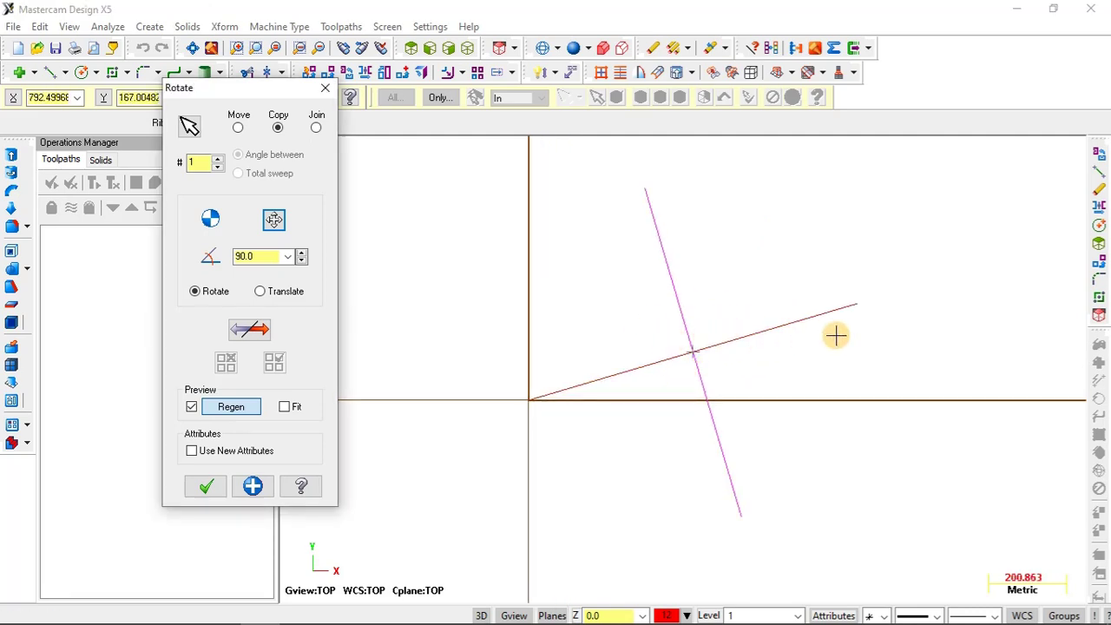
{"action": "left_click_drag", "start_coordinate": [233, 89], "coordinate": [235, 104]}
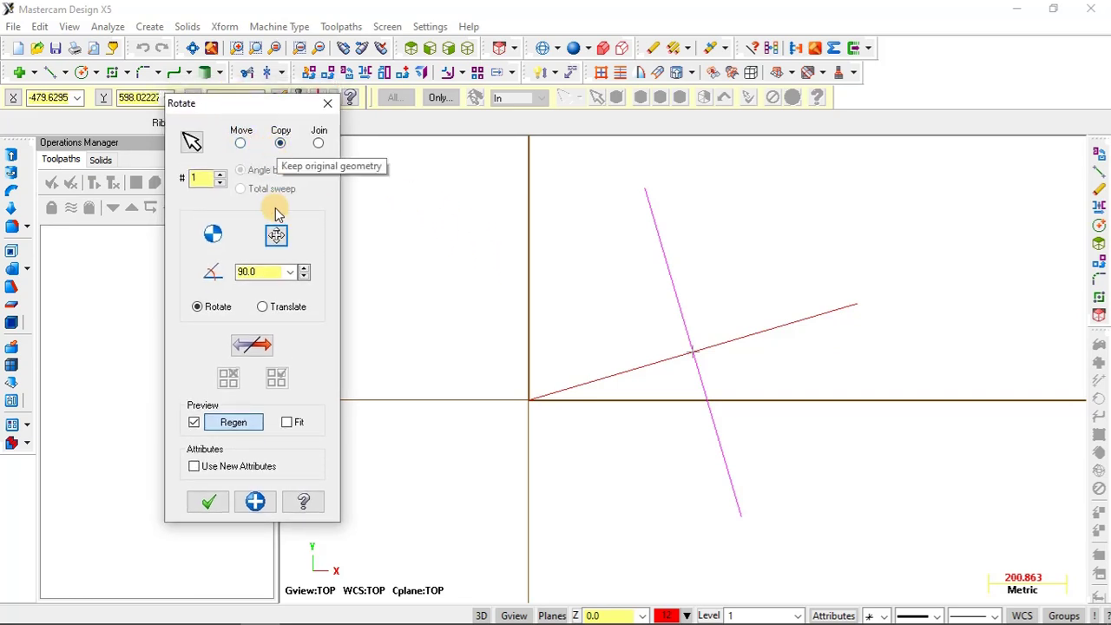
{"action": "left_click", "coordinate": [253, 346]}
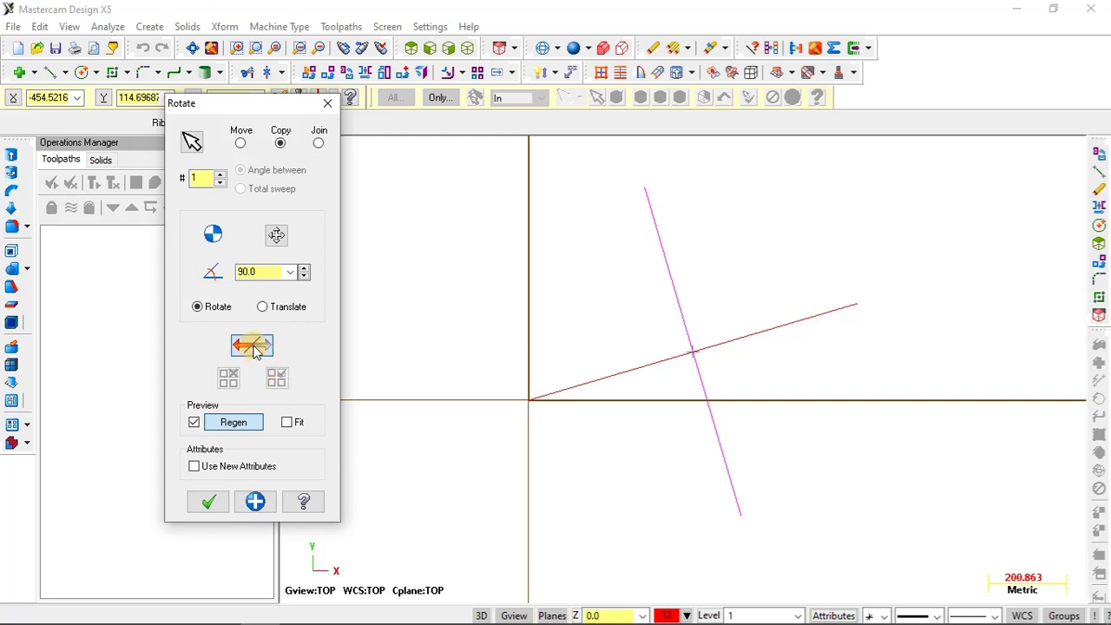
{"action": "left_click", "coordinate": [244, 347]}
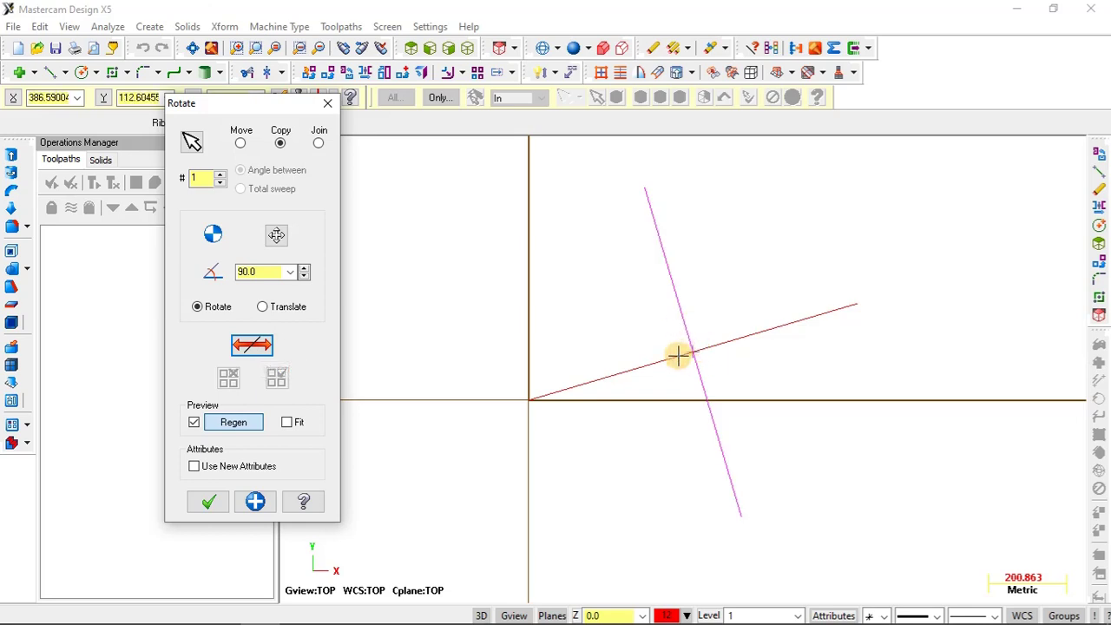
Set the rotation angle to 30 degrees, compare the single directions, and apply the copies in both directions
{"action": "left_click_drag", "start_coordinate": [265, 273], "coordinate": [230, 274]}
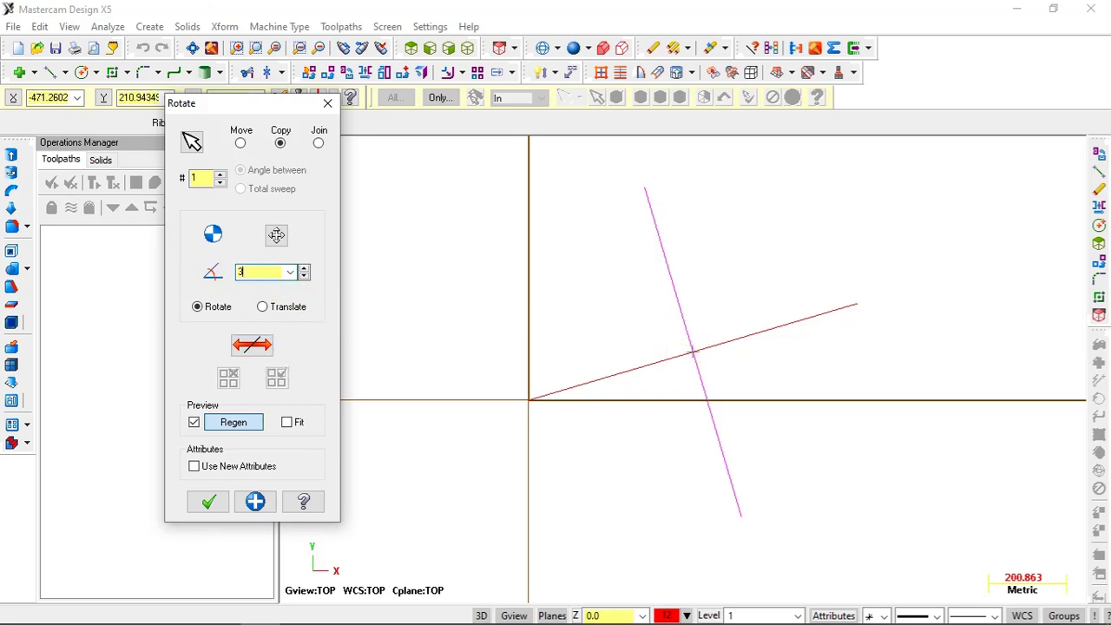
{"action": "left_click", "coordinate": [263, 342]}
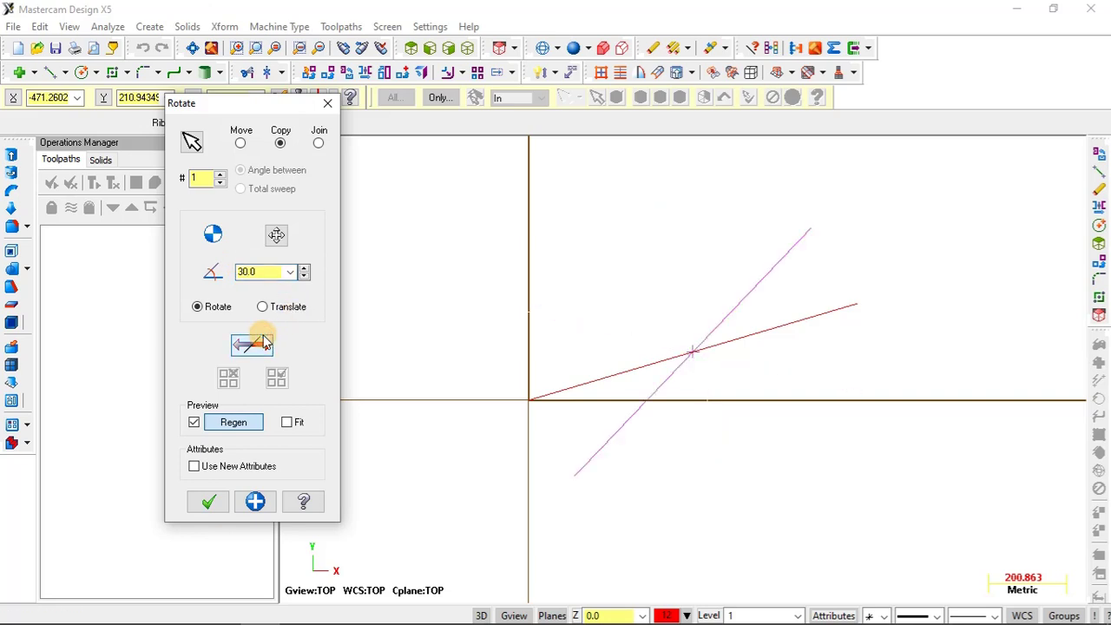
{"action": "left_click", "coordinate": [257, 345]}
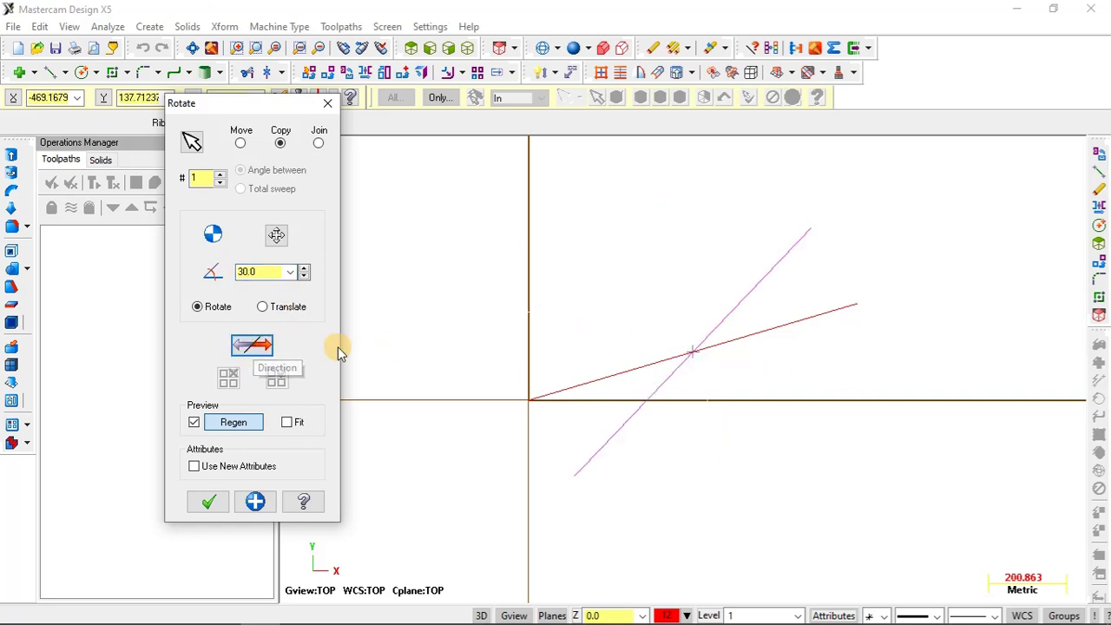
{"action": "left_click", "coordinate": [260, 348]}
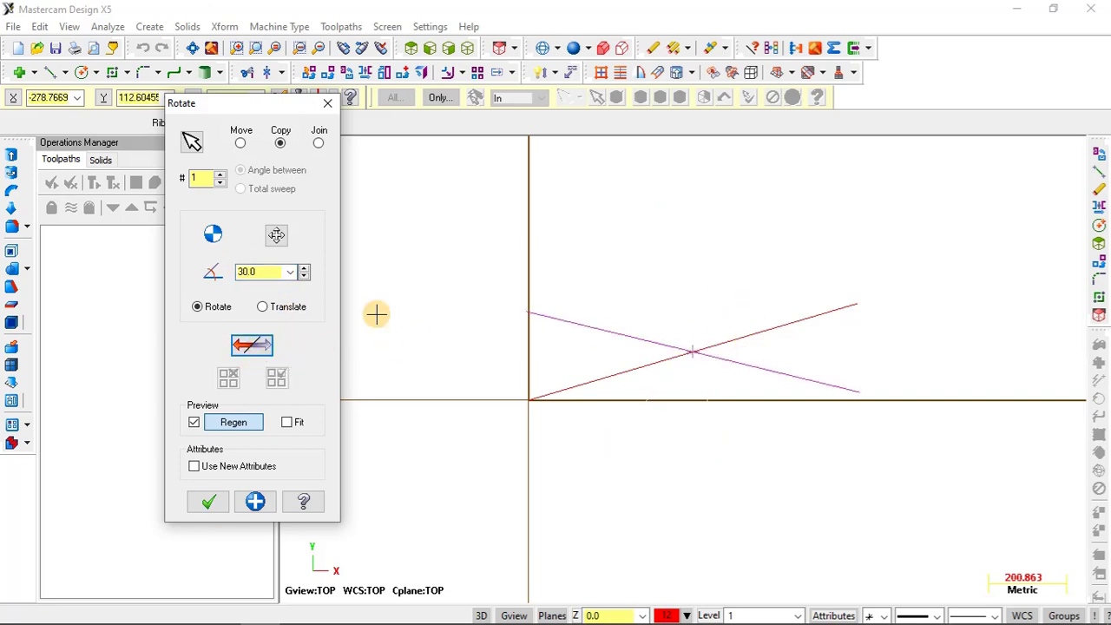
{"action": "left_click", "coordinate": [247, 344]}
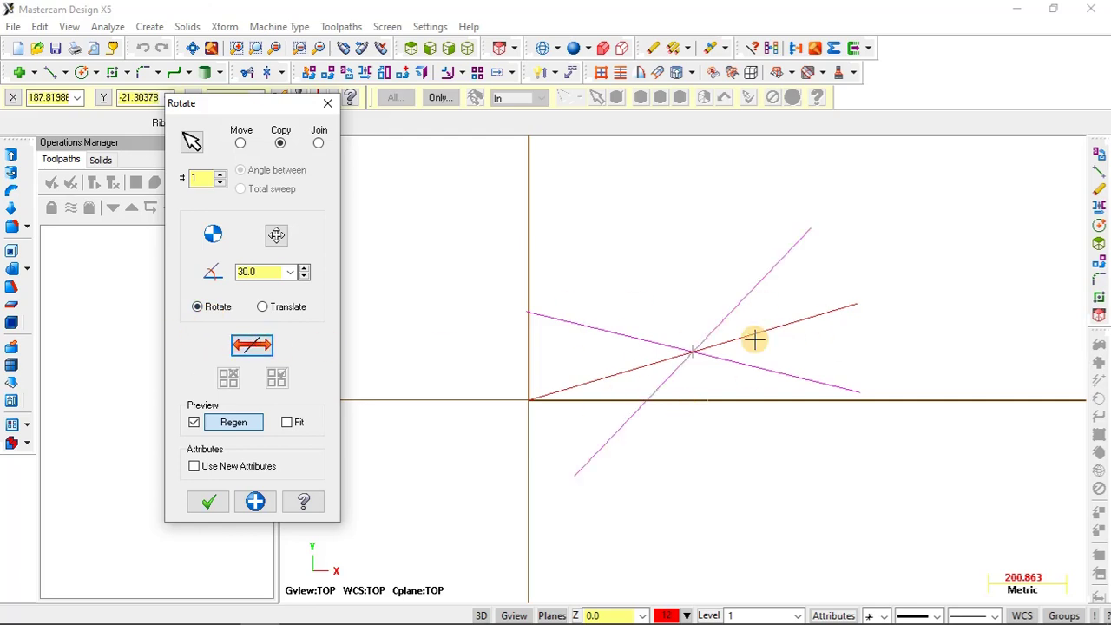
{"action": "left_click", "coordinate": [210, 503]}
{"action": "scroll", "coordinate": [747, 379], "scroll_direction": "down", "scroll_amount": 1}
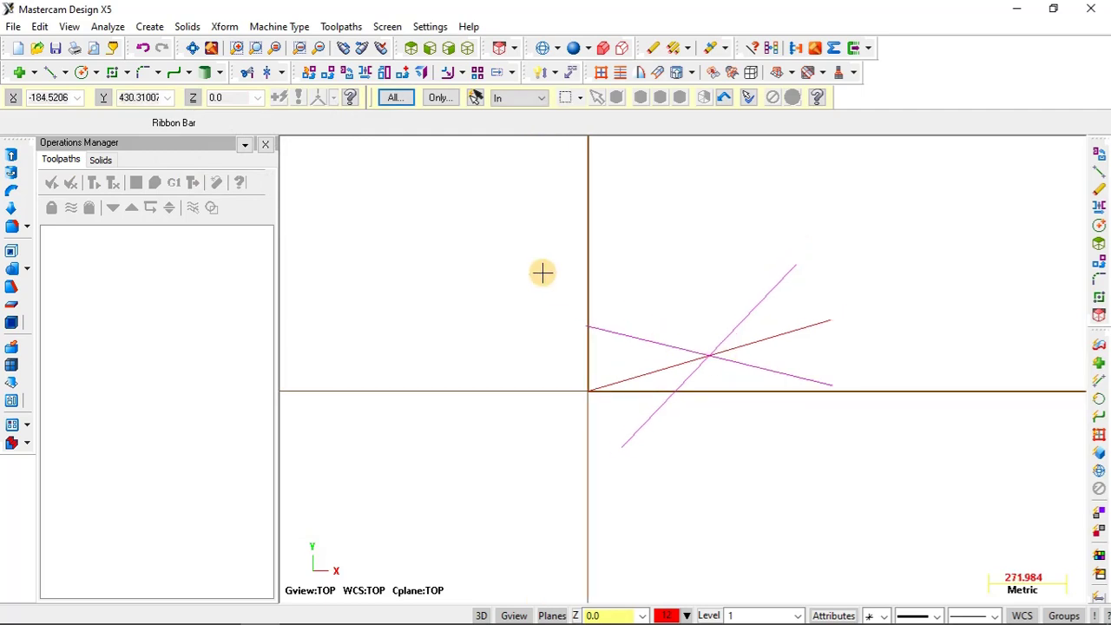
Delete the original line and both of its rotated copies
{"action": "key", "text": "ctrl+a"}
{"action": "key", "text": "Delete"}
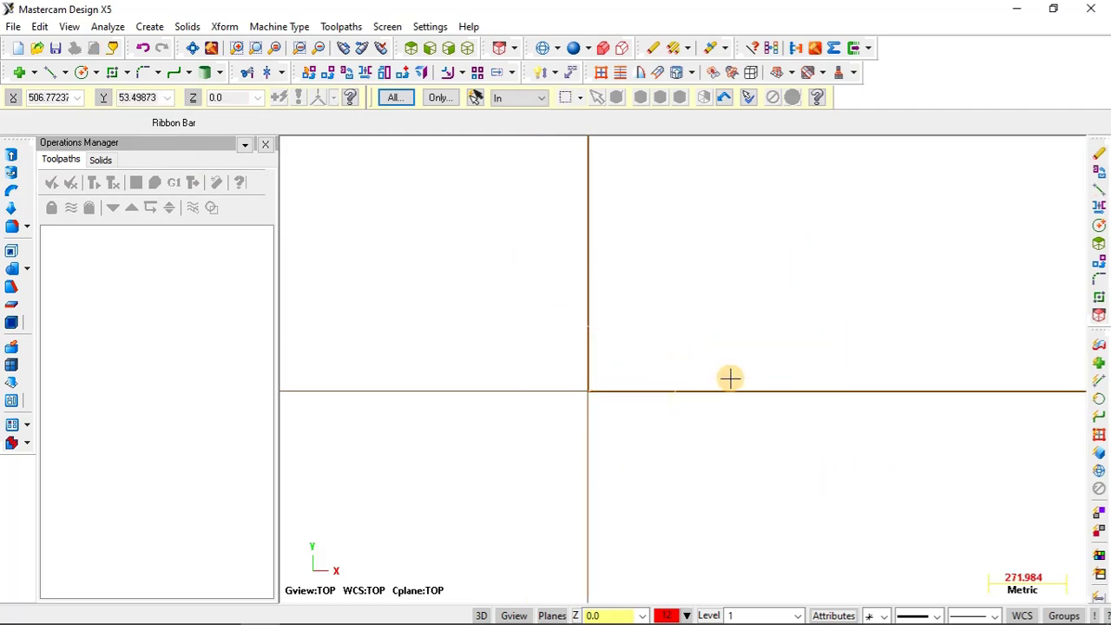
{"action": "scroll", "coordinate": [710, 355], "scroll_direction": "up", "scroll_amount": 2}
{"action": "left_click", "coordinate": [224, 27]}
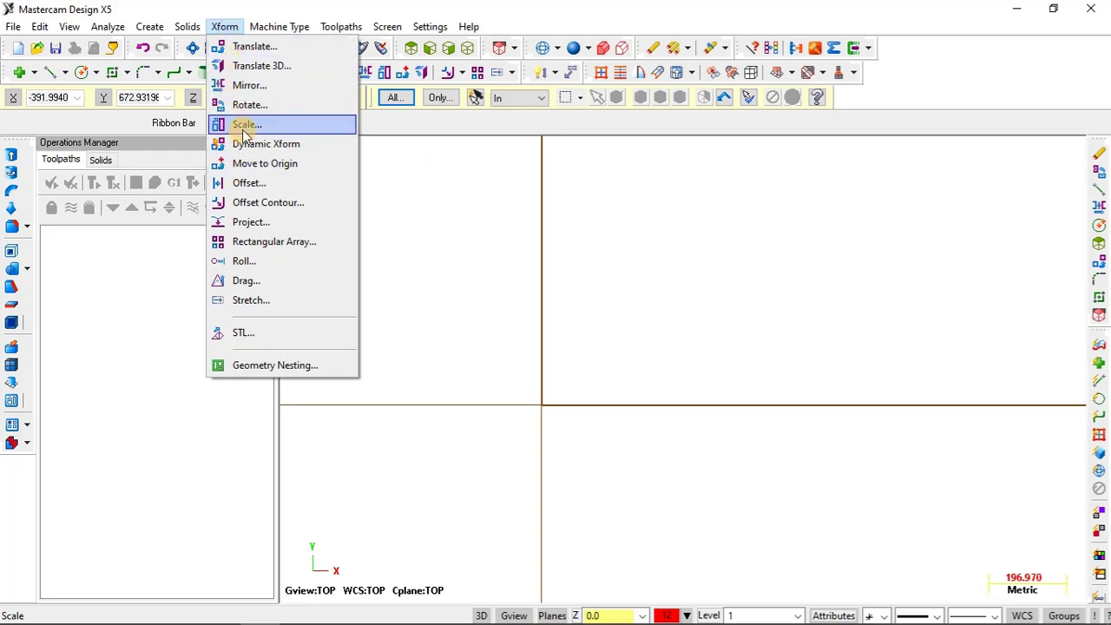
{"action": "left_click", "coordinate": [246, 126]}
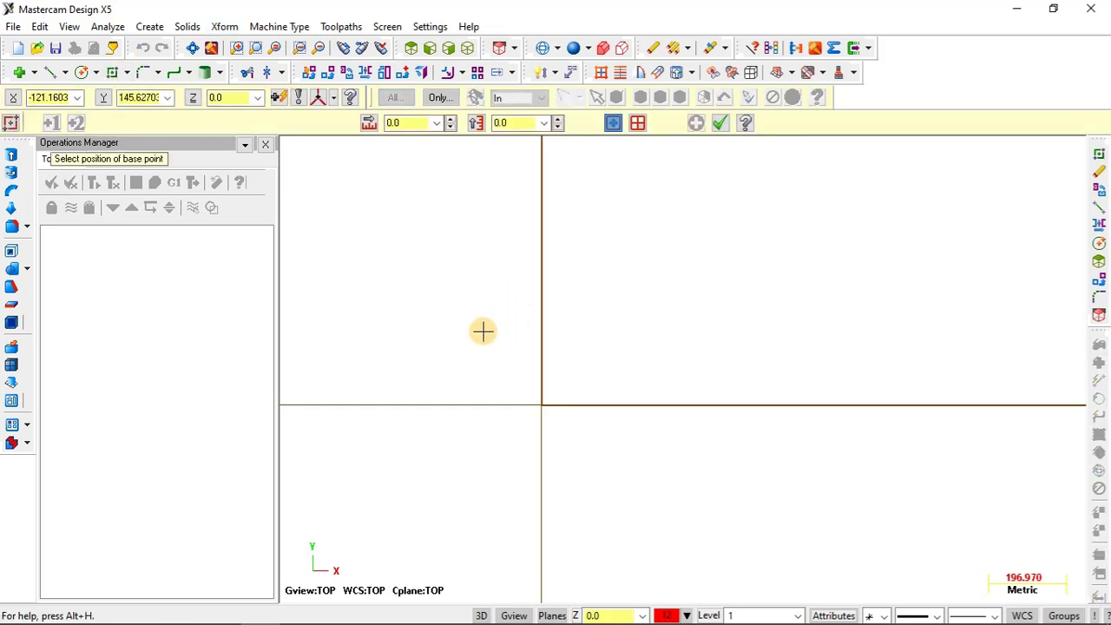
{"action": "left_click", "coordinate": [445, 313]}
{"action": "scroll", "coordinate": [634, 456], "scroll_direction": "down", "scroll_amount": 1}
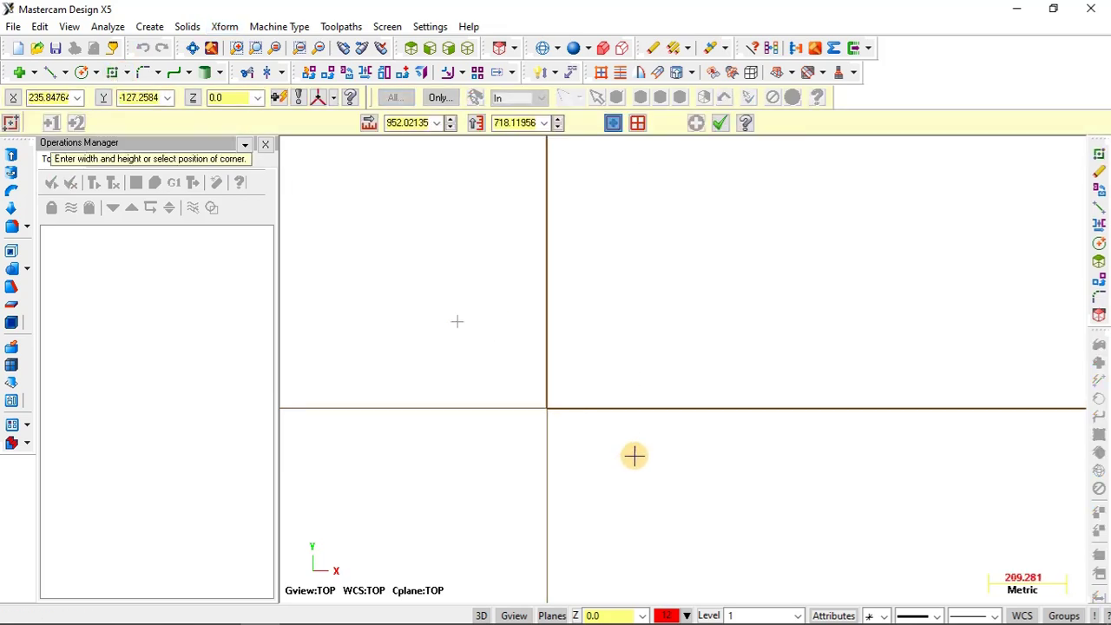
{"action": "scroll", "coordinate": [630, 453], "scroll_direction": "down", "scroll_amount": 1}
{"action": "key", "text": "Escape"}
Draw a rectangle centred on the origin, about 819 mm wide and 382 mm high
{"action": "left_click", "coordinate": [112, 72]}
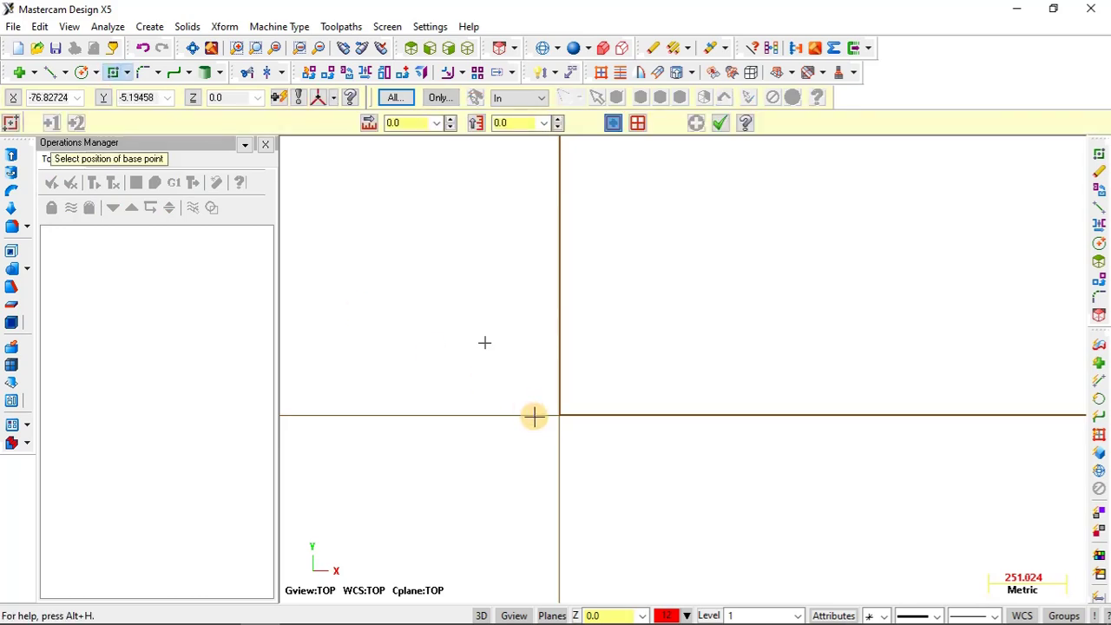
{"action": "left_click", "coordinate": [559, 416]}
{"action": "left_click", "coordinate": [687, 357]}
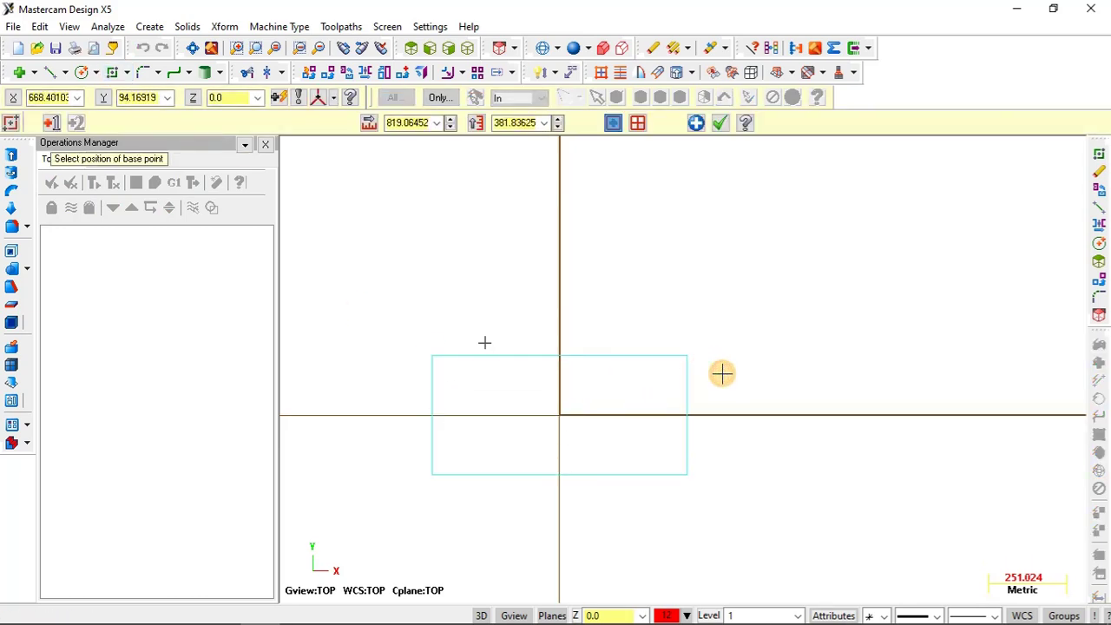
{"action": "key", "text": "Escape"}
Start scaling the whole rectangle in Copy mode with a uniform factor of 2
{"action": "scroll", "coordinate": [570, 494], "scroll_direction": "up", "scroll_amount": 2}
{"action": "left_click", "coordinate": [224, 27]}
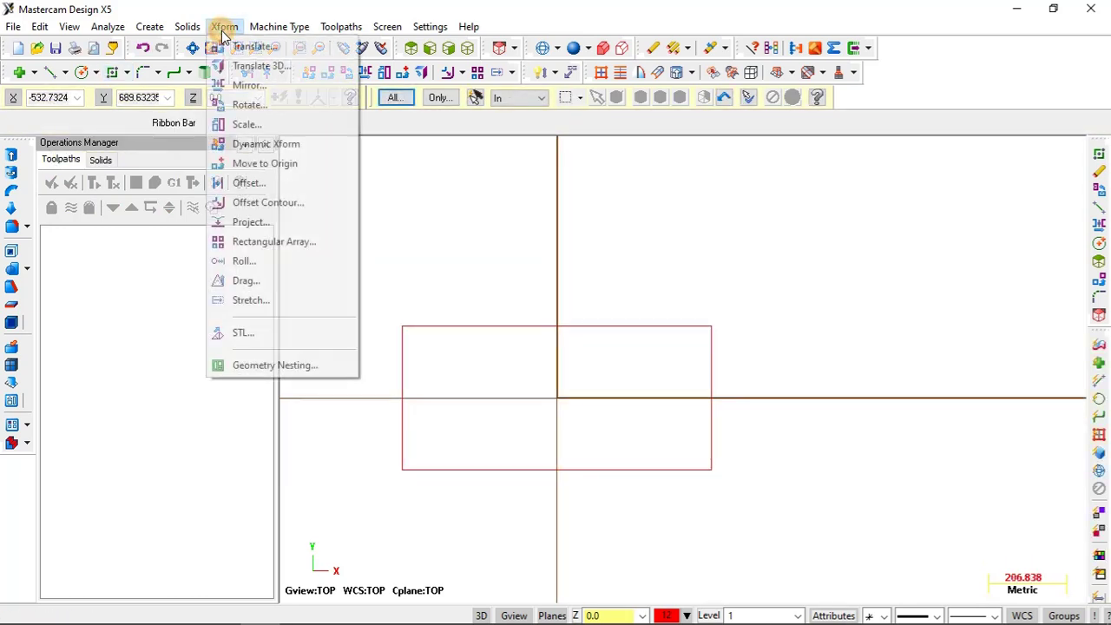
{"action": "left_click", "coordinate": [247, 124]}
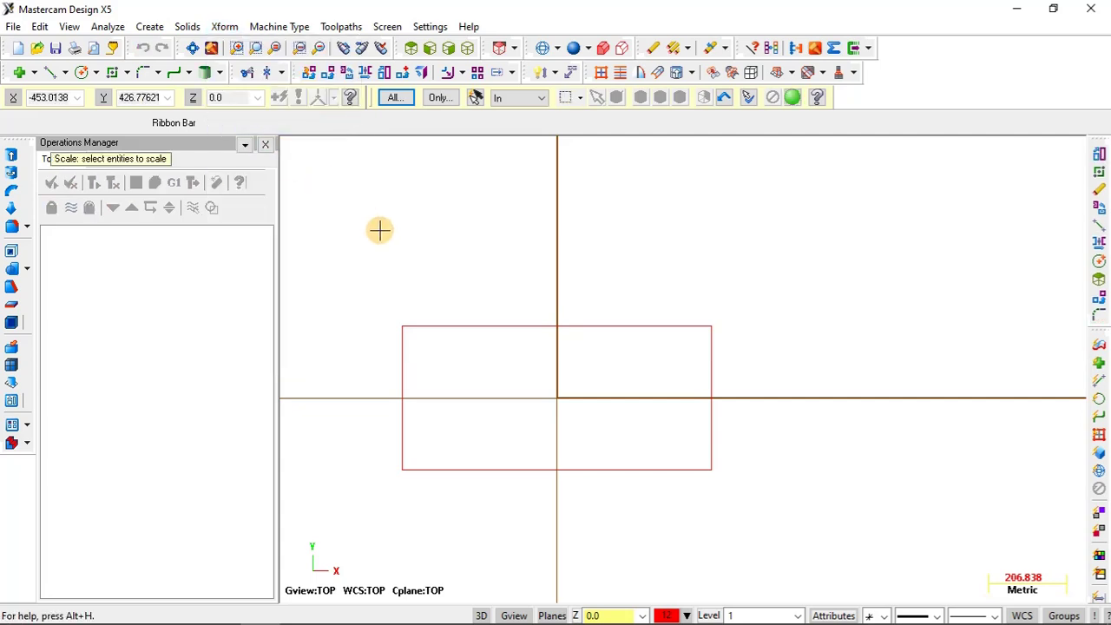
{"action": "left_click_drag", "start_coordinate": [362, 285], "coordinate": [751, 514]}
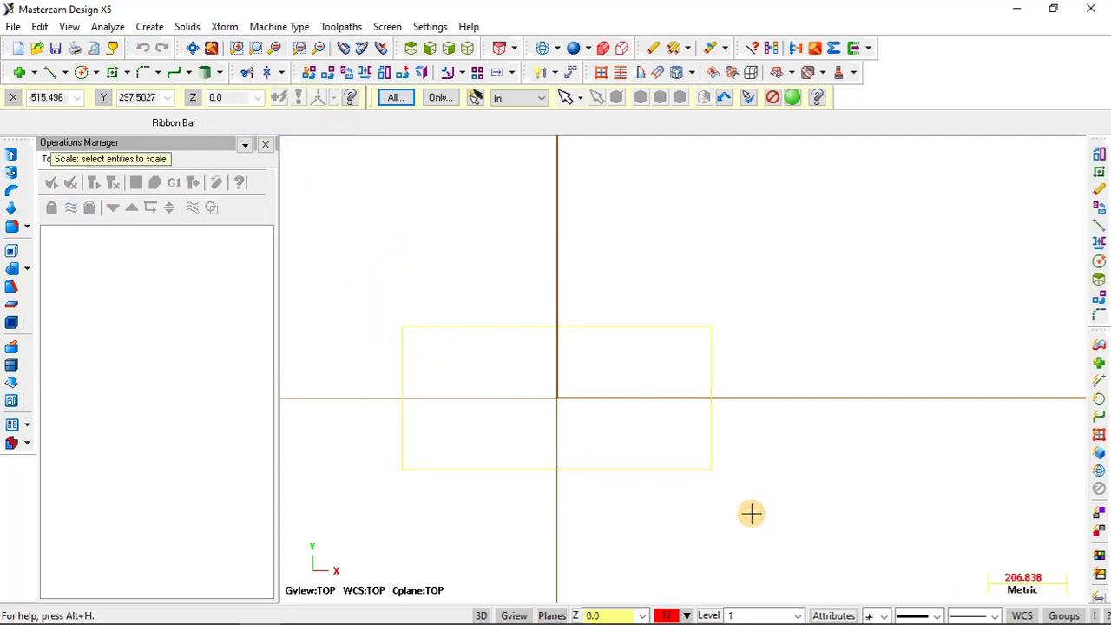
{"action": "key", "text": "Return"}
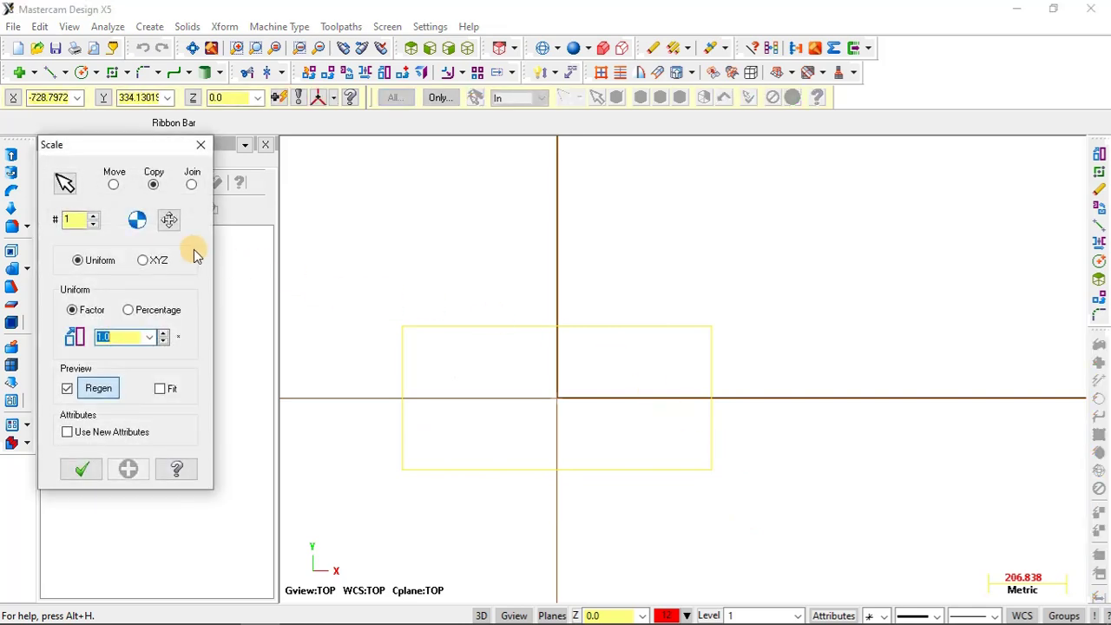
{"action": "scroll", "coordinate": [571, 250], "scroll_direction": "down", "scroll_amount": 1}
{"action": "scroll", "coordinate": [360, 258], "scroll_direction": "down", "scroll_amount": 1}
{"action": "scroll", "coordinate": [344, 260], "scroll_direction": "up", "scroll_amount": 1}
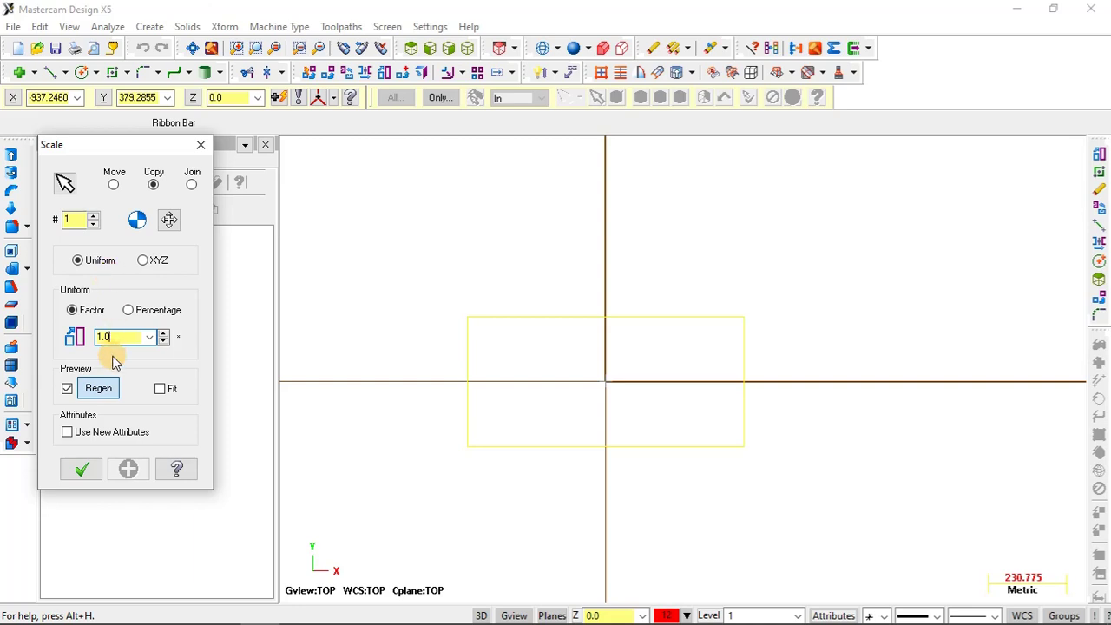
{"action": "left_click_drag", "start_coordinate": [118, 338], "coordinate": [92, 338]}
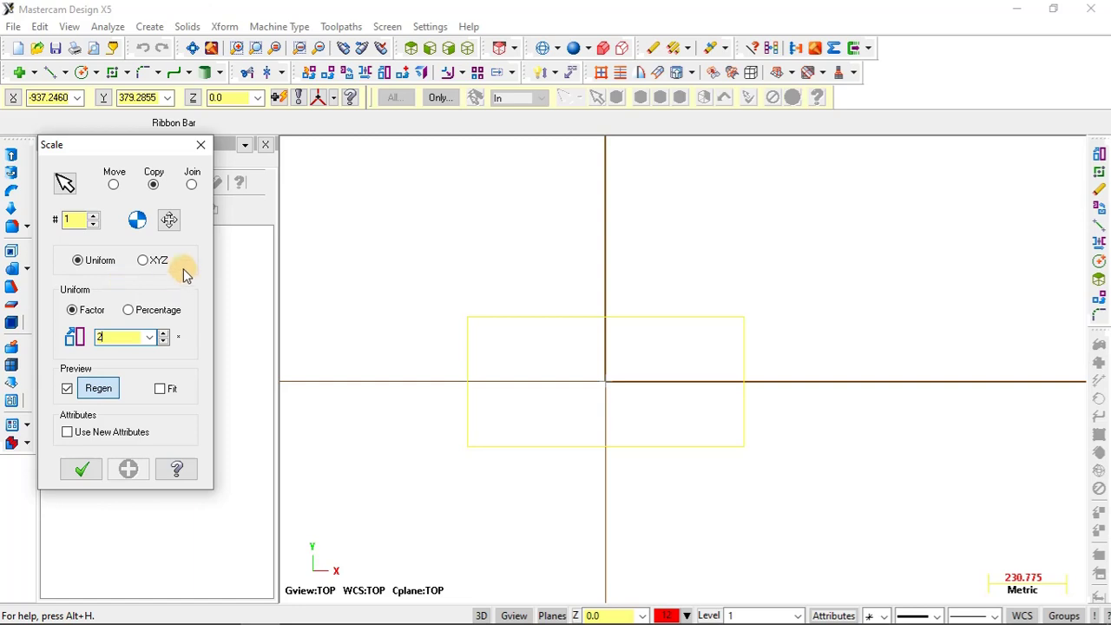
Move the scaling base point from the origin to a free point in the rectangle's upper-left quarter
{"action": "left_click", "coordinate": [170, 222]}
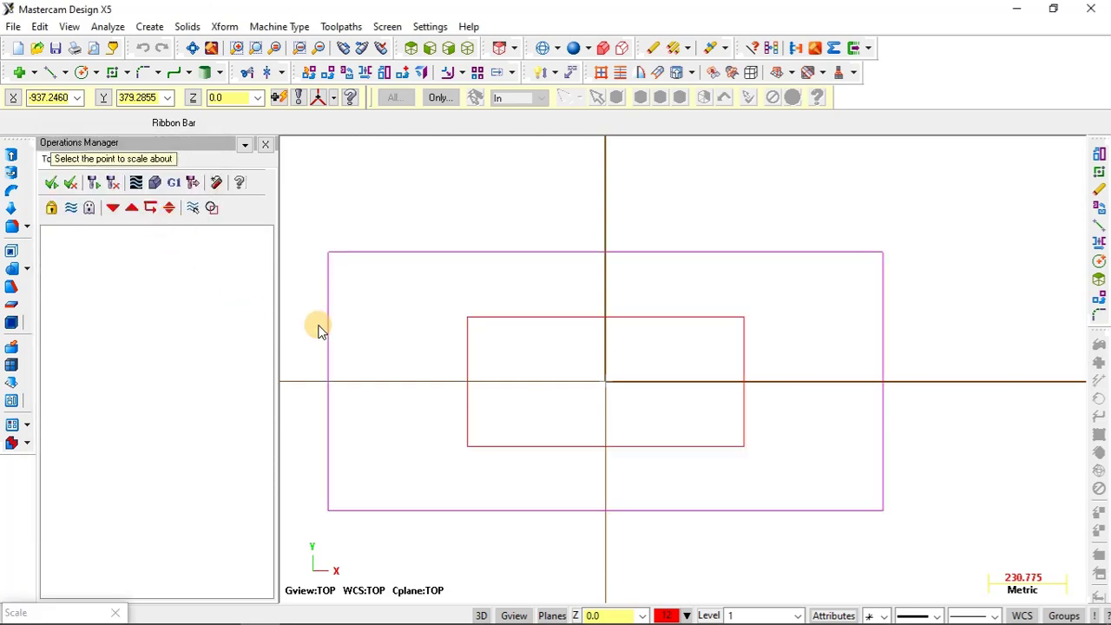
{"action": "scroll", "coordinate": [579, 354], "scroll_direction": "down", "scroll_amount": 1}
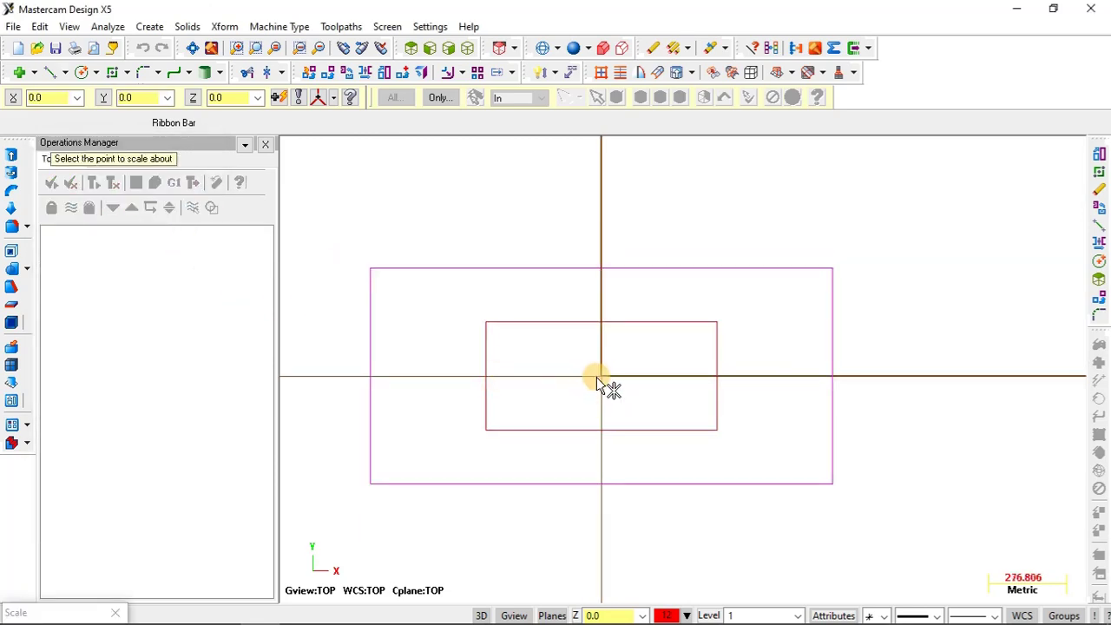
{"action": "left_click", "coordinate": [548, 355]}
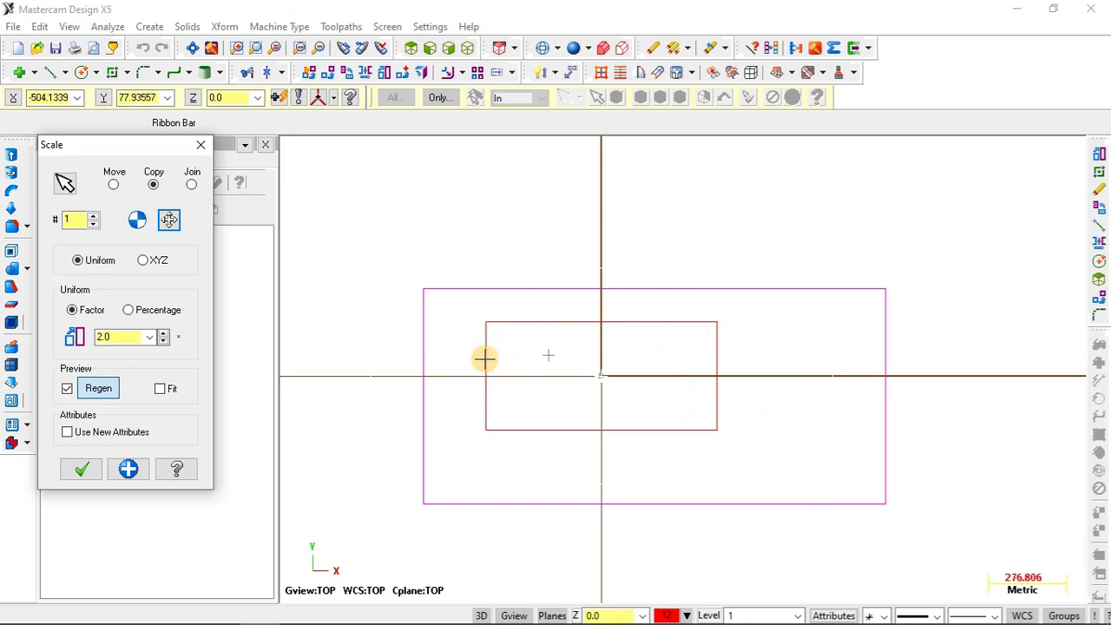
Switch the scaling to XYZ and copy the rectangle with factors of 2 in X and 3 in Y
{"action": "left_click", "coordinate": [144, 261]}
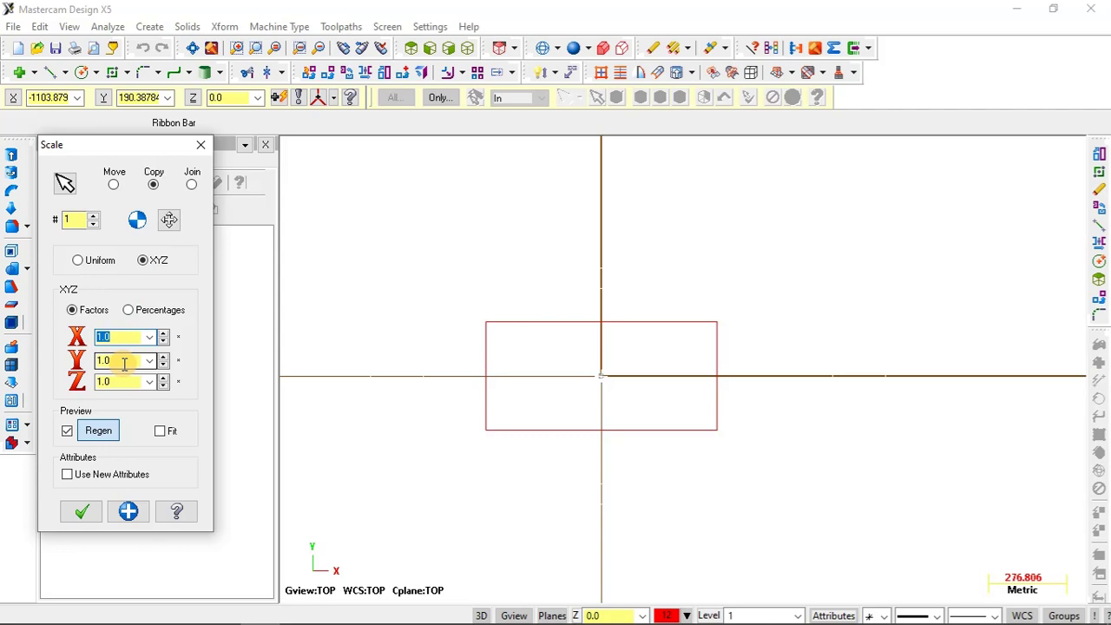
{"action": "left_click_drag", "start_coordinate": [125, 363], "coordinate": [94, 367]}
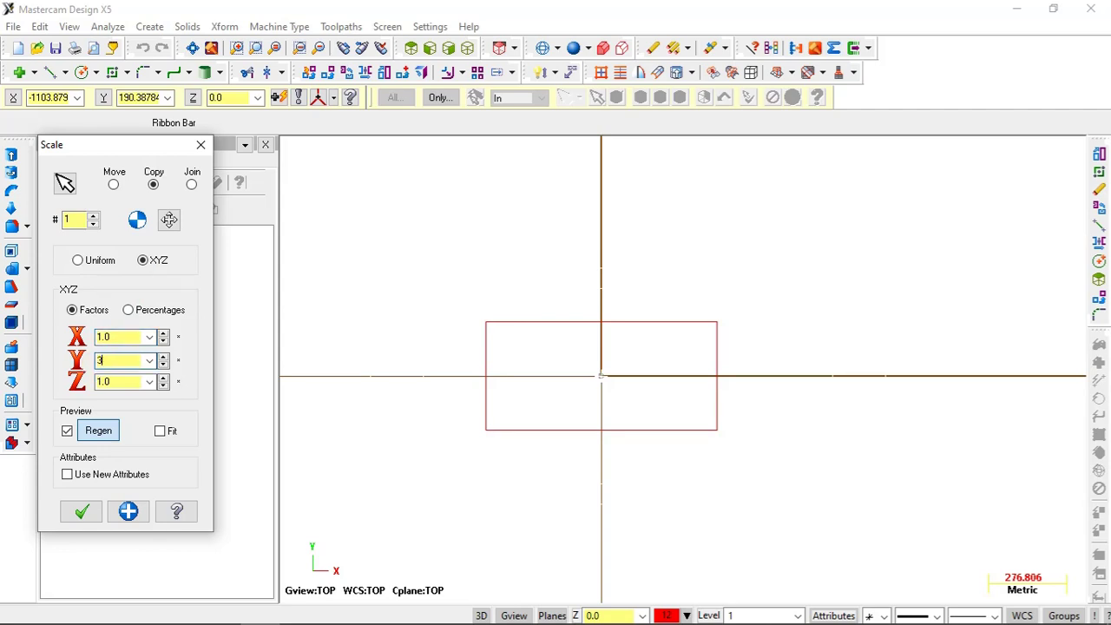
{"action": "left_click", "coordinate": [120, 337]}
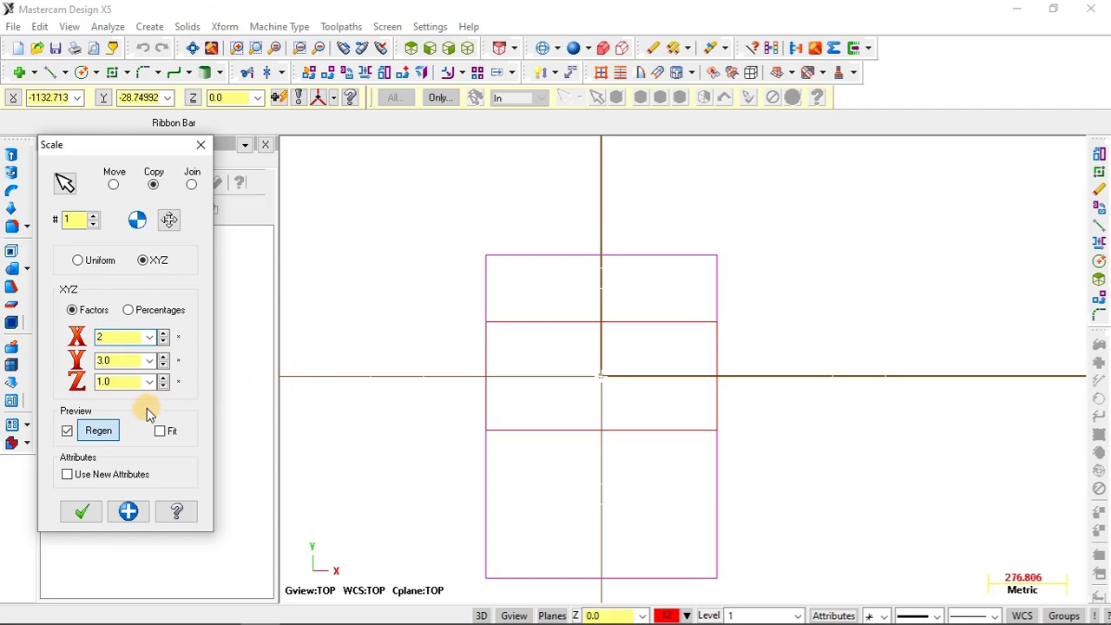
{"action": "left_click", "coordinate": [121, 360]}
{"action": "scroll", "coordinate": [622, 372], "scroll_direction": "down", "scroll_amount": 1}
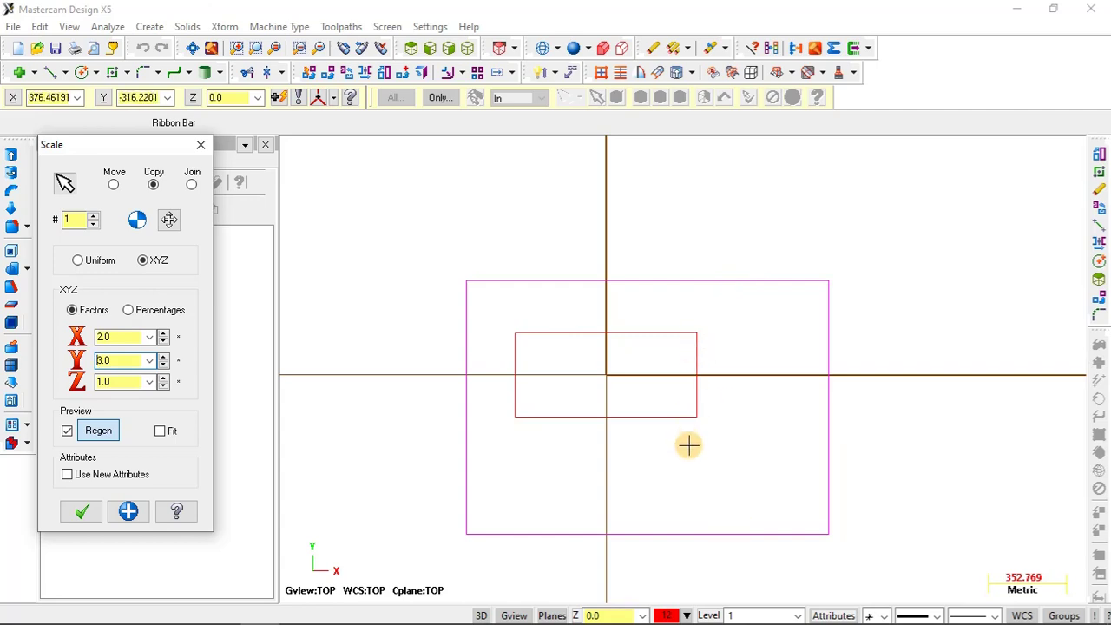
{"action": "left_click", "coordinate": [82, 514]}
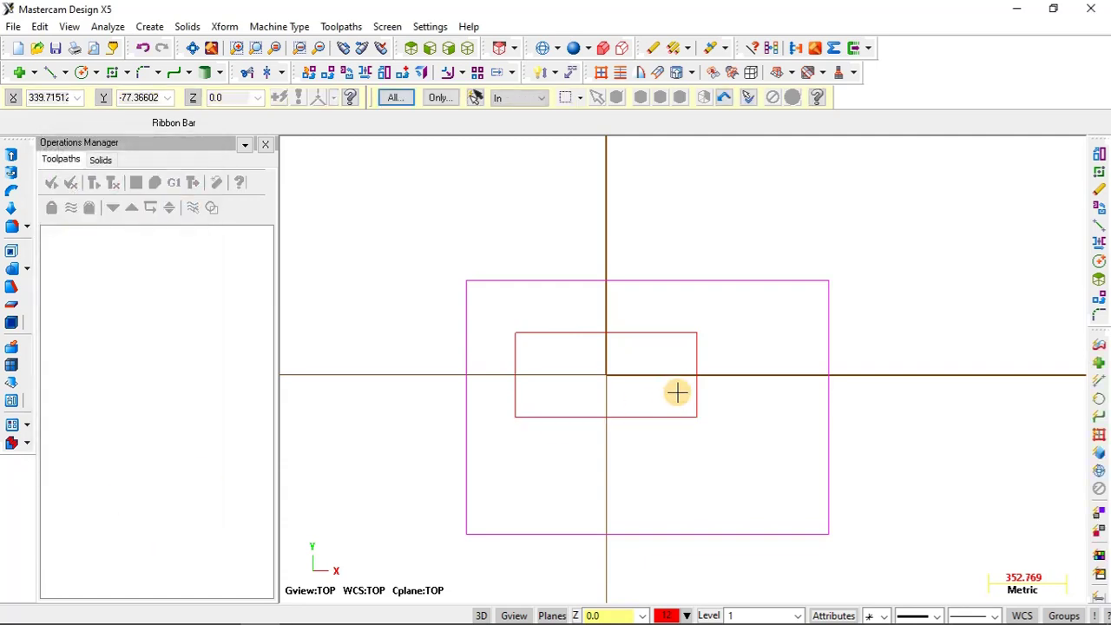
Delete the original rectangle together with its scaled copy
{"action": "scroll", "coordinate": [707, 349], "scroll_direction": "down", "scroll_amount": 1}
{"action": "left_click_drag", "start_coordinate": [496, 268], "coordinate": [843, 525]}
{"action": "key", "text": "Delete"}
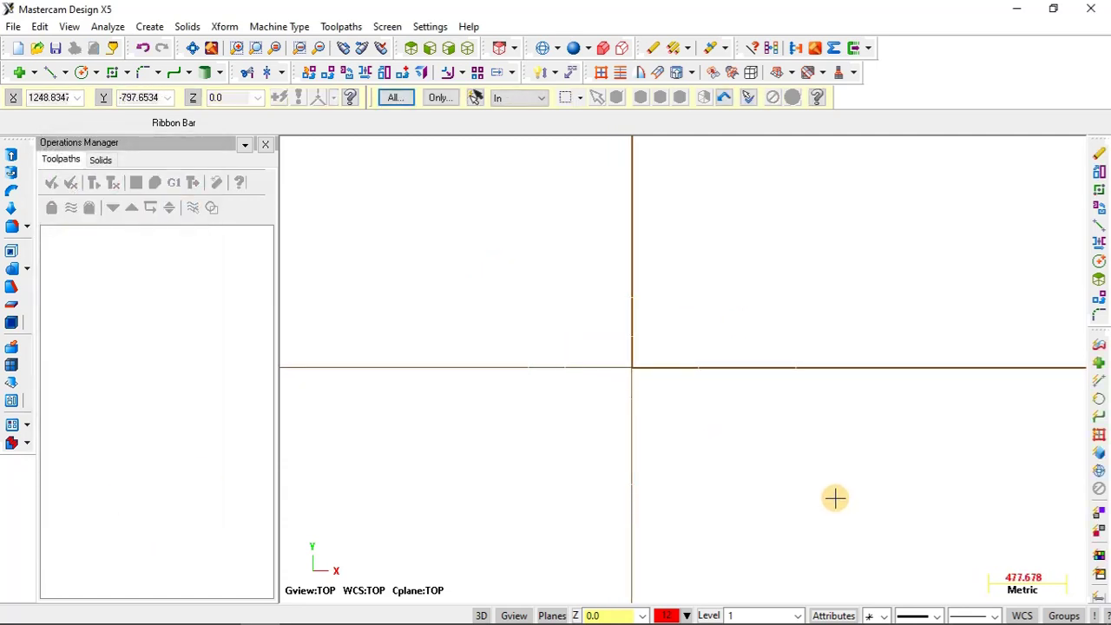
{"action": "left_click", "coordinate": [224, 27]}
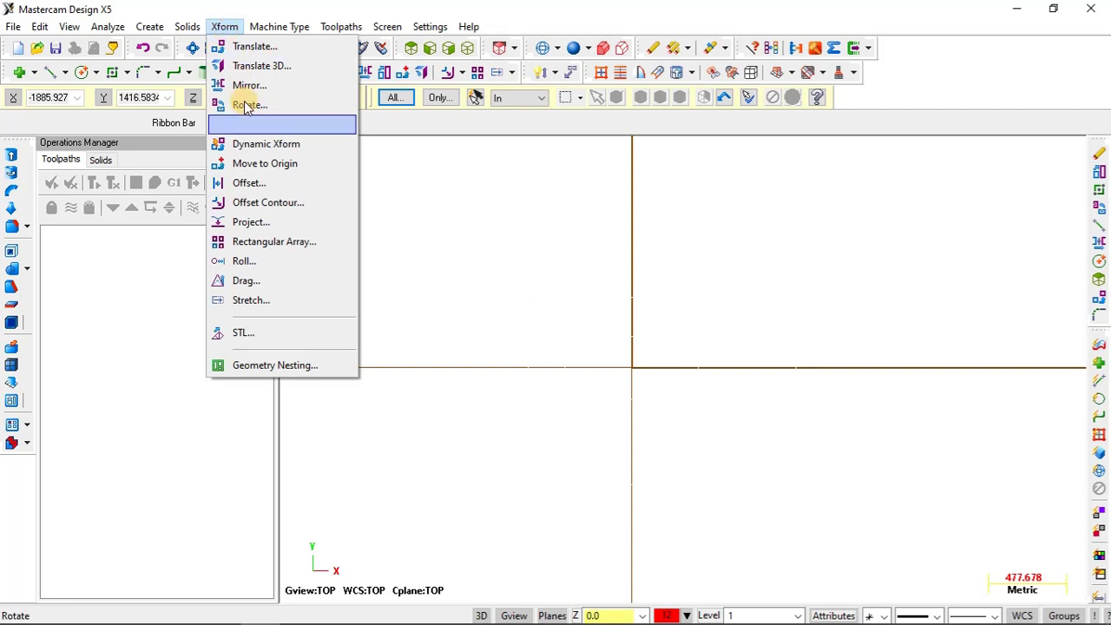
{"action": "left_click", "coordinate": [254, 182]}
{"action": "key", "text": "Escape"}
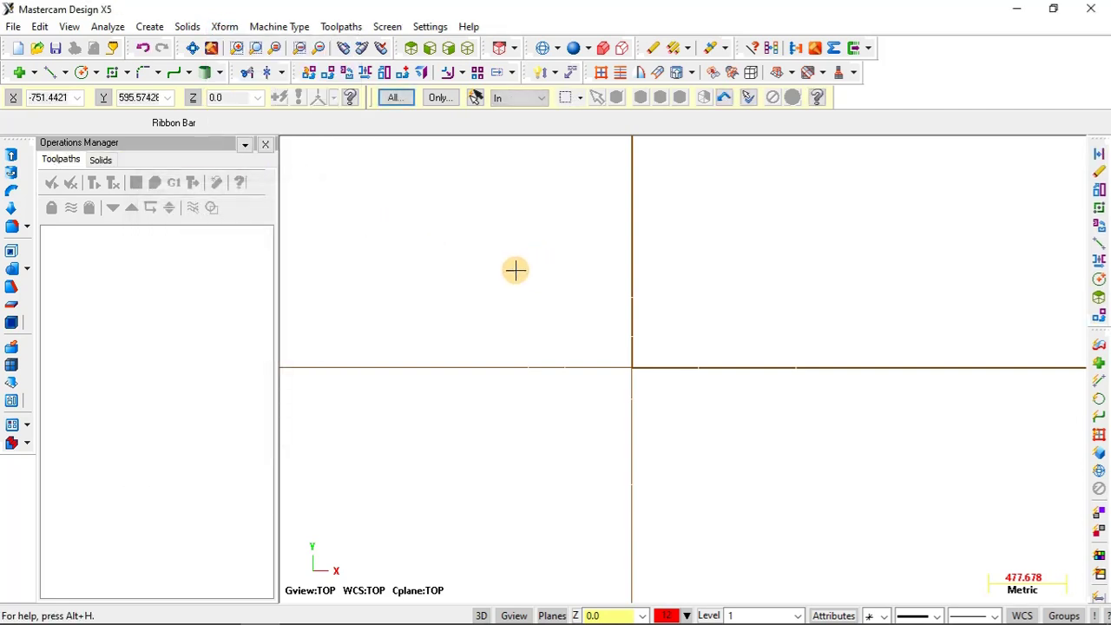
Draw a rectangle about 1891 mm wide and 1483 mm high, mostly in the upper-left quadrant and enclosing the origin
{"action": "left_click", "coordinate": [55, 73]}
{"action": "left_click", "coordinate": [111, 72]}
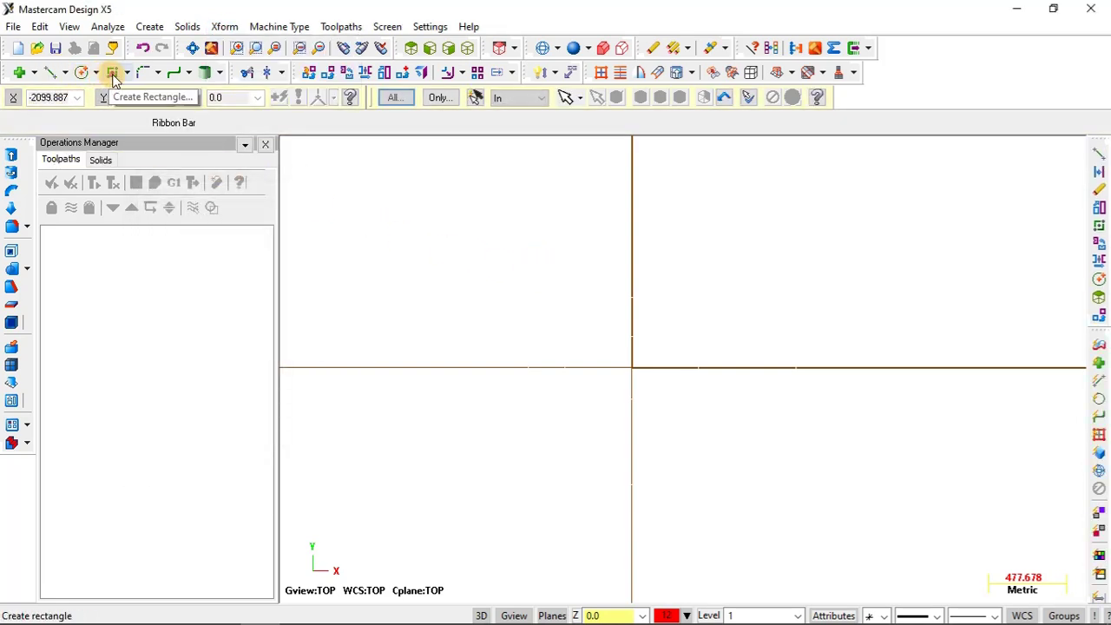
{"action": "left_click", "coordinate": [539, 277]}
{"action": "left_click", "coordinate": [693, 399]}
{"action": "scroll", "coordinate": [776, 463], "scroll_direction": "down", "scroll_amount": 3}
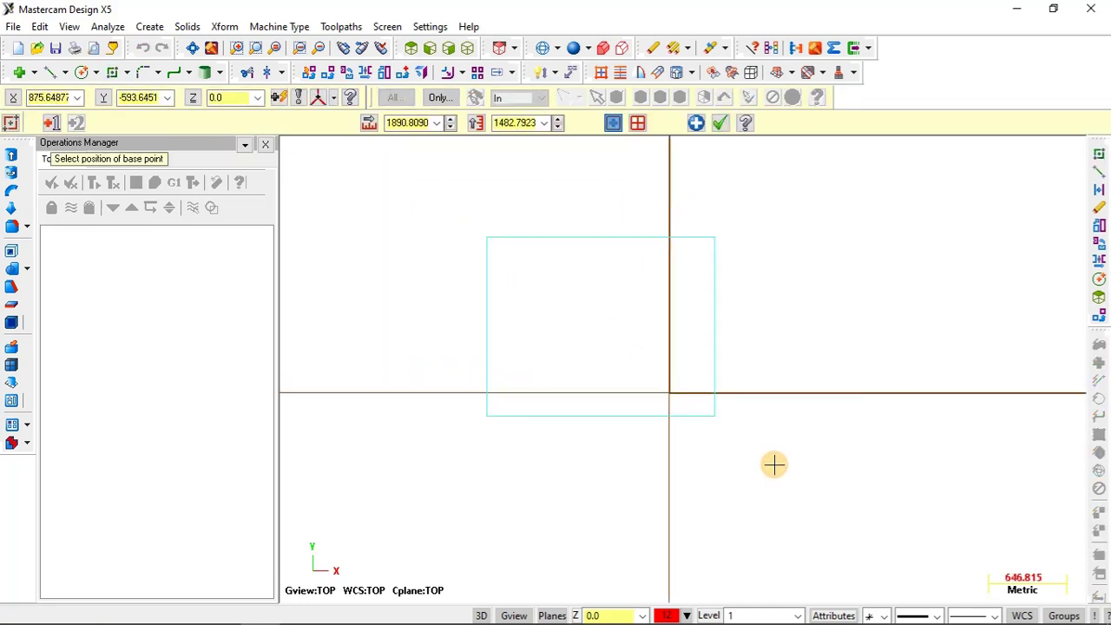
{"action": "scroll", "coordinate": [538, 246], "scroll_direction": "up", "scroll_amount": 3}
{"action": "key", "text": "Escape"}
{"action": "scroll", "coordinate": [525, 287], "scroll_direction": "up", "scroll_amount": 1}
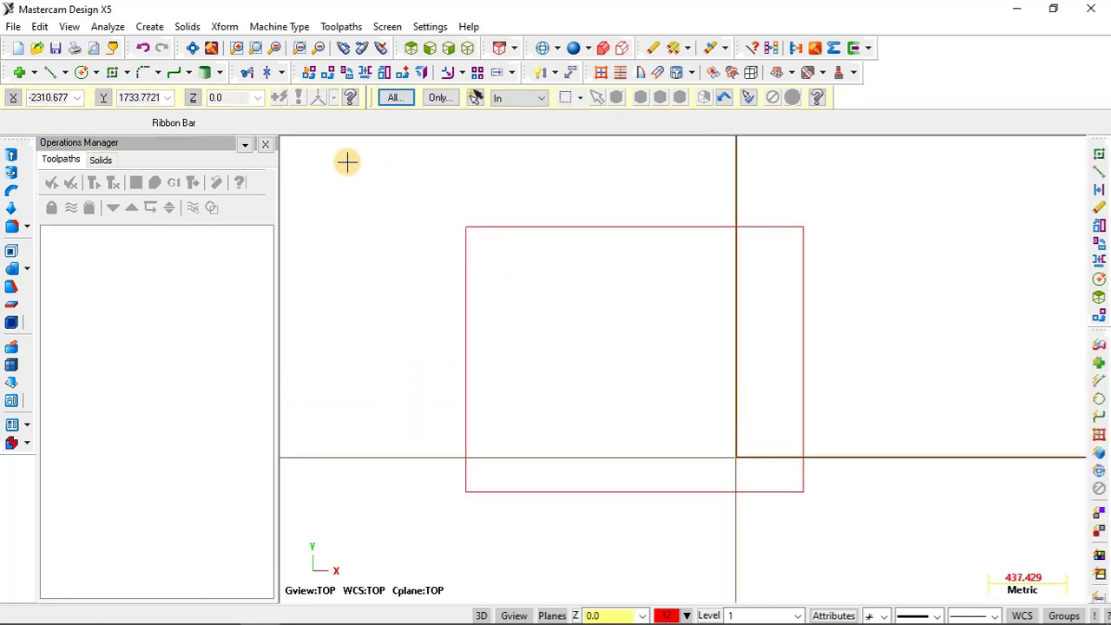
Offset the rectangle's left side outward by 25 mm as a single copy
{"action": "left_click", "coordinate": [225, 27]}
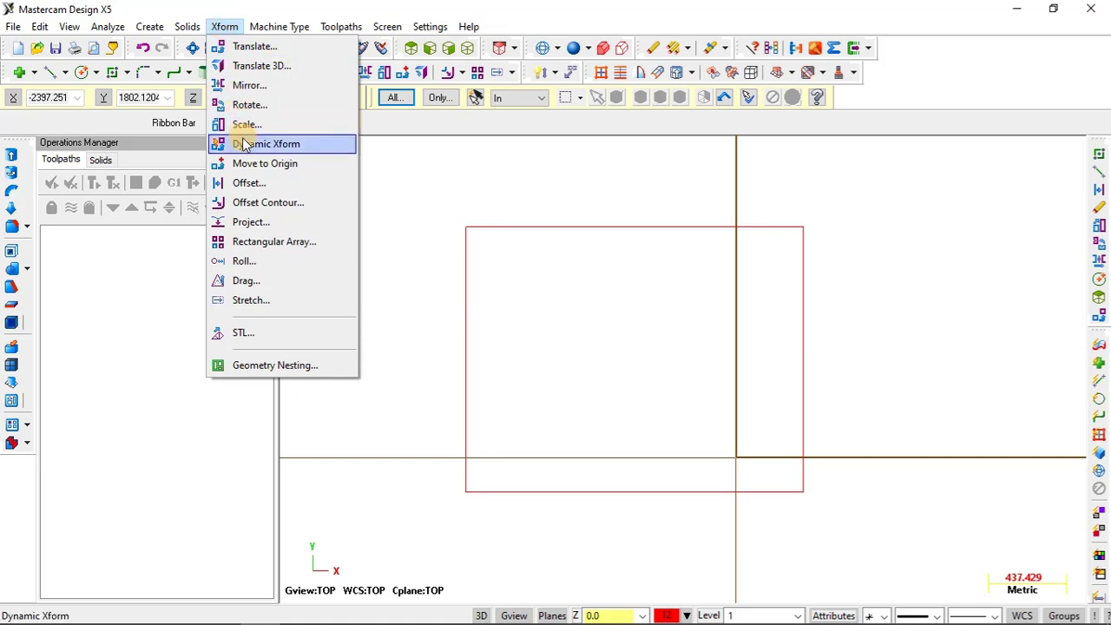
{"action": "left_click", "coordinate": [249, 183]}
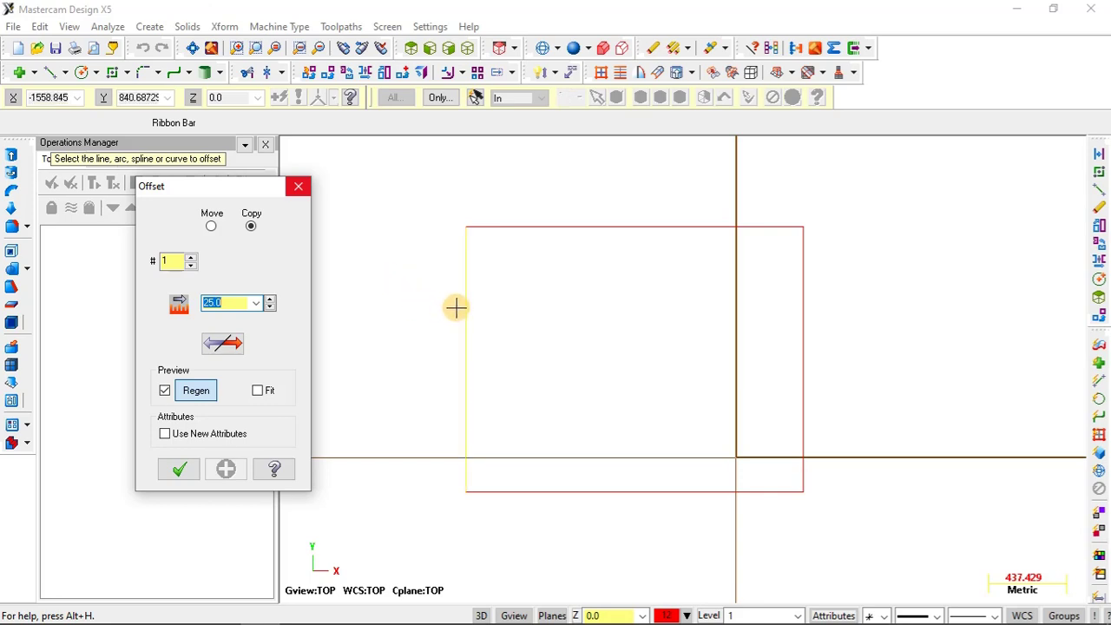
{"action": "left_click", "coordinate": [459, 308]}
{"action": "scroll", "coordinate": [615, 348], "scroll_direction": "down", "scroll_amount": 3}
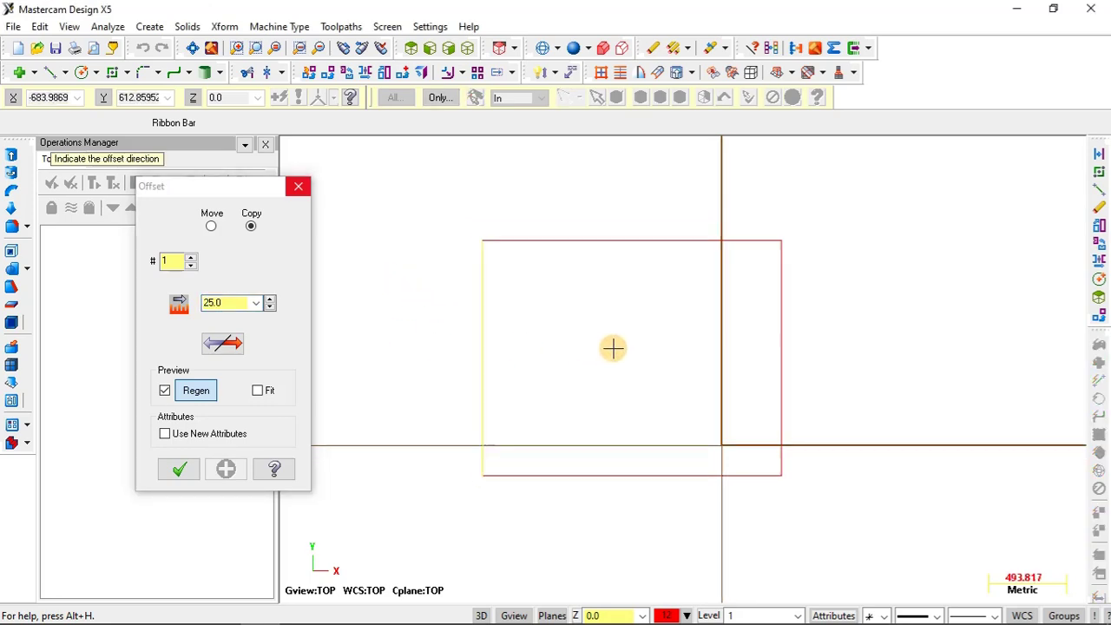
{"action": "scroll", "coordinate": [615, 349], "scroll_direction": "down", "scroll_amount": 2}
{"action": "scroll", "coordinate": [577, 350], "scroll_direction": "up", "scroll_amount": 5}
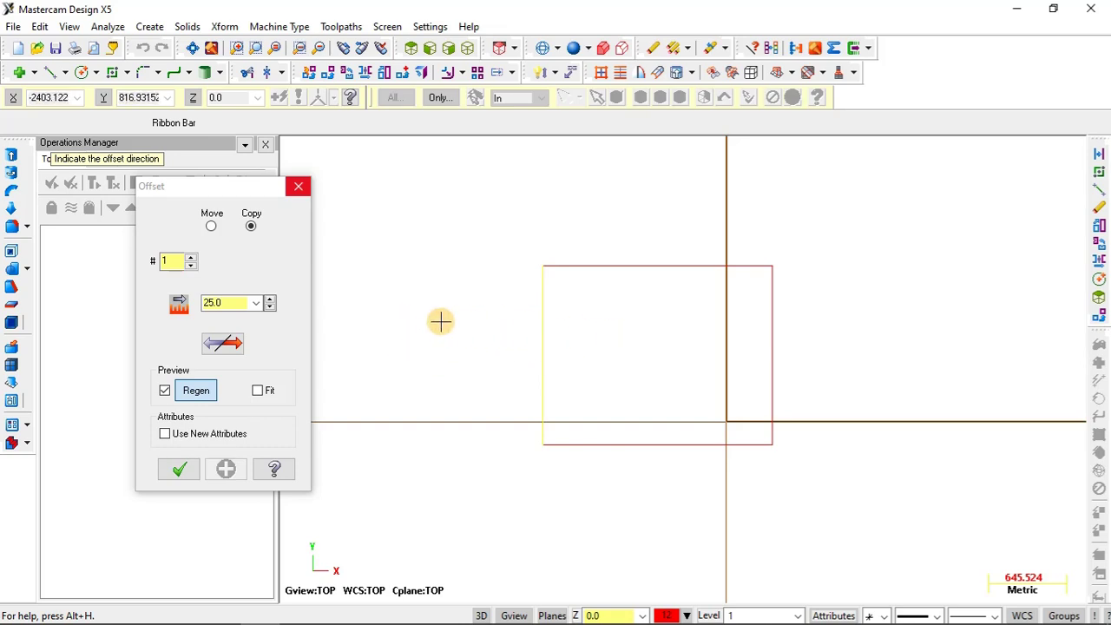
{"action": "scroll", "coordinate": [499, 359], "scroll_direction": "up", "scroll_amount": 1}
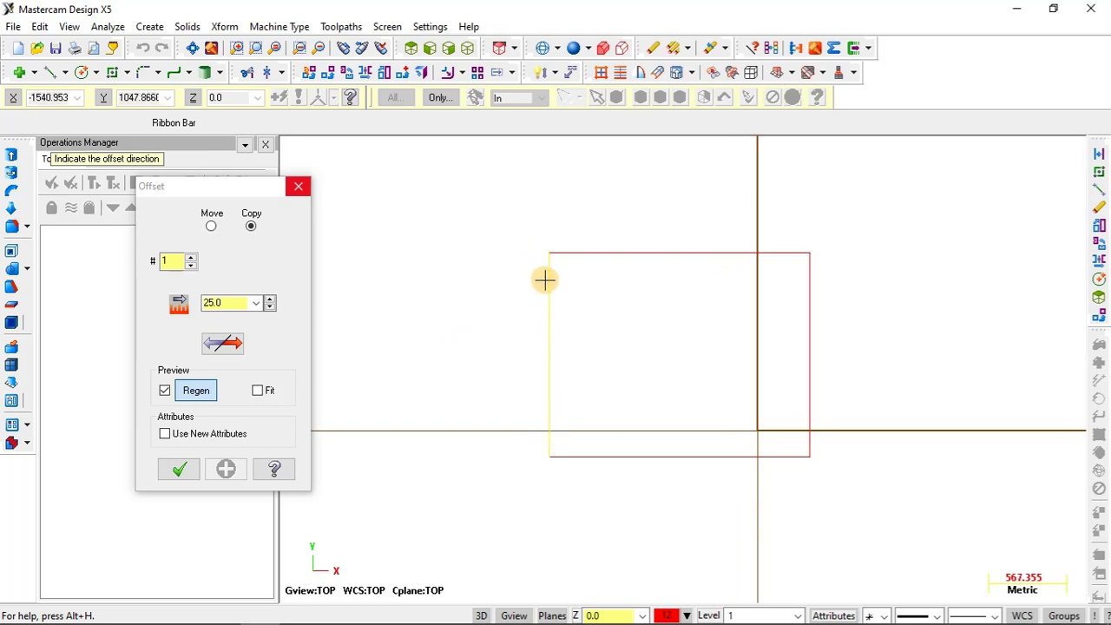
{"action": "left_click", "coordinate": [456, 344]}
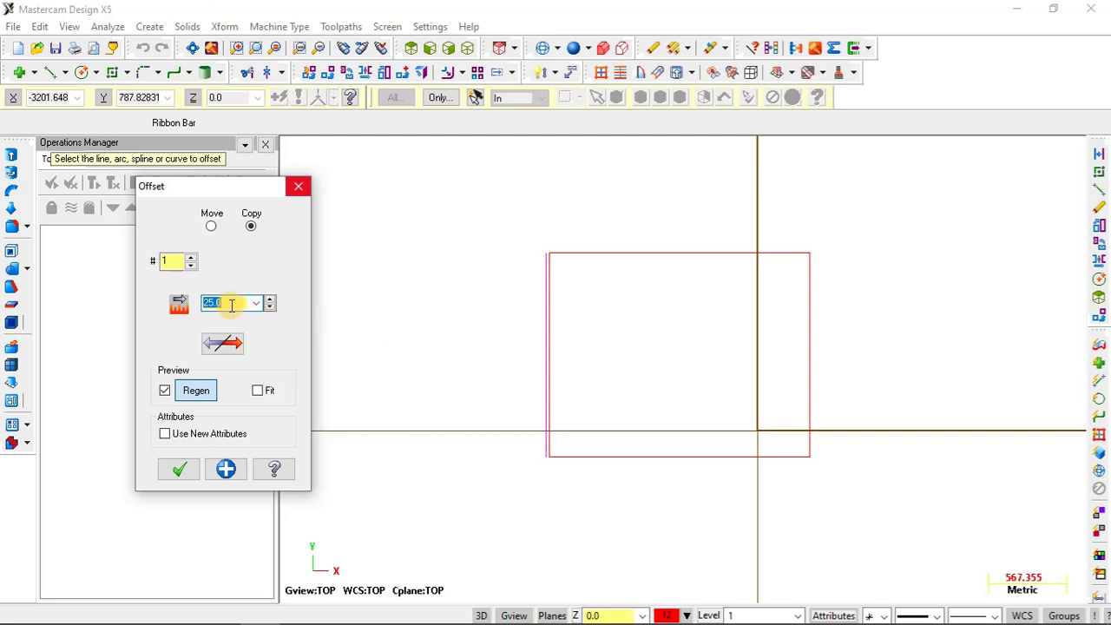
Set the offset distance of the copied left side to 50 mm
{"action": "left_click_drag", "start_coordinate": [231, 303], "coordinate": [198, 302]}
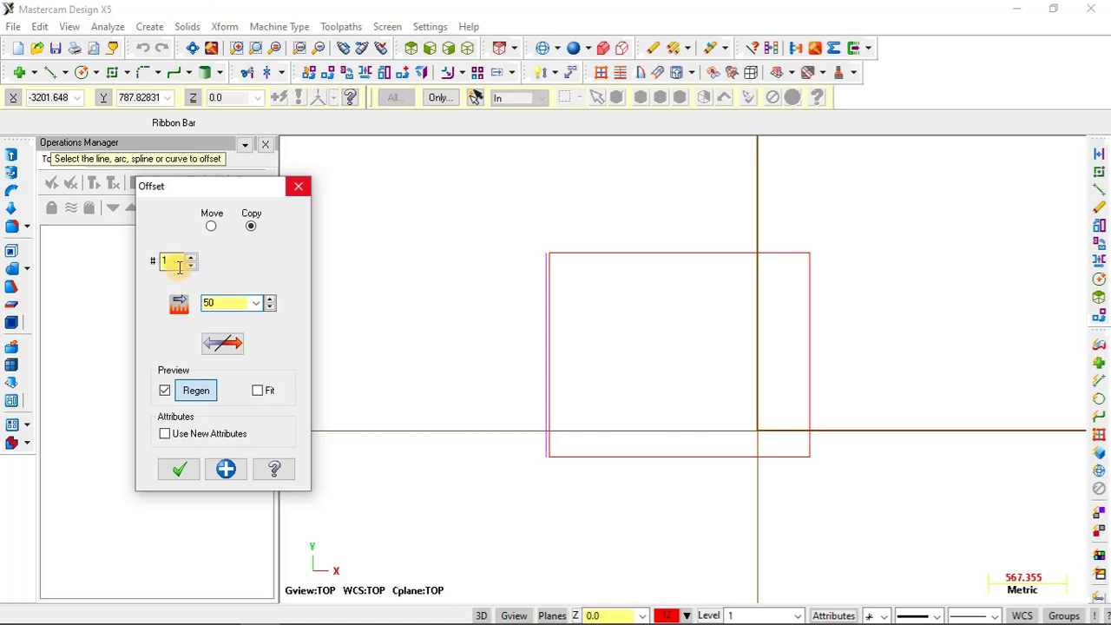
{"action": "left_click", "coordinate": [180, 268]}
{"action": "scroll", "coordinate": [491, 404], "scroll_direction": "up", "scroll_amount": 2}
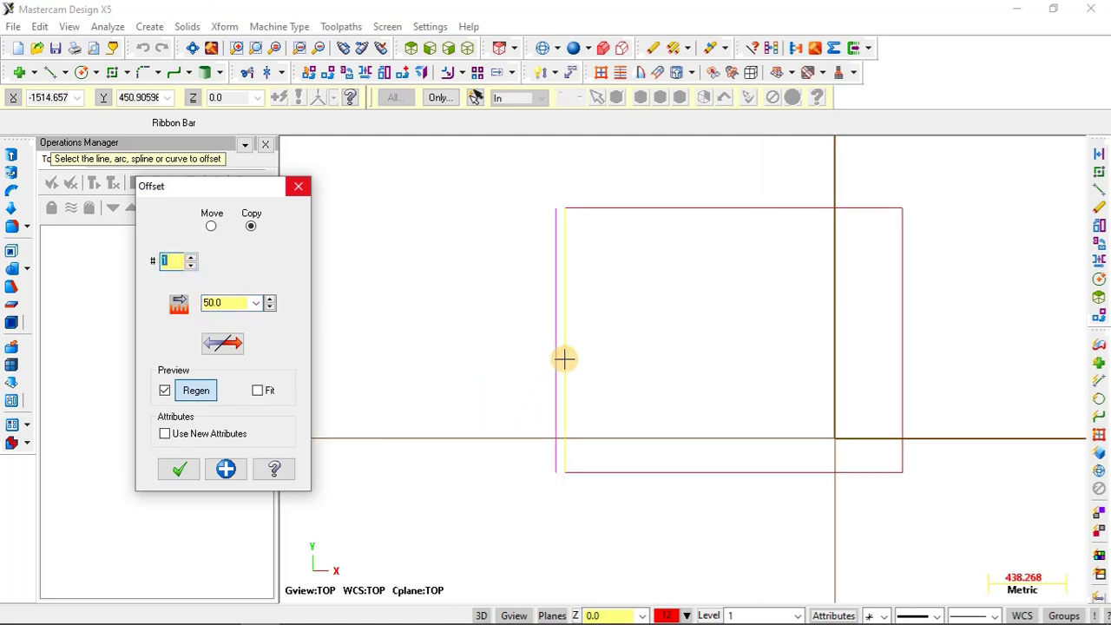
{"action": "scroll", "coordinate": [565, 358], "scroll_direction": "up", "scroll_amount": 2}
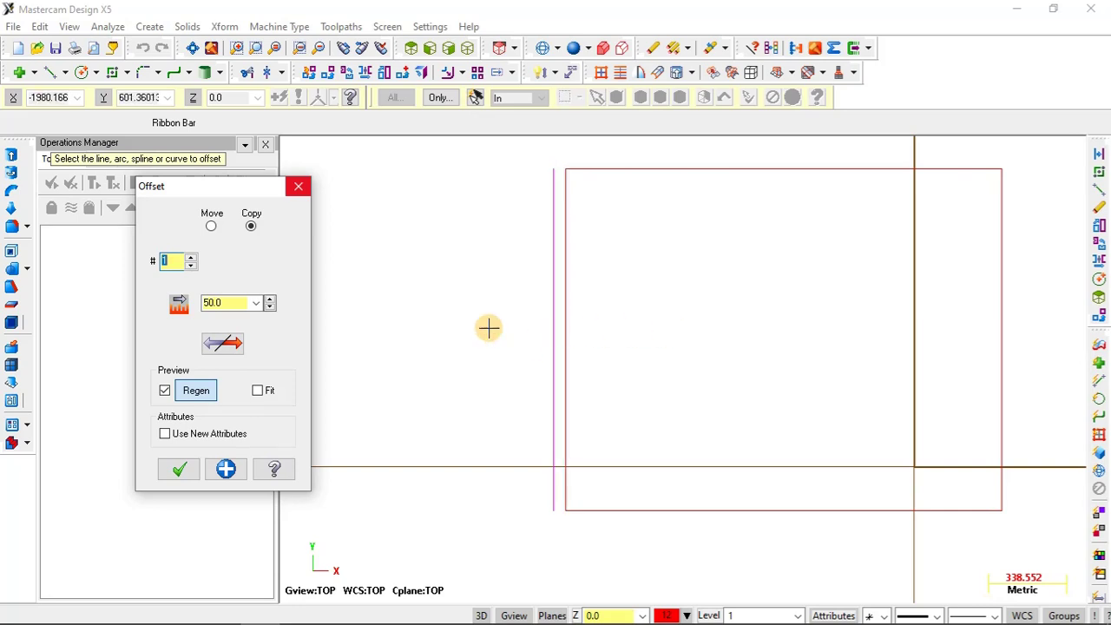
Try the offset inward, on both sides and in Move mode, returning to an outward offset in Copy mode
{"action": "left_click", "coordinate": [228, 347]}
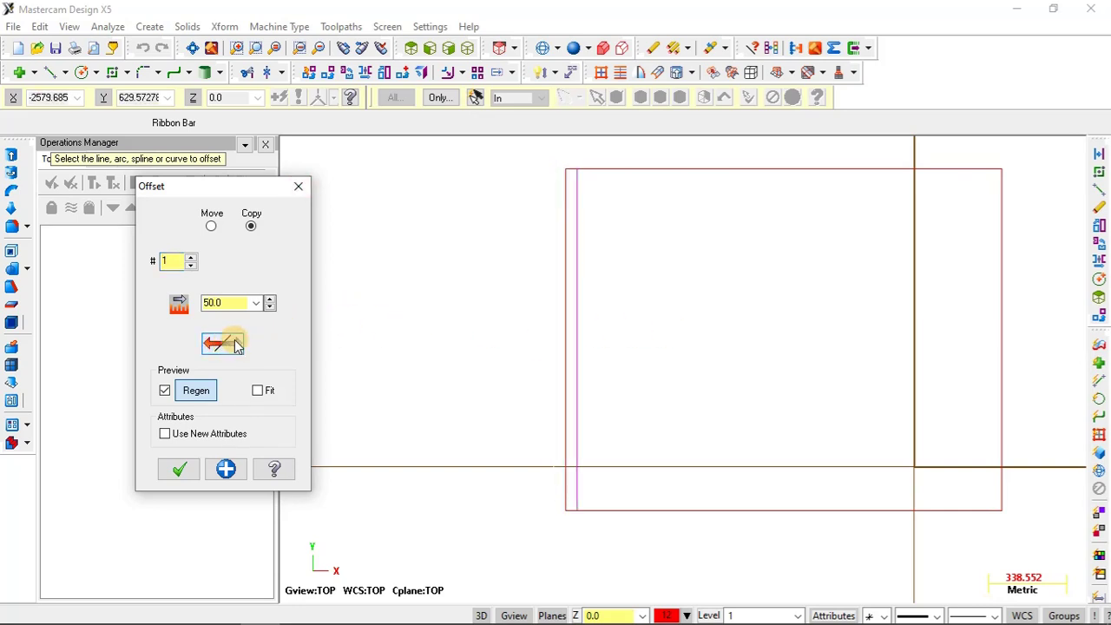
{"action": "left_click", "coordinate": [228, 346]}
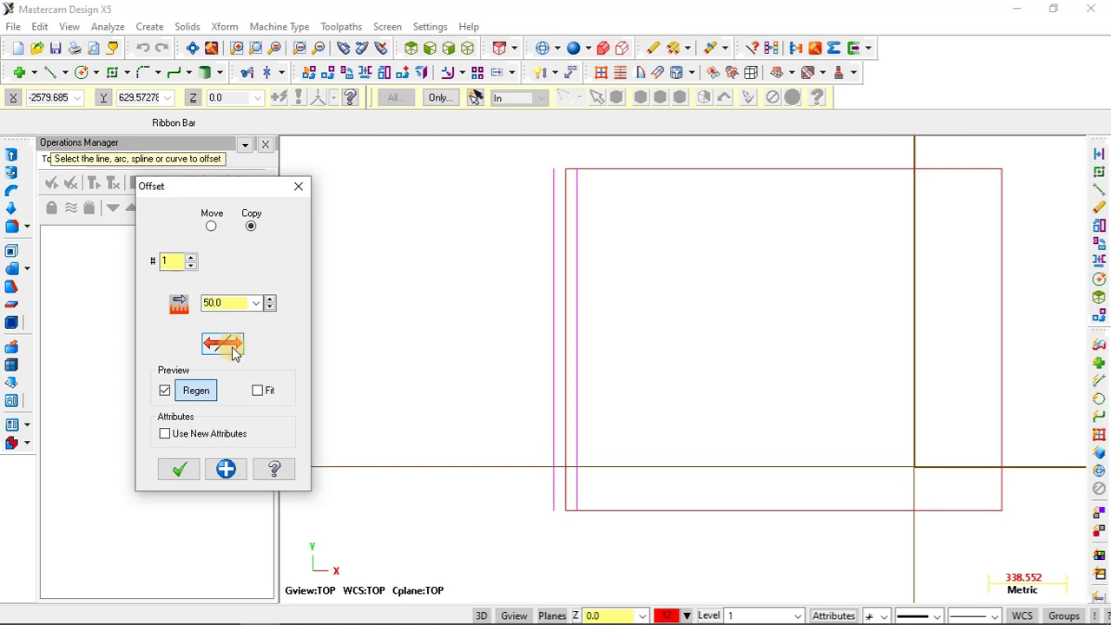
{"action": "left_click", "coordinate": [225, 352]}
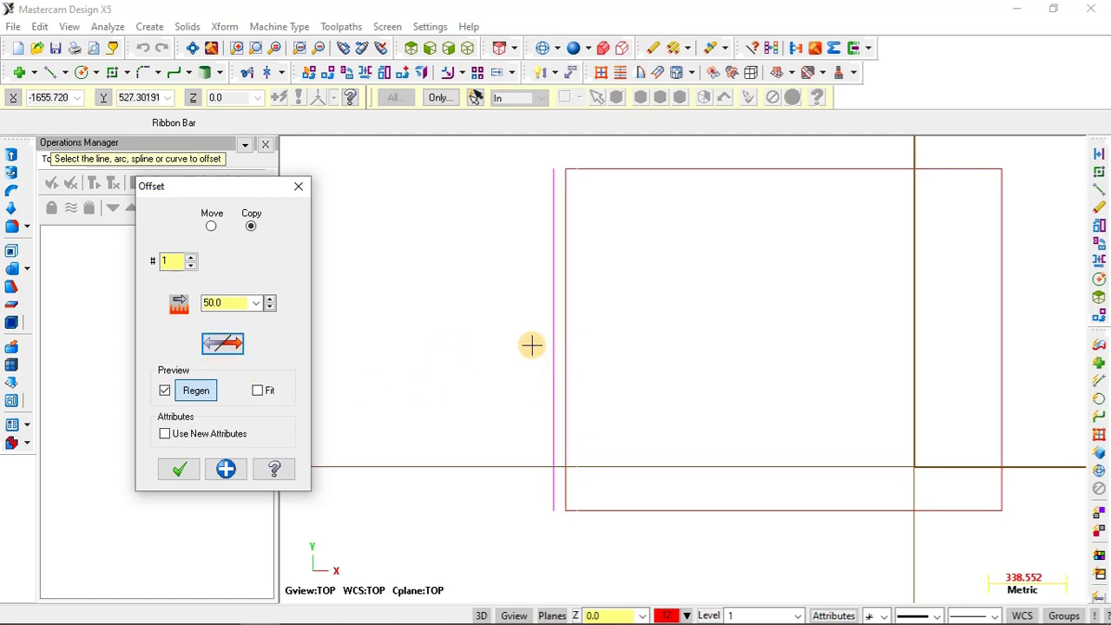
{"action": "left_click", "coordinate": [212, 227]}
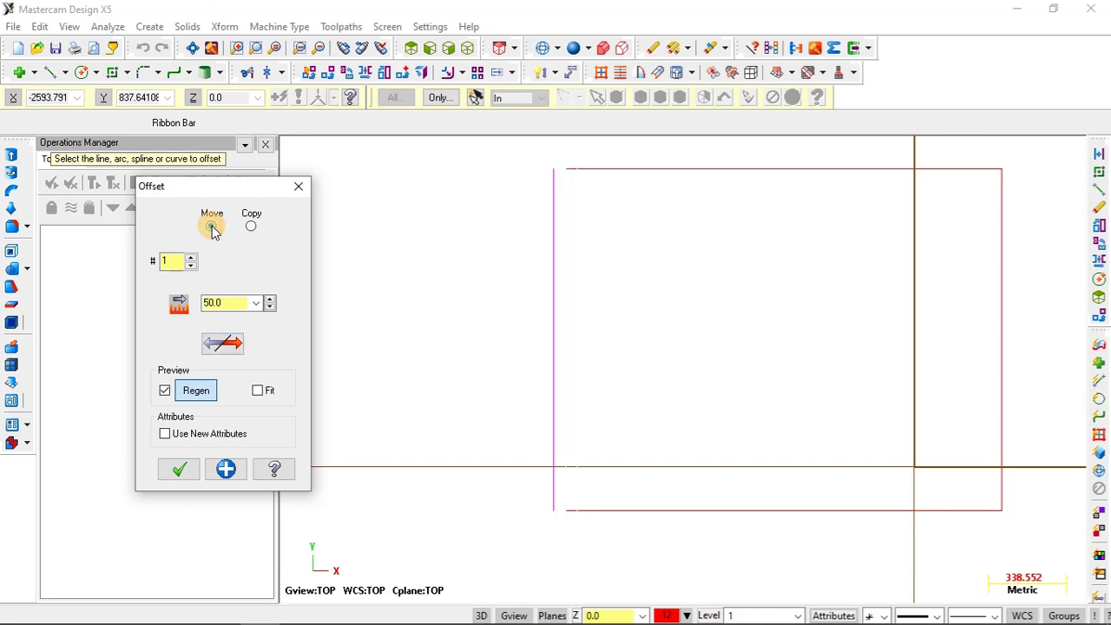
{"action": "left_click", "coordinate": [251, 226]}
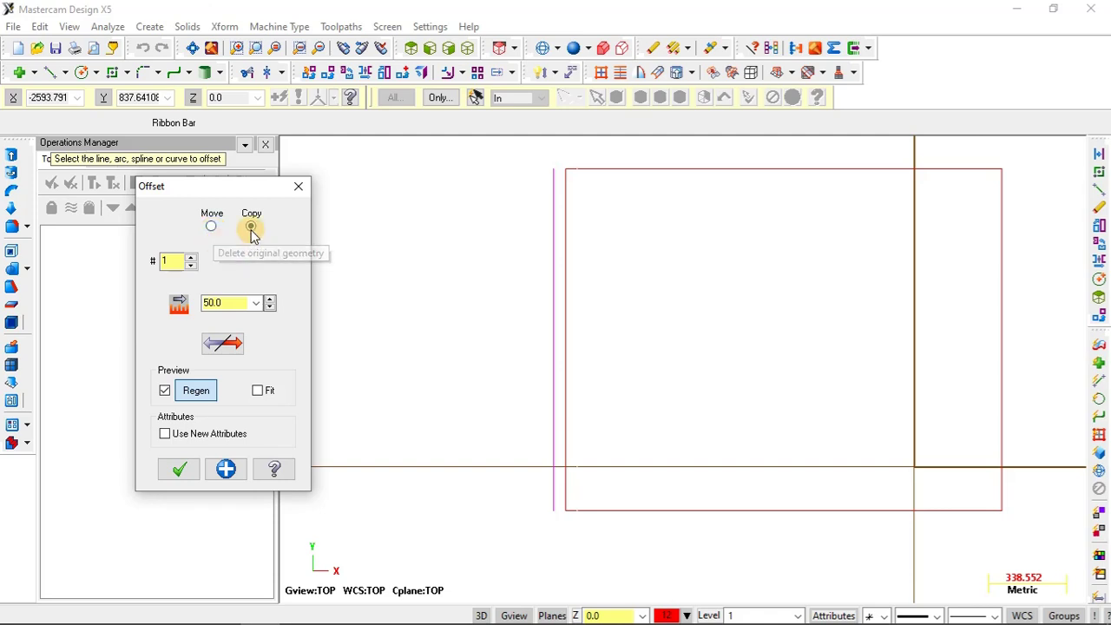
Set the number of offset copies to 11 and apply the offset
{"action": "double_click", "coordinate": [192, 260]}
{"action": "triple_click", "coordinate": [192, 260]}
{"action": "triple_click", "coordinate": [192, 260]}
{"action": "double_click", "coordinate": [193, 259]}
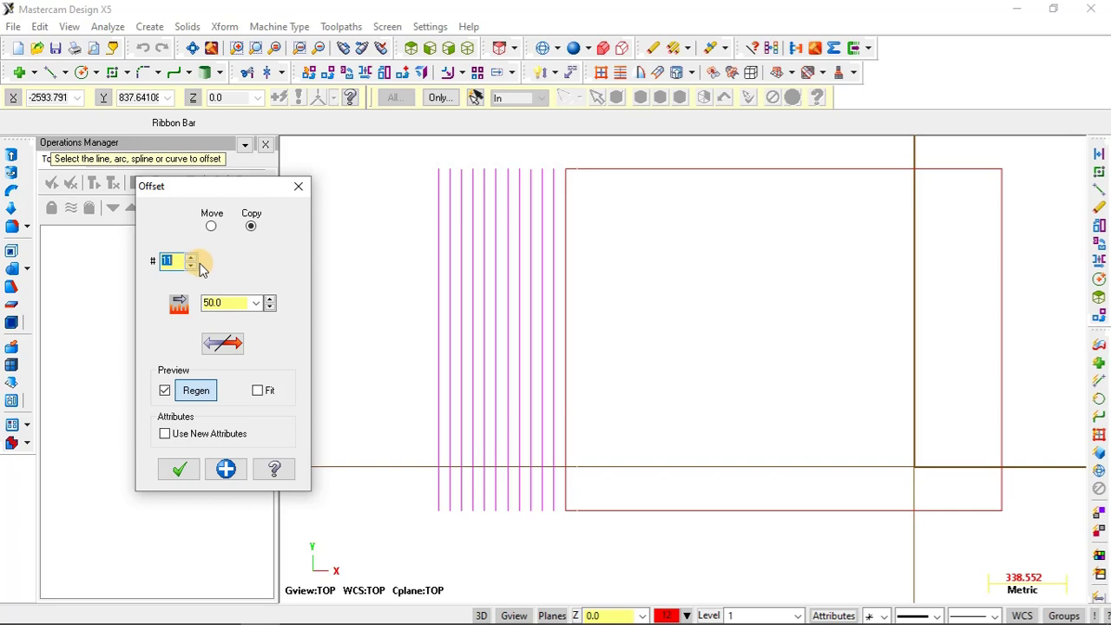
{"action": "left_click", "coordinate": [180, 469]}
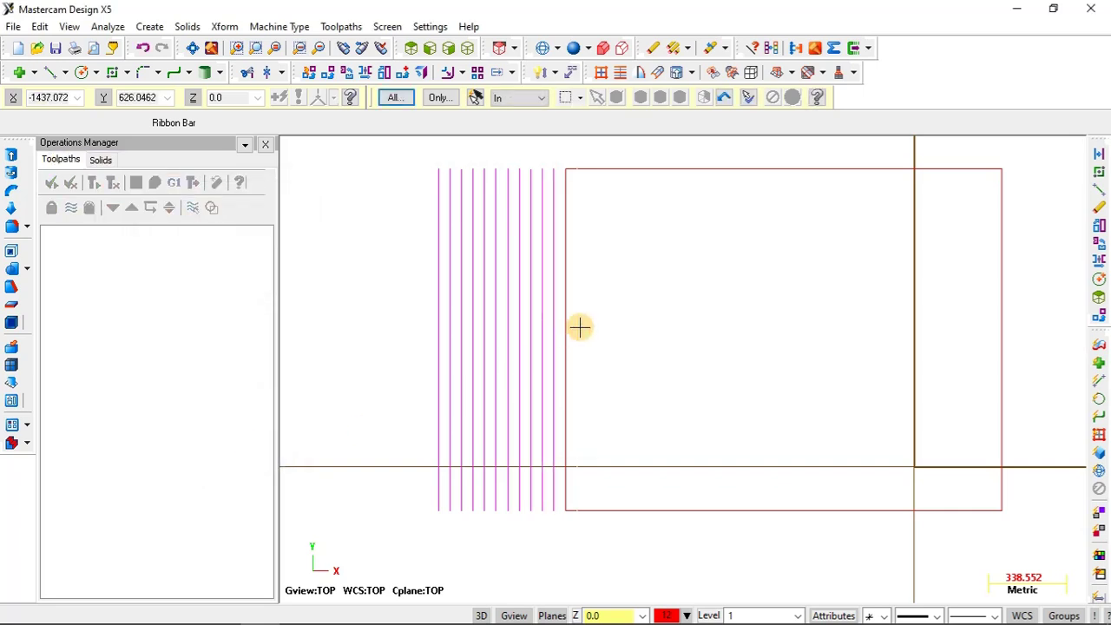
Delete all the offset lines beside the rectangle's left side
{"action": "scroll", "coordinate": [582, 321], "scroll_direction": "down", "scroll_amount": 3}
{"action": "scroll", "coordinate": [587, 318], "scroll_direction": "down", "scroll_amount": 1}
{"action": "scroll", "coordinate": [631, 327], "scroll_direction": "up", "scroll_amount": 3}
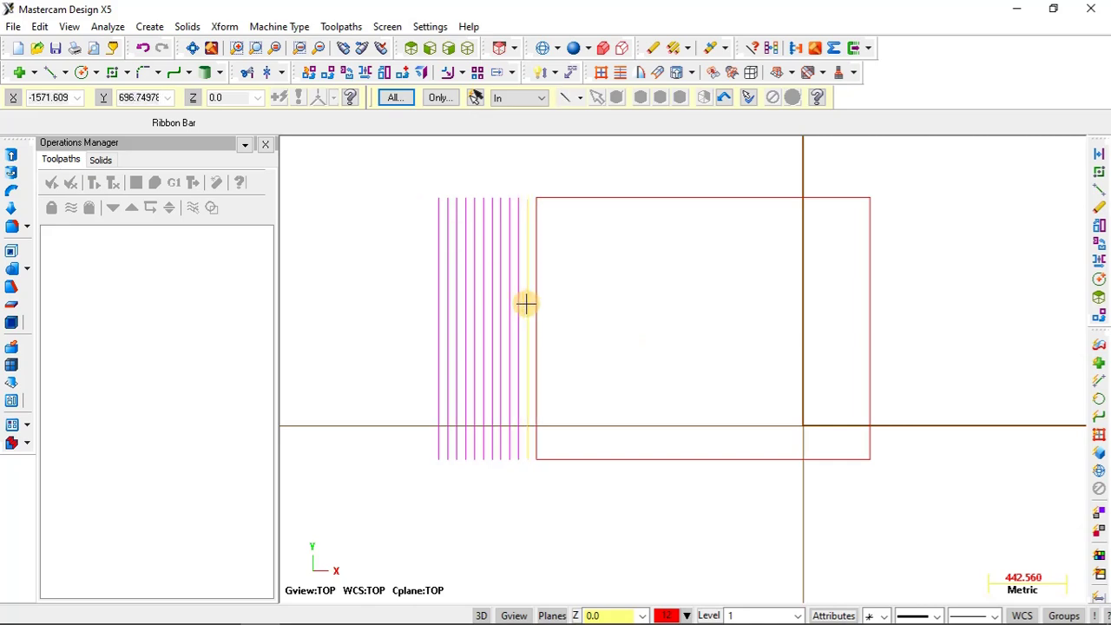
{"action": "left_click_drag", "start_coordinate": [378, 165], "coordinate": [530, 518]}
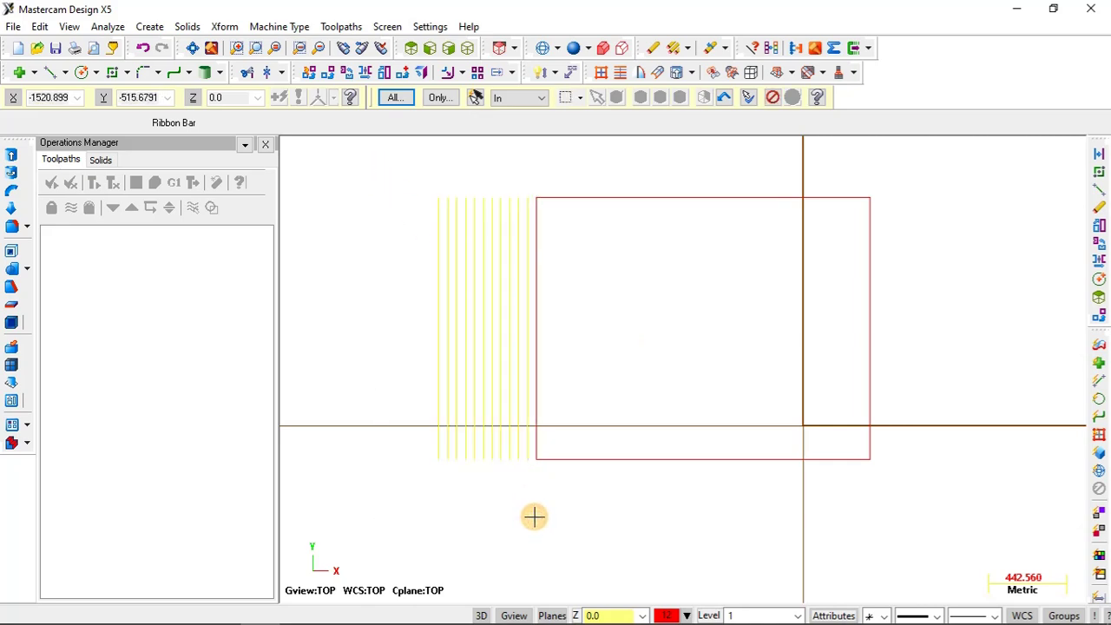
{"action": "key", "text": "Delete"}
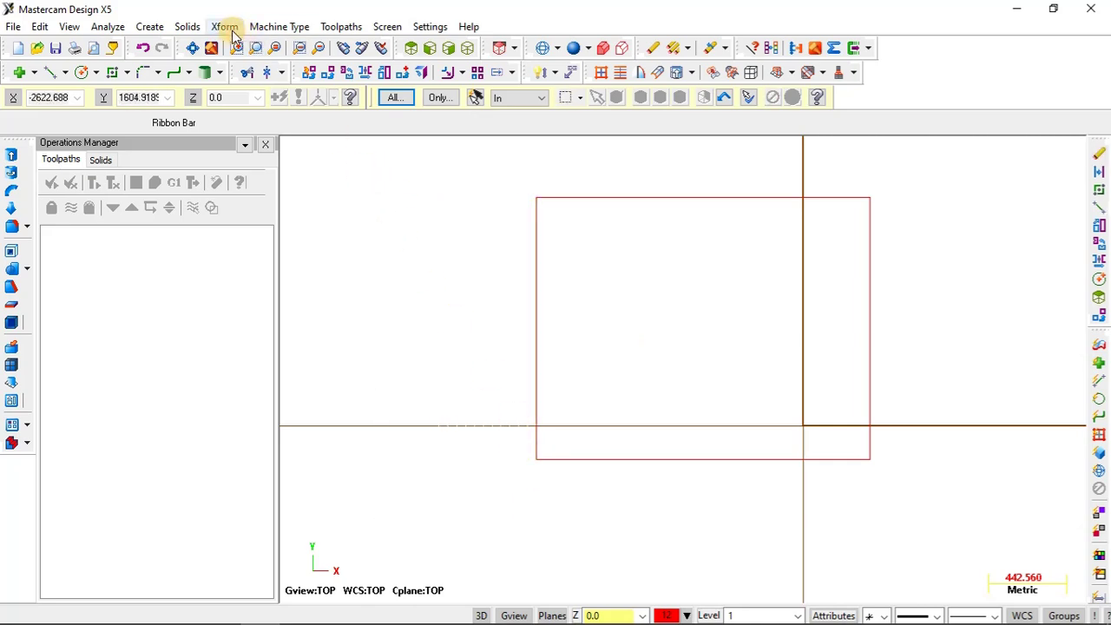
{"action": "left_click", "coordinate": [227, 29]}
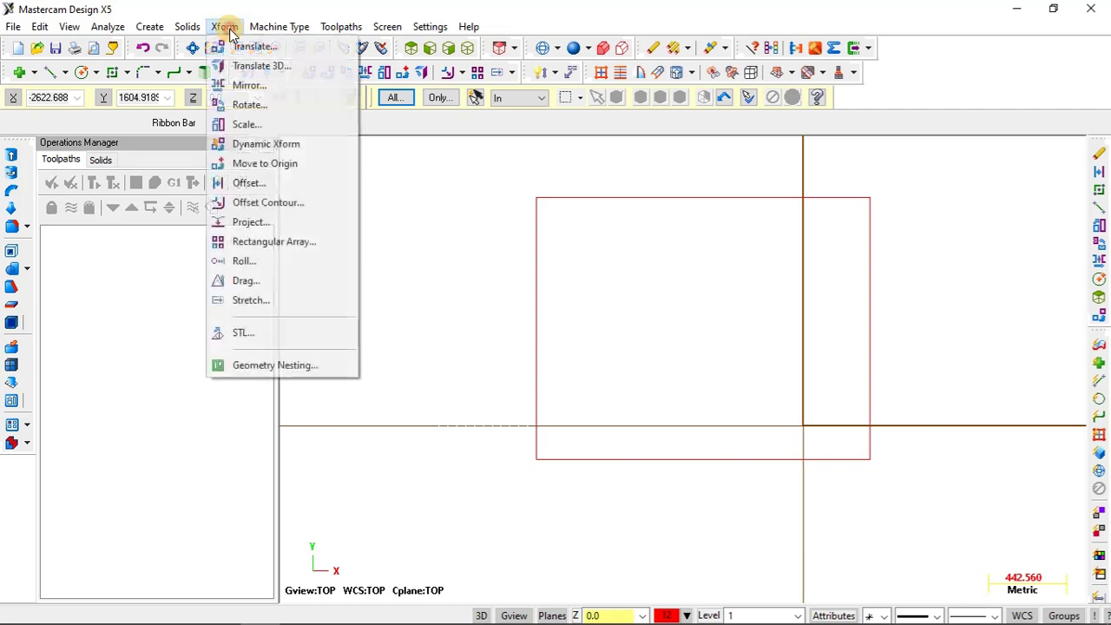
{"action": "left_click", "coordinate": [252, 184]}
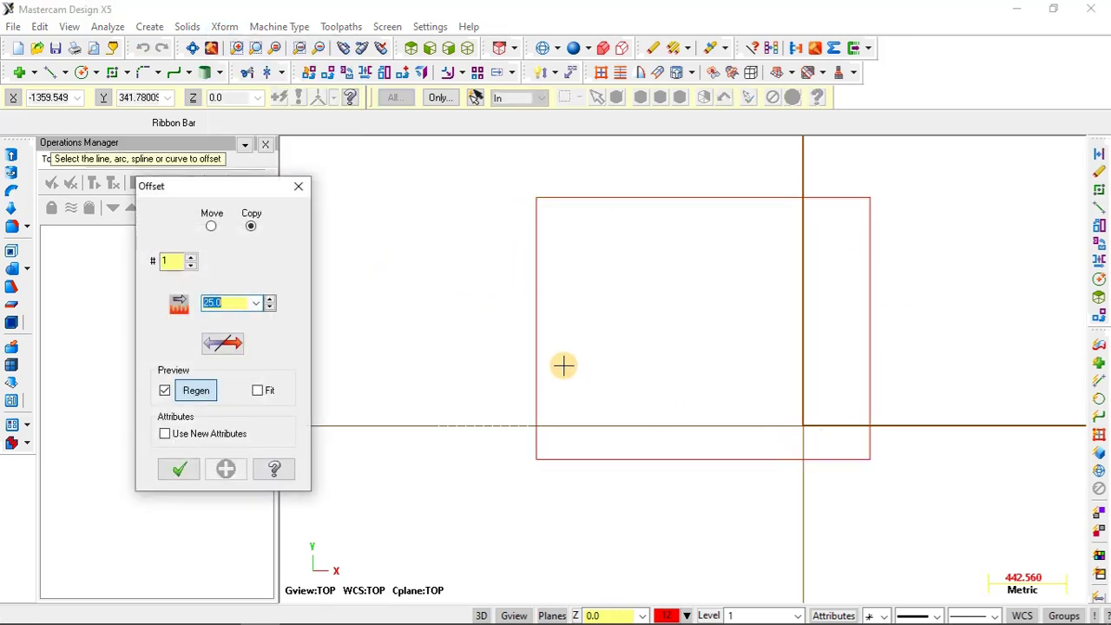
{"action": "scroll", "coordinate": [631, 348], "scroll_direction": "down", "scroll_amount": 1}
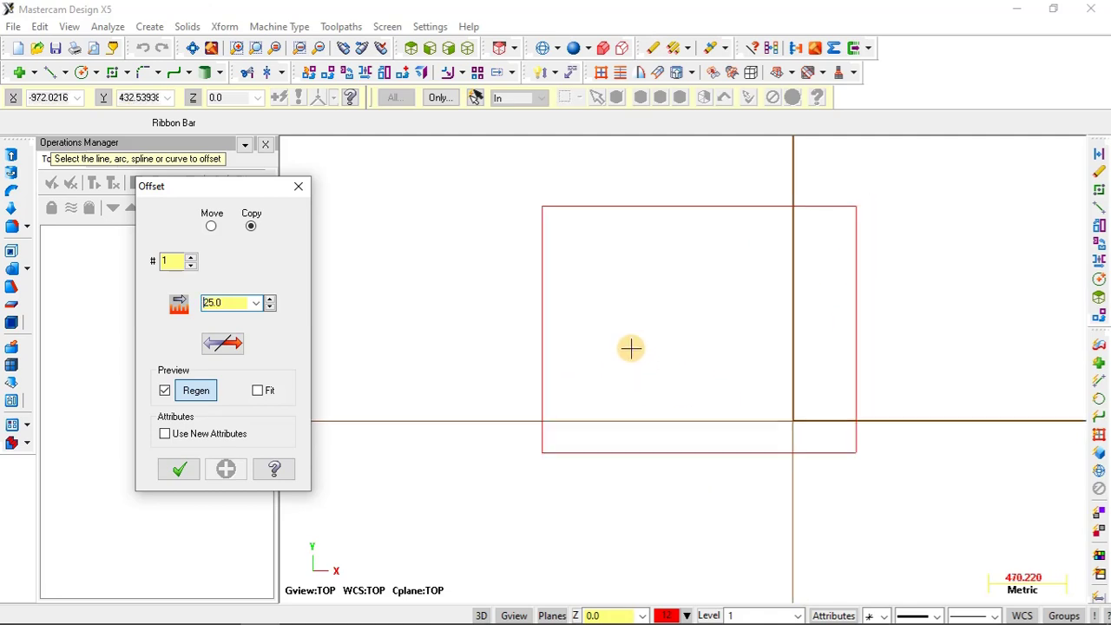
{"action": "scroll", "coordinate": [631, 348], "scroll_direction": "down", "scroll_amount": 5}
{"action": "scroll", "coordinate": [725, 321], "scroll_direction": "up", "scroll_amount": 2}
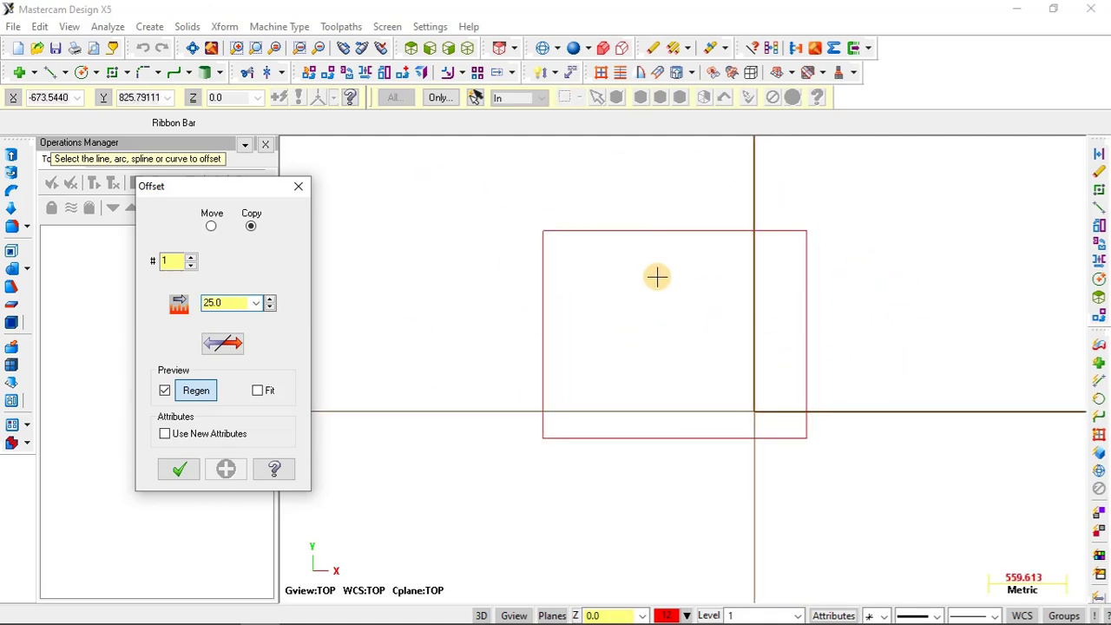
{"action": "scroll", "coordinate": [573, 330], "scroll_direction": "up", "scroll_amount": 2}
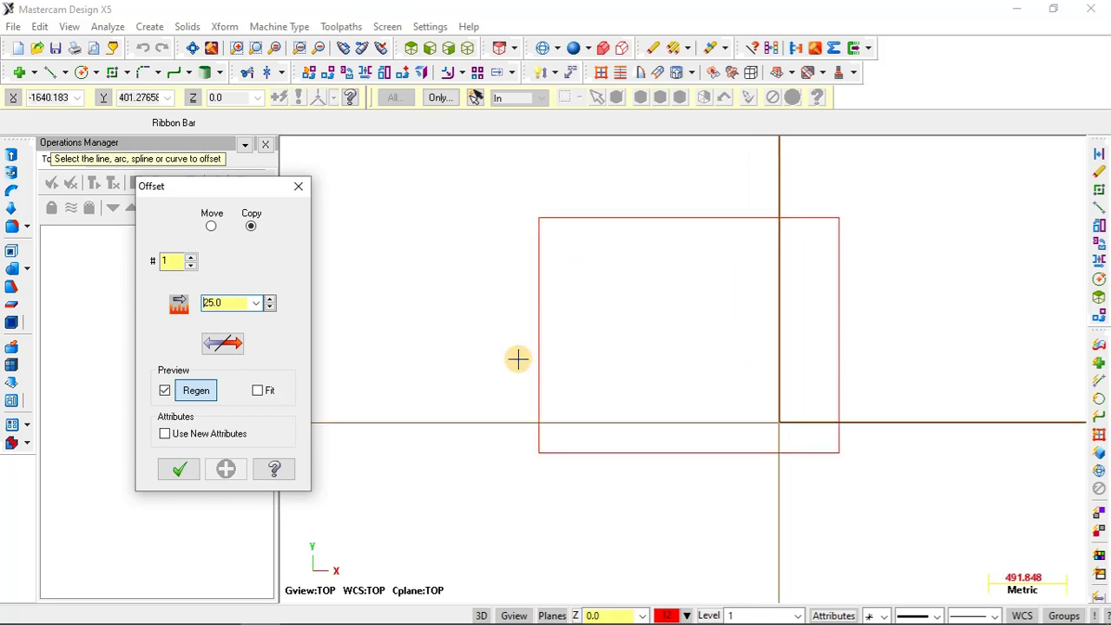
{"action": "key", "text": "Escape"}
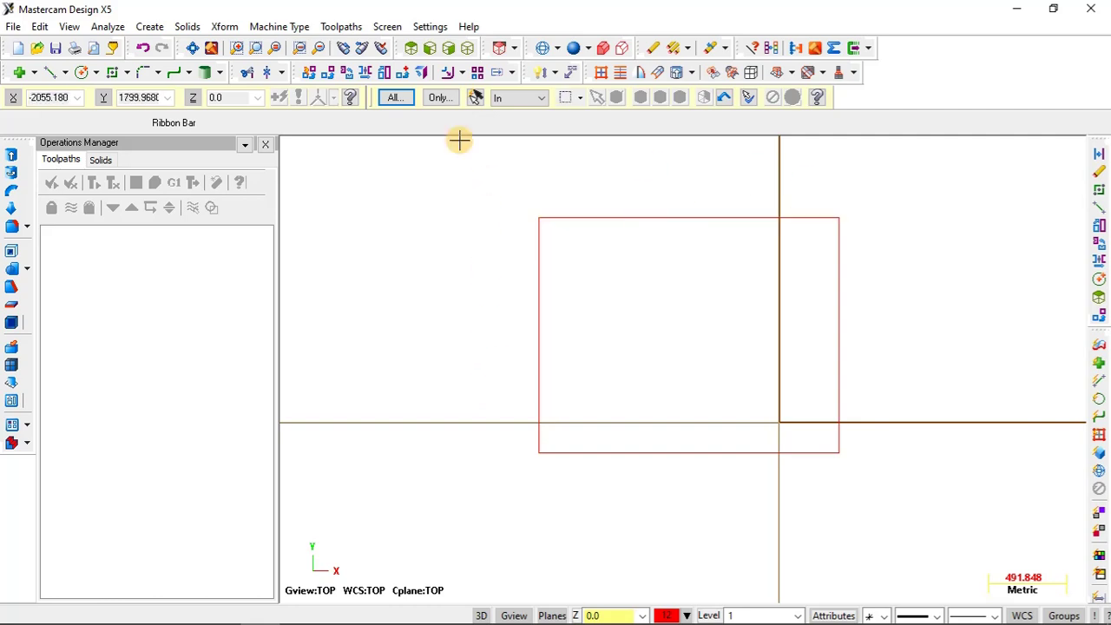
Select the whole rectangle as a chain for Offset Contour and set the copy's offset distance to 100 mm
{"action": "left_click", "coordinate": [224, 26]}
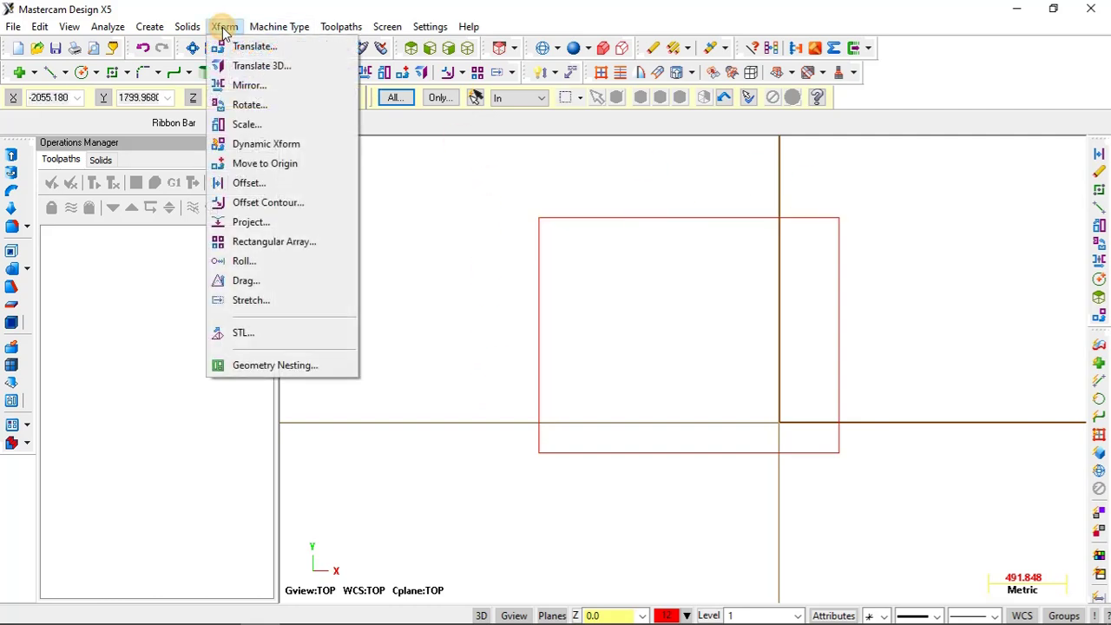
{"action": "left_click", "coordinate": [244, 205]}
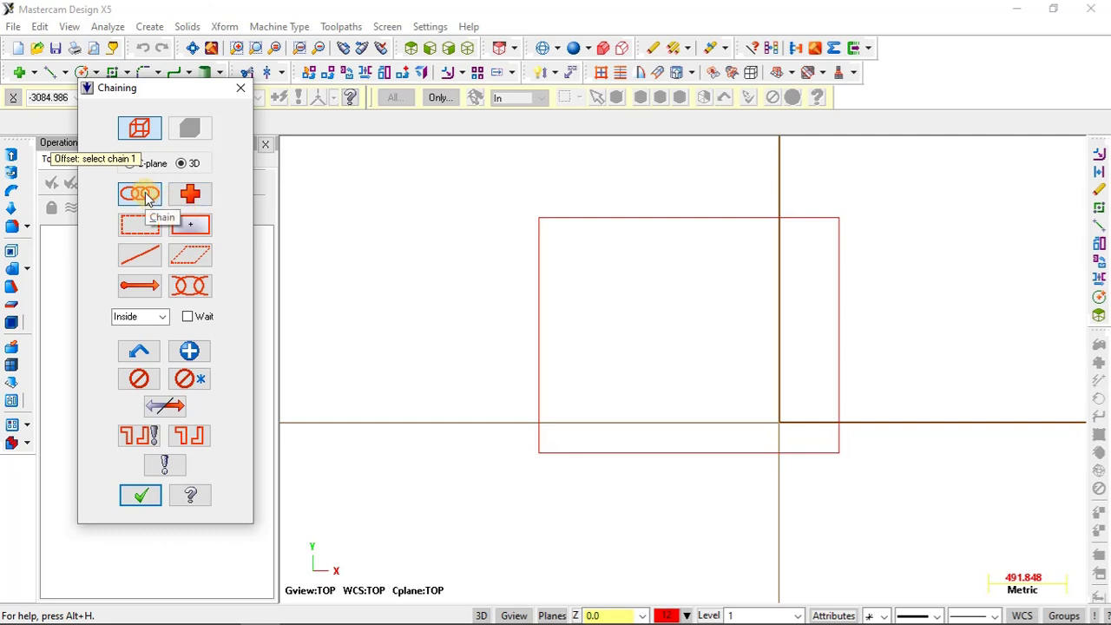
{"action": "left_click", "coordinate": [536, 263]}
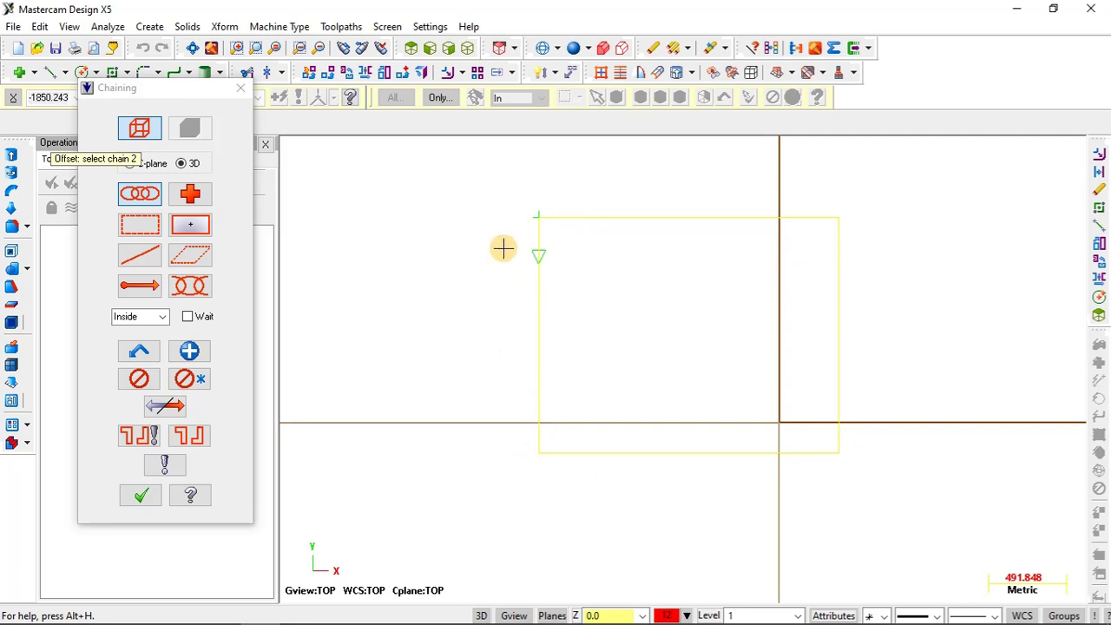
{"action": "left_click", "coordinate": [141, 495]}
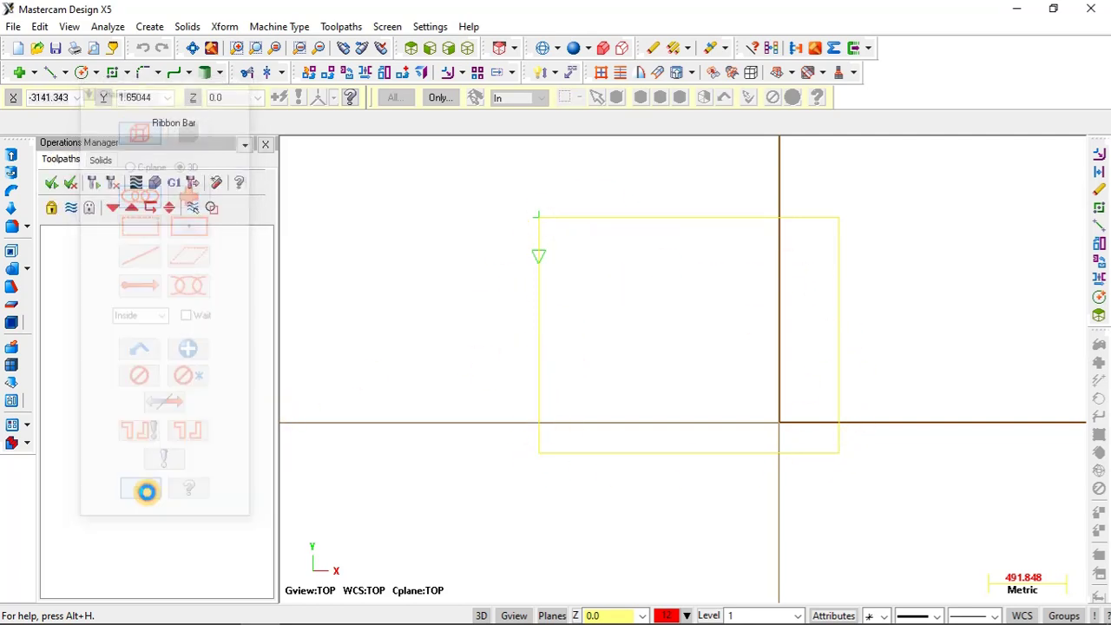
{"action": "scroll", "coordinate": [636, 265], "scroll_direction": "up", "scroll_amount": 6}
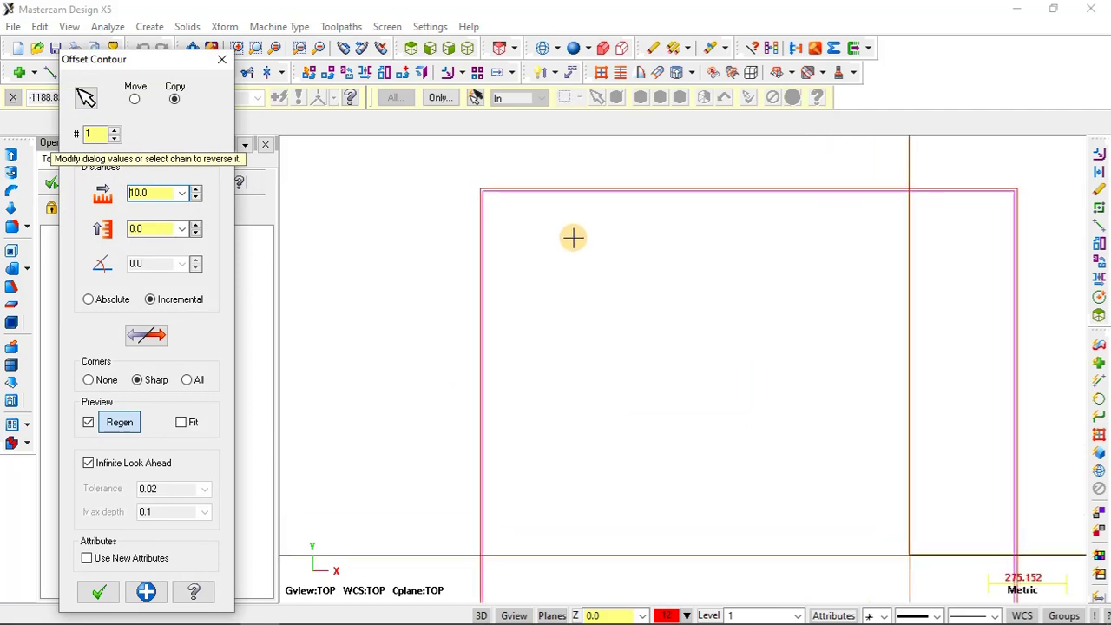
{"action": "scroll", "coordinate": [471, 185], "scroll_direction": "down", "scroll_amount": 3}
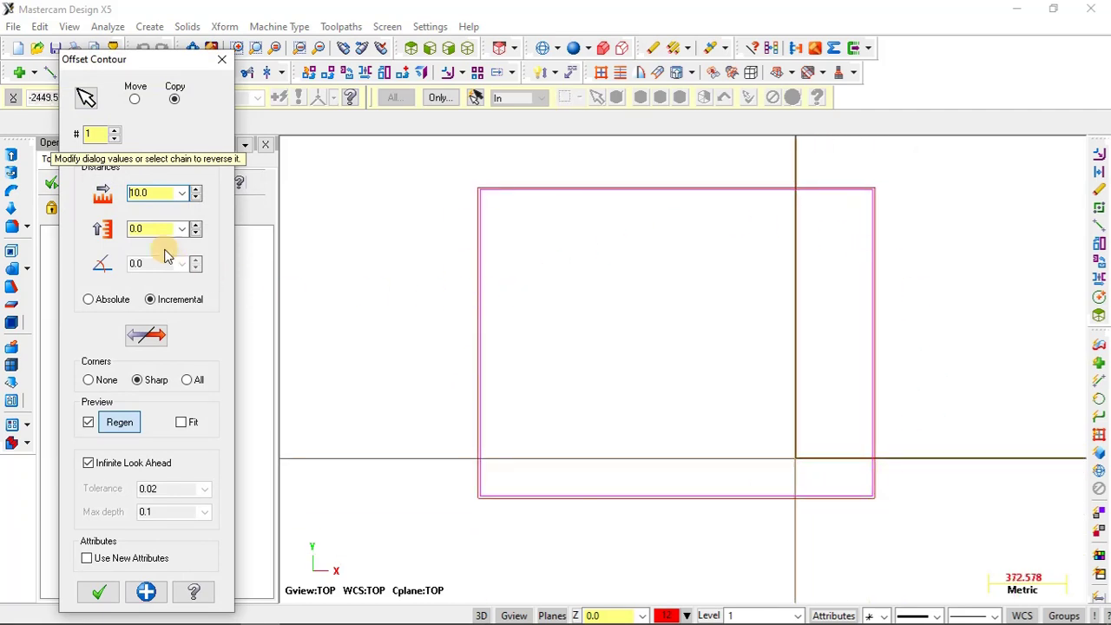
{"action": "left_click_drag", "start_coordinate": [156, 192], "coordinate": [118, 200]}
{"action": "left_click", "coordinate": [145, 227]}
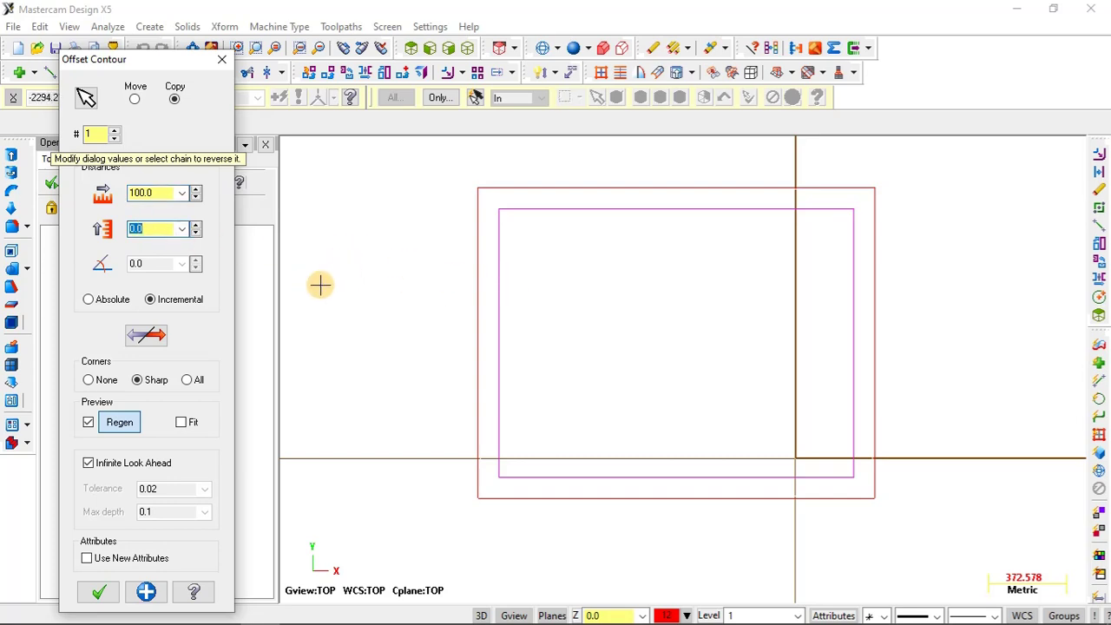
Direct the contour offset outward, give it rounded corners and apply it
{"action": "left_click", "coordinate": [138, 340]}
{"action": "left_click", "coordinate": [142, 341]}
{"action": "left_click", "coordinate": [146, 342]}
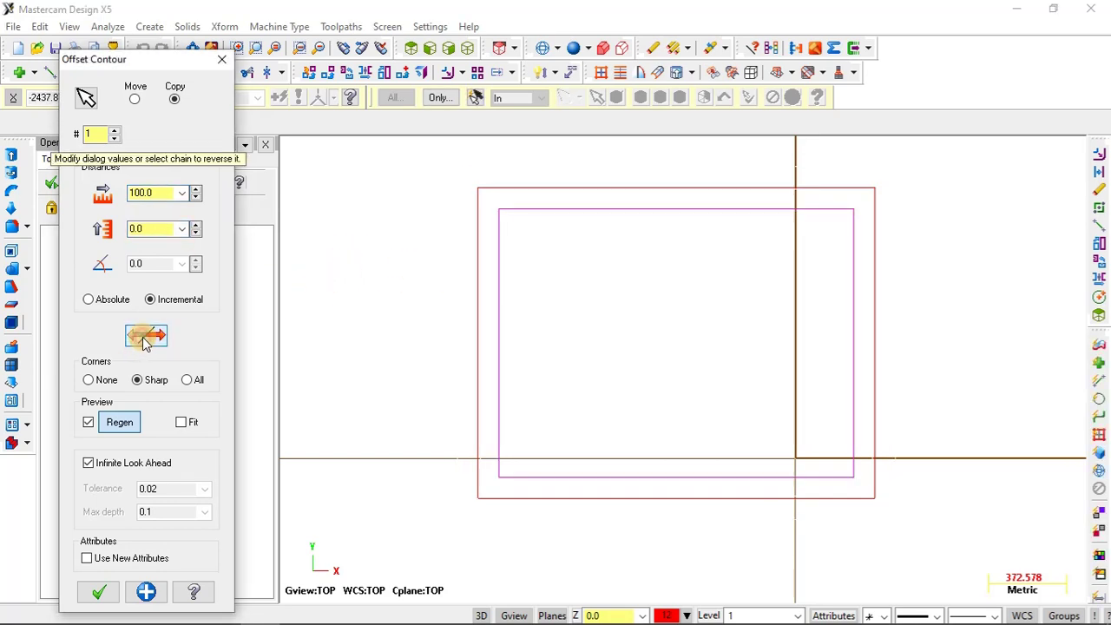
{"action": "left_click", "coordinate": [148, 341]}
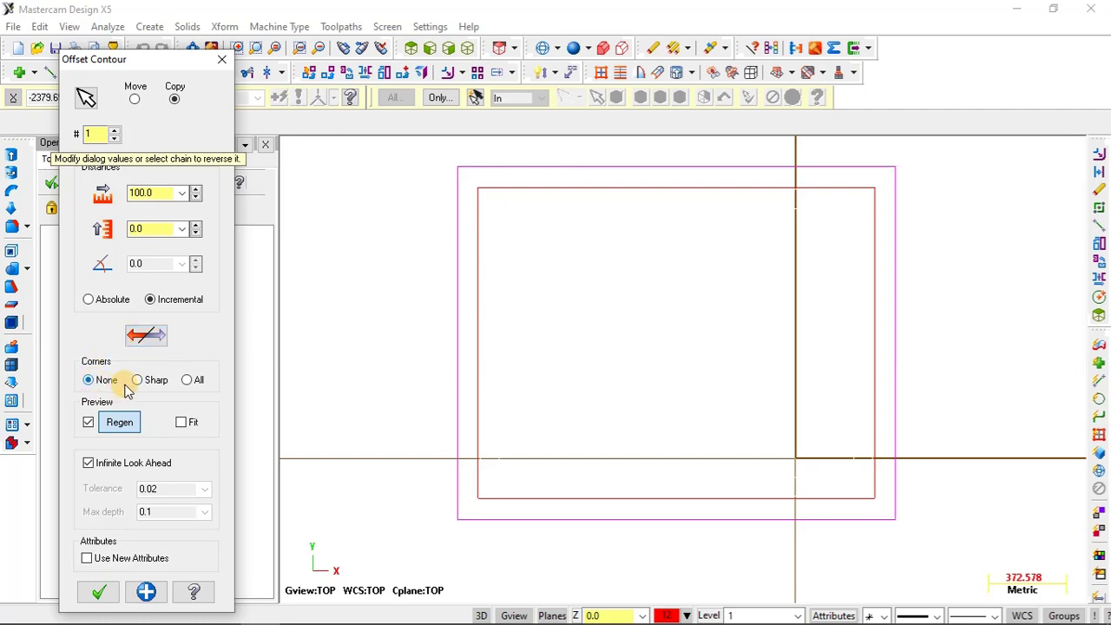
{"action": "left_click", "coordinate": [99, 593]}
Delete the rectangle together with its rounded offset contour
{"action": "scroll", "coordinate": [547, 348], "scroll_direction": "down", "scroll_amount": 3}
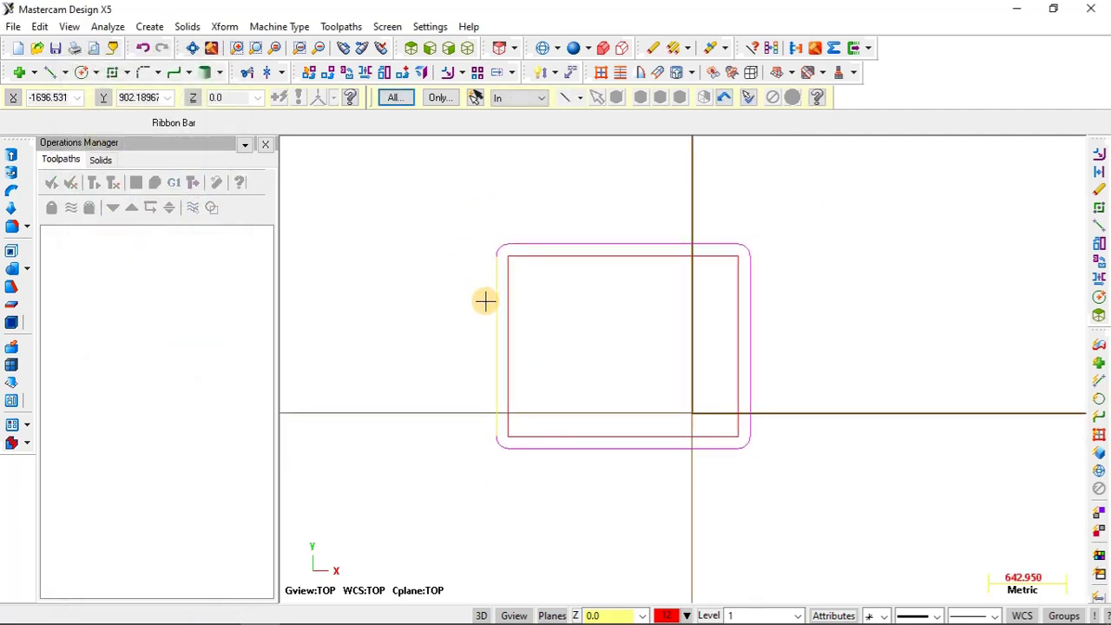
{"action": "scroll", "coordinate": [489, 302], "scroll_direction": "up", "scroll_amount": 1}
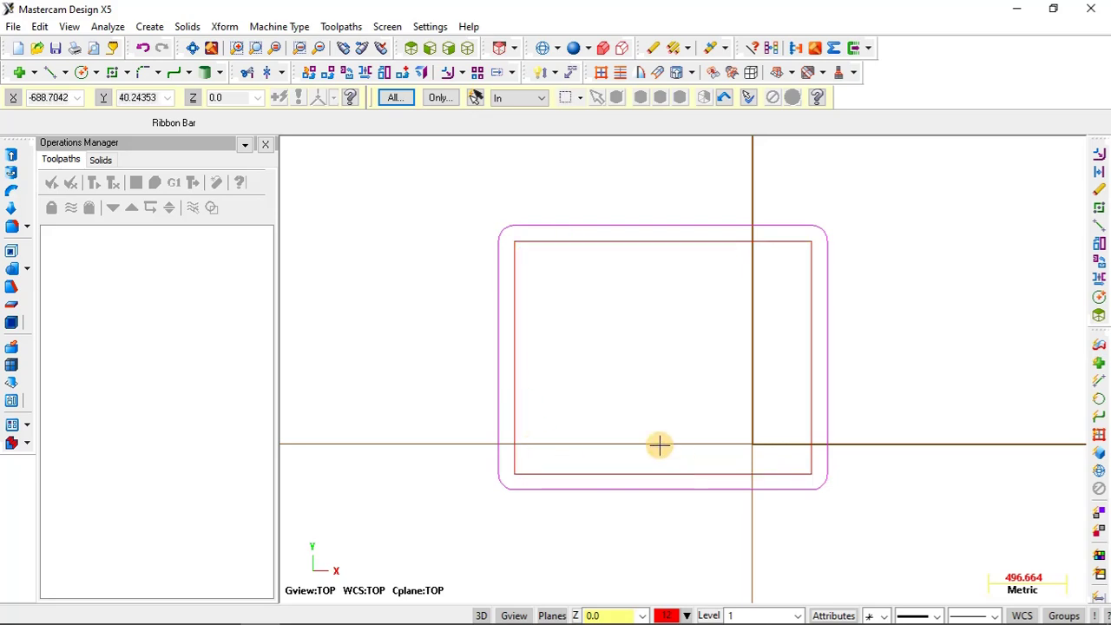
{"action": "left_click_drag", "start_coordinate": [478, 211], "coordinate": [857, 517]}
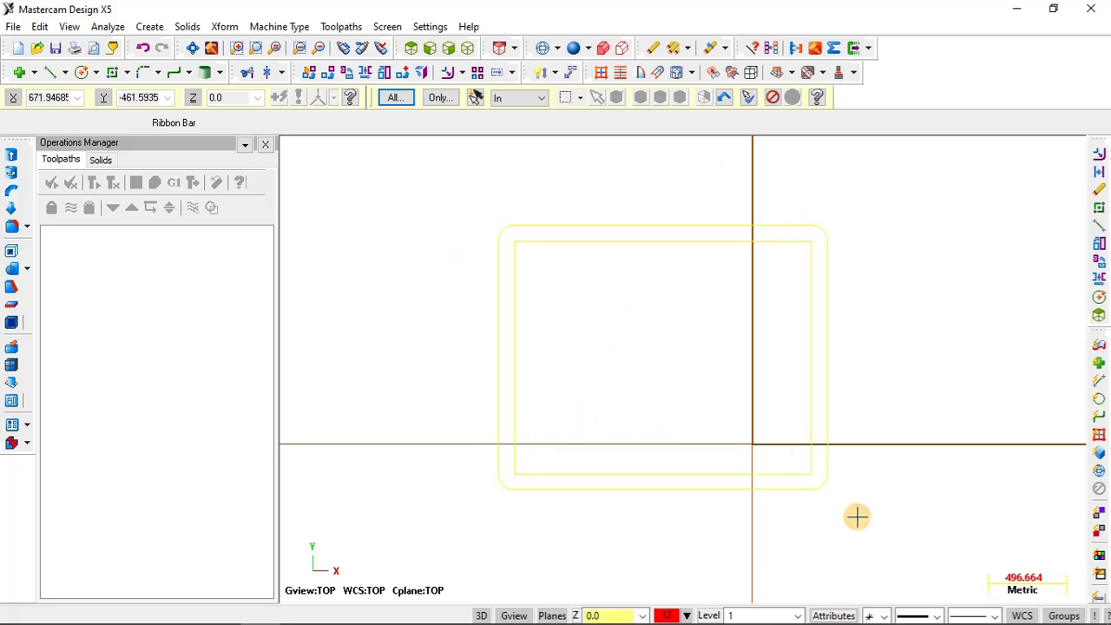
{"action": "key", "text": "Delete"}
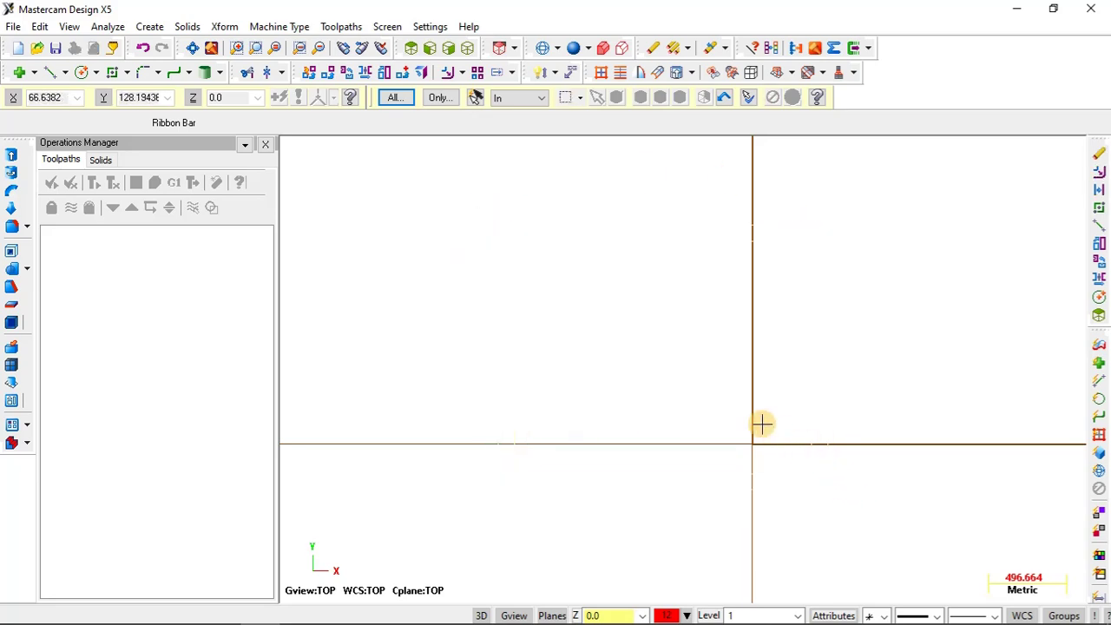
Draw a long horizontal line above the X axis and a slanted line about 1088 mm long at 284.5° crossing it
{"action": "scroll", "coordinate": [762, 387], "scroll_direction": "up", "scroll_amount": 2}
{"action": "scroll", "coordinate": [586, 327], "scroll_direction": "down", "scroll_amount": 5}
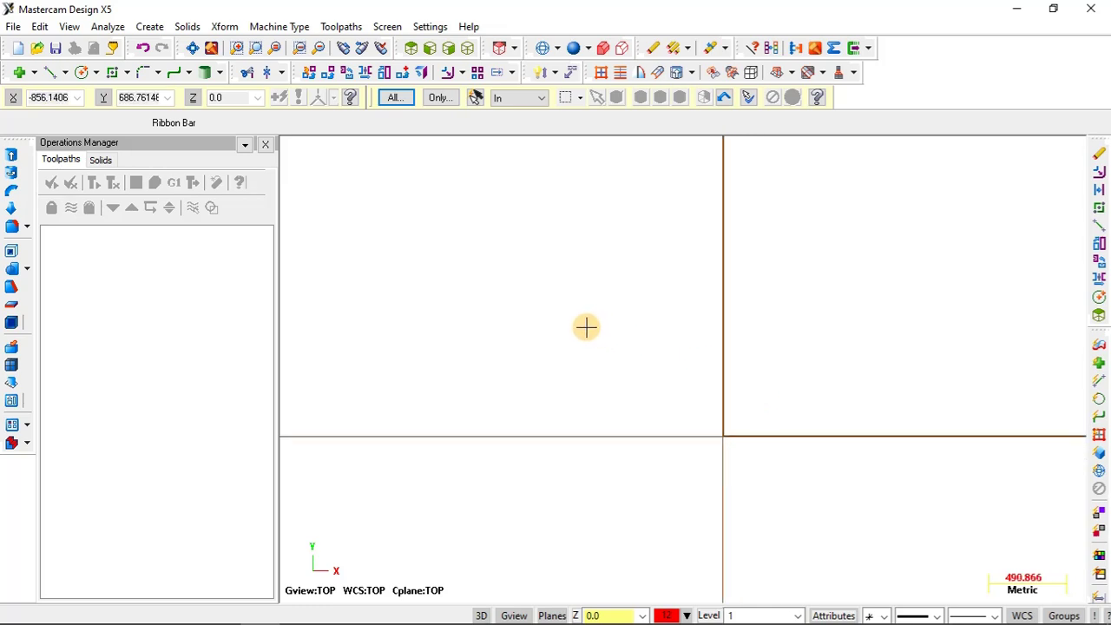
{"action": "scroll", "coordinate": [736, 453], "scroll_direction": "up", "scroll_amount": 4}
{"action": "scroll", "coordinate": [717, 400], "scroll_direction": "up", "scroll_amount": 1}
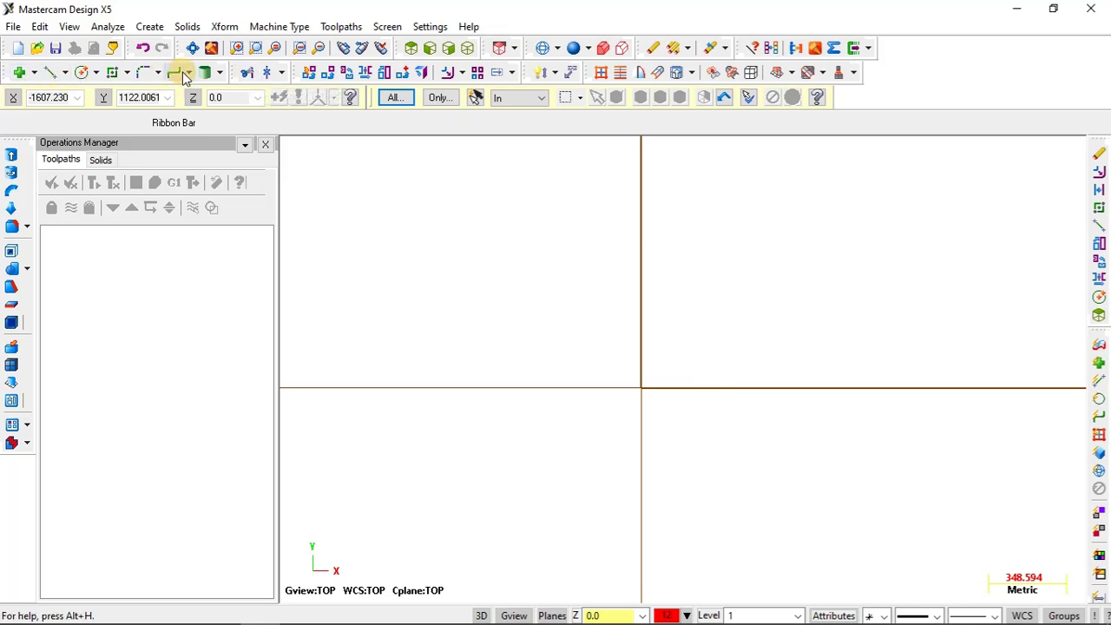
{"action": "left_click", "coordinate": [50, 73]}
{"action": "left_click", "coordinate": [424, 282]}
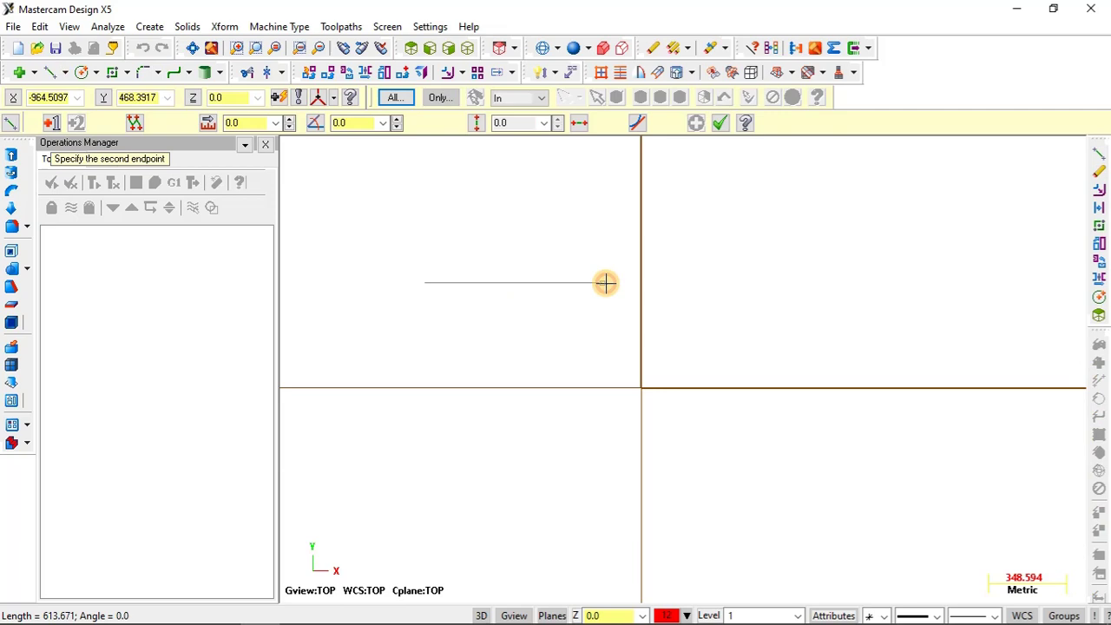
{"action": "left_click", "coordinate": [811, 282]}
{"action": "left_click", "coordinate": [529, 187]}
{"action": "left_click", "coordinate": [588, 424]}
{"action": "scroll", "coordinate": [486, 238], "scroll_direction": "up", "scroll_amount": 2}
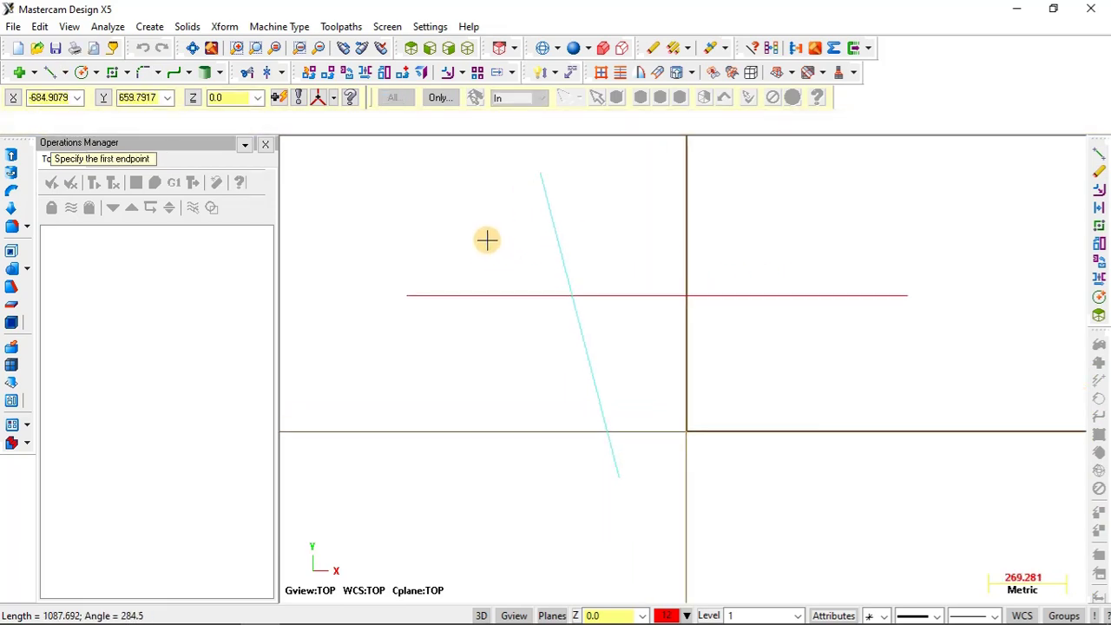
{"action": "key", "text": "Escape"}
{"action": "scroll", "coordinate": [453, 285], "scroll_direction": "up", "scroll_amount": 1}
{"action": "left_click", "coordinate": [464, 300]}
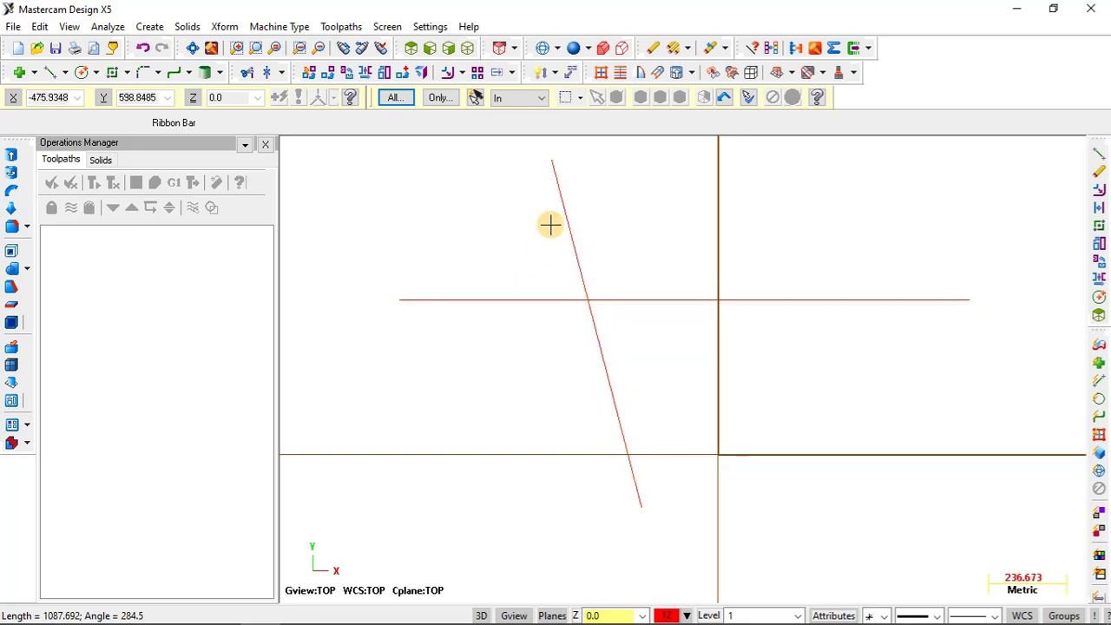
Use divide trimming to remove the slanted line's part above the intersection and the horizontal line's part to its left
{"action": "left_click", "coordinate": [249, 74]}
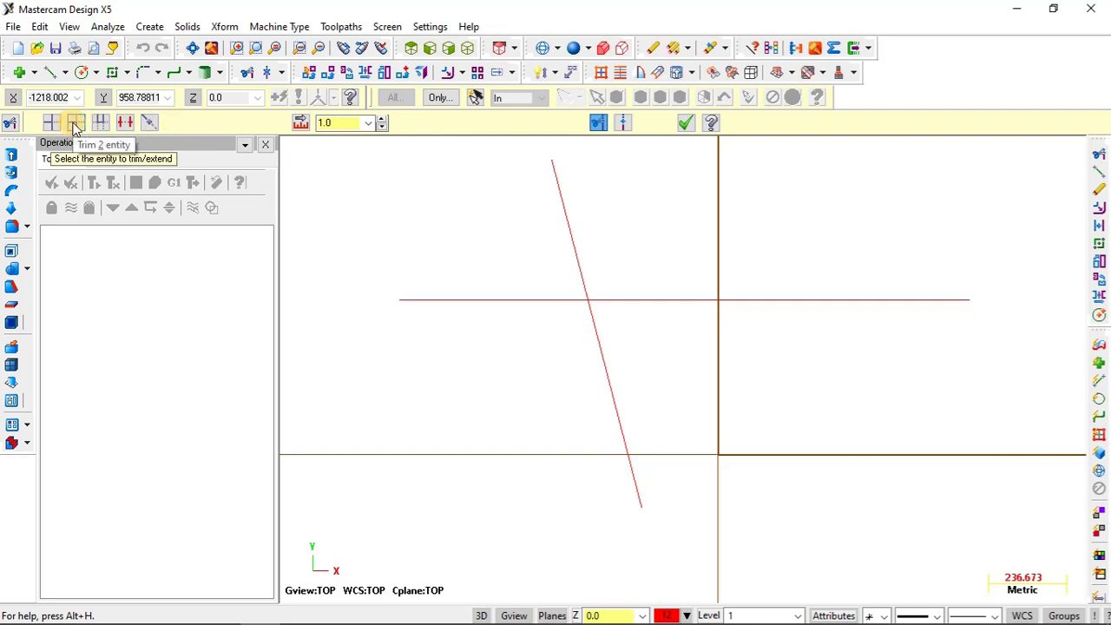
{"action": "left_click", "coordinate": [127, 123]}
{"action": "left_click", "coordinate": [522, 232]}
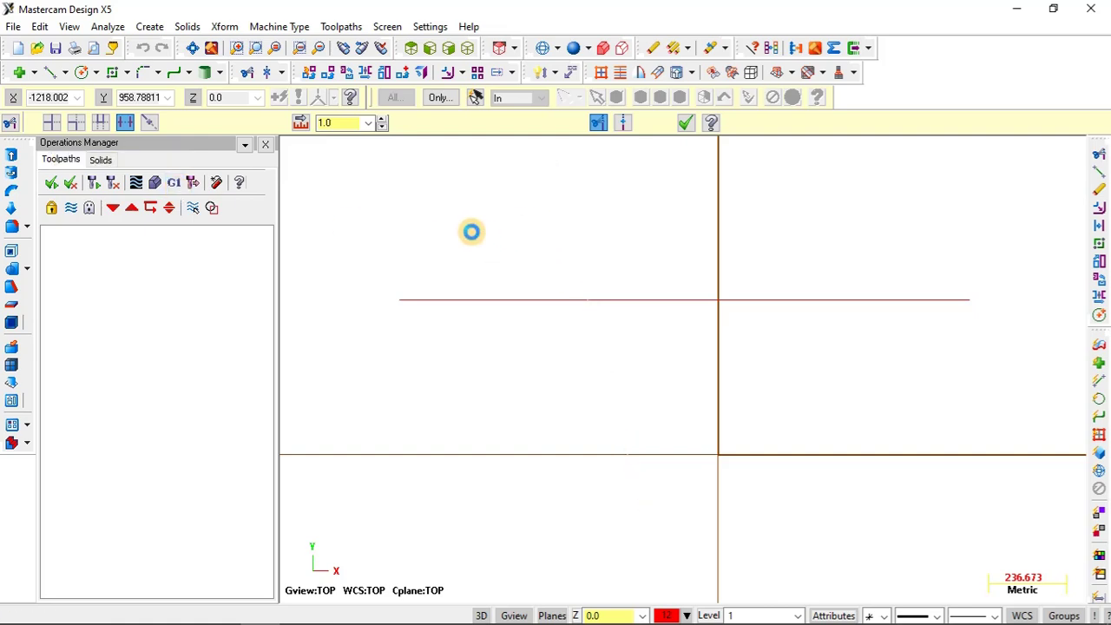
{"action": "scroll", "coordinate": [600, 248], "scroll_direction": "down", "scroll_amount": 3}
{"action": "scroll", "coordinate": [490, 243], "scroll_direction": "up", "scroll_amount": 1}
{"action": "scroll", "coordinate": [490, 243], "scroll_direction": "up", "scroll_amount": 1}
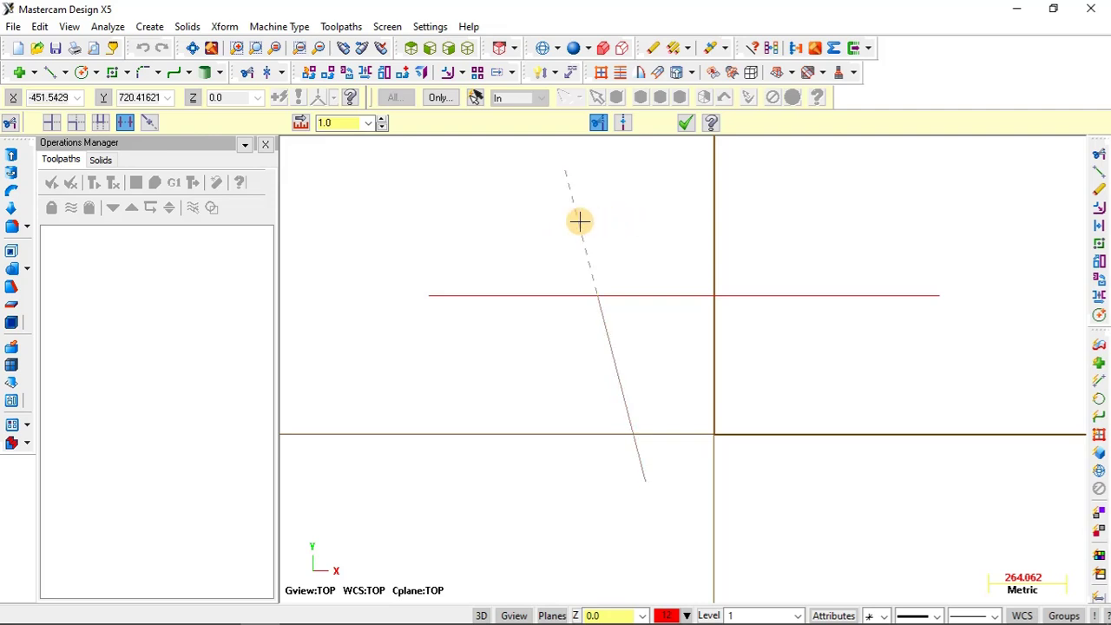
{"action": "left_click", "coordinate": [580, 222]}
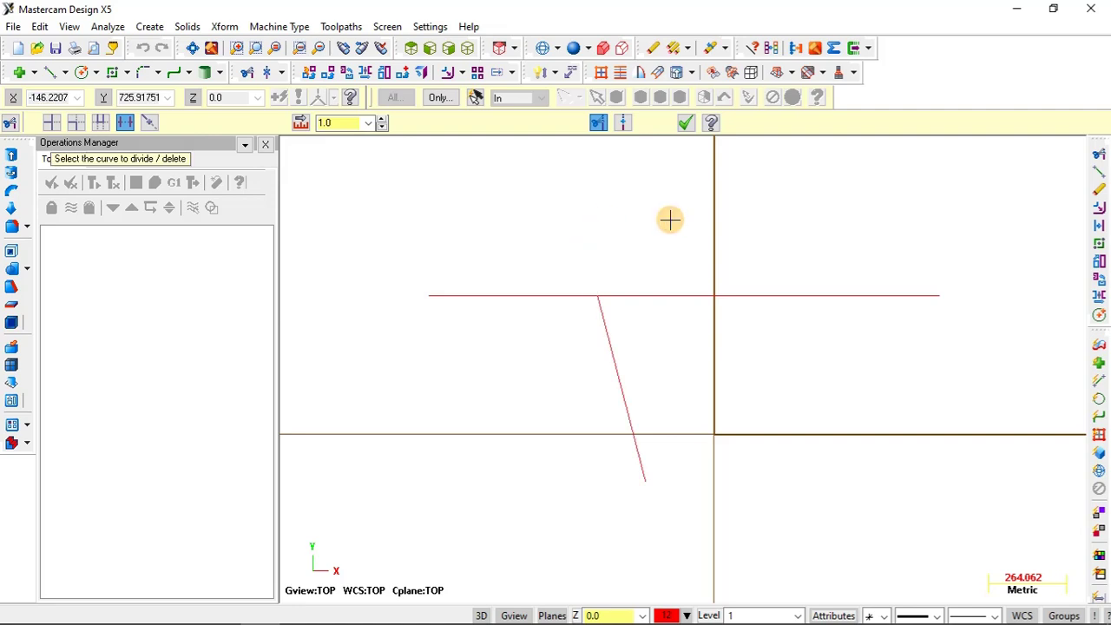
{"action": "left_click", "coordinate": [486, 297]}
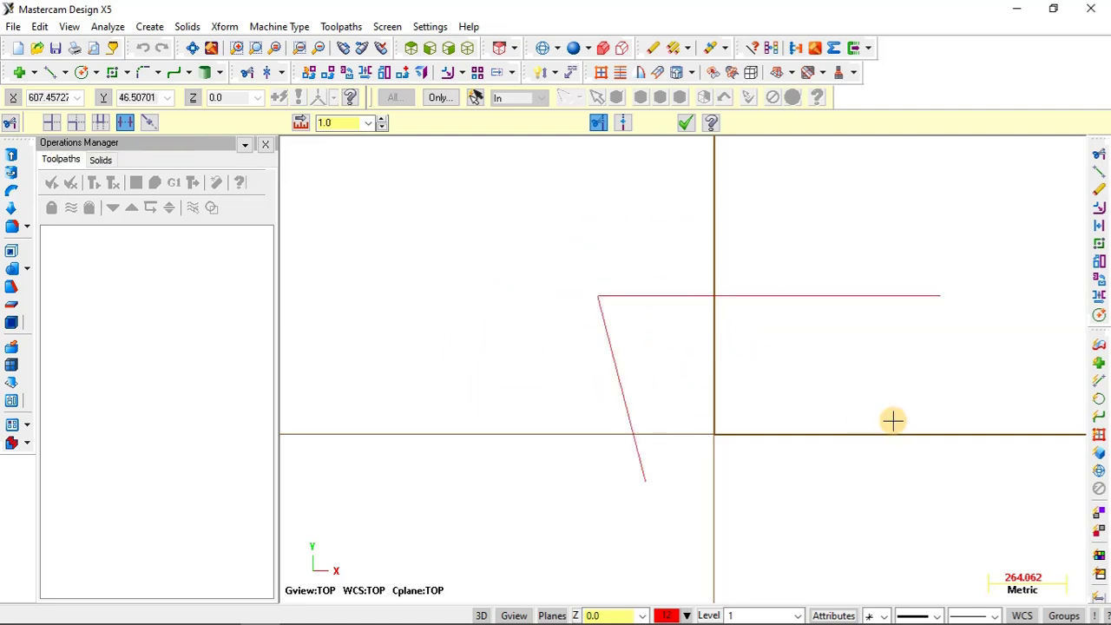
{"action": "key", "text": "Escape"}
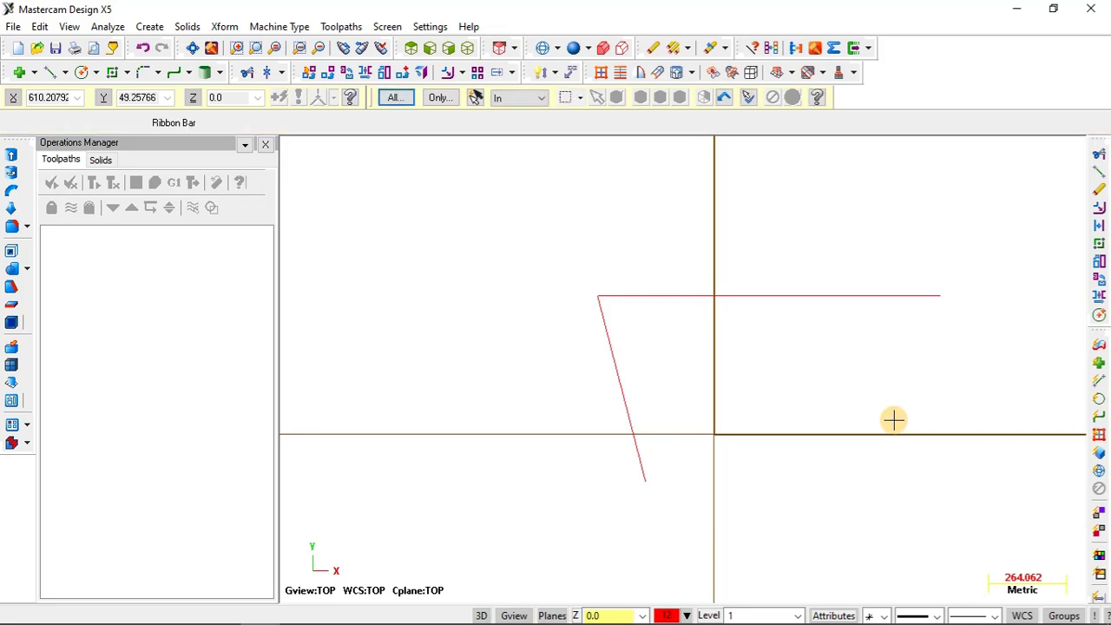
Undo the divide trims so both crossing lines are restored
{"action": "key", "text": "ctrl+z"}
{"action": "left_click", "coordinate": [258, 171]}
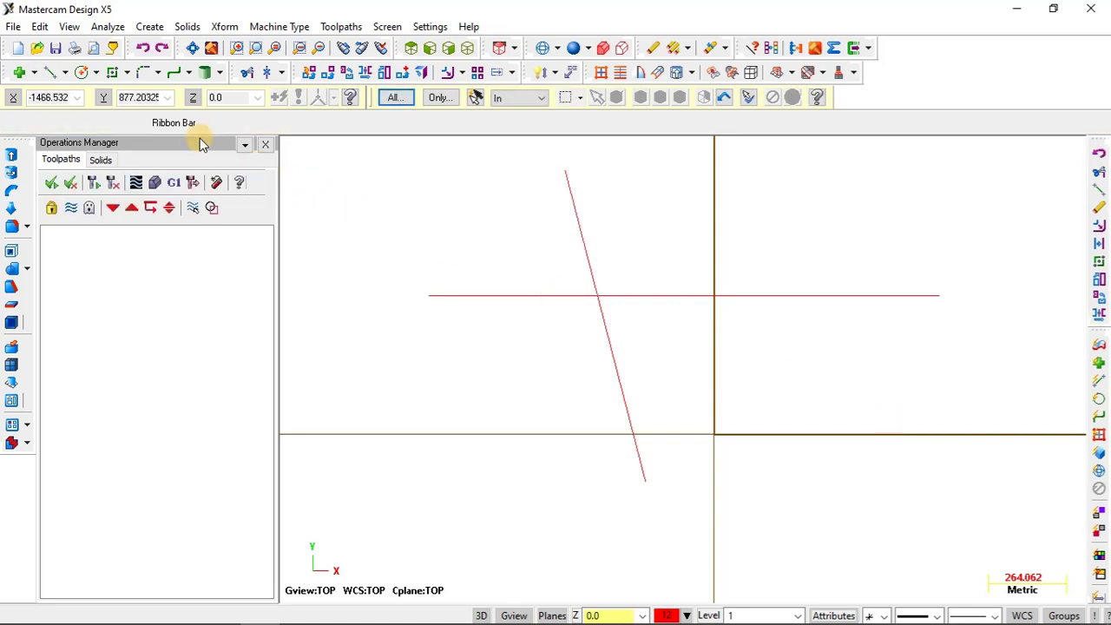
Trim the two crossing lines to each other with two-entity trimming, keeping the horizontal line's left part and the slanted line's lower part
{"action": "left_click", "coordinate": [247, 74]}
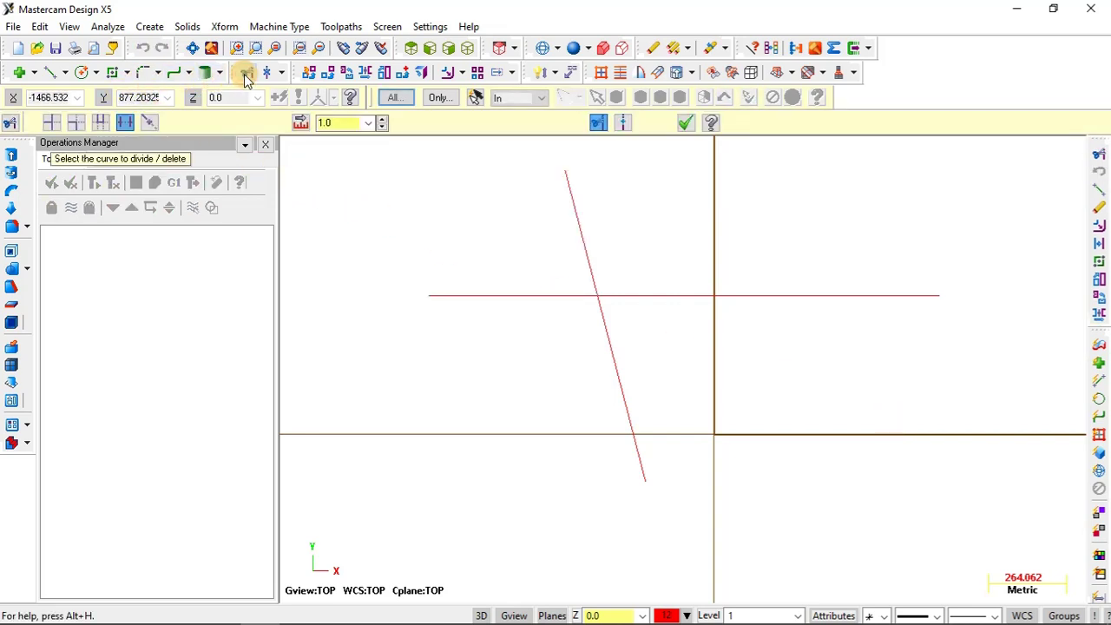
{"action": "left_click", "coordinate": [77, 128]}
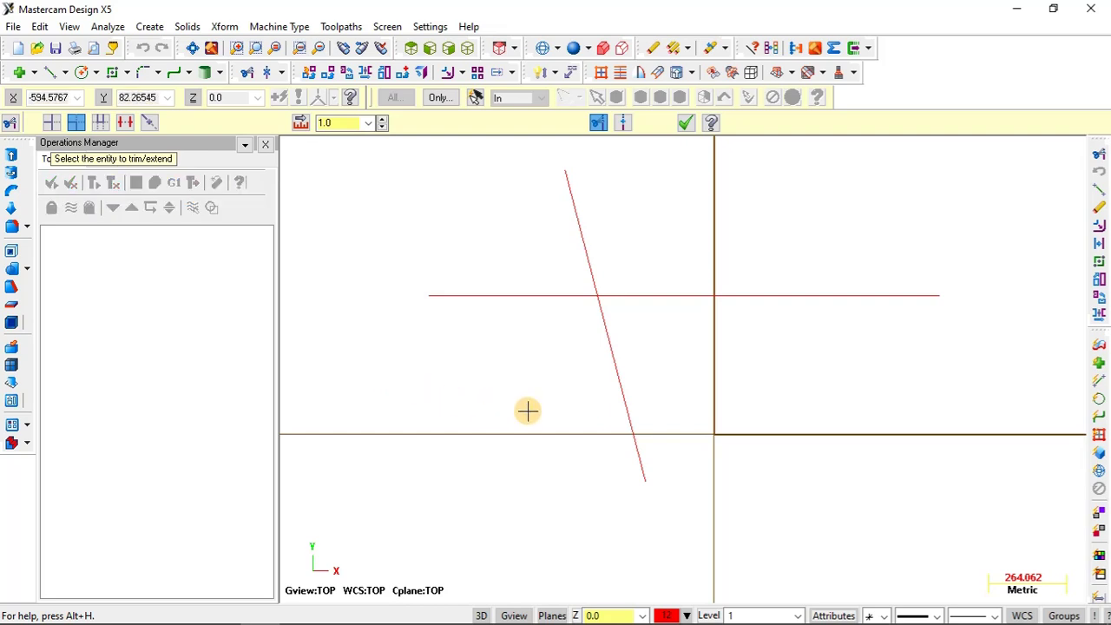
{"action": "scroll", "coordinate": [526, 408], "scroll_direction": "up", "scroll_amount": 1}
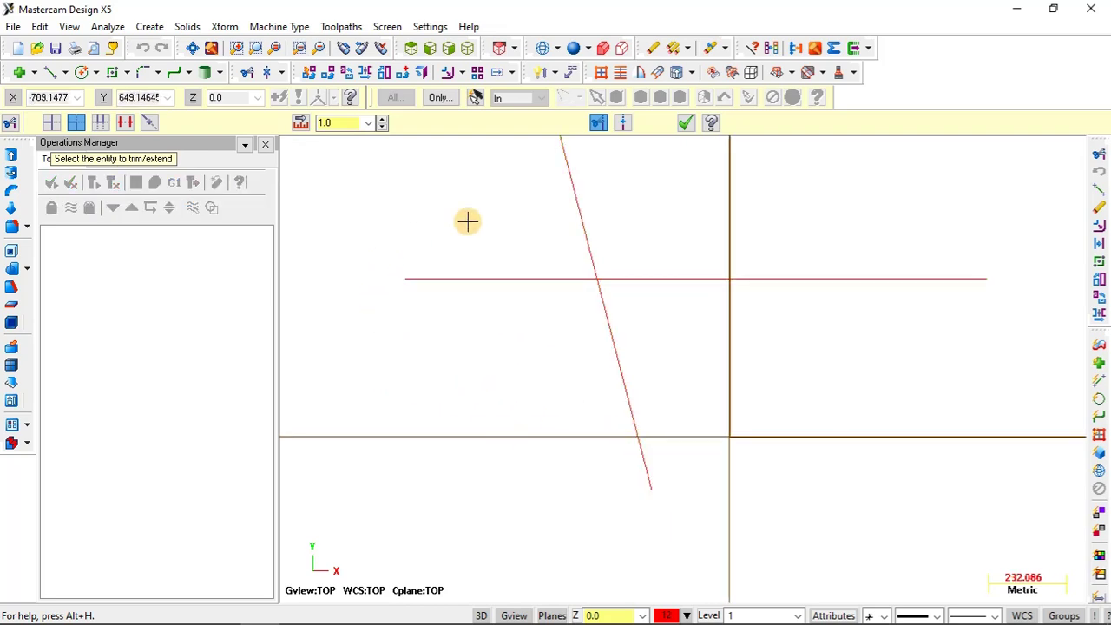
{"action": "scroll", "coordinate": [544, 393], "scroll_direction": "down", "scroll_amount": 1}
{"action": "scroll", "coordinate": [544, 394], "scroll_direction": "down", "scroll_amount": 1}
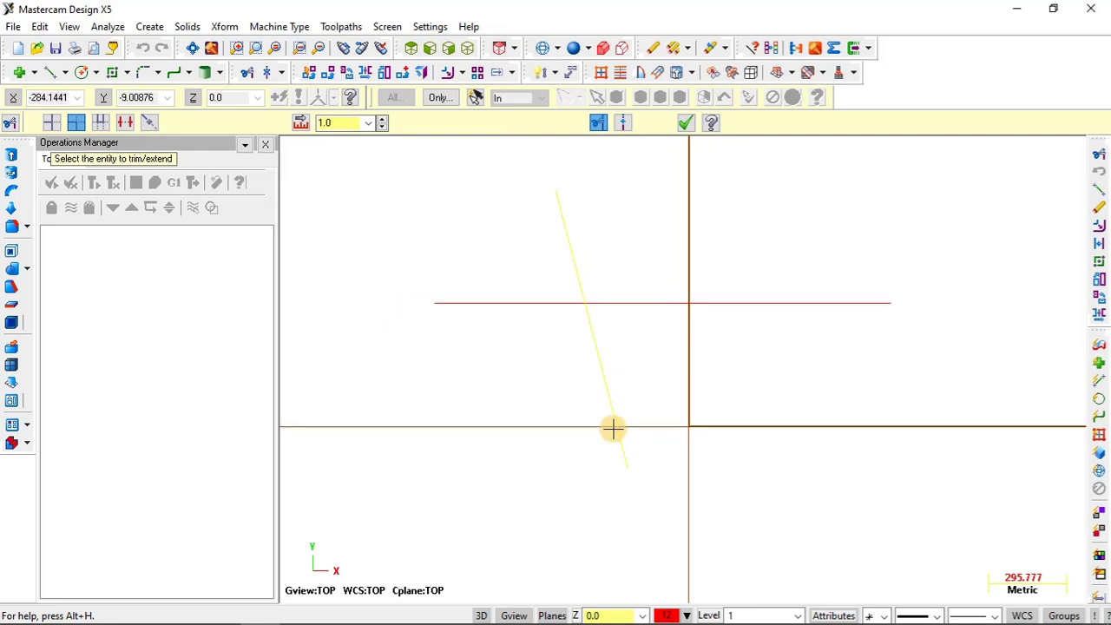
{"action": "left_click", "coordinate": [590, 362]}
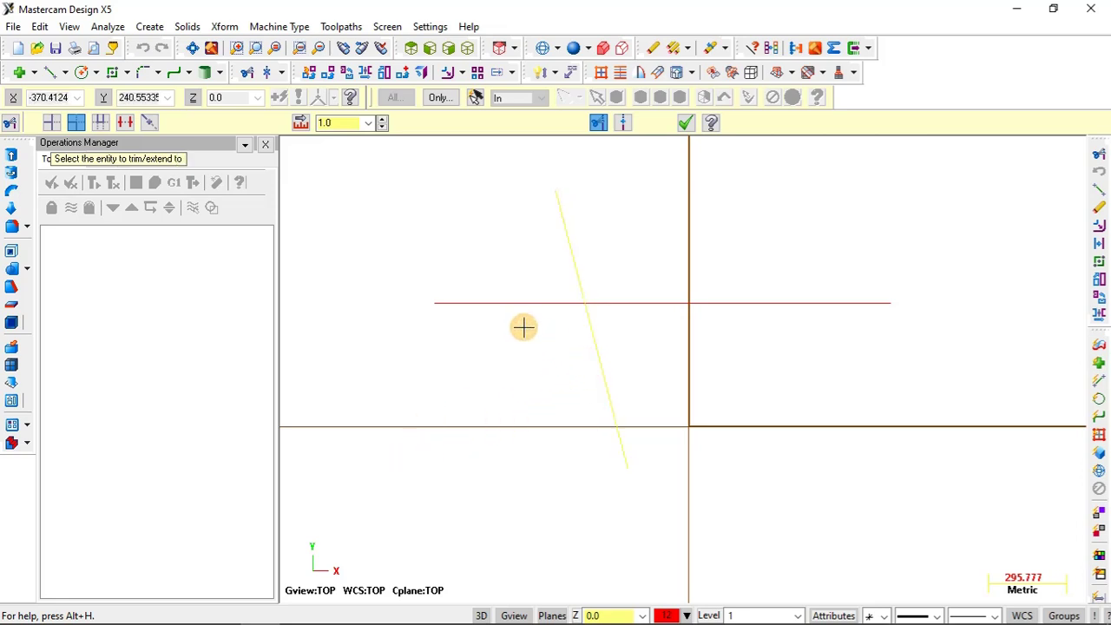
{"action": "left_click", "coordinate": [494, 305]}
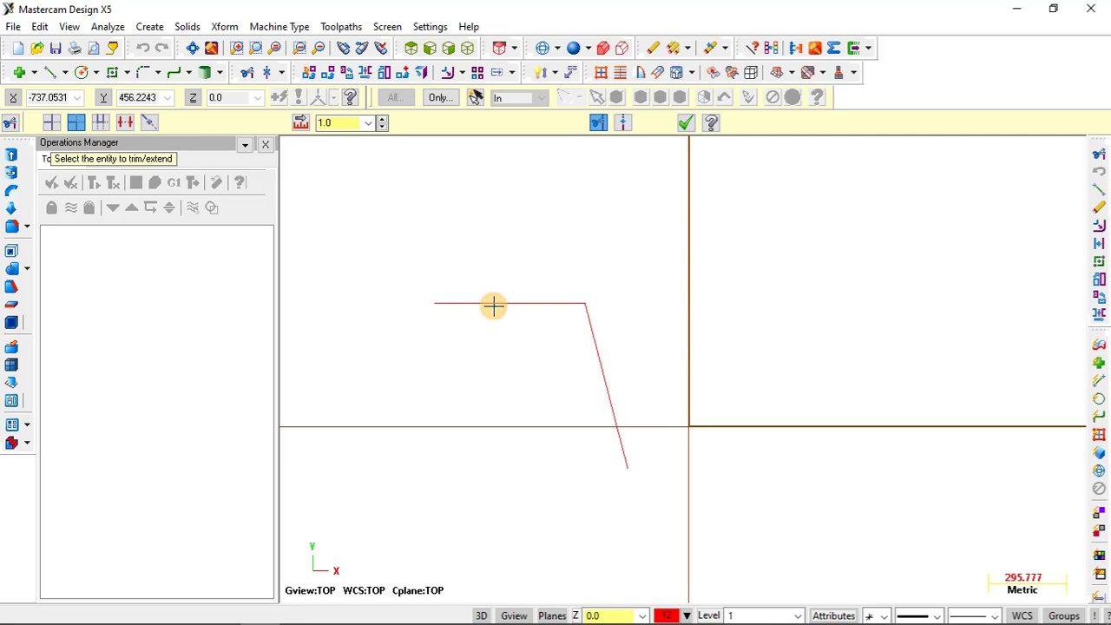
{"action": "scroll", "coordinate": [586, 286], "scroll_direction": "up", "scroll_amount": 1}
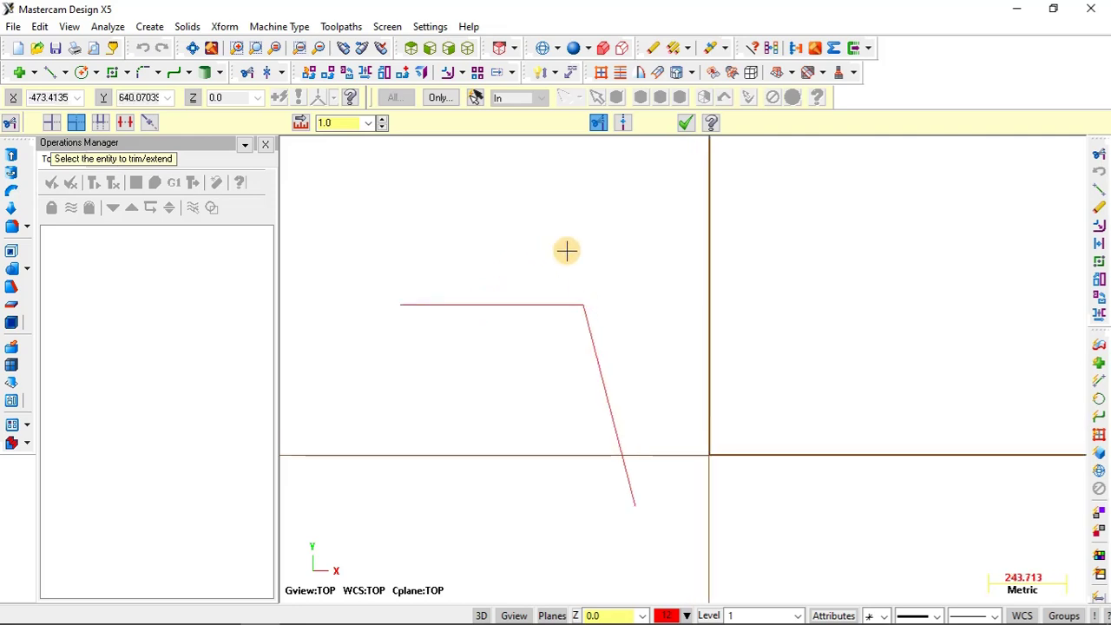
{"action": "scroll", "coordinate": [521, 288], "scroll_direction": "down", "scroll_amount": 1}
{"action": "scroll", "coordinate": [591, 307], "scroll_direction": "down", "scroll_amount": 1}
{"action": "scroll", "coordinate": [548, 296], "scroll_direction": "up", "scroll_amount": 1}
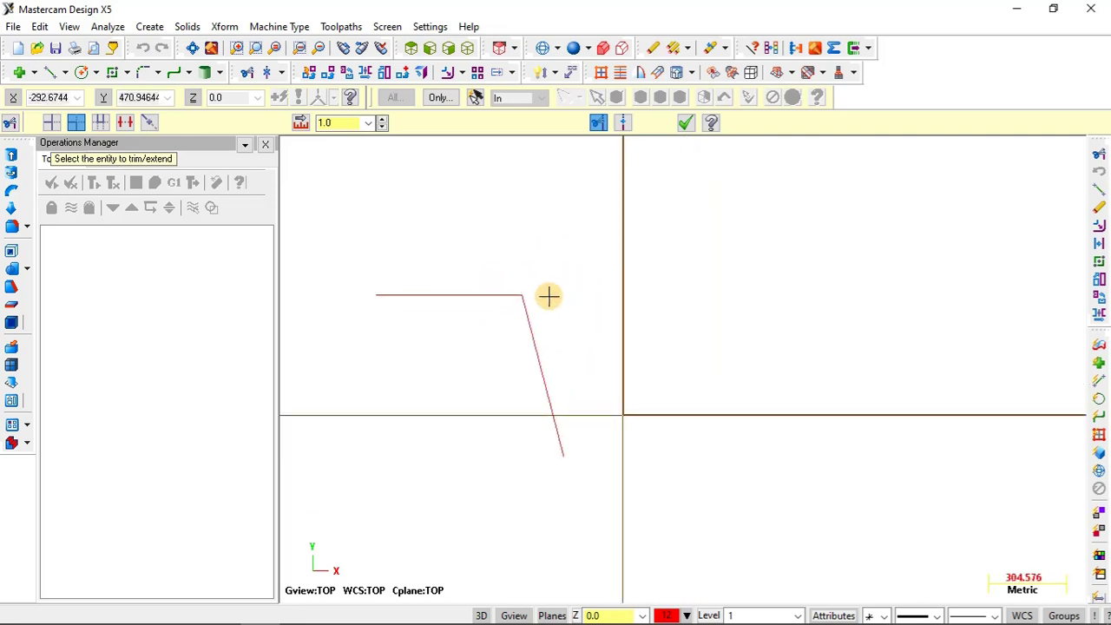
{"action": "key", "text": "Escape"}
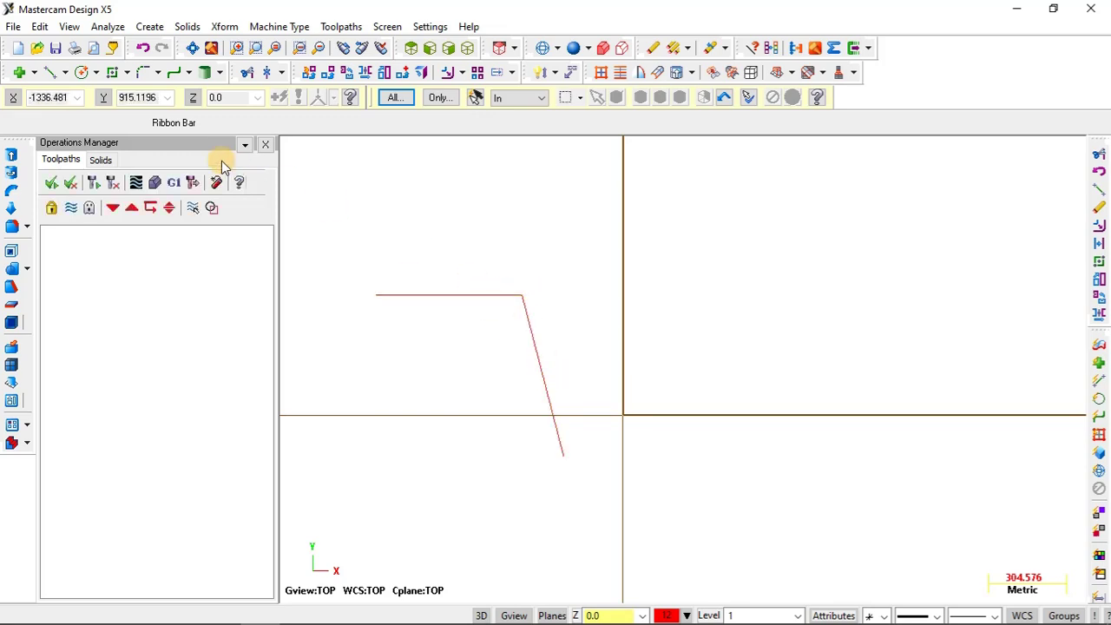
Draw a horizontal line about 600 mm long across the Y axis and a separate slanted line about 552 mm long at 284° to its lower right
{"action": "left_click", "coordinate": [49, 72]}
{"action": "left_click", "coordinate": [566, 266]}
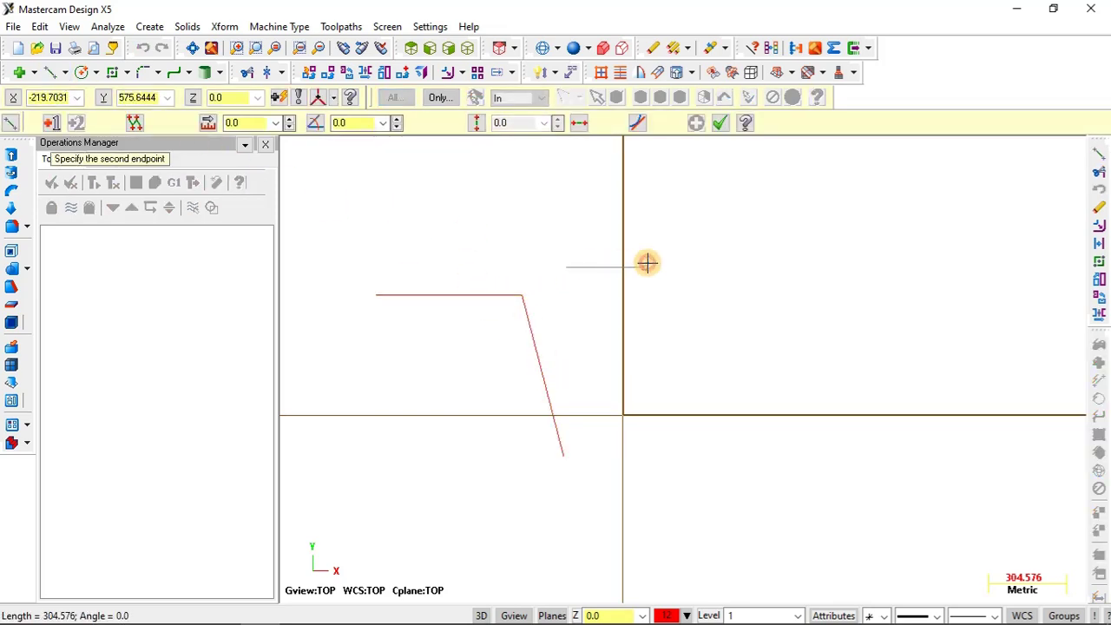
{"action": "left_click", "coordinate": [720, 266]}
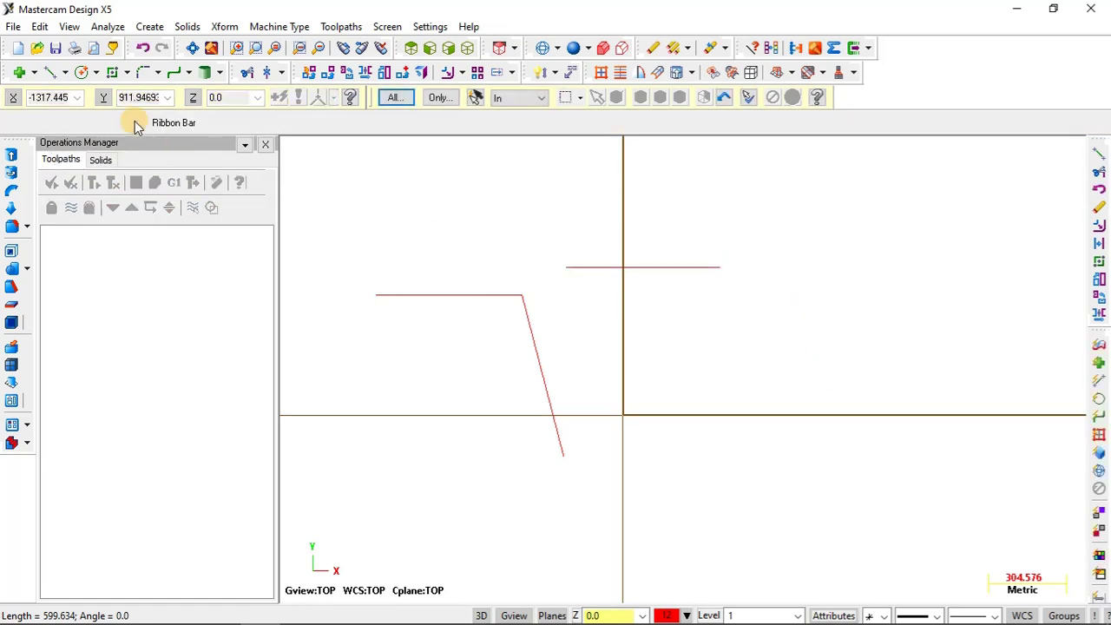
{"action": "left_click", "coordinate": [50, 72]}
{"action": "left_click", "coordinate": [770, 318]}
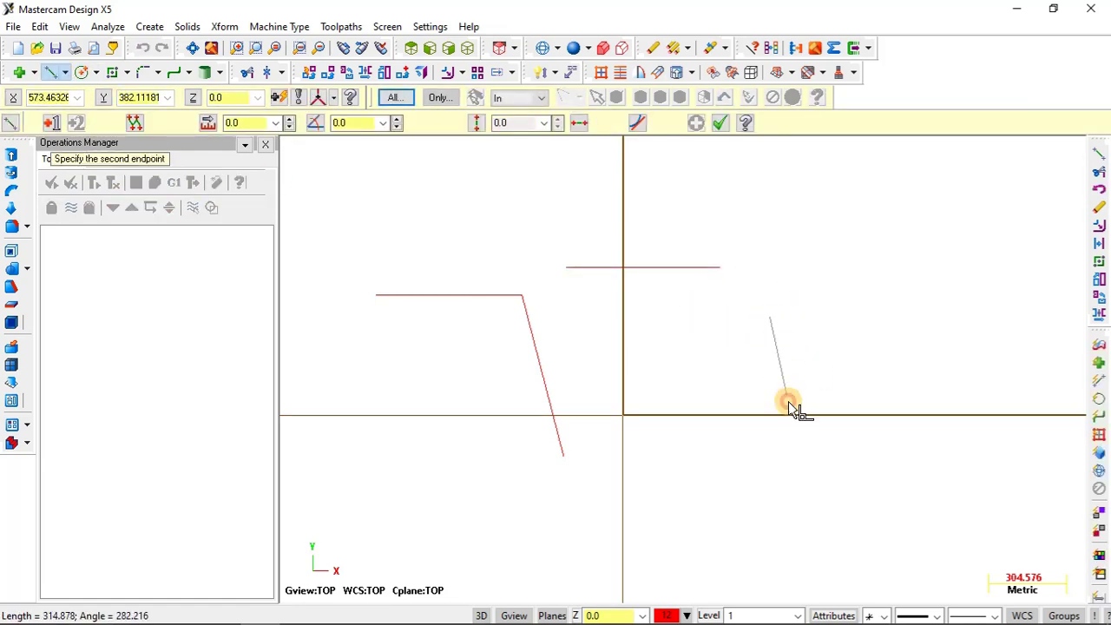
{"action": "left_click", "coordinate": [803, 452]}
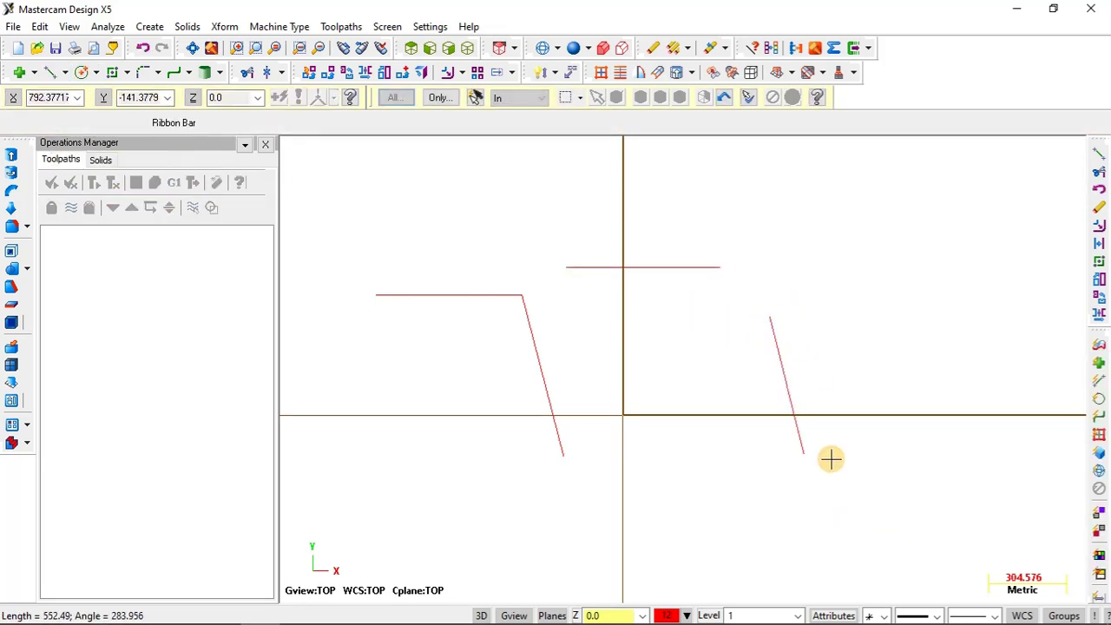
Extend the new horizontal and slanted lines to a shared corner with two-entity trimming
{"action": "left_click", "coordinate": [246, 72]}
{"action": "left_click", "coordinate": [76, 122]}
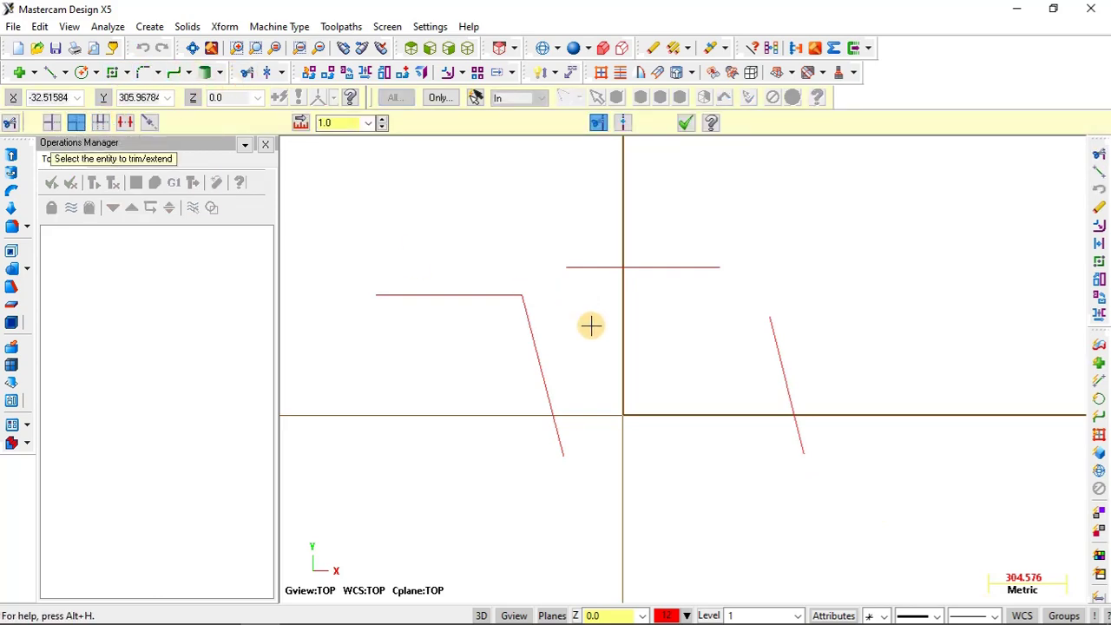
{"action": "left_click", "coordinate": [672, 269]}
{"action": "left_click", "coordinate": [789, 371]}
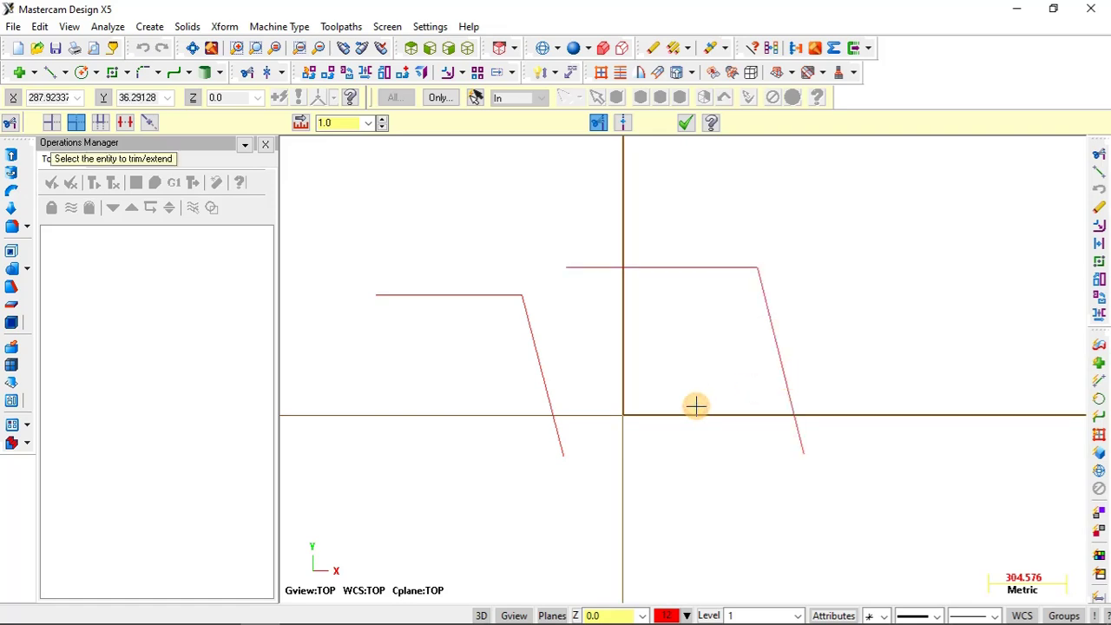
{"action": "key", "text": "Escape"}
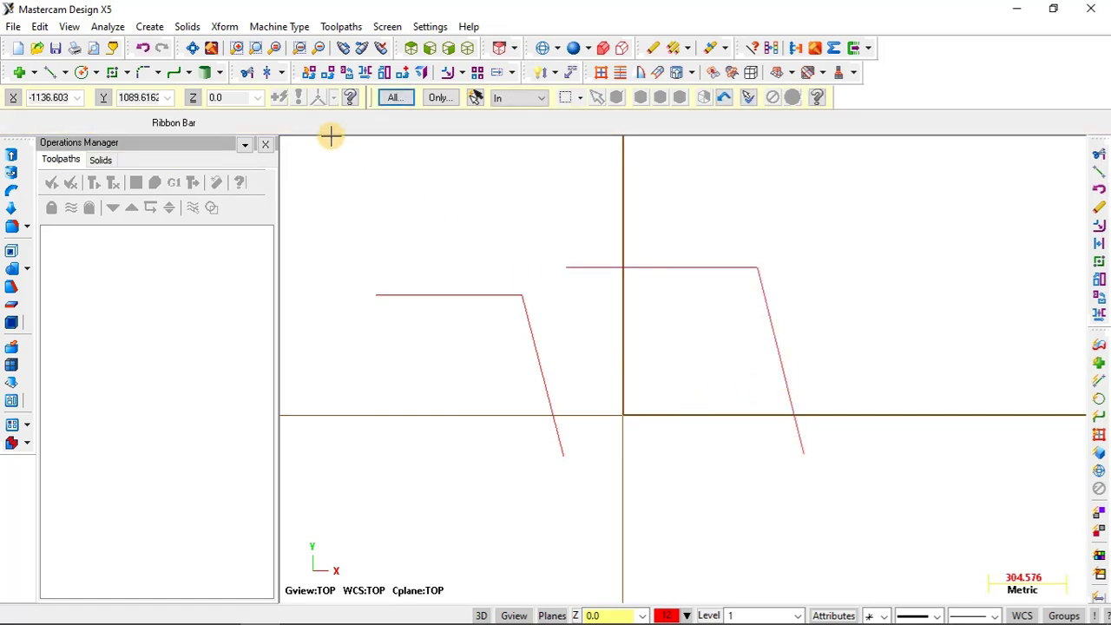
{"action": "left_click", "coordinate": [248, 72]}
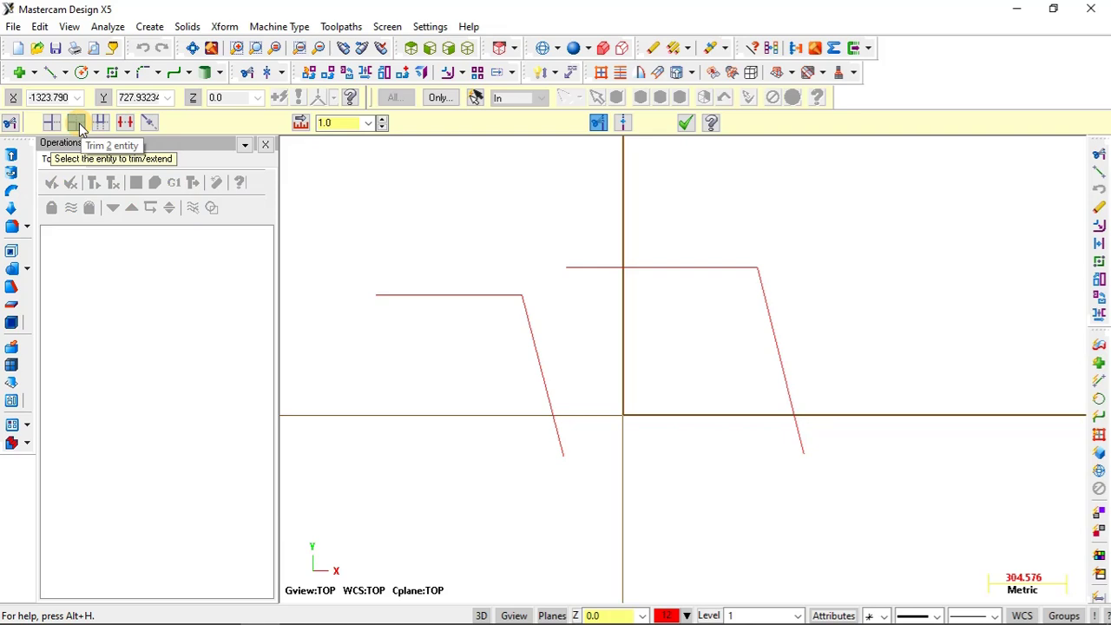
{"action": "scroll", "coordinate": [635, 229], "scroll_direction": "up", "scroll_amount": 1}
{"action": "key", "text": "Escape"}
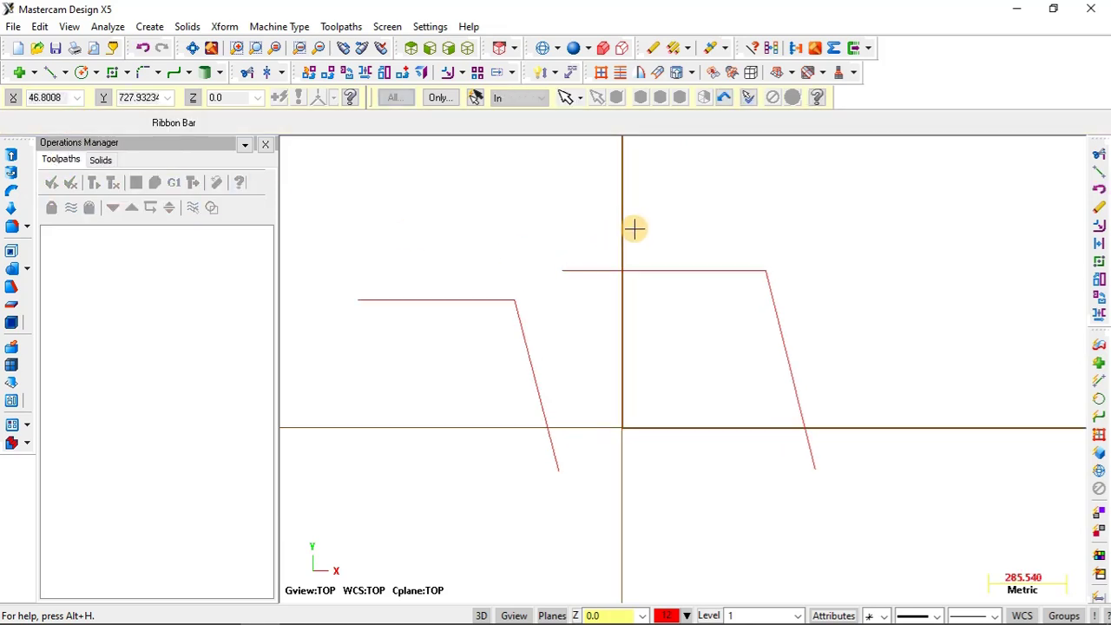
Extend both lines of the left corner by a length of 10 mm past their intersection
{"action": "left_click", "coordinate": [247, 73]}
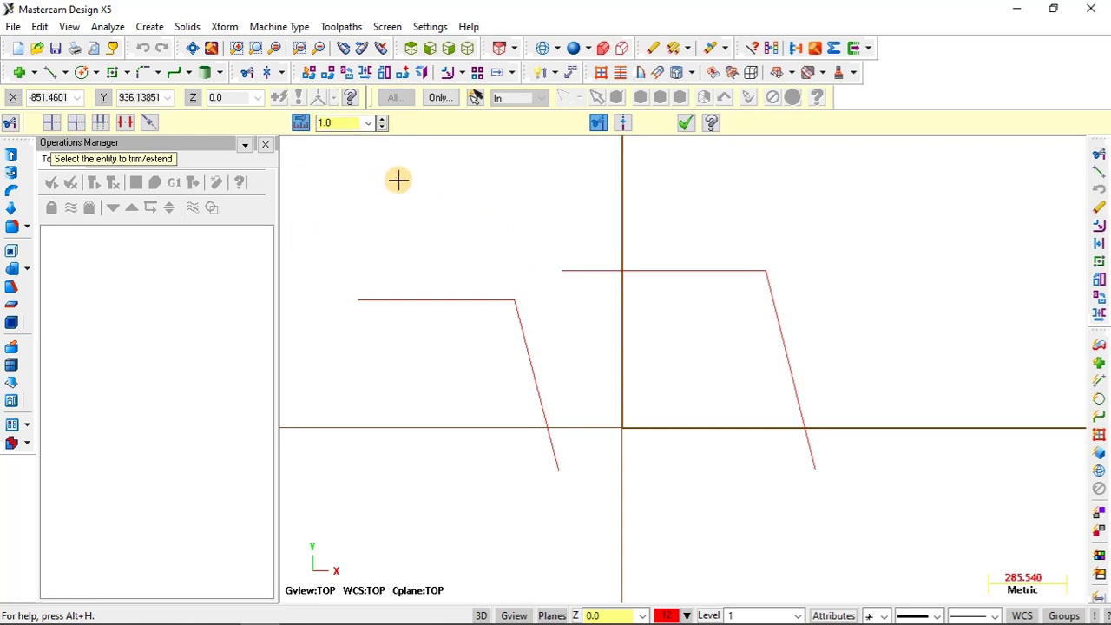
{"action": "left_click", "coordinate": [347, 126]}
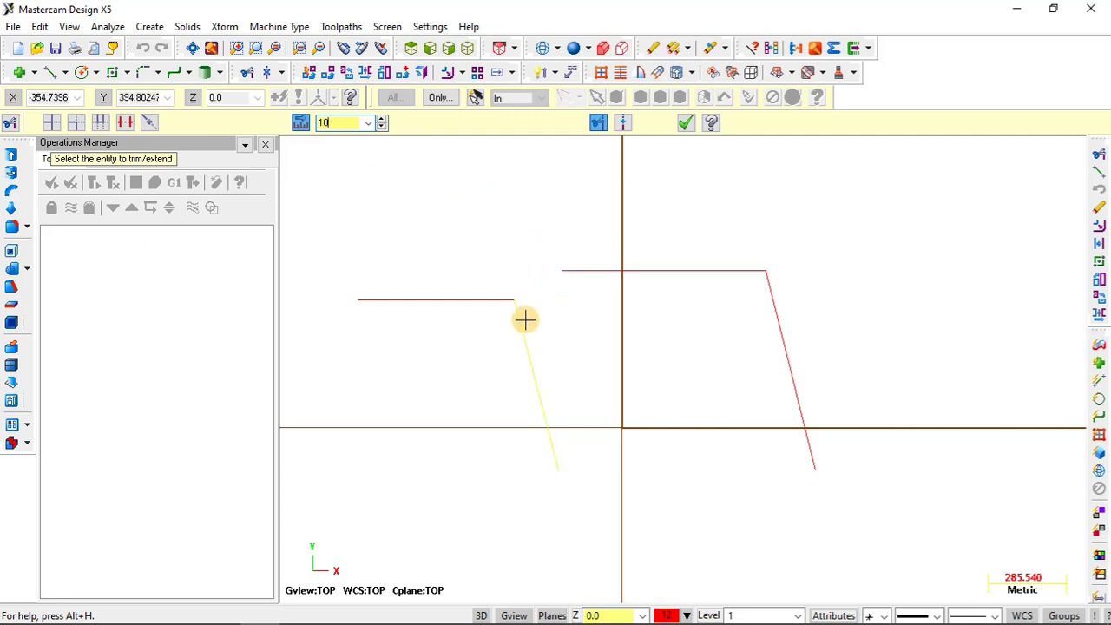
{"action": "scroll", "coordinate": [522, 322], "scroll_direction": "up", "scroll_amount": 5}
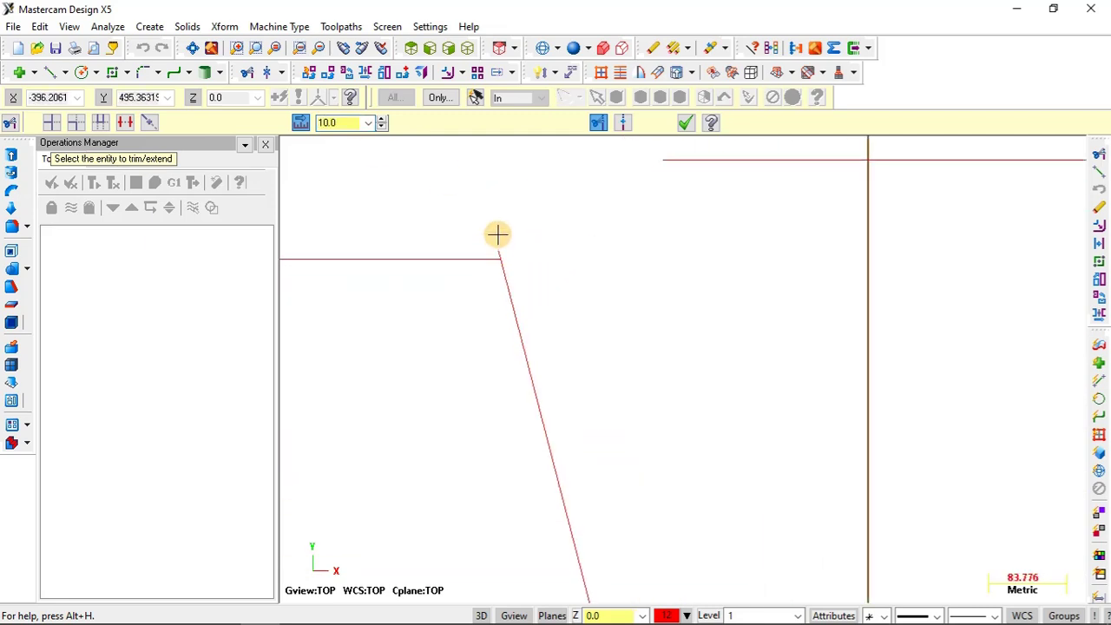
{"action": "scroll", "coordinate": [498, 250], "scroll_direction": "up", "scroll_amount": 2}
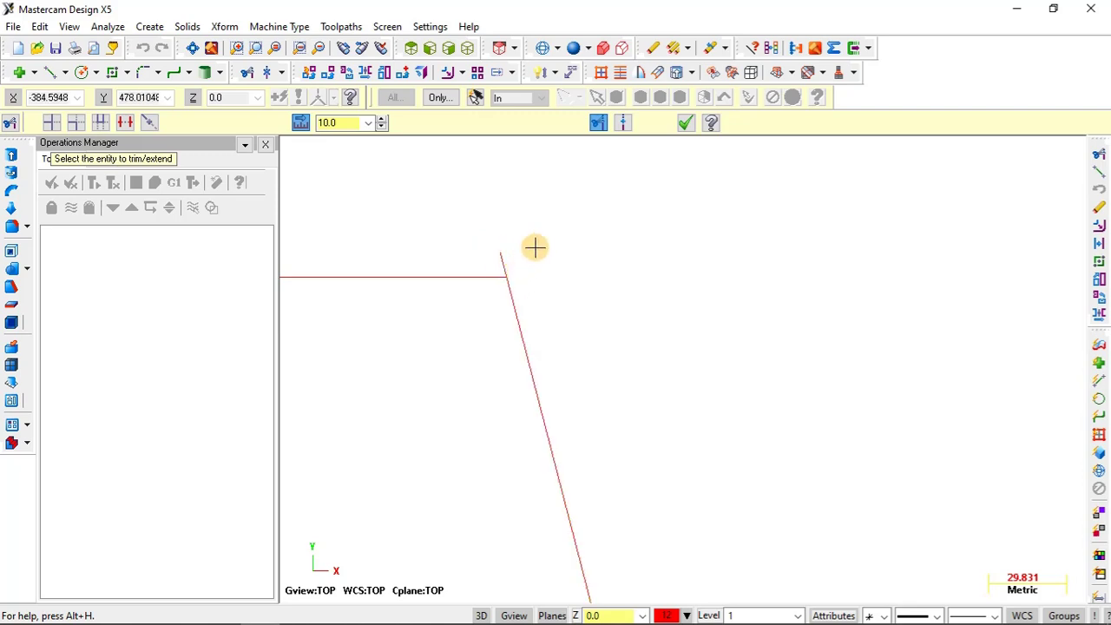
{"action": "scroll", "coordinate": [550, 262], "scroll_direction": "down", "scroll_amount": 1}
{"action": "left_click", "coordinate": [469, 287]}
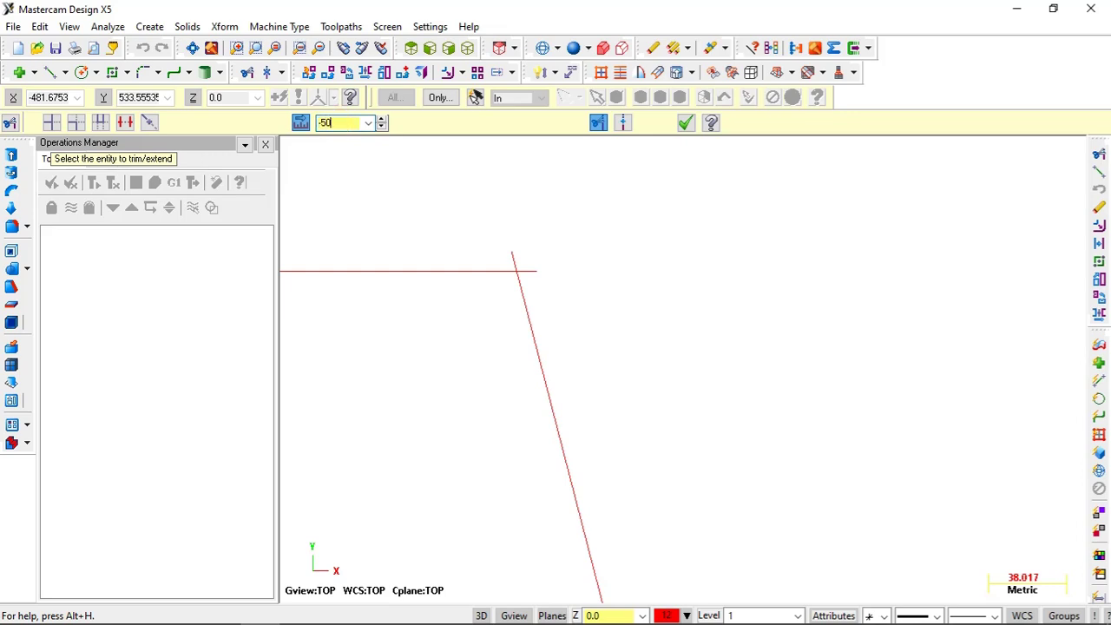
Set the trim length to -50 mm and shorten the left slanted and horizontal lines at their corner ends
{"action": "scroll", "coordinate": [426, 139], "scroll_direction": "down", "scroll_amount": 6}
{"action": "double_click", "coordinate": [342, 130]}
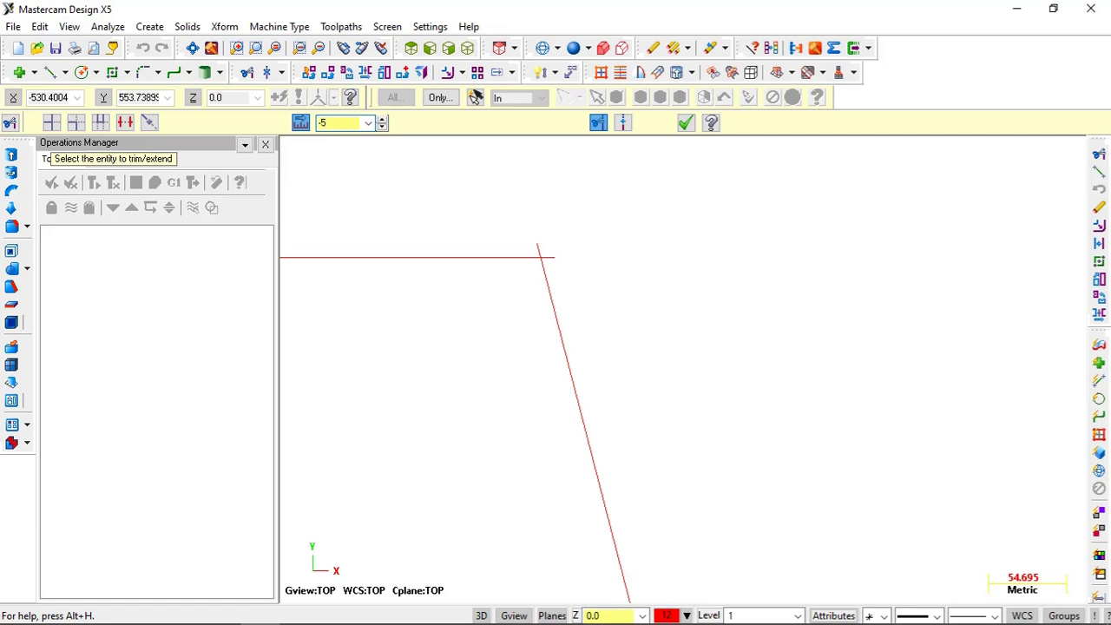
{"action": "left_click", "coordinate": [545, 292]}
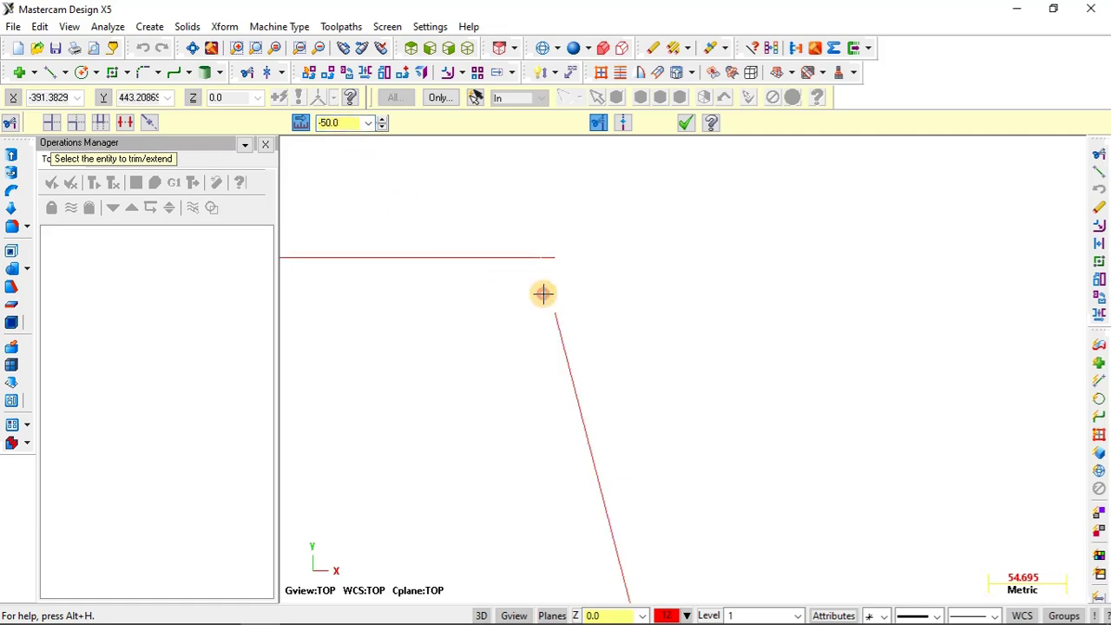
{"action": "left_click", "coordinate": [488, 261]}
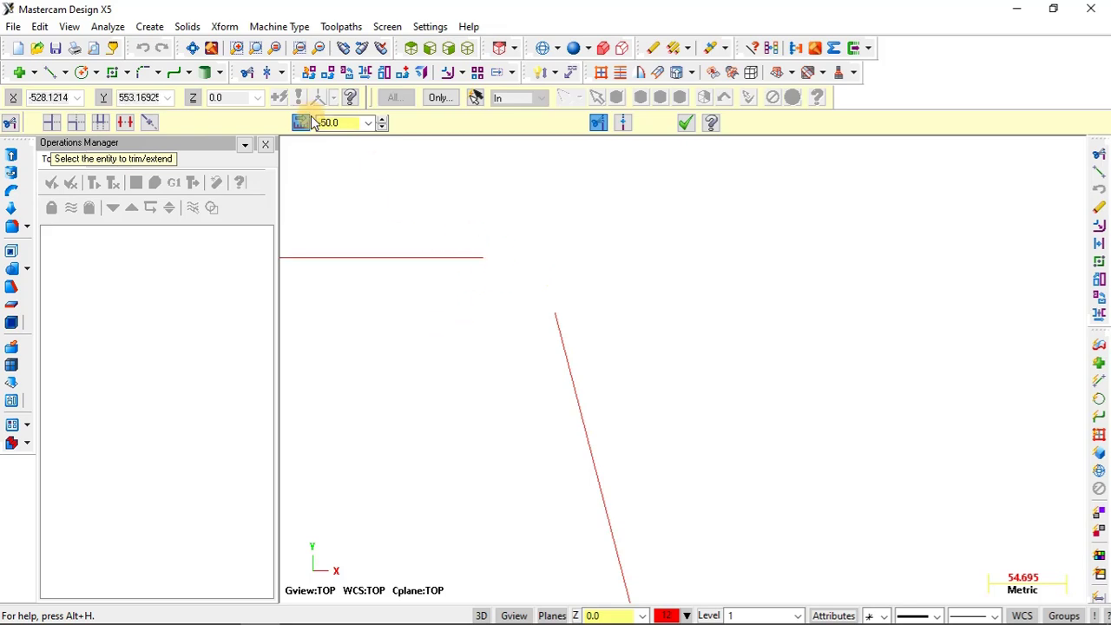
{"action": "double_click", "coordinate": [339, 122]}
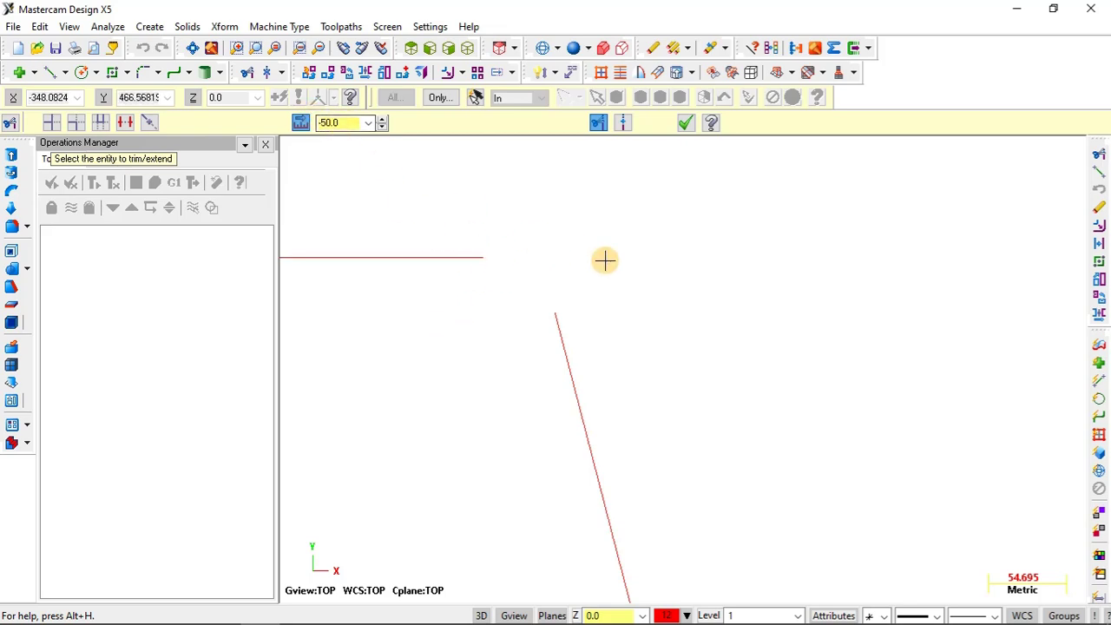
{"action": "scroll", "coordinate": [605, 260], "scroll_direction": "down", "scroll_amount": 3}
{"action": "left_click", "coordinate": [686, 127]}
Analyze the entity properties of the shortened left horizontal line, examining its endpoint coordinates and 2D length
{"action": "scroll", "coordinate": [637, 303], "scroll_direction": "down", "scroll_amount": 3}
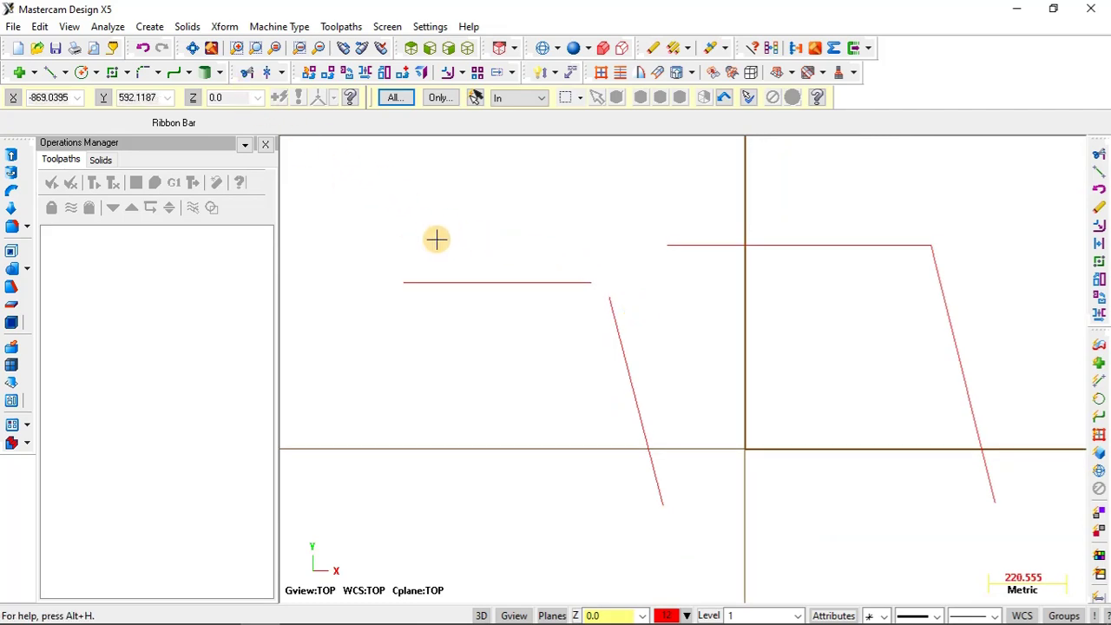
{"action": "scroll", "coordinate": [556, 308], "scroll_direction": "down", "scroll_amount": 2}
{"action": "scroll", "coordinate": [622, 303], "scroll_direction": "down", "scroll_amount": 1}
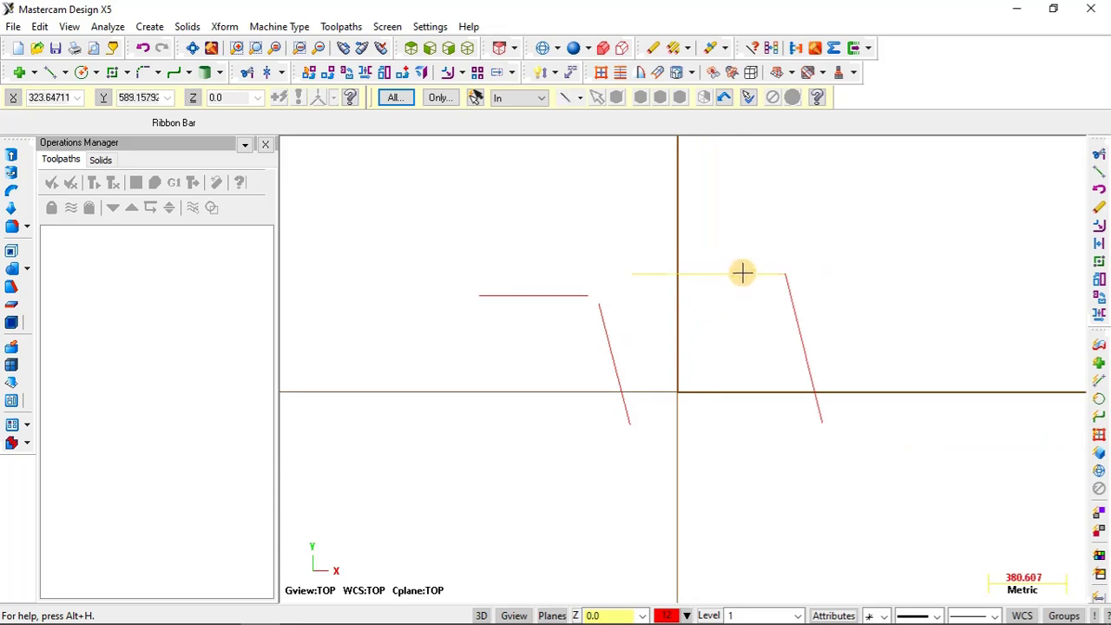
{"action": "scroll", "coordinate": [744, 261], "scroll_direction": "up", "scroll_amount": 1}
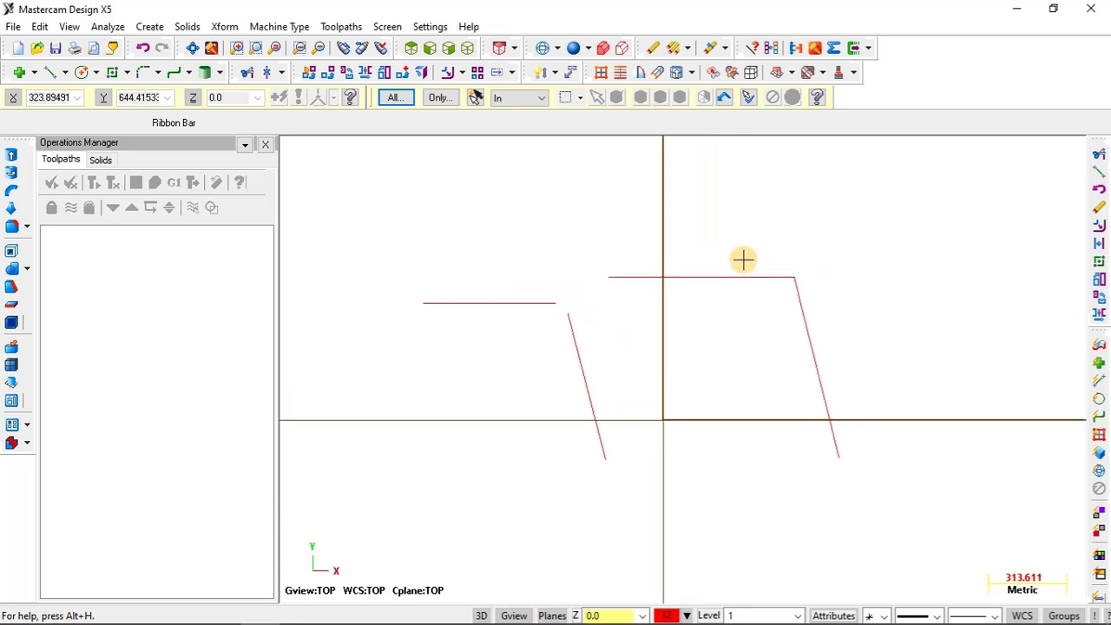
{"action": "left_click", "coordinate": [108, 27]}
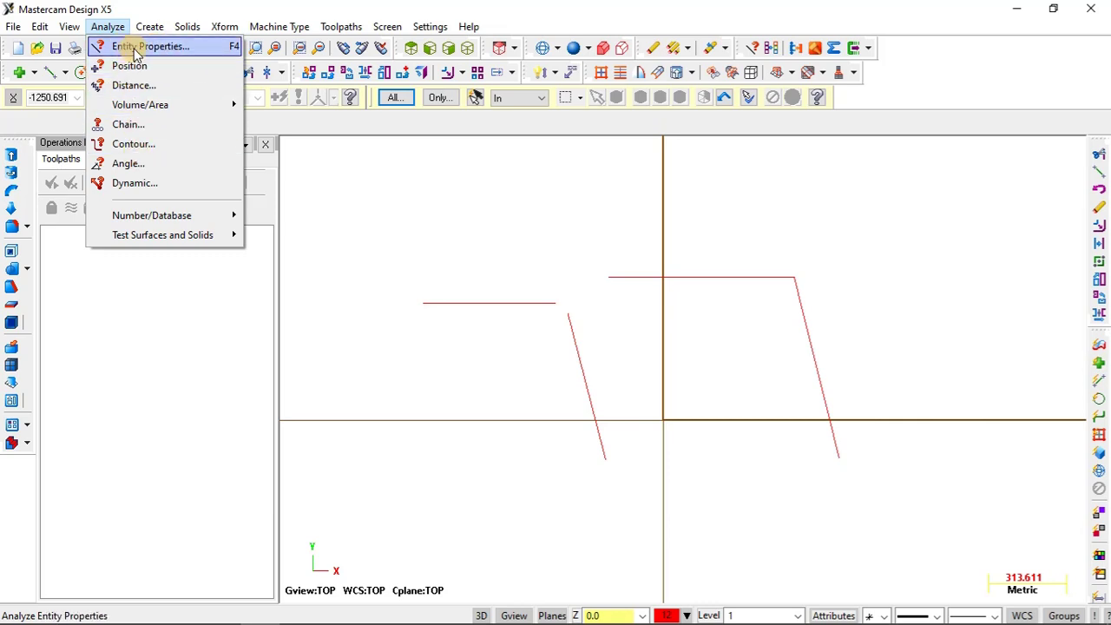
{"action": "left_click", "coordinate": [135, 48]}
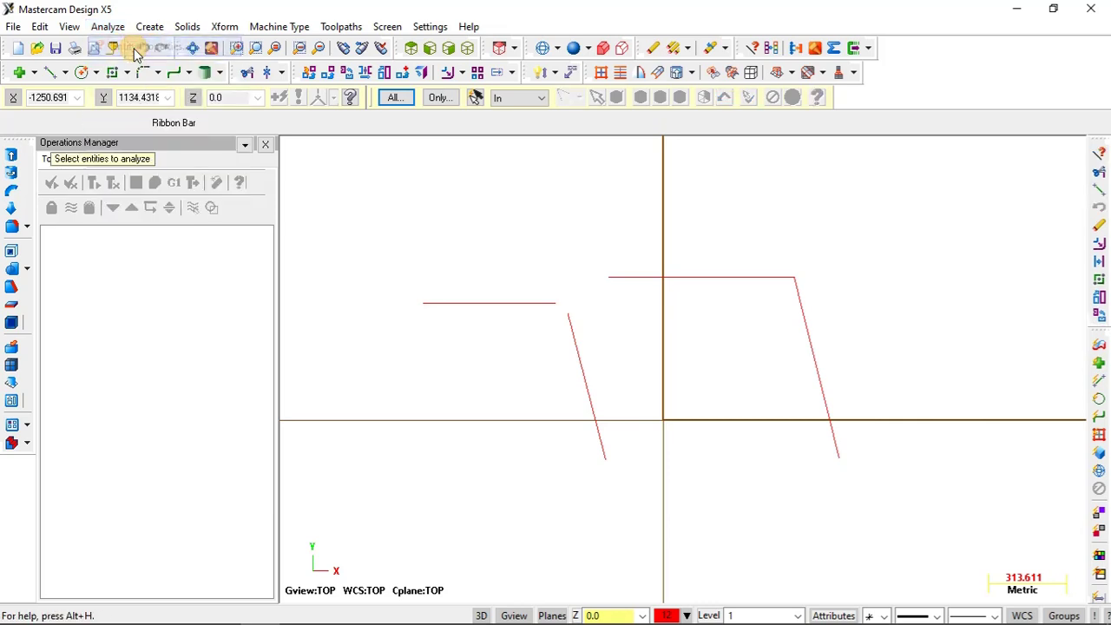
{"action": "left_click", "coordinate": [499, 301]}
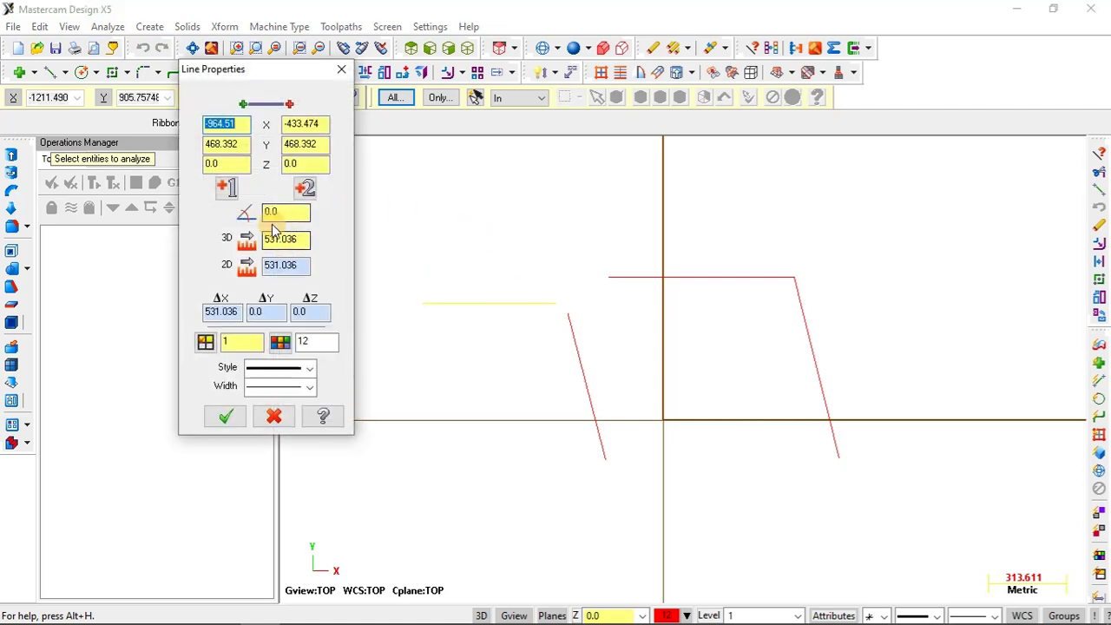
{"action": "left_click_drag", "start_coordinate": [269, 69], "coordinate": [236, 82]}
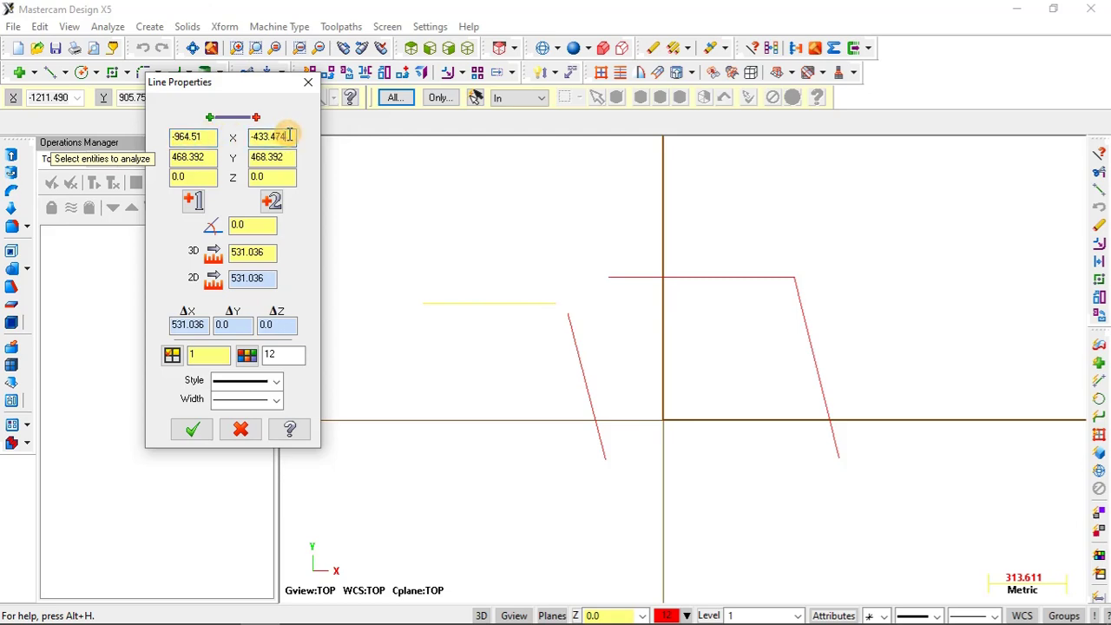
{"action": "double_click", "coordinate": [260, 279]}
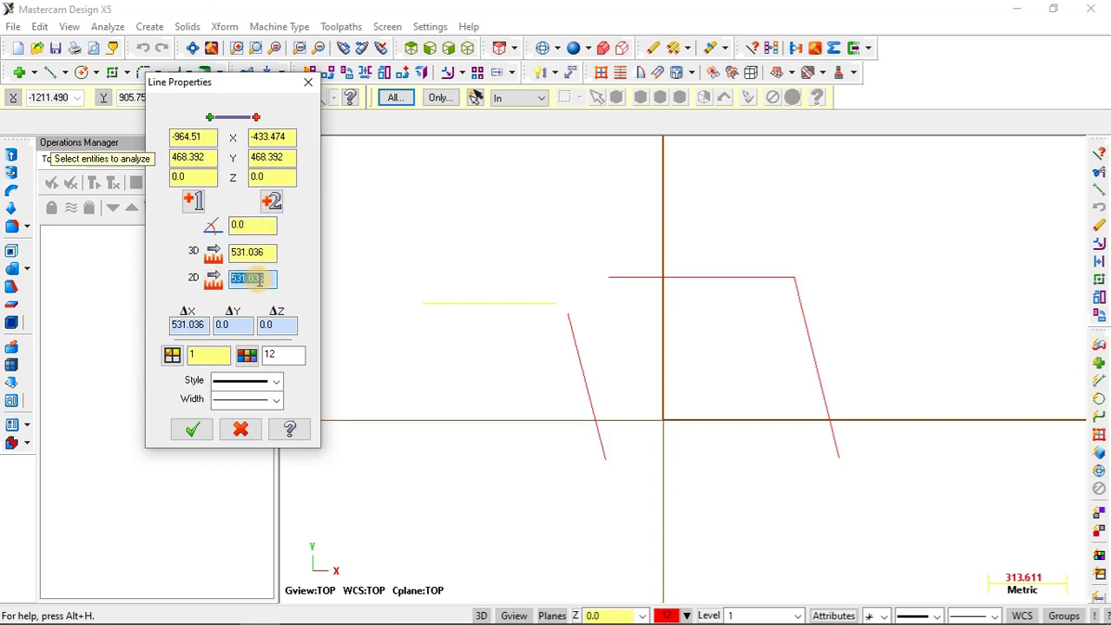
Close the line analysis and draw a circle of about 238 mm radius above the left horizontal line
{"action": "left_click", "coordinate": [195, 432]}
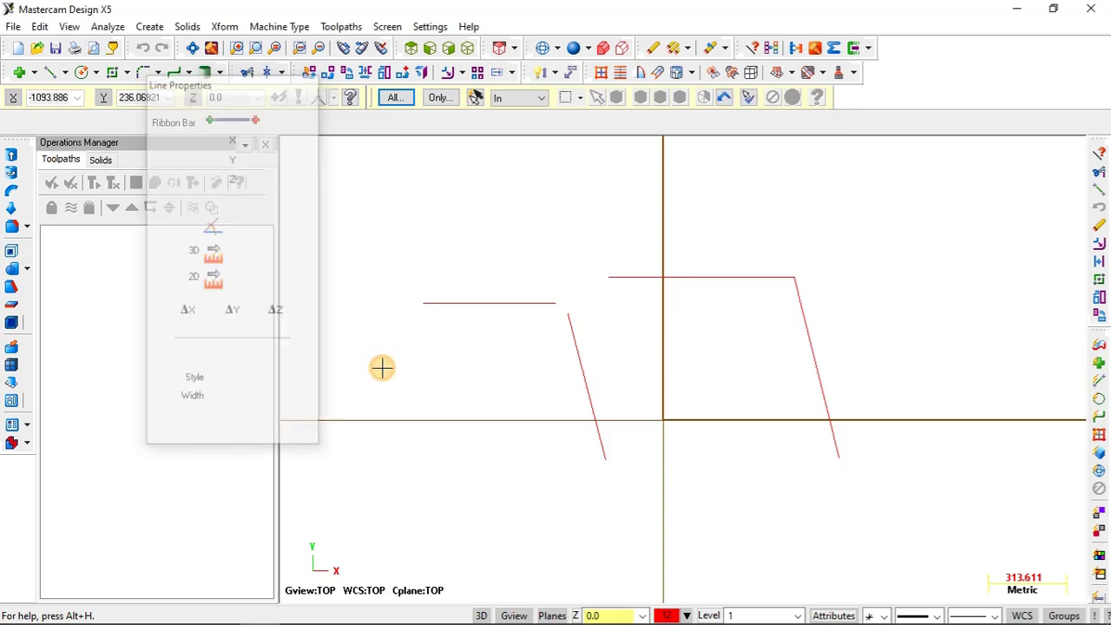
{"action": "left_click", "coordinate": [84, 73]}
{"action": "left_click", "coordinate": [422, 228]}
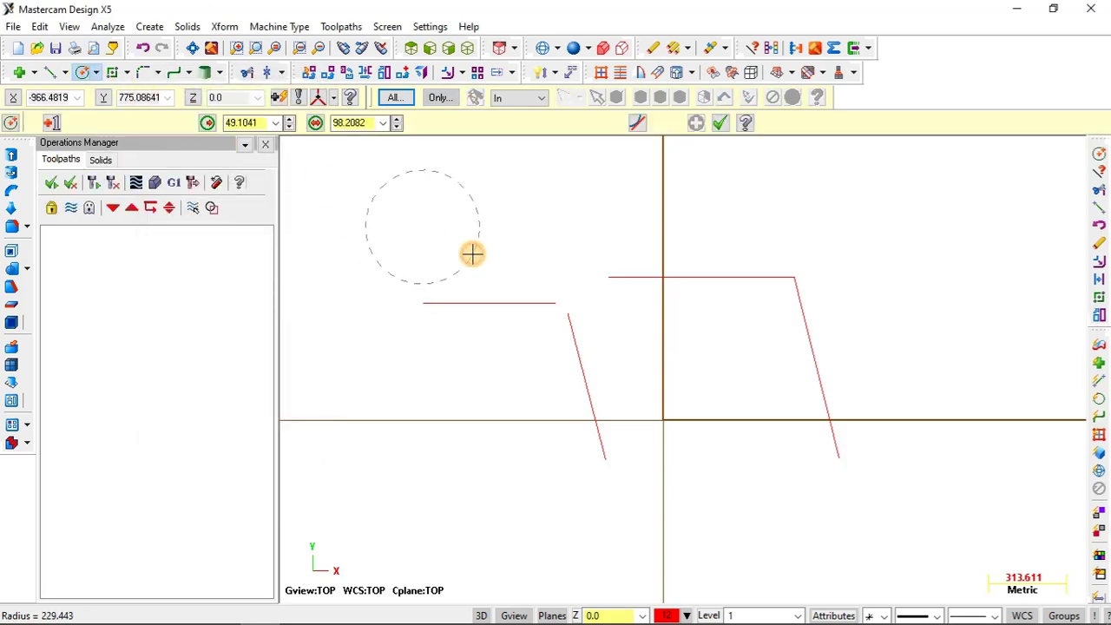
{"action": "left_click", "coordinate": [476, 255]}
{"action": "key", "text": "Escape"}
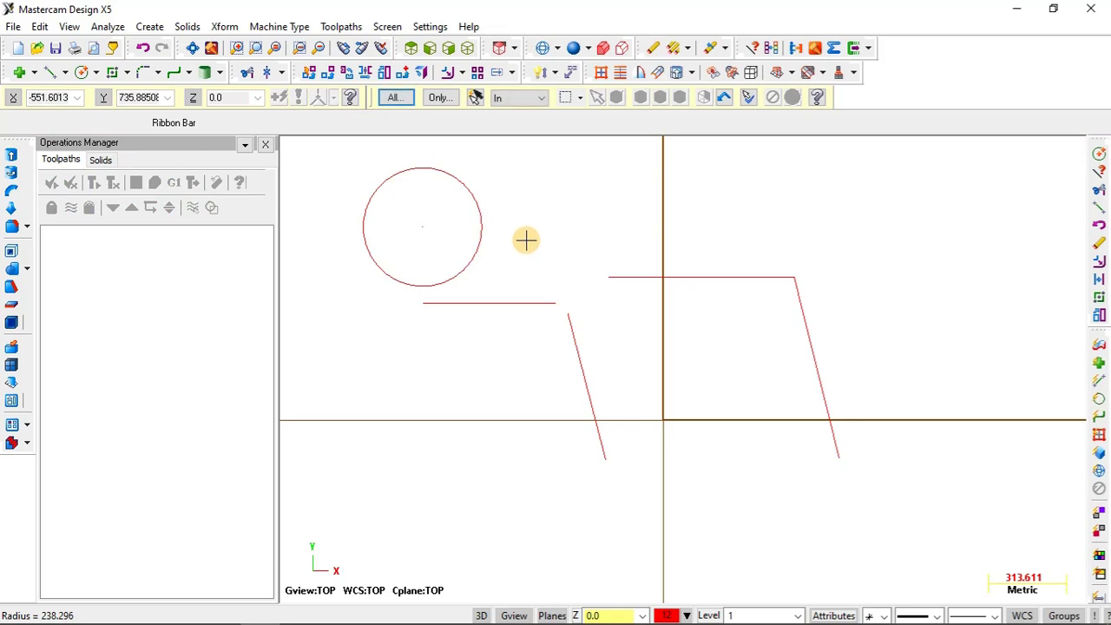
Draw a second circle with a diameter of 100 mm above the right horizontal line, near the vertical axis
{"action": "left_click", "coordinate": [84, 73]}
{"action": "scroll", "coordinate": [612, 215], "scroll_direction": "down", "scroll_amount": 1}
{"action": "scroll", "coordinate": [613, 215], "scroll_direction": "up", "scroll_amount": 2}
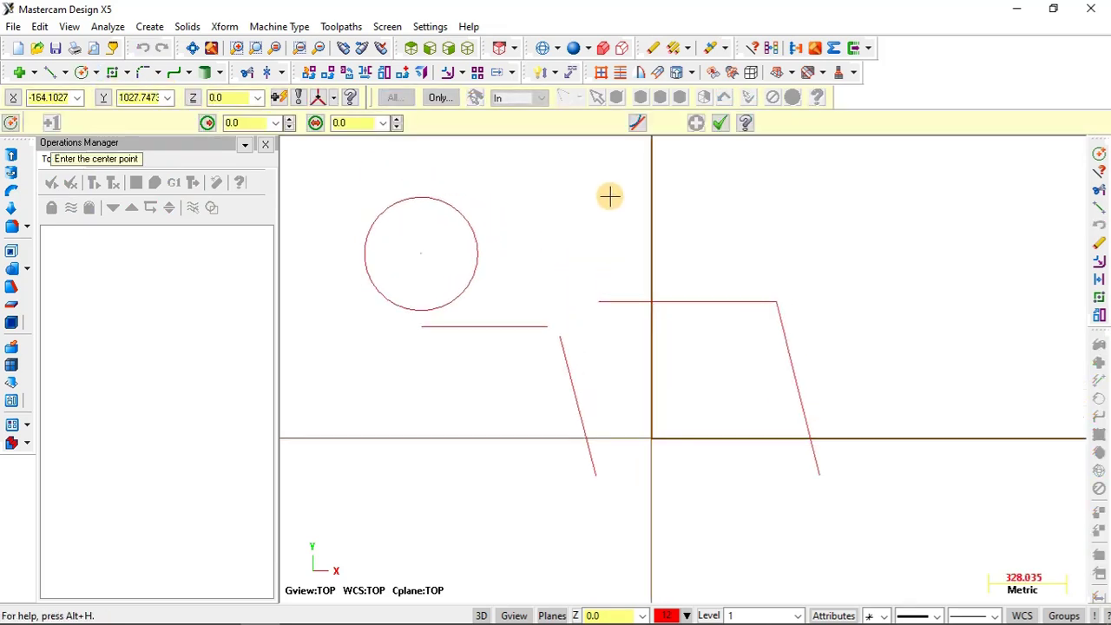
{"action": "left_click", "coordinate": [592, 190]}
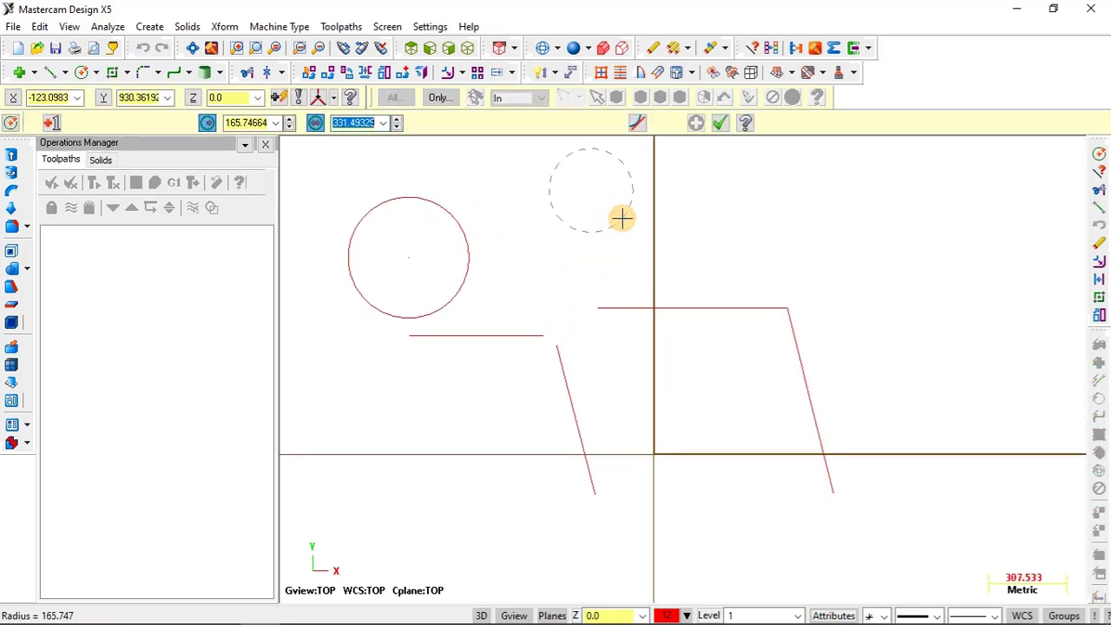
{"action": "type", "text": "100"}
{"action": "key", "text": "Return"}
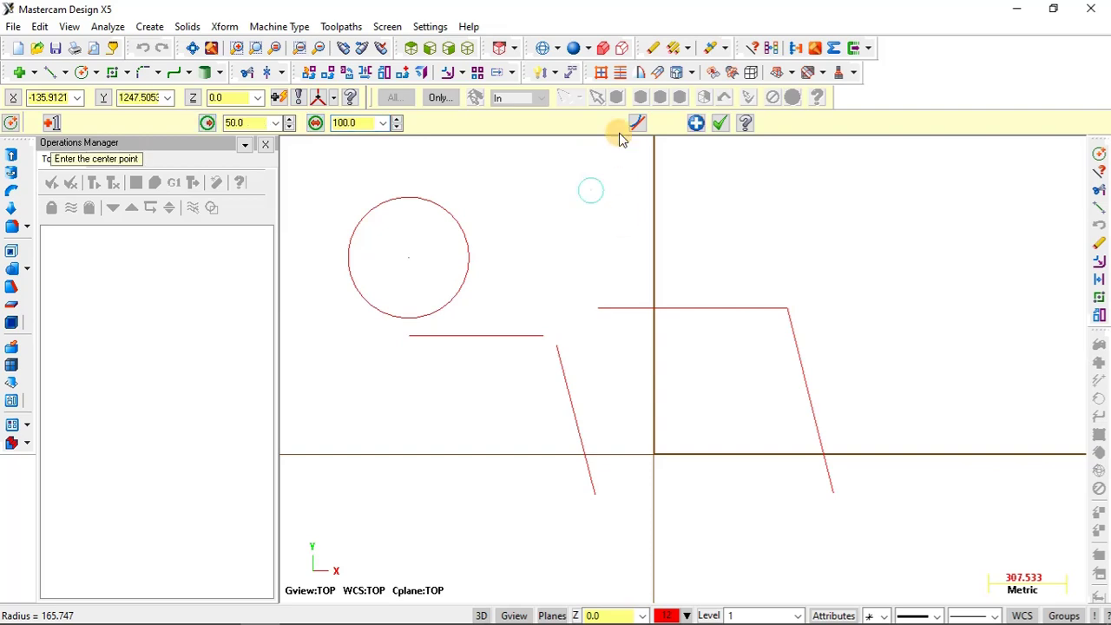
{"action": "scroll", "coordinate": [613, 169], "scroll_direction": "up", "scroll_amount": 2}
{"action": "key", "text": "Escape"}
Analyze the entity properties of the small circle, examining its diameter, center coordinates and sweep angle
{"action": "scroll", "coordinate": [576, 191], "scroll_direction": "up", "scroll_amount": 2}
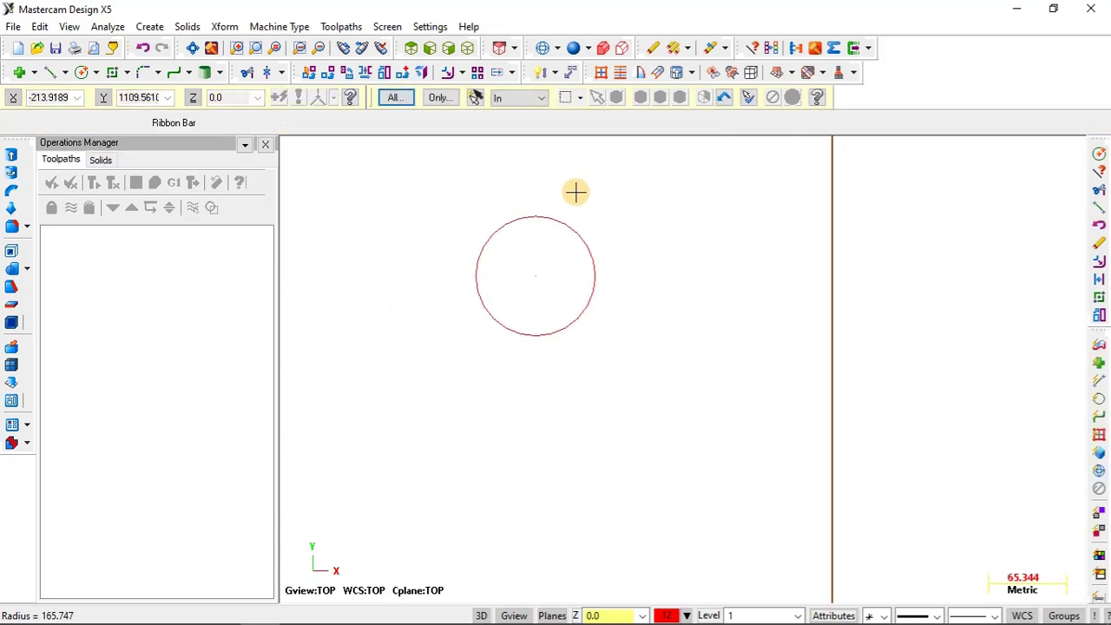
{"action": "left_click", "coordinate": [108, 27]}
{"action": "left_click", "coordinate": [124, 43]}
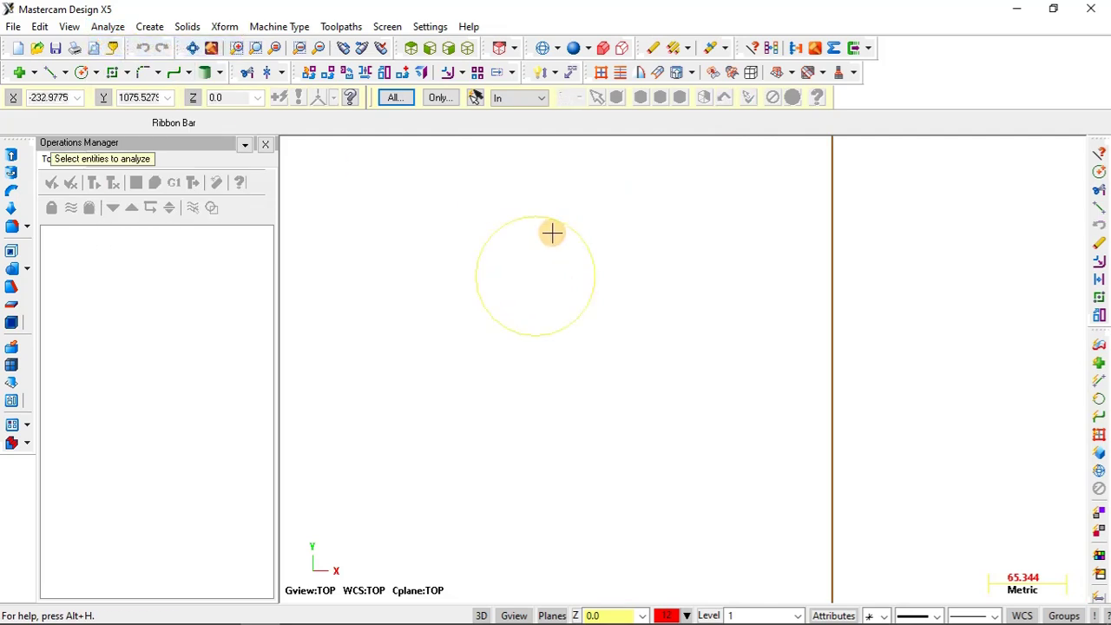
{"action": "left_click", "coordinate": [579, 242]}
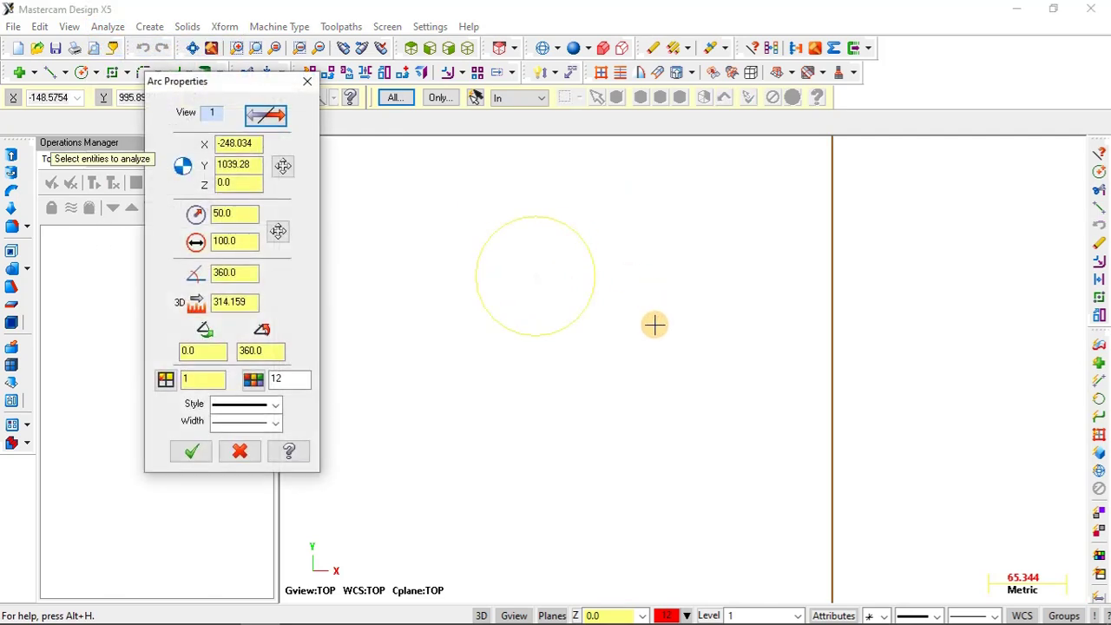
{"action": "double_click", "coordinate": [244, 240]}
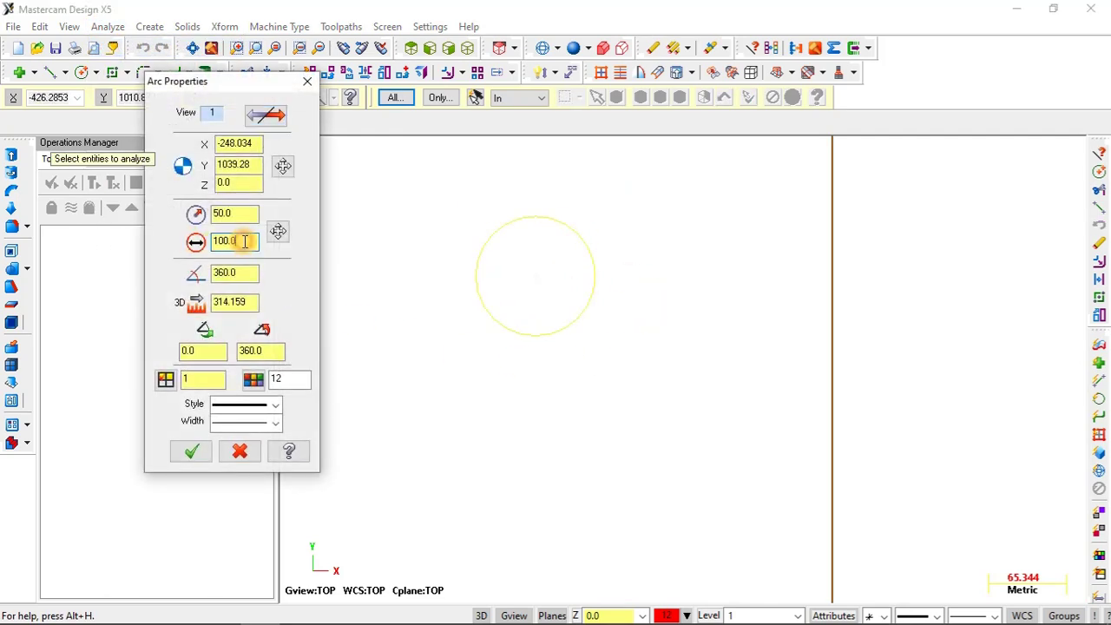
{"action": "double_click", "coordinate": [236, 143]}
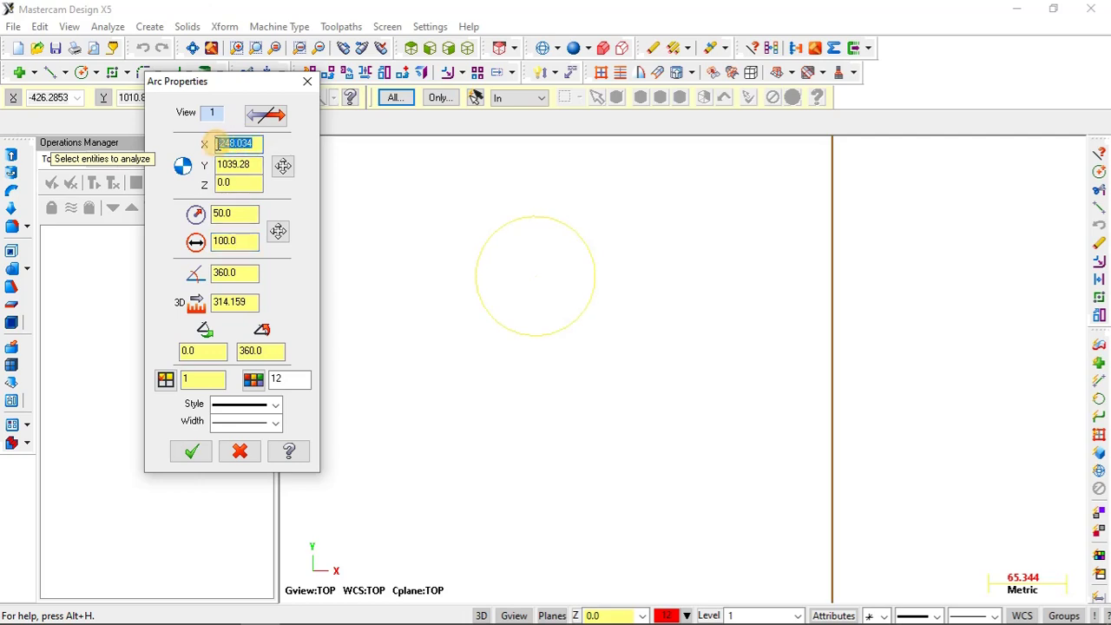
{"action": "double_click", "coordinate": [250, 165]}
{"action": "double_click", "coordinate": [224, 144]}
{"action": "left_click", "coordinate": [246, 275]}
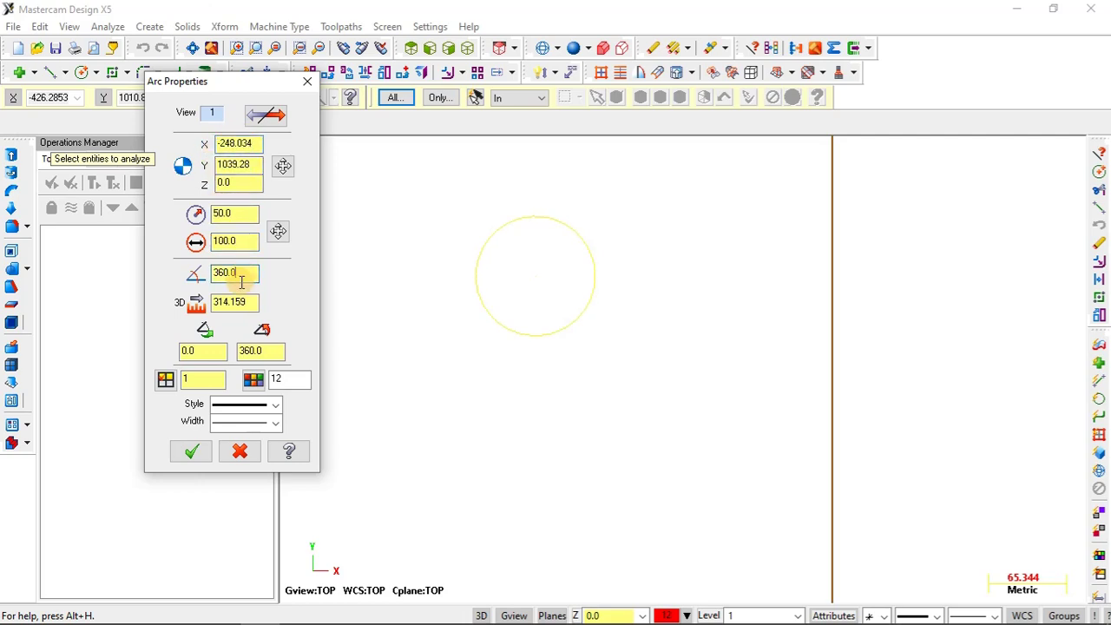
{"action": "left_click", "coordinate": [191, 451]}
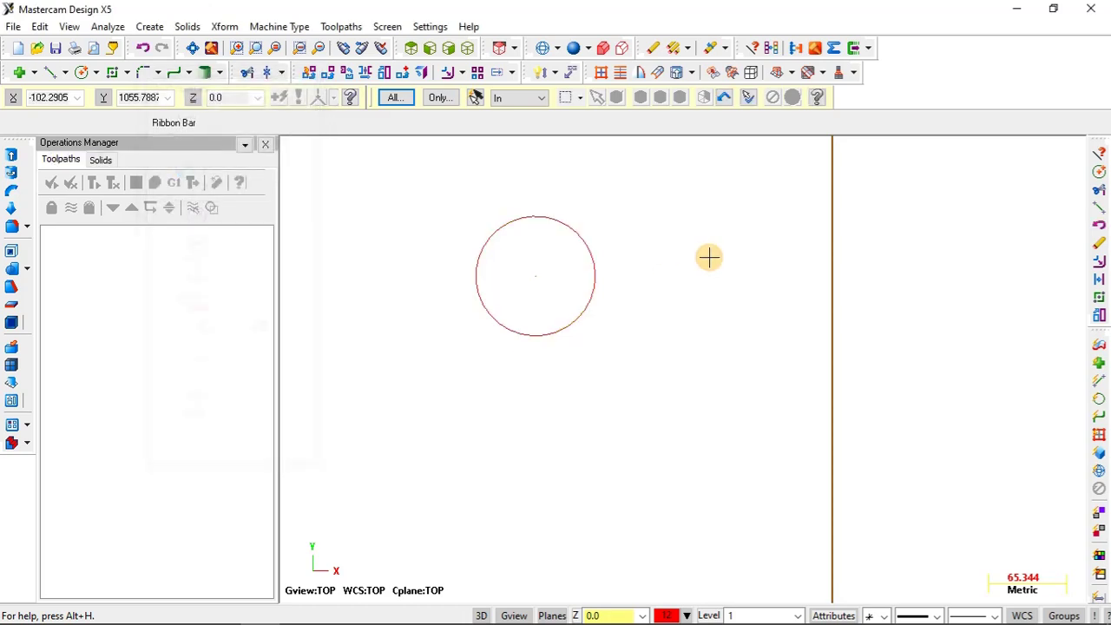
Analyze the position of the small circle's center point, examining its X, Y and Z coordinates
{"action": "scroll", "coordinate": [709, 257], "scroll_direction": "down", "scroll_amount": 1}
{"action": "scroll", "coordinate": [635, 235], "scroll_direction": "down", "scroll_amount": 3}
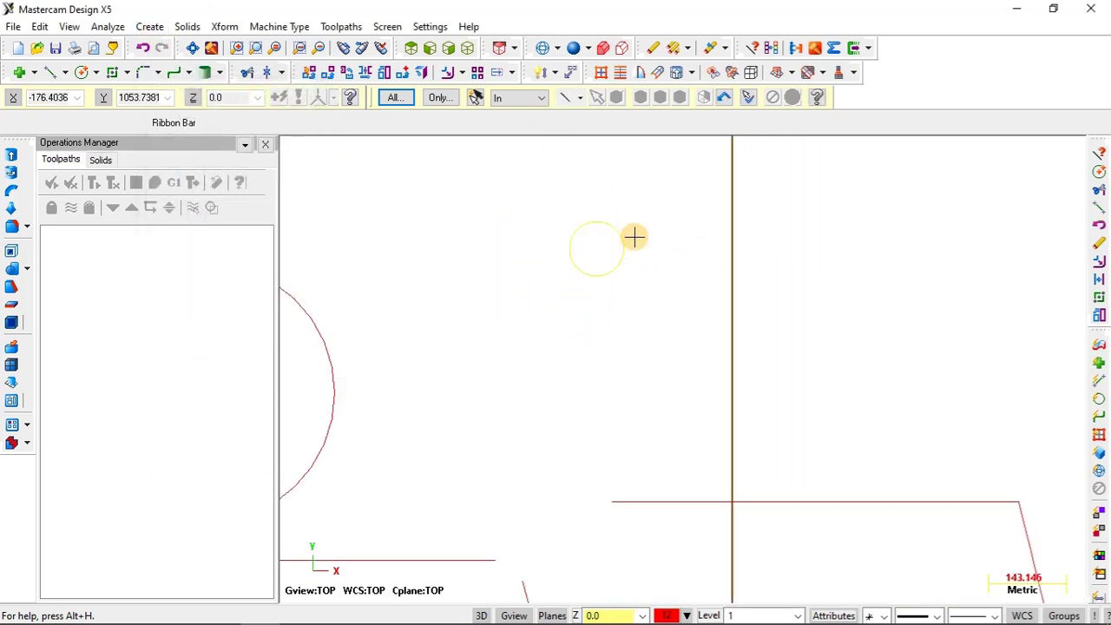
{"action": "left_click", "coordinate": [111, 27]}
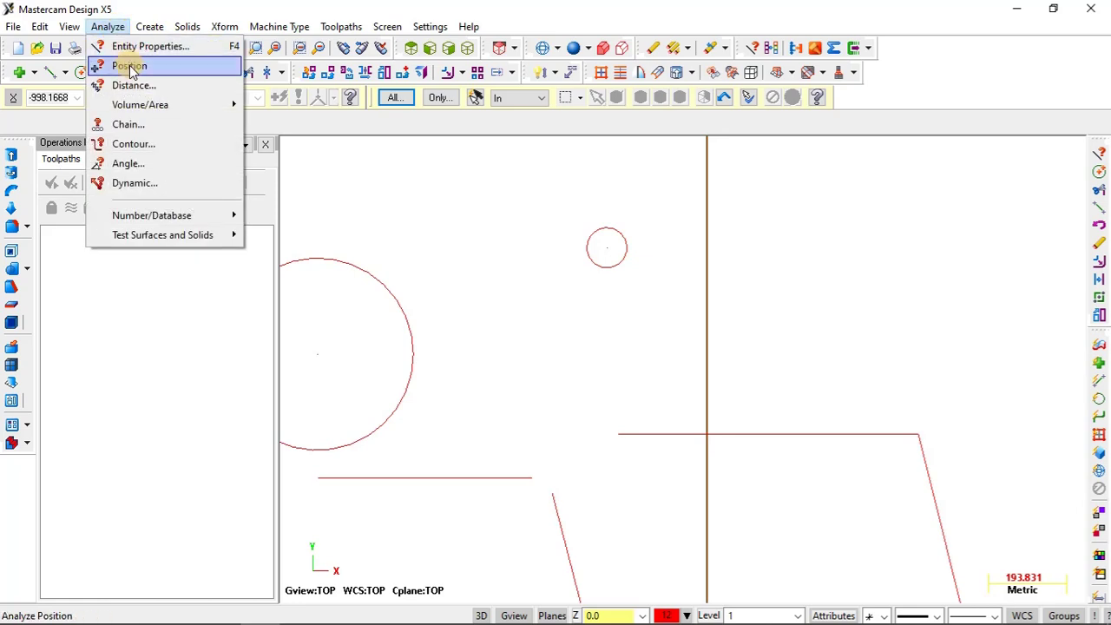
{"action": "left_click", "coordinate": [131, 67]}
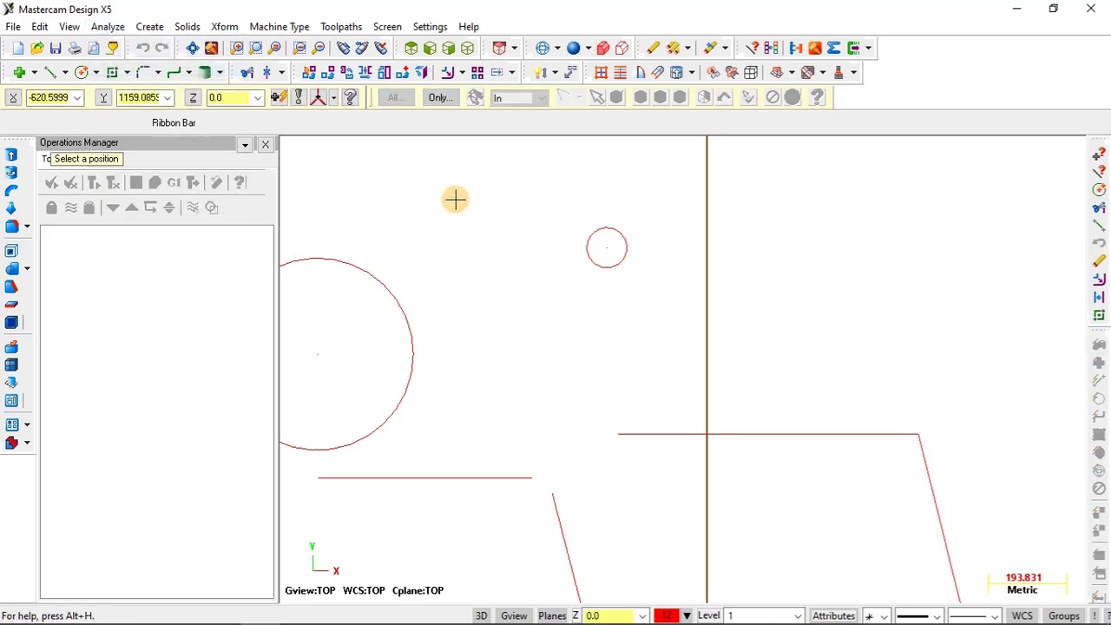
{"action": "scroll", "coordinate": [488, 207], "scroll_direction": "down", "scroll_amount": 1}
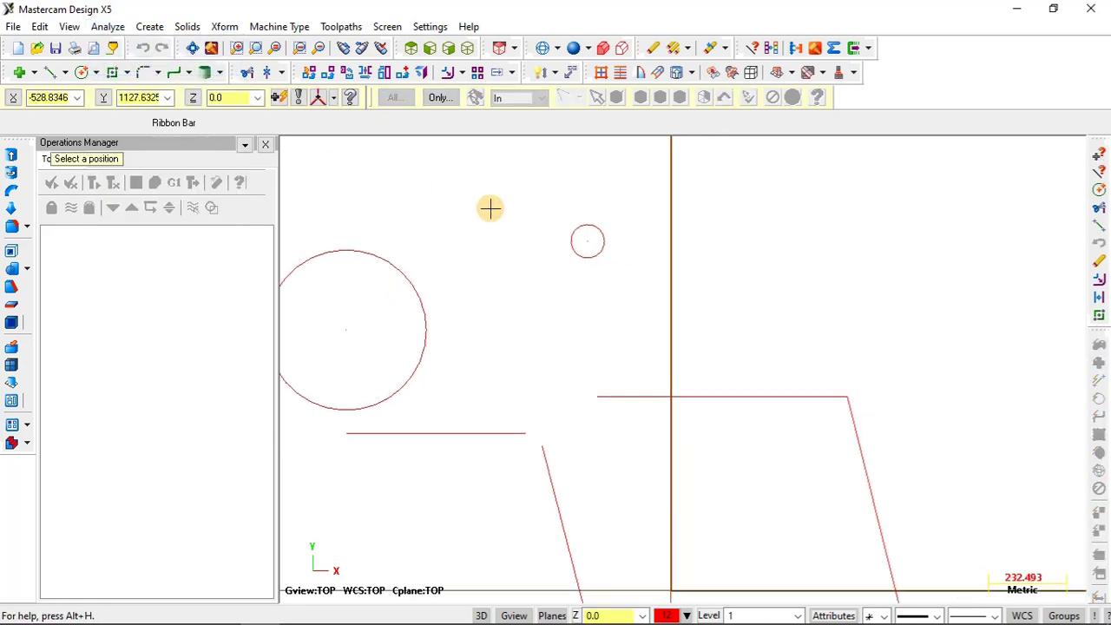
{"action": "scroll", "coordinate": [585, 243], "scroll_direction": "up", "scroll_amount": 2}
{"action": "left_click", "coordinate": [581, 241]}
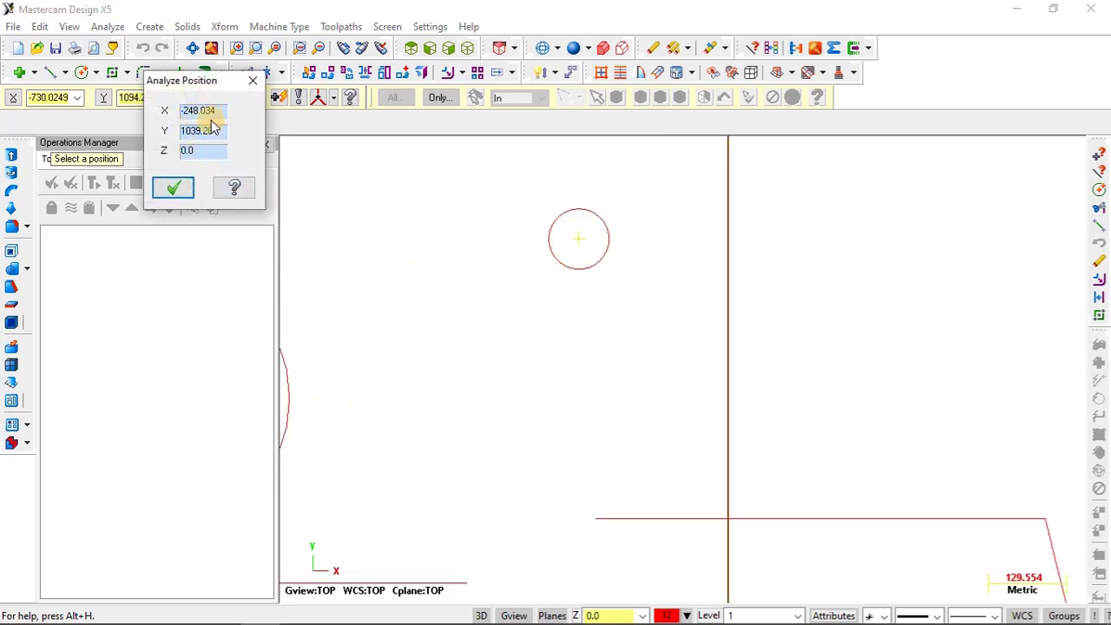
{"action": "left_click", "coordinate": [173, 187]}
Analyze the position of the right horizontal line's left endpoint
{"action": "scroll", "coordinate": [553, 203], "scroll_direction": "down", "scroll_amount": 2}
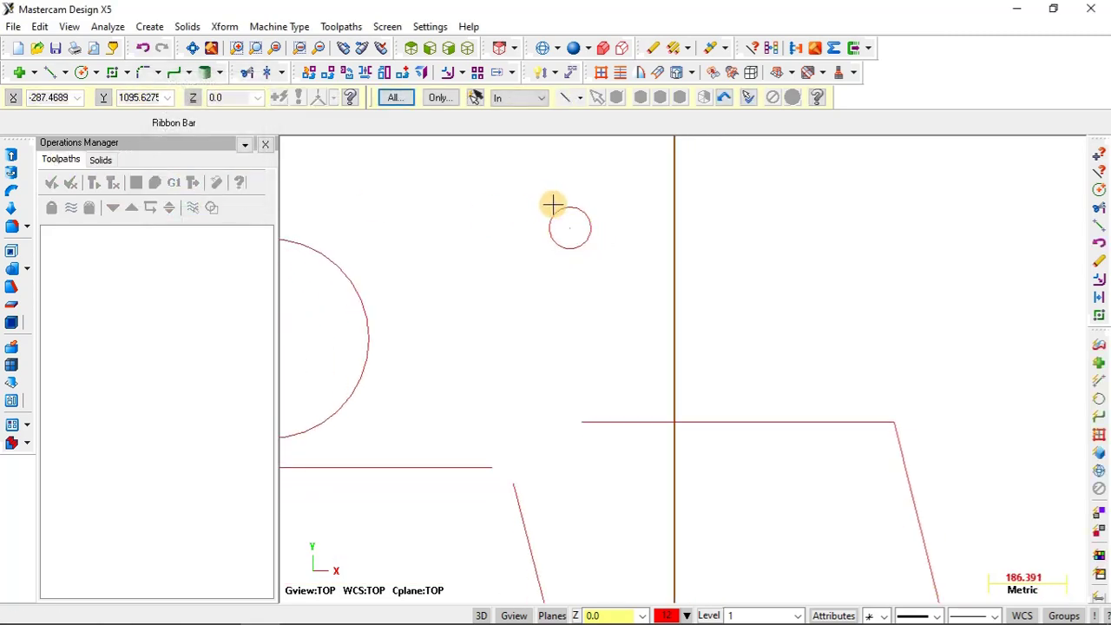
{"action": "left_click", "coordinate": [108, 26]}
{"action": "left_click", "coordinate": [127, 65]}
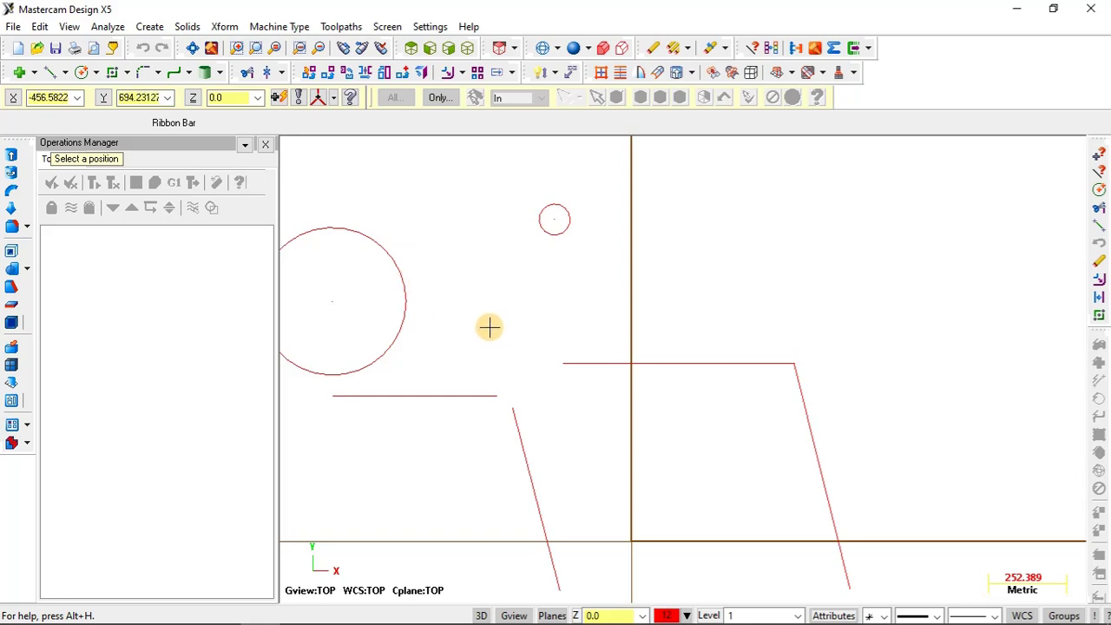
{"action": "scroll", "coordinate": [499, 330], "scroll_direction": "up", "scroll_amount": 2}
{"action": "scroll", "coordinate": [368, 259], "scroll_direction": "down", "scroll_amount": 1}
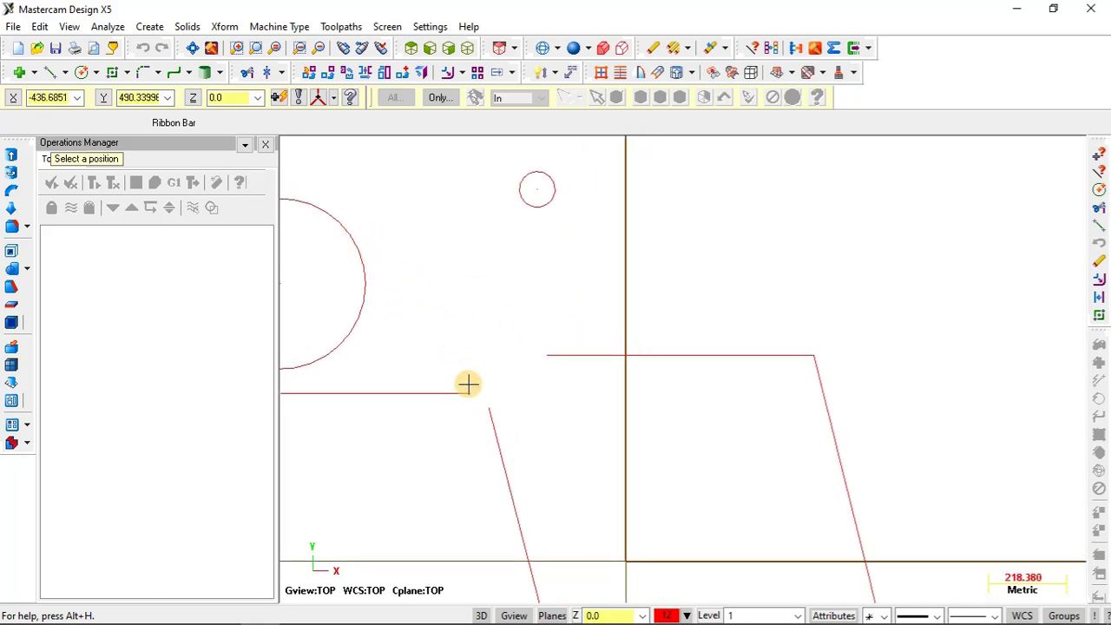
{"action": "left_click", "coordinate": [552, 357]}
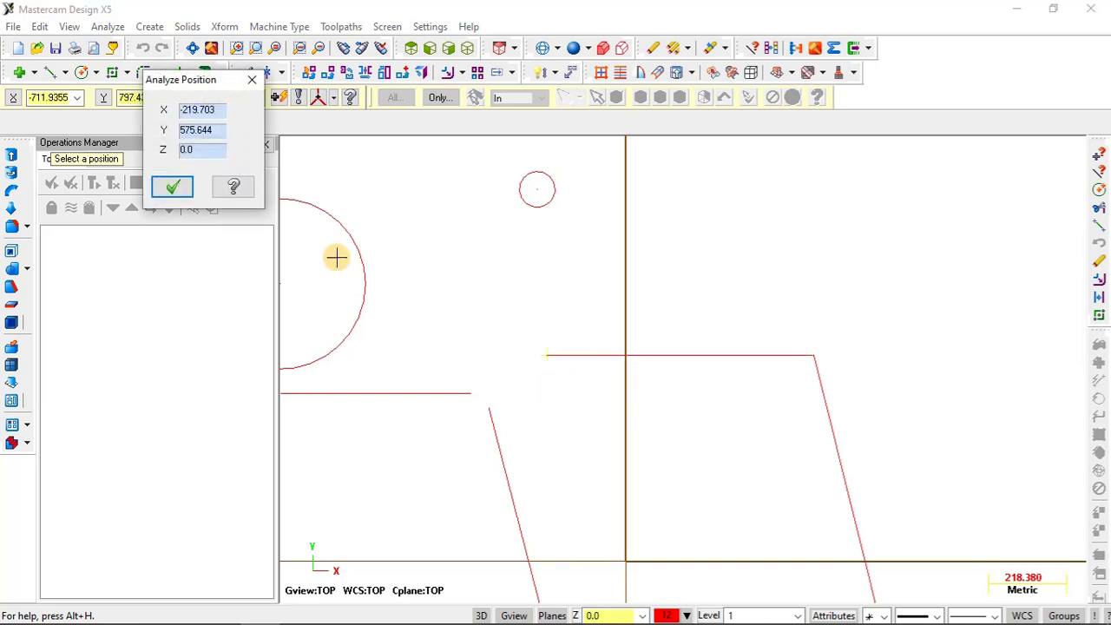
{"action": "left_click", "coordinate": [172, 187]}
Measure the distance from the left horizontal line's right endpoint to the right horizontal line's left endpoint
{"action": "scroll", "coordinate": [664, 308], "scroll_direction": "down", "scroll_amount": 2}
{"action": "scroll", "coordinate": [665, 308], "scroll_direction": "down", "scroll_amount": 1}
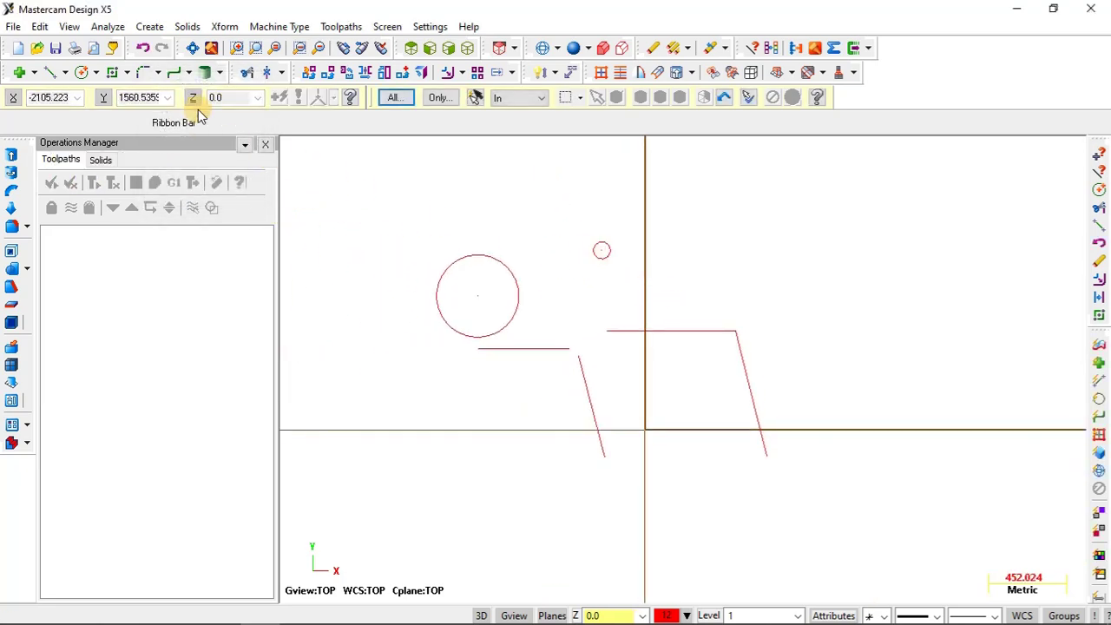
{"action": "left_click", "coordinate": [110, 29]}
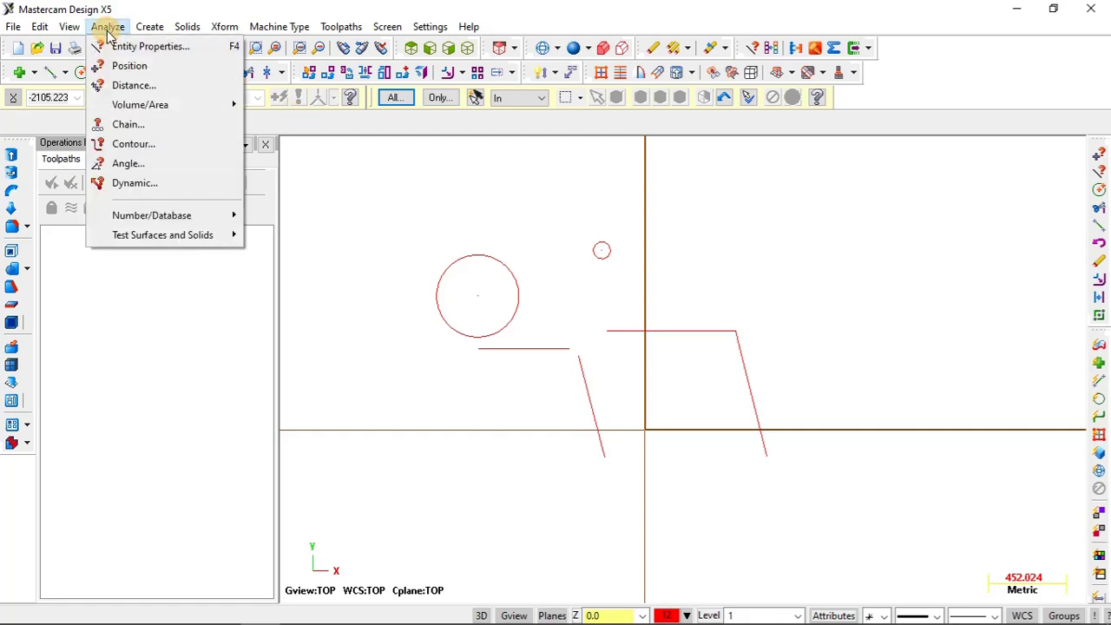
{"action": "left_click", "coordinate": [135, 86]}
{"action": "scroll", "coordinate": [660, 252], "scroll_direction": "up", "scroll_amount": 3}
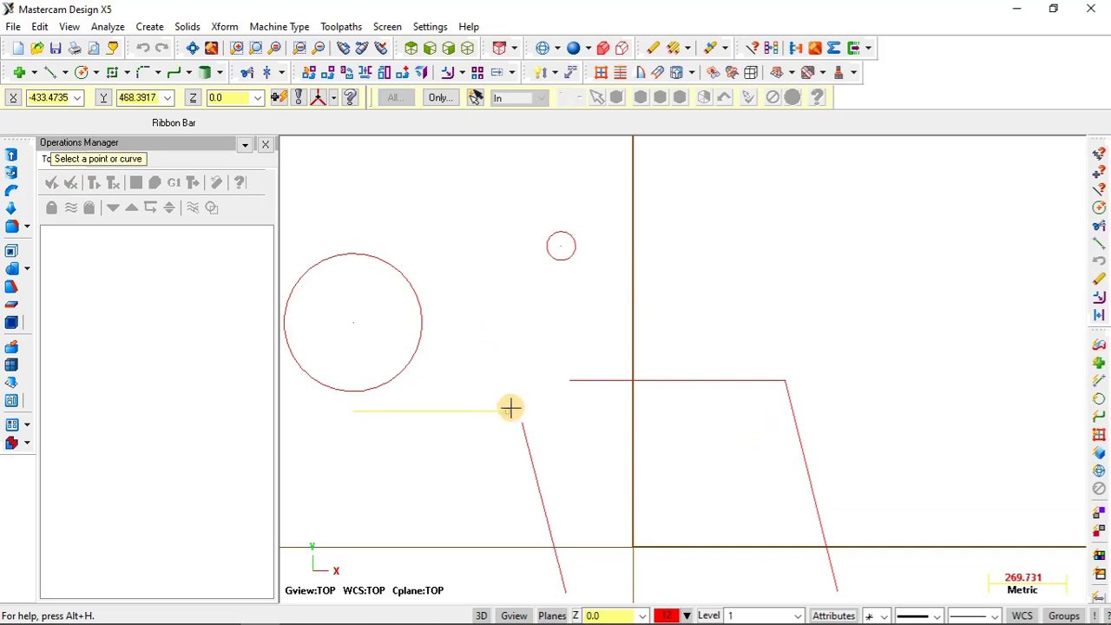
{"action": "left_click", "coordinate": [508, 413]}
{"action": "left_click", "coordinate": [570, 383]}
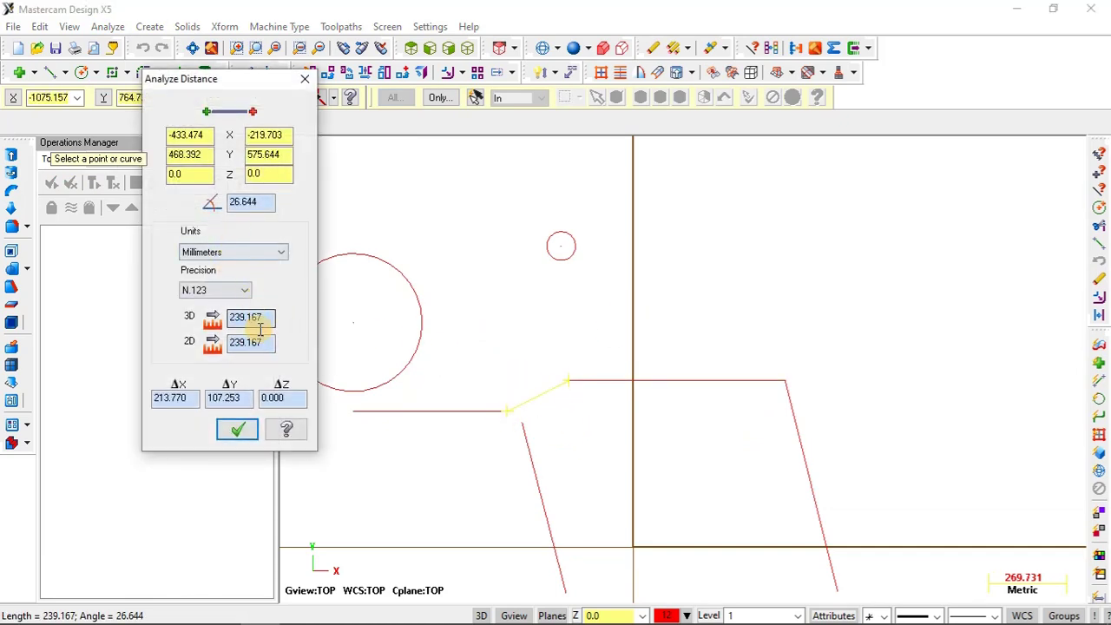
Examine the 2D and 3D lengths in the distance analysis, then close it
{"action": "left_click_drag", "start_coordinate": [267, 342], "coordinate": [241, 346]}
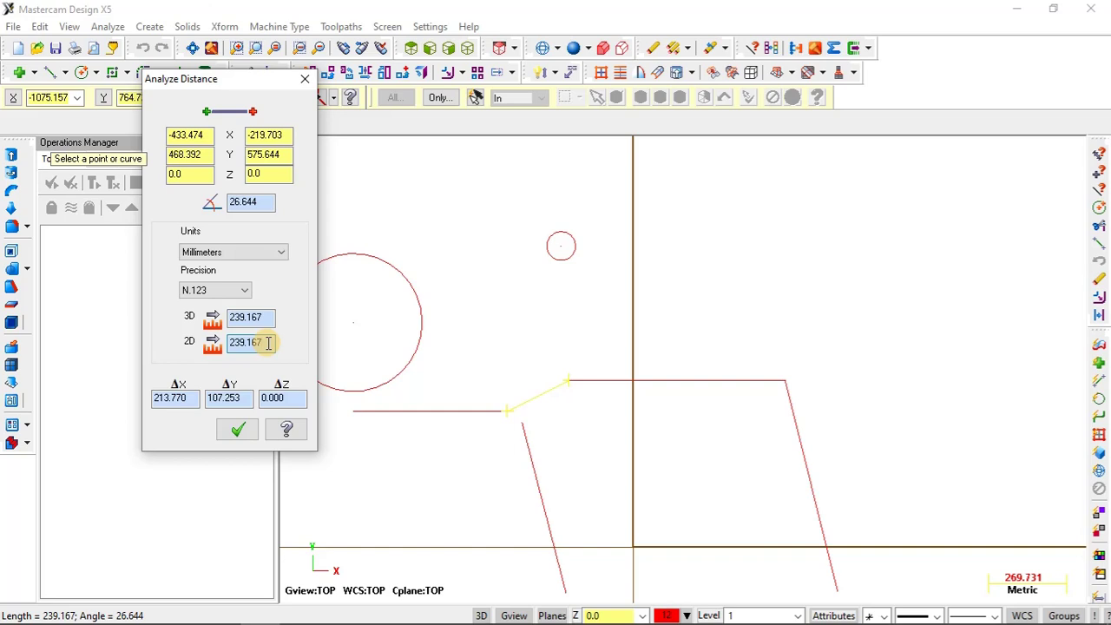
{"action": "left_click_drag", "start_coordinate": [273, 343], "coordinate": [242, 344]}
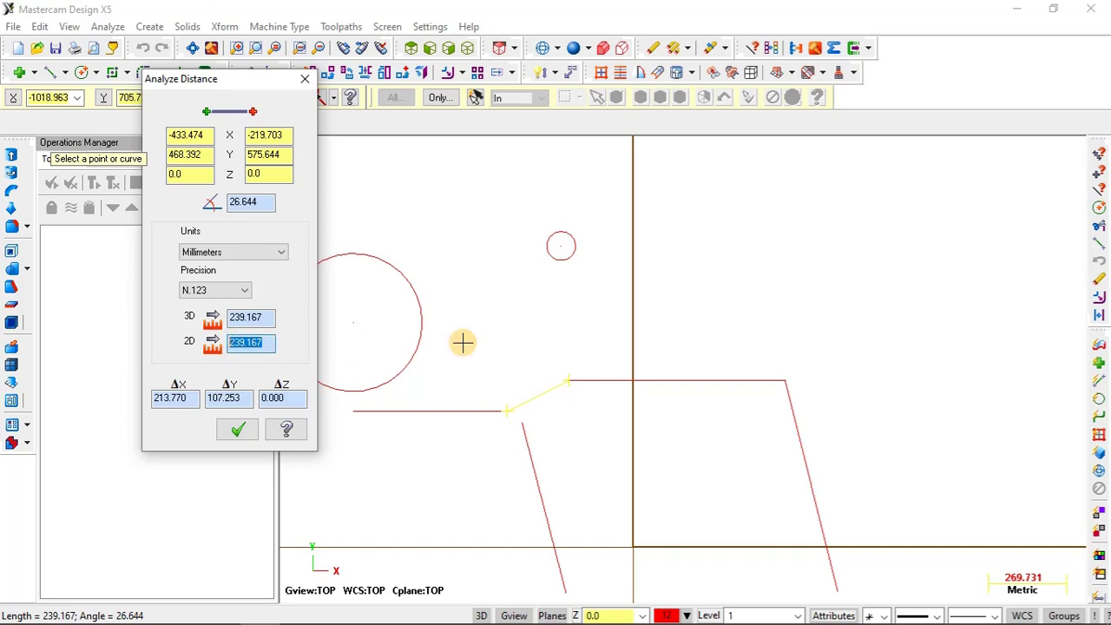
{"action": "scroll", "coordinate": [672, 328], "scroll_direction": "down", "scroll_amount": 3}
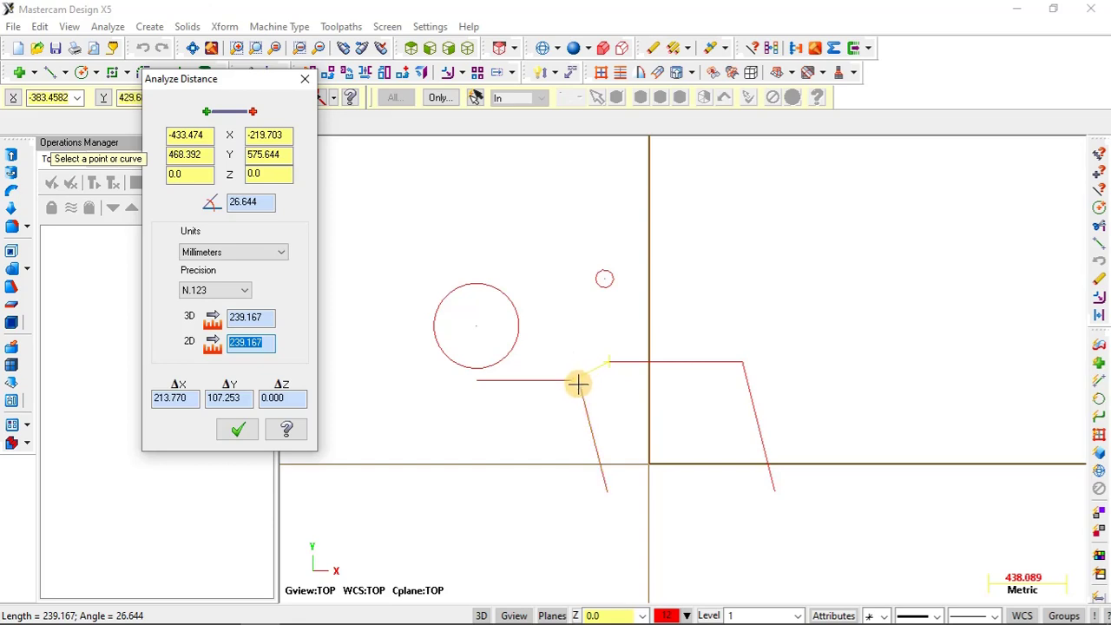
{"action": "scroll", "coordinate": [594, 404], "scroll_direction": "up", "scroll_amount": 1}
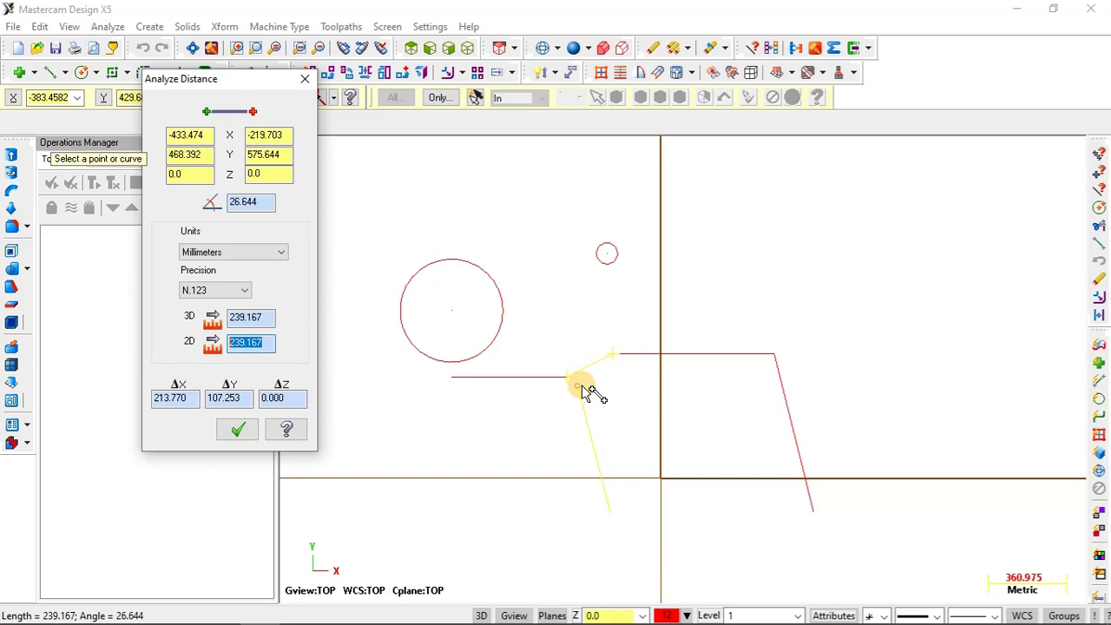
{"action": "left_click", "coordinate": [269, 342]}
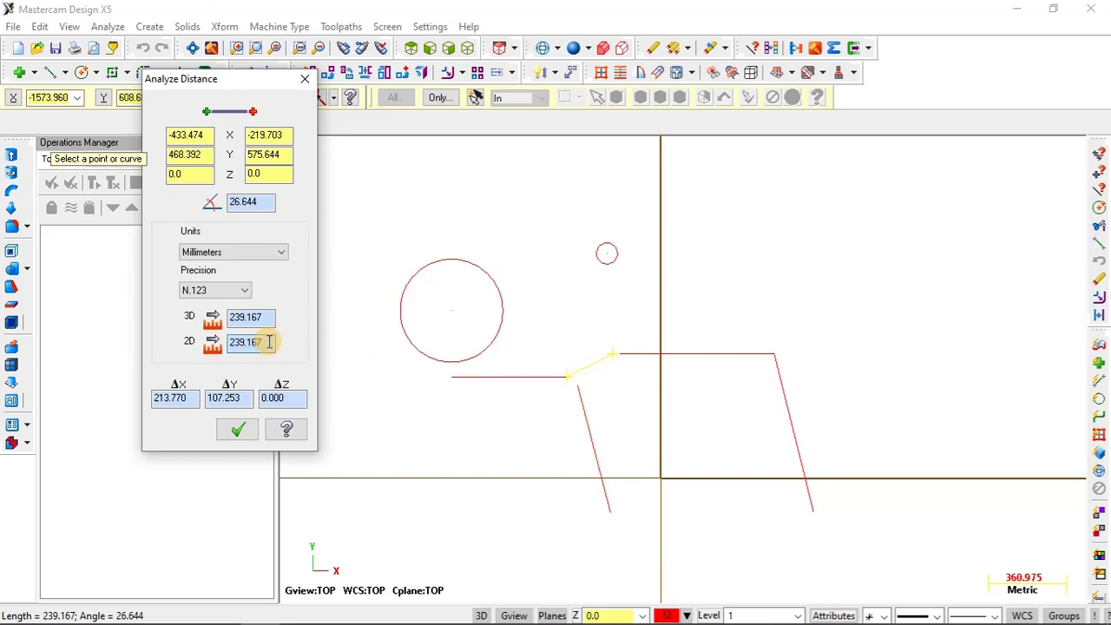
{"action": "left_click_drag", "start_coordinate": [269, 342], "coordinate": [229, 343]}
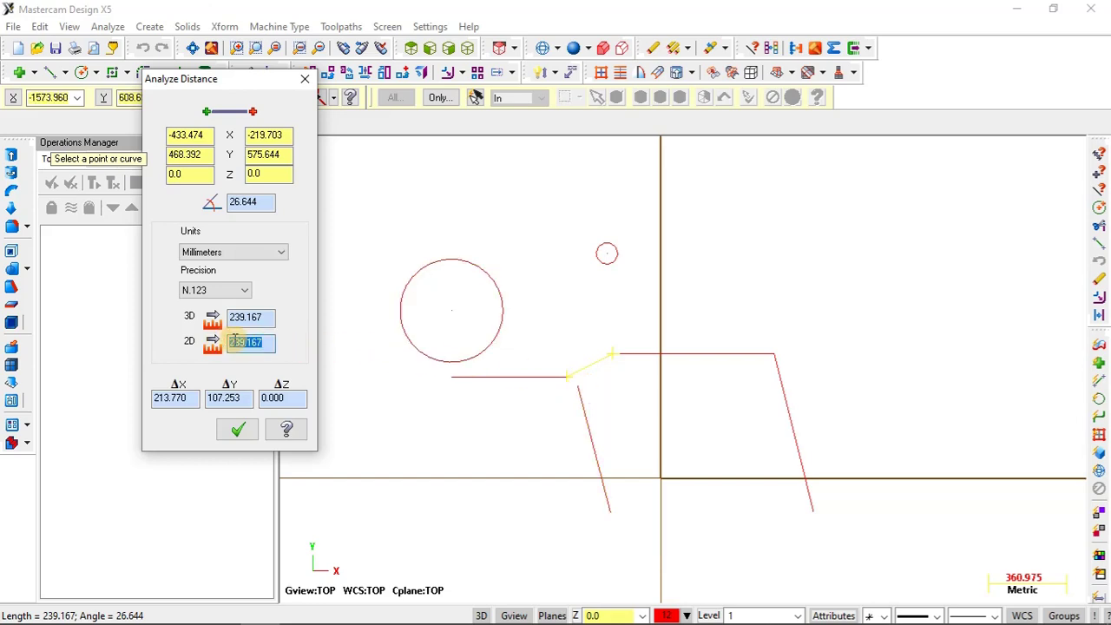
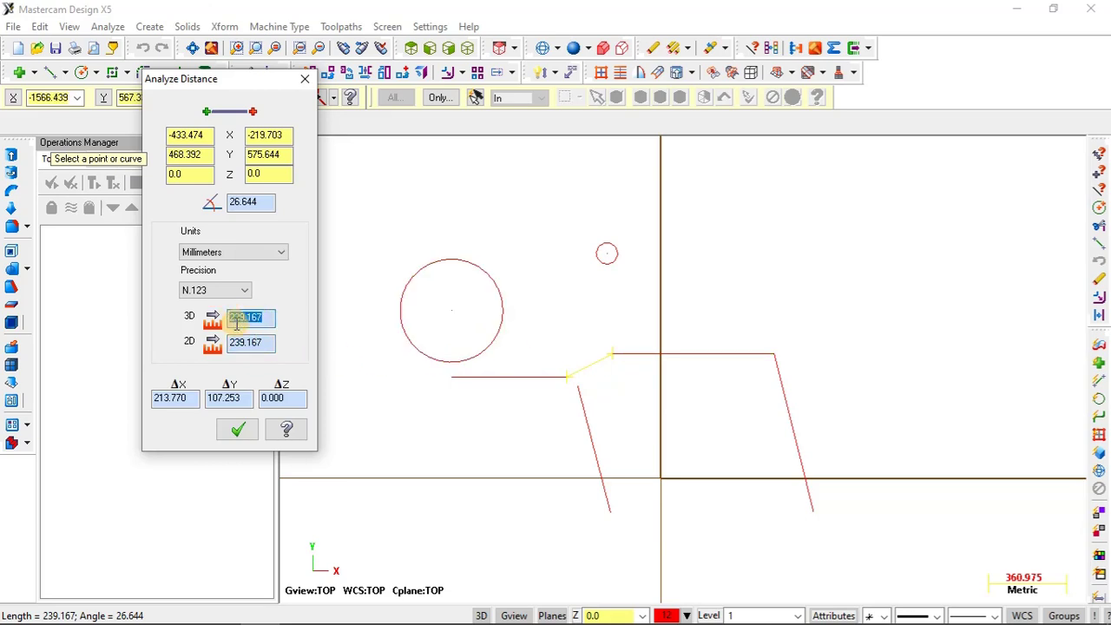
{"action": "left_click", "coordinate": [234, 428]}
Analyze the 2D area of the large circle, examine its area and perimeter, and close the analysis
{"action": "left_click", "coordinate": [108, 26]}
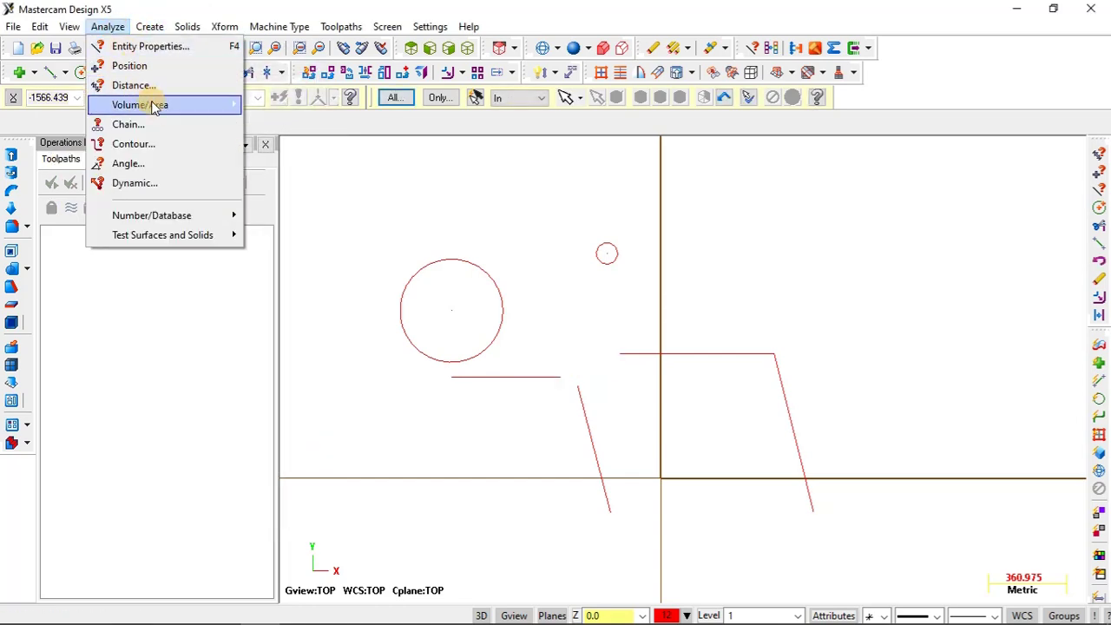
{"action": "mouse_move", "coordinate": [162, 113]}
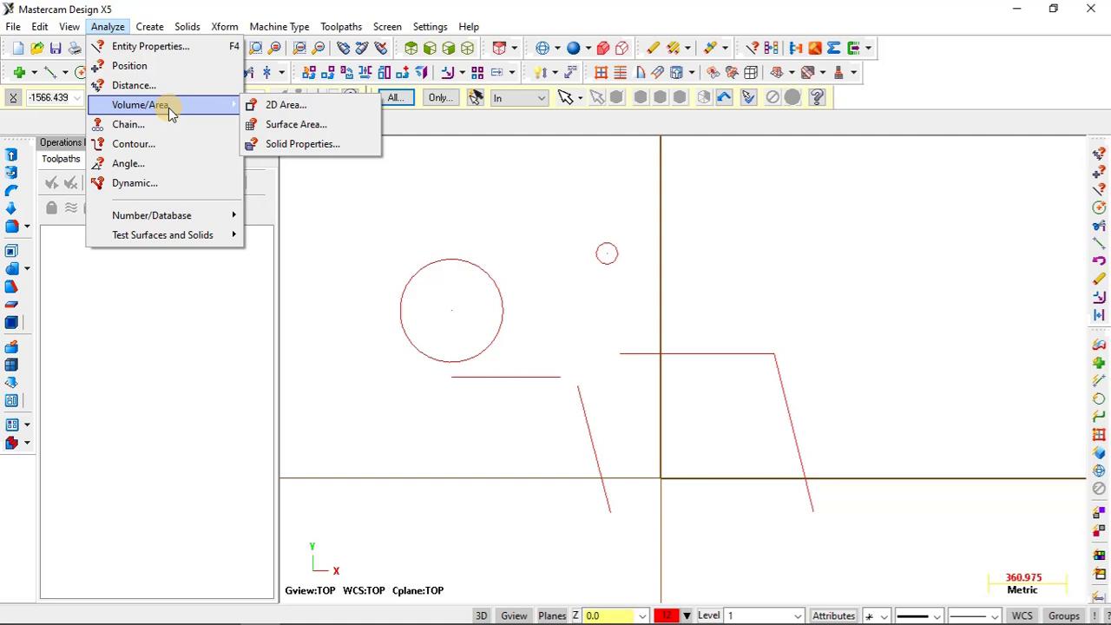
{"action": "left_click", "coordinate": [284, 105]}
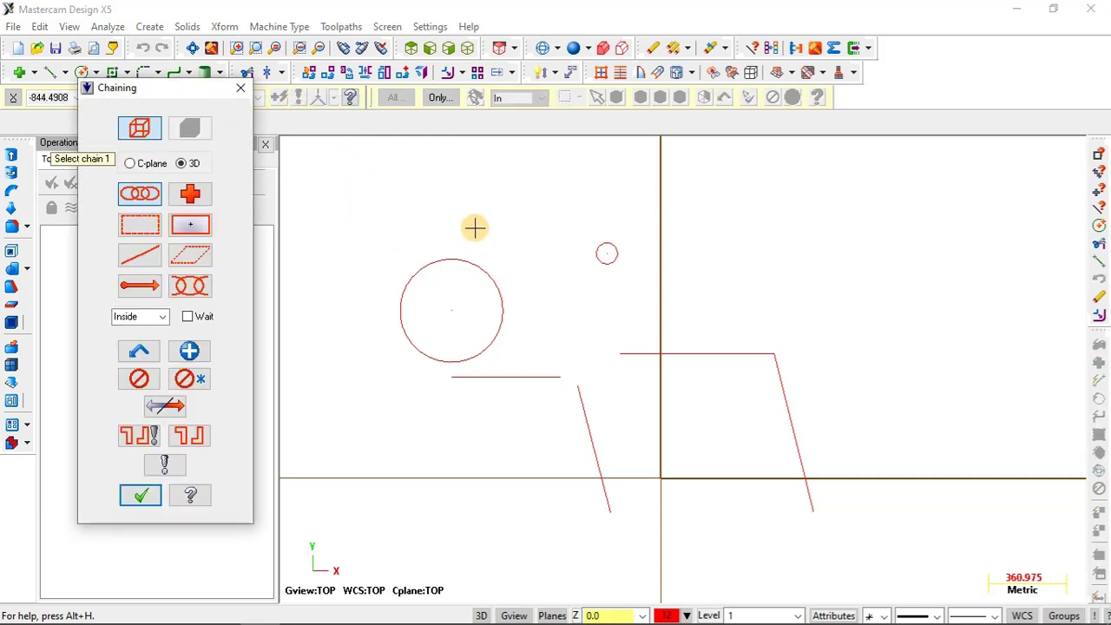
{"action": "scroll", "coordinate": [479, 267], "scroll_direction": "up", "scroll_amount": 2}
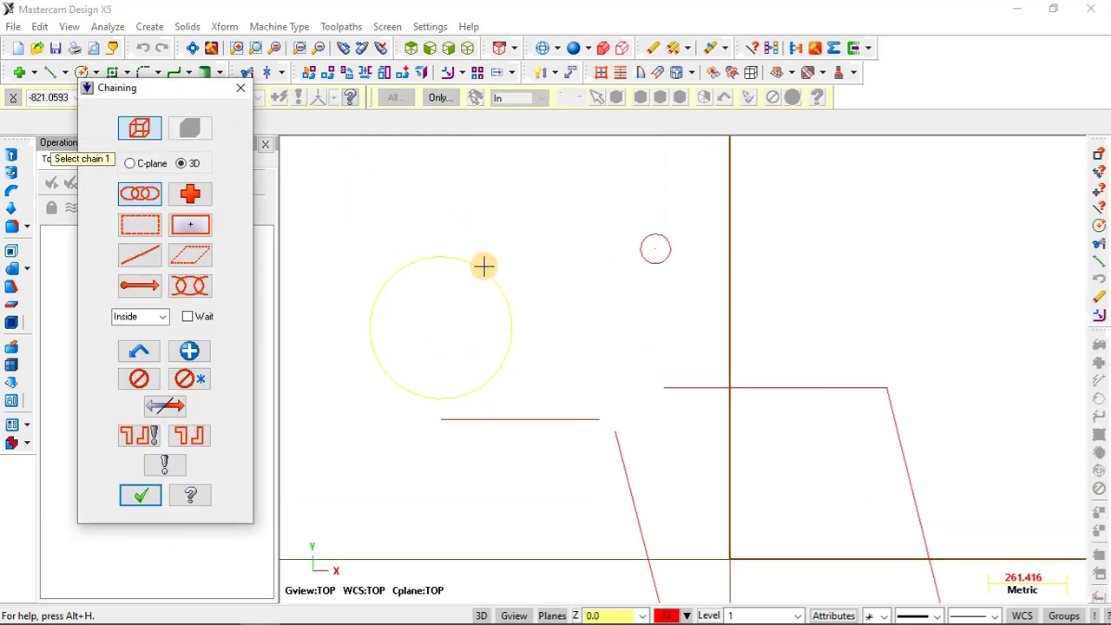
{"action": "left_click", "coordinate": [483, 267]}
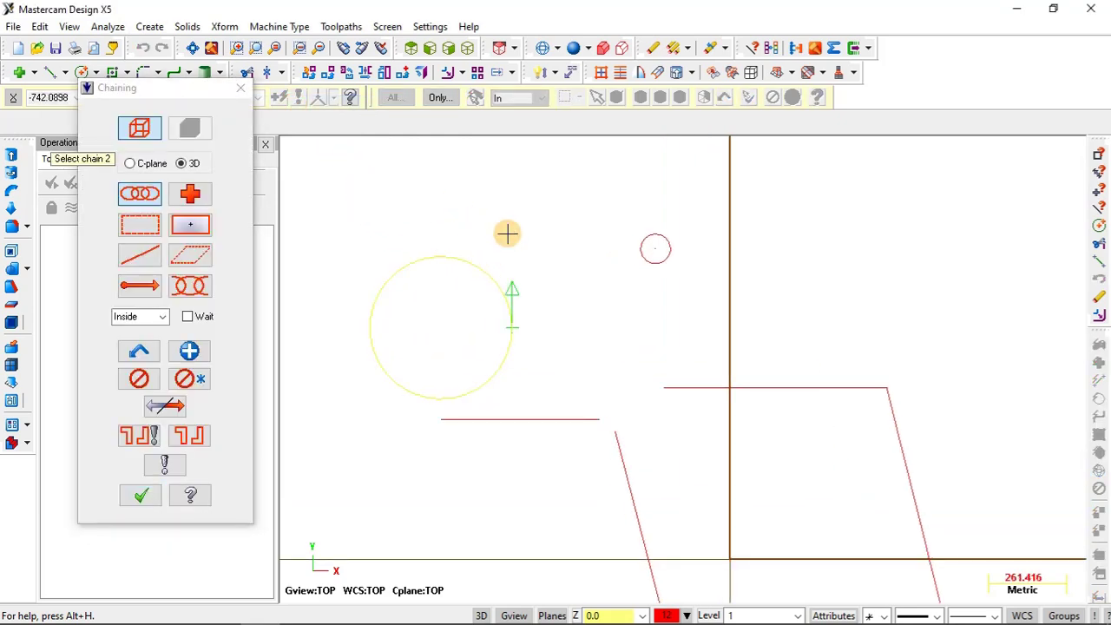
{"action": "left_click", "coordinate": [139, 496]}
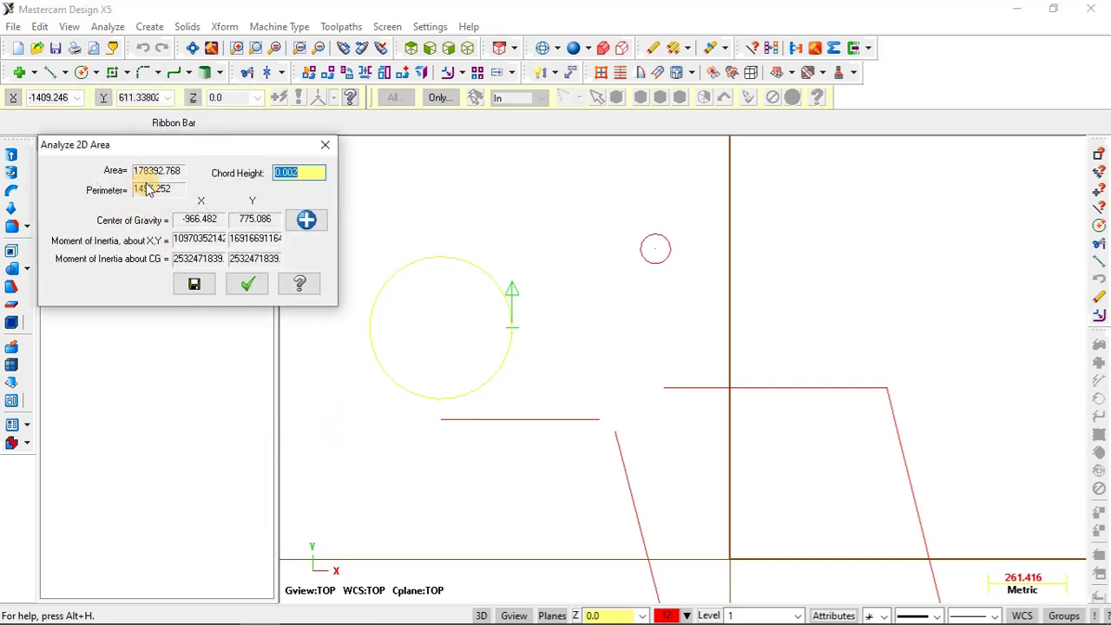
{"action": "left_click_drag", "start_coordinate": [182, 171], "coordinate": [120, 170]}
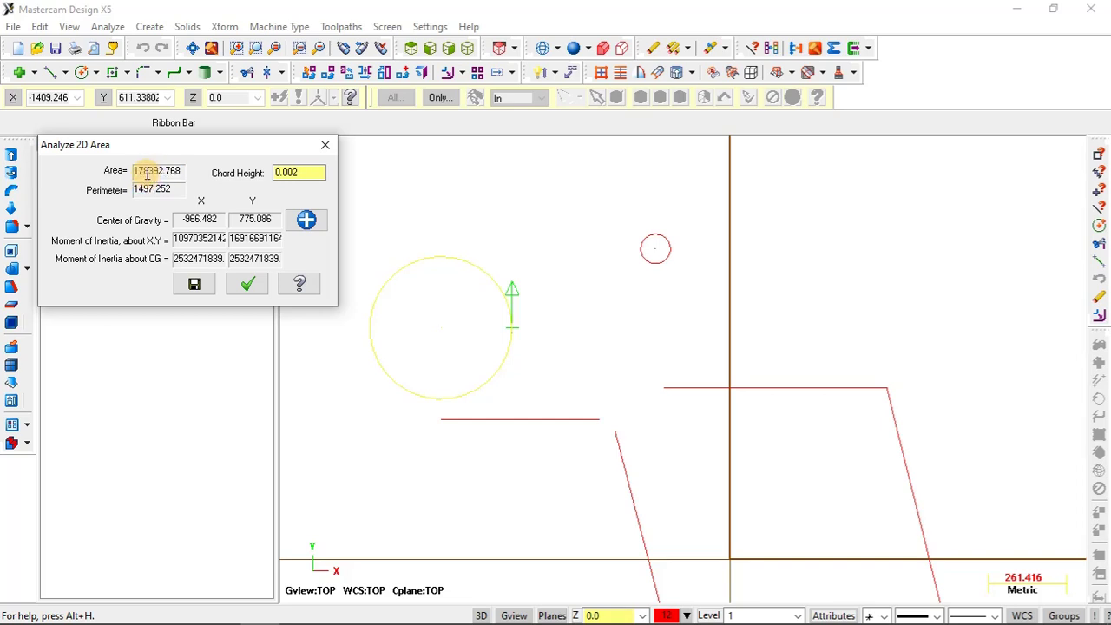
{"action": "left_click", "coordinate": [248, 286]}
Draw two separate slanted lines as opposite sides of a diamond in the empty upper-right area, the lower-right one about 638 mm long
{"action": "scroll", "coordinate": [607, 316], "scroll_direction": "down", "scroll_amount": 3}
{"action": "scroll", "coordinate": [585, 330], "scroll_direction": "up", "scroll_amount": 3}
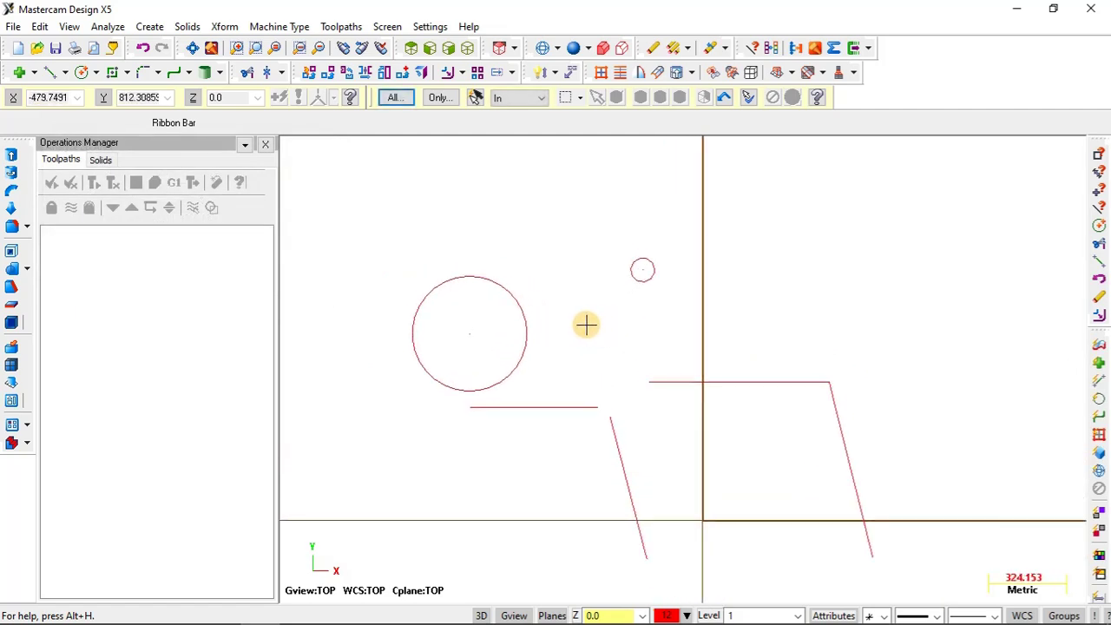
{"action": "scroll", "coordinate": [512, 324], "scroll_direction": "down", "scroll_amount": 3}
{"action": "scroll", "coordinate": [816, 296], "scroll_direction": "up", "scroll_amount": 3}
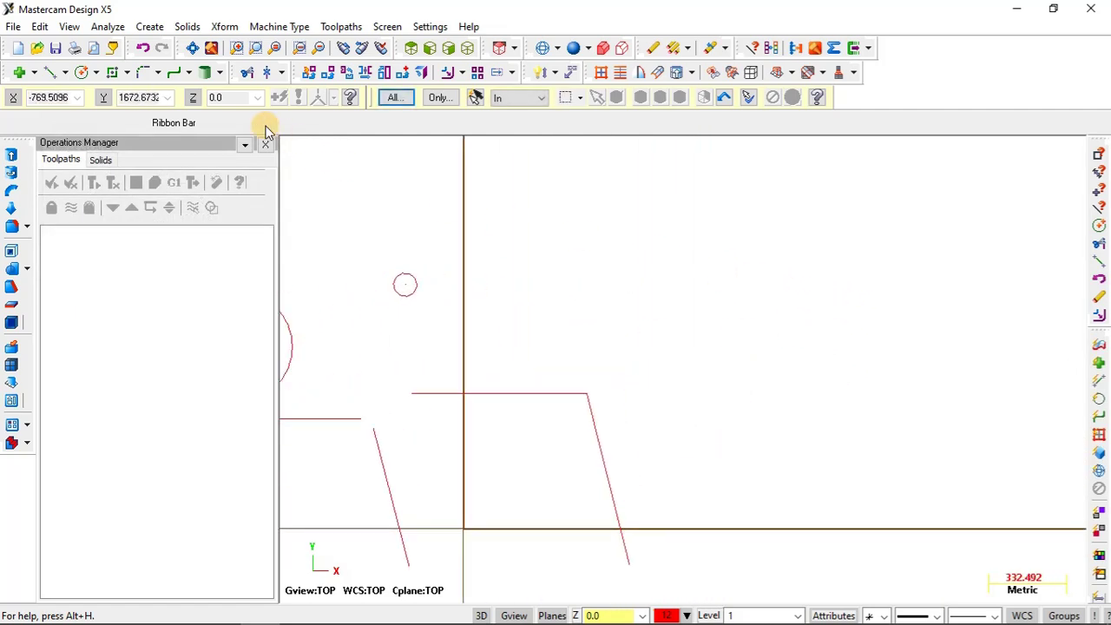
{"action": "left_click", "coordinate": [56, 75]}
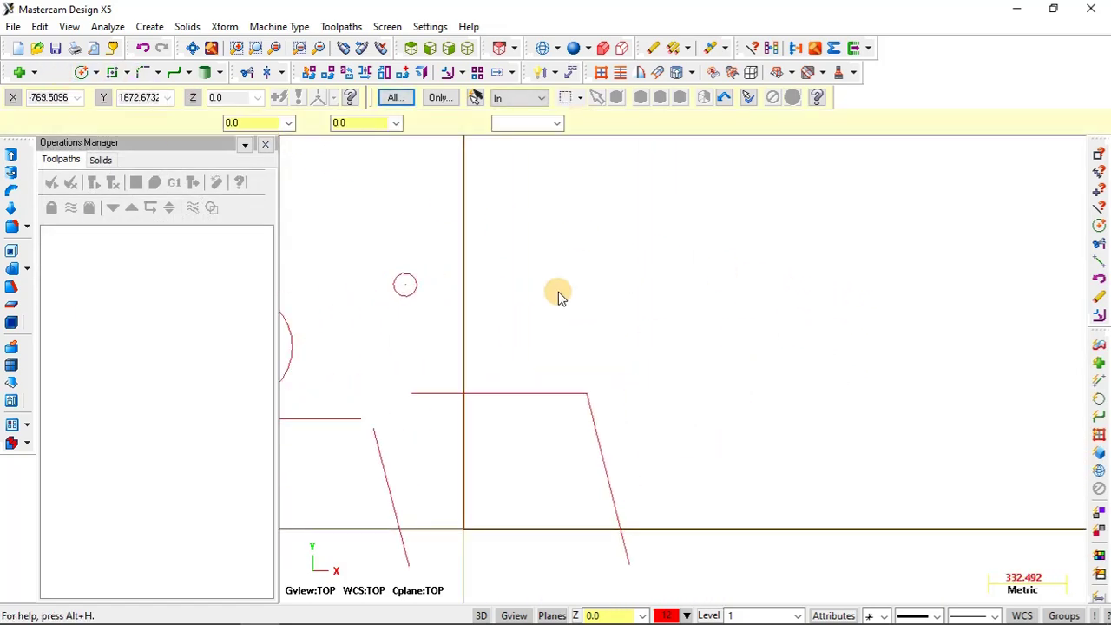
{"action": "scroll", "coordinate": [636, 310], "scroll_direction": "down", "scroll_amount": 1}
{"action": "left_click", "coordinate": [644, 309]}
{"action": "left_click", "coordinate": [768, 234]}
{"action": "left_click", "coordinate": [871, 310]}
{"action": "left_click", "coordinate": [779, 385]}
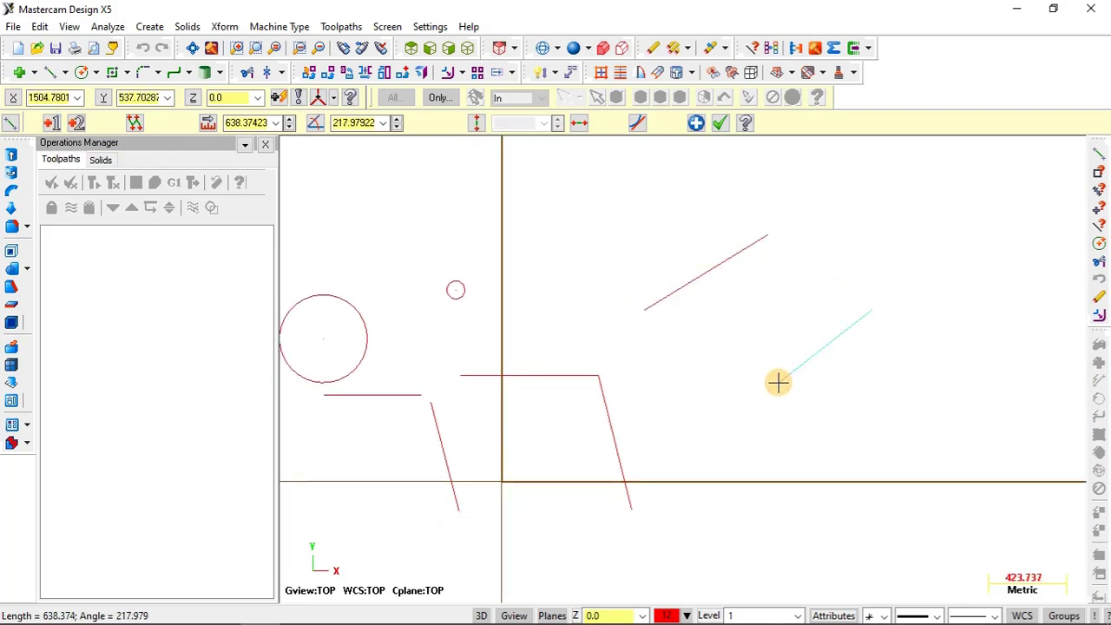
Close the diamond by joining the slanted lines' ends with two lines, about 827 mm and 695 mm long
{"action": "left_click", "coordinate": [646, 310]}
{"action": "left_click", "coordinate": [779, 385]}
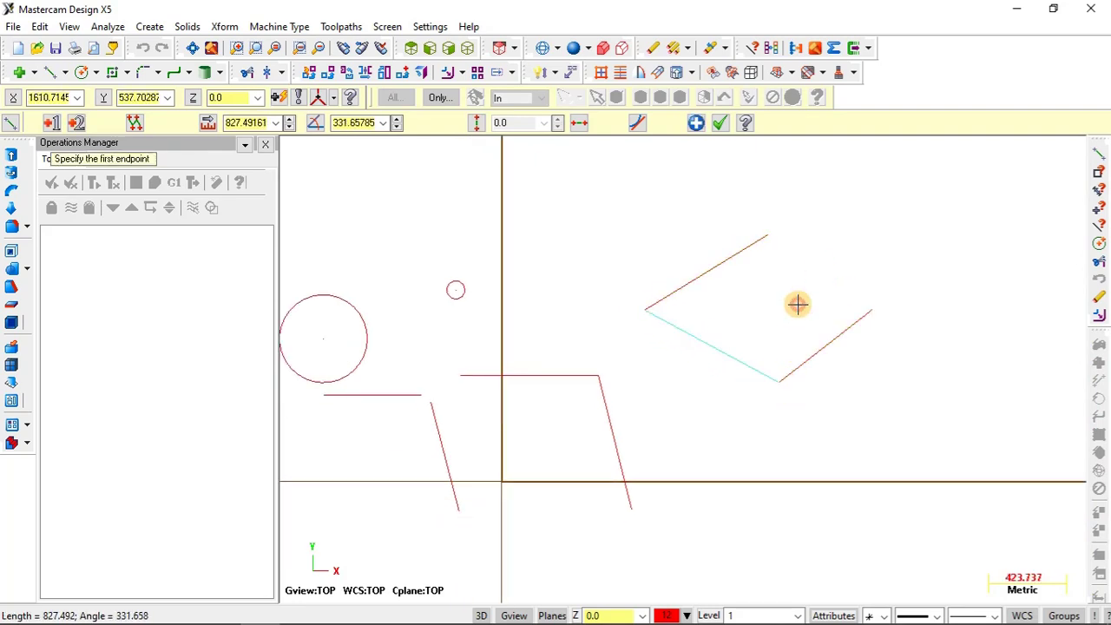
{"action": "left_click", "coordinate": [768, 235]}
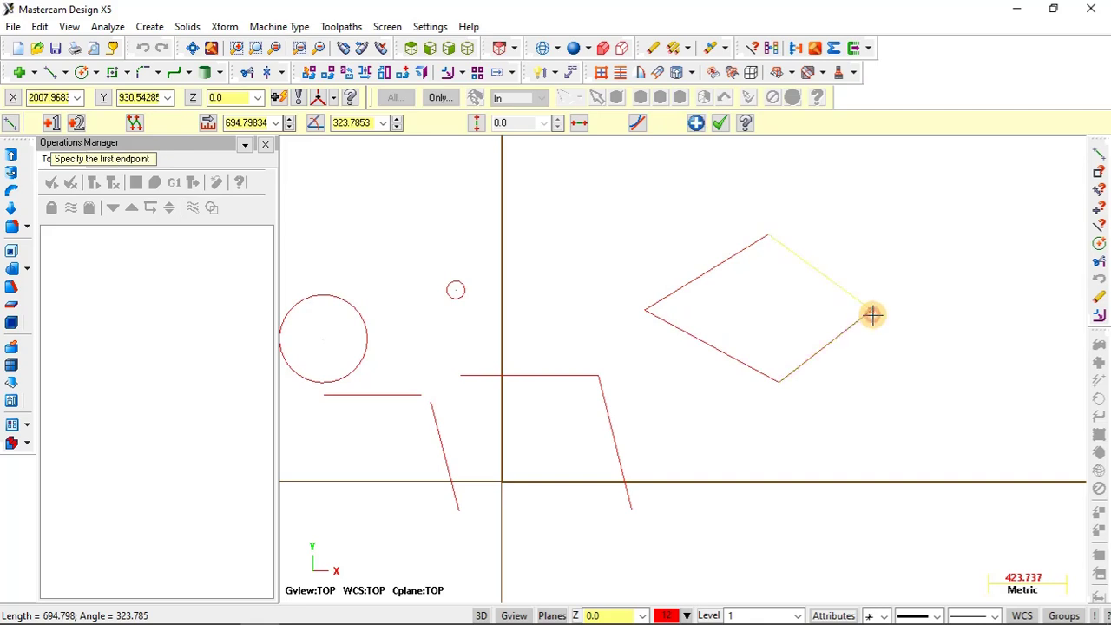
{"action": "left_click", "coordinate": [873, 312]}
{"action": "key", "text": "Escape"}
Chain the diamond's outline for a 2D area analysis, switch the selection mode to Window, and accept
{"action": "scroll", "coordinate": [874, 286], "scroll_direction": "up", "scroll_amount": 1}
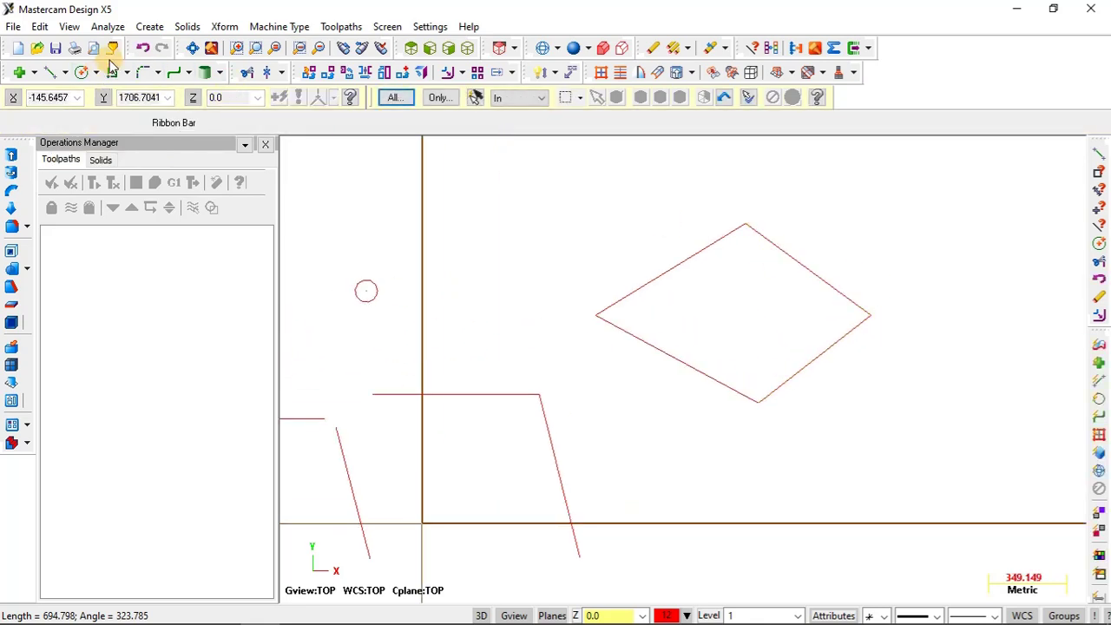
{"action": "left_click", "coordinate": [119, 31]}
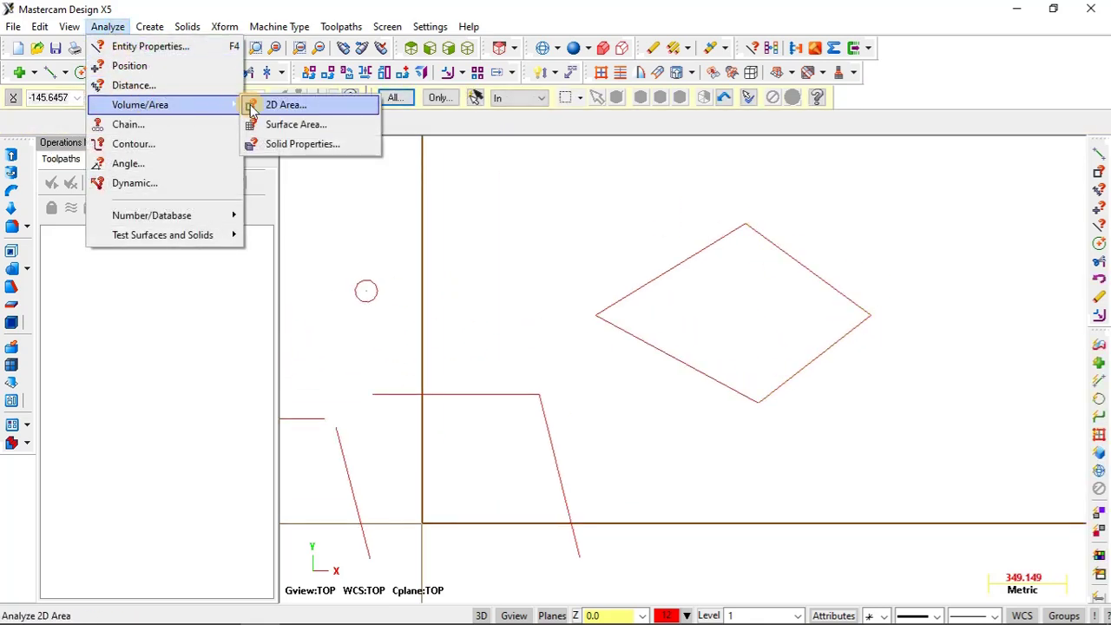
{"action": "left_click", "coordinate": [271, 104]}
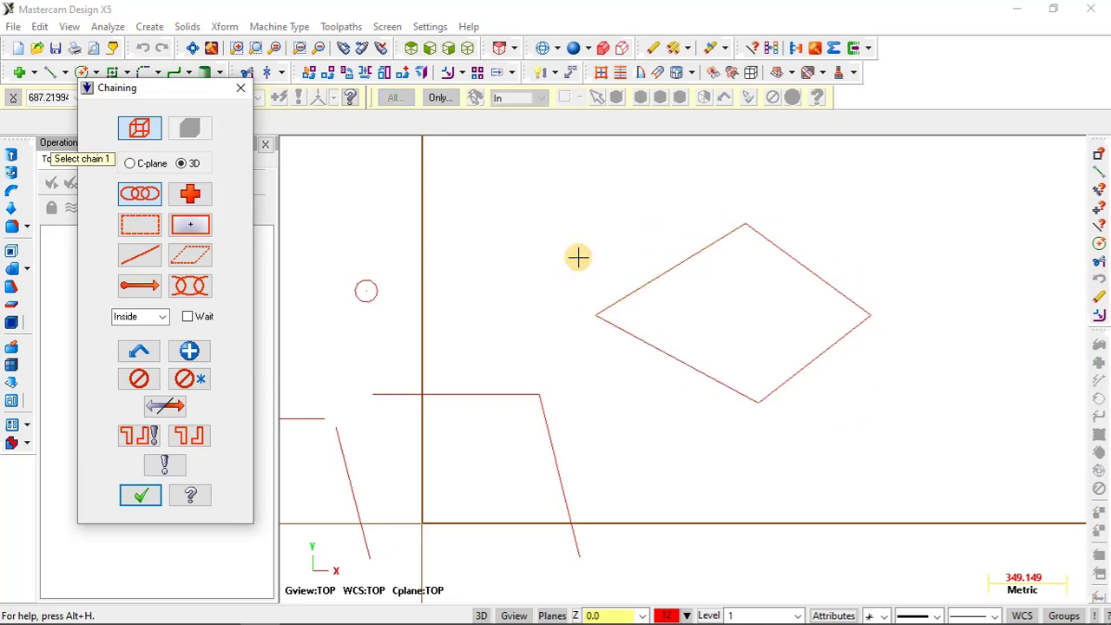
{"action": "left_click", "coordinate": [142, 198]}
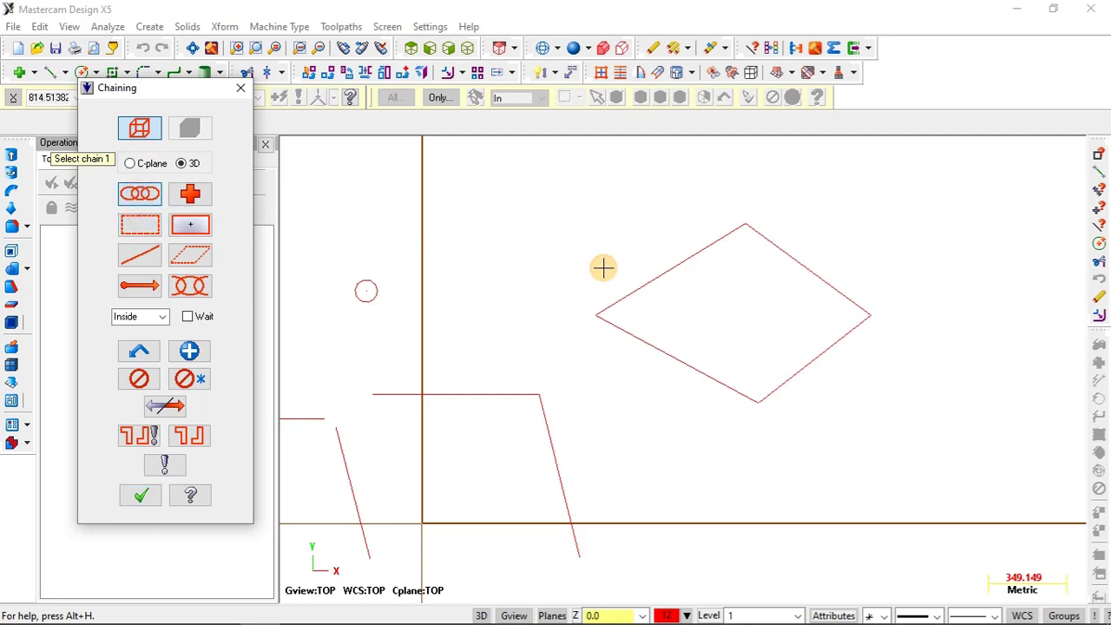
{"action": "left_click", "coordinate": [659, 268]}
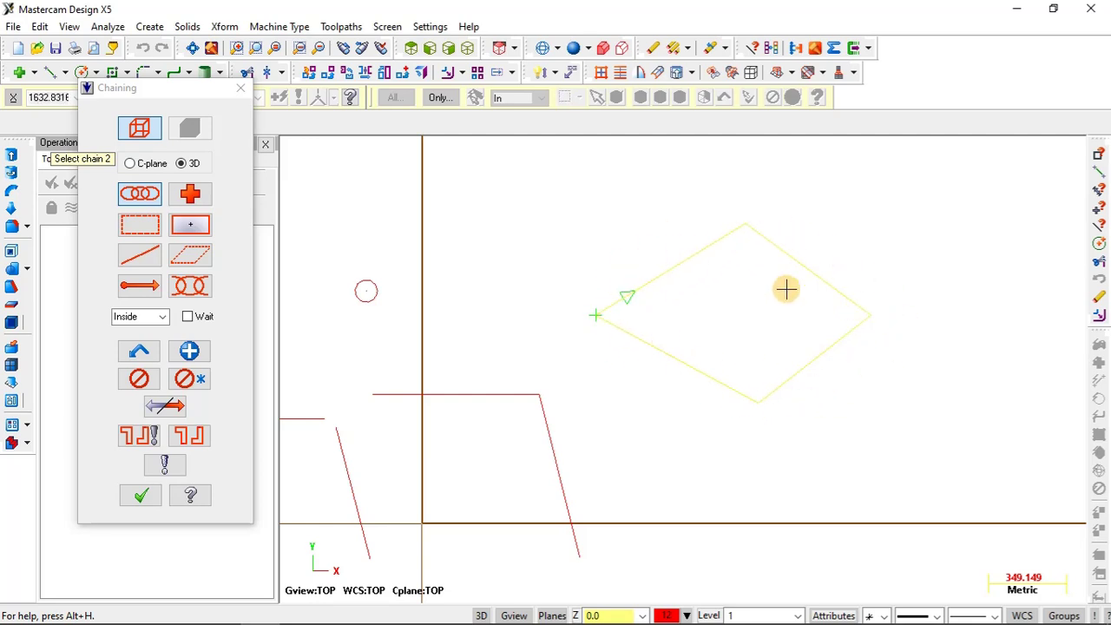
{"action": "left_click", "coordinate": [141, 225]}
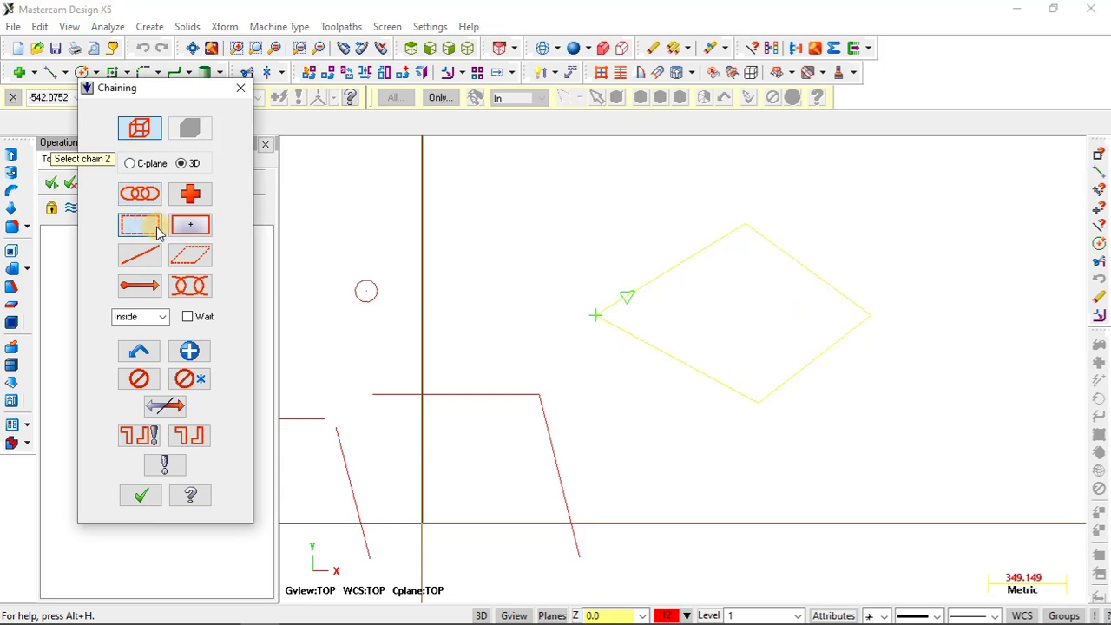
{"action": "left_click", "coordinate": [142, 495]}
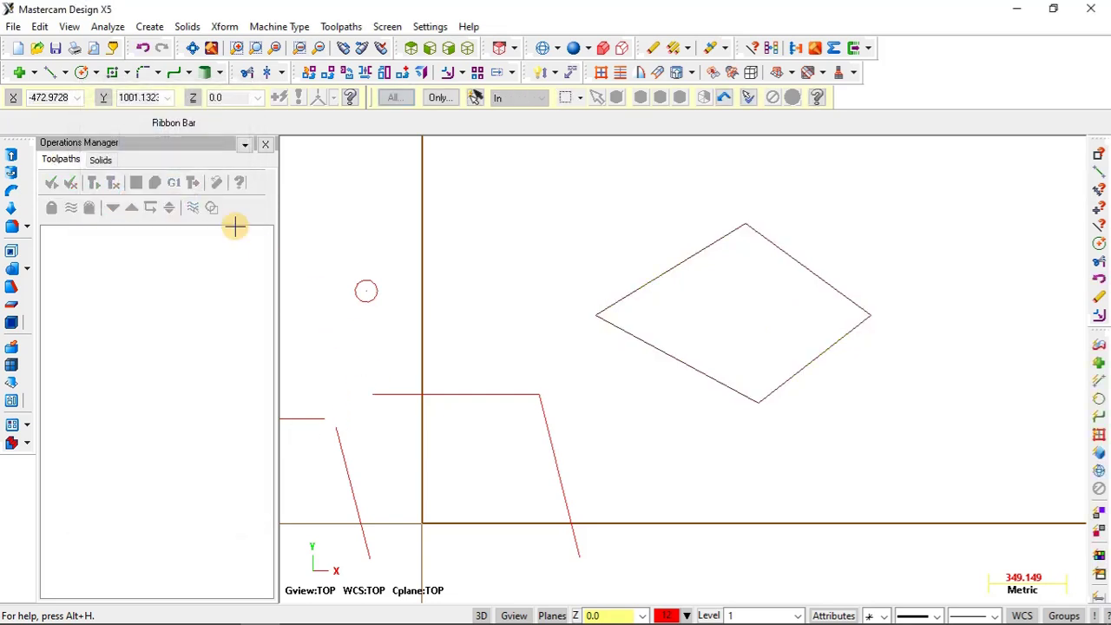
Restart the 2D area analysis and window-select the whole diamond, with the approximate start point beyond its upper-left side
{"action": "left_click", "coordinate": [108, 27]}
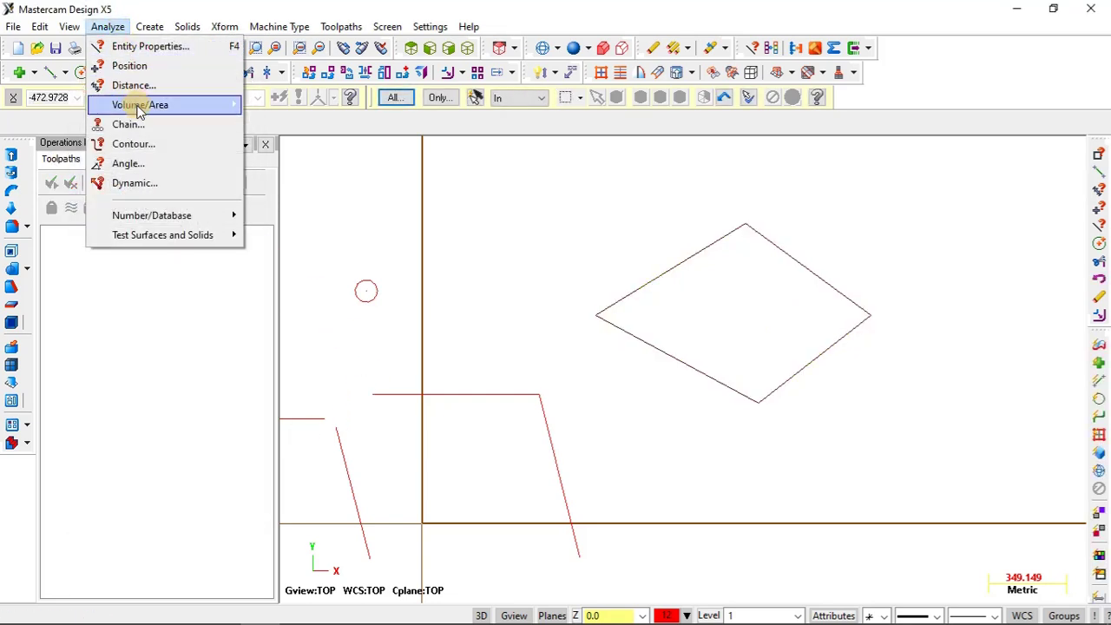
{"action": "mouse_move", "coordinate": [174, 106]}
{"action": "left_click", "coordinate": [278, 104]}
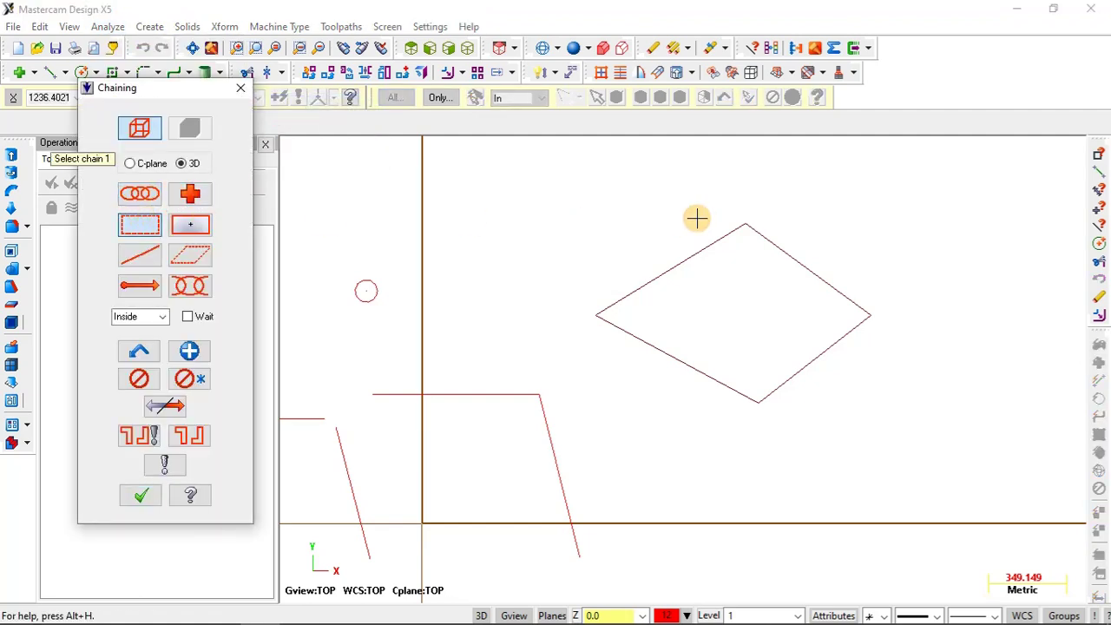
{"action": "left_click_drag", "start_coordinate": [579, 191], "coordinate": [885, 428]}
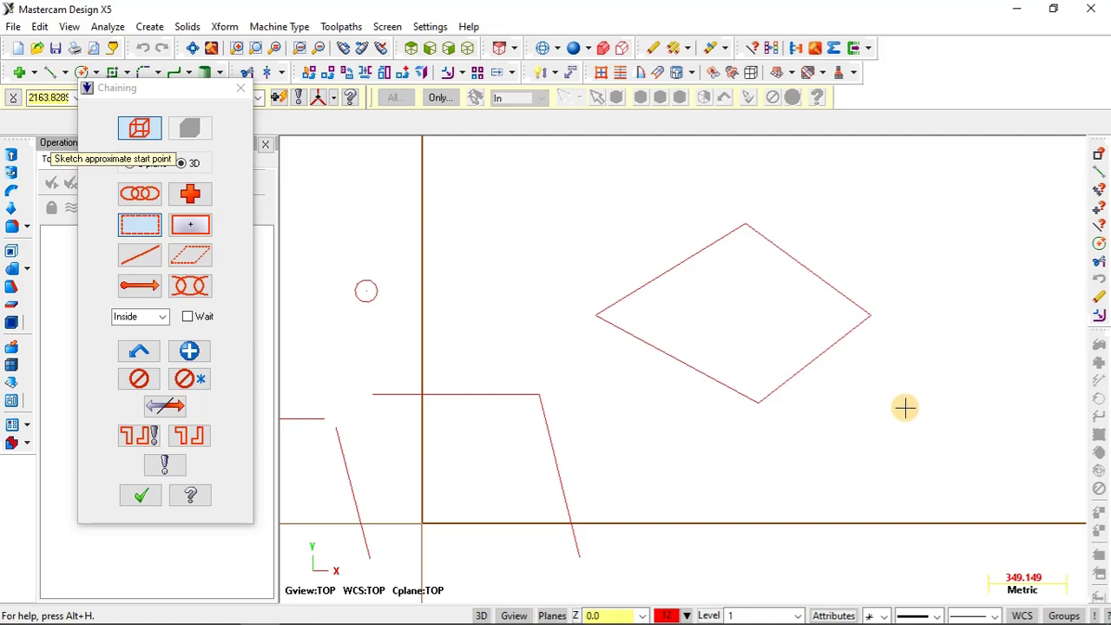
{"action": "scroll", "coordinate": [890, 383], "scroll_direction": "up", "scroll_amount": 4}
{"action": "scroll", "coordinate": [879, 378], "scroll_direction": "down", "scroll_amount": 3}
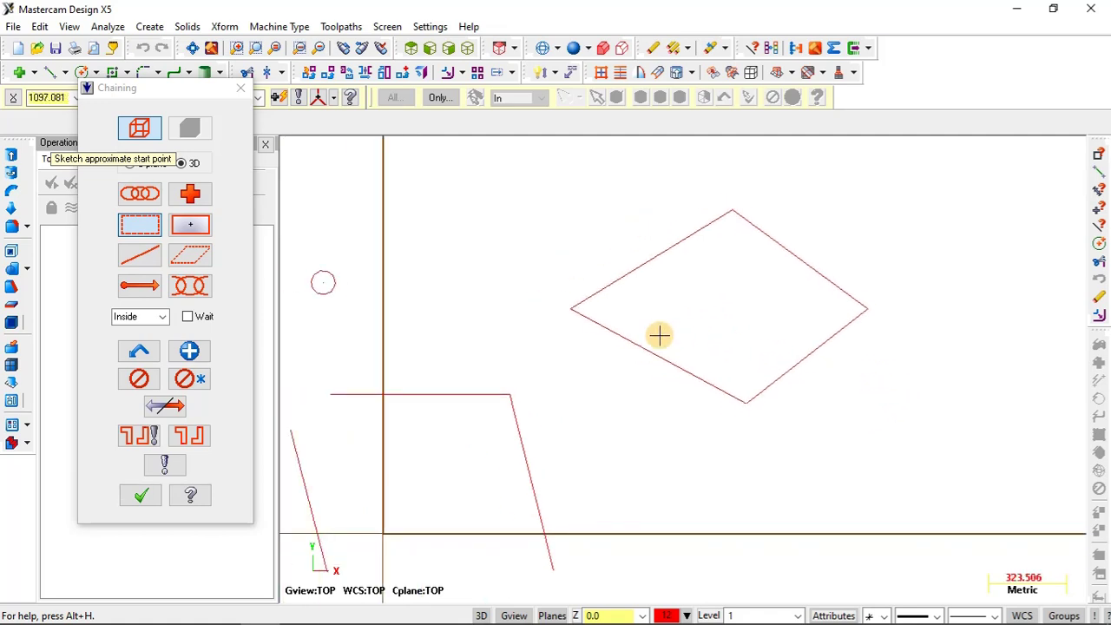
{"action": "left_click", "coordinate": [554, 192]}
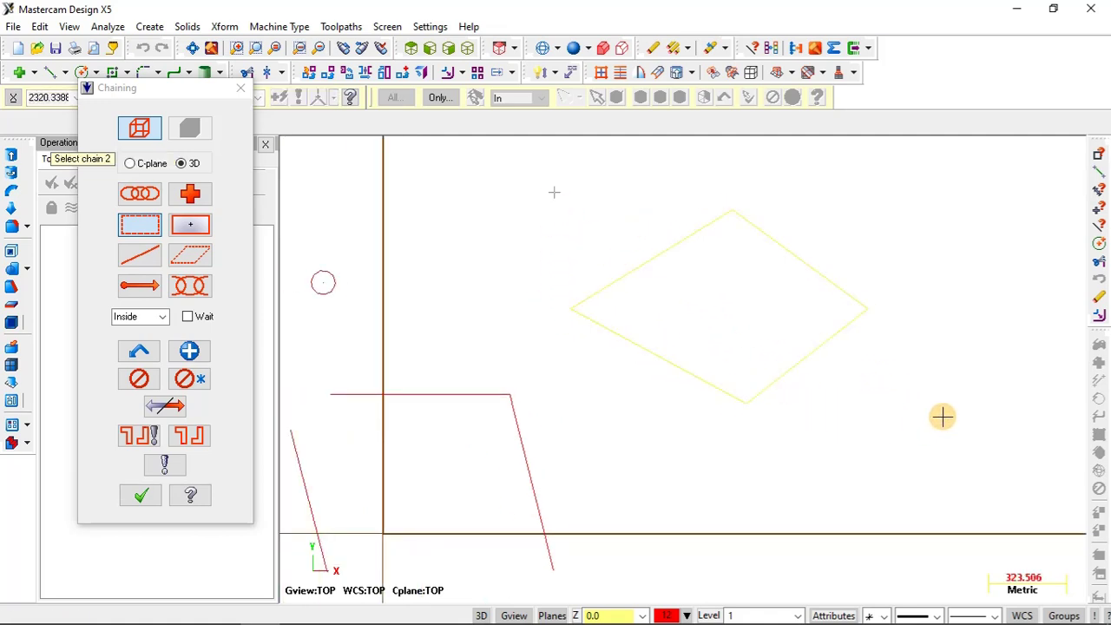
{"action": "scroll", "coordinate": [942, 412], "scroll_direction": "down", "scroll_amount": 1}
{"action": "scroll", "coordinate": [940, 411], "scroll_direction": "up", "scroll_amount": 1}
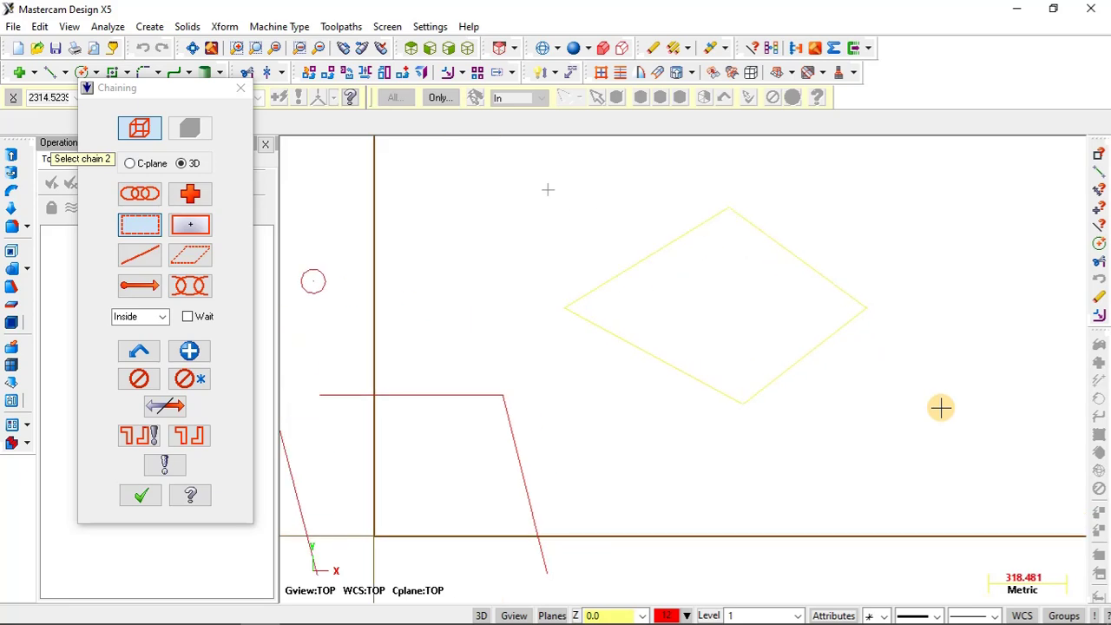
Accept the window-selected diamond, examine its calculated 2D area, and close the analysis
{"action": "left_click", "coordinate": [143, 496]}
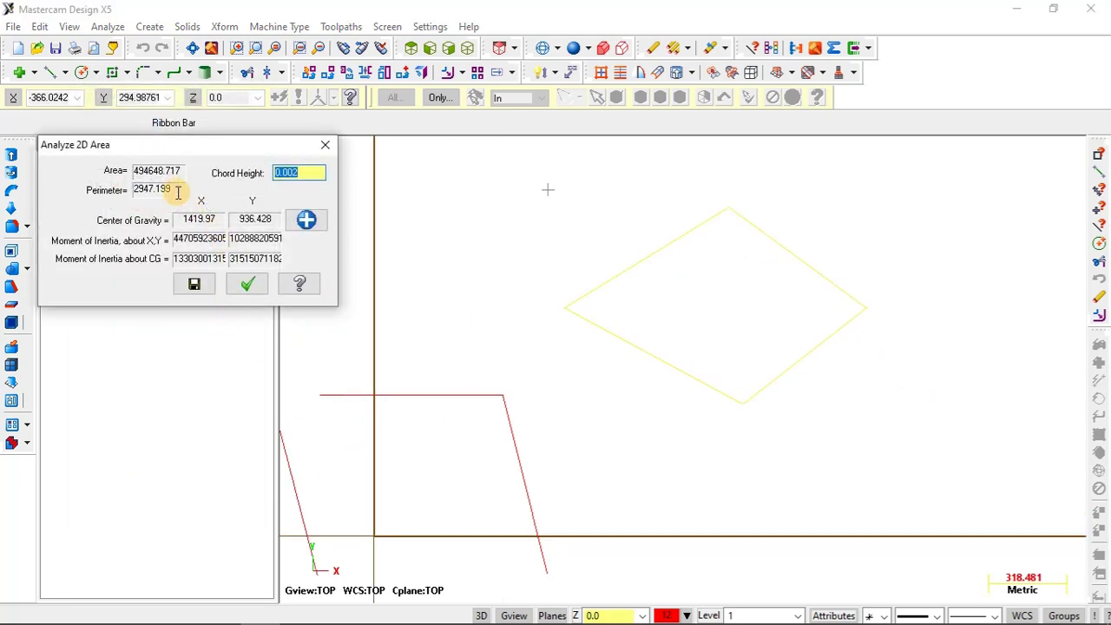
{"action": "double_click", "coordinate": [181, 170]}
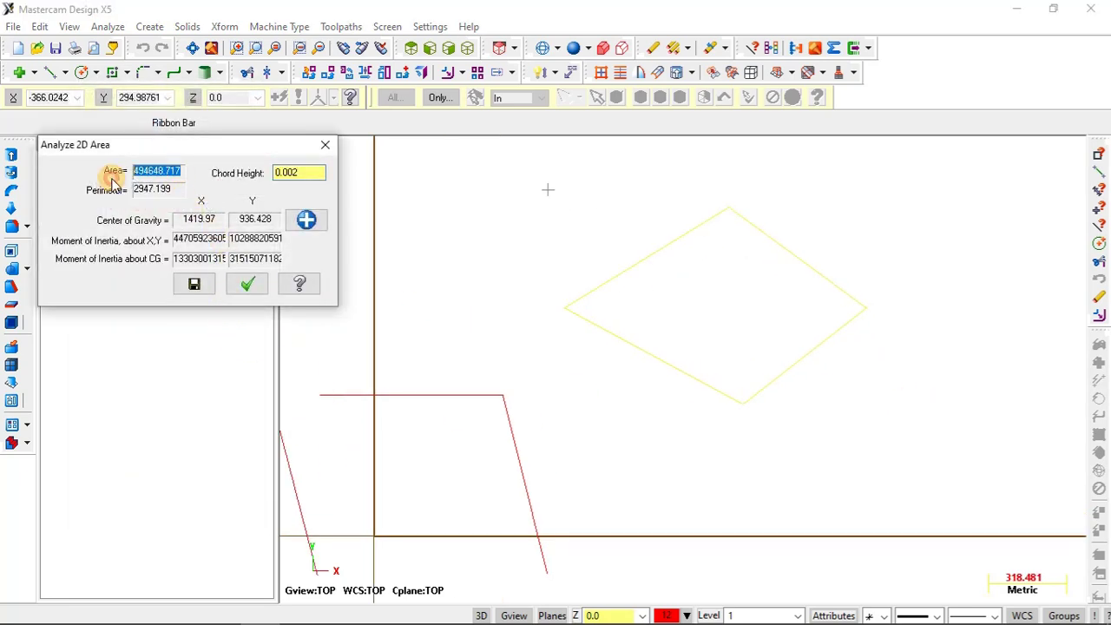
{"action": "left_click", "coordinate": [249, 285]}
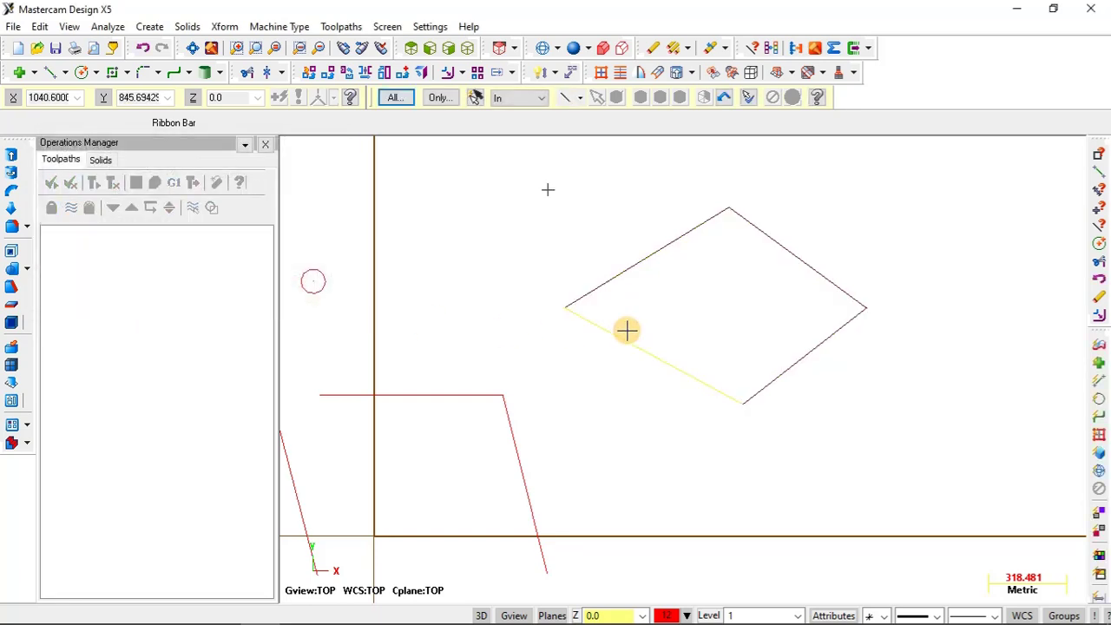
Analyze the diamond's 2D area again by chaining its outline, examine the area value, and close the analysis
{"action": "scroll", "coordinate": [662, 285], "scroll_direction": "up", "scroll_amount": 1}
{"action": "left_click", "coordinate": [108, 26]}
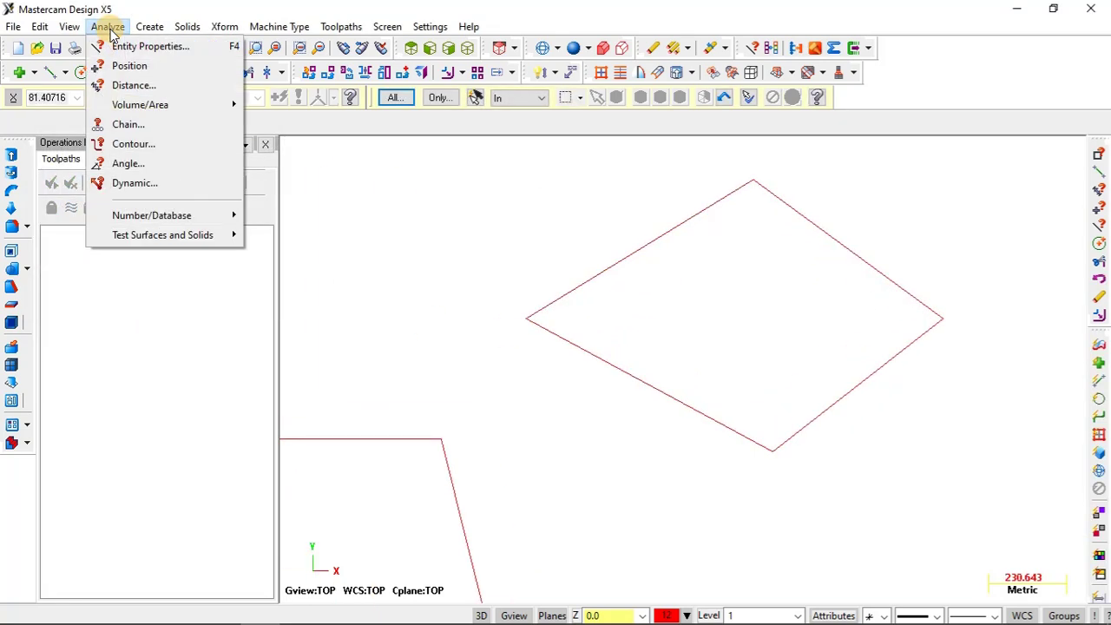
{"action": "left_click", "coordinate": [179, 105]}
{"action": "left_click", "coordinate": [265, 105]}
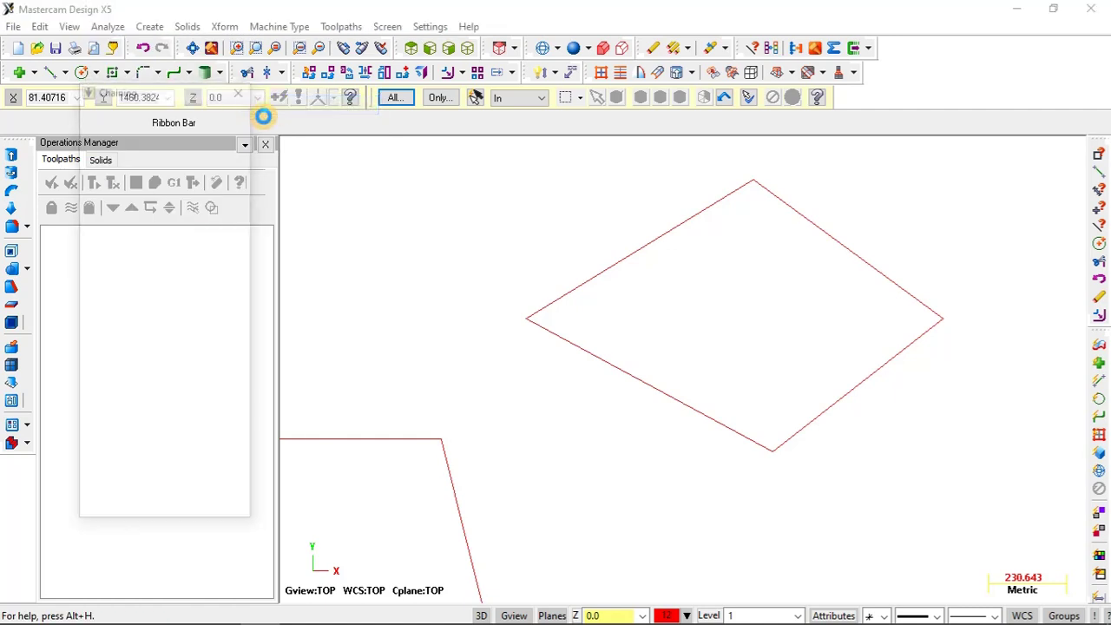
{"action": "left_click", "coordinate": [600, 264]}
{"action": "left_click", "coordinate": [142, 495]}
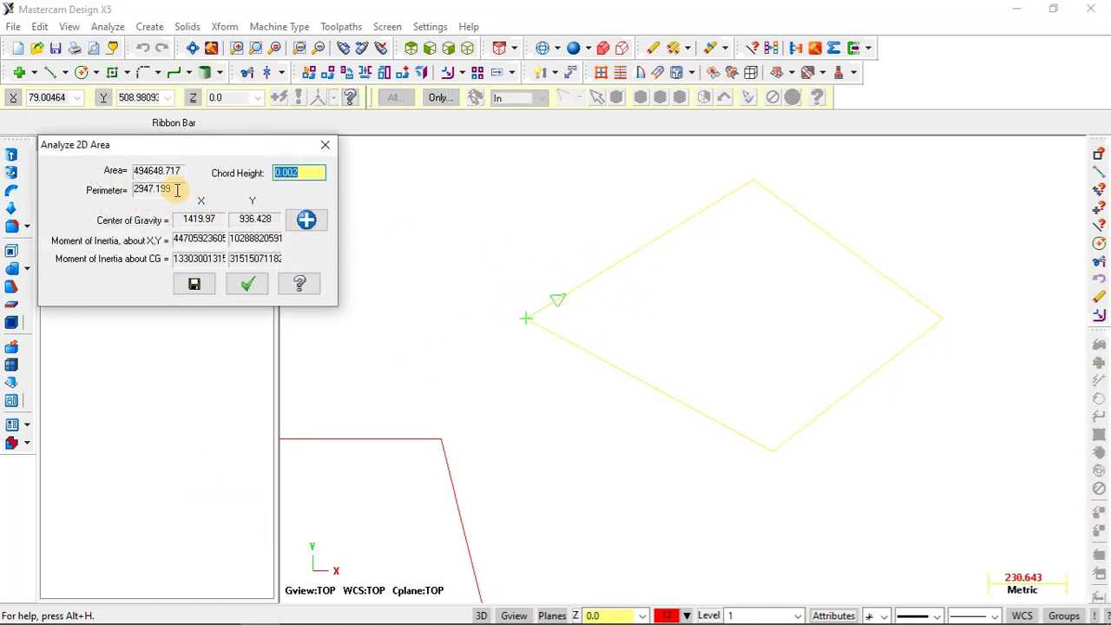
{"action": "left_click_drag", "start_coordinate": [184, 174], "coordinate": [146, 174]}
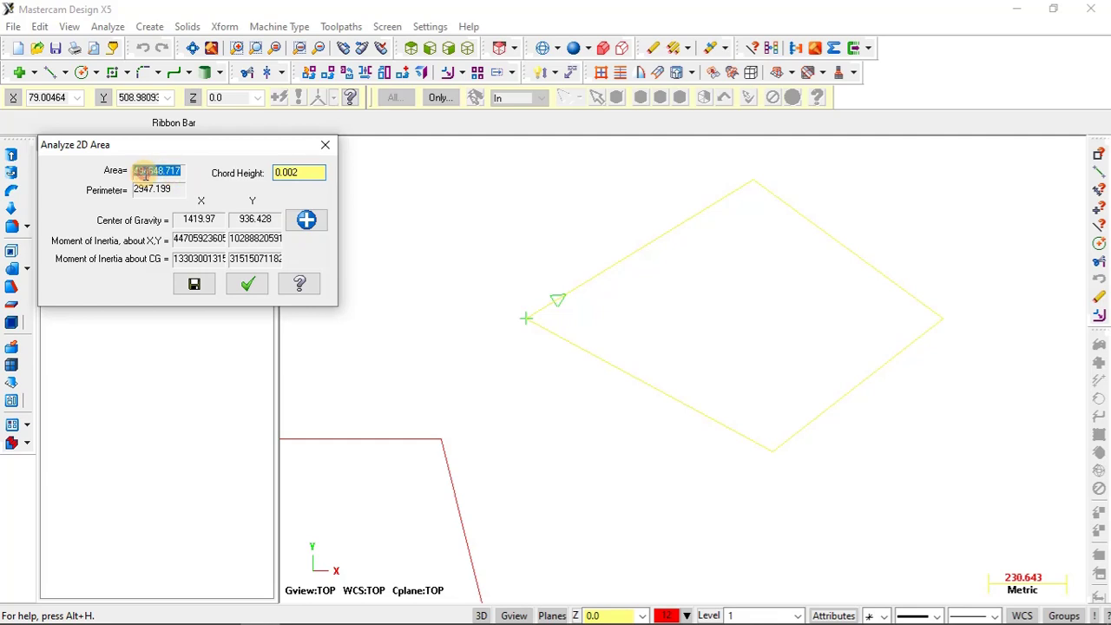
{"action": "left_click", "coordinate": [247, 286]}
{"action": "scroll", "coordinate": [747, 321], "scroll_direction": "down", "scroll_amount": 5}
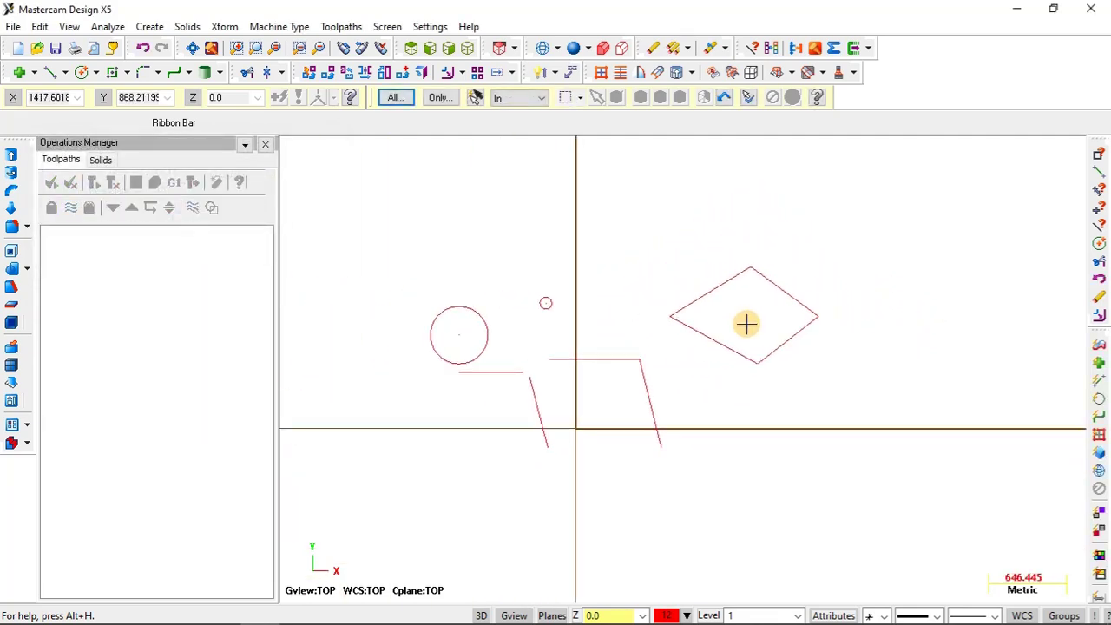
{"action": "scroll", "coordinate": [746, 324], "scroll_direction": "down", "scroll_amount": 2}
{"action": "scroll", "coordinate": [645, 377], "scroll_direction": "up", "scroll_amount": 3}
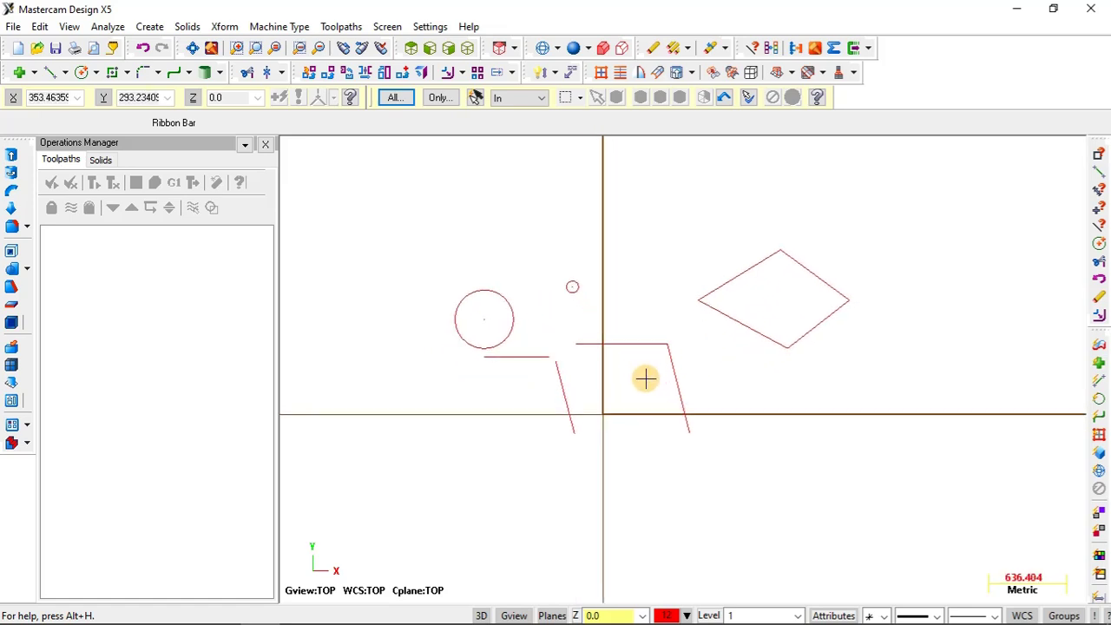
{"action": "scroll", "coordinate": [509, 330], "scroll_direction": "up", "scroll_amount": 3}
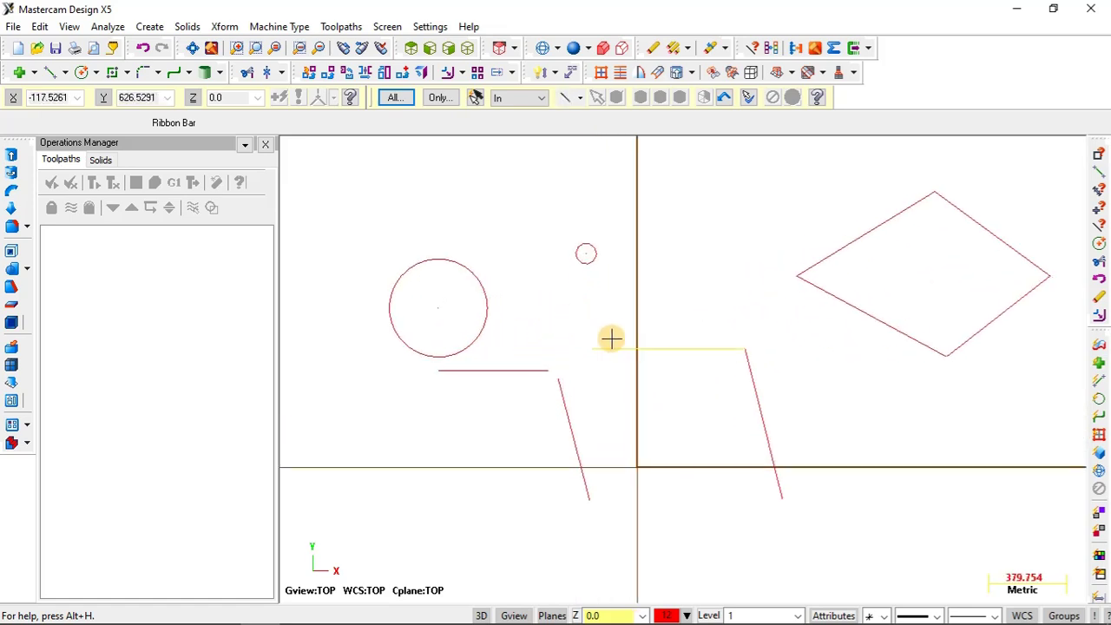
{"action": "scroll", "coordinate": [608, 338], "scroll_direction": "down", "scroll_amount": 1}
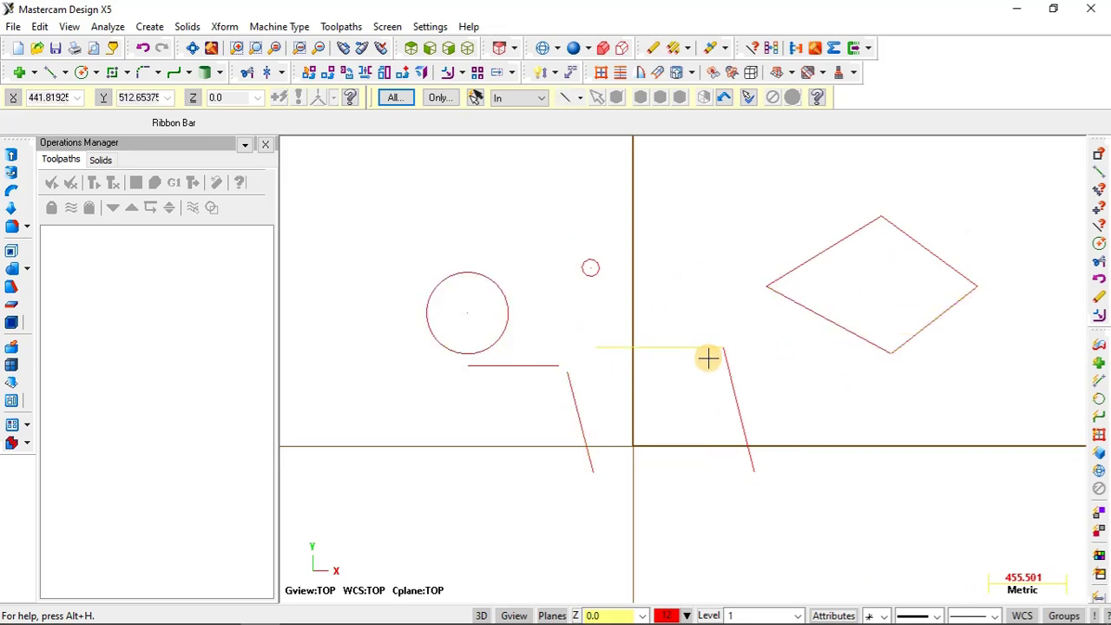
{"action": "scroll", "coordinate": [859, 395], "scroll_direction": "up", "scroll_amount": 2}
{"action": "scroll", "coordinate": [830, 380], "scroll_direction": "down", "scroll_amount": 2}
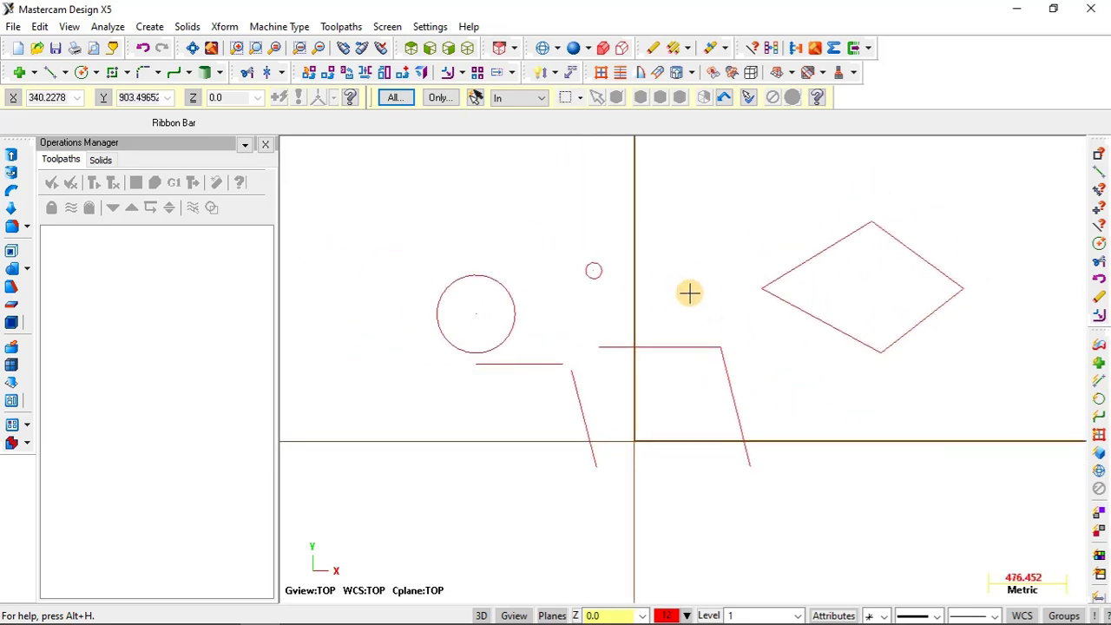
{"action": "scroll", "coordinate": [690, 293], "scroll_direction": "up", "scroll_amount": 2}
{"action": "scroll", "coordinate": [690, 294], "scroll_direction": "down", "scroll_amount": 2}
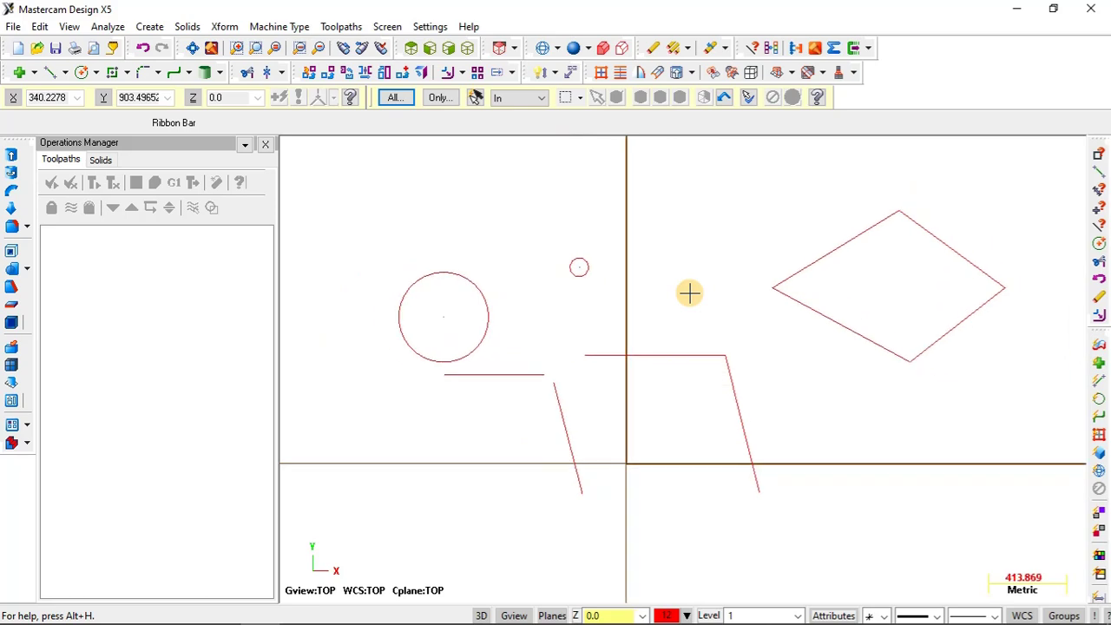
Use Window selection to select the small circle near the vertical axis, and clear the selection
{"action": "left_click", "coordinate": [580, 98]}
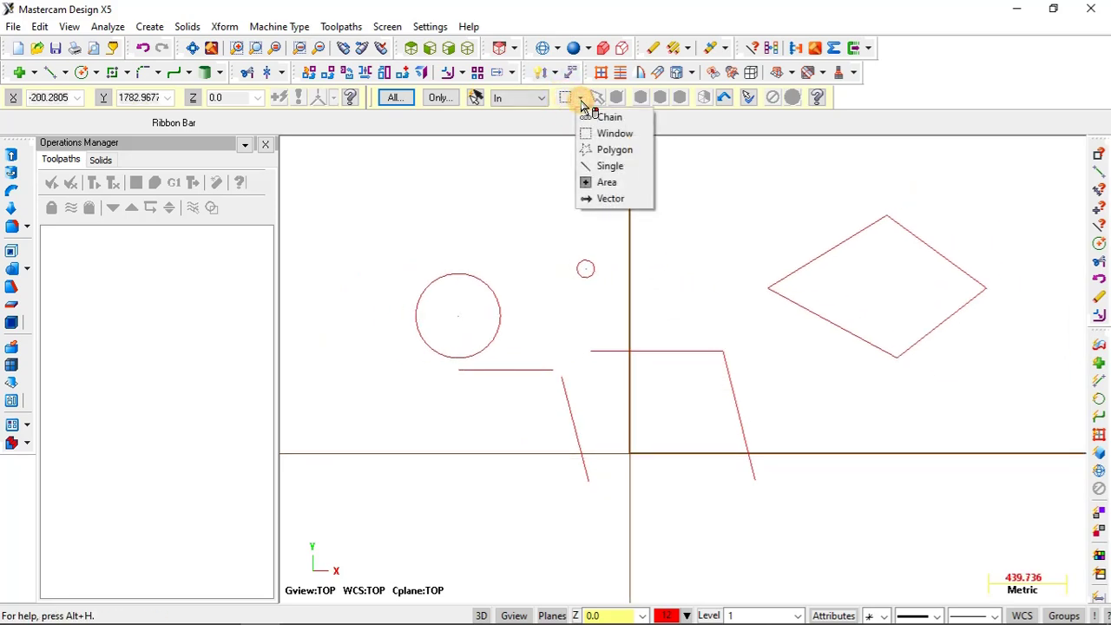
{"action": "left_click", "coordinate": [599, 133]}
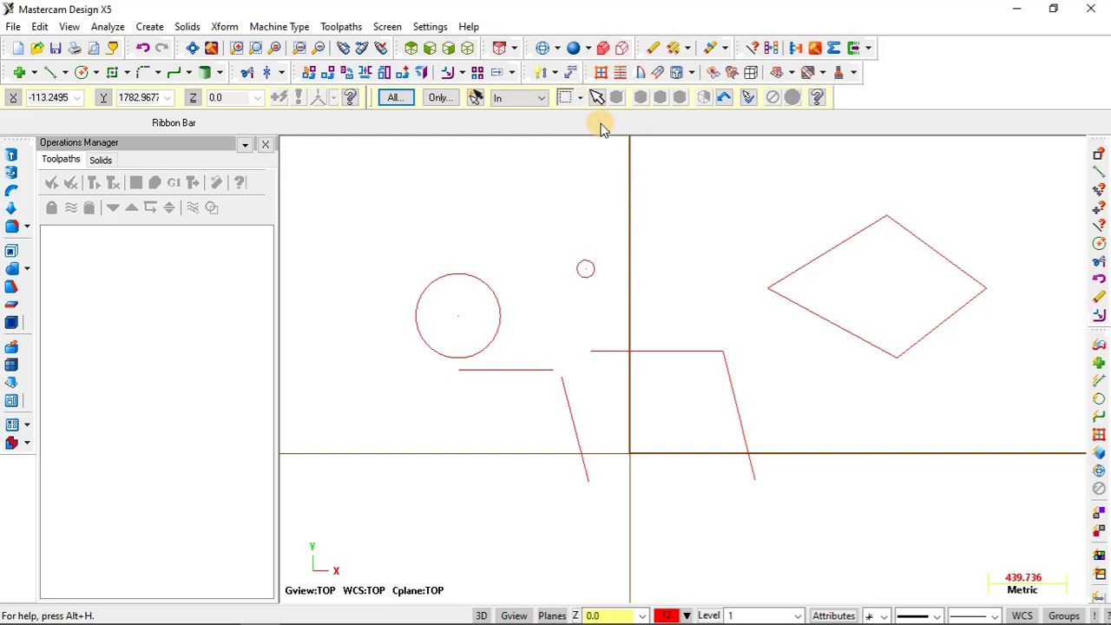
{"action": "scroll", "coordinate": [678, 280], "scroll_direction": "up", "scroll_amount": 2}
{"action": "scroll", "coordinate": [618, 280], "scroll_direction": "down", "scroll_amount": 1}
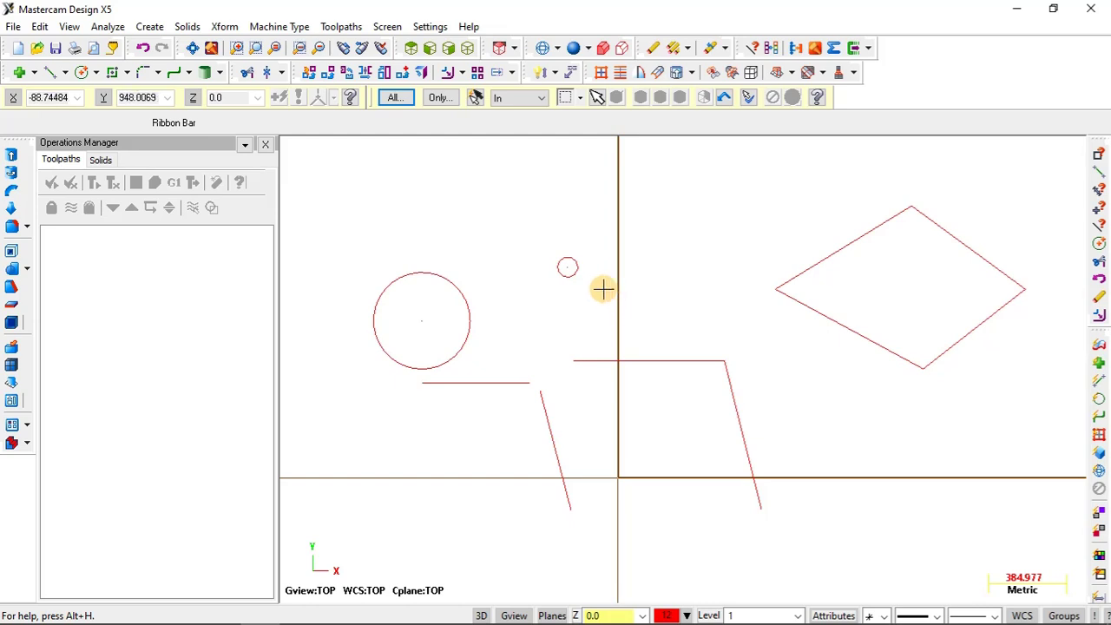
{"action": "scroll", "coordinate": [596, 340], "scroll_direction": "up", "scroll_amount": 1}
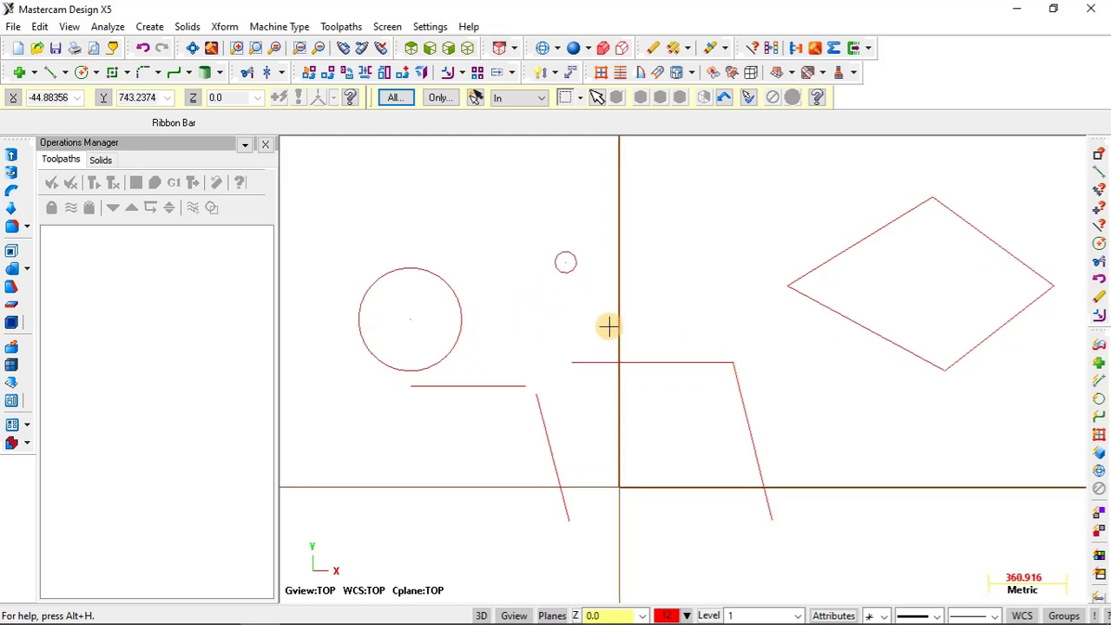
{"action": "scroll", "coordinate": [608, 325], "scroll_direction": "down", "scroll_amount": 1}
{"action": "left_click", "coordinate": [570, 269]}
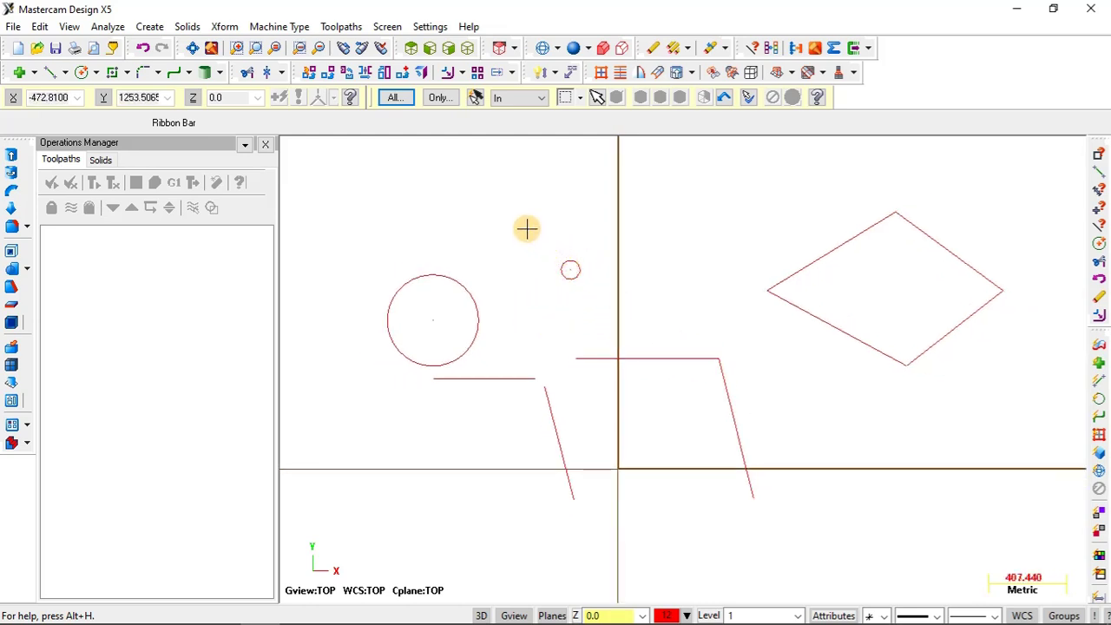
{"action": "left_click_drag", "start_coordinate": [524, 225], "coordinate": [658, 338]}
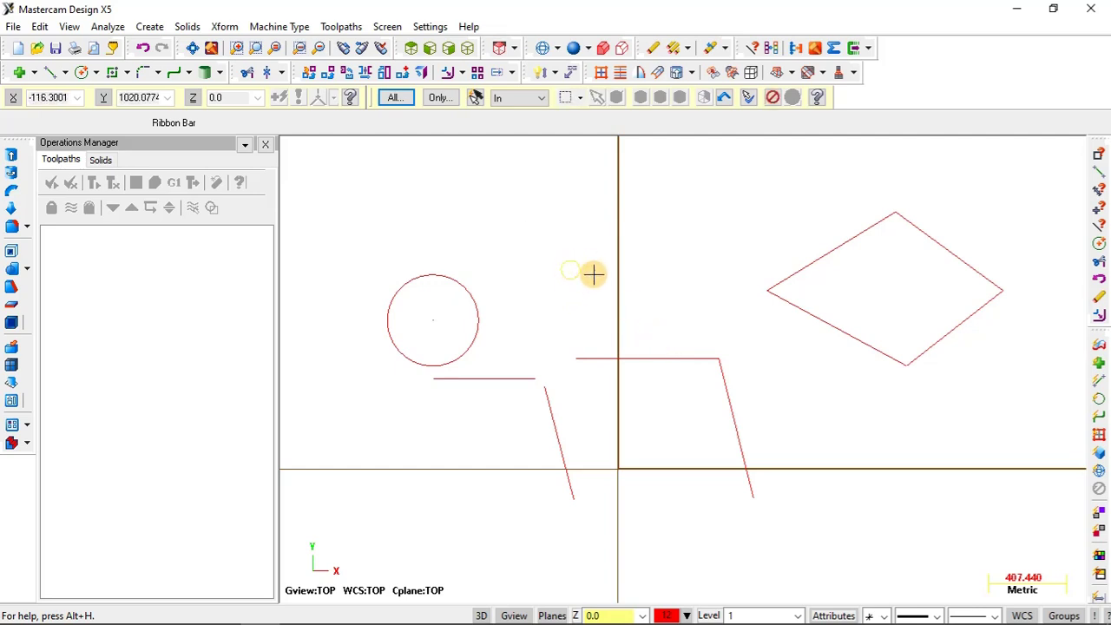
{"action": "key", "text": "Escape"}
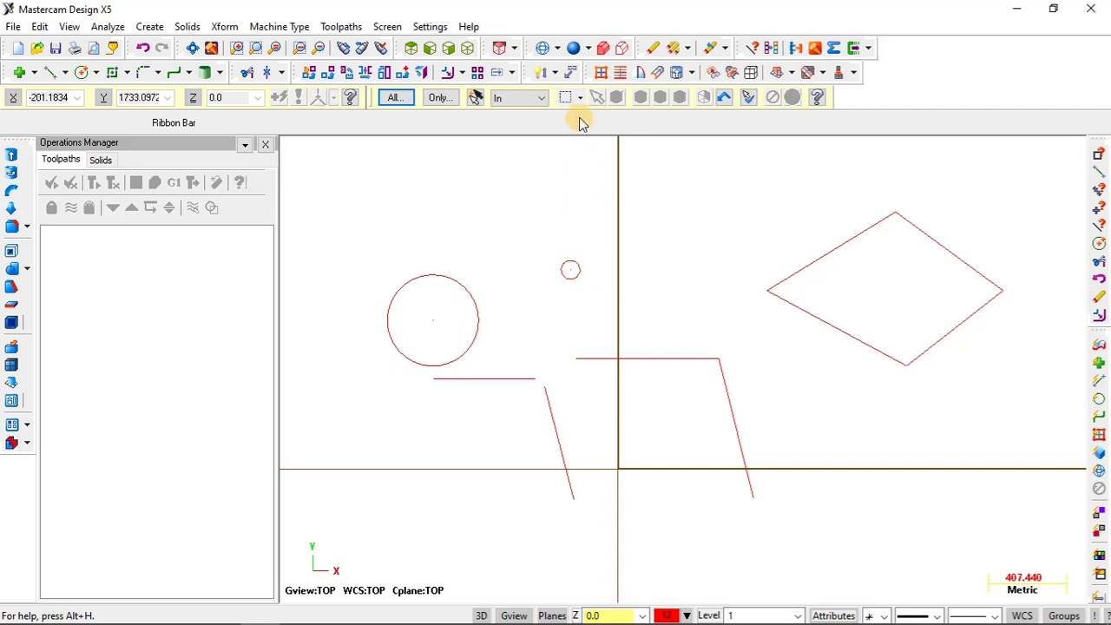
Window-select the small circle together with the horizontal line crossing the vertical axis, leaving the slanted lines only partly enclosed
{"action": "left_click", "coordinate": [580, 97]}
{"action": "left_click", "coordinate": [600, 135]}
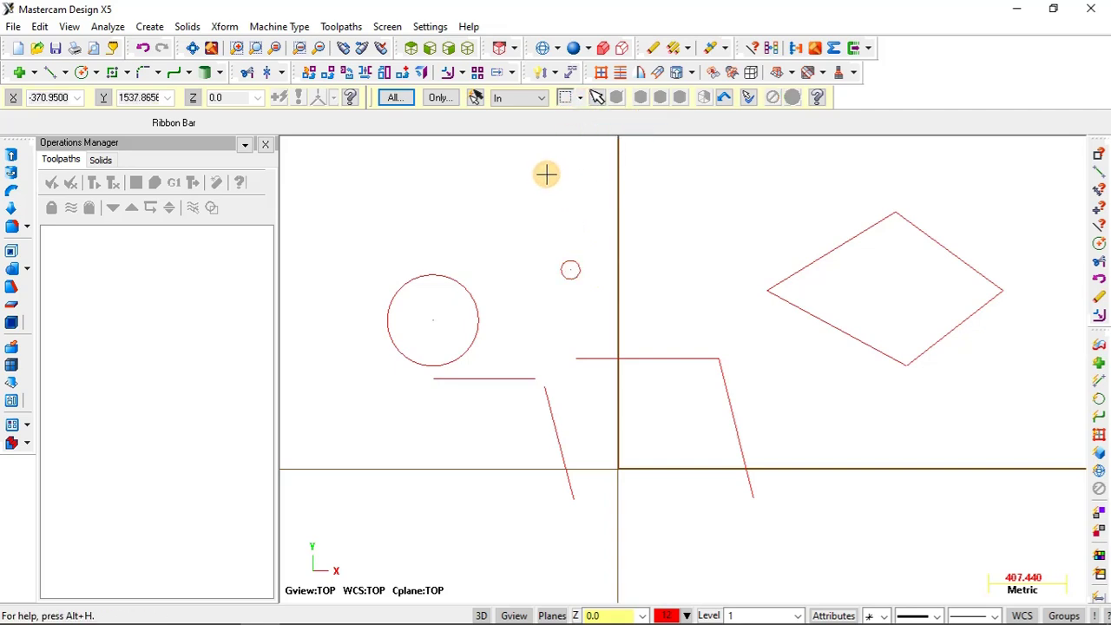
{"action": "left_click_drag", "start_coordinate": [545, 174], "coordinate": [764, 441]}
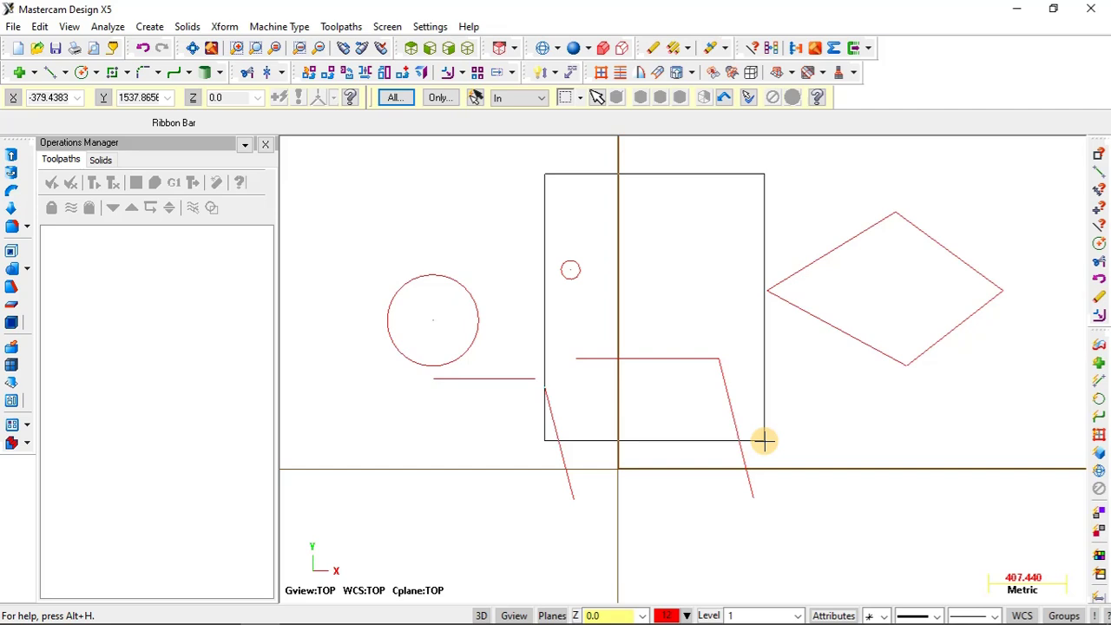
{"action": "mouse_move", "coordinate": [764, 441]}
{"action": "left_mouse_down"}
{"action": "mouse_move", "coordinate": [603, 365]}
{"action": "mouse_move", "coordinate": [623, 355]}
{"action": "mouse_move", "coordinate": [760, 424]}
{"action": "mouse_move", "coordinate": [801, 429]}
{"action": "mouse_move", "coordinate": [764, 429]}
{"action": "left_mouse_up"}
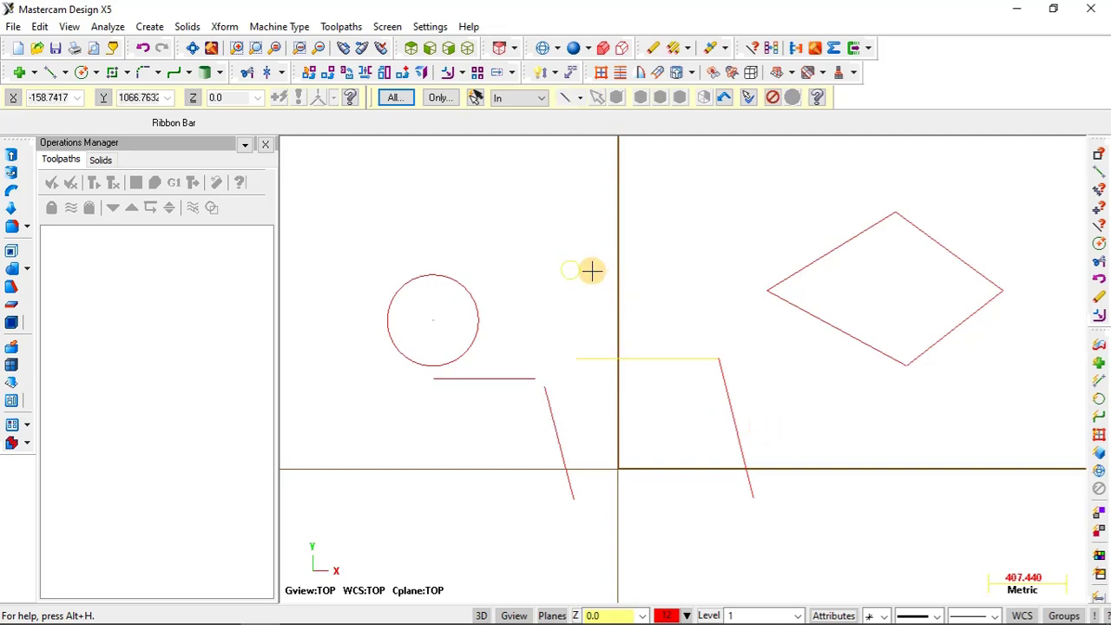
{"action": "left_click", "coordinate": [719, 347]}
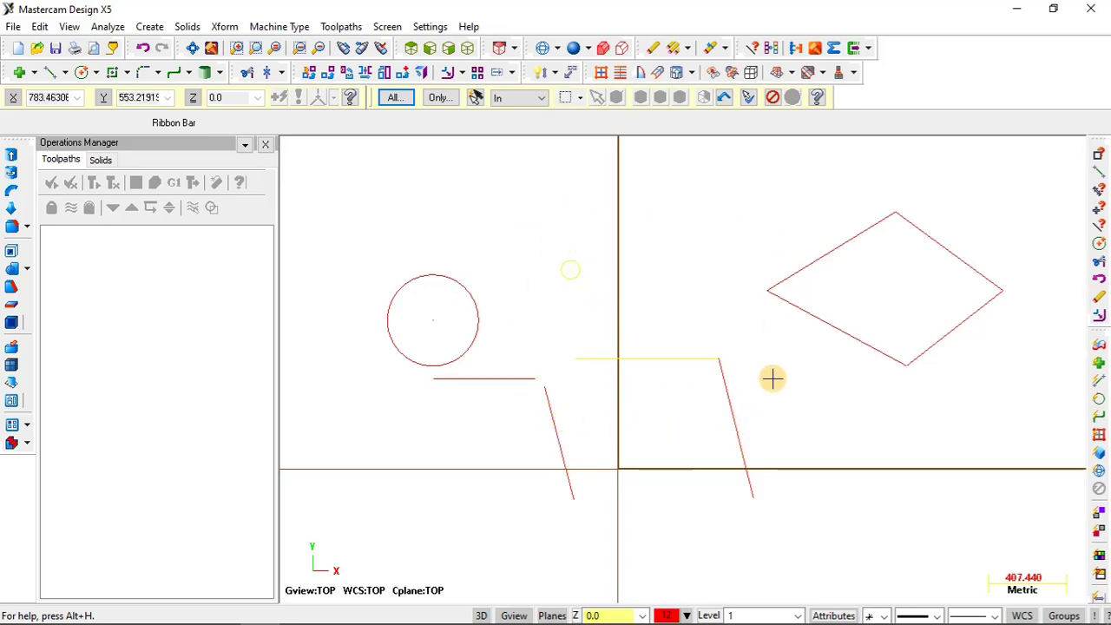
Use Single selection on the line below the large circle, the far slanted line and the diamond's two left edges, and clear the selection
{"action": "left_click", "coordinate": [580, 97]}
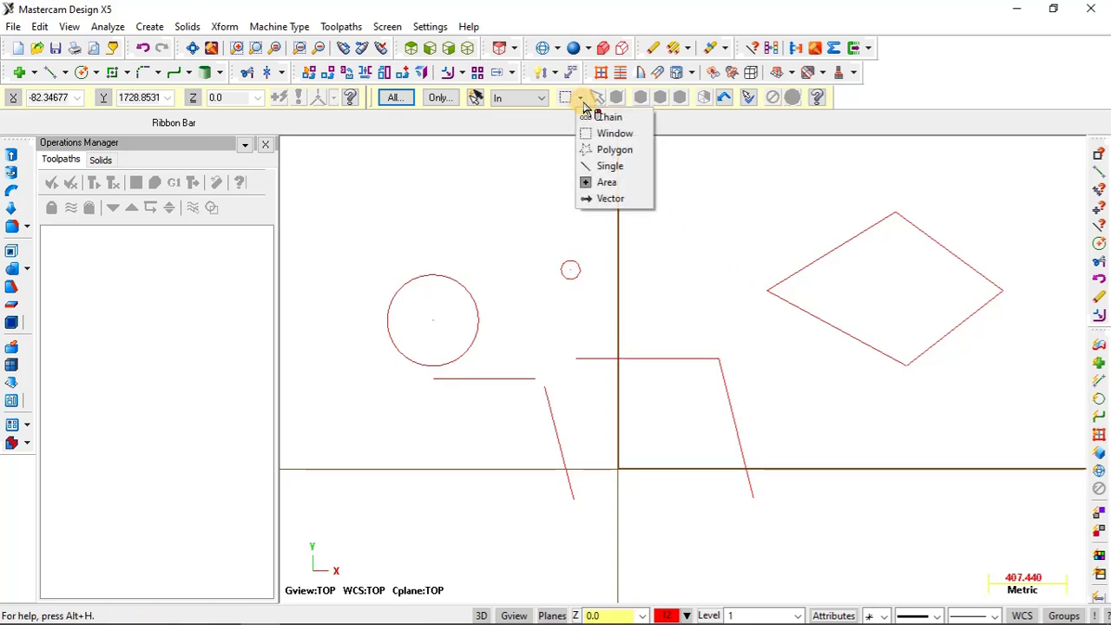
{"action": "left_click", "coordinate": [610, 168]}
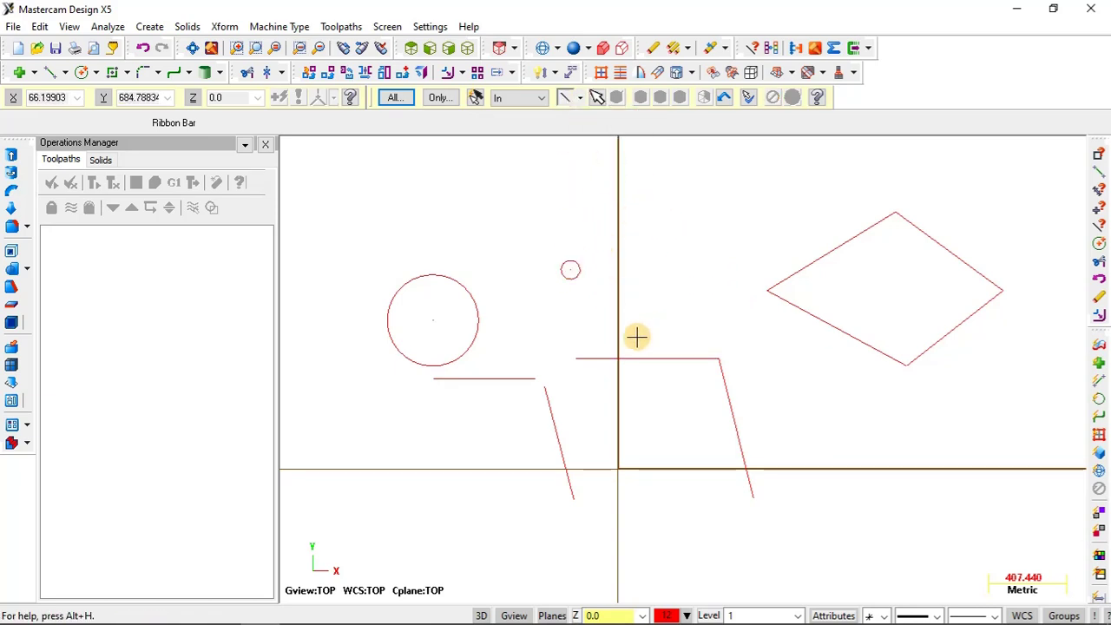
{"action": "left_click", "coordinate": [509, 366]}
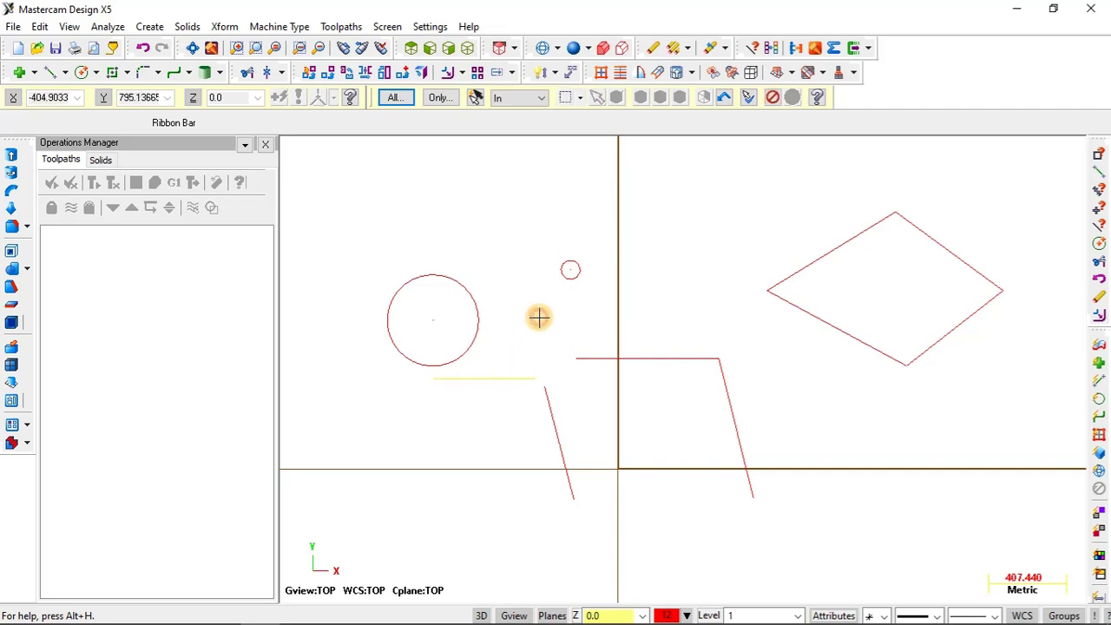
{"action": "left_click", "coordinate": [731, 395]}
{"action": "left_click", "coordinate": [795, 311]}
{"action": "left_click", "coordinate": [823, 258]}
{"action": "key", "text": "Escape"}
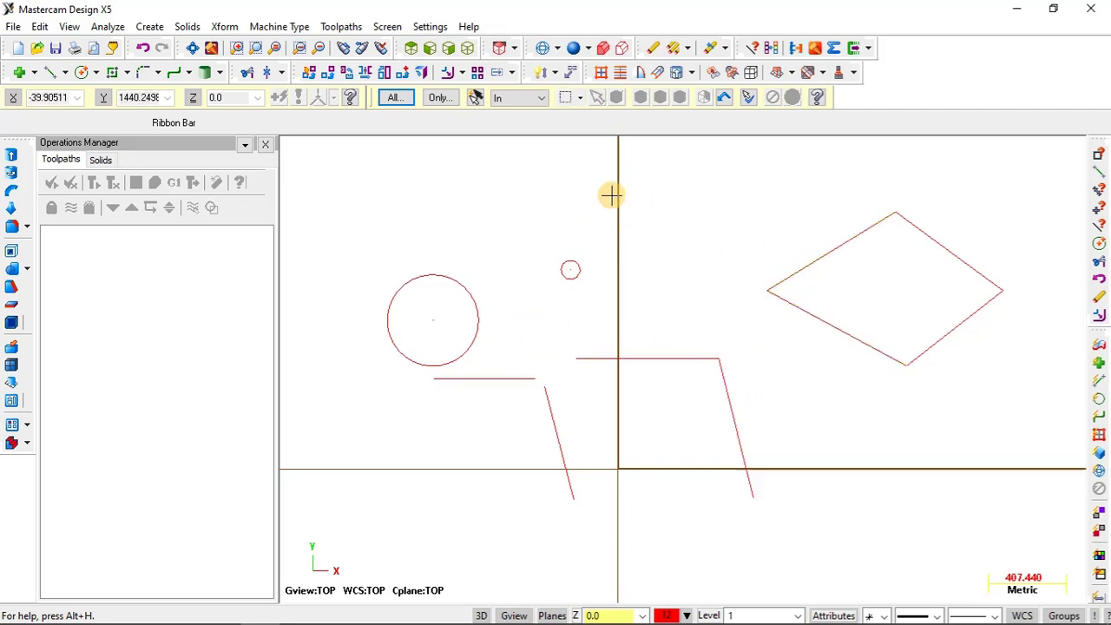
Use Chain selection to select the diamond's whole outline from one edge, and clear the selection
{"action": "left_click", "coordinate": [581, 99]}
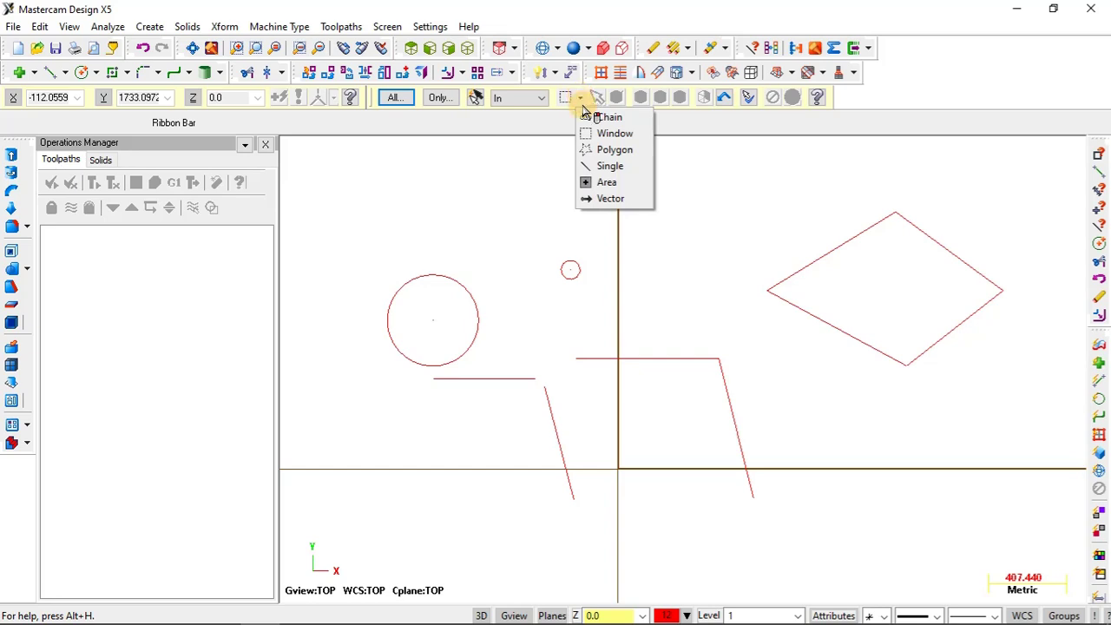
{"action": "left_click", "coordinate": [609, 117]}
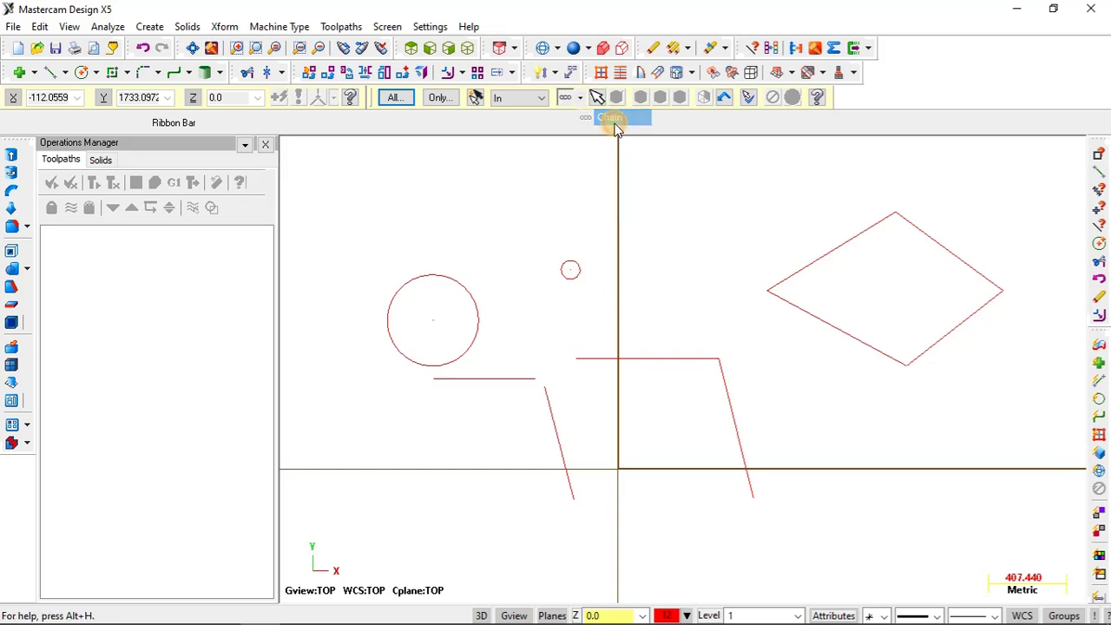
{"action": "left_click", "coordinate": [832, 327]}
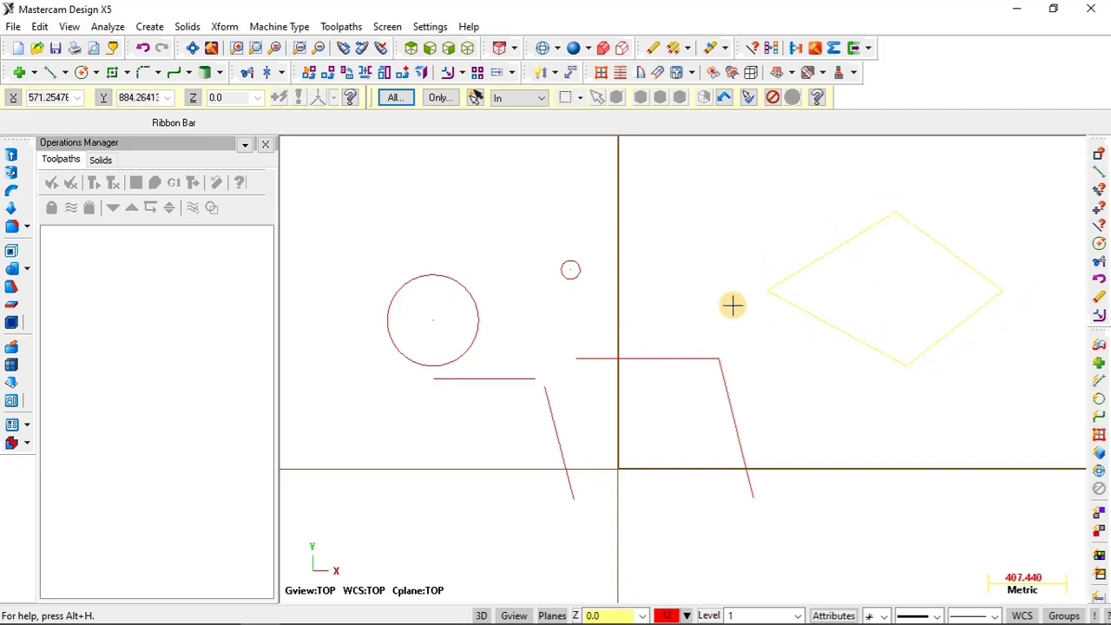
{"action": "key", "text": "Escape"}
Chain-select the connected horizontal and slanted lines crossing the axes, and clear the selection
{"action": "left_click", "coordinate": [582, 104]}
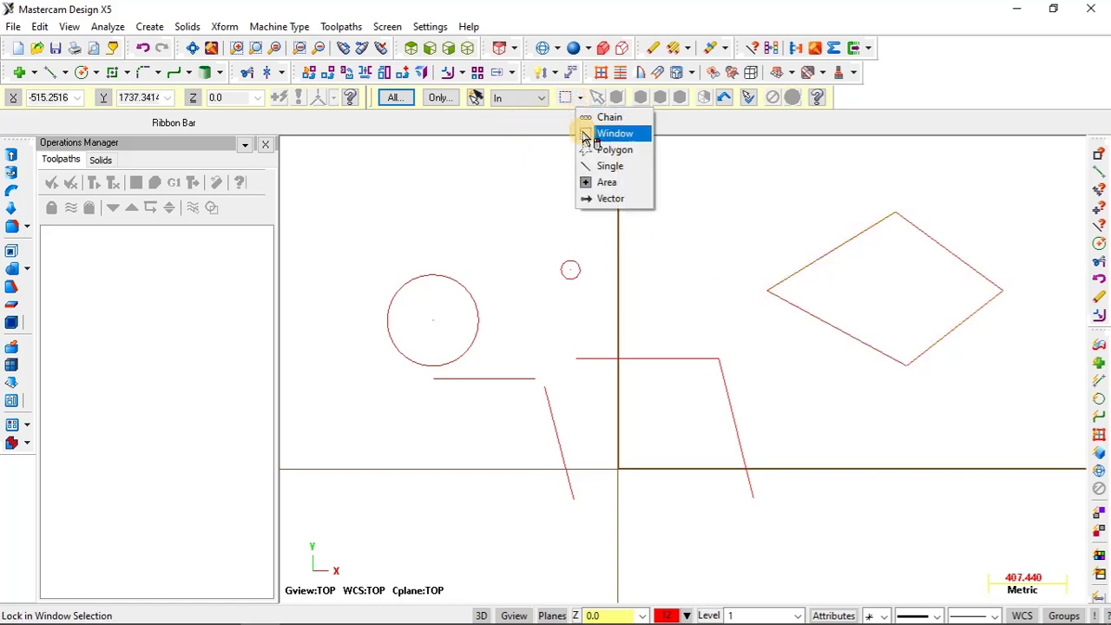
{"action": "left_click", "coordinate": [612, 117]}
{"action": "left_click", "coordinate": [626, 356]}
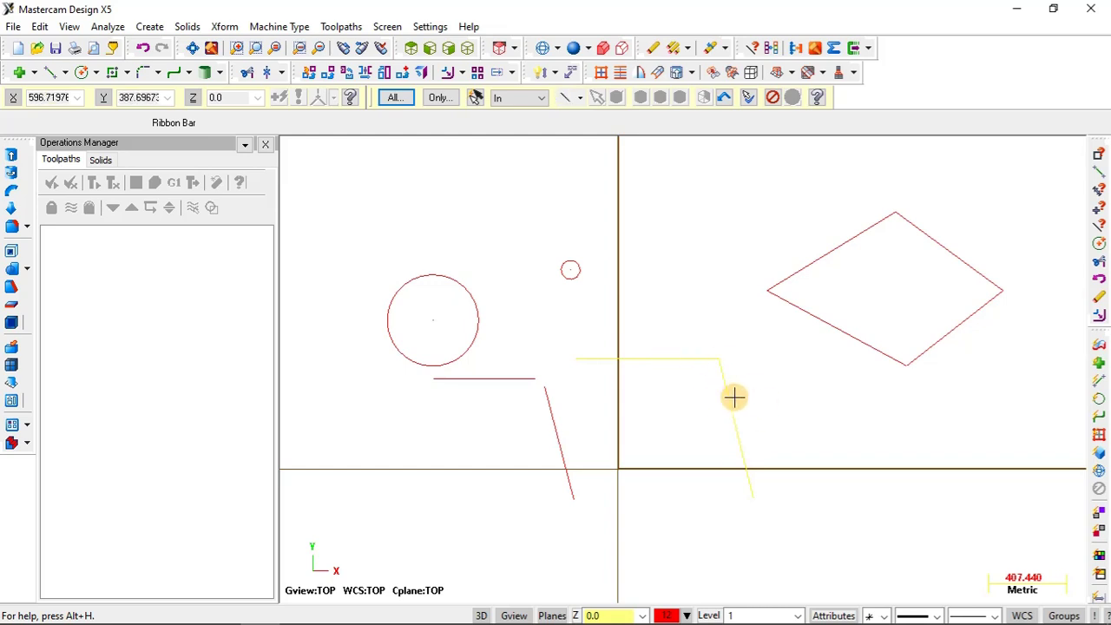
{"action": "key", "text": "Escape"}
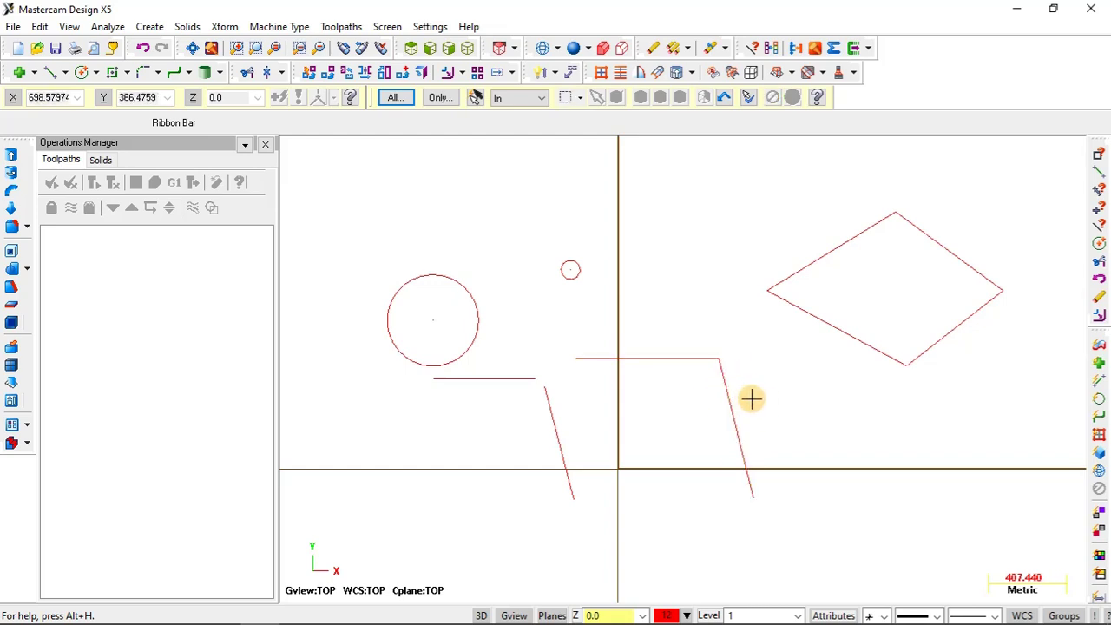
Use Polygon selection with a seven-sided boundary around the large circle and the horizontal line beneath it, and clear the selection
{"action": "left_click", "coordinate": [580, 98]}
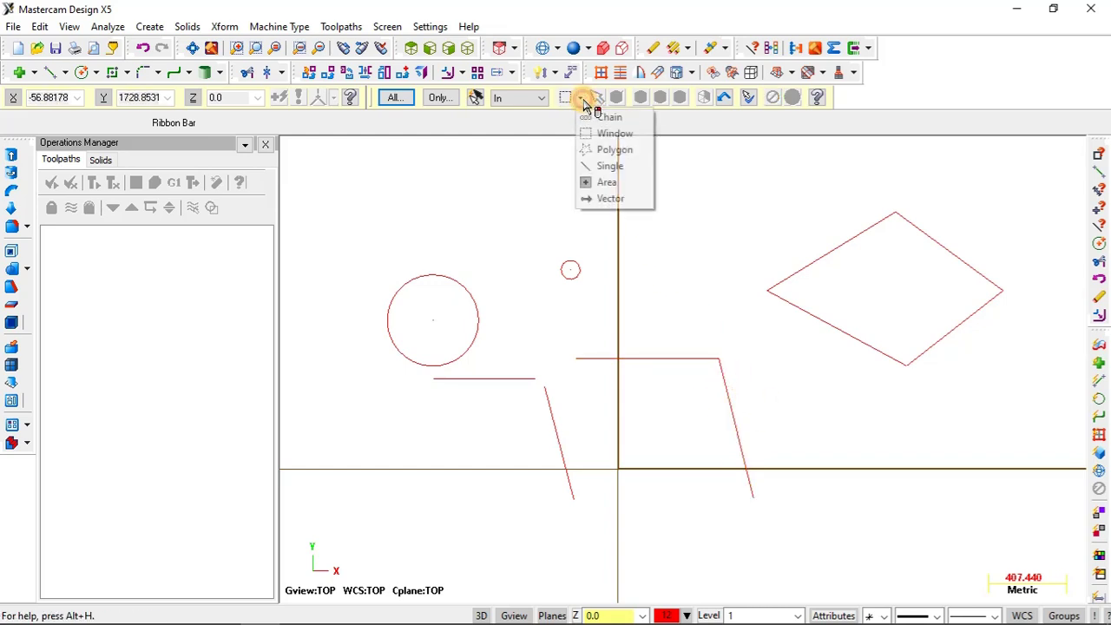
{"action": "left_click", "coordinate": [602, 153]}
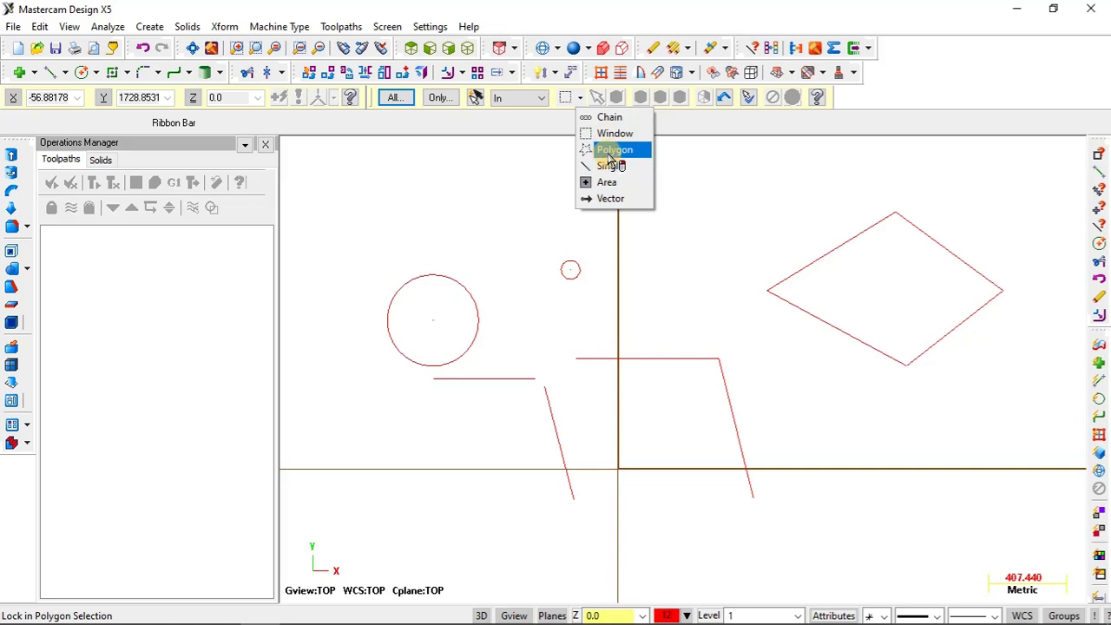
{"action": "left_click", "coordinate": [611, 153]}
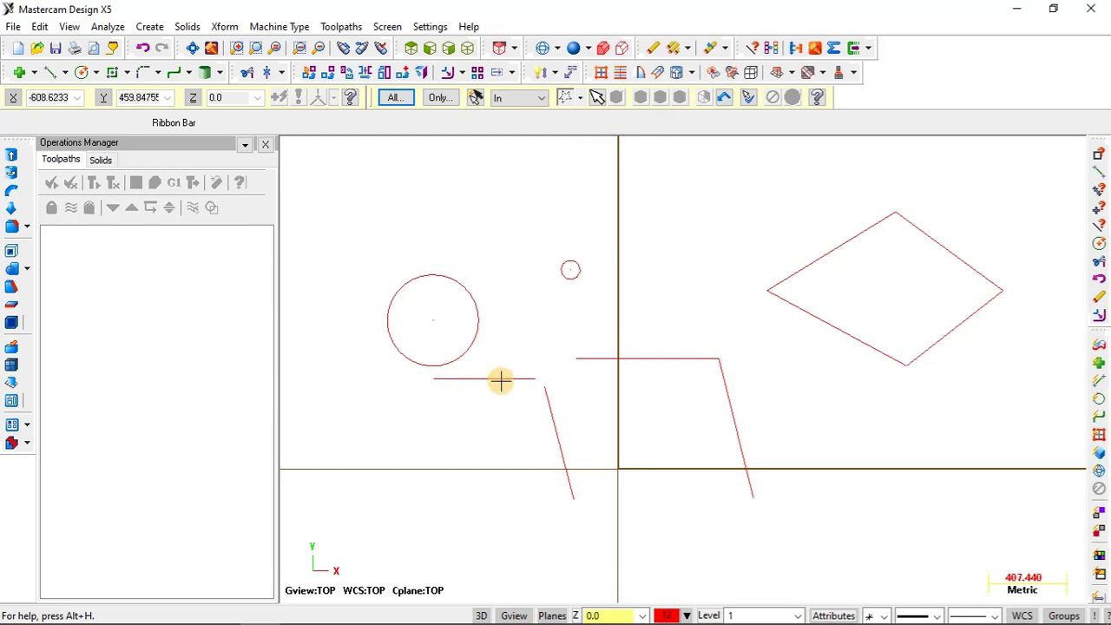
{"action": "left_click", "coordinate": [371, 276]}
{"action": "left_click", "coordinate": [356, 348]}
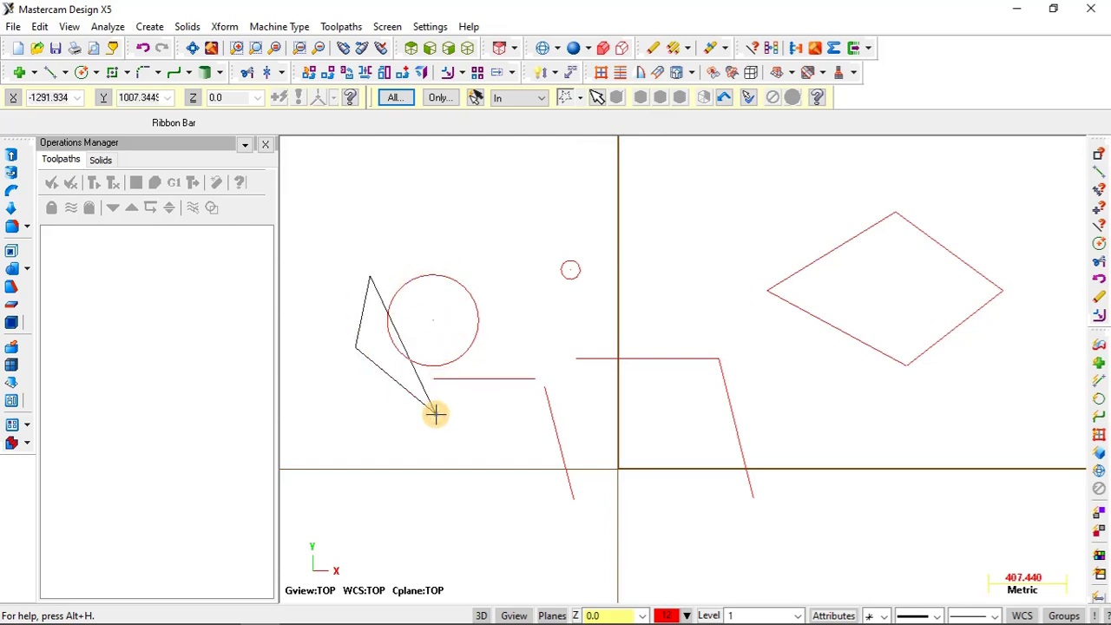
{"action": "left_click", "coordinate": [435, 413]}
{"action": "left_click", "coordinate": [566, 410]}
{"action": "left_click", "coordinate": [558, 344]}
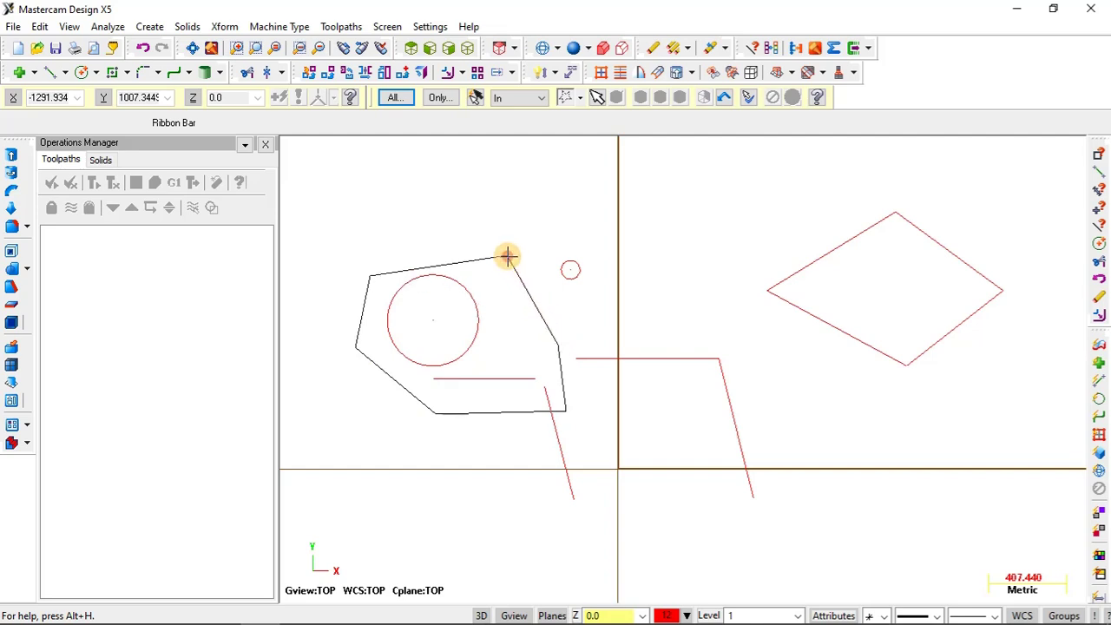
{"action": "left_click", "coordinate": [507, 255]}
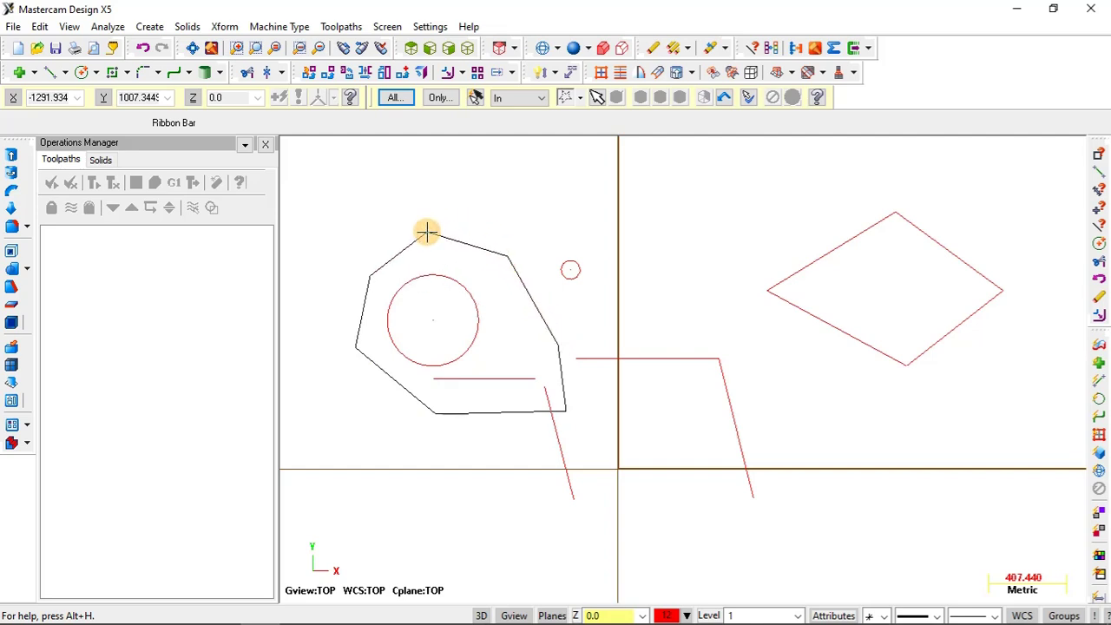
{"action": "double_click", "coordinate": [427, 231]}
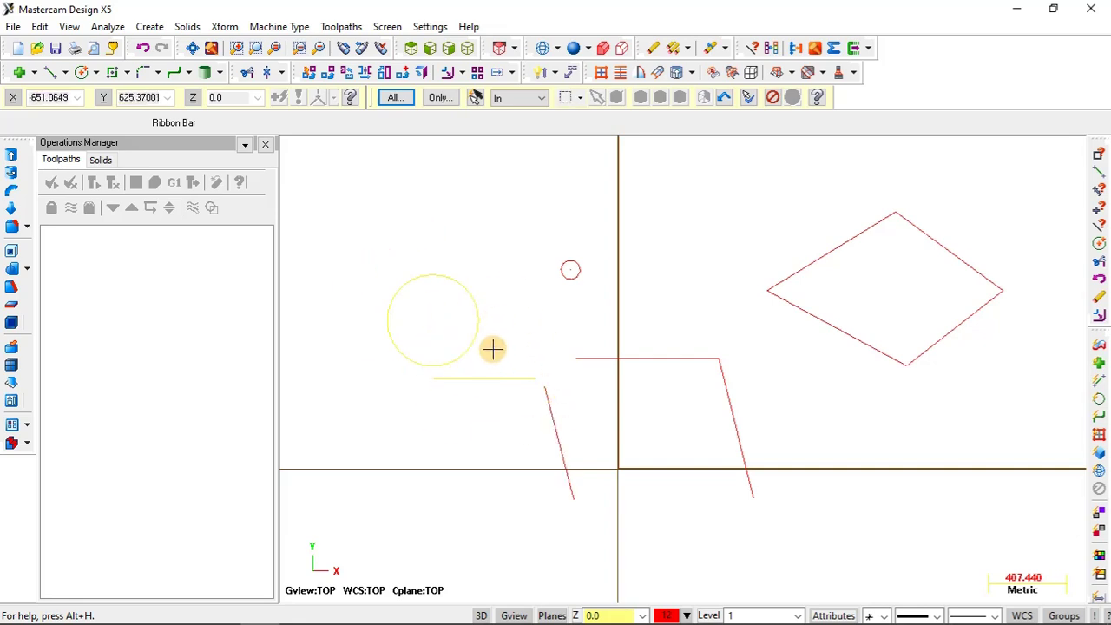
{"action": "key", "text": "Escape"}
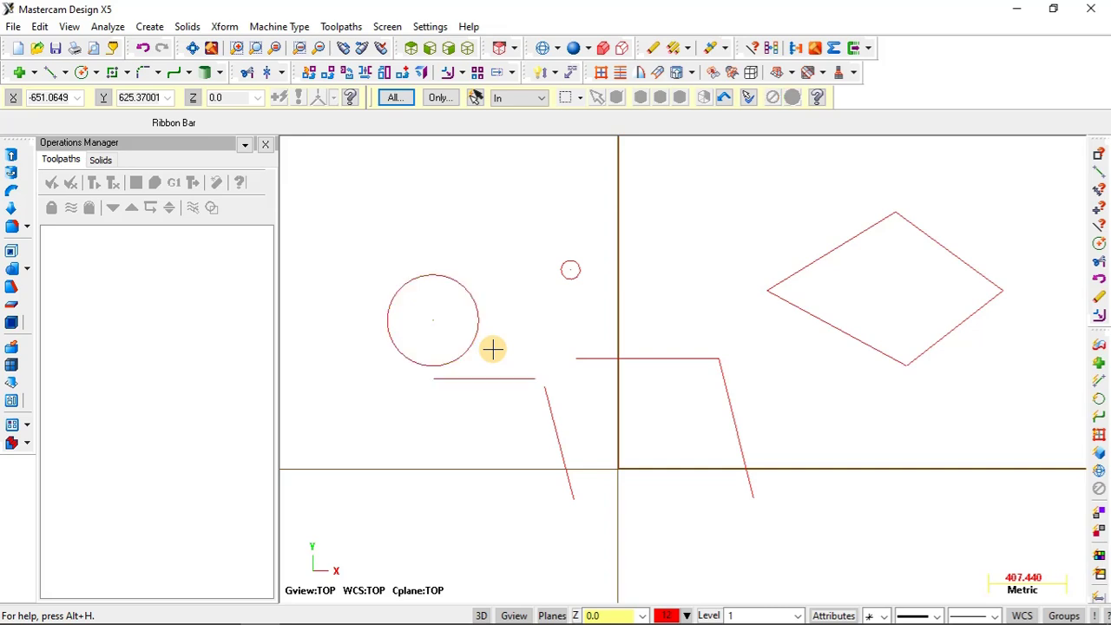
{"action": "scroll", "coordinate": [671, 301], "scroll_direction": "down", "scroll_amount": 1}
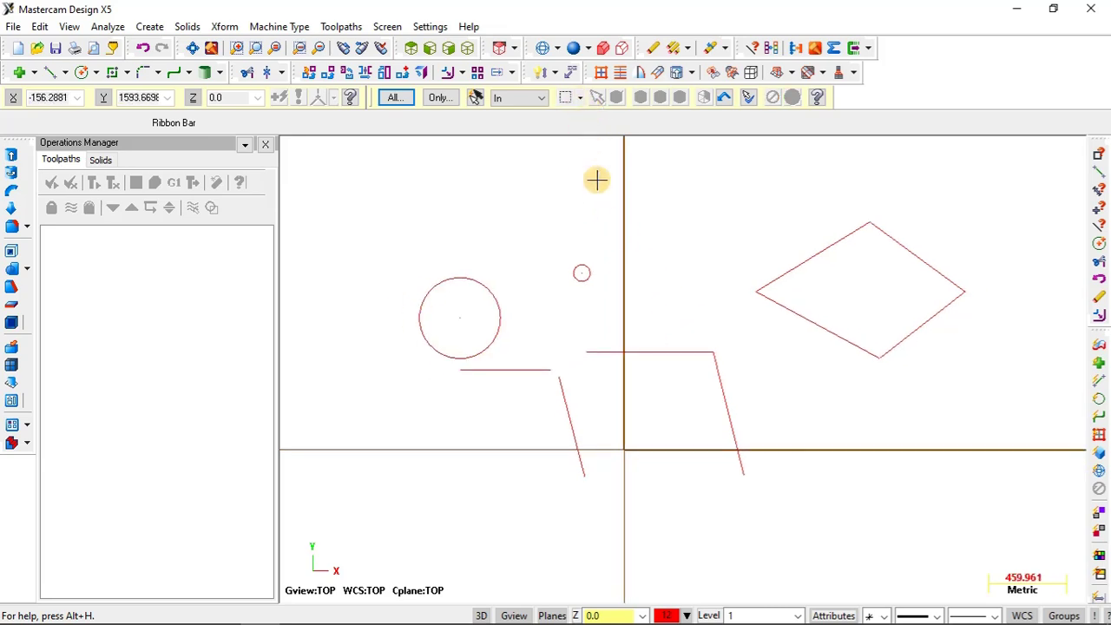
{"action": "scroll", "coordinate": [652, 313], "scroll_direction": "down", "scroll_amount": 1}
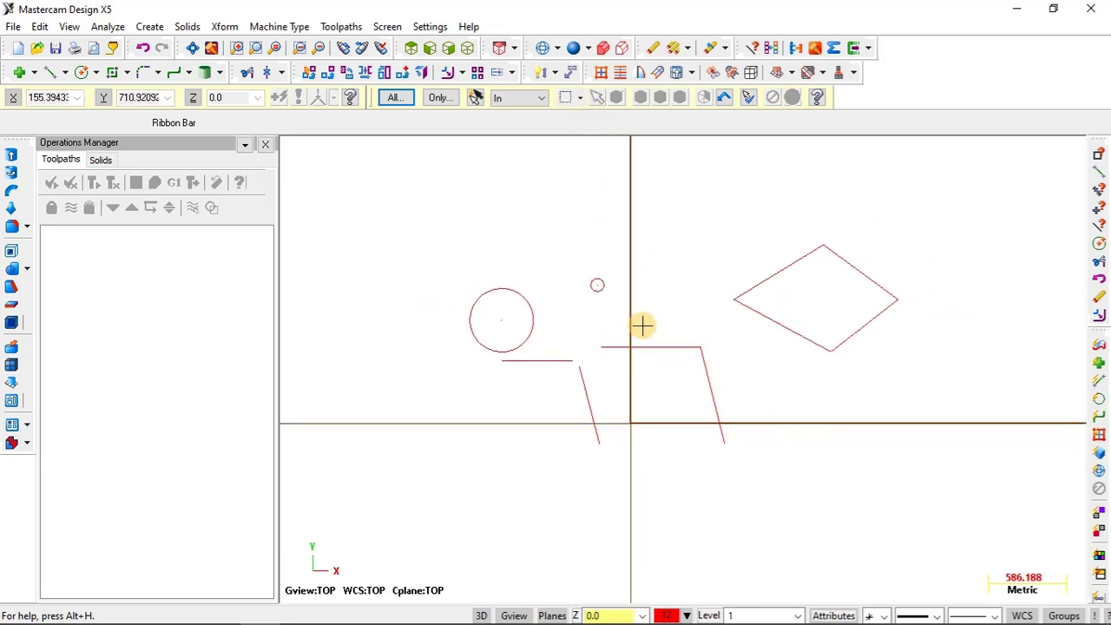
Pick and release the slanted line joined to the upper horizontal line, and look through the available entity selection modes
{"action": "scroll", "coordinate": [683, 315], "scroll_direction": "up", "scroll_amount": 1}
{"action": "left_click", "coordinate": [717, 365]}
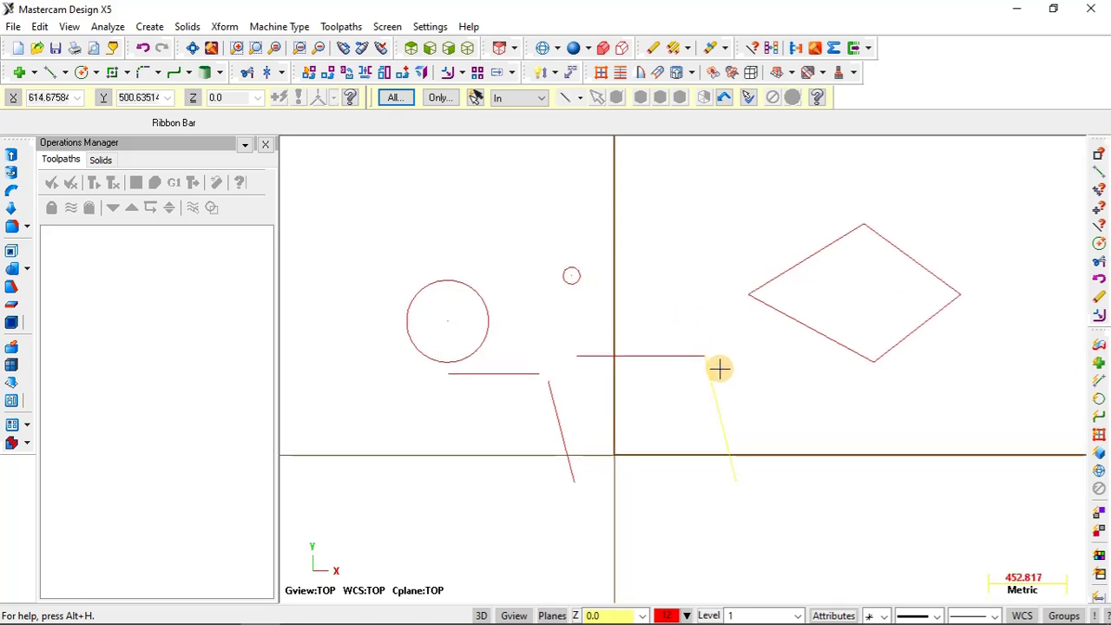
{"action": "left_click", "coordinate": [719, 369]}
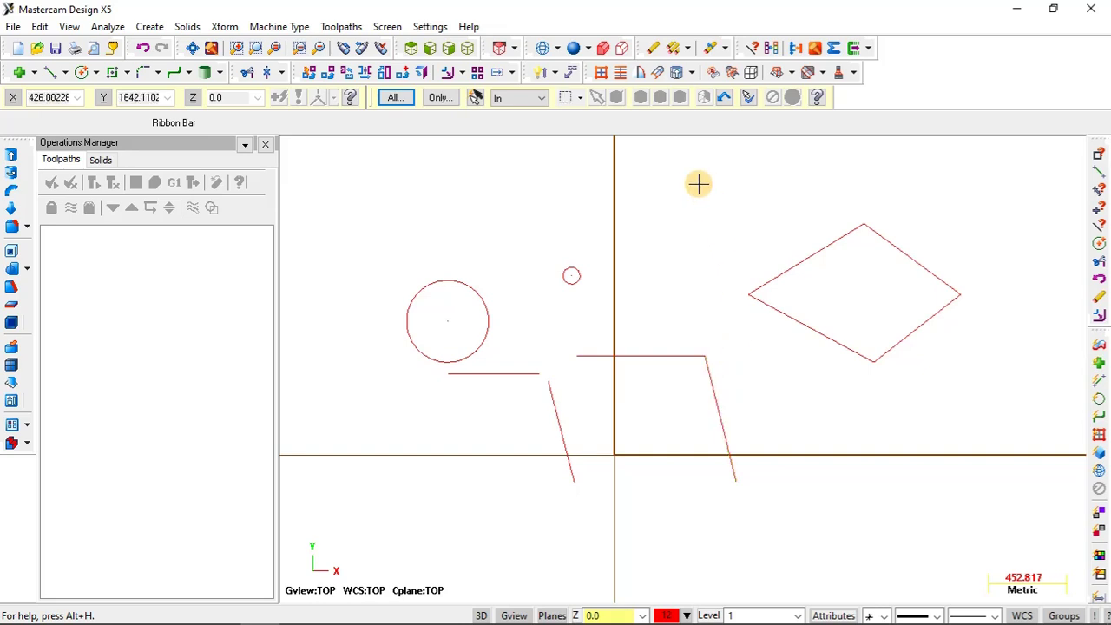
{"action": "left_click", "coordinate": [580, 97]}
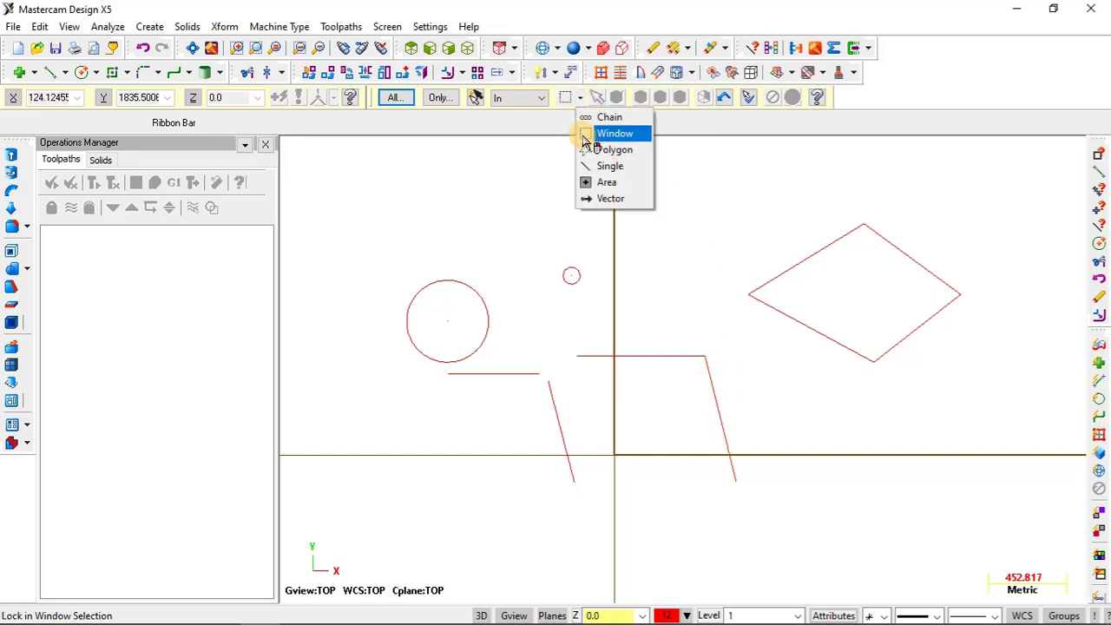
{"action": "left_click", "coordinate": [619, 165]}
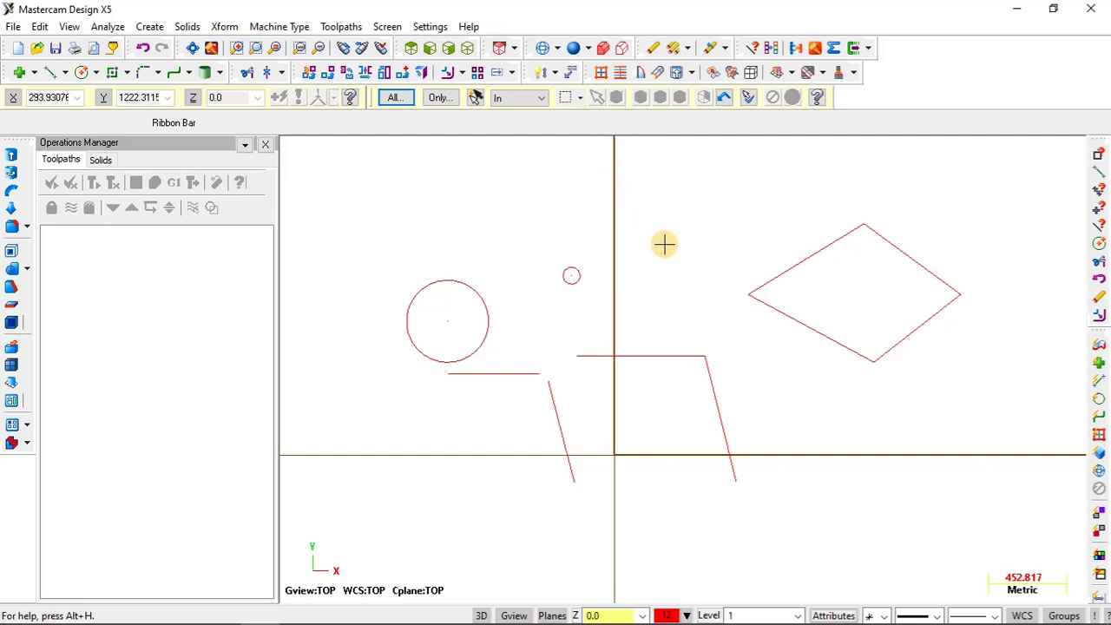
{"action": "scroll", "coordinate": [658, 293], "scroll_direction": "down", "scroll_amount": 1}
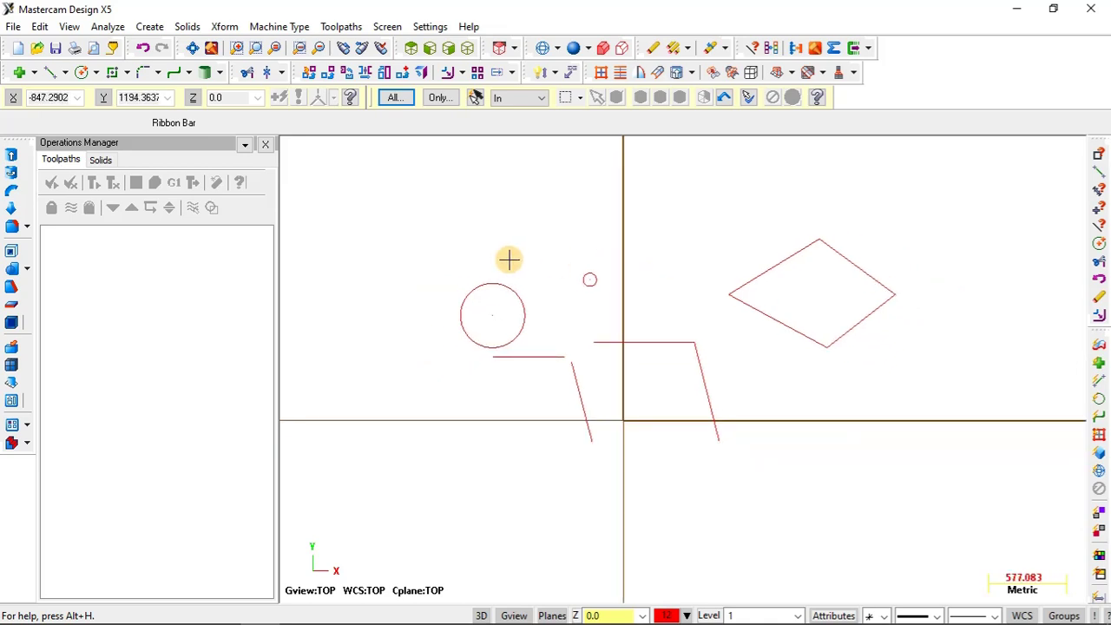
{"action": "scroll", "coordinate": [512, 258], "scroll_direction": "up", "scroll_amount": 1}
{"action": "scroll", "coordinate": [546, 256], "scroll_direction": "up", "scroll_amount": 1}
{"action": "scroll", "coordinate": [704, 280], "scroll_direction": "down", "scroll_amount": 1}
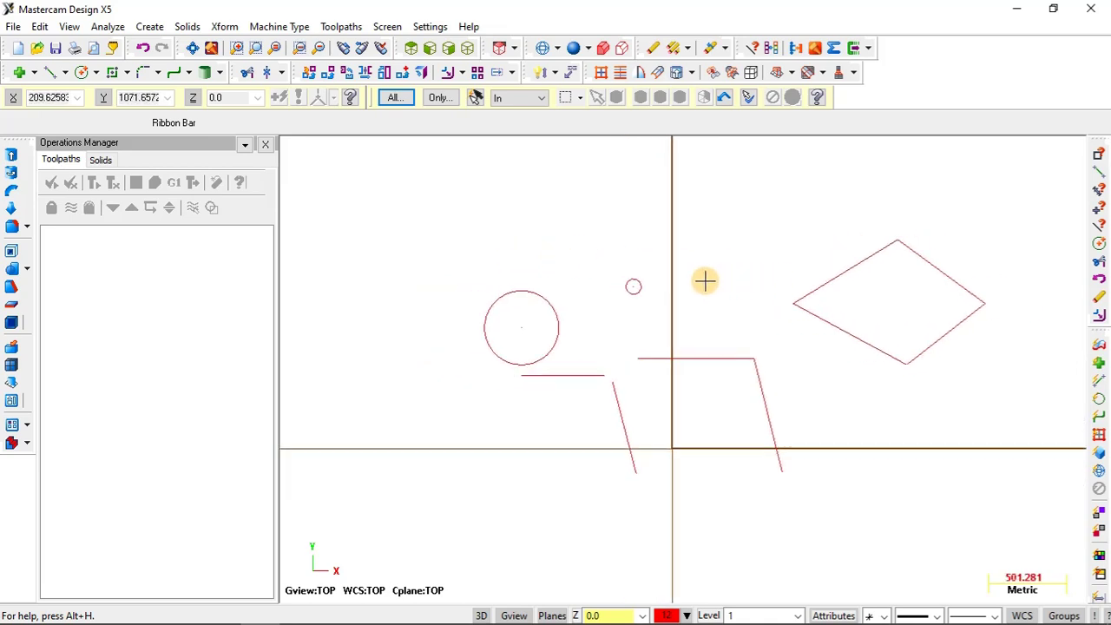
{"action": "scroll", "coordinate": [807, 243], "scroll_direction": "up", "scroll_amount": 1}
{"action": "scroll", "coordinate": [733, 249], "scroll_direction": "down", "scroll_amount": 1}
{"action": "scroll", "coordinate": [752, 250], "scroll_direction": "up", "scroll_amount": 1}
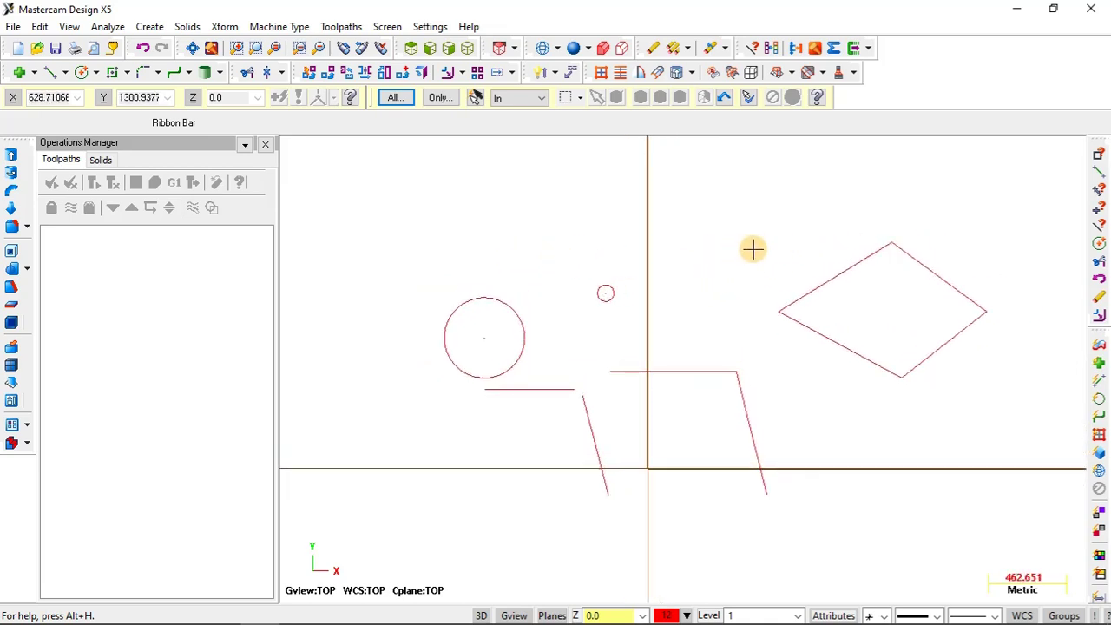
{"action": "scroll", "coordinate": [752, 248], "scroll_direction": "up", "scroll_amount": 1}
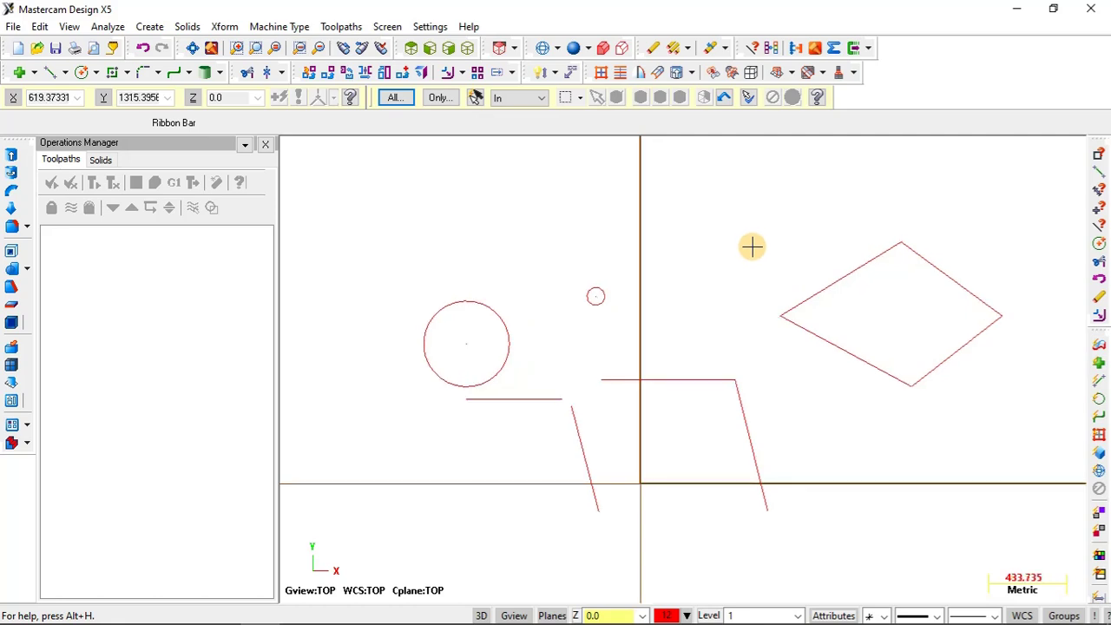
{"action": "scroll", "coordinate": [548, 244], "scroll_direction": "down", "scroll_amount": 2}
{"action": "scroll", "coordinate": [731, 322], "scroll_direction": "up", "scroll_amount": 2}
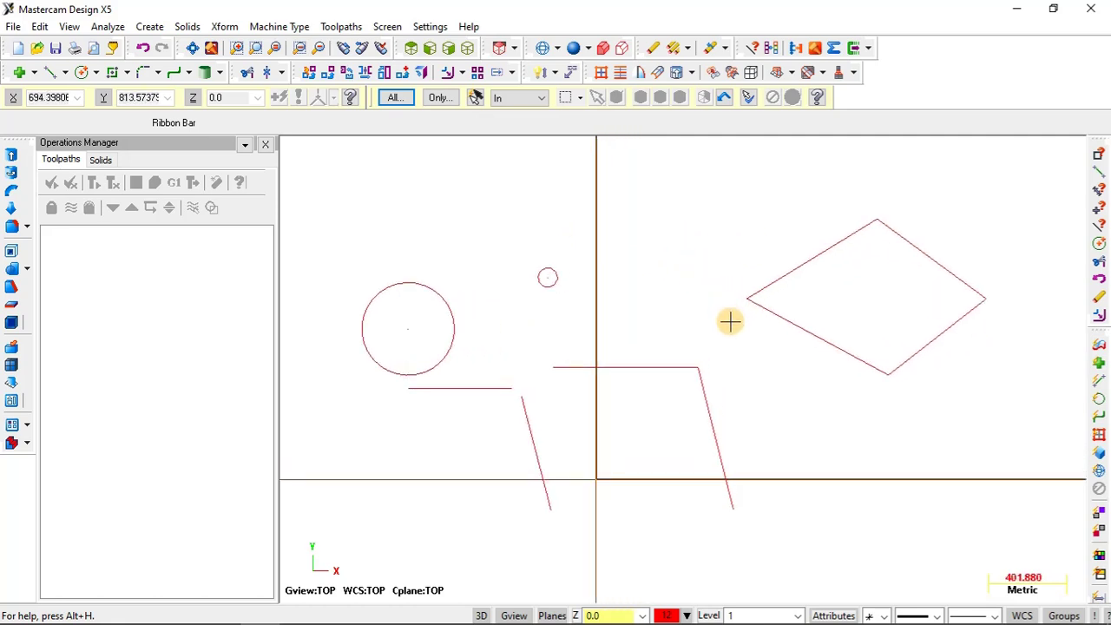